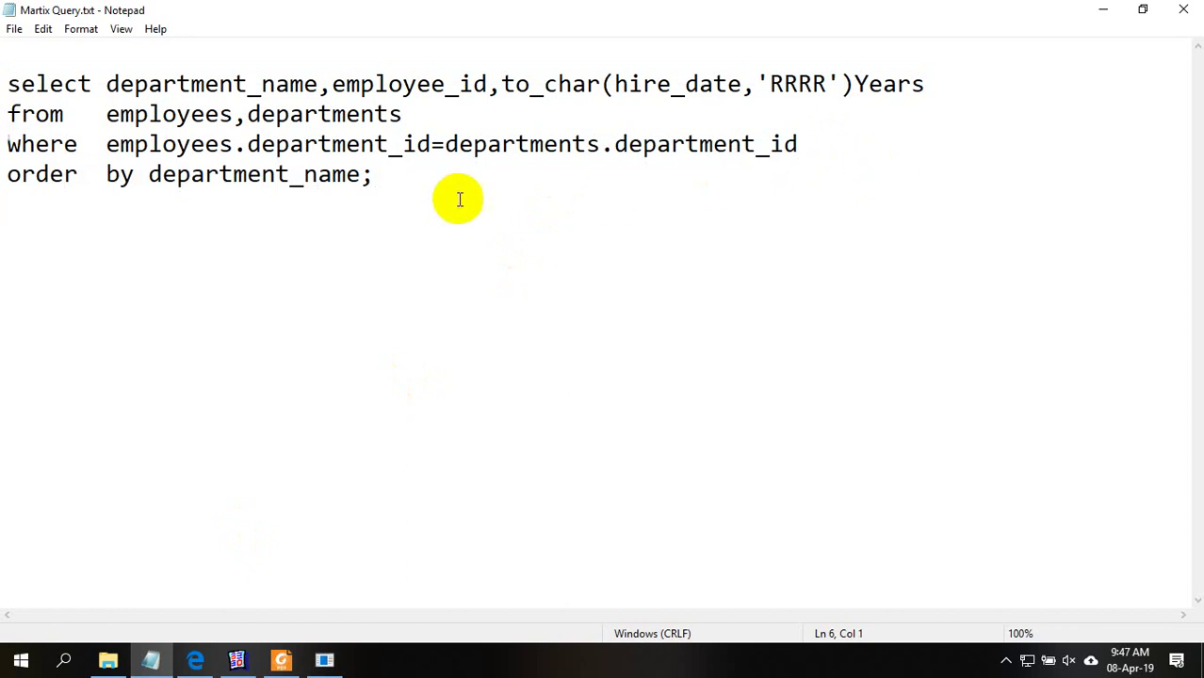
# Run the four-line Notepad join query in SQL Plus (106 rows), then minimize SQL Plus and Notepad
pyautogui.moveTo(335, 193); pyautogui.dragTo(8, 85)
pyautogui.hotkey('ctrl', 'c')
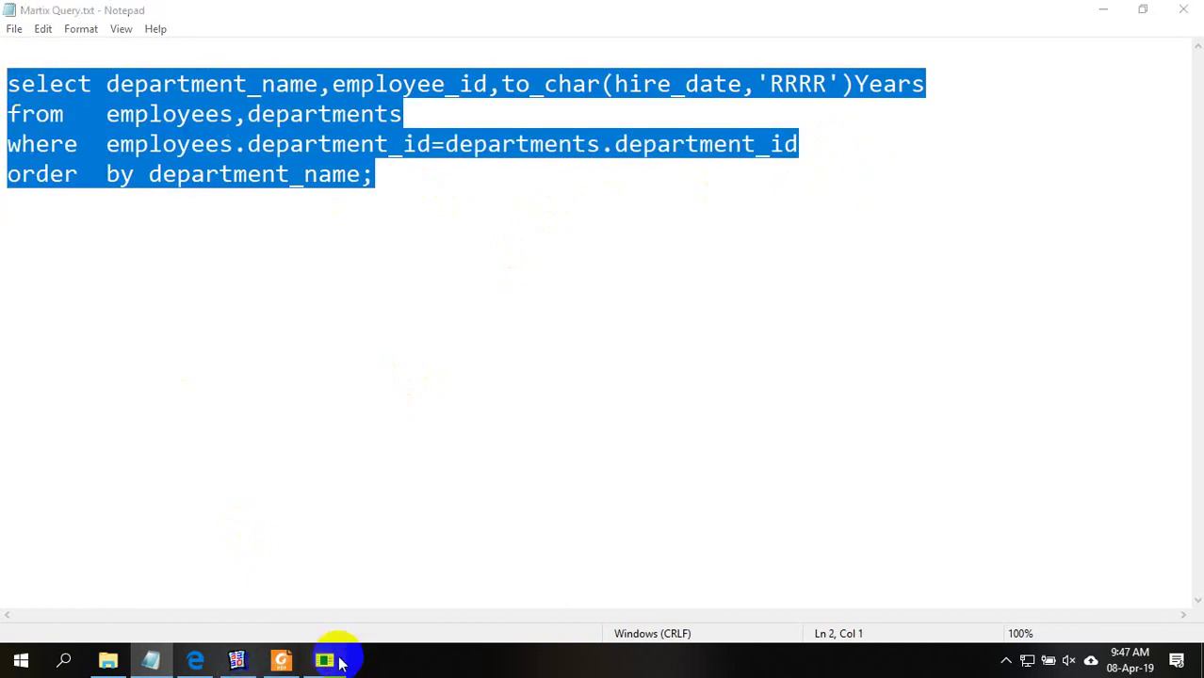
pyautogui.click(324, 659)
pyautogui.rightClick(527, 360)
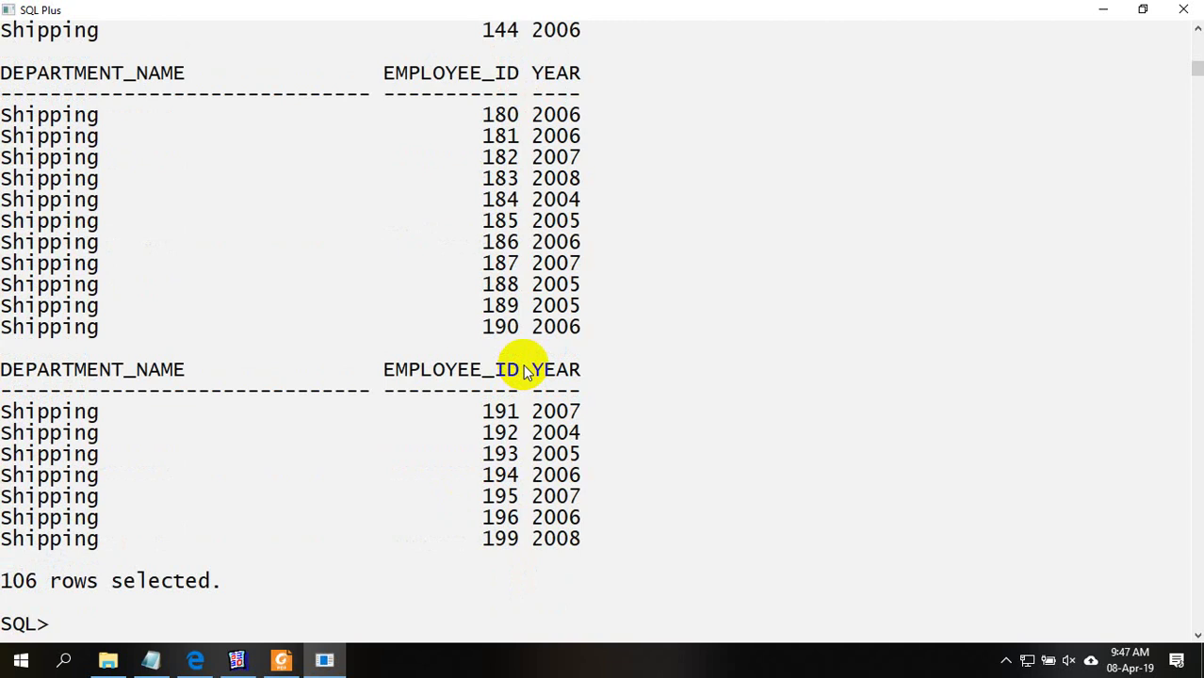
pyautogui.click(1108, 12)
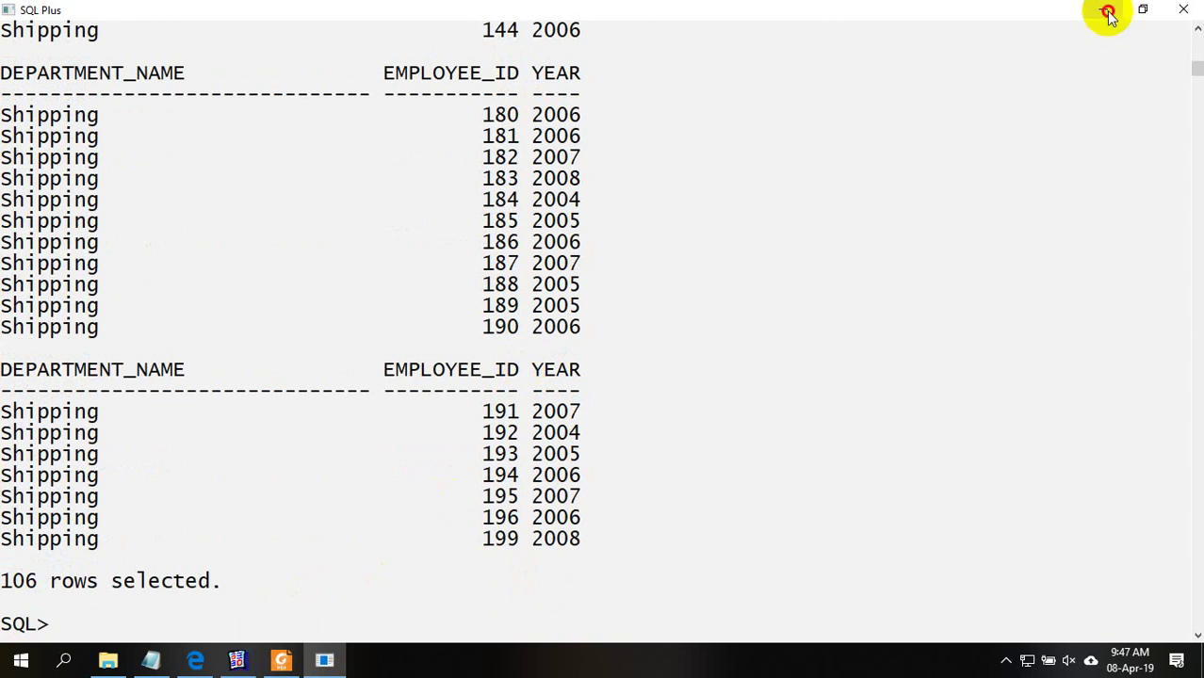
pyautogui.click(1102, 11)
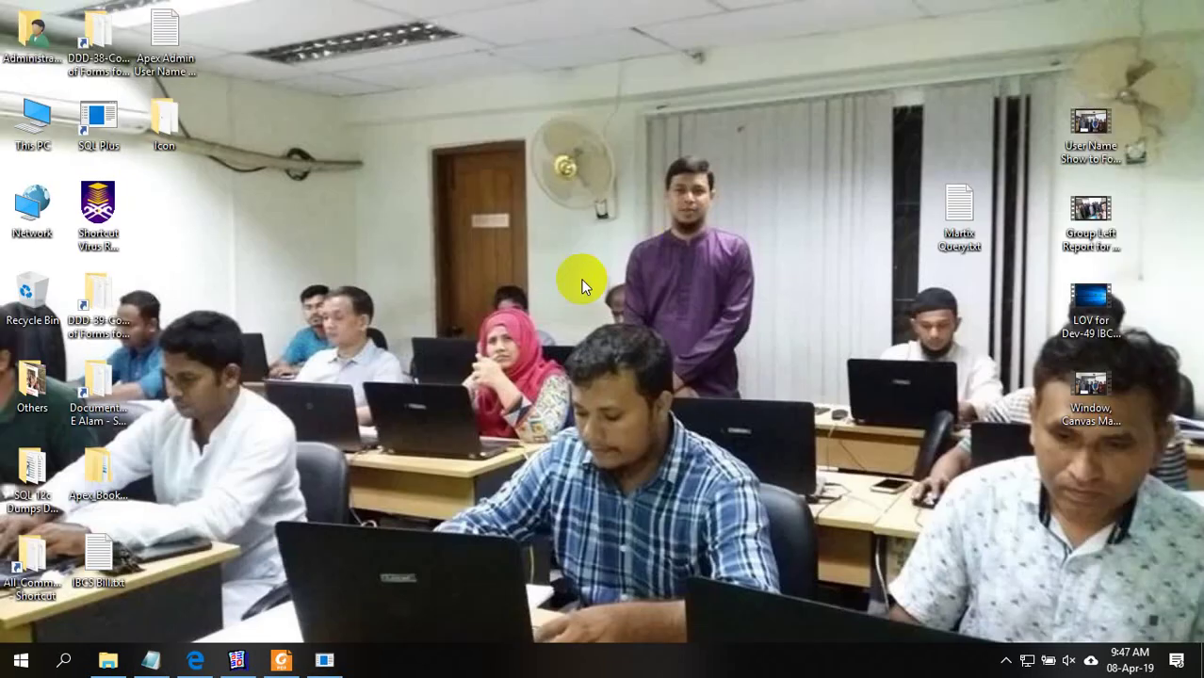
# Create a new Excel worksheet on the desktop named Matrix.xlsx and open it
pyautogui.rightClick(769, 251)
pyautogui.click(844, 443)
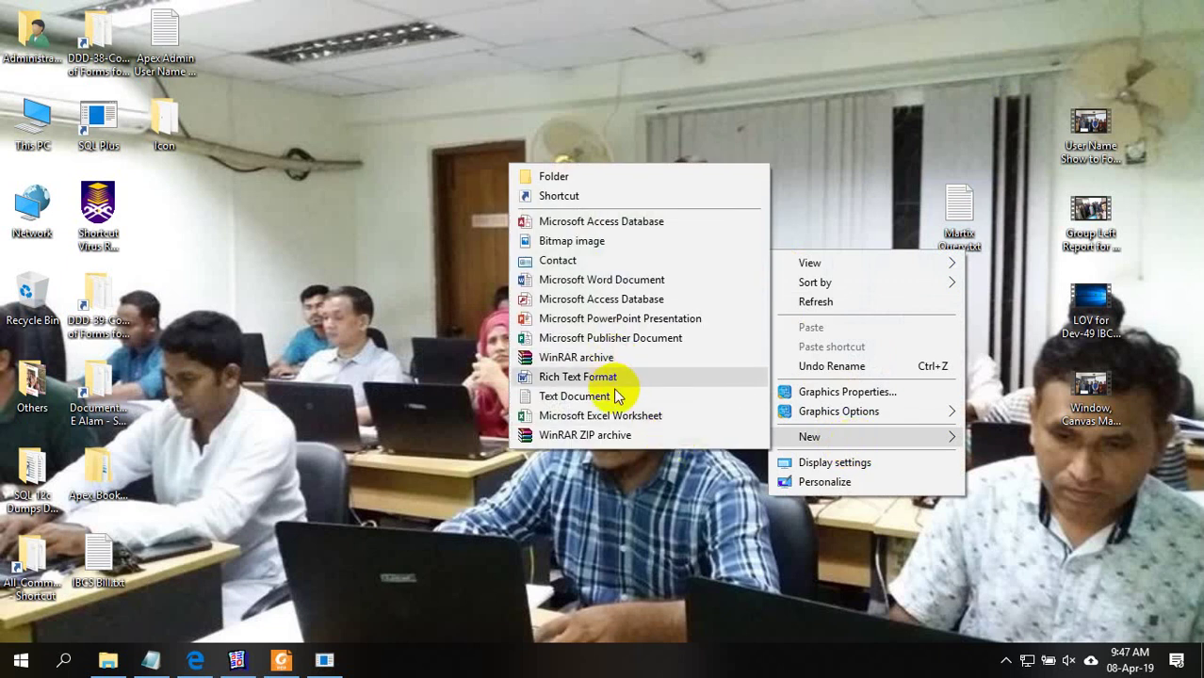
pyautogui.click(621, 415)
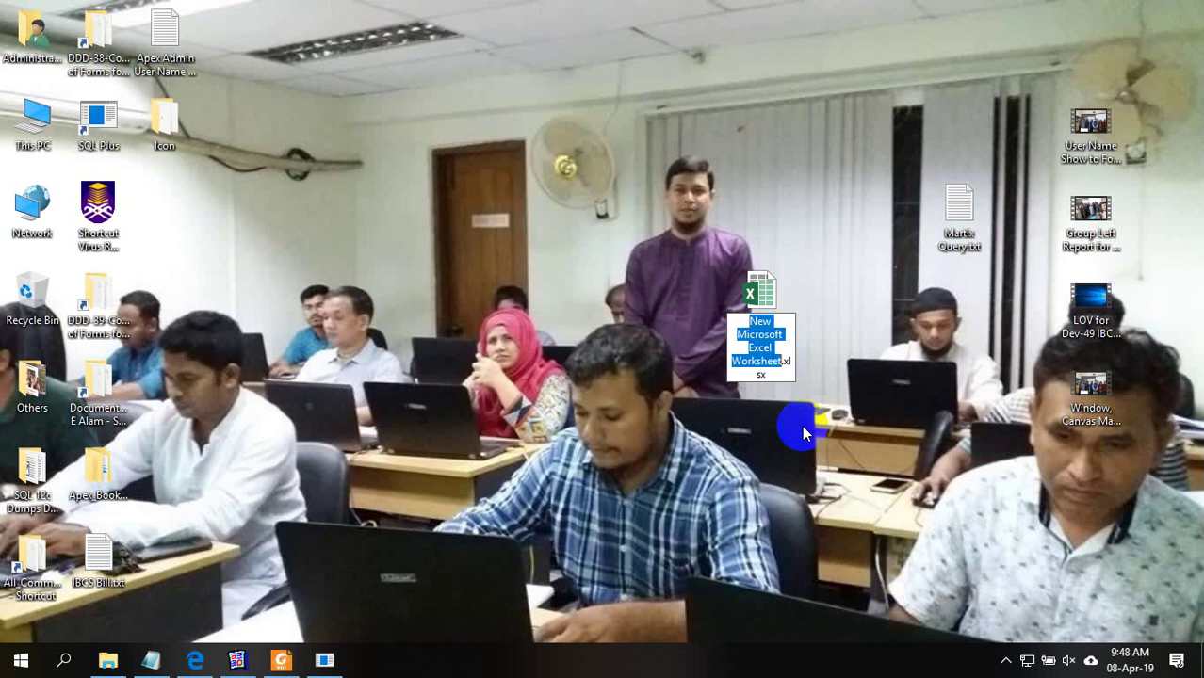
pyautogui.write('Ma')
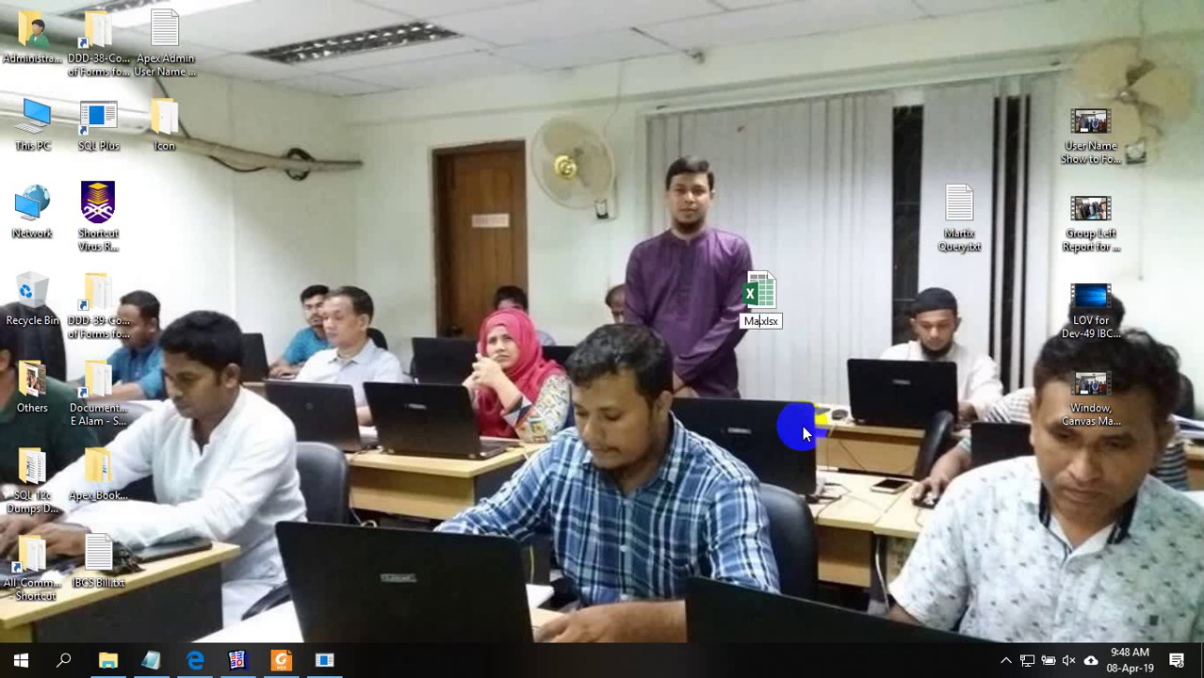
pyautogui.write('trix')
pyautogui.press('Return')
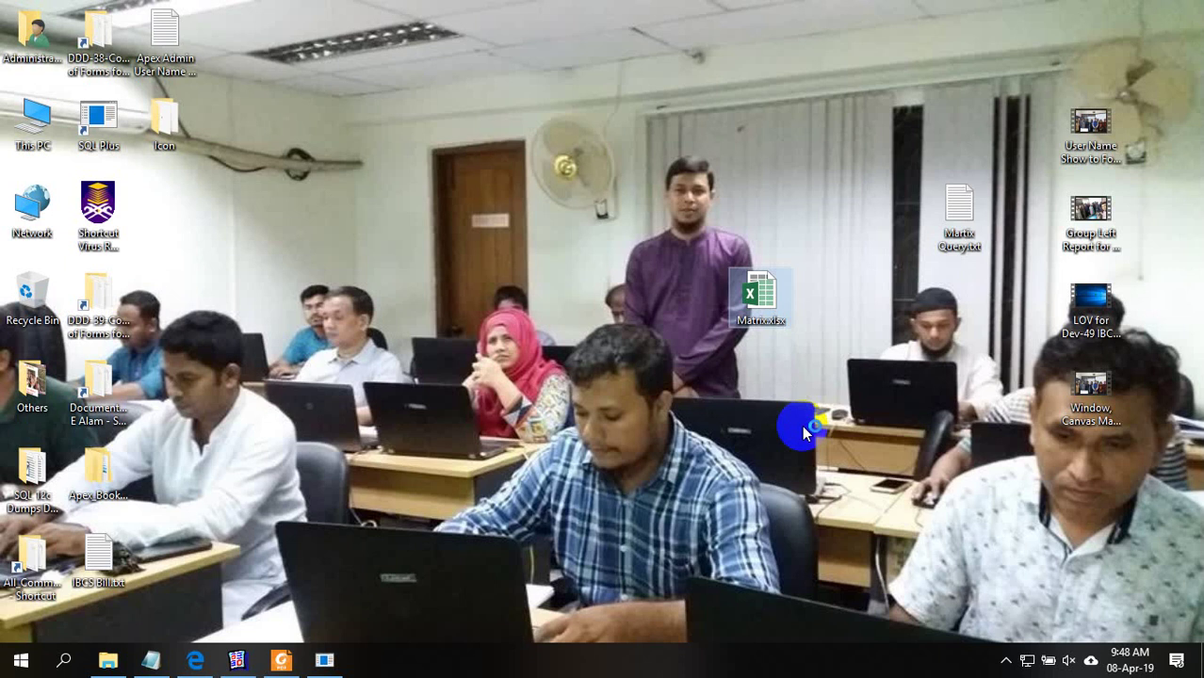
pyautogui.press('Return')
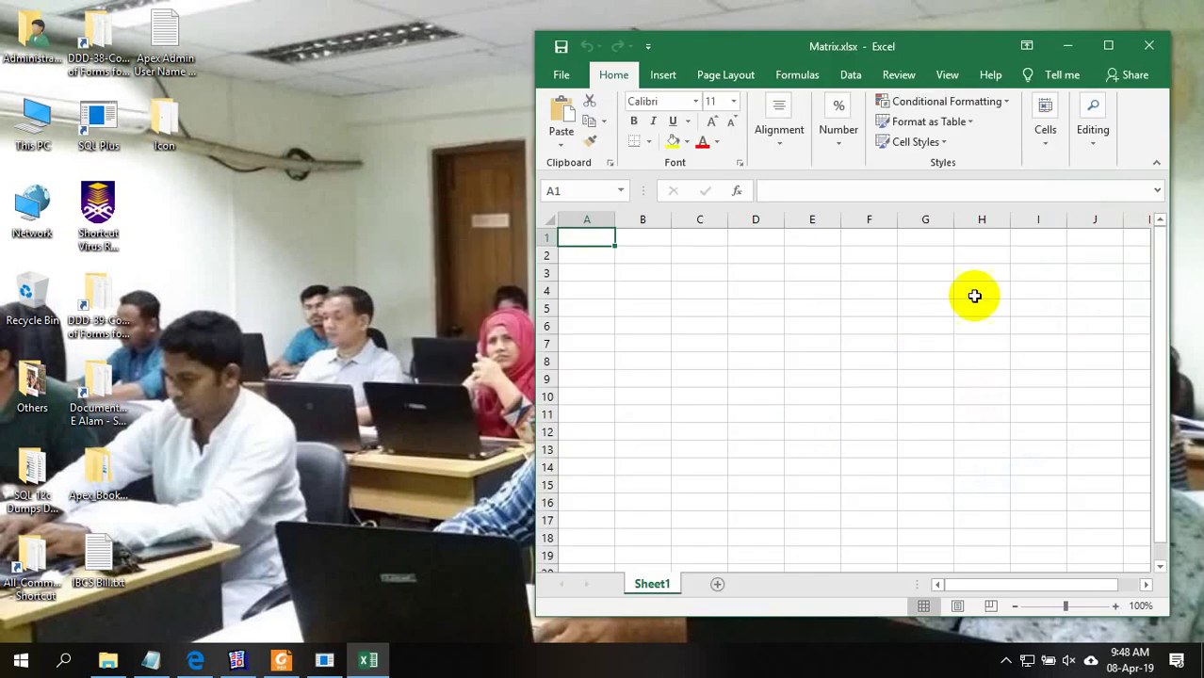
# Maximize the Excel window and rename Sheet1 to Matrix
pyautogui.click(1108, 45)
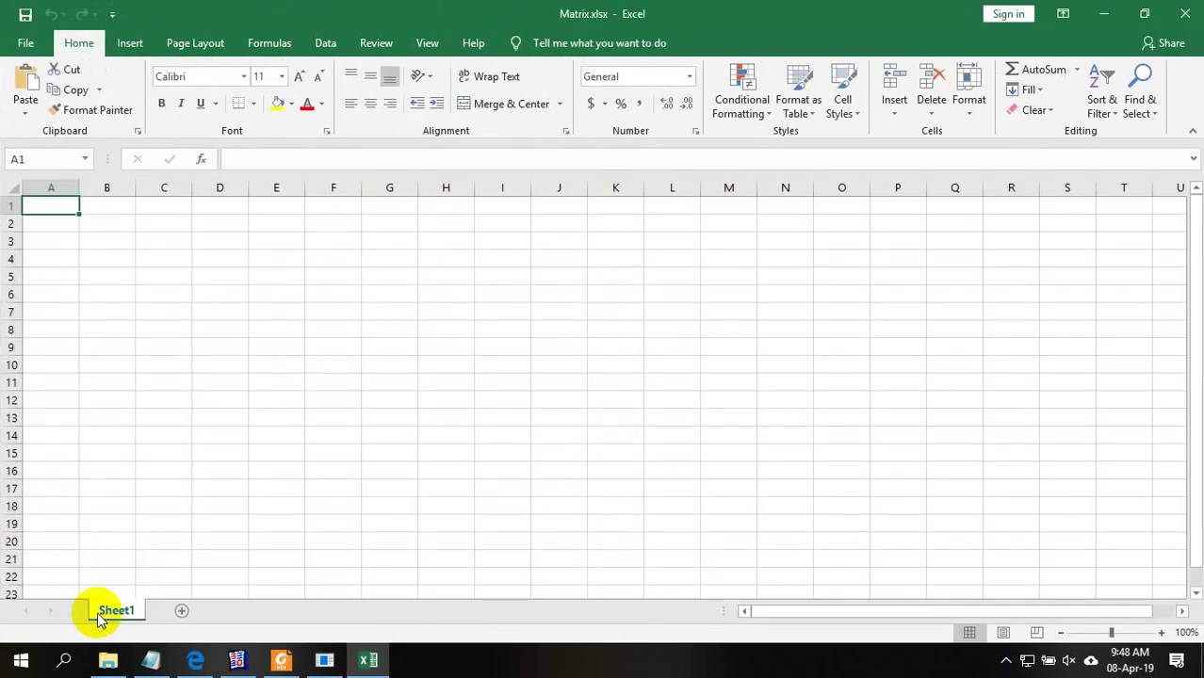
pyautogui.doubleClick(104, 612)
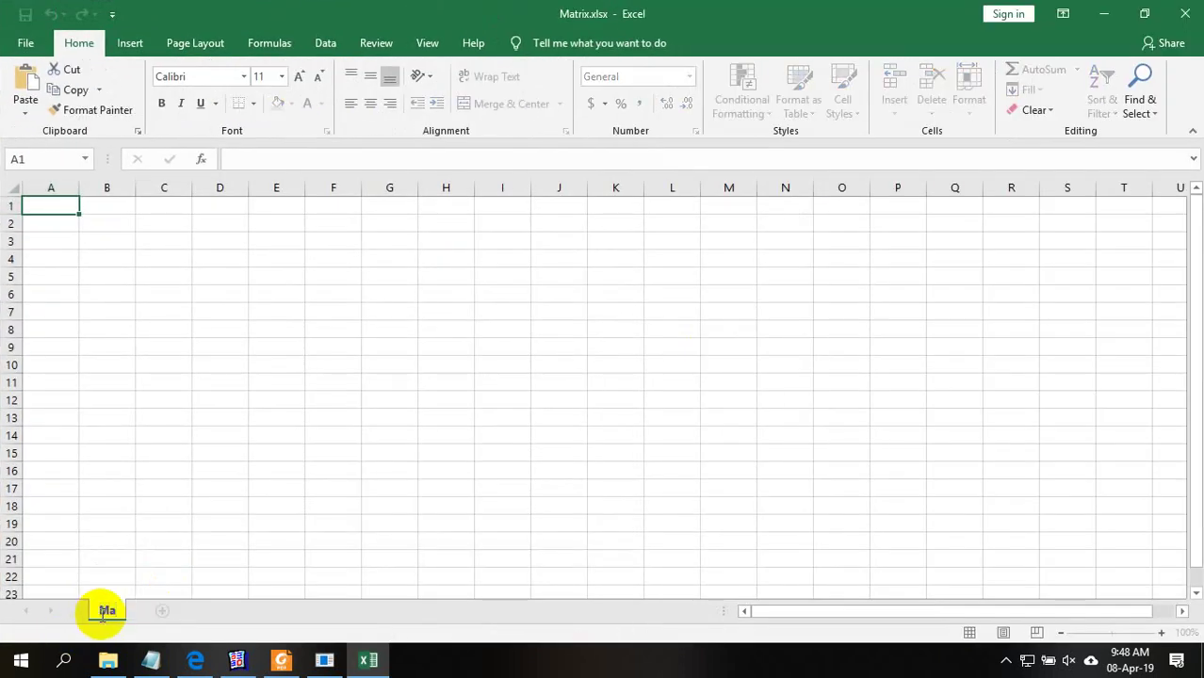
pyautogui.write('Matrix')
pyautogui.press('Return')
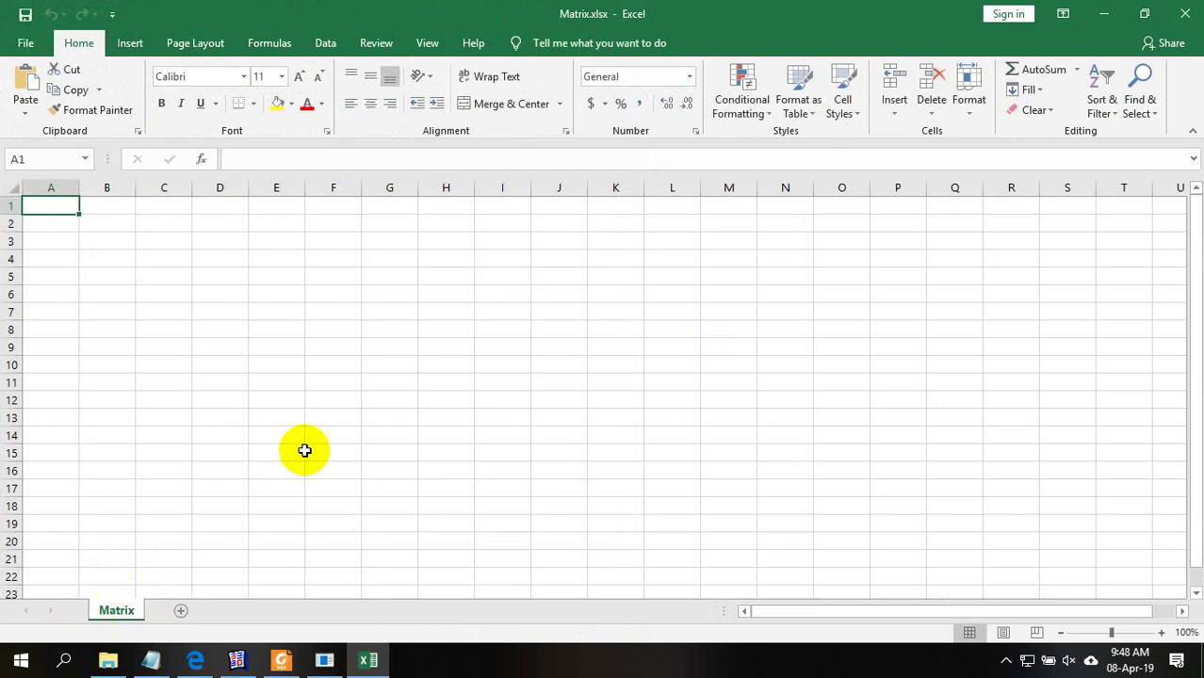
pyautogui.click(321, 417)
# Fill the entire sheet white to hide the gridlines
pyautogui.hotkey('ctrl', 'a')
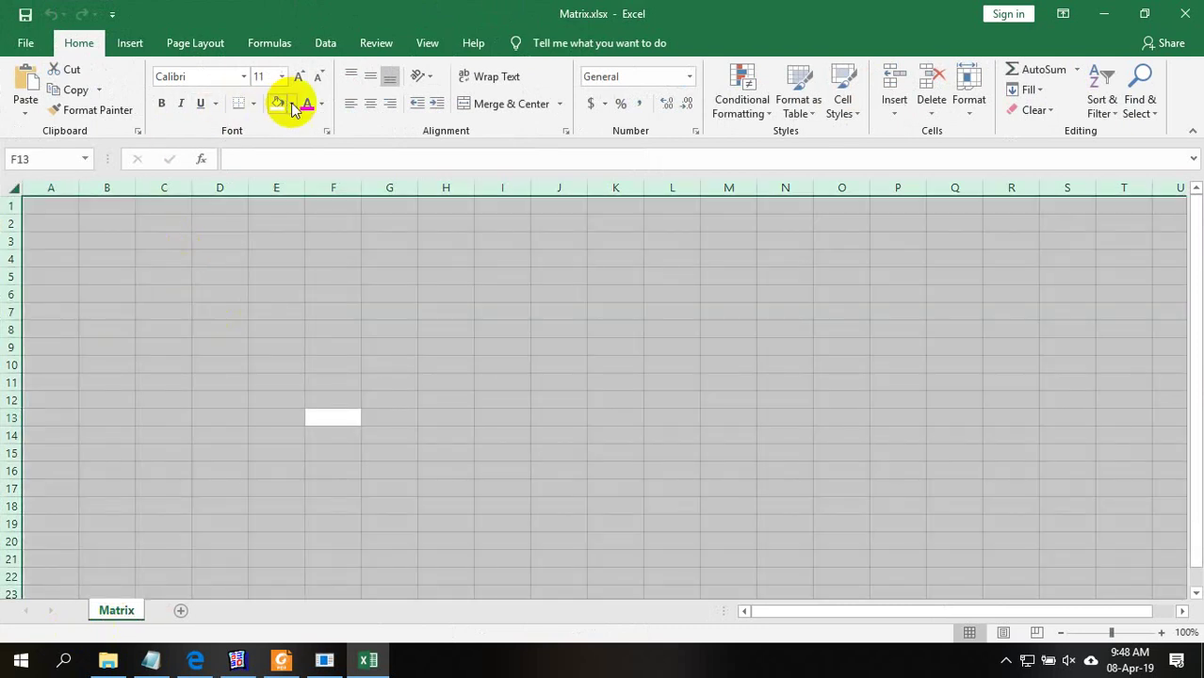
pyautogui.click(291, 102)
pyautogui.click(278, 149)
pyautogui.click(315, 290)
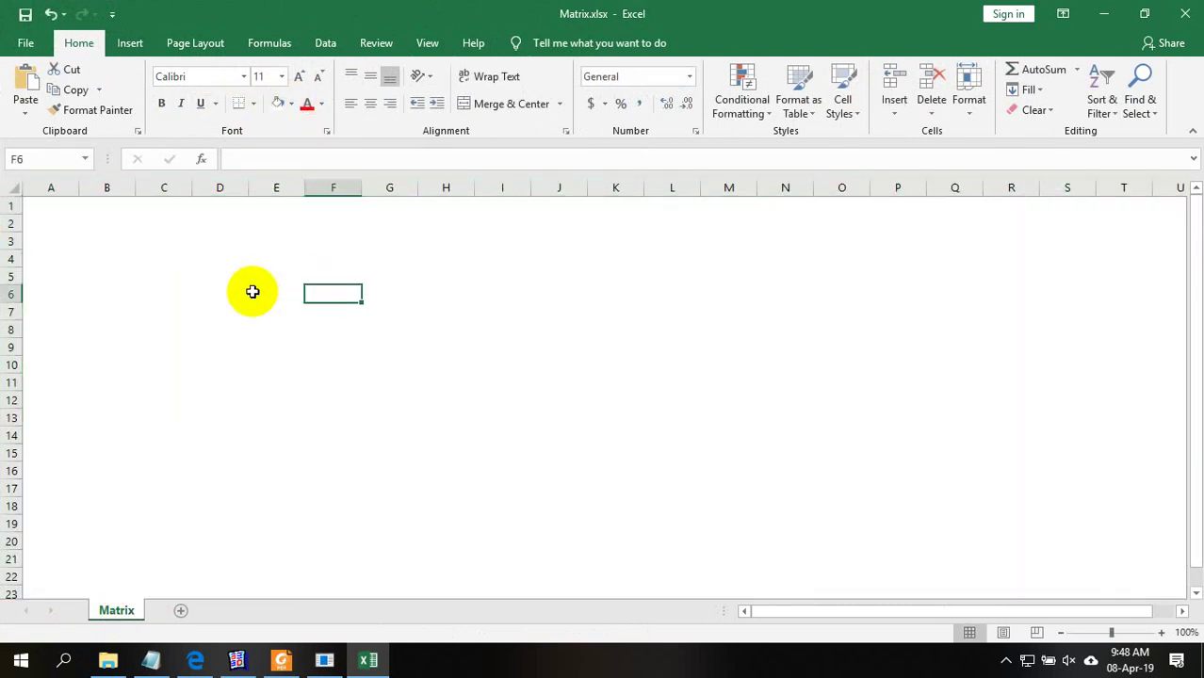
# Enter 'Department Name' in D5, widen column D to fit, then bring back the SQL Plus results
pyautogui.click(233, 275)
pyautogui.write('Department Nam')
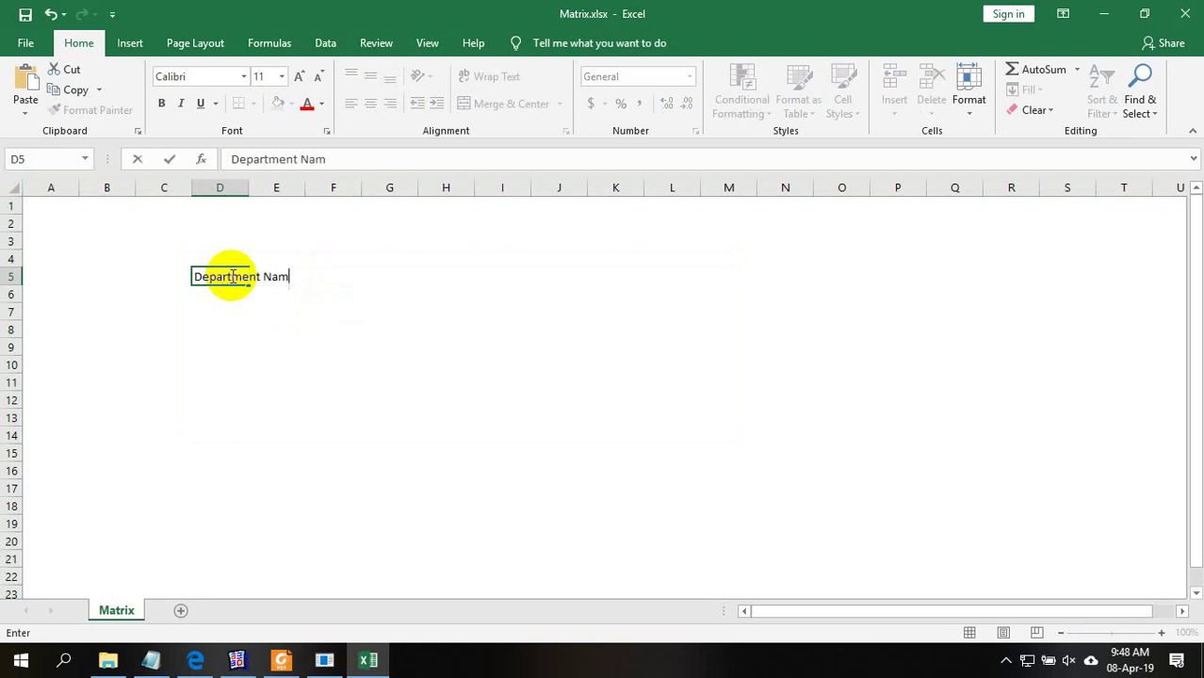
pyautogui.write('e')
pyautogui.click(372, 332)
pyautogui.moveTo(247, 188); pyautogui.dragTo(300, 189)
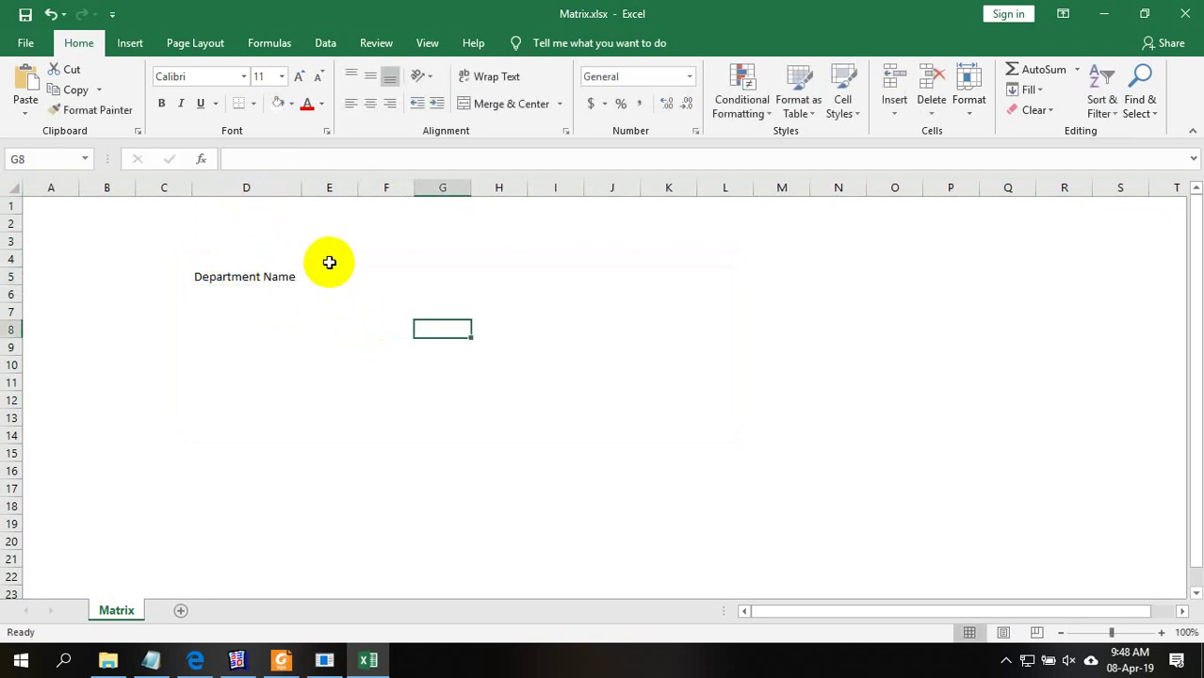
pyautogui.click(341, 275)
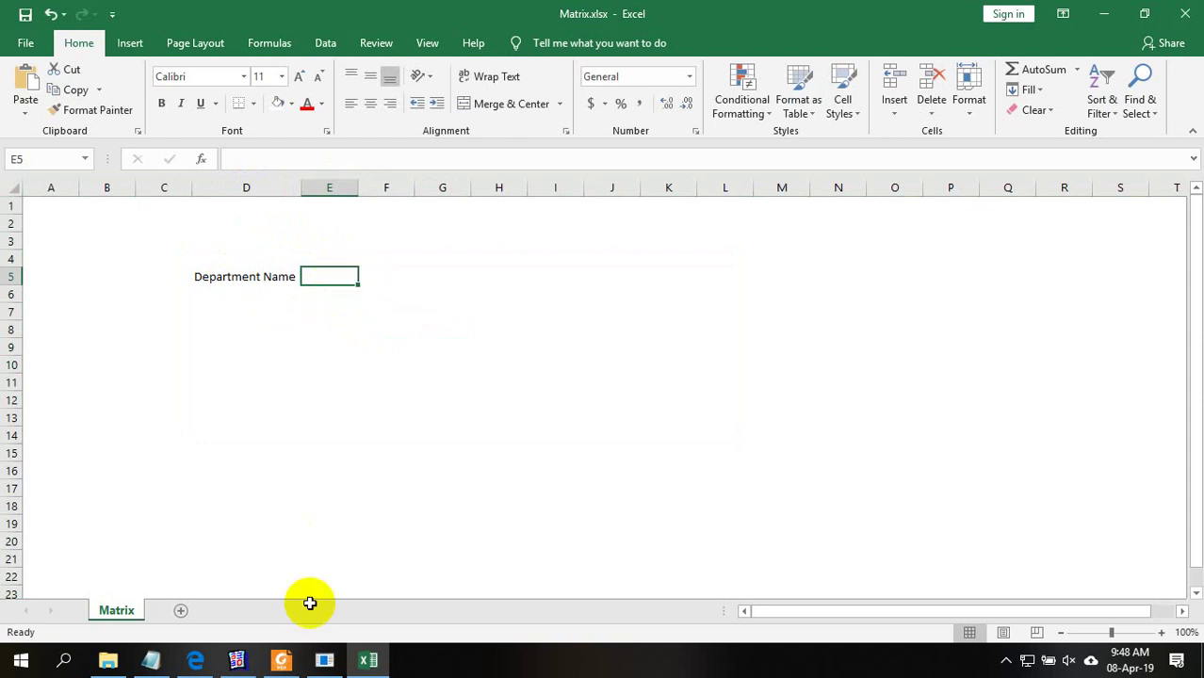
pyautogui.click(324, 660)
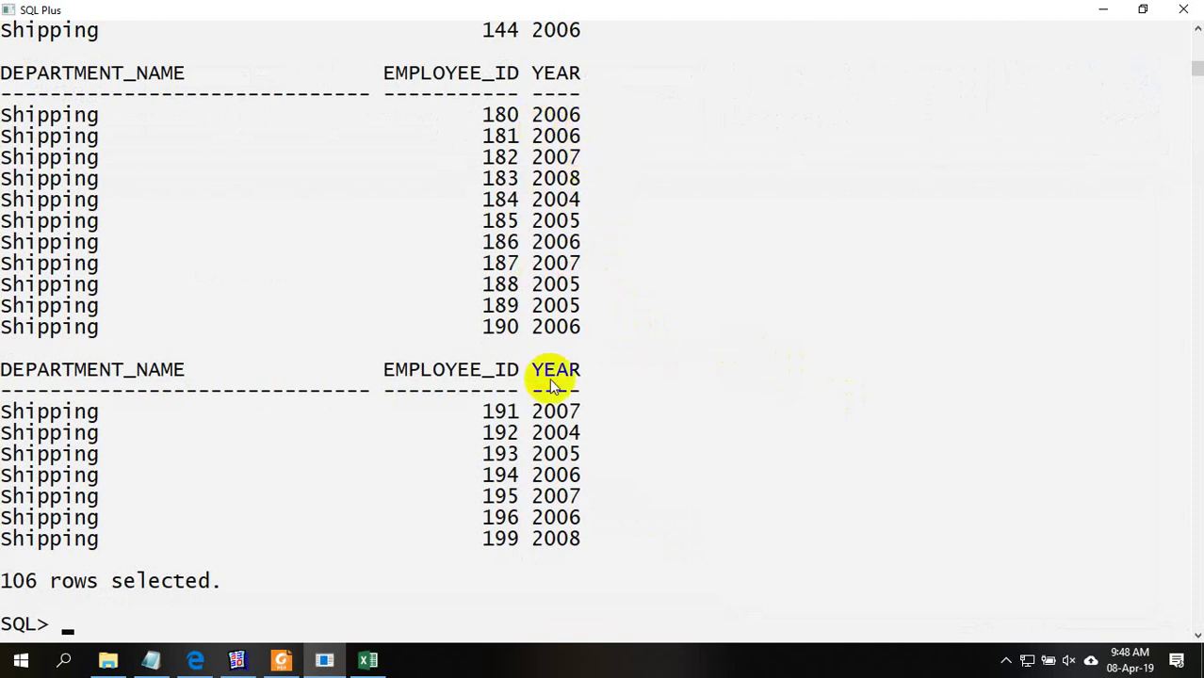
# Scroll up through the SQL Plus output to check the hire years, then minimize the console
pyautogui.scroll(14, 556, 283)
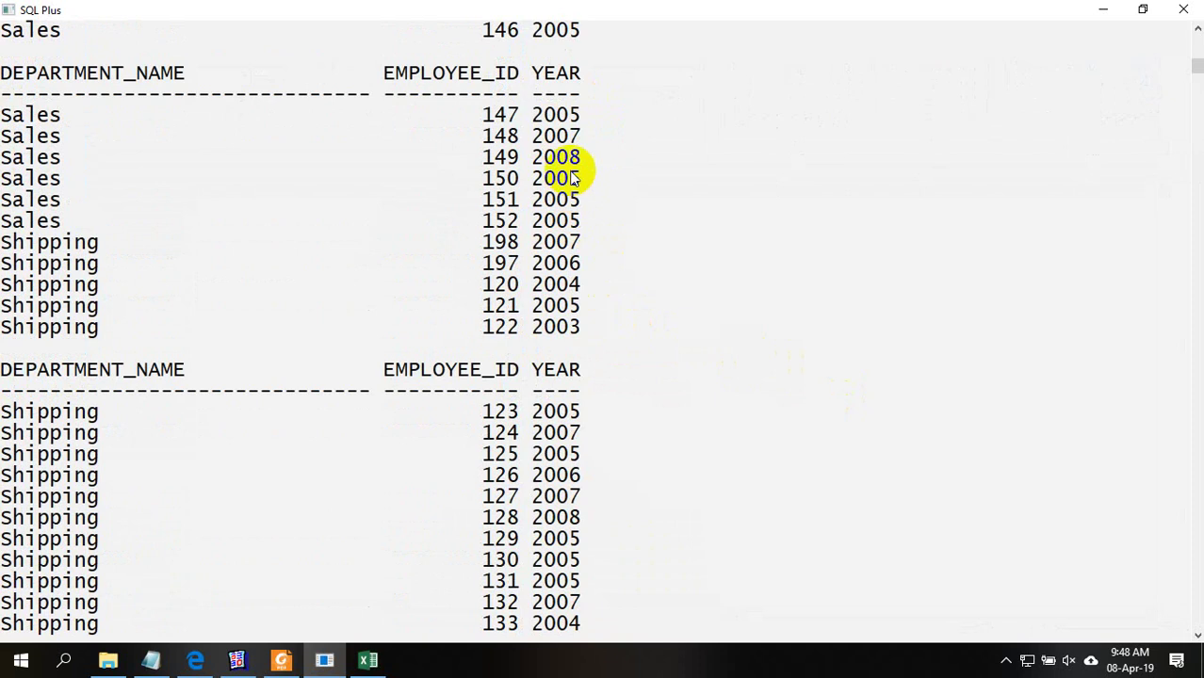
pyautogui.scroll(1, 561, 175)
pyautogui.scroll(3, 573, 86)
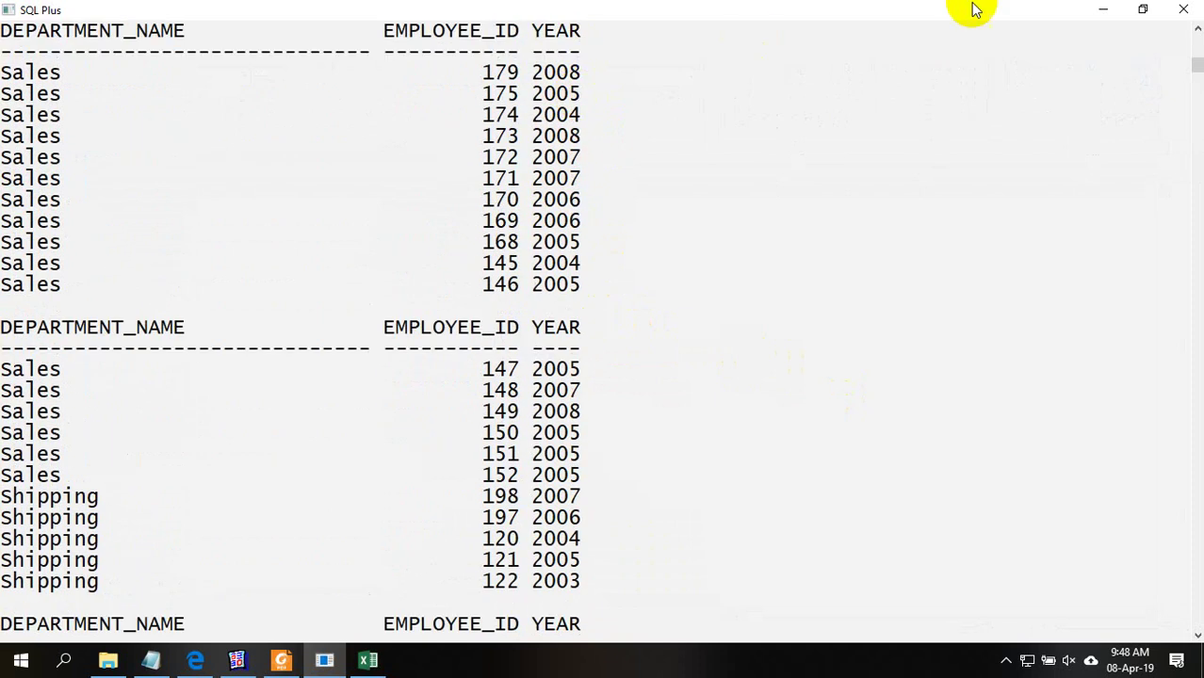
pyautogui.click(1102, 10)
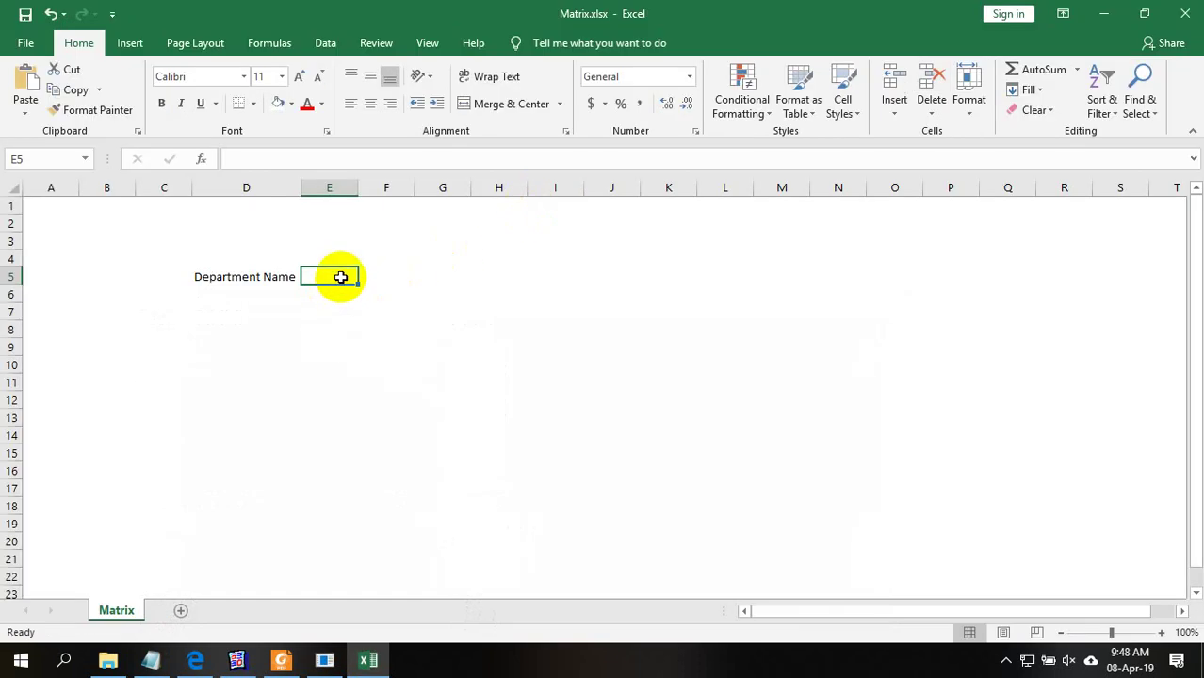
# Enter 2001 in cell E5 and copy it
pyautogui.write('200')
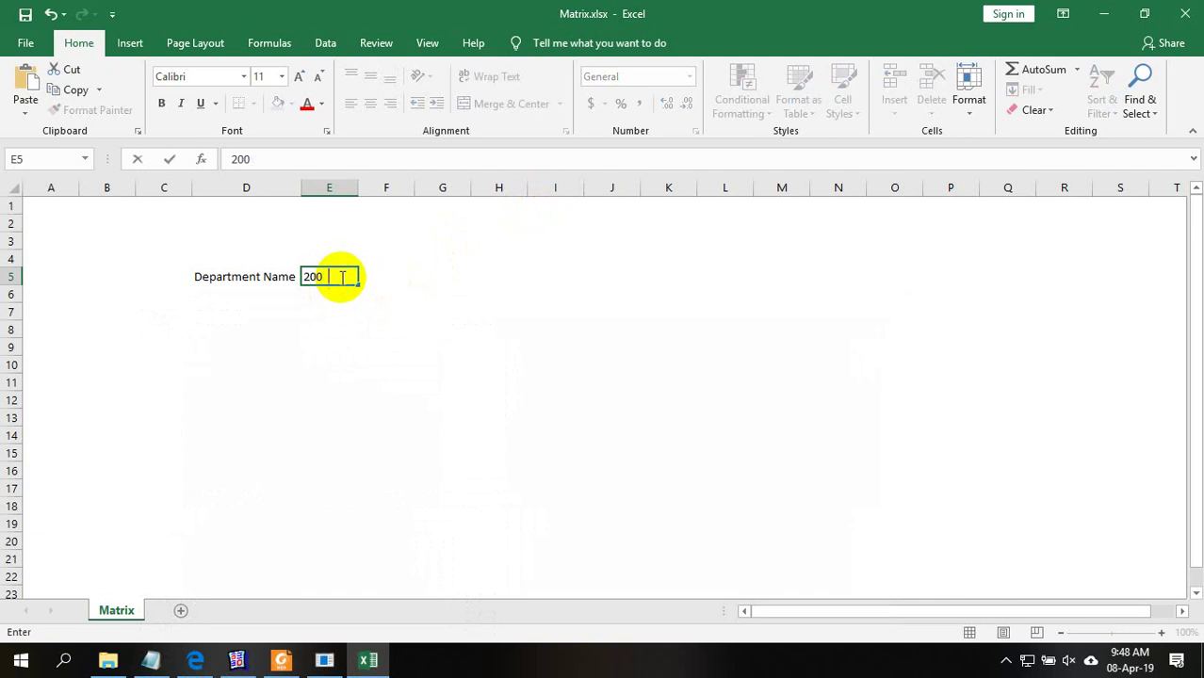
pyautogui.write('1')
pyautogui.press('Return')
pyautogui.click(341, 277)
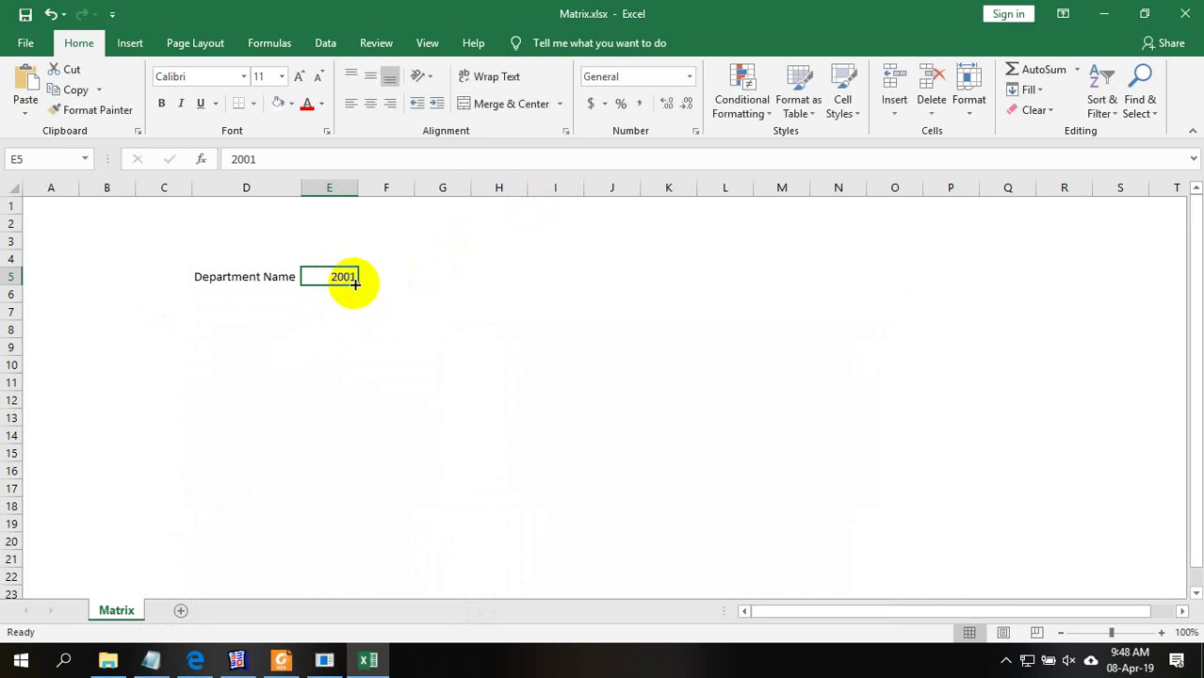
pyautogui.click(372, 290)
pyautogui.click(347, 284)
pyautogui.moveTo(357, 284)
pyautogui.mouseDown()
pyautogui.moveTo(403, 275)
pyautogui.moveTo(348, 277)
pyautogui.mouseUp()
pyautogui.hotkey('ctrl', 'c')
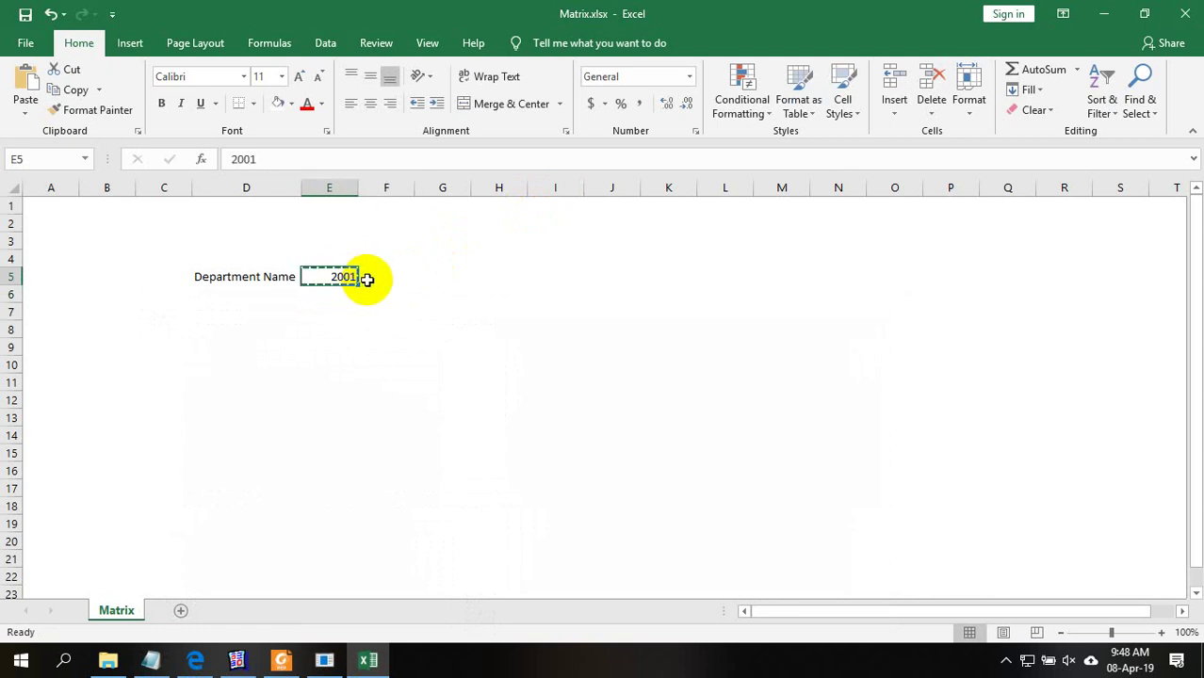
# Paste the value into F5 and change it to 2002
pyautogui.click(382, 277)
pyautogui.hotkey('ctrl', 'v')
pyautogui.doubleClick(403, 276)
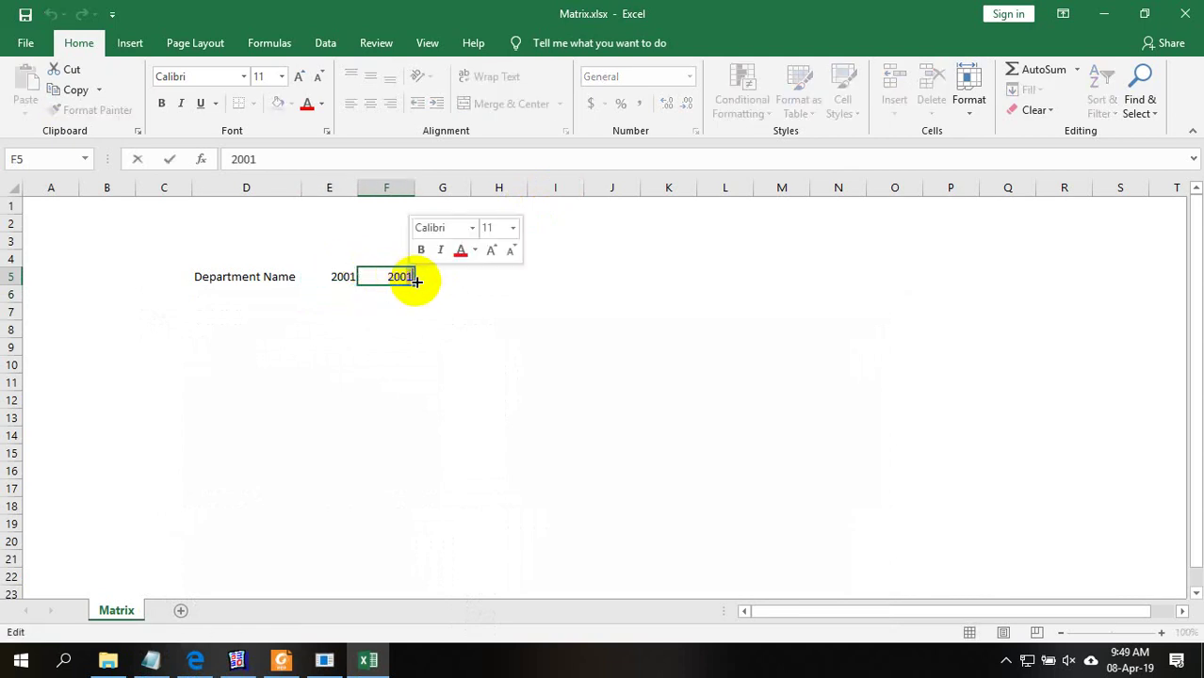
pyautogui.press('BackSpace')
pyautogui.write('2')
pyautogui.click(514, 343)
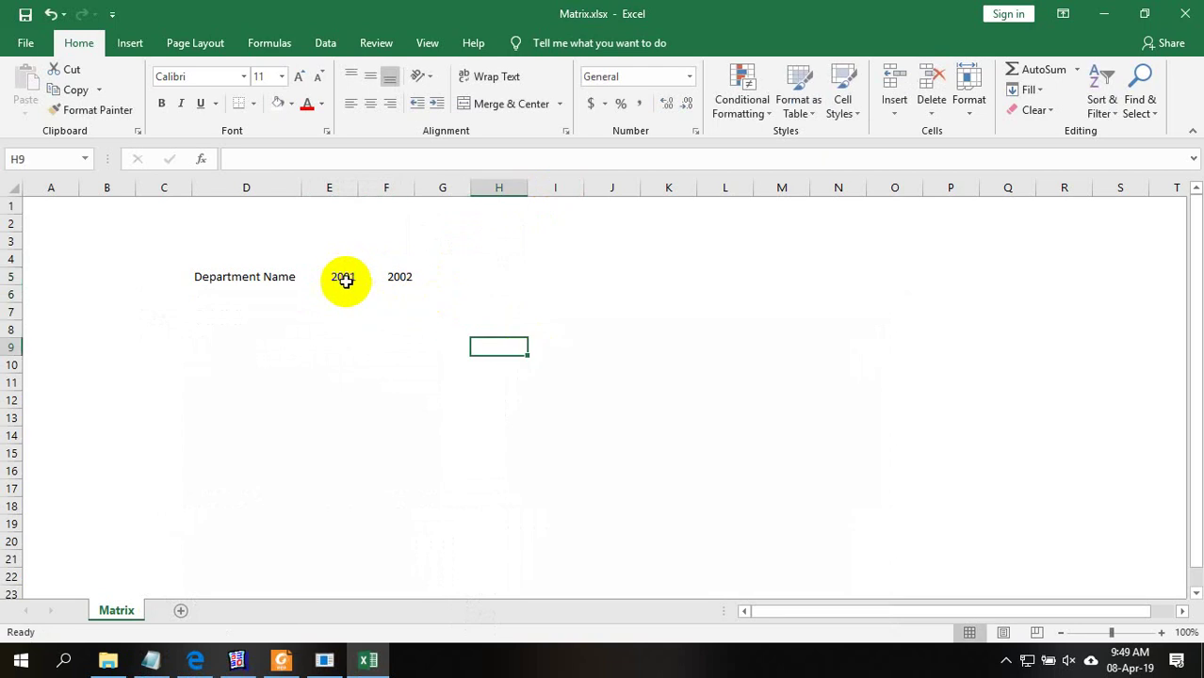
# Extend the 2001–2002 series so years run through 2010 across E5:N5
pyautogui.moveTo(341, 277); pyautogui.dragTo(844, 278)
pyautogui.click(405, 277)
pyautogui.click(713, 283)
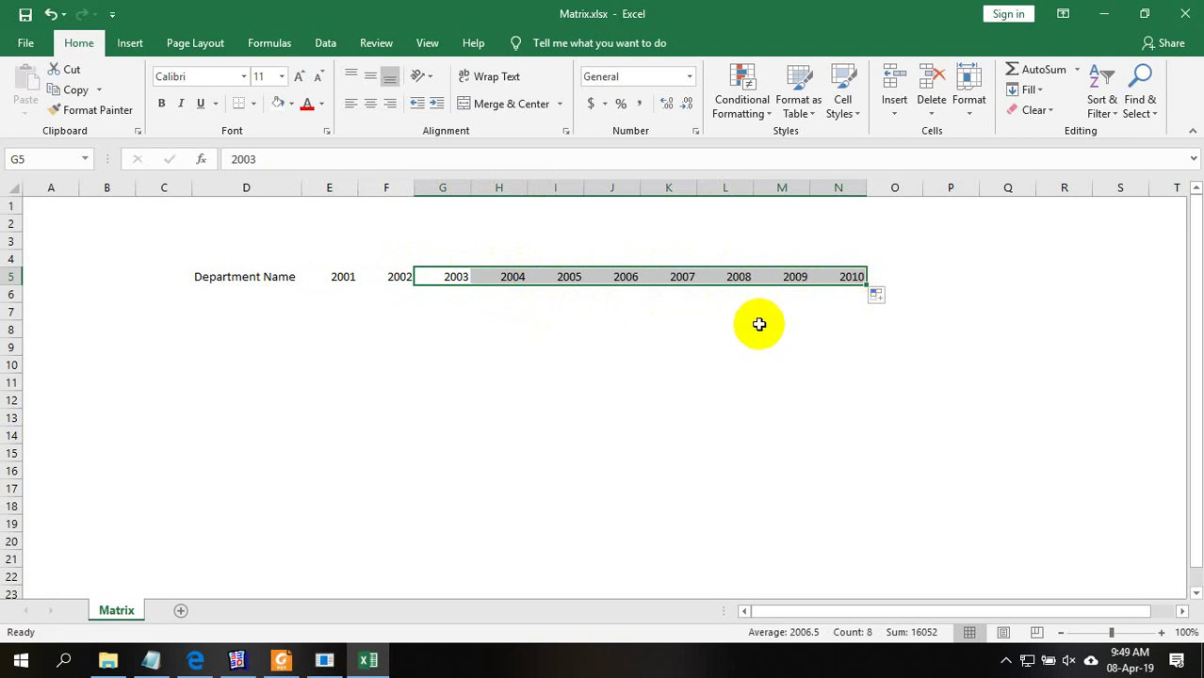
pyautogui.click(495, 328)
# Undo the accidental move of the header block and select the grid E5:N14 under the years
pyautogui.click(336, 295)
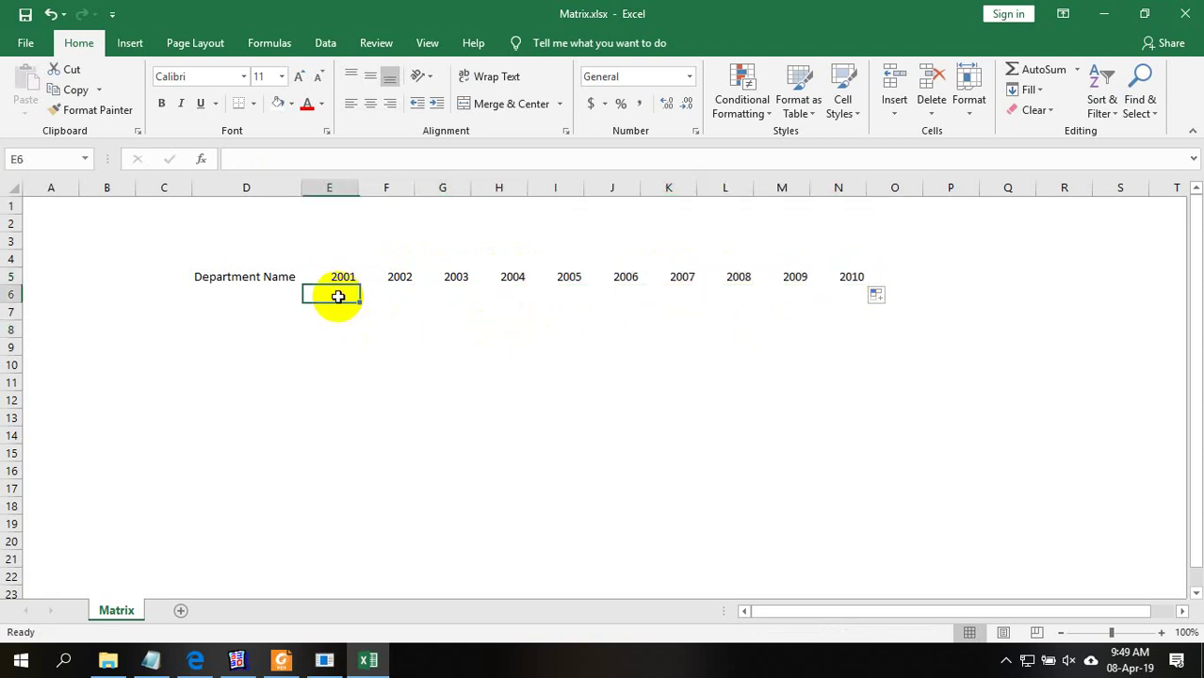
pyautogui.moveTo(209, 280); pyautogui.dragTo(639, 354)
pyautogui.moveTo(527, 356); pyautogui.dragTo(354, 324)
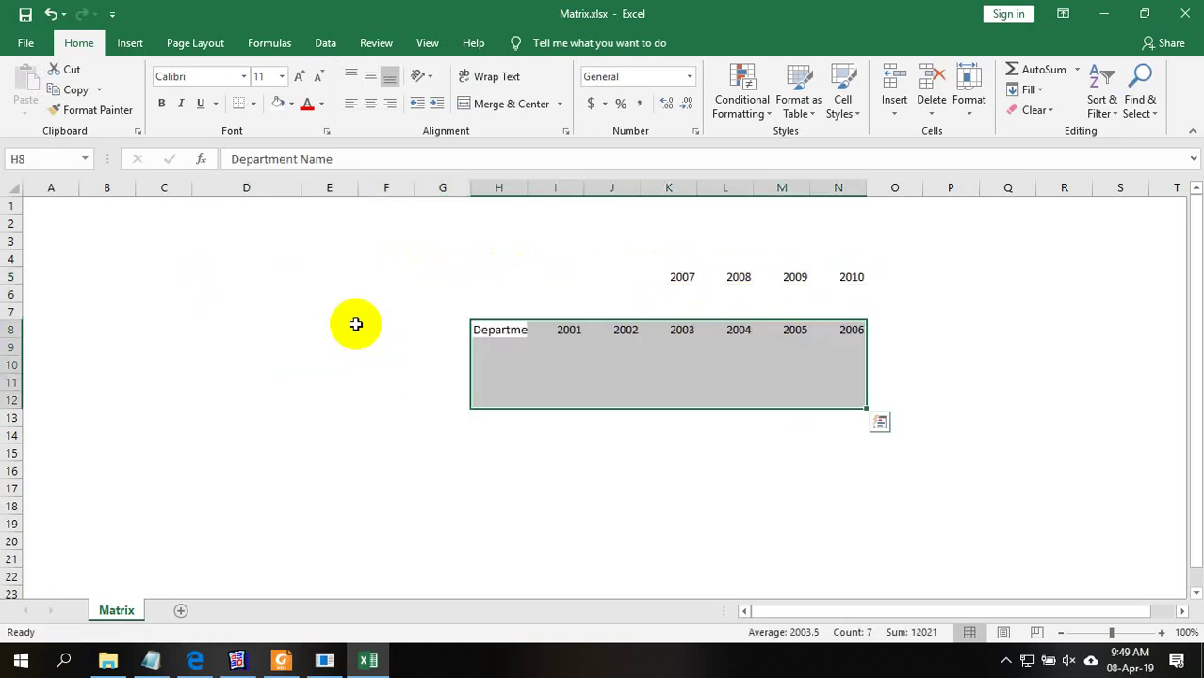
pyautogui.hotkey('ctrl', 'z')
pyautogui.moveTo(334, 274); pyautogui.dragTo(556, 294)
pyautogui.moveTo(611, 293); pyautogui.dragTo(808, 334)
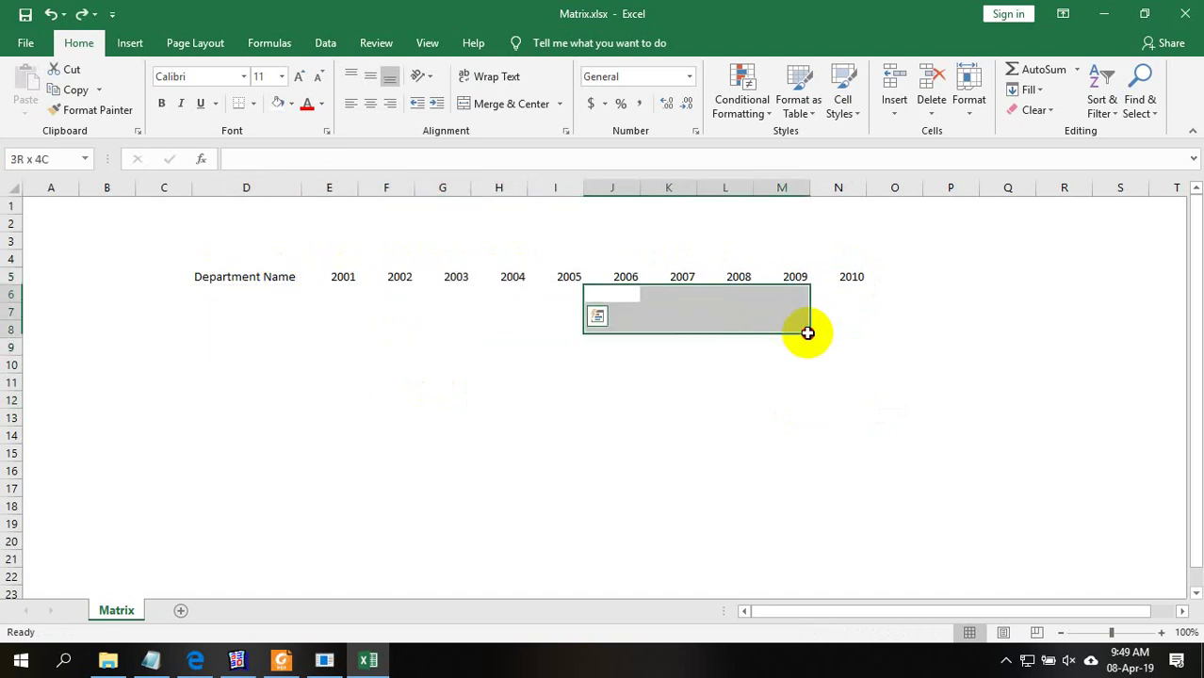
pyautogui.moveTo(334, 277); pyautogui.dragTo(848, 400)
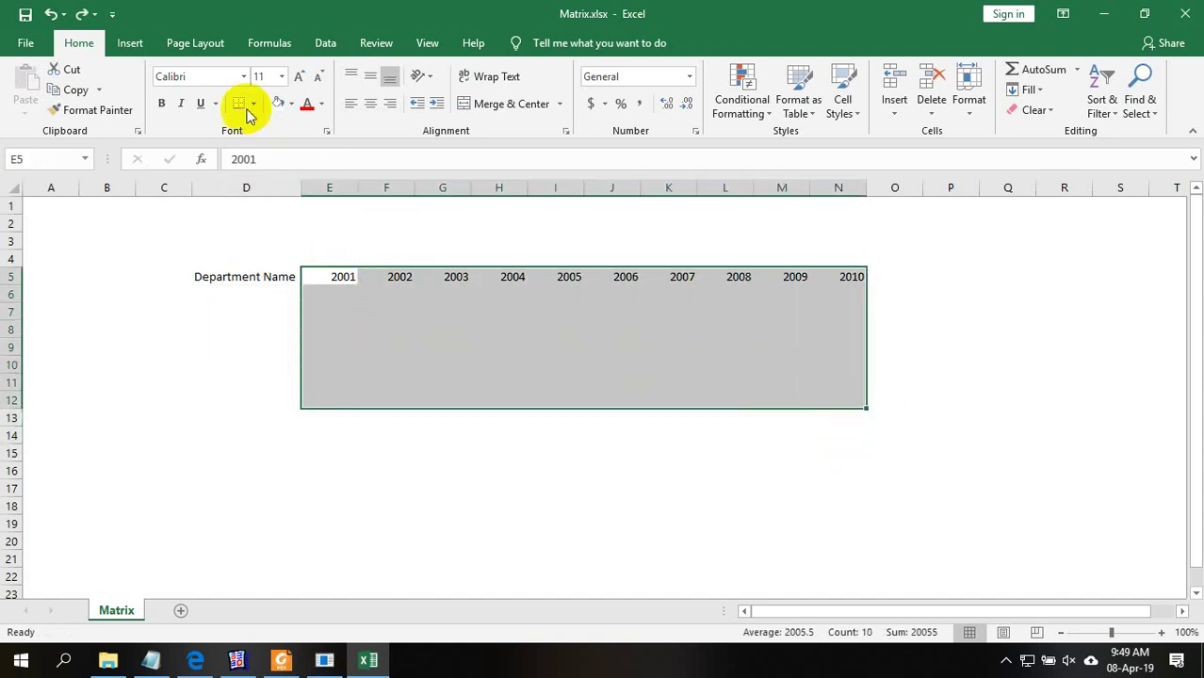
# Apply All Borders to the year grid and centre the year headers
pyautogui.click(260, 109)
pyautogui.click(262, 255)
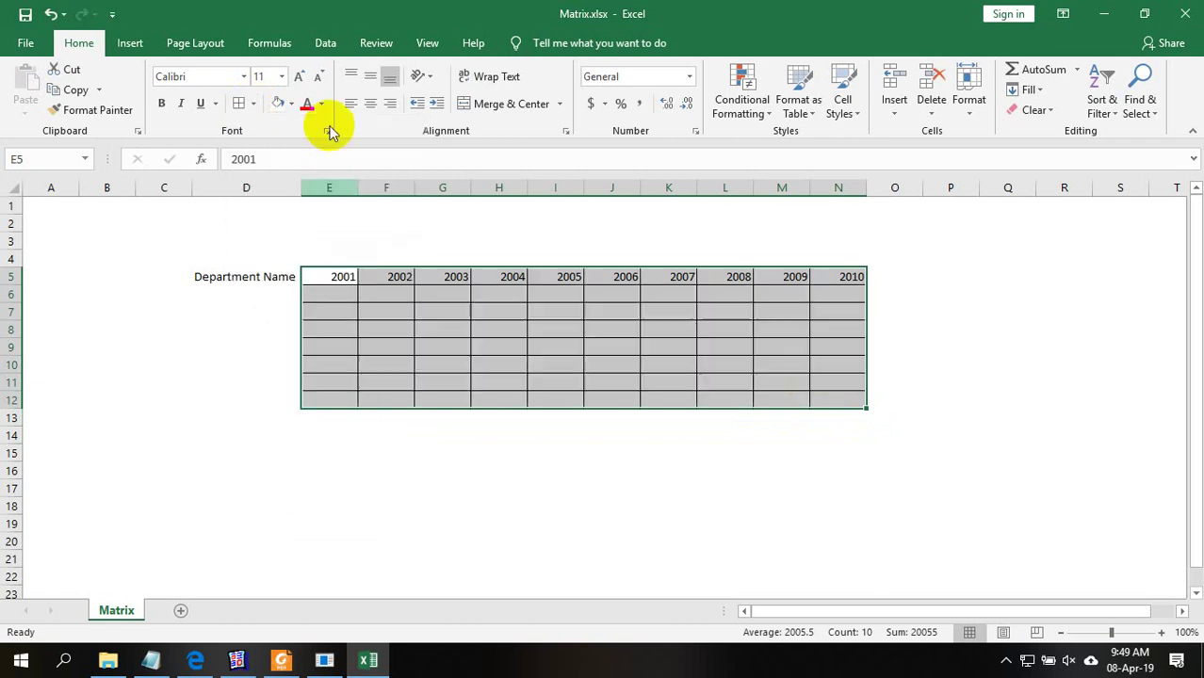
pyautogui.click(368, 105)
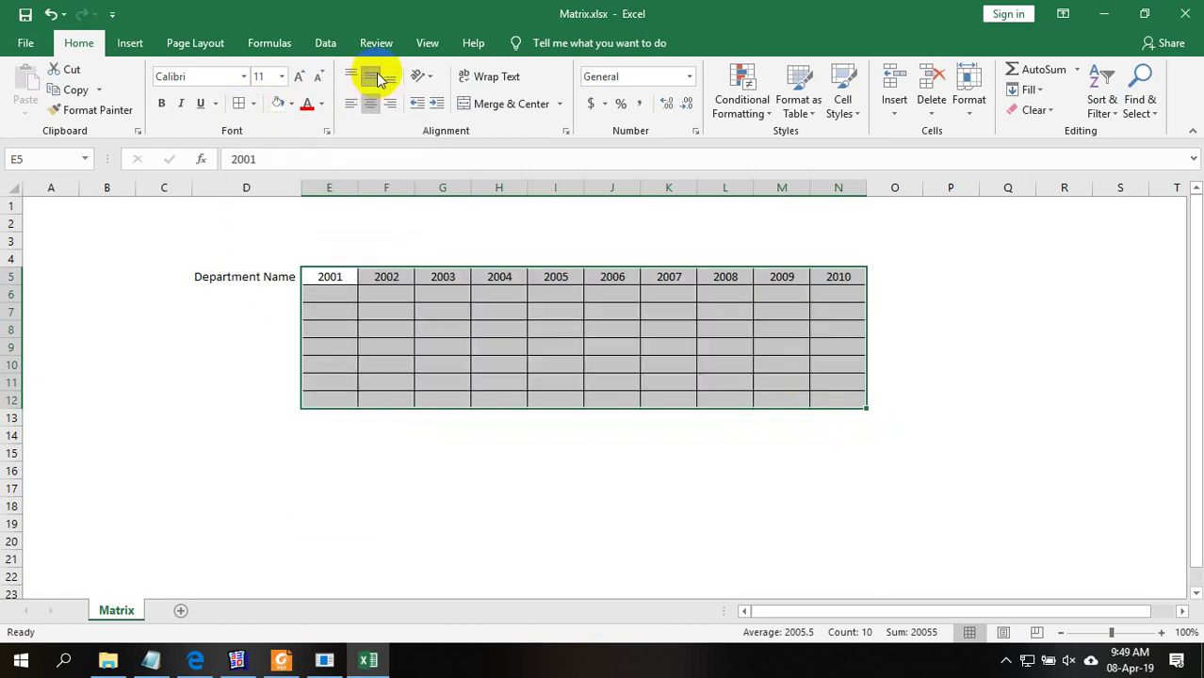
# Enter sample departments Asdf, asg and gsd in D6:D8
pyautogui.click(229, 297)
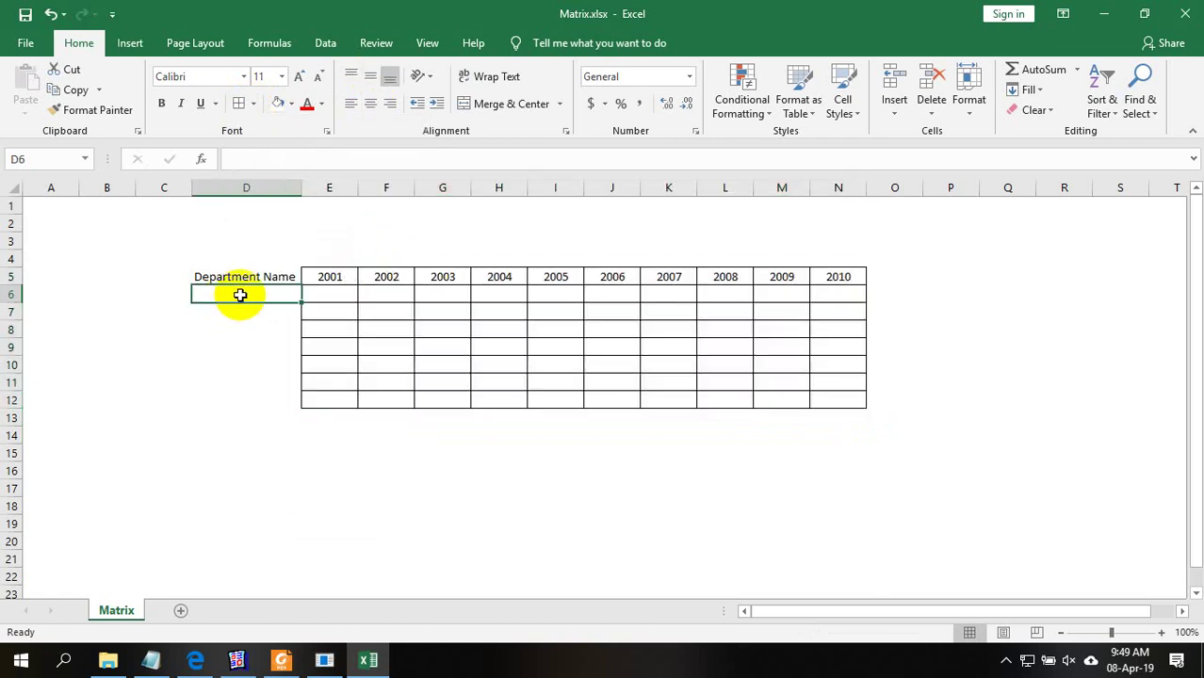
pyautogui.write('Asdf')
pyautogui.press('Return')
pyautogui.write('asg')
pyautogui.press('Return')
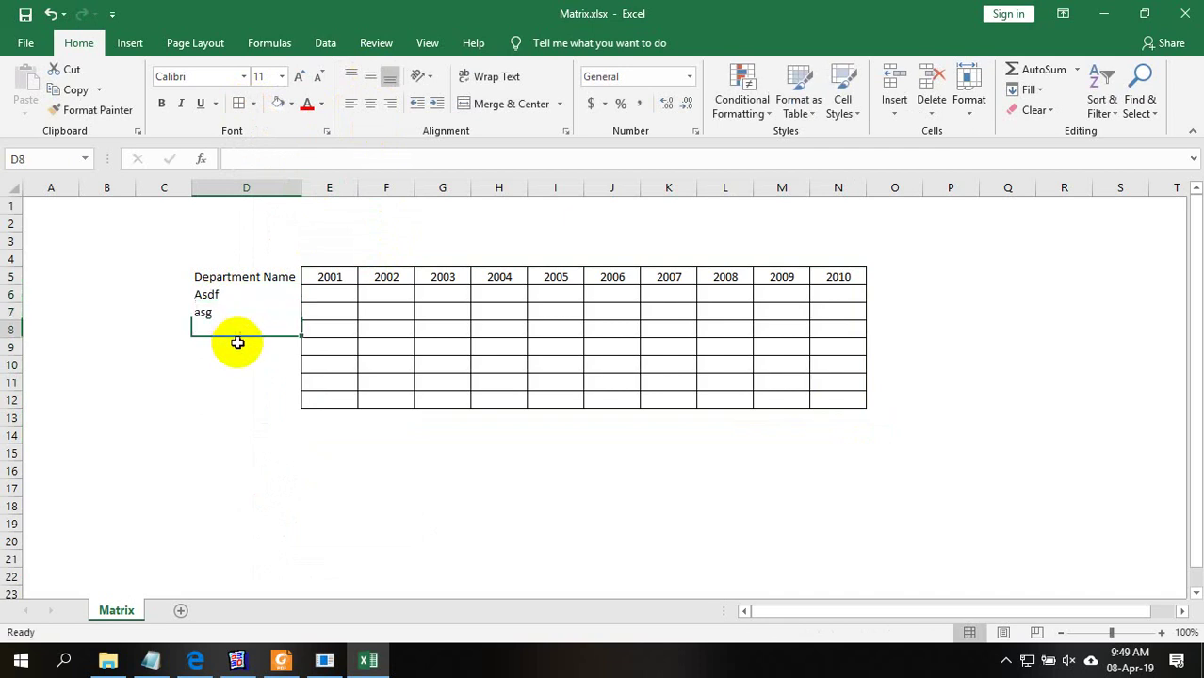
pyautogui.write('gsd')
pyautogui.click(255, 282)
pyautogui.moveTo(250, 363); pyautogui.dragTo(250, 385)
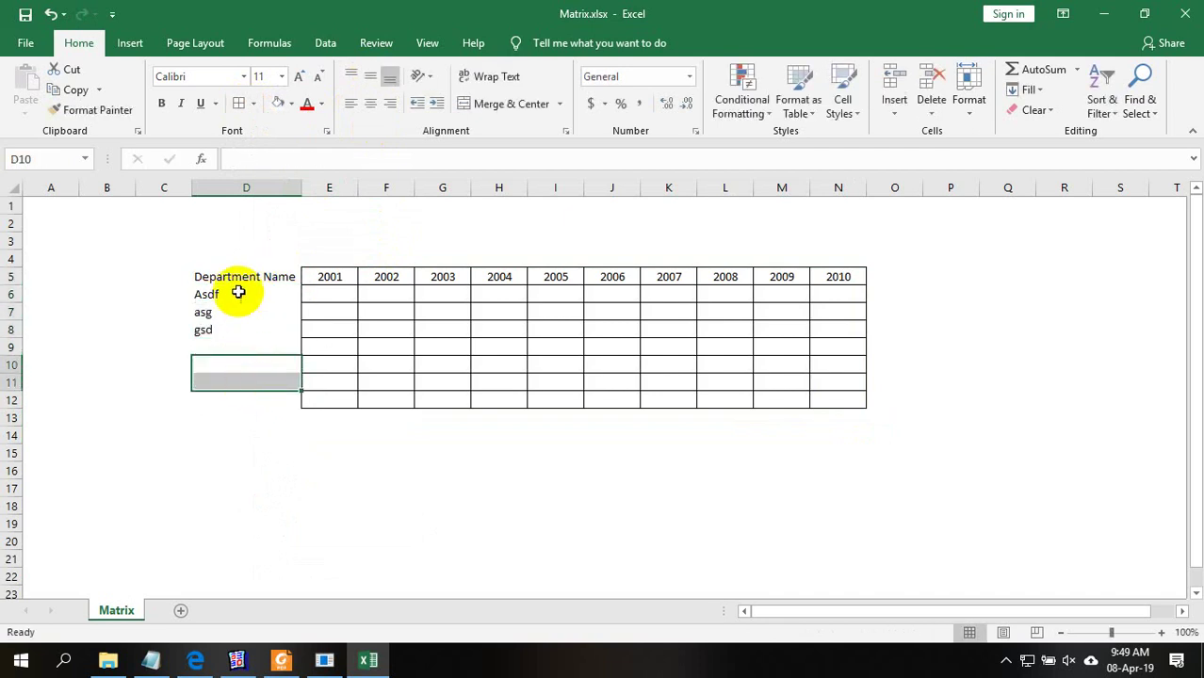
# Add borders to the department column D5:D12
pyautogui.click(237, 280)
pyautogui.moveTo(240, 323); pyautogui.dragTo(245, 398)
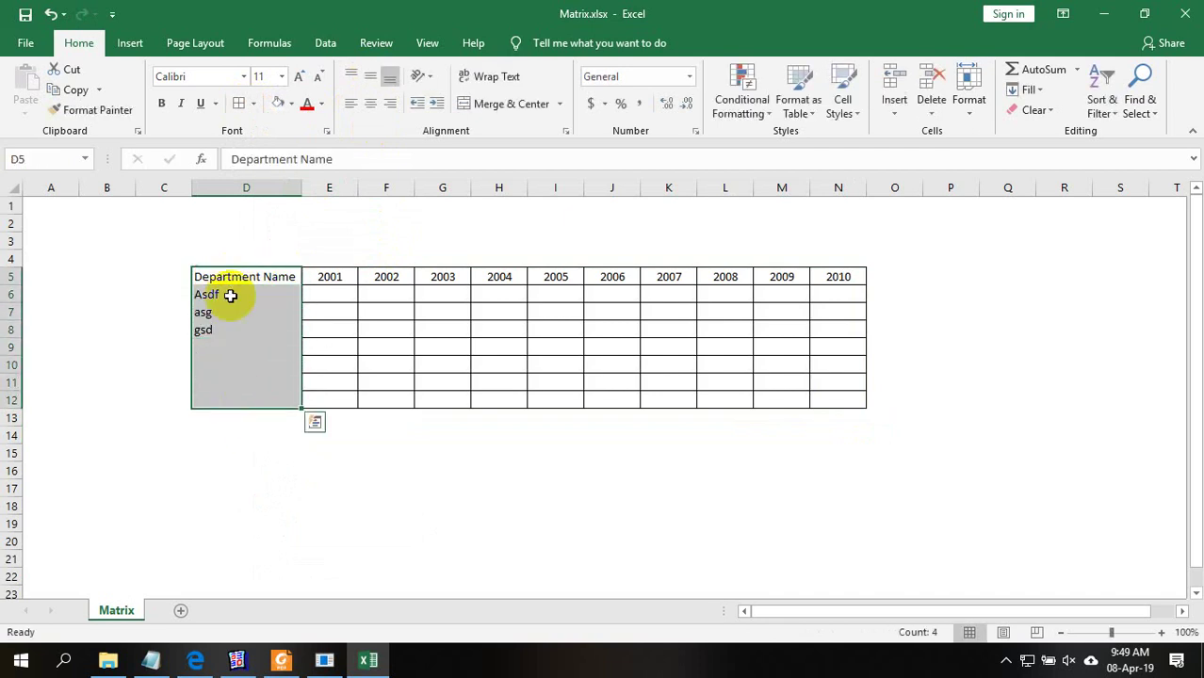
pyautogui.click(239, 103)
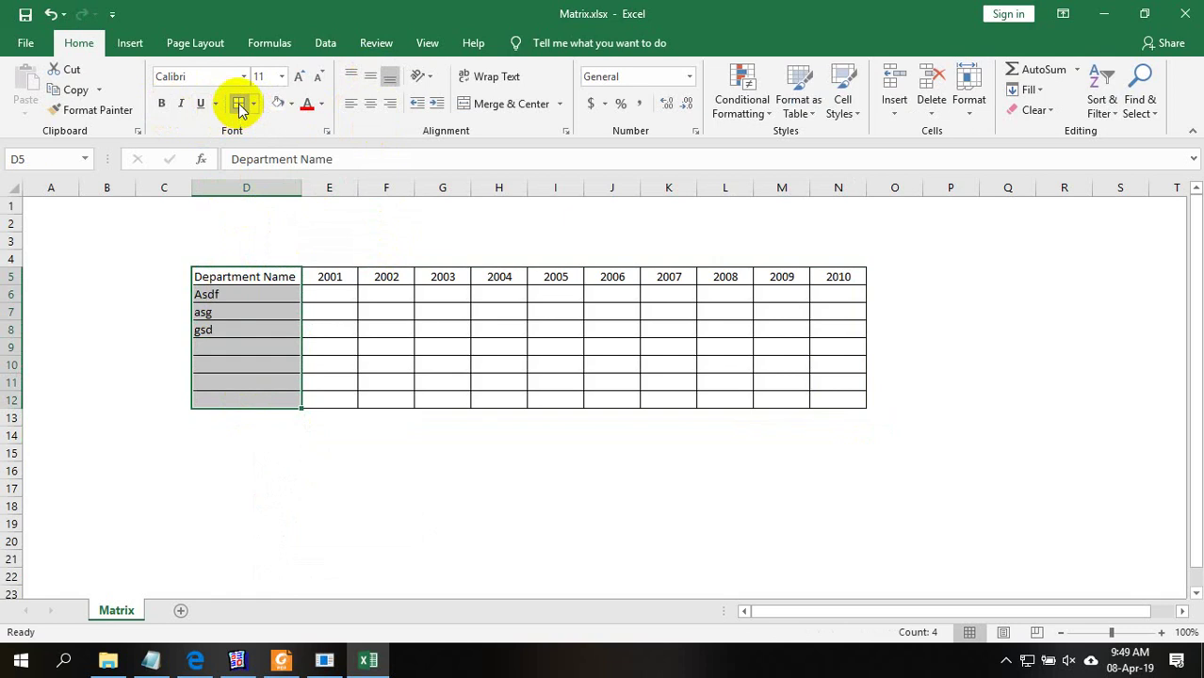
pyautogui.click(504, 436)
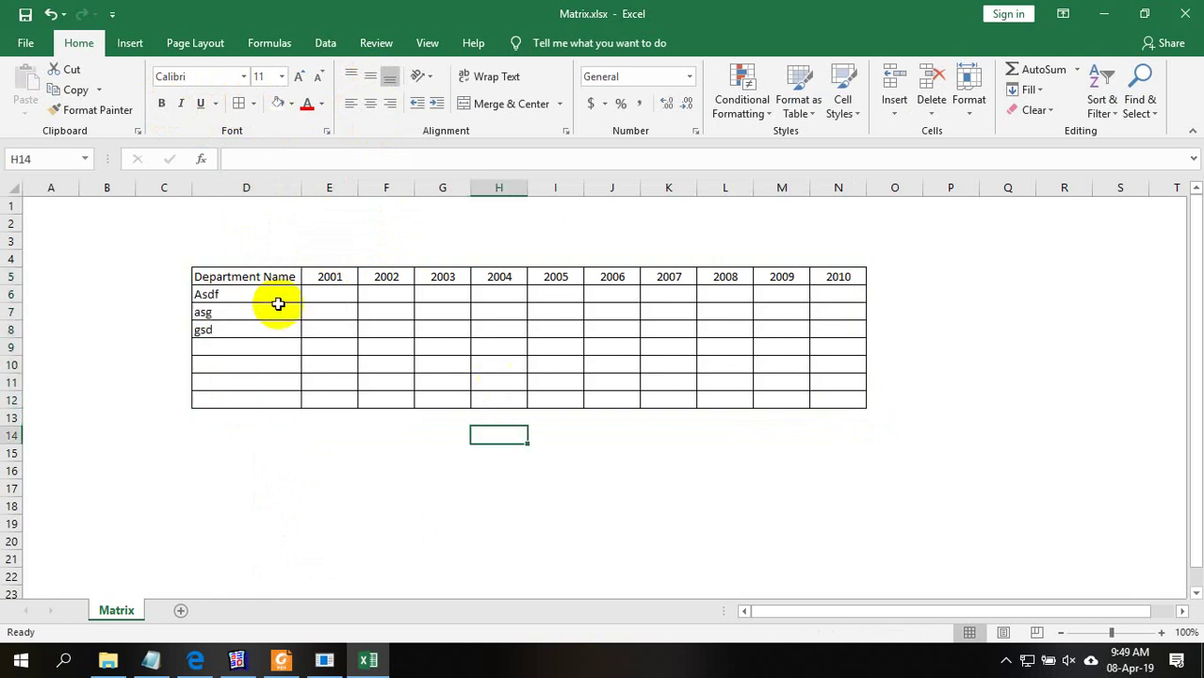
# Enter sample counts 3, 0 and 7 in E6, F6 and I6
pyautogui.click(248, 317)
pyautogui.click(288, 292)
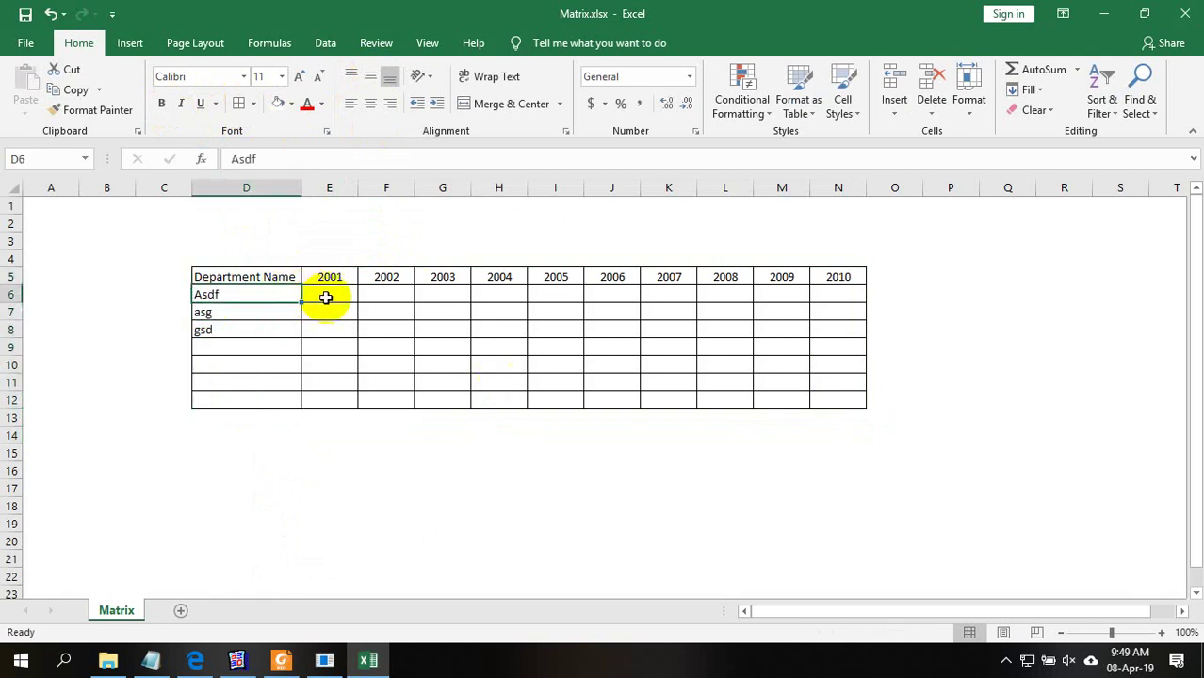
pyautogui.click(328, 295)
pyautogui.write('3')
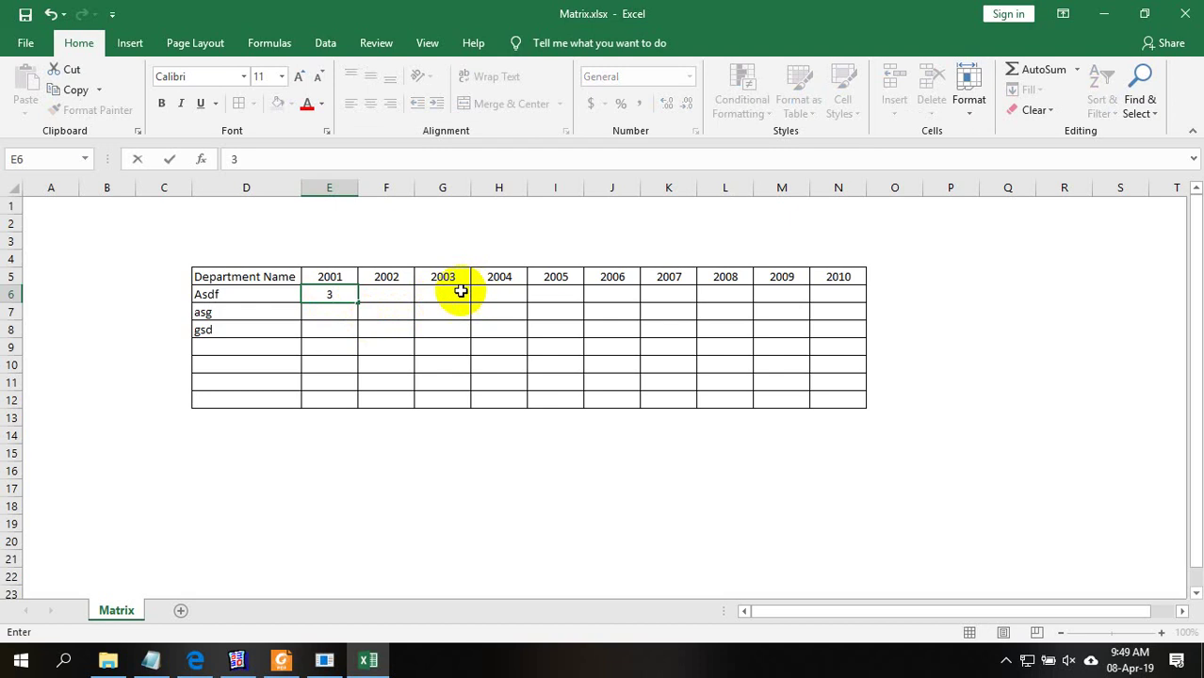
pyautogui.click(369, 293)
pyautogui.write('0')
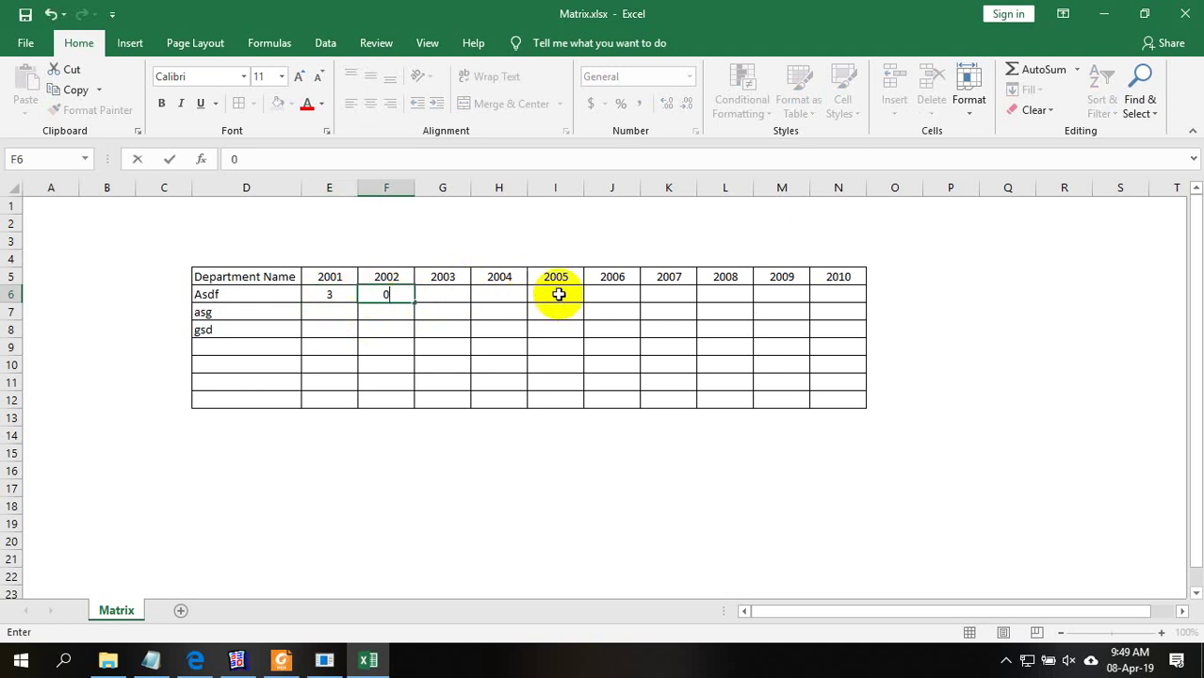
pyautogui.click(556, 296)
pyautogui.write('7')
pyautogui.click(486, 293)
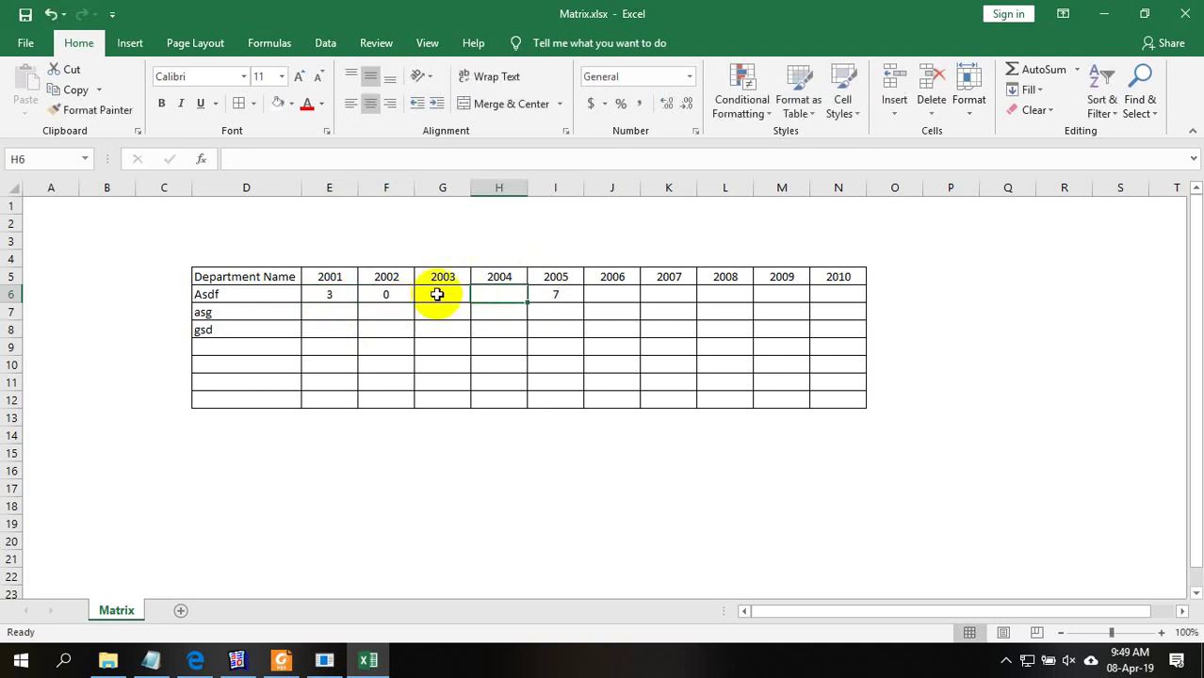
# Add a 'Total' heading in cell O5
pyautogui.click(899, 275)
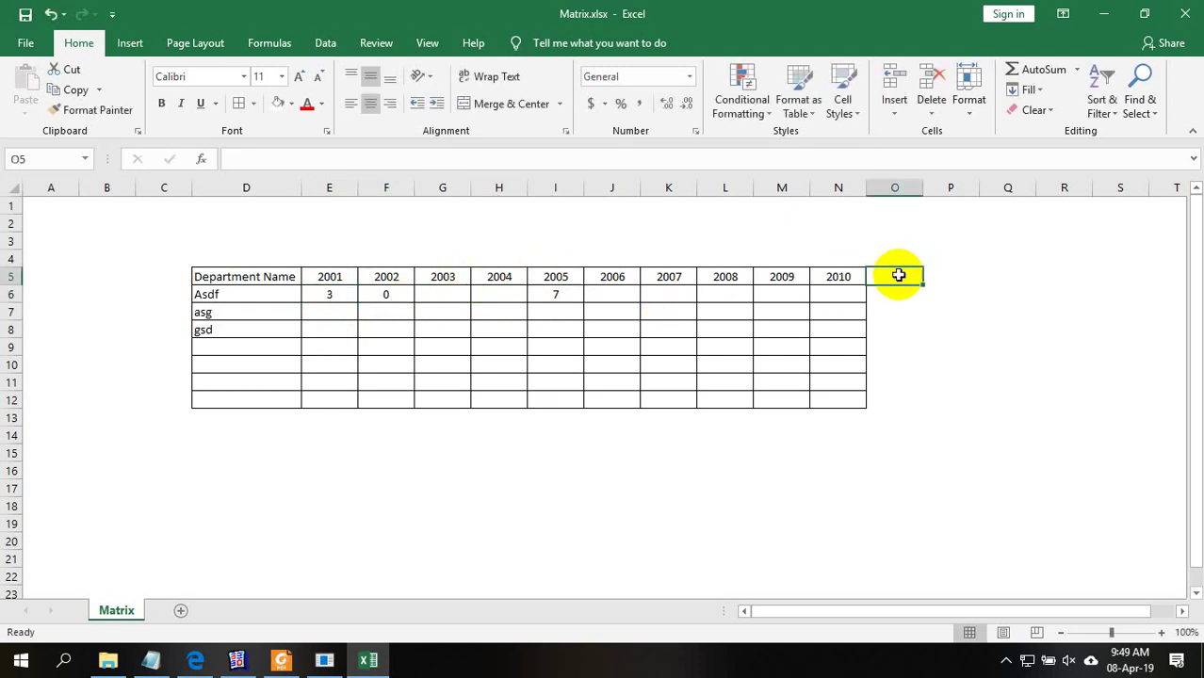
pyautogui.write('T')
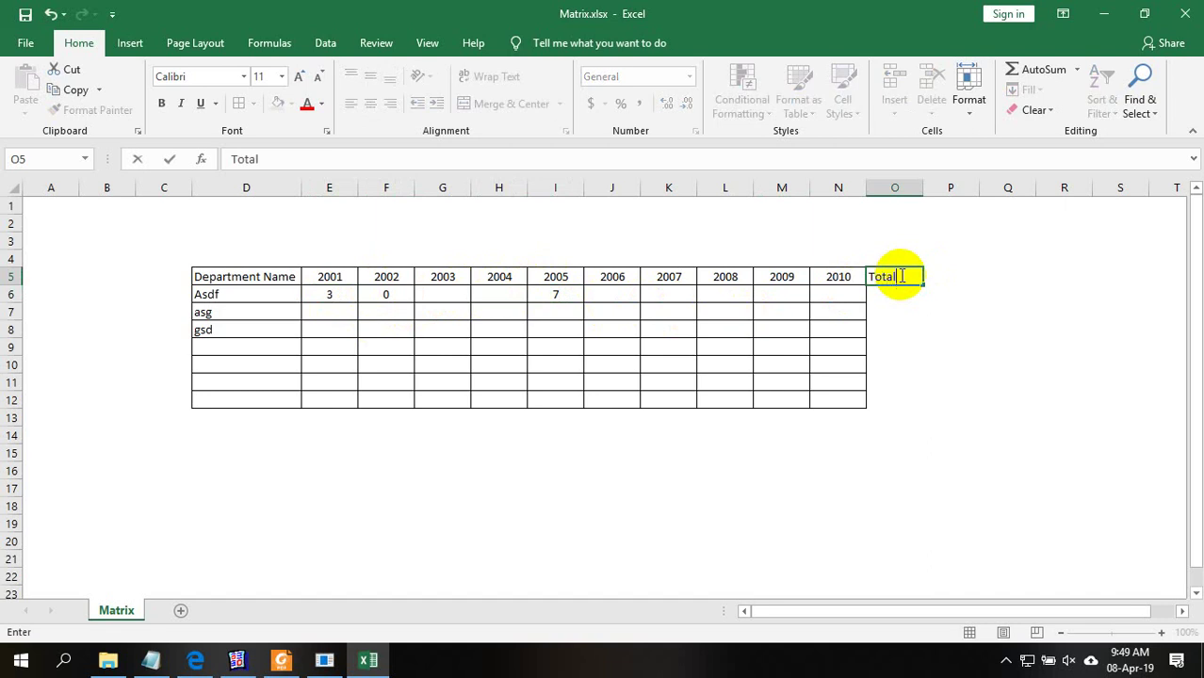
pyautogui.write('otal')
pyautogui.click(914, 329)
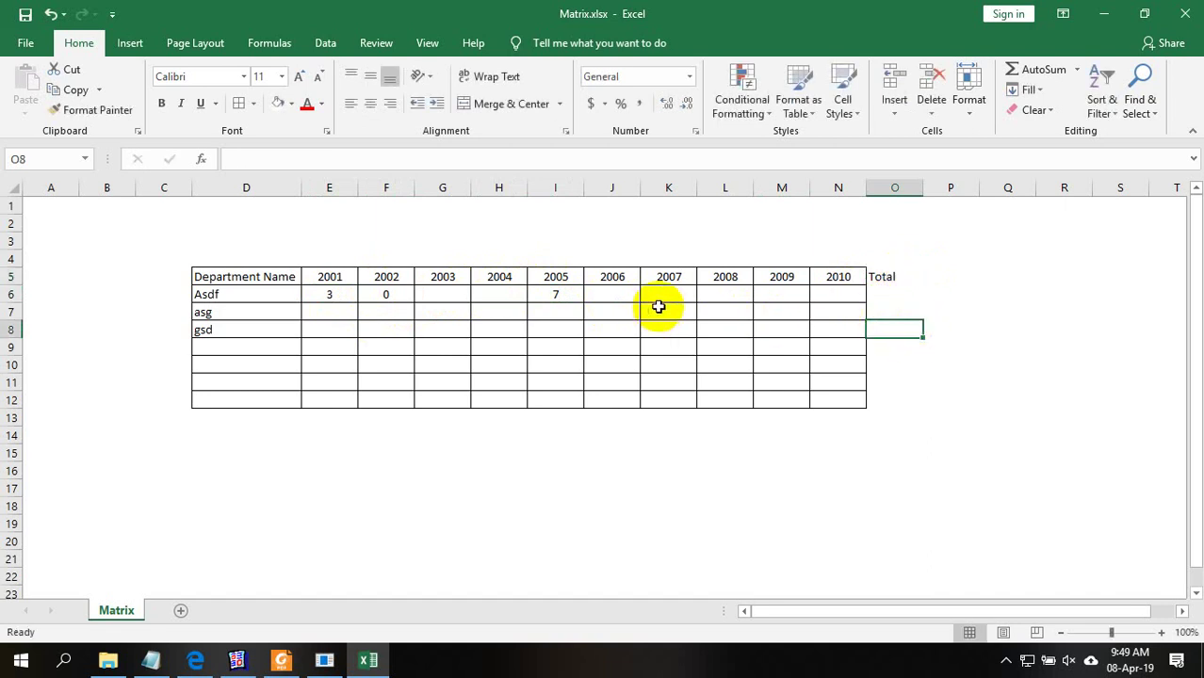
pyautogui.click(888, 294)
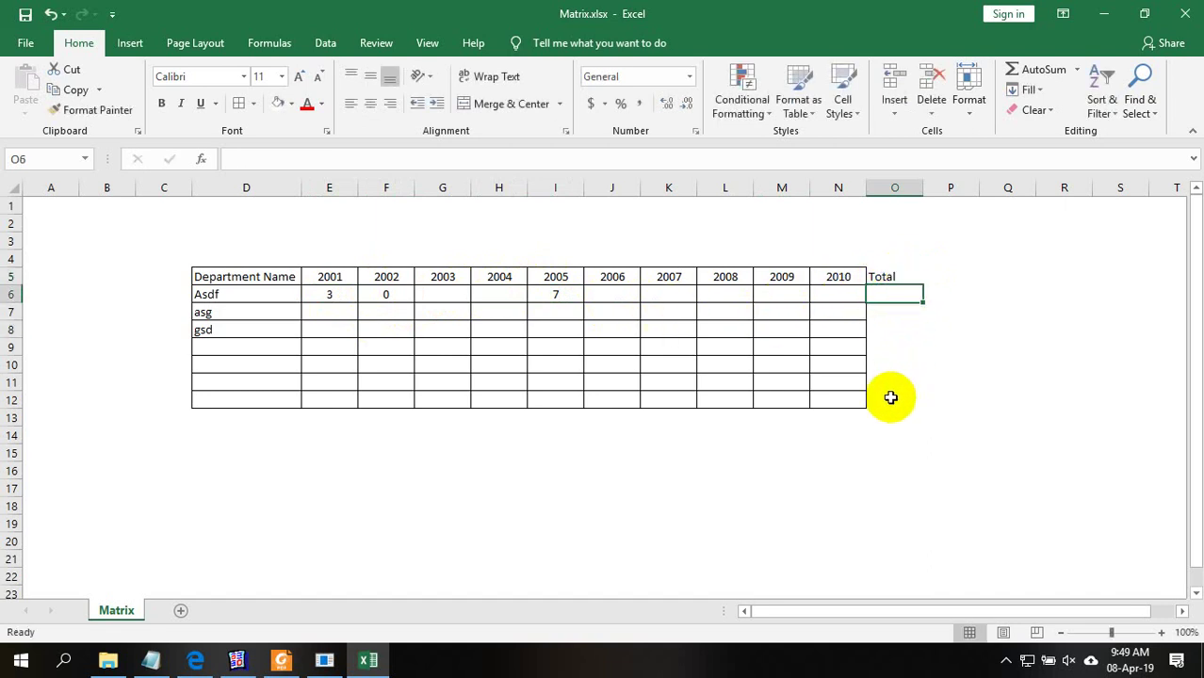
pyautogui.click(885, 400)
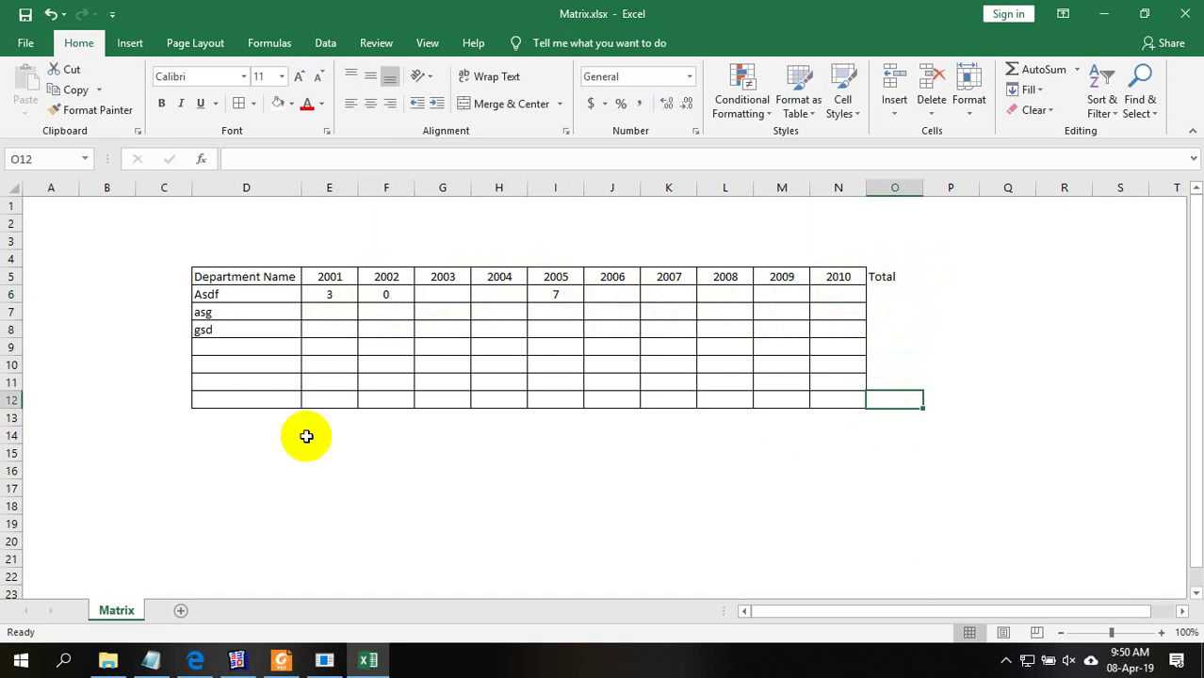
# Label D13 'Total:' and apply borders to the totals row D13:O13
pyautogui.click(255, 420)
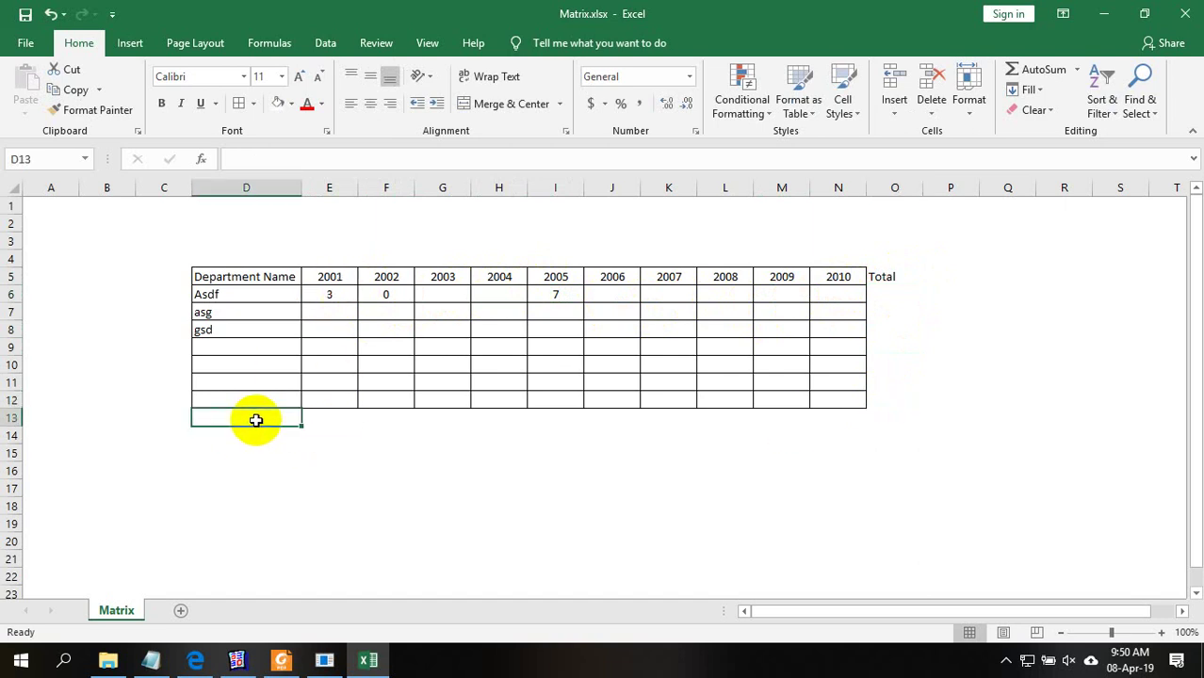
pyautogui.write('Total:')
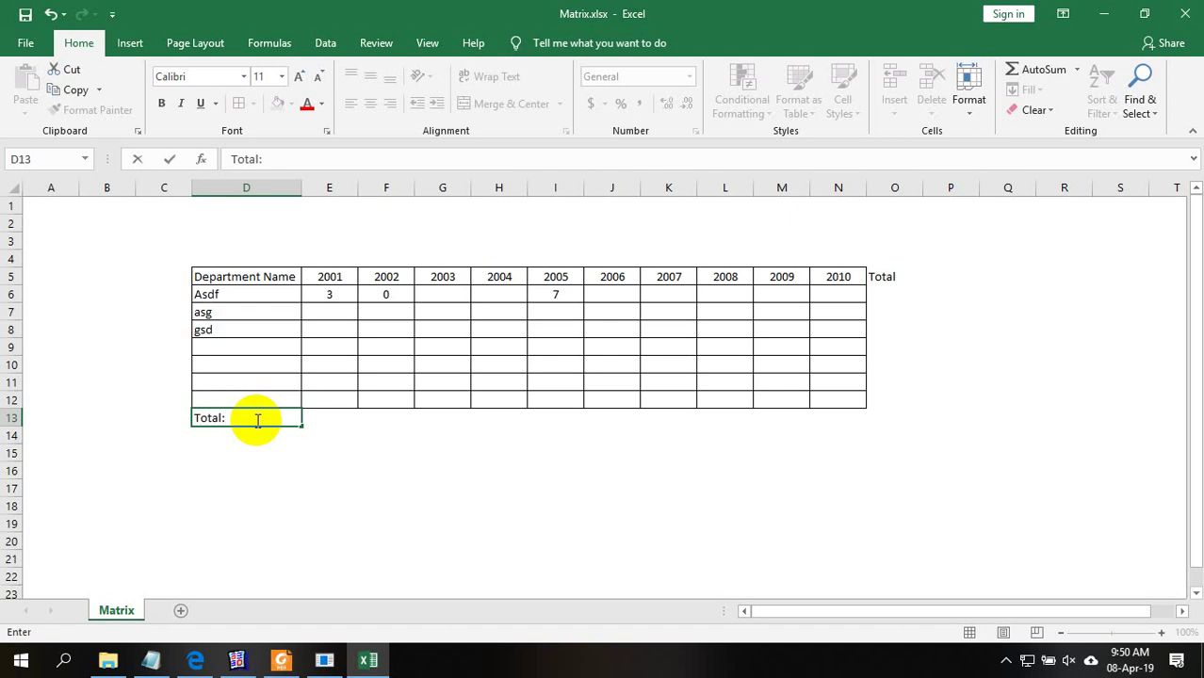
pyautogui.press('Return')
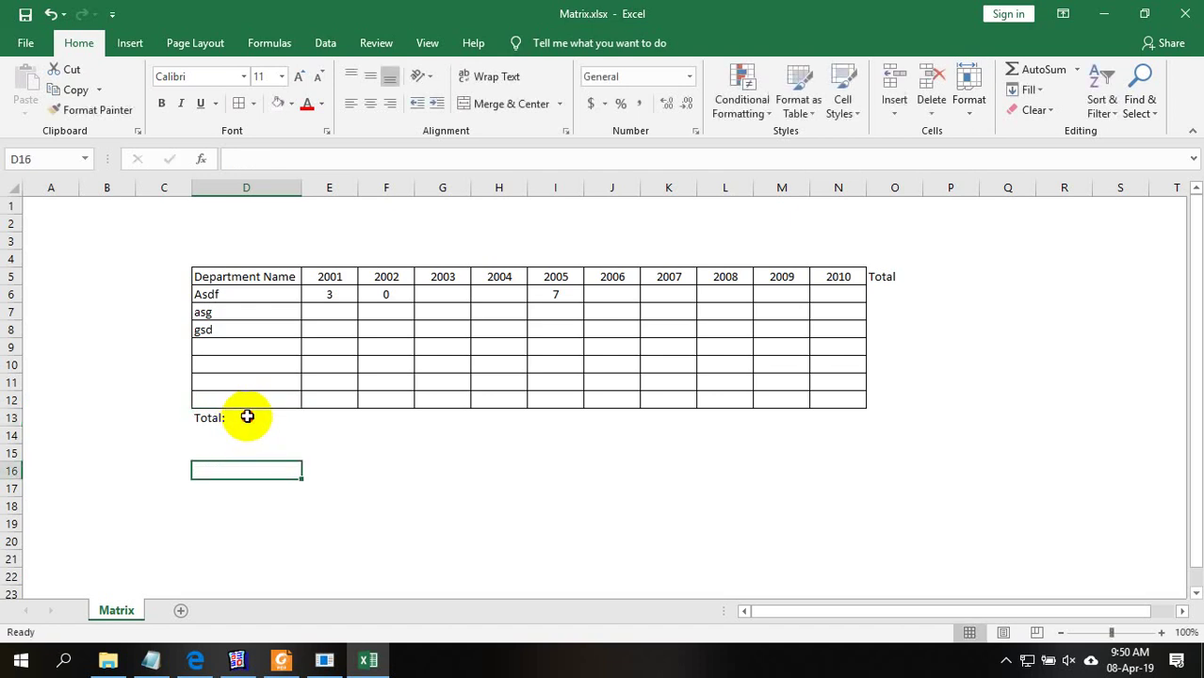
pyautogui.moveTo(555, 436); pyautogui.dragTo(724, 416)
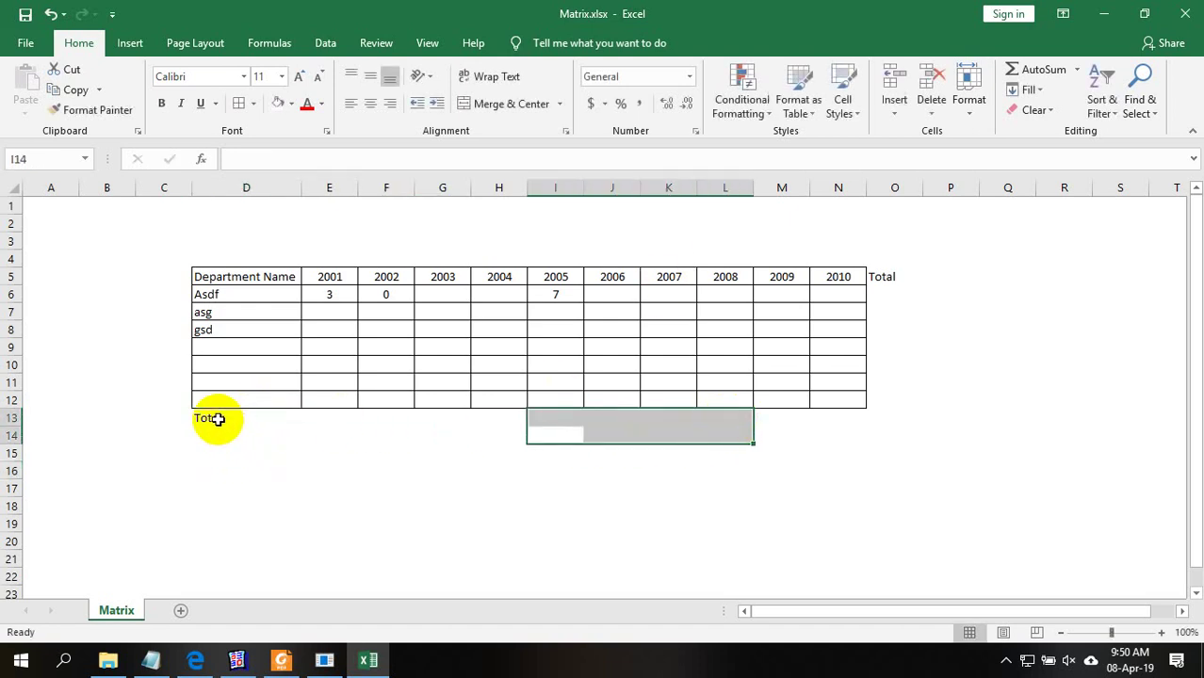
pyautogui.moveTo(209, 417); pyautogui.dragTo(881, 415)
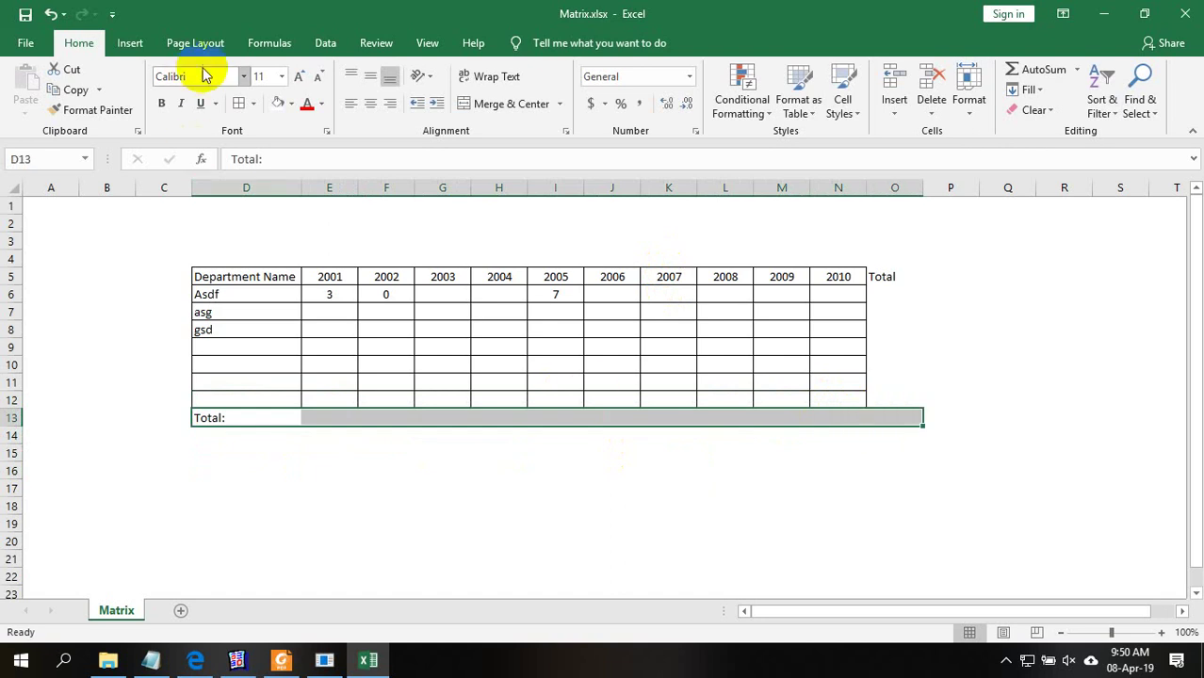
pyautogui.click(238, 102)
# Border the Total column O5:O13 and shade it light blue
pyautogui.moveTo(886, 276); pyautogui.dragTo(908, 415)
pyautogui.click(240, 104)
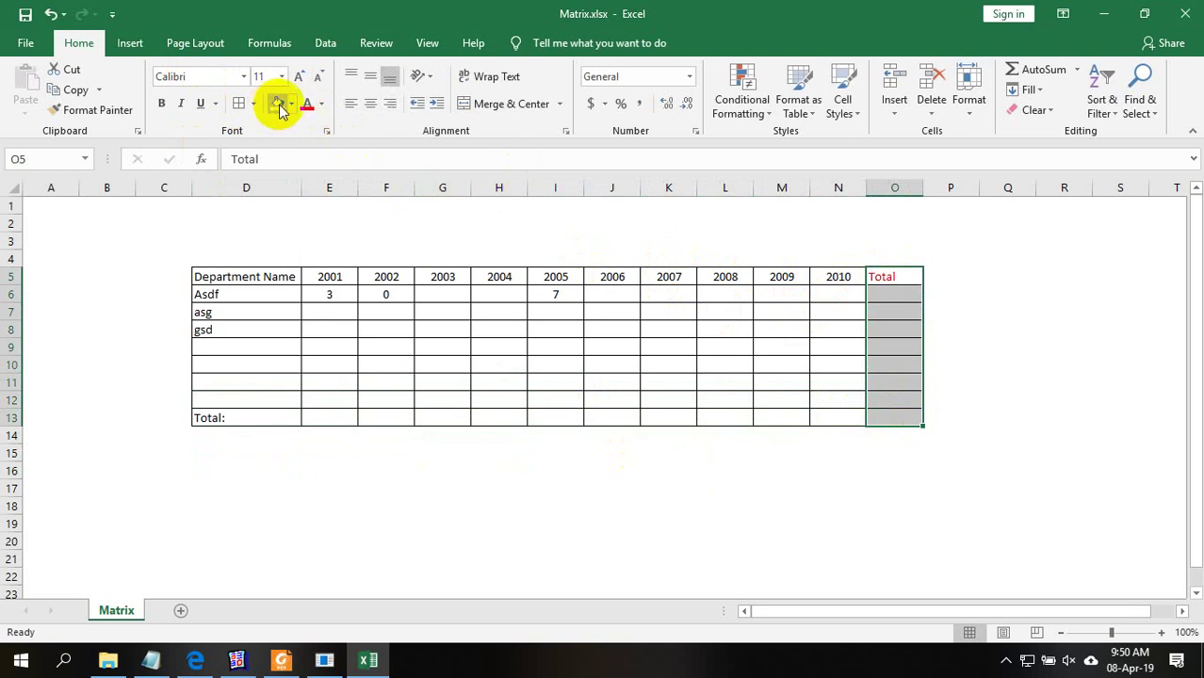
pyautogui.click(291, 104)
pyautogui.click(323, 175)
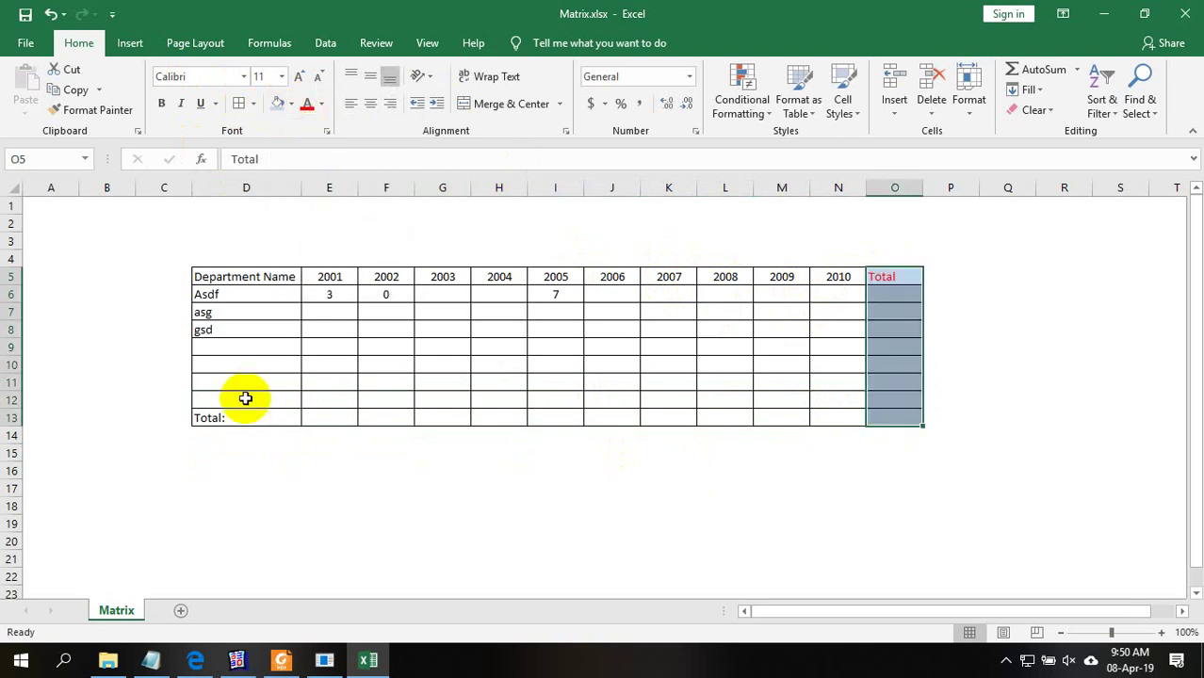
pyautogui.moveTo(322, 412); pyautogui.dragTo(413, 403)
pyautogui.moveTo(272, 423); pyautogui.dragTo(868, 411)
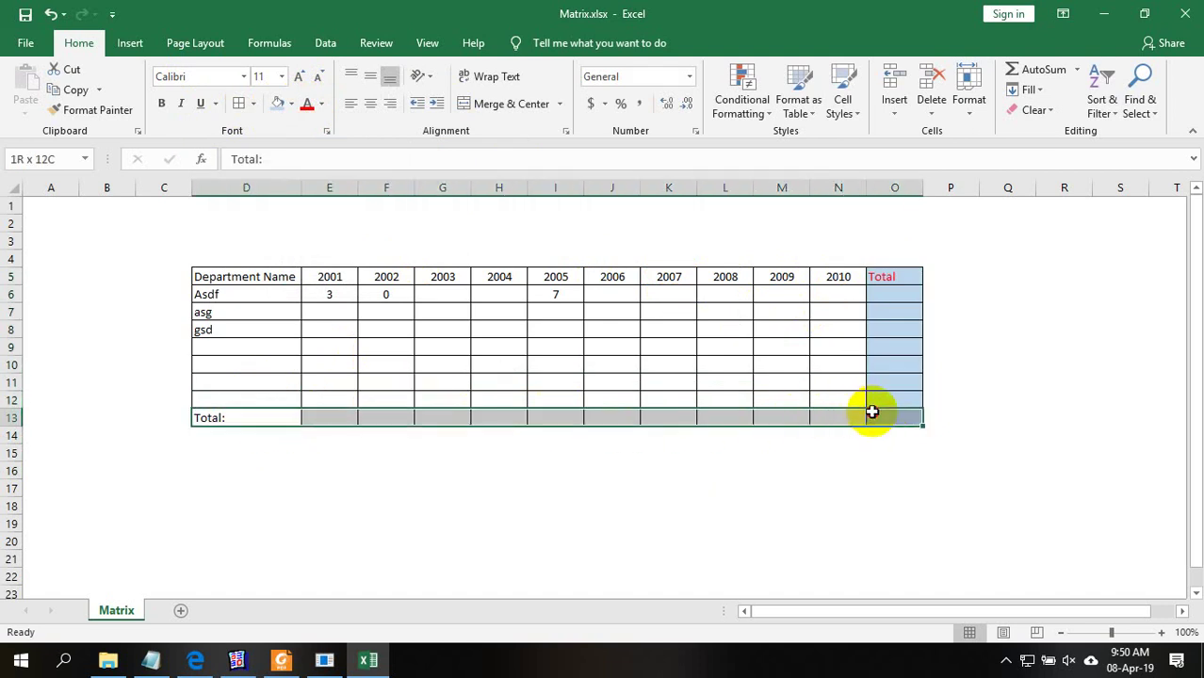
# Fill the totals row D13:O13 yellow and the grand-total cell O13 blue
pyautogui.click(291, 105)
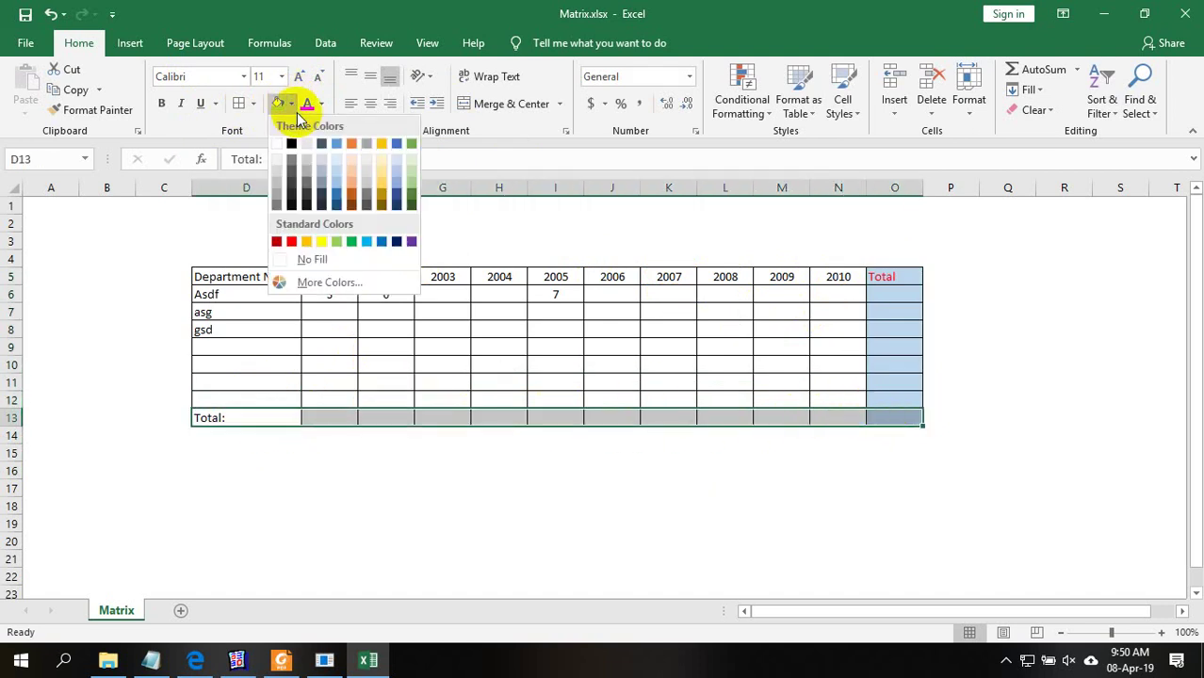
pyautogui.click(321, 242)
pyautogui.click(909, 420)
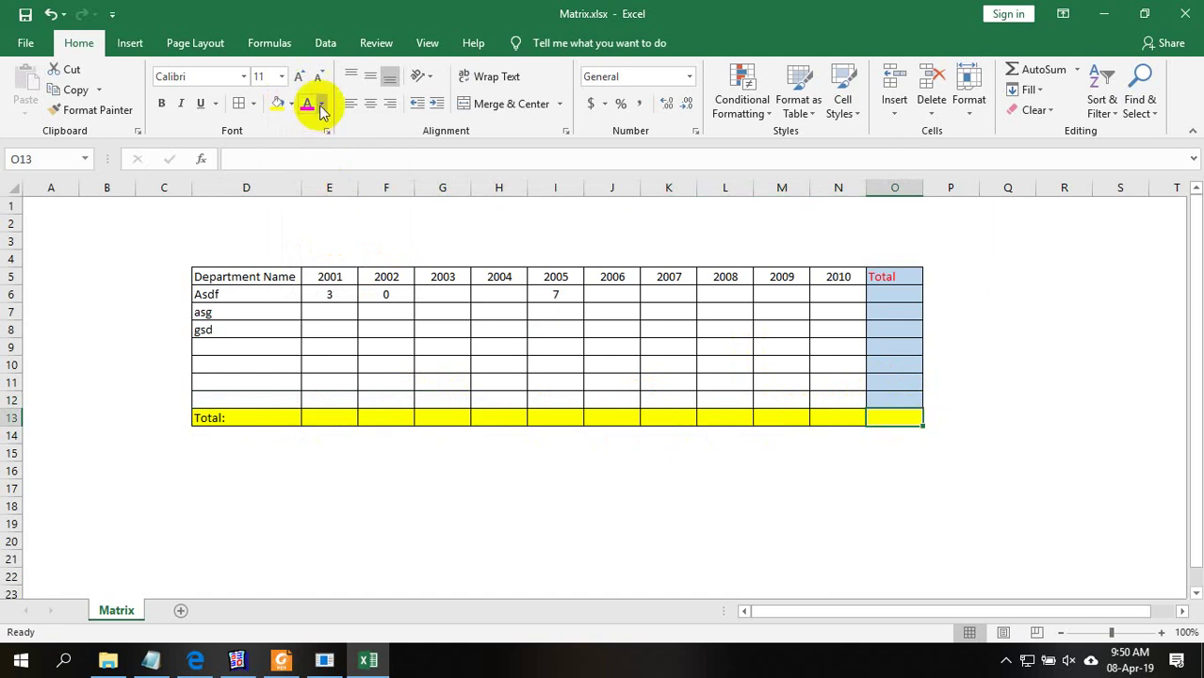
pyautogui.click(291, 104)
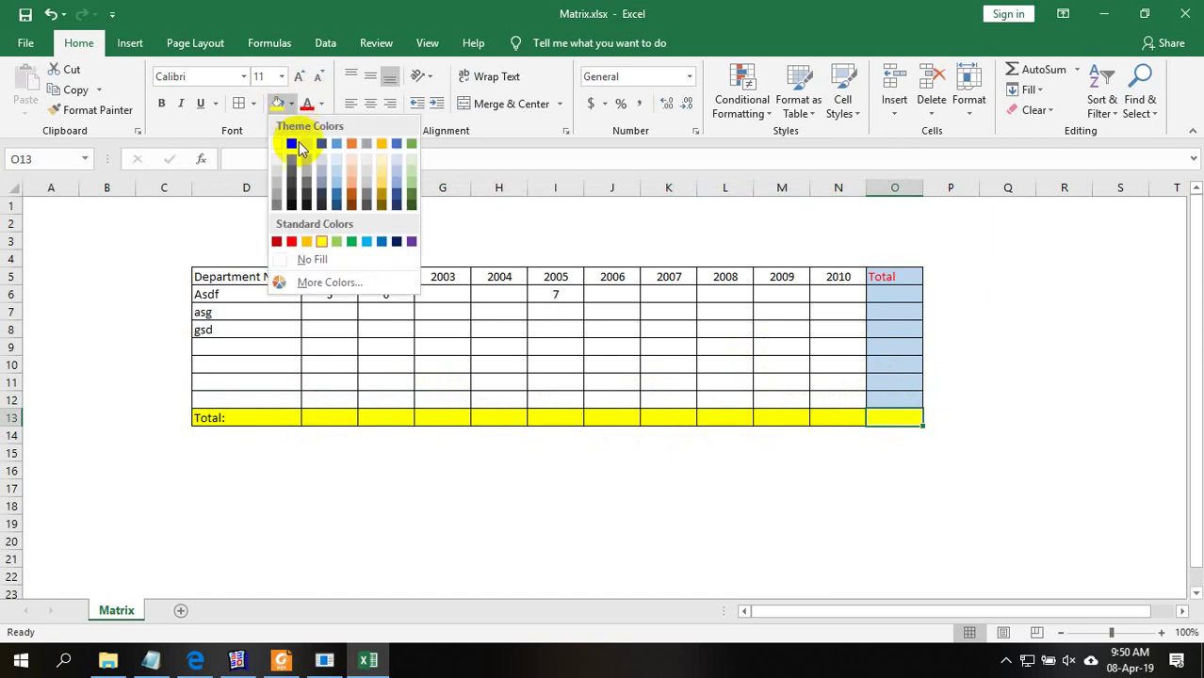
pyautogui.click(367, 242)
pyautogui.click(775, 433)
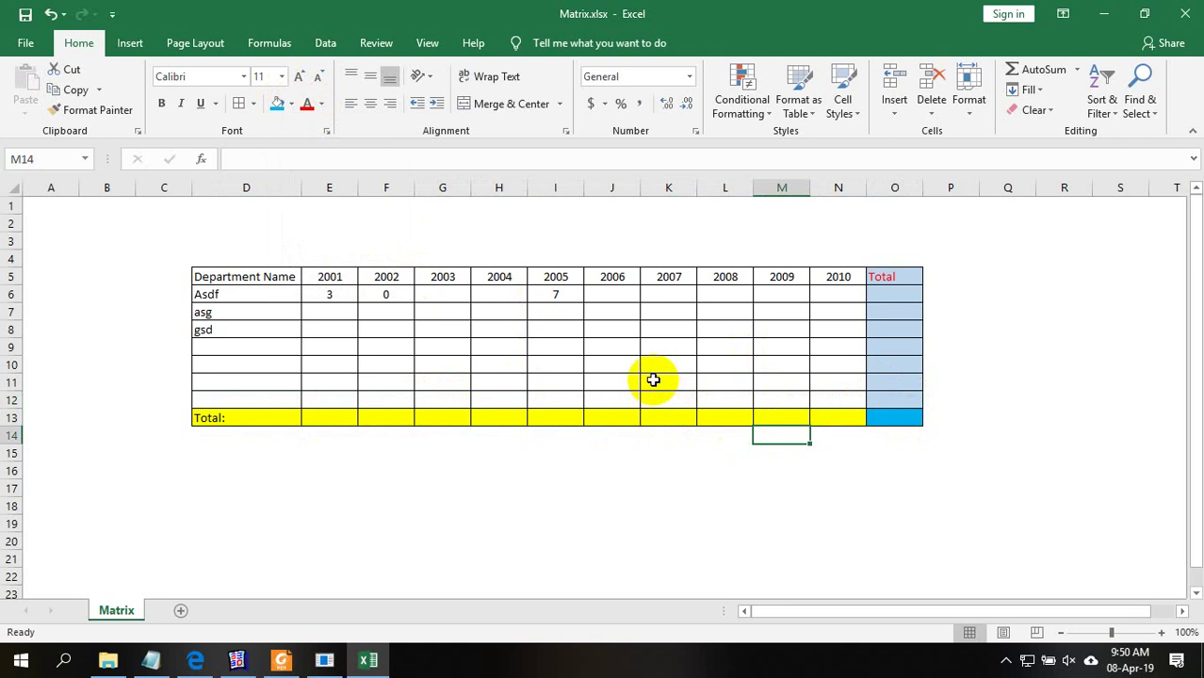
# Highlight the department names in D6:D11 to walk through the matrix rows
pyautogui.click(329, 295)
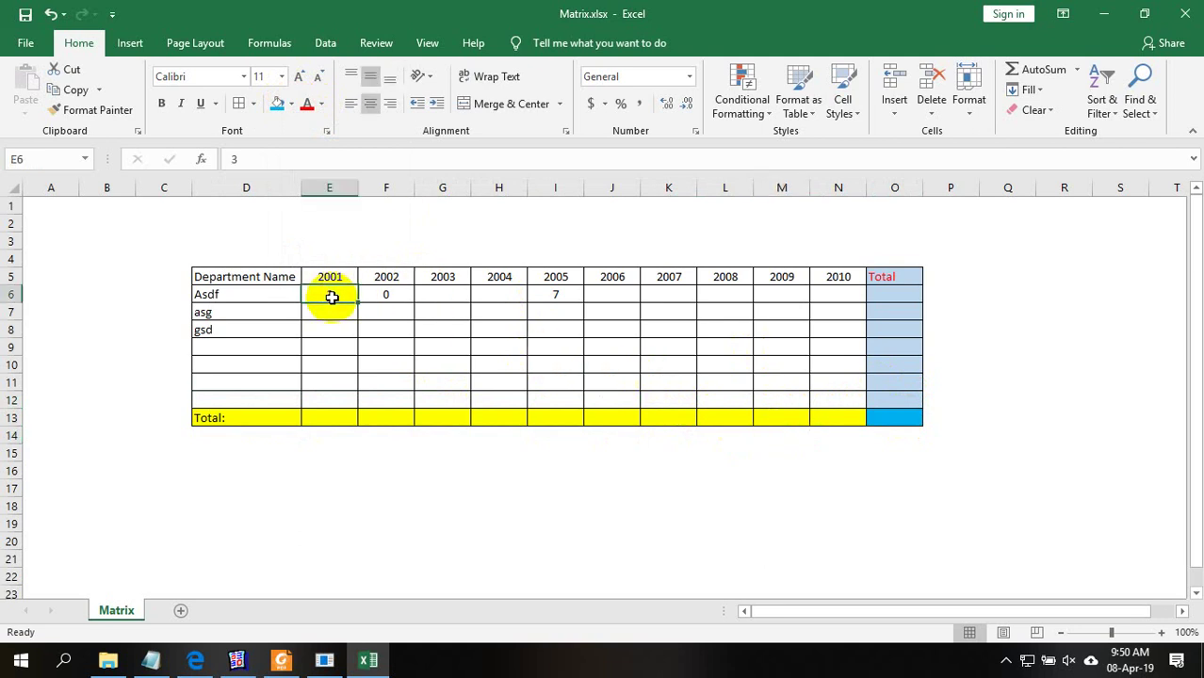
pyautogui.click(226, 295)
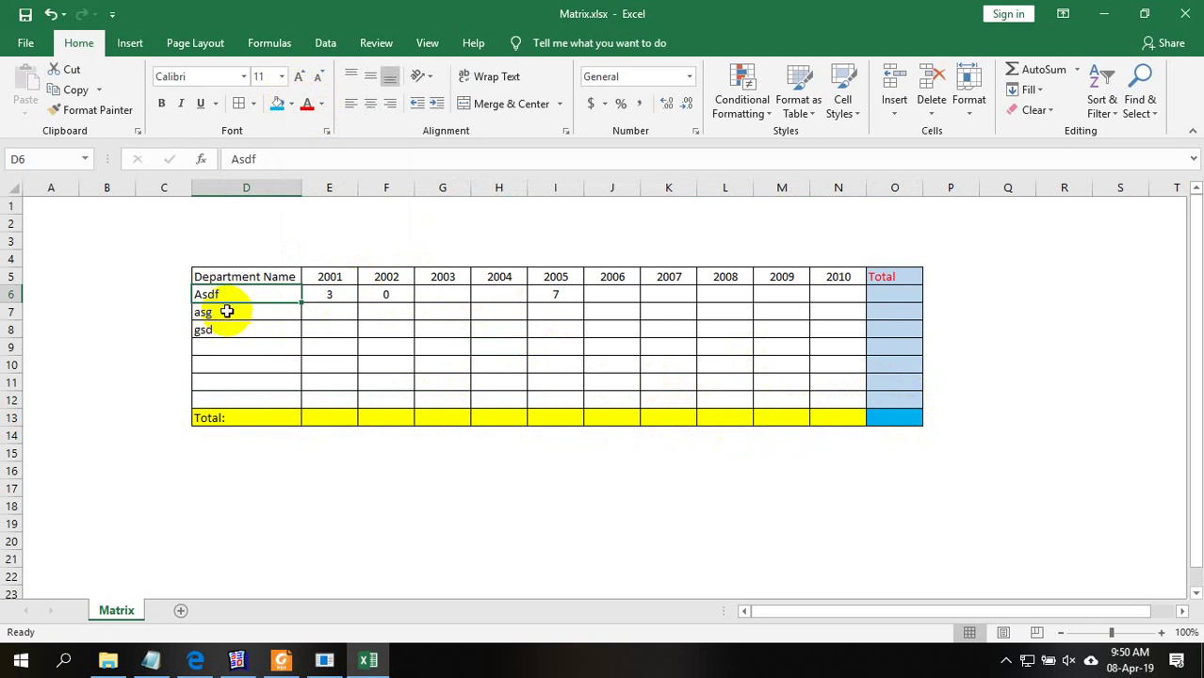
pyautogui.moveTo(228, 295); pyautogui.dragTo(230, 377)
pyautogui.click(230, 378)
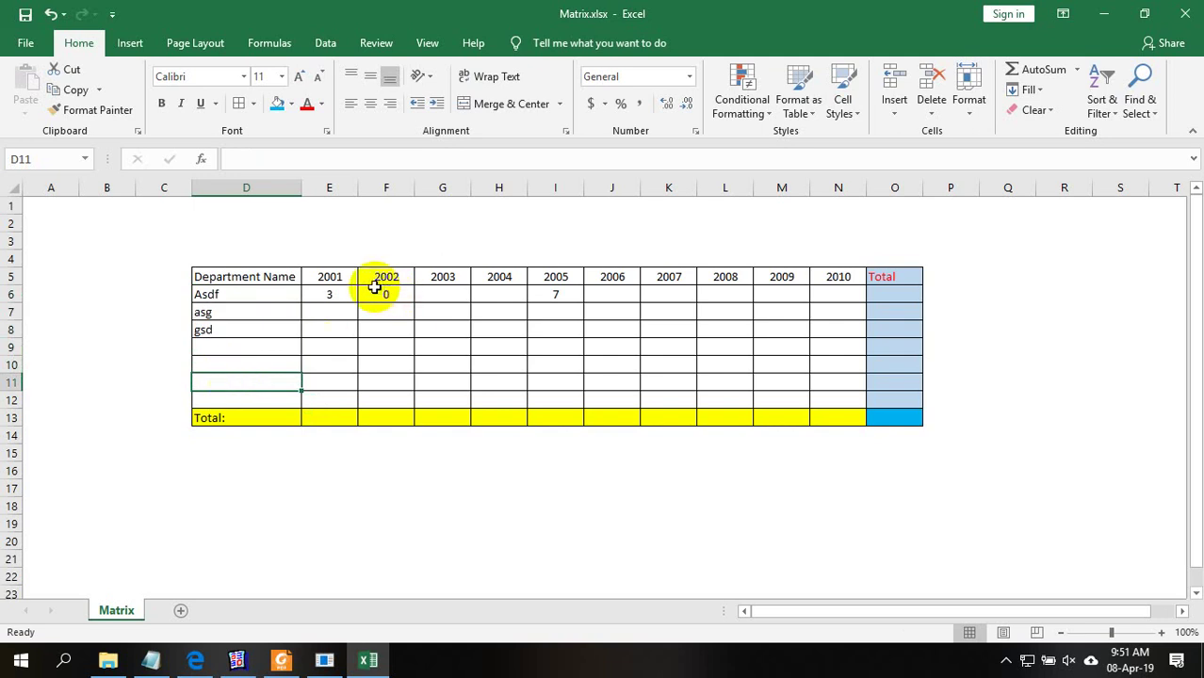
pyautogui.moveTo(249, 287); pyautogui.dragTo(268, 379)
pyautogui.press('Escape')
# Point out the 2001 header, a count cell and the Total column O6:O12, then switch to Notepad
pyautogui.click(332, 276)
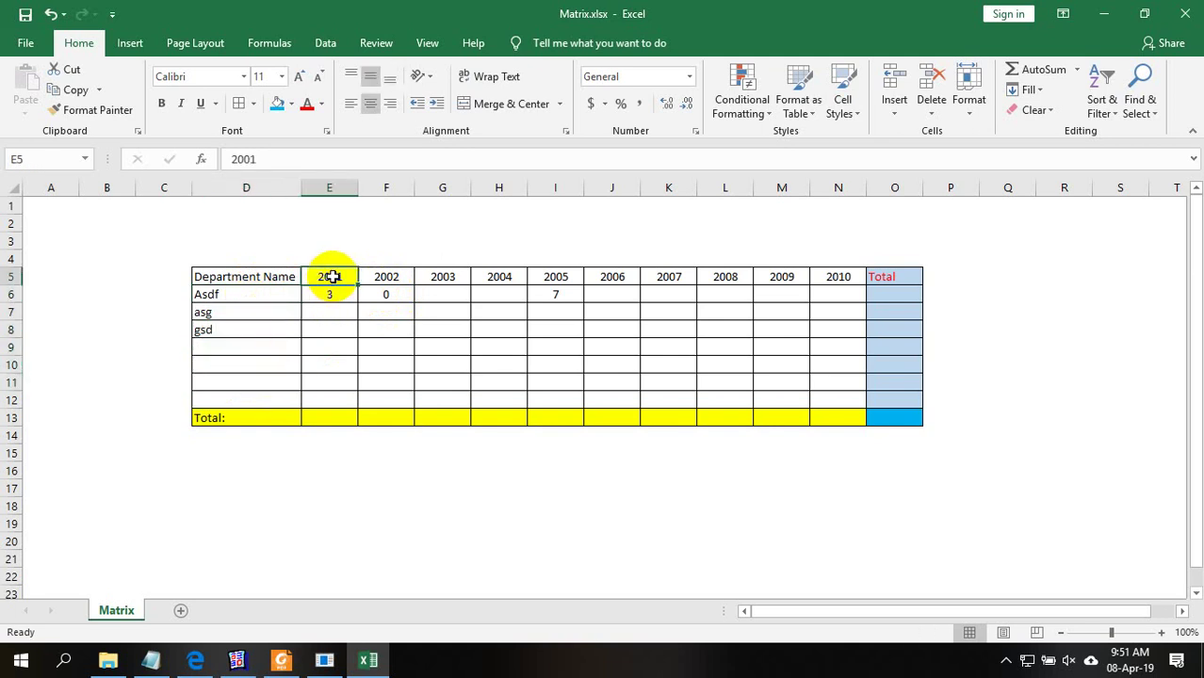
pyautogui.click(338, 293)
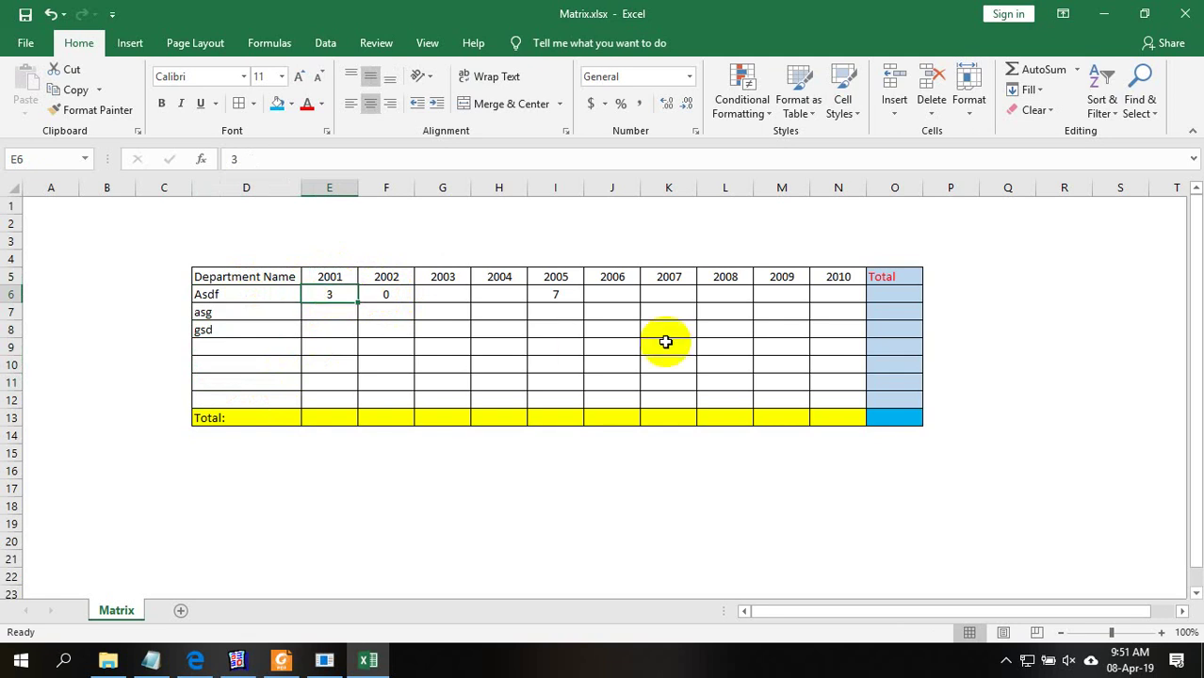
pyautogui.moveTo(879, 300); pyautogui.dragTo(901, 414)
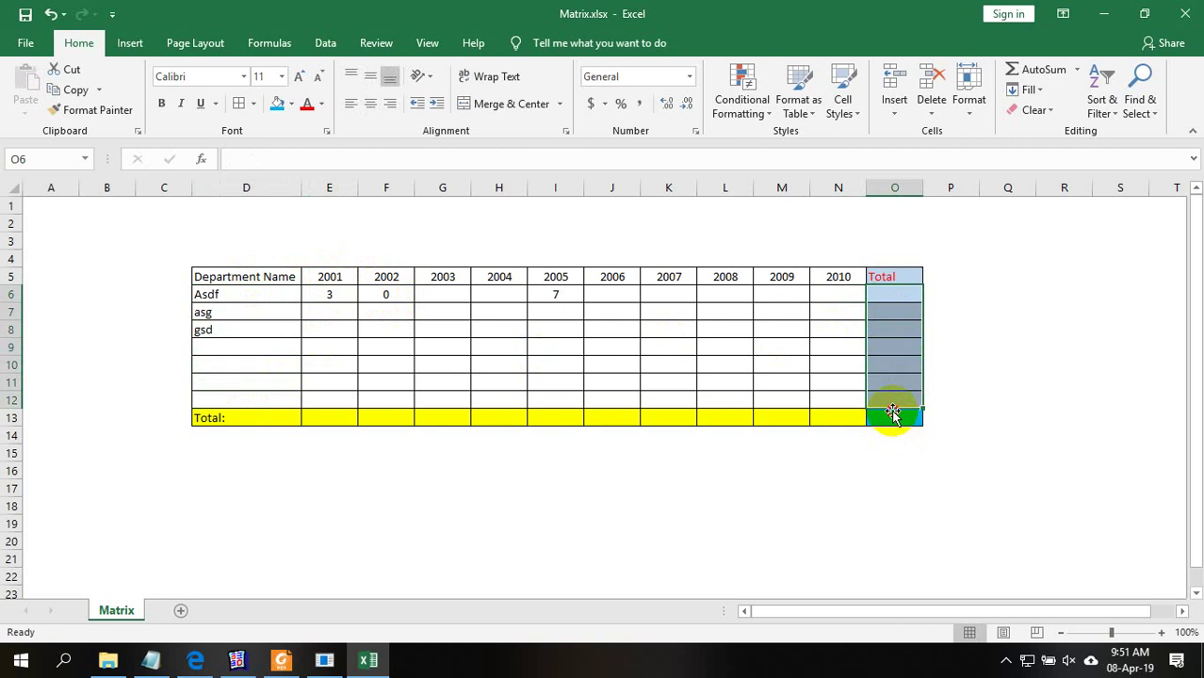
pyautogui.click(546, 417)
pyautogui.click(837, 487)
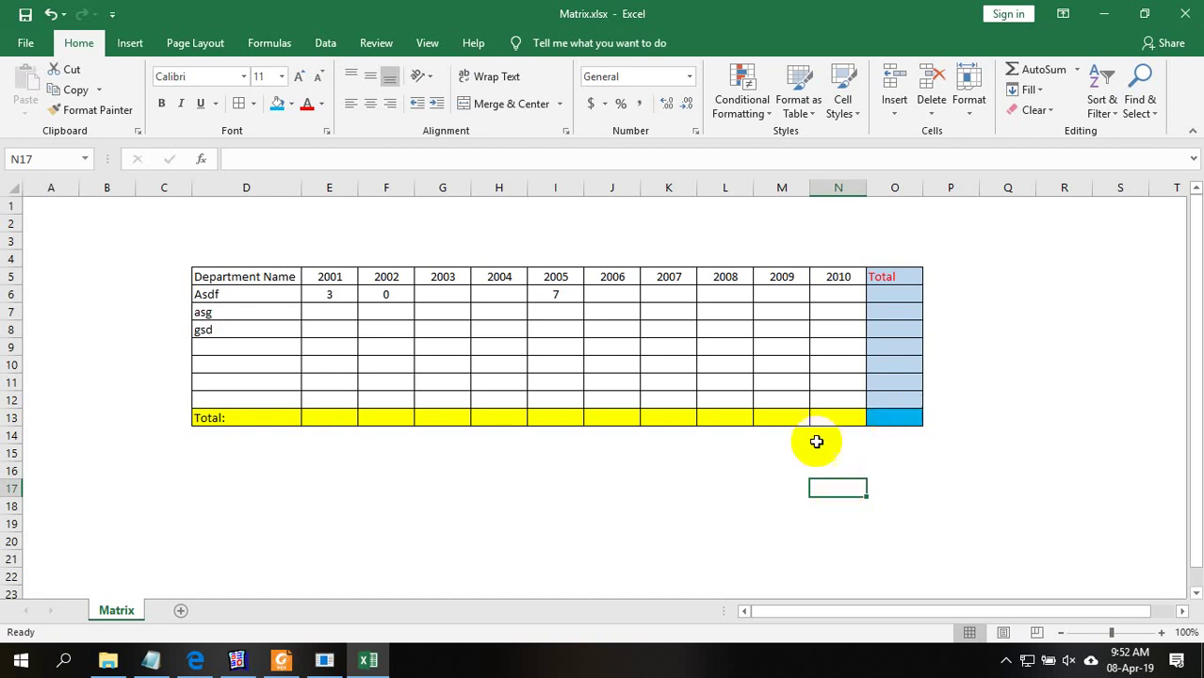
pyautogui.click(668, 502)
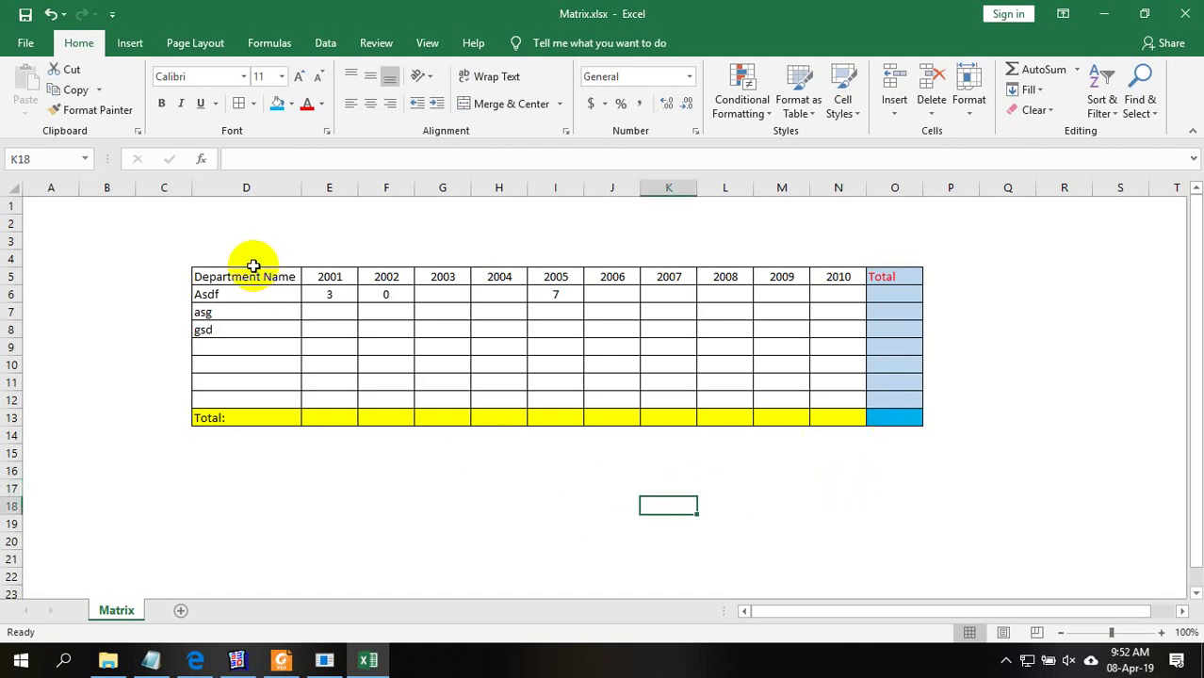
pyautogui.click(150, 659)
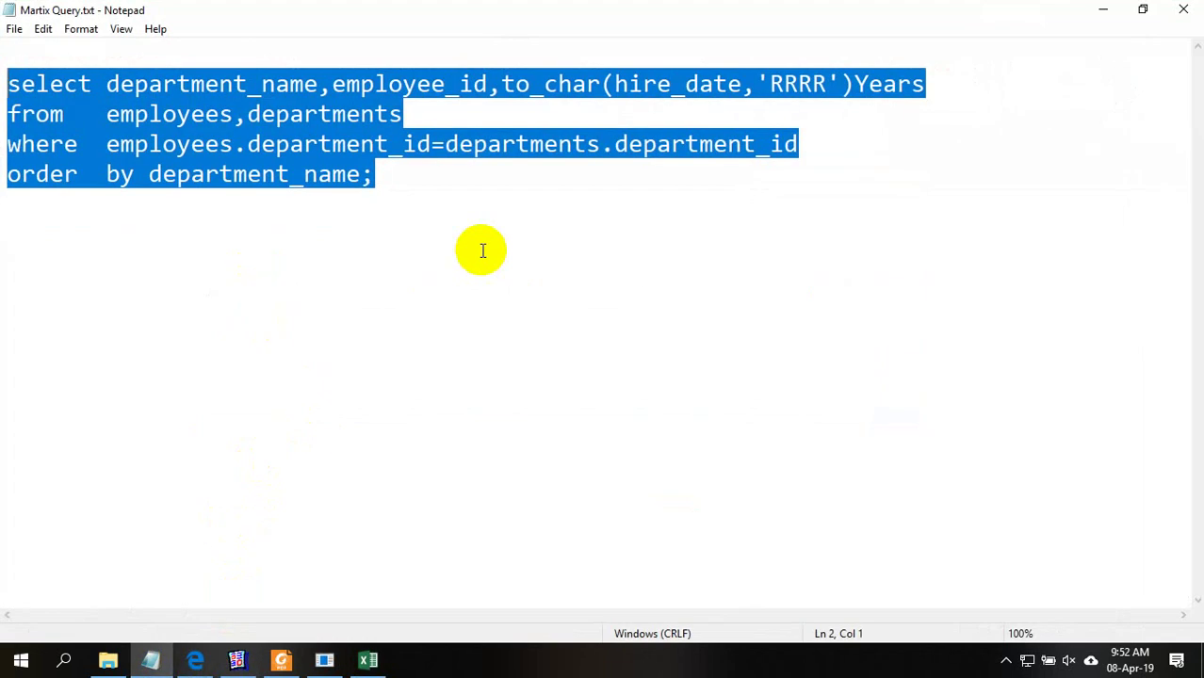
# Select all four lines of the join query in Notepad, then return to the Matrix workbook
pyautogui.click(481, 250)
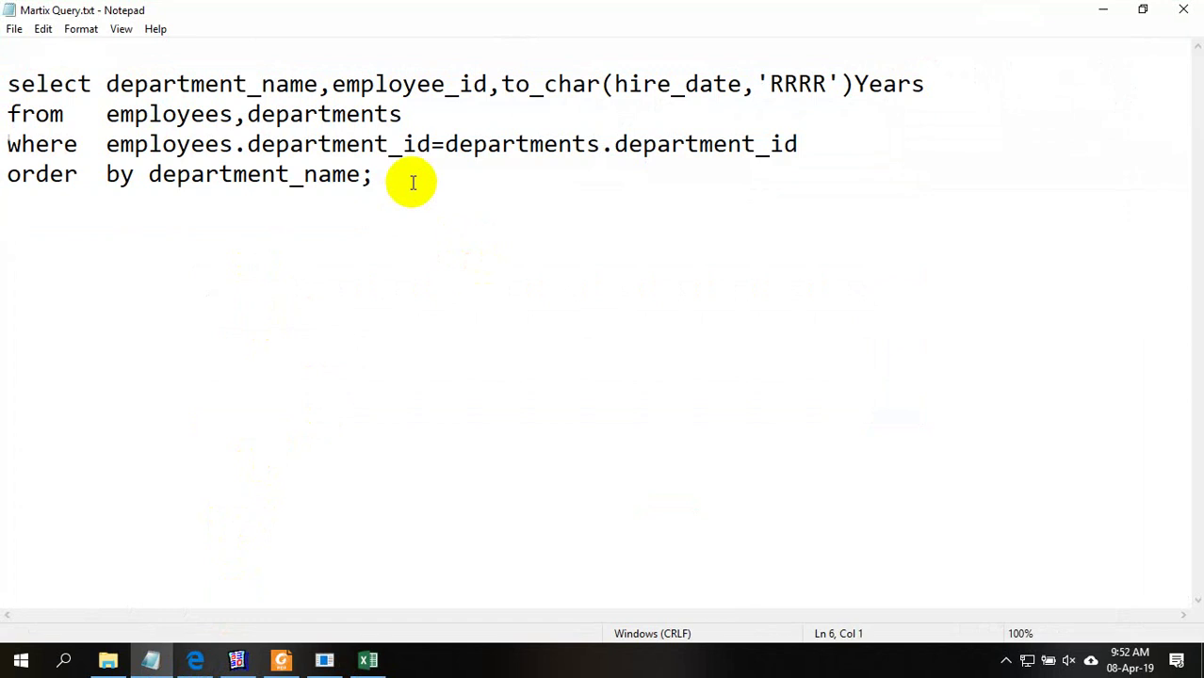
pyautogui.moveTo(375, 179); pyautogui.dragTo(8, 83)
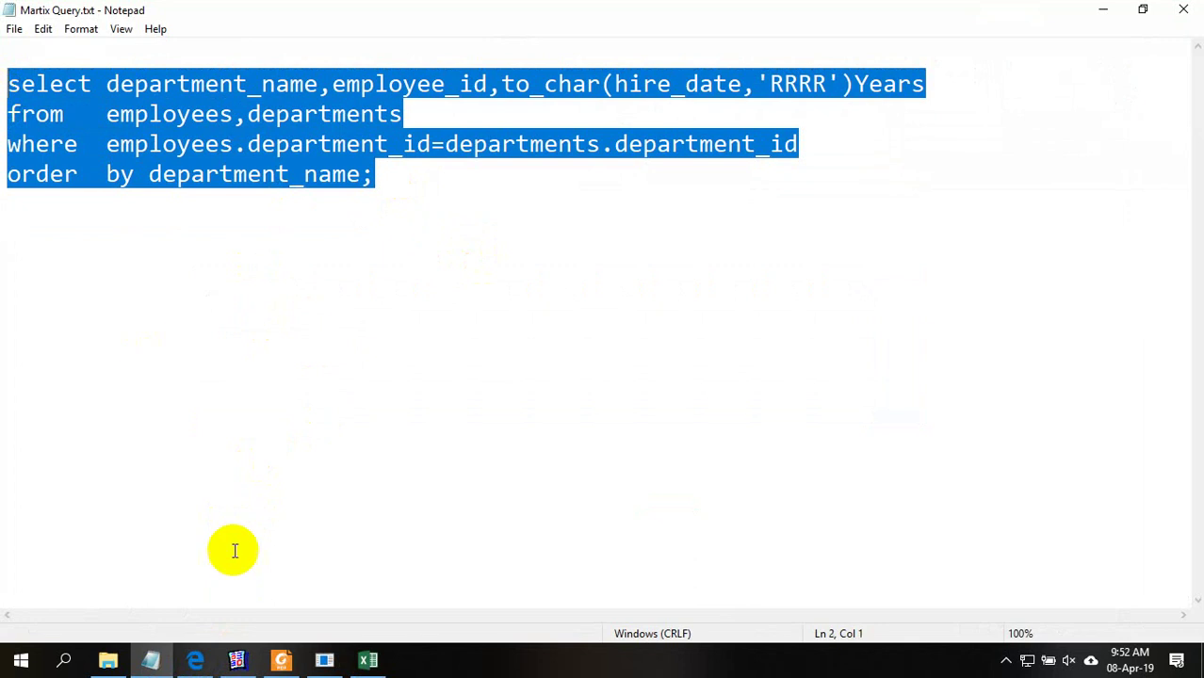
pyautogui.click(368, 660)
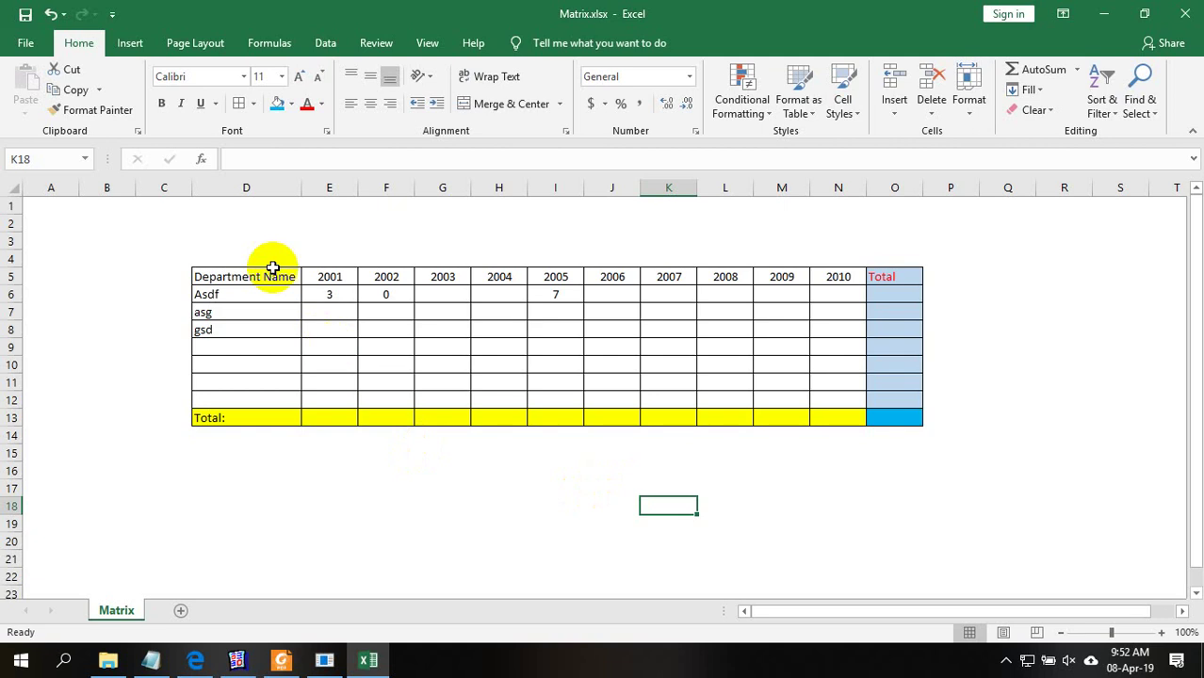
# Review the Excel matrix table and the saved query, then minimize Excel and Notepad
pyautogui.moveTo(164, 255); pyautogui.dragTo(946, 439)
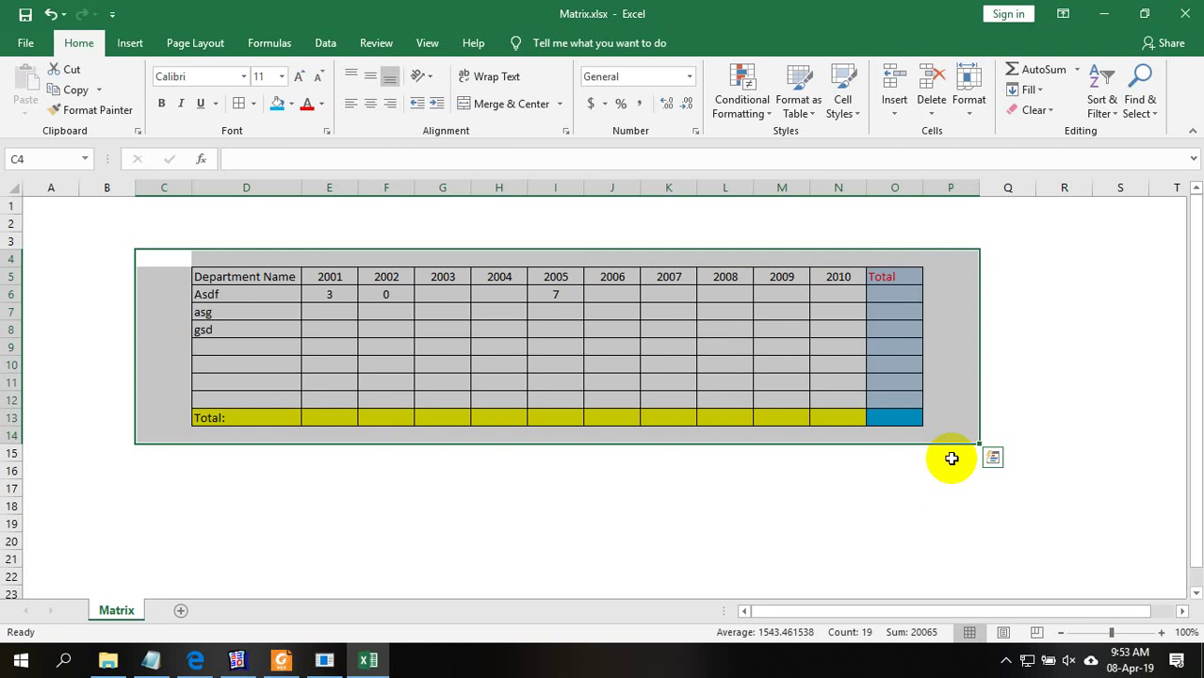
pyautogui.click(1138, 367)
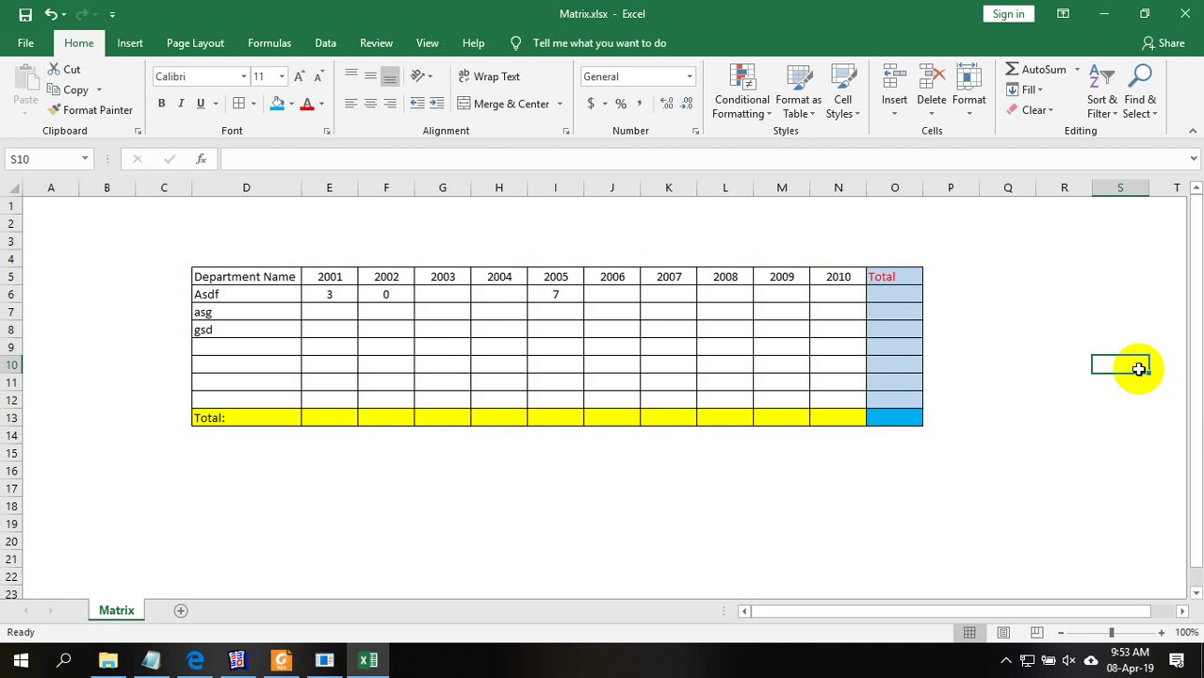
pyautogui.click(1110, 19)
pyautogui.moveTo(463, 221); pyautogui.dragTo(3, 77)
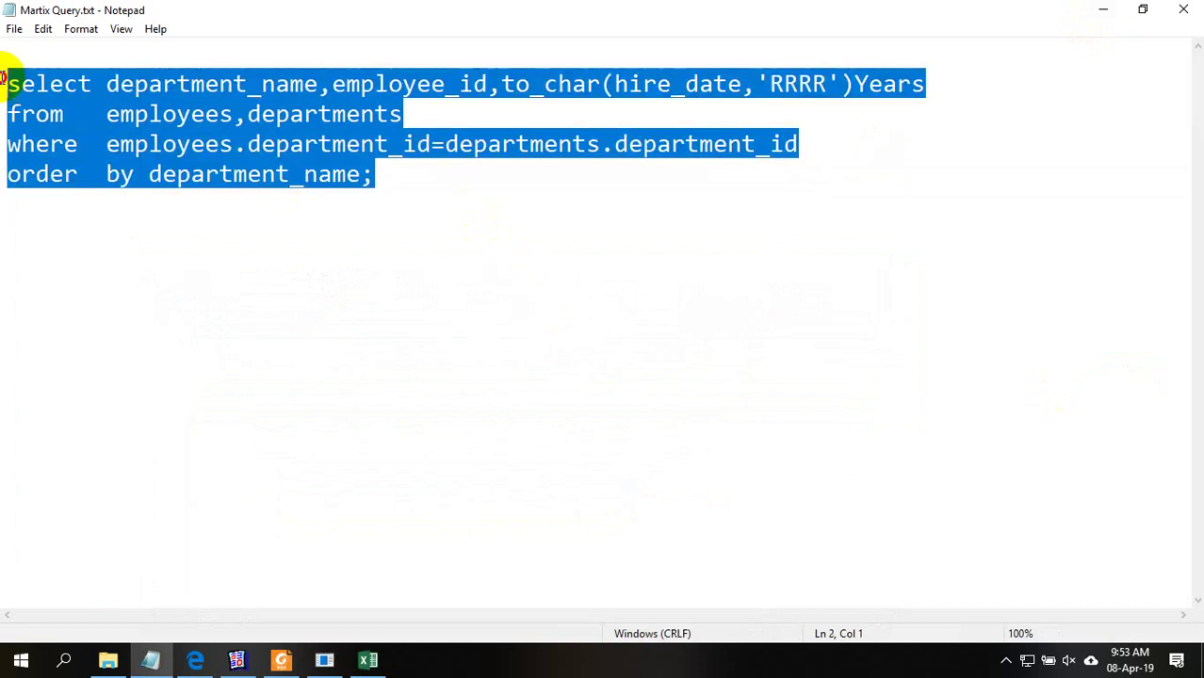
pyautogui.click(1103, 11)
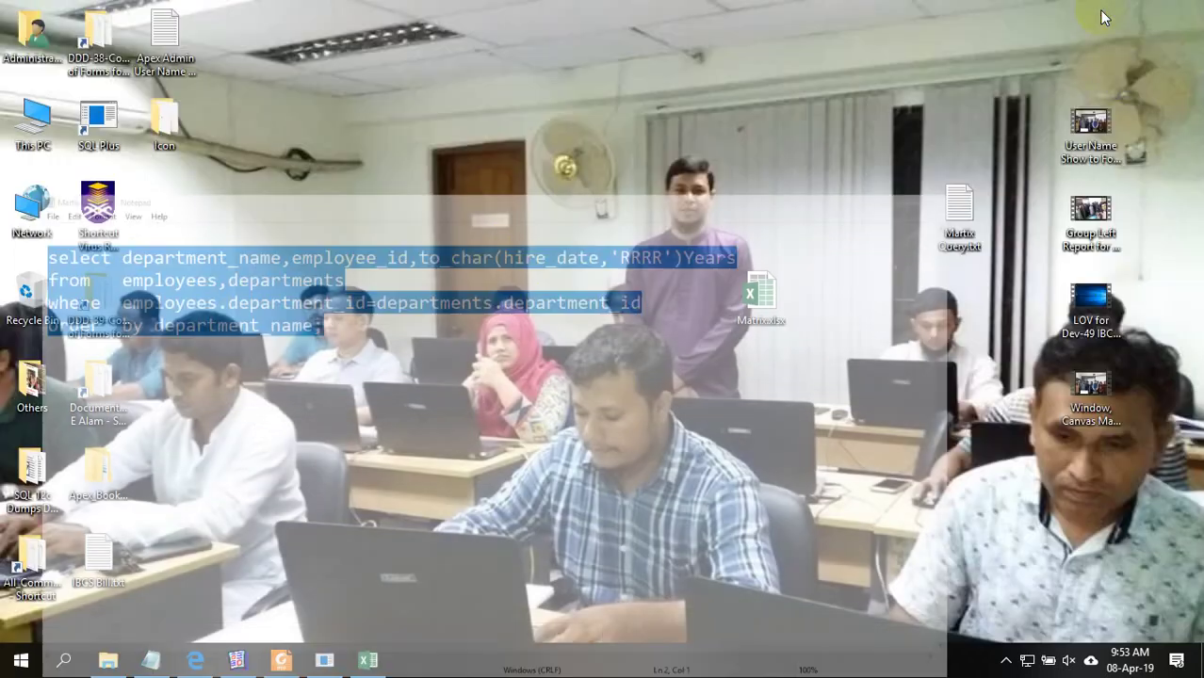
# Delete the MODULE1 report from the Reports Builder Object Navigator
pyautogui.click(236, 659)
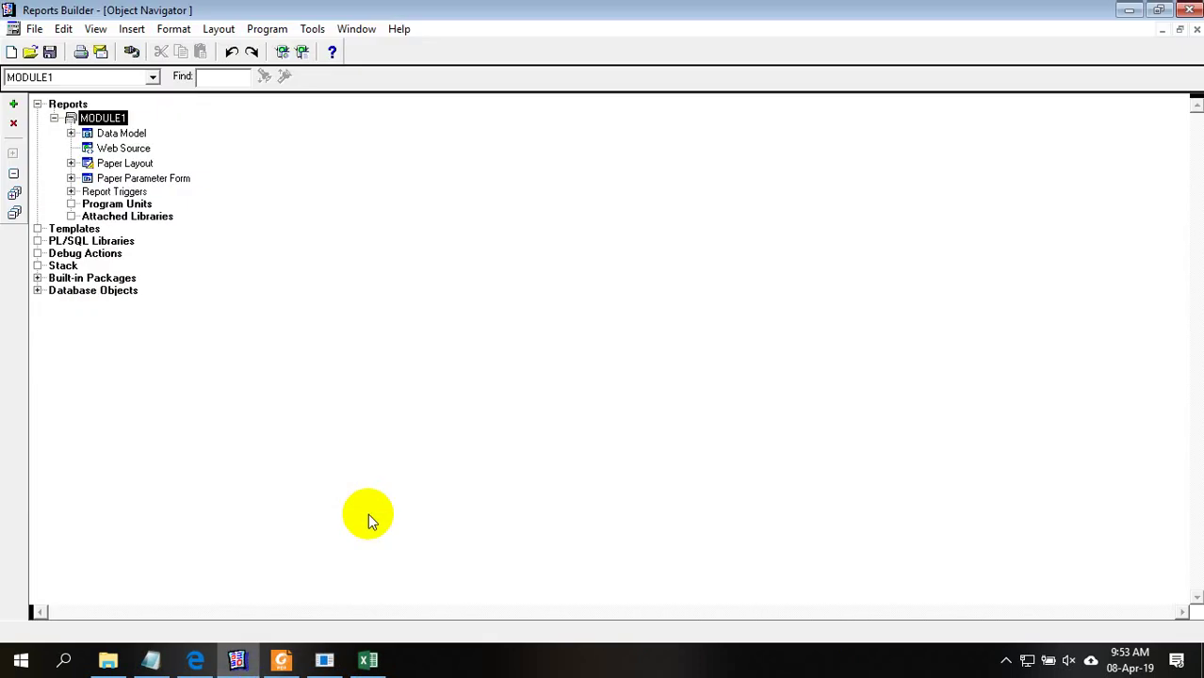
pyautogui.click(54, 117)
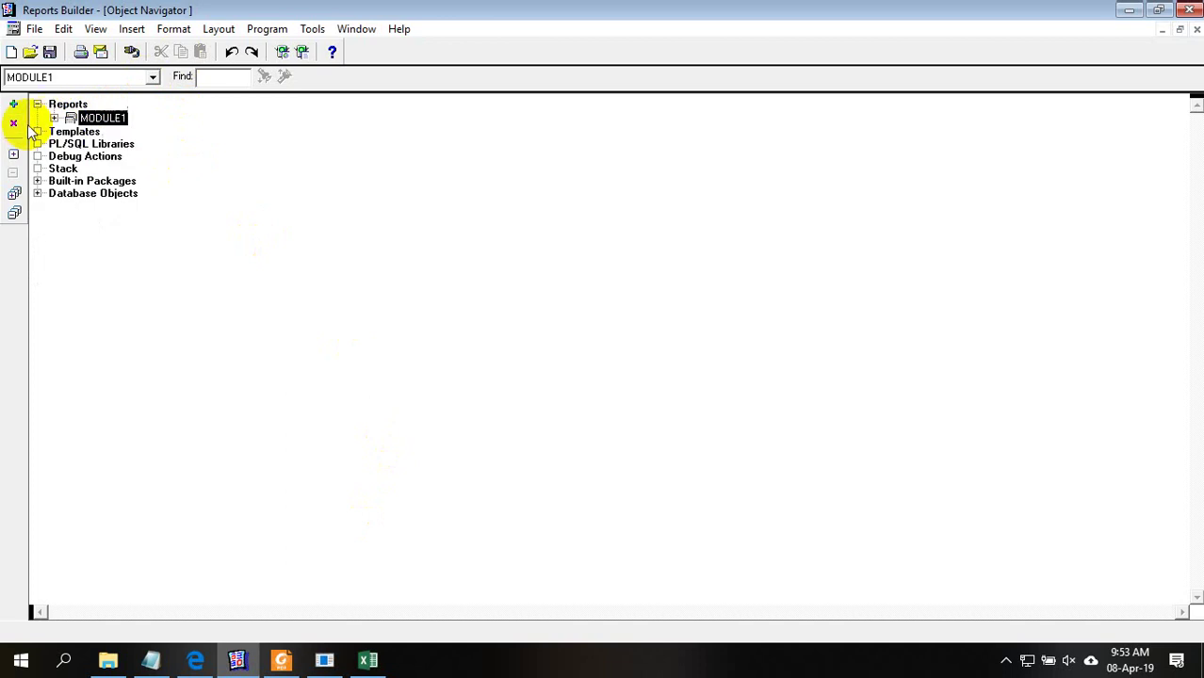
pyautogui.click(13, 122)
pyautogui.click(581, 383)
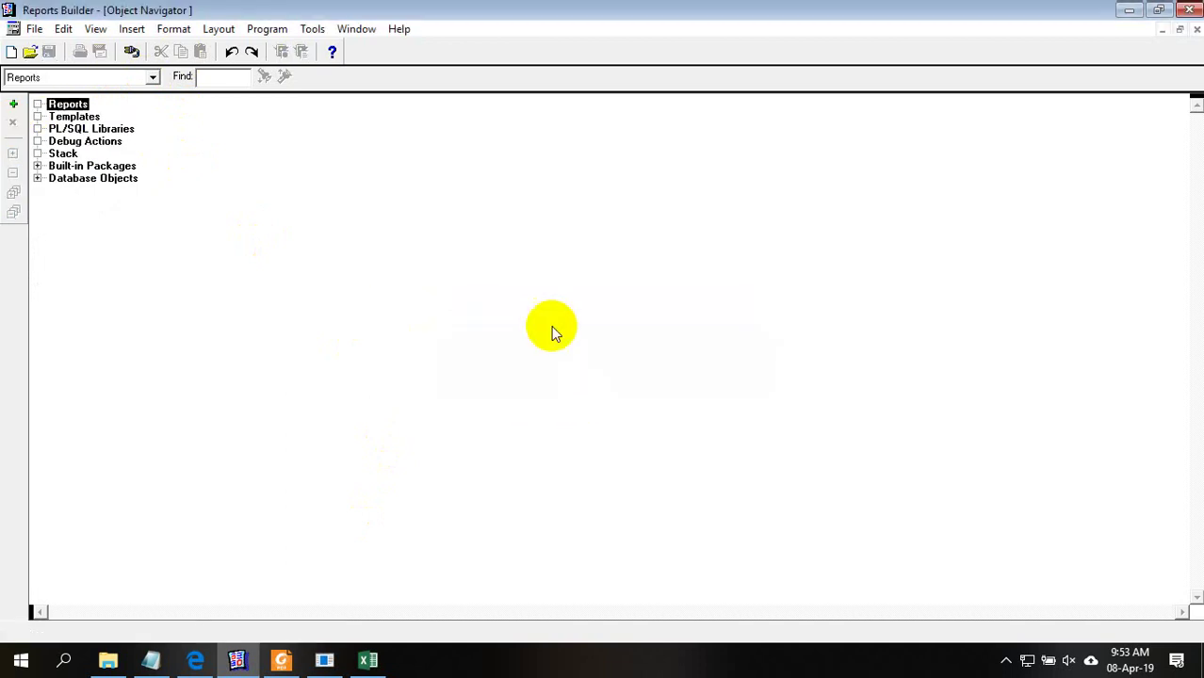
# Try logging in to the database with the hr username and its password
pyautogui.click(132, 51)
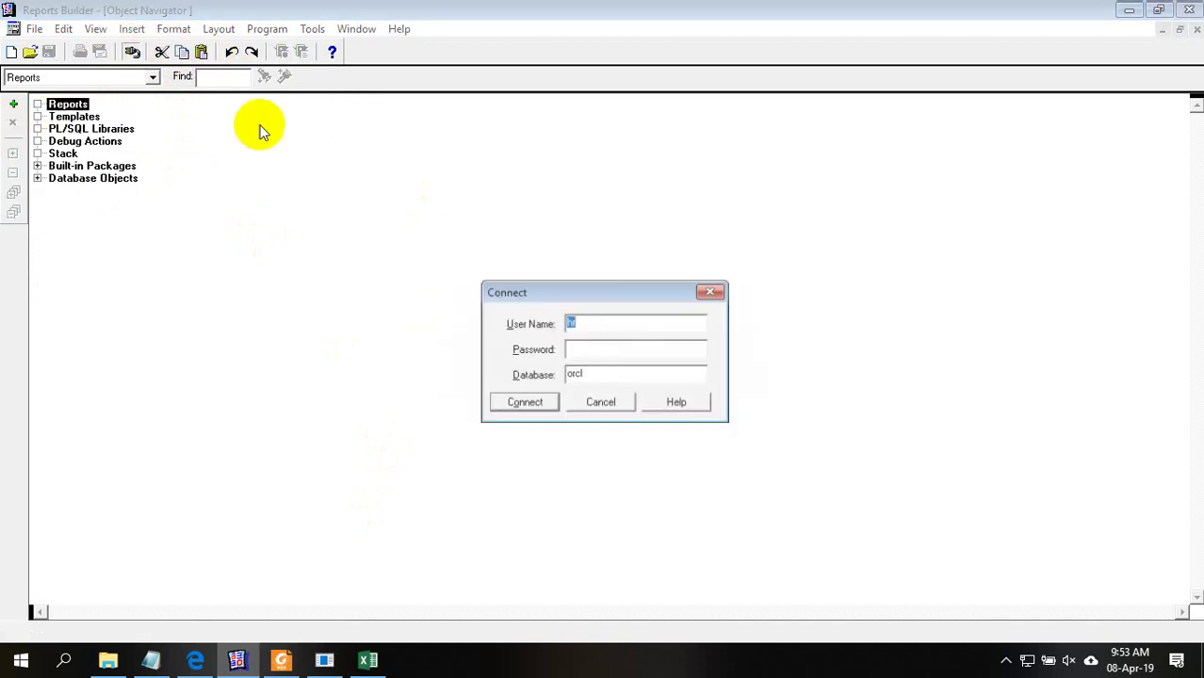
pyautogui.write('hr')
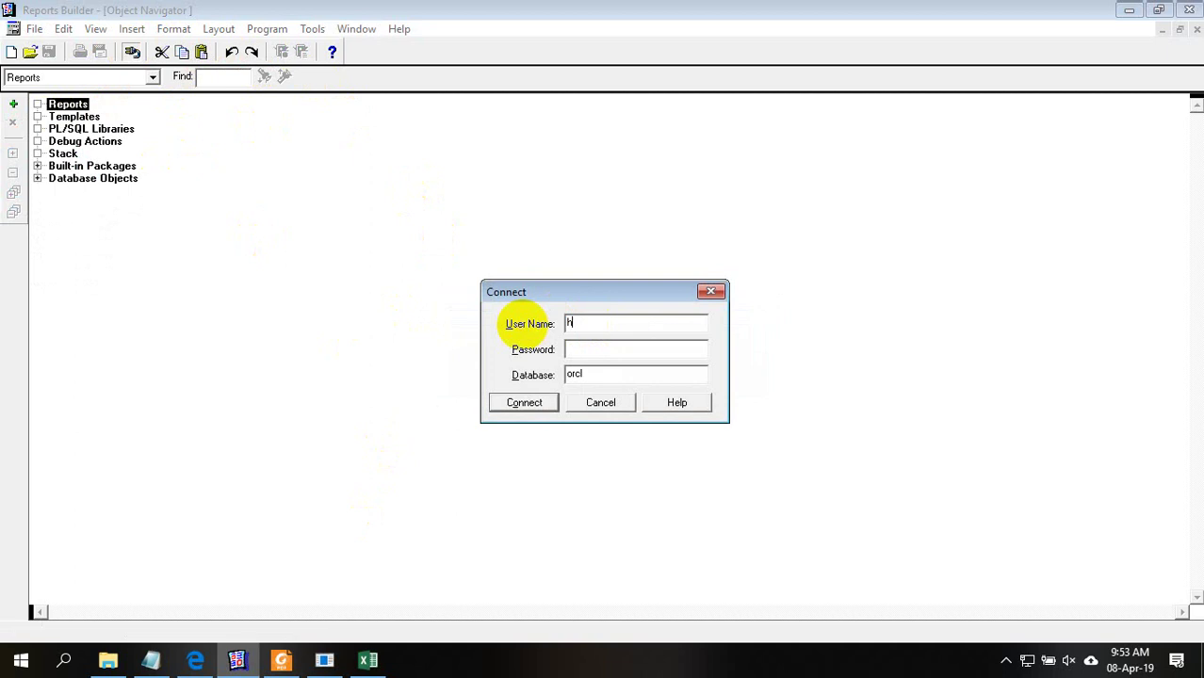
pyautogui.click(615, 352)
pyautogui.write('hr')
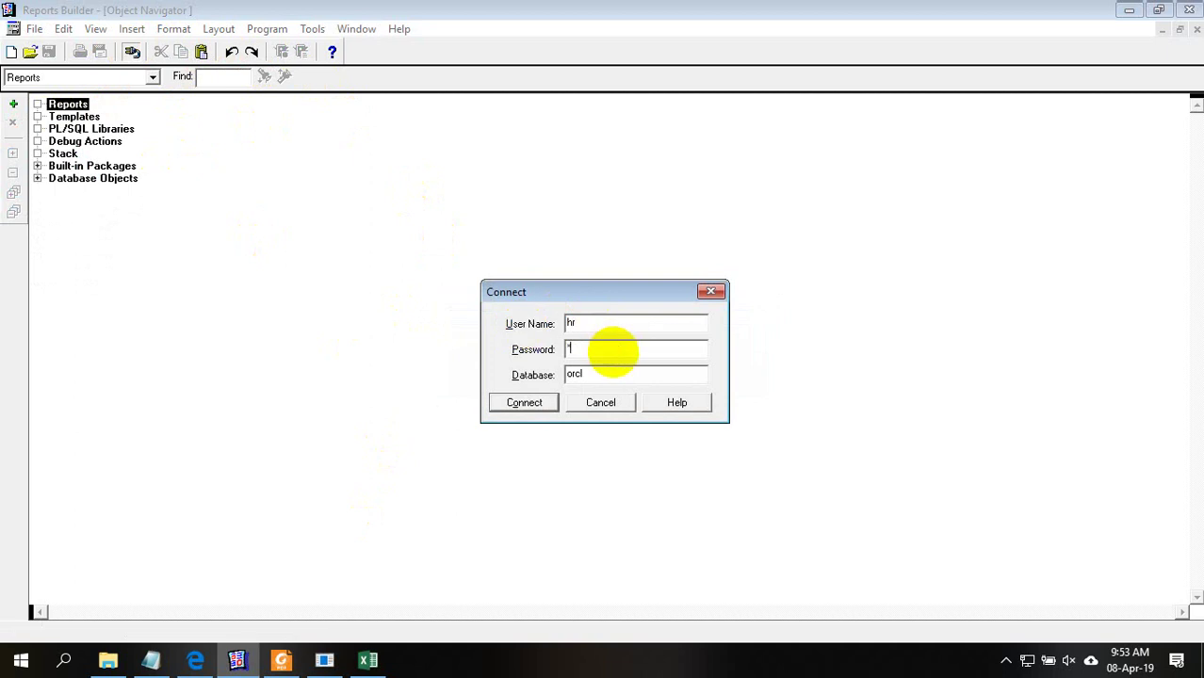
pyautogui.click(537, 403)
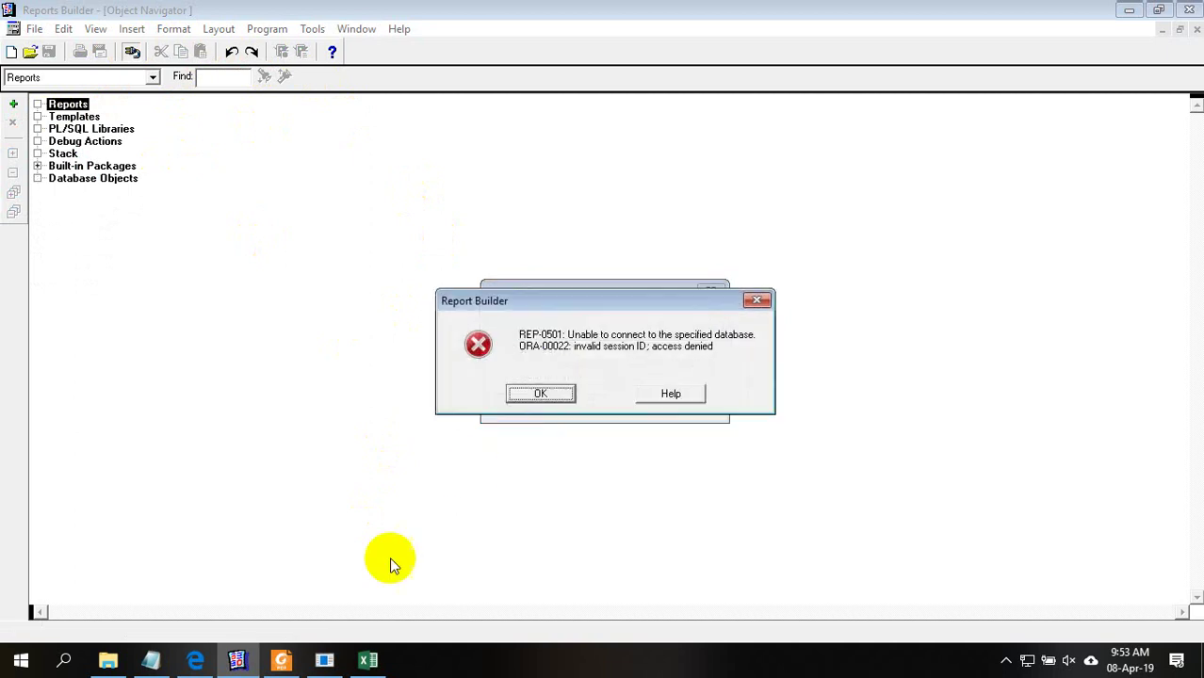
# Dismiss the REP-0501 connection error and retry with the password re-entered
pyautogui.click(552, 394)
pyautogui.click(592, 356)
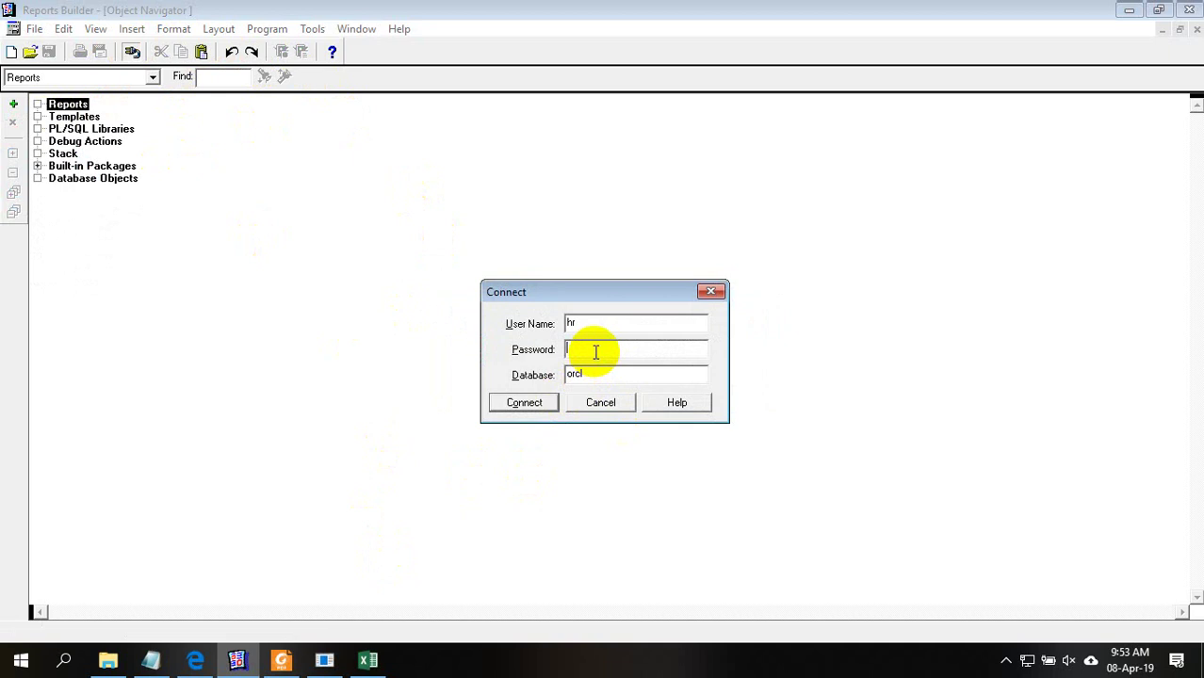
pyautogui.write('hr')
pyautogui.click(535, 403)
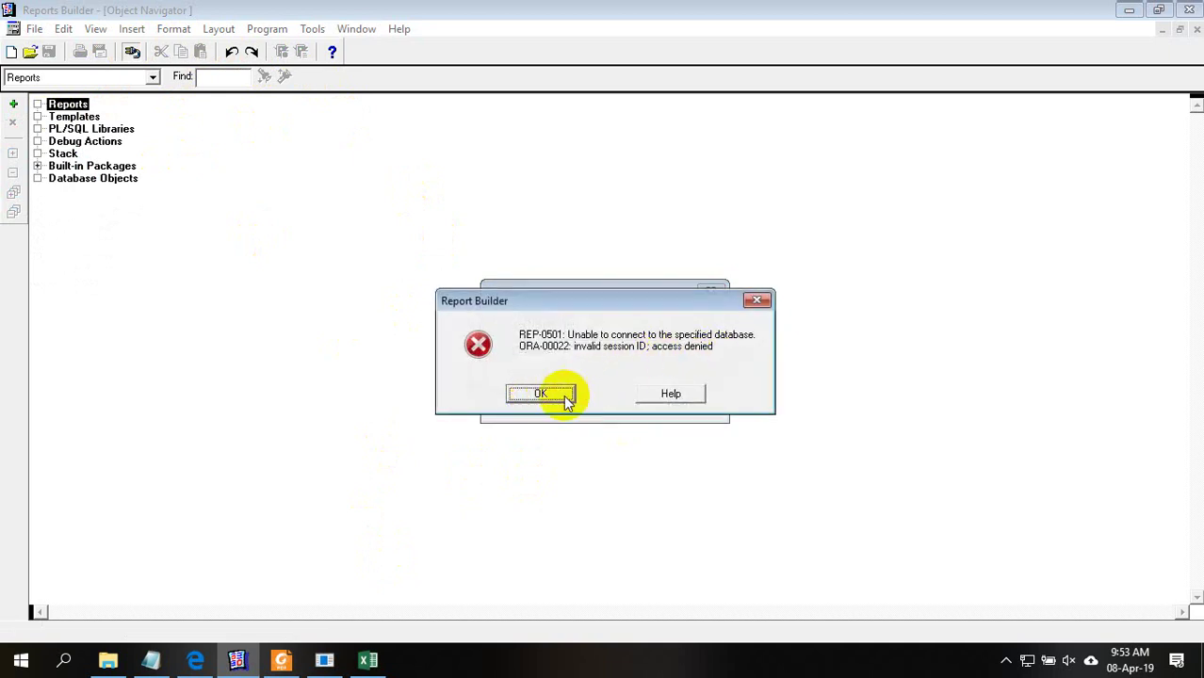
pyautogui.click(542, 393)
# Cancel the database connection prompt and close the Object Navigator window
pyautogui.moveTo(606, 379); pyautogui.dragTo(516, 383)
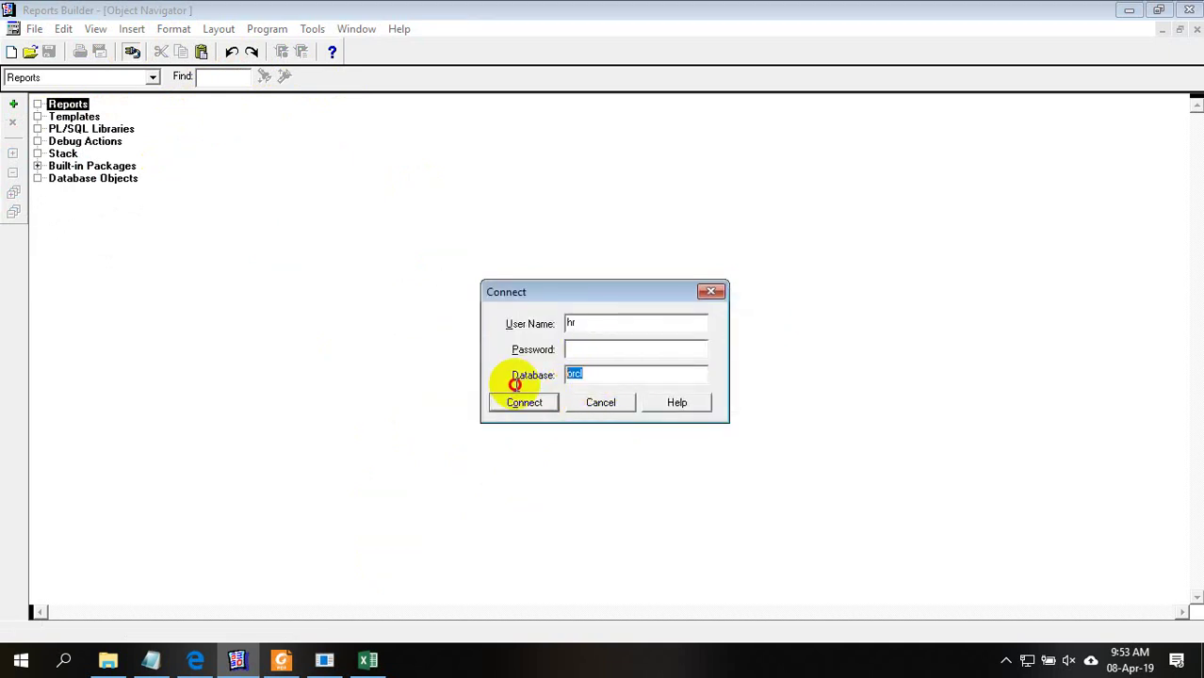
pyautogui.click(600, 402)
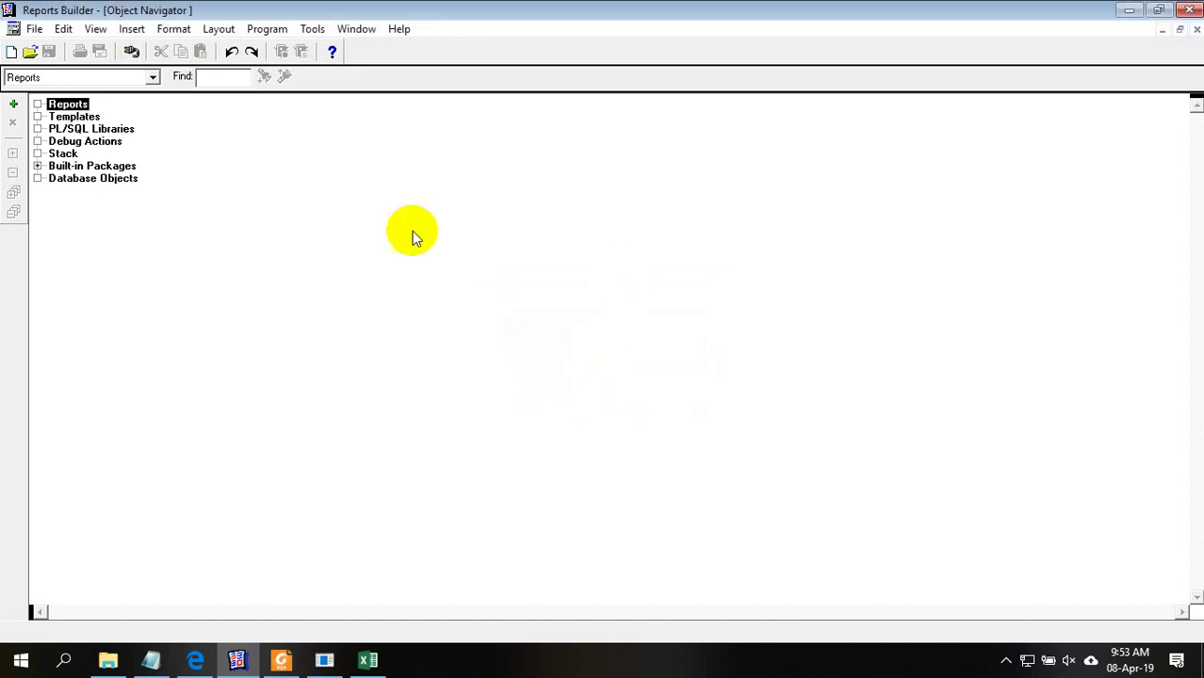
pyautogui.click(1187, 11)
# Quit Reports Builder and relaunch it from the Start menu
pyautogui.click(1187, 10)
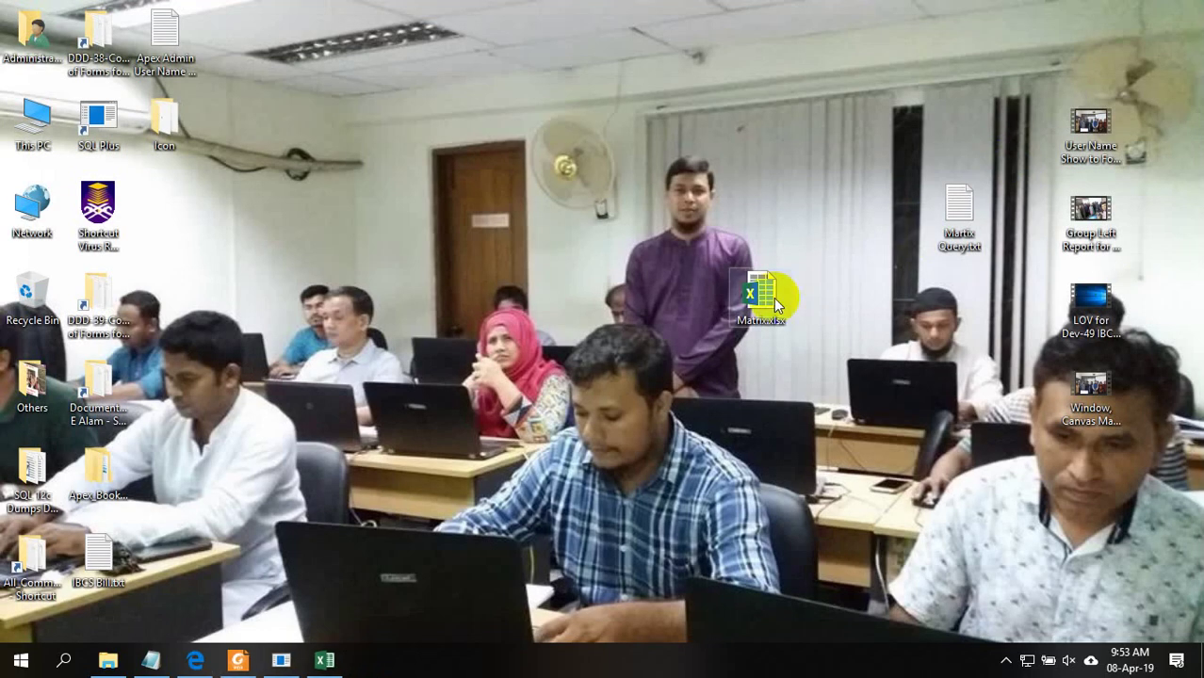
pyautogui.click(21, 660)
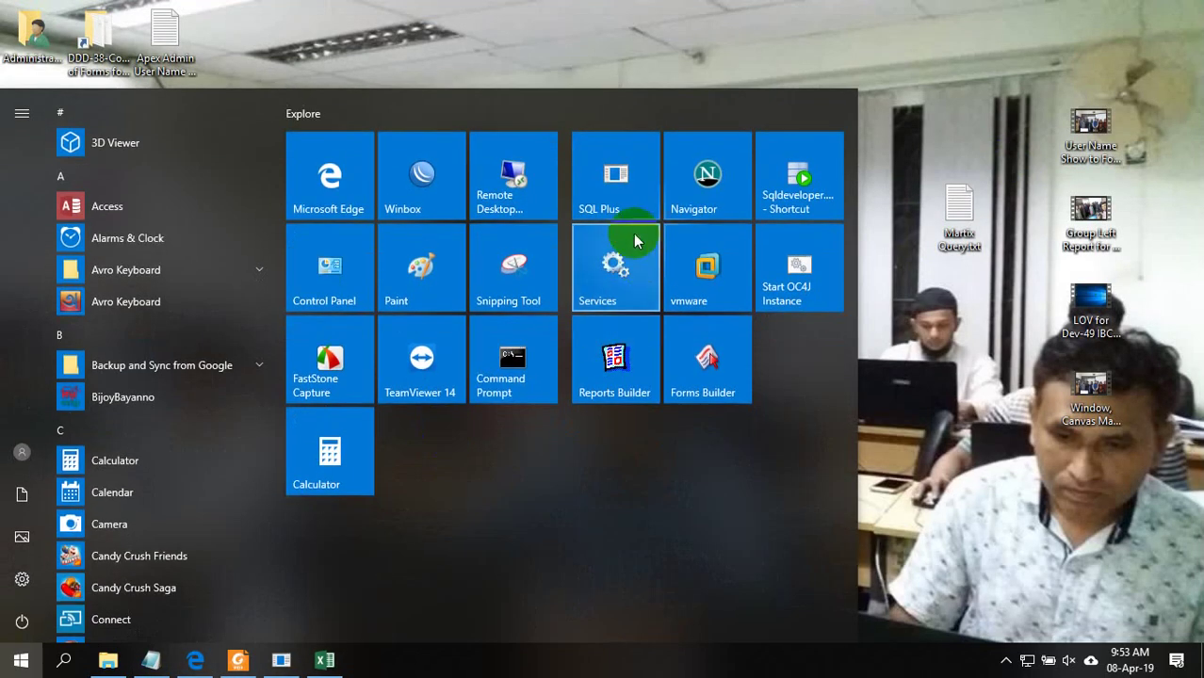
pyautogui.click(637, 362)
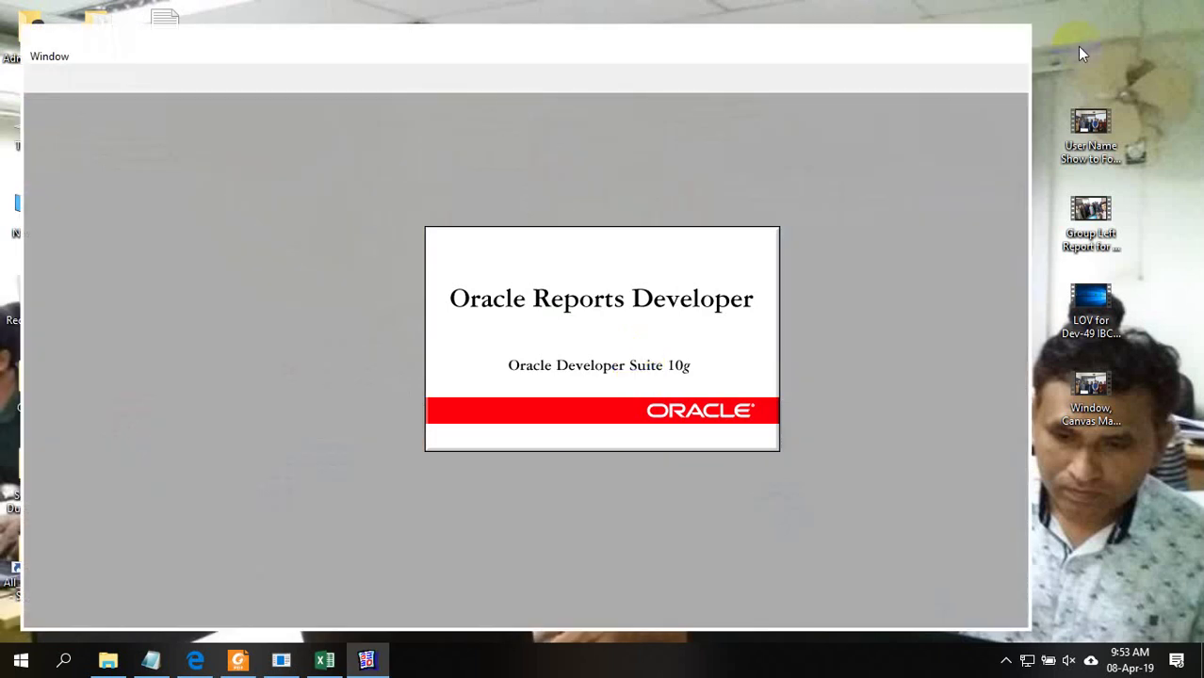
# Refresh the desktop and bring the Notepad query file back to the front
pyautogui.rightClick(1105, 10)
pyautogui.click(1128, 52)
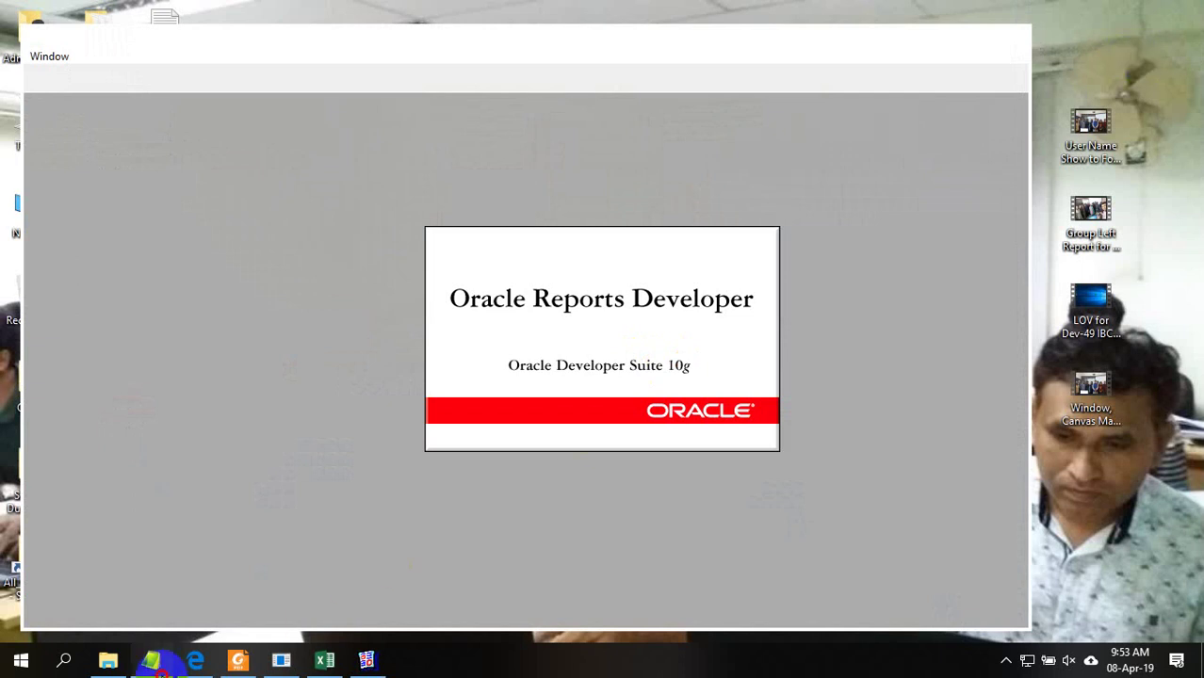
pyautogui.click(150, 660)
pyautogui.click(498, 379)
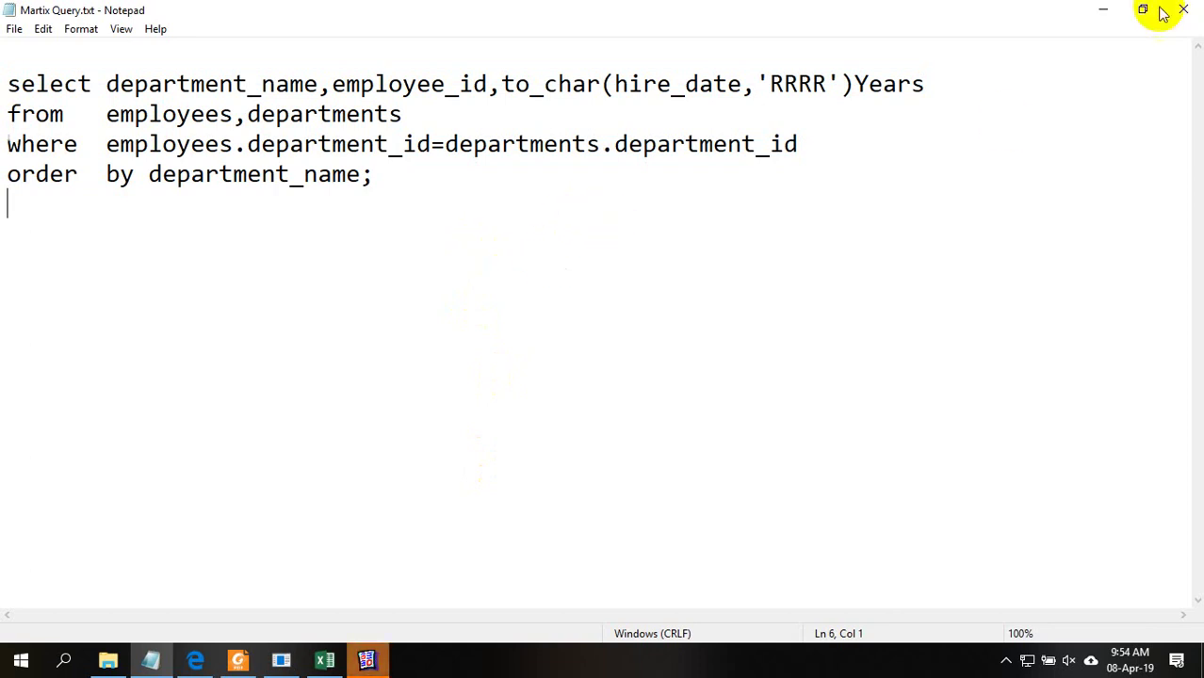
# Minimize Notepad and maximize the restarted Reports Builder window
pyautogui.click(1103, 10)
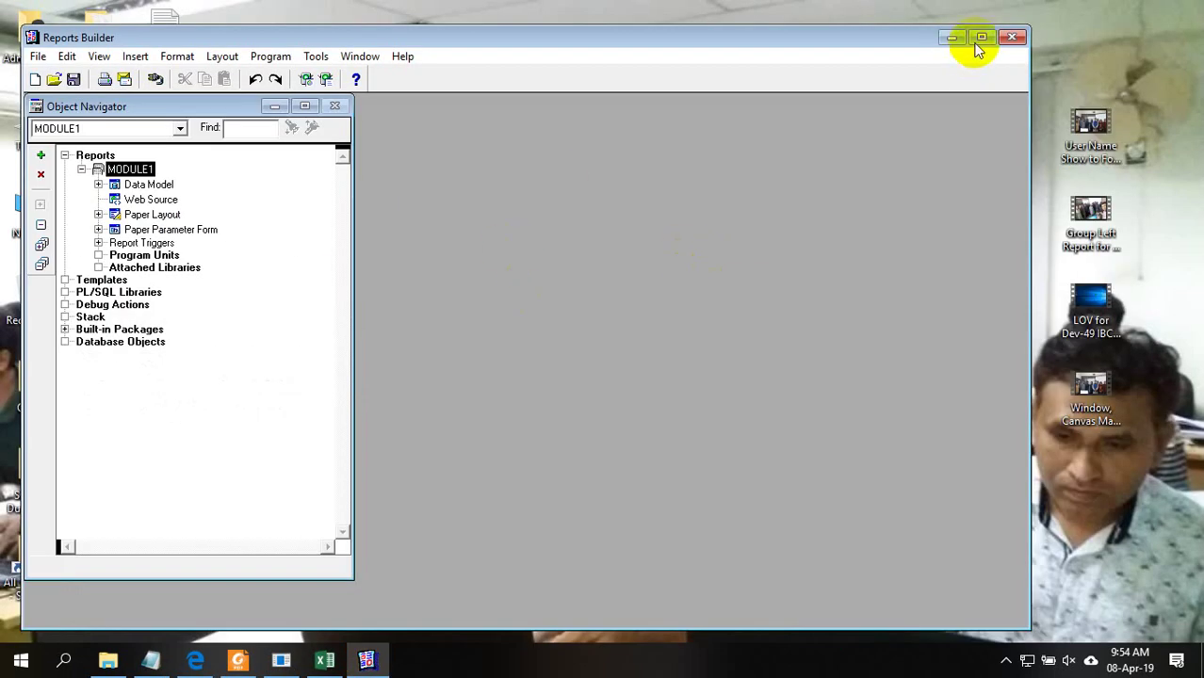
pyautogui.click(981, 37)
# Delete MODULE1, log in to the database, and start a new report
pyautogui.click(11, 151)
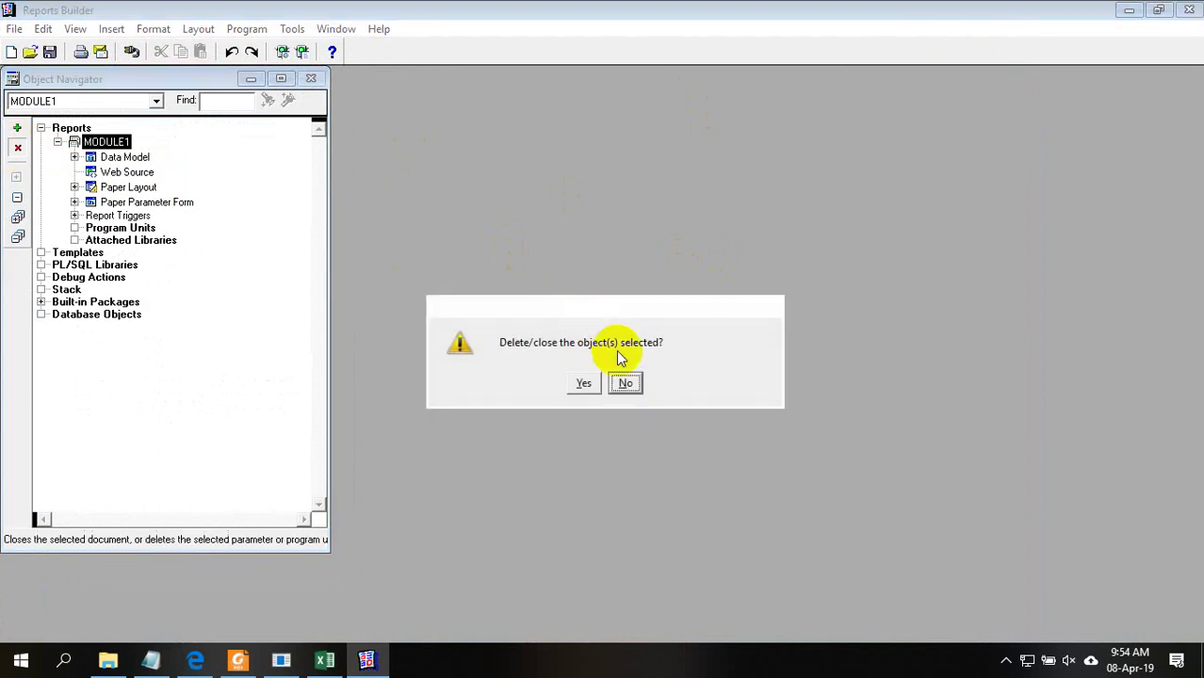
pyautogui.click(580, 383)
pyautogui.click(132, 51)
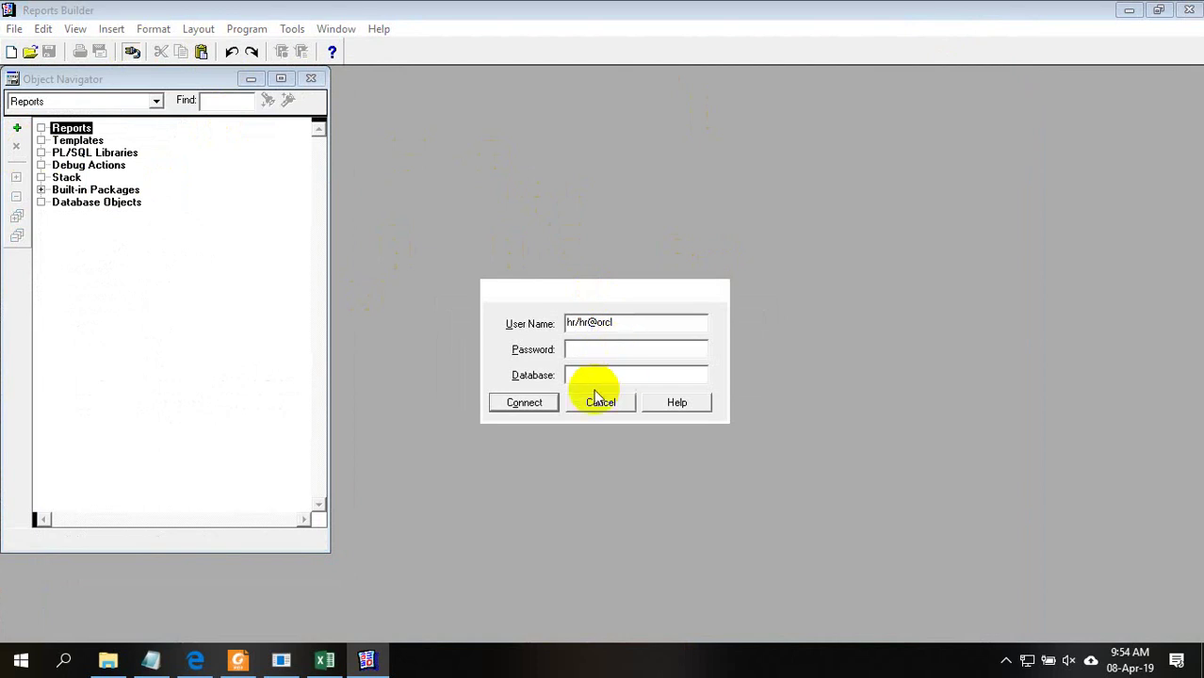
pyautogui.click(525, 403)
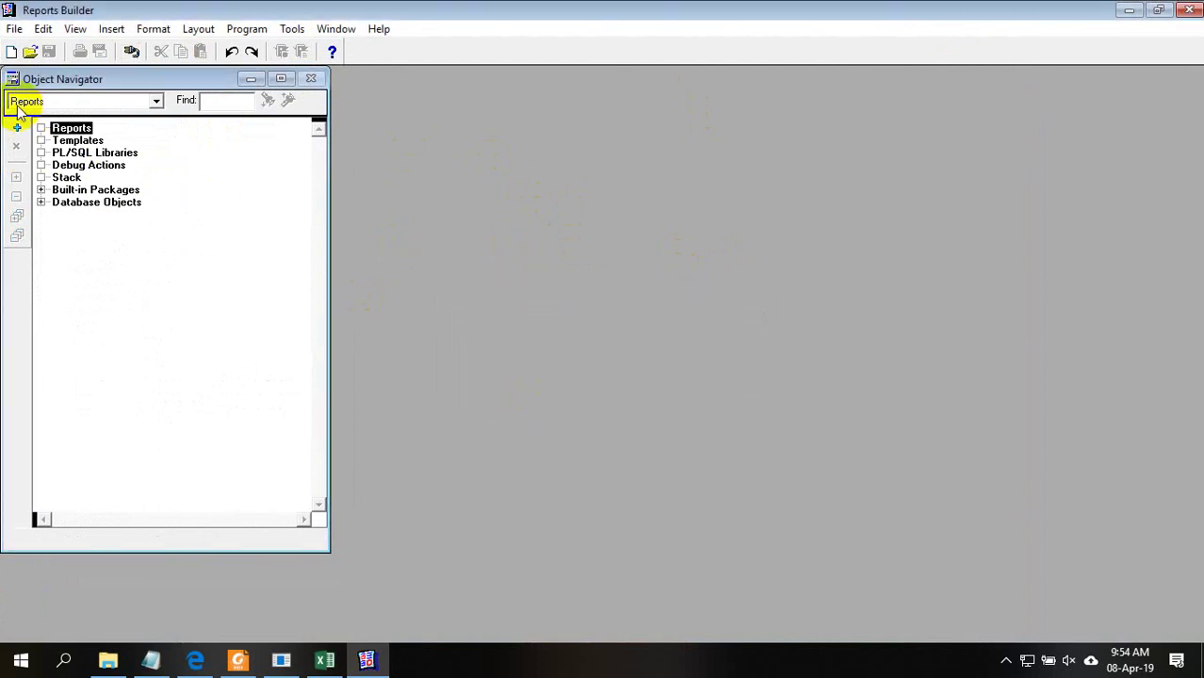
pyautogui.click(280, 79)
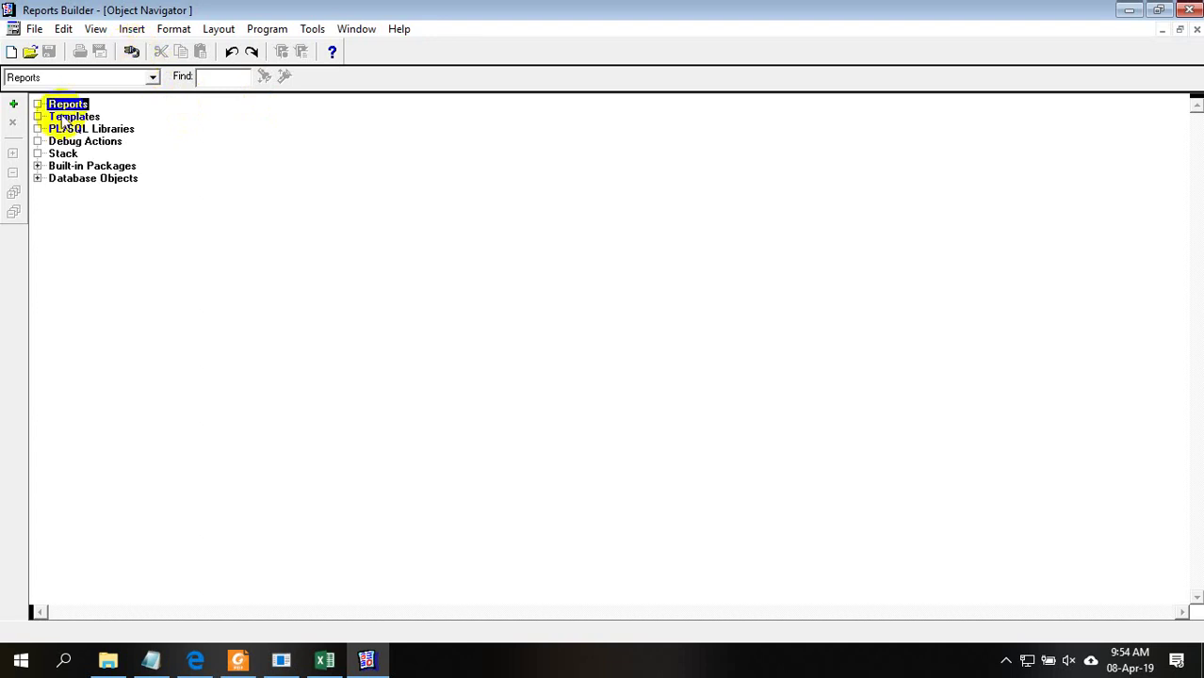
pyautogui.click(13, 105)
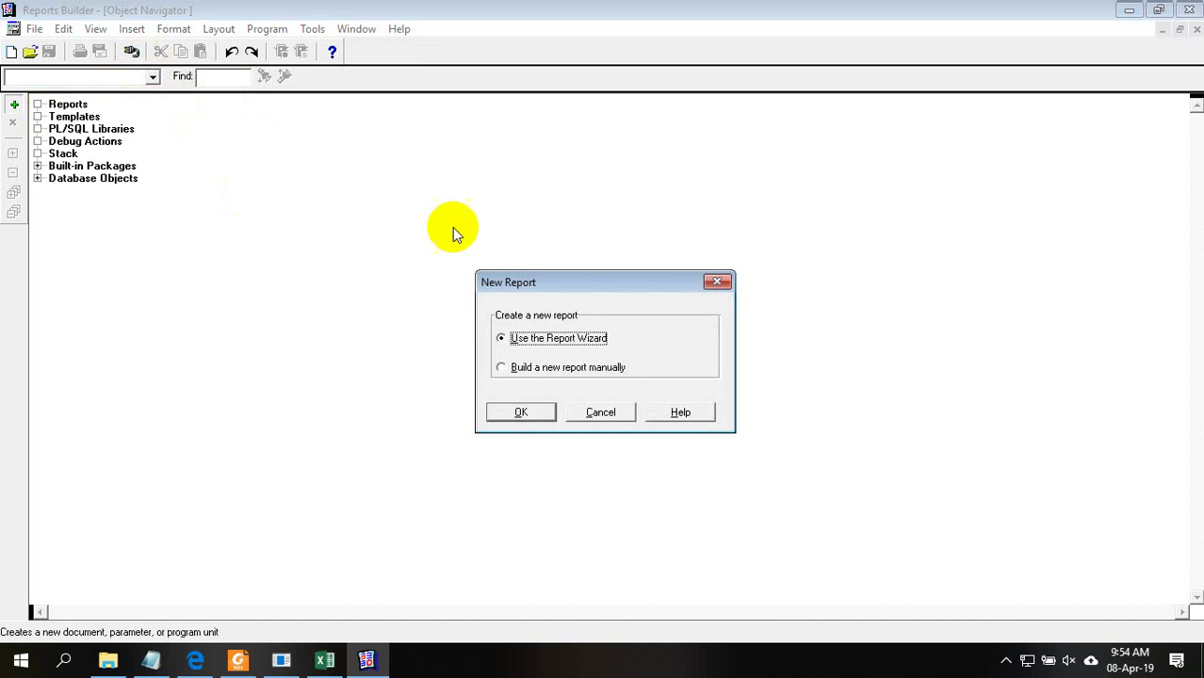
# Build the new report with the Report Wizard using a paper-only layout
pyautogui.moveTo(532, 280); pyautogui.dragTo(519, 236)
pyautogui.click(516, 367)
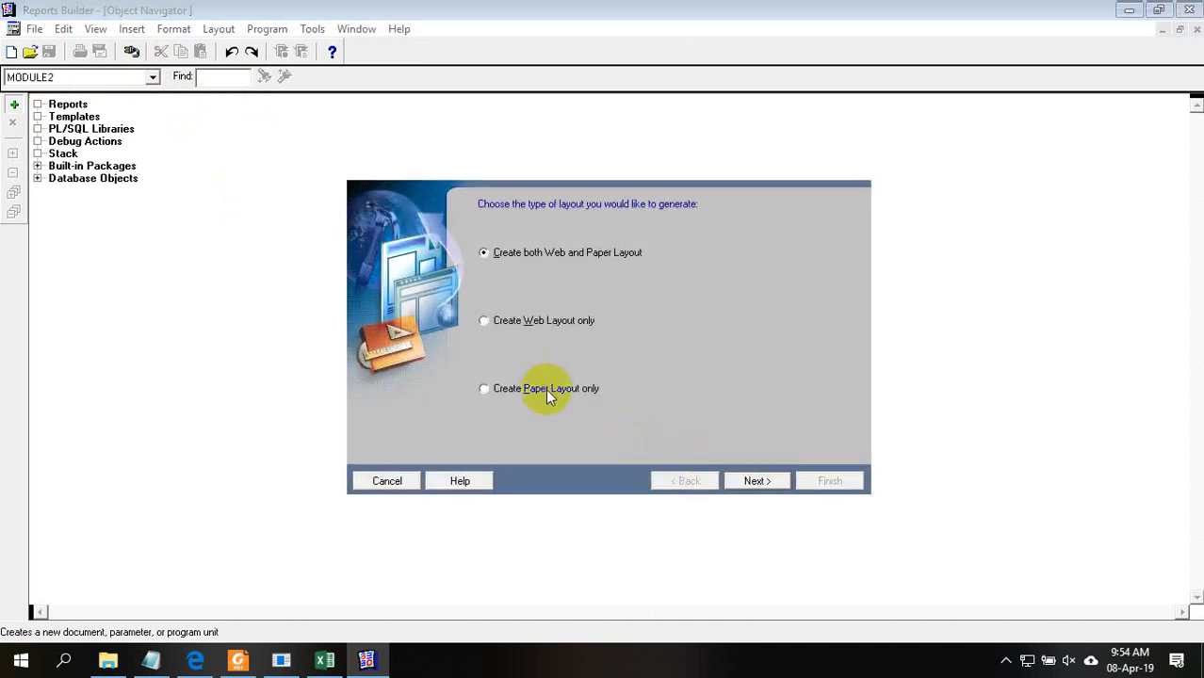
pyautogui.click(545, 388)
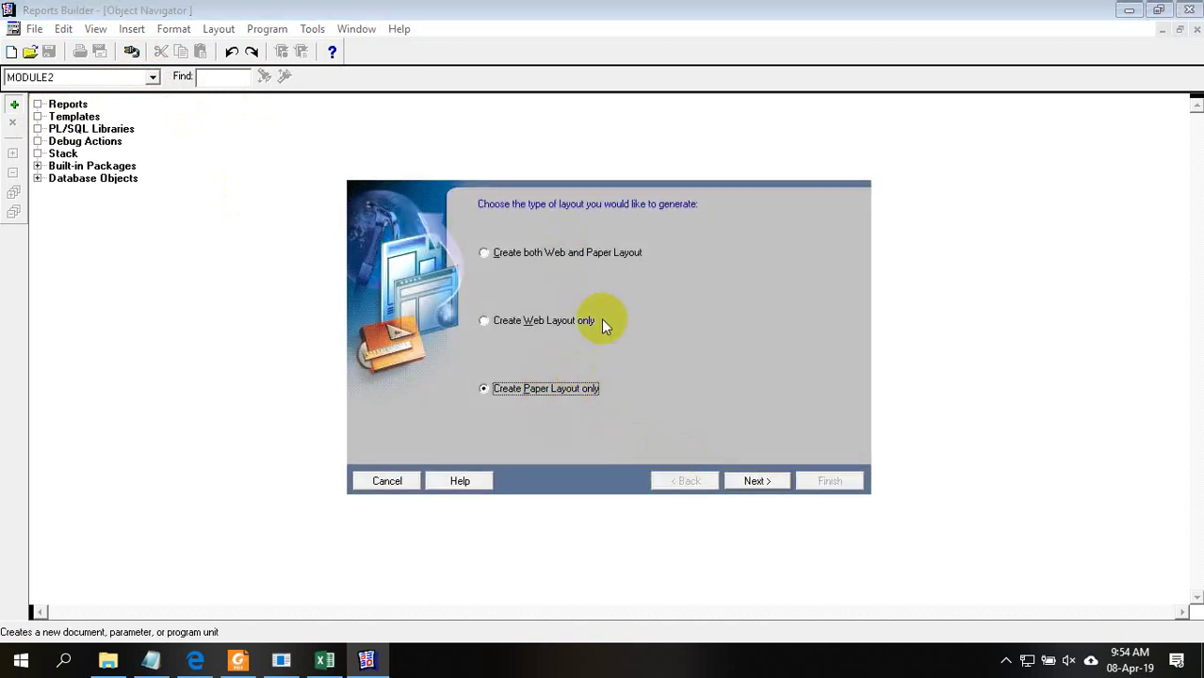
pyautogui.click(758, 483)
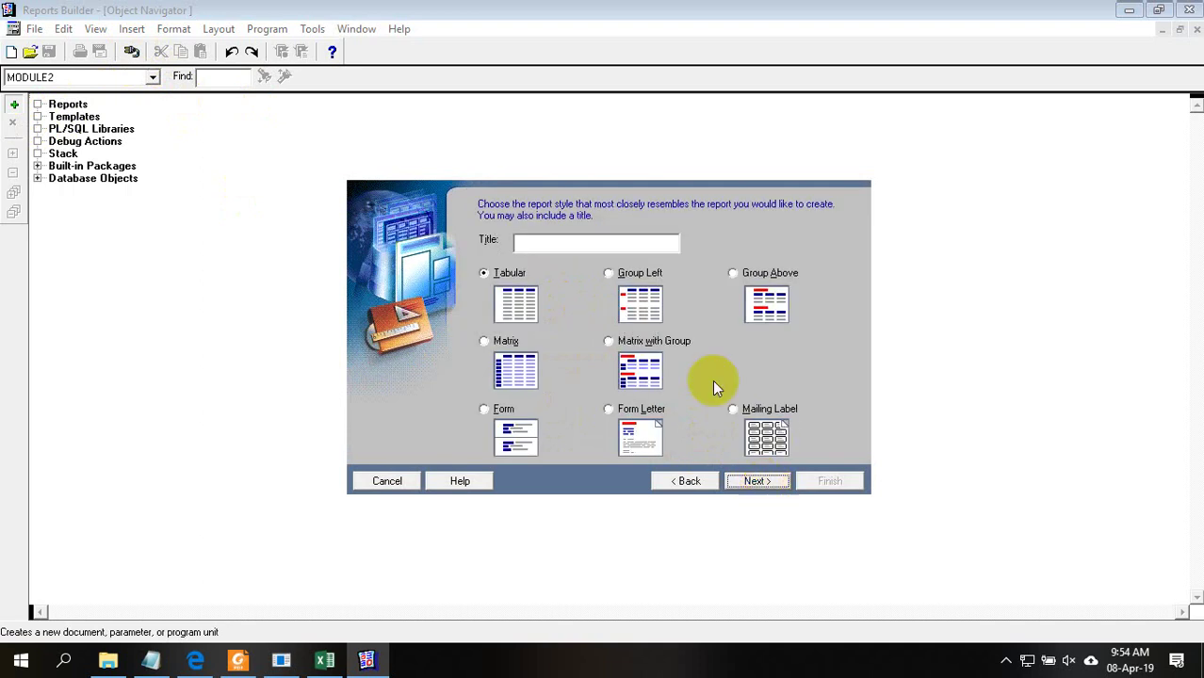
# Choose the Matrix style with an SQL Query source and paste the saved query
pyautogui.click(502, 342)
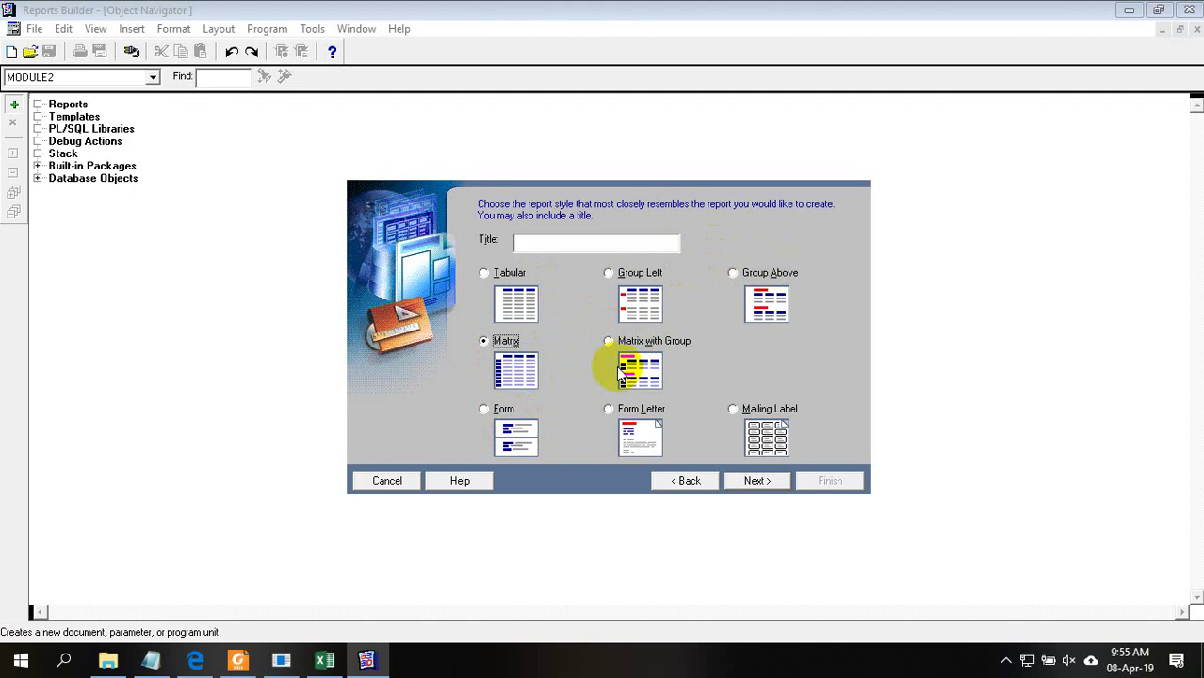
pyautogui.click(758, 482)
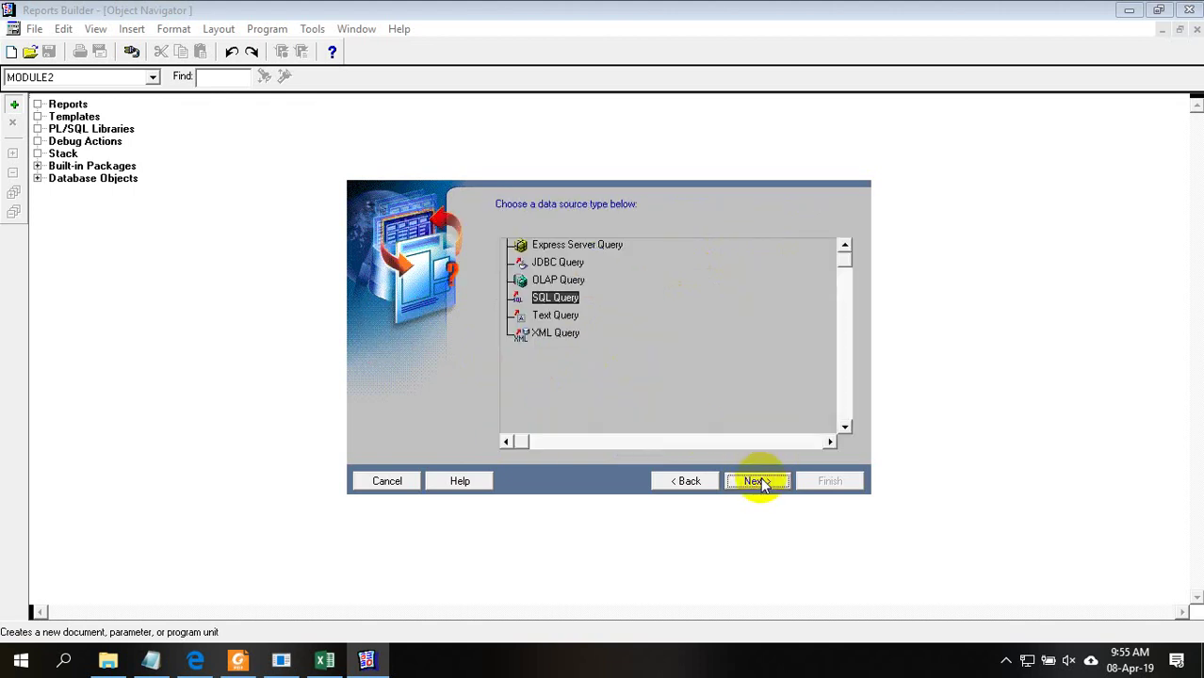
pyautogui.click(758, 481)
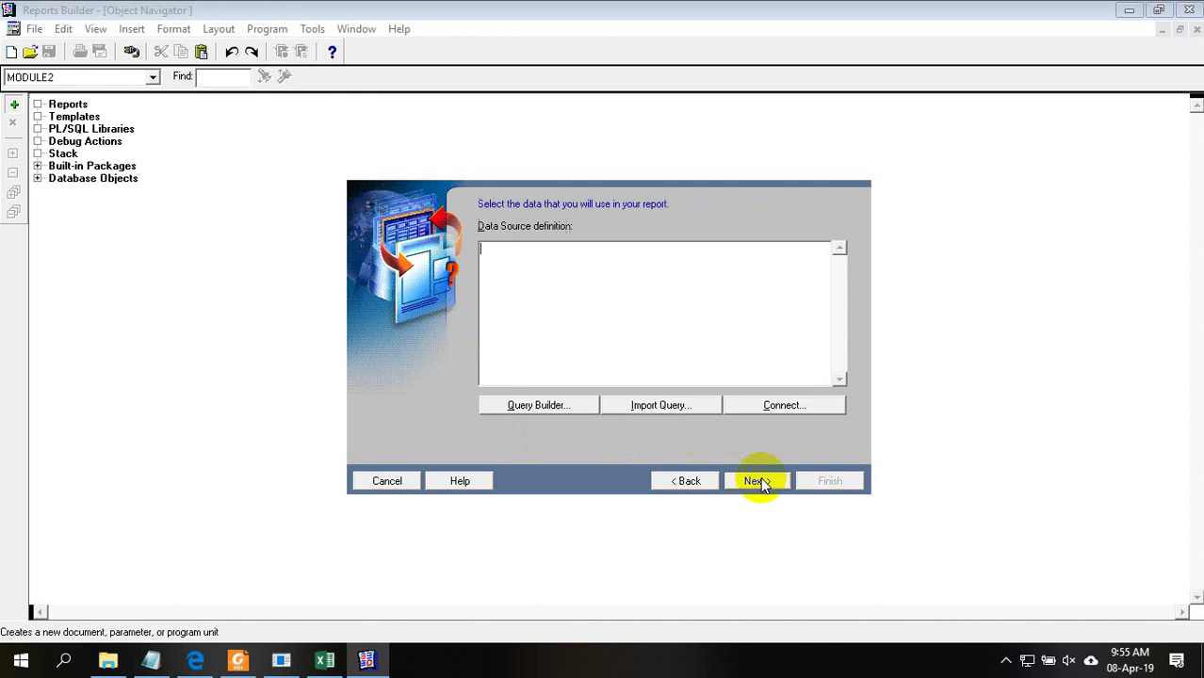
pyautogui.write("select department_name,employee_id,to_char(hire_date,'RRRR')Years from  employees,departments where  employees.department_id=departments.department_id order  by department_name;")
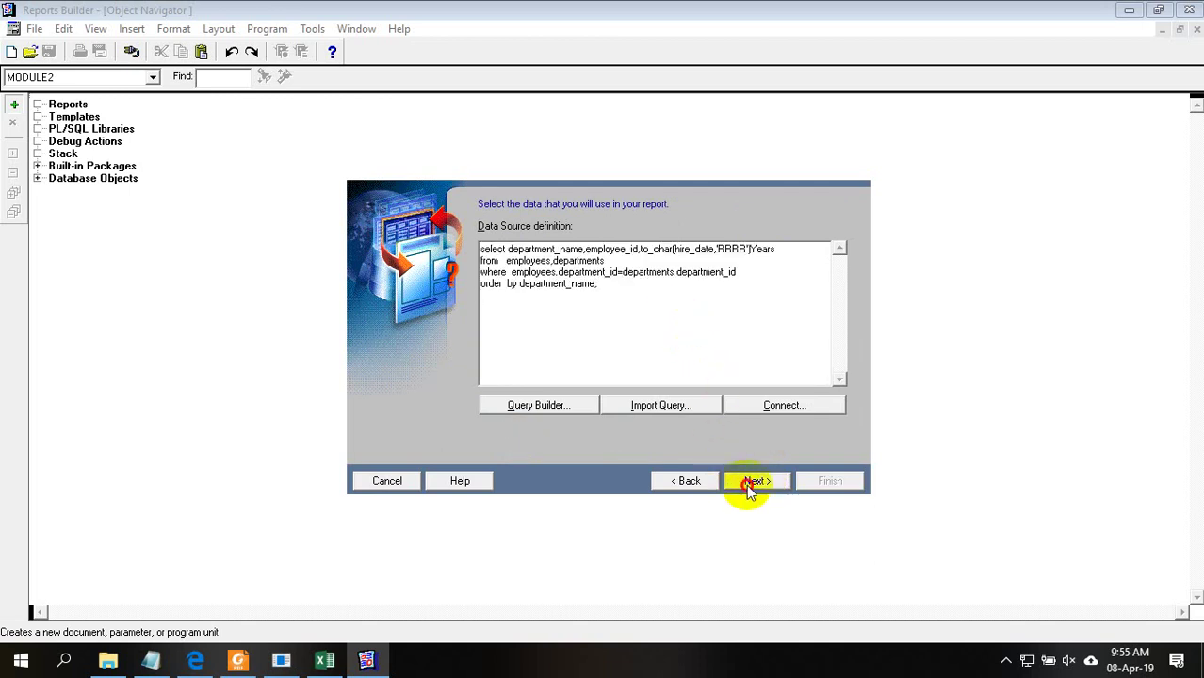
pyautogui.click(750, 485)
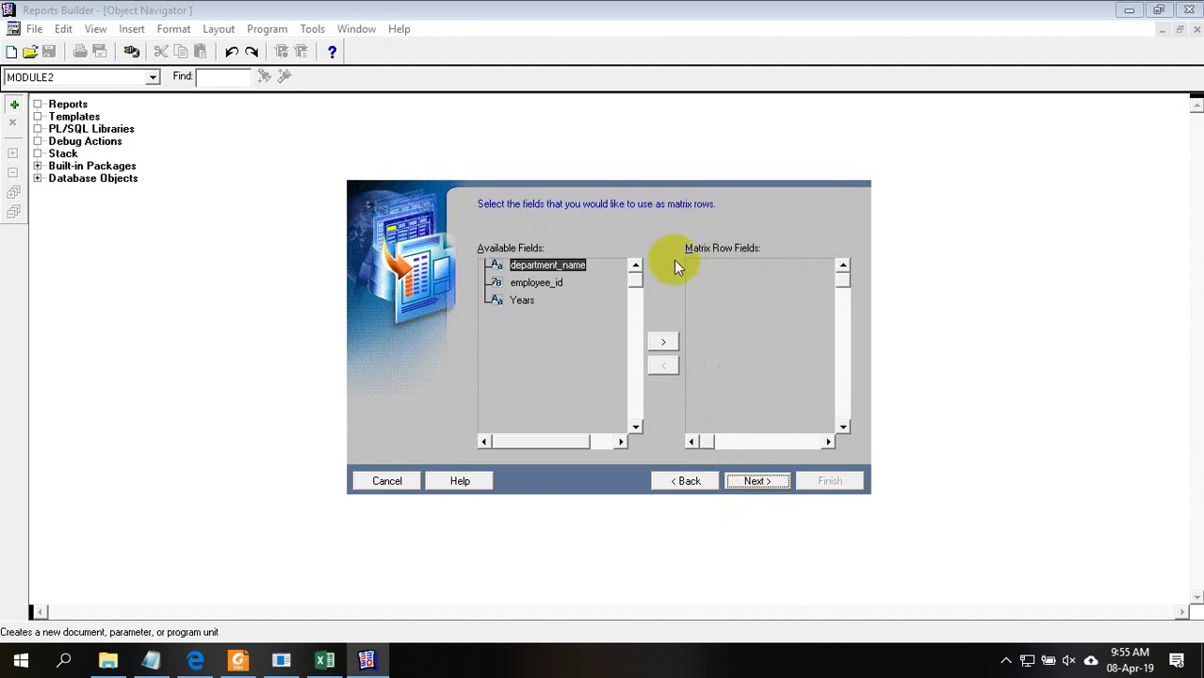
pyautogui.click(325, 659)
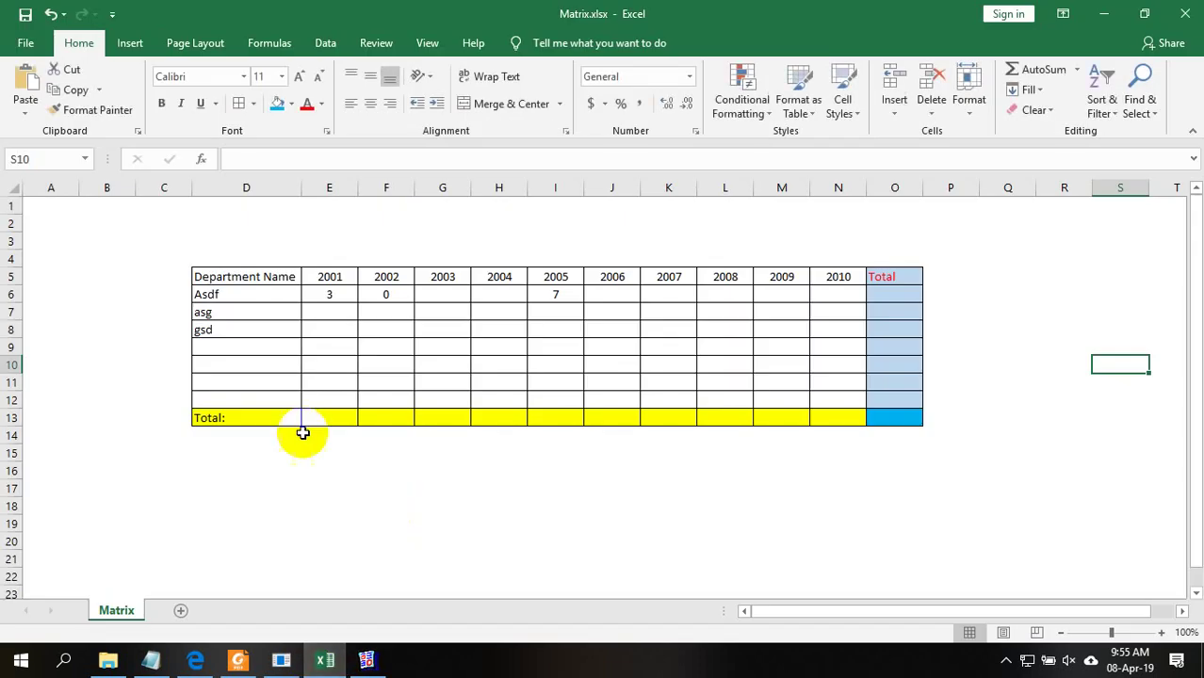
pyautogui.click(205, 295)
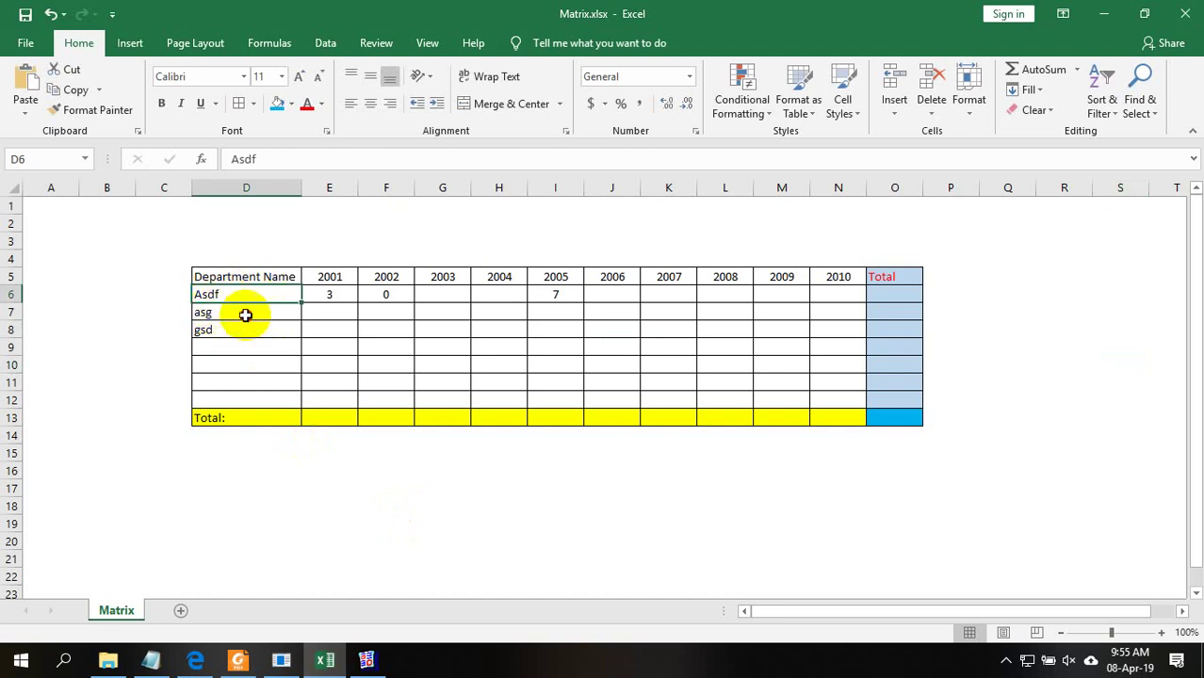
pyautogui.click(217, 334)
pyautogui.click(230, 312)
pyautogui.doubleClick(243, 294)
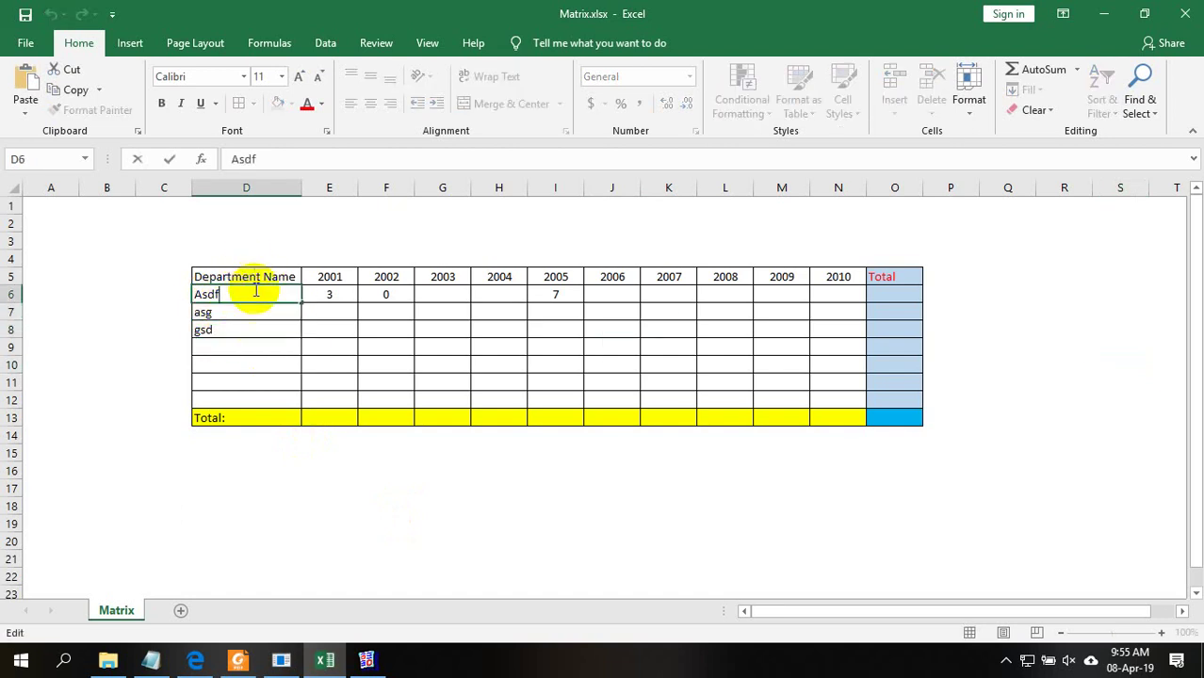
pyautogui.click(262, 325)
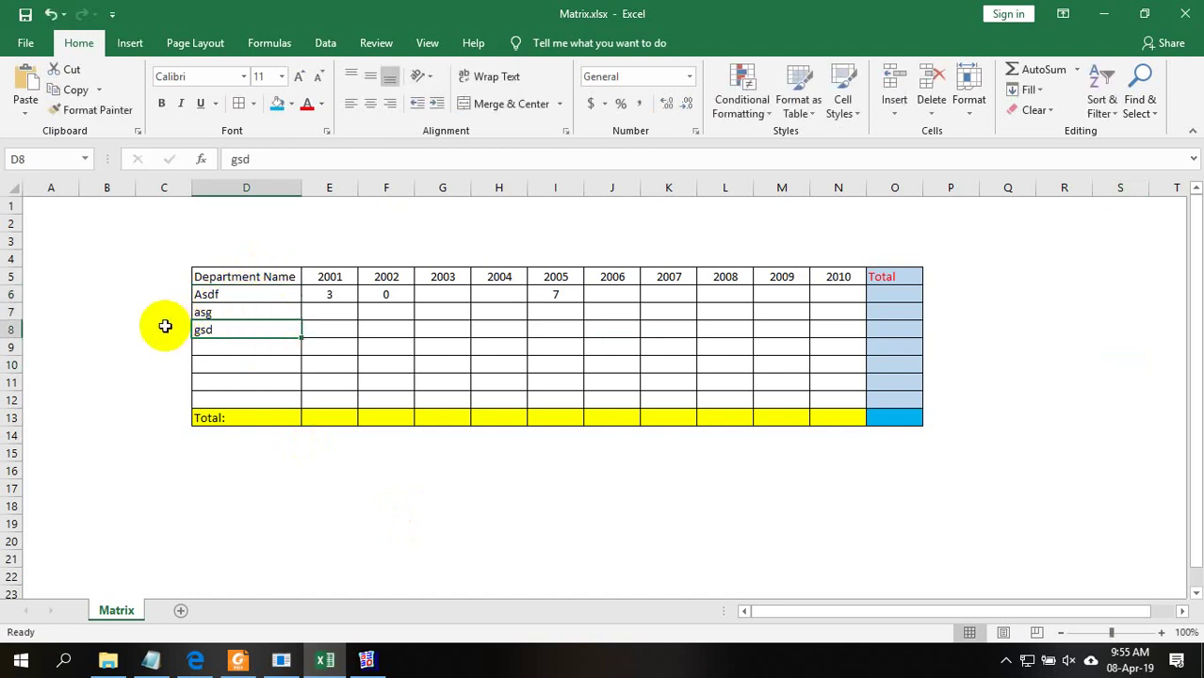
pyautogui.moveTo(167, 325); pyautogui.dragTo(454, 325)
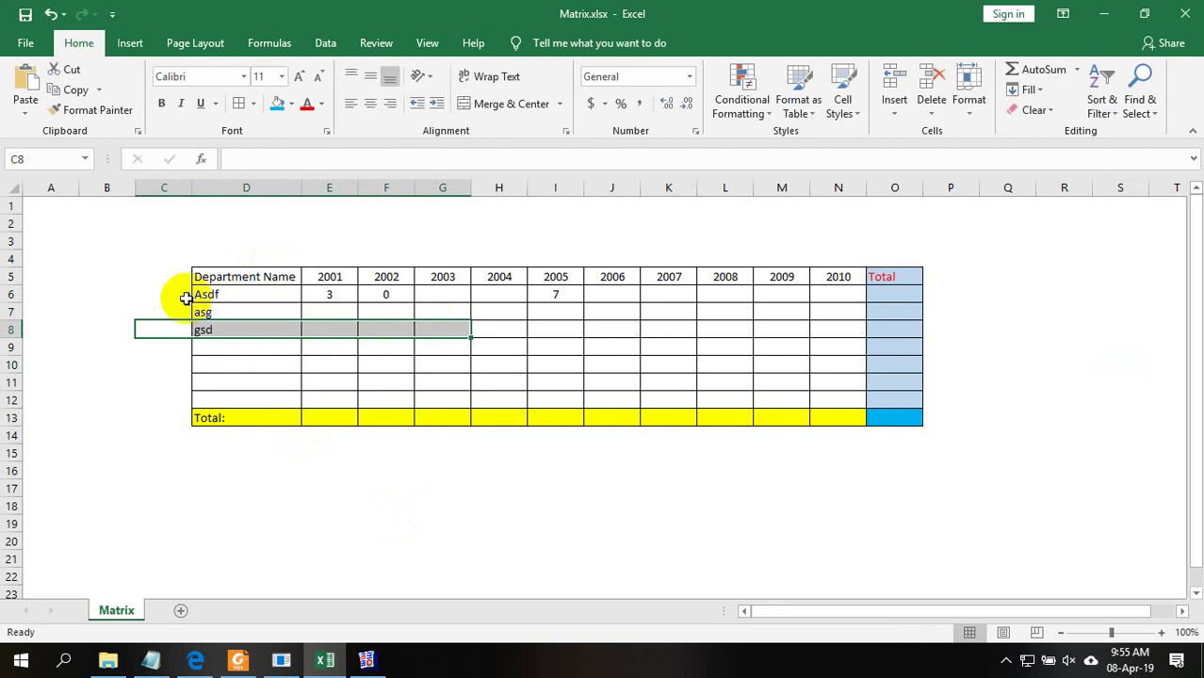
pyautogui.moveTo(172, 294); pyautogui.dragTo(265, 298)
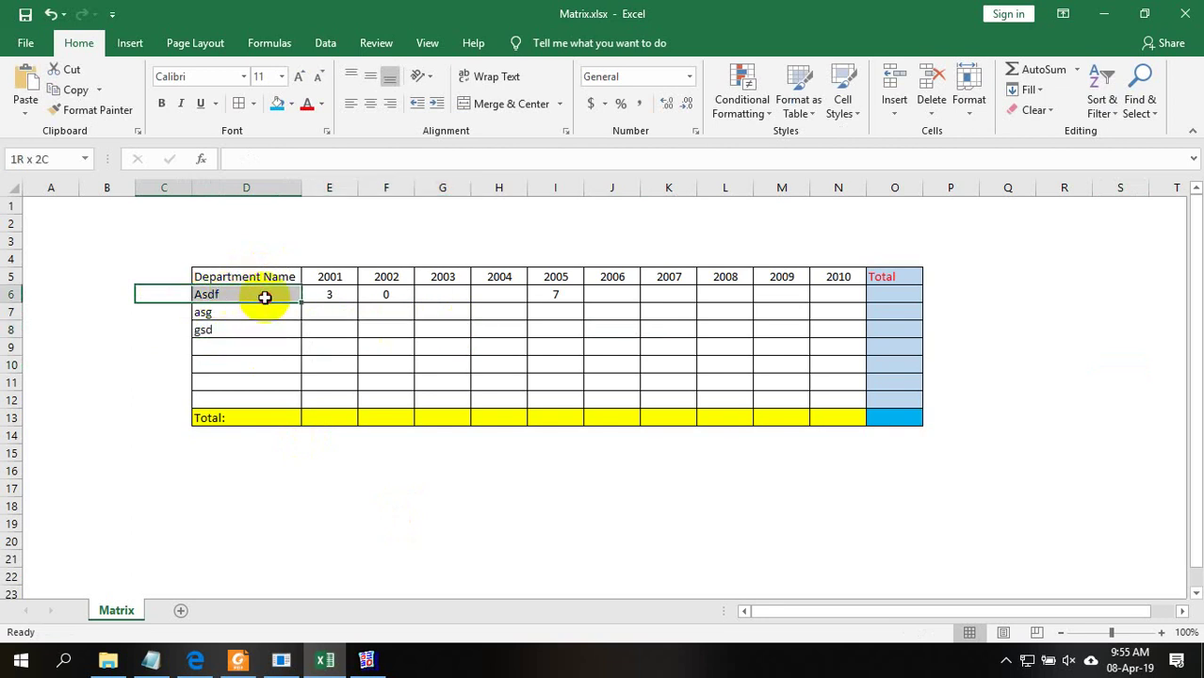
pyautogui.click(343, 293)
pyautogui.click(230, 298)
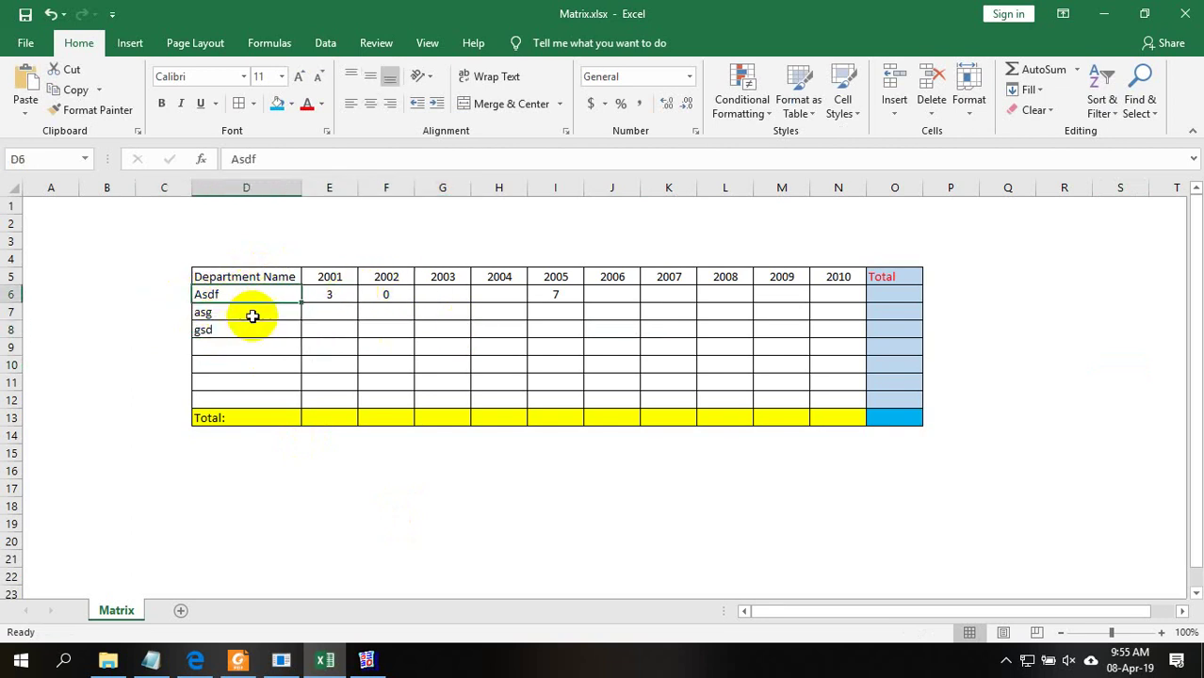
pyautogui.click(250, 316)
pyautogui.click(272, 348)
# Keep department_name as the only matrix row field, moving employee_id back out
pyautogui.click(1104, 13)
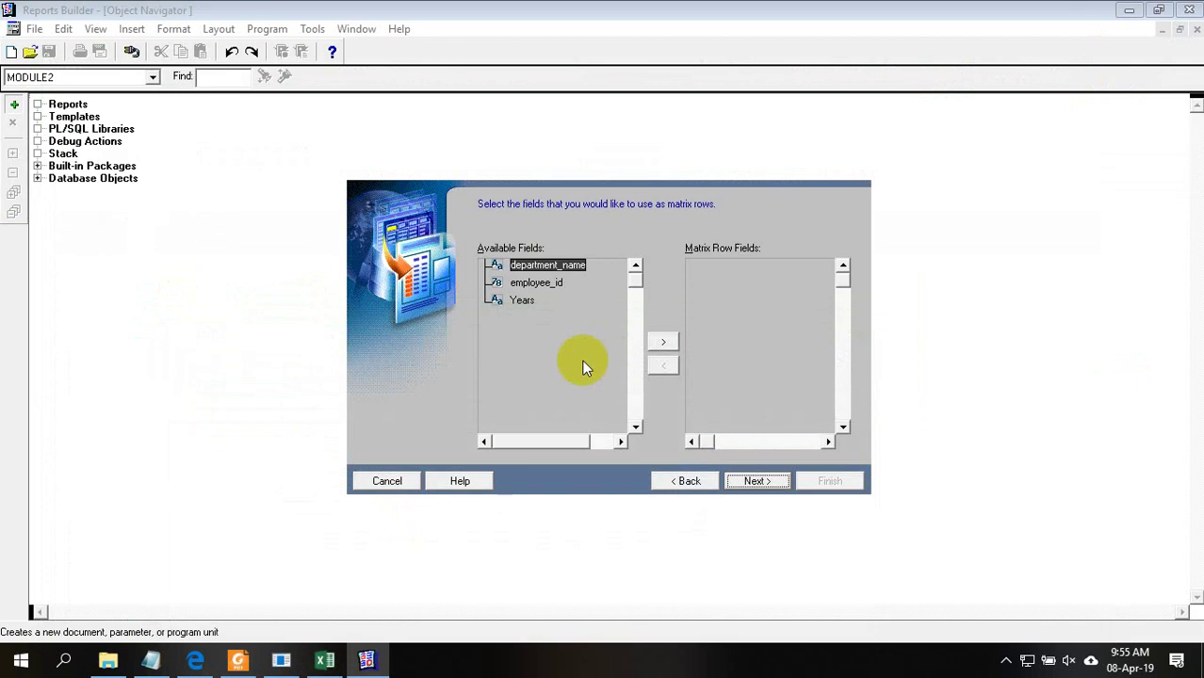
pyautogui.click(667, 344)
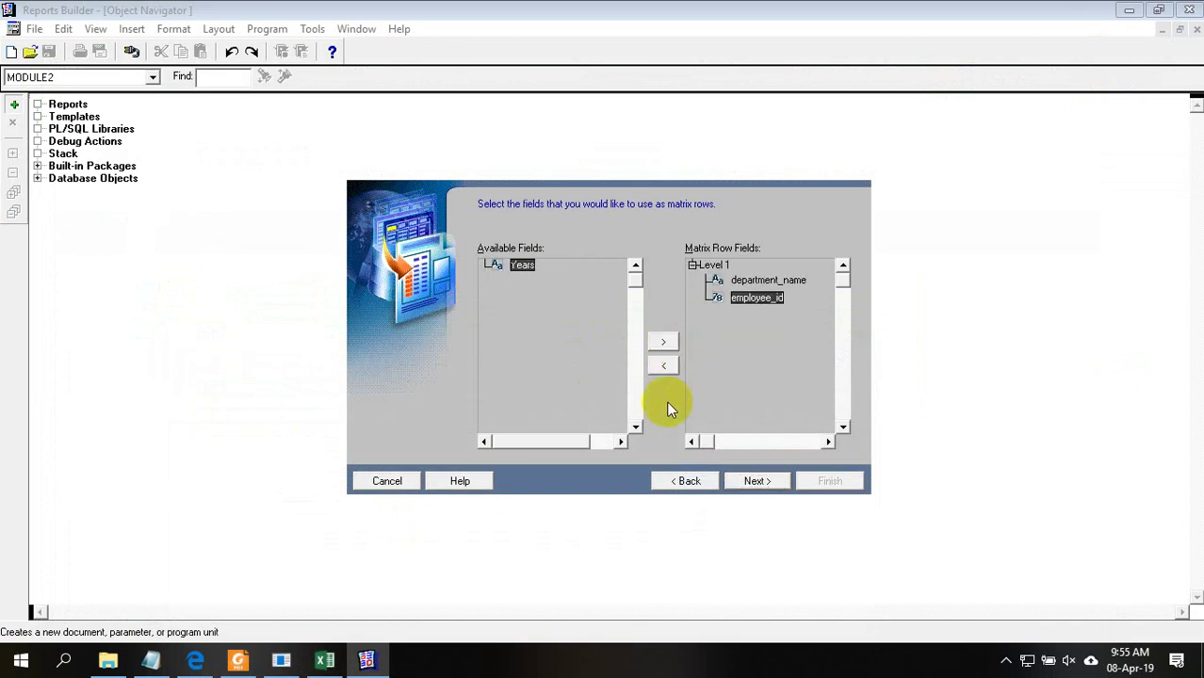
pyautogui.click(664, 367)
pyautogui.click(759, 283)
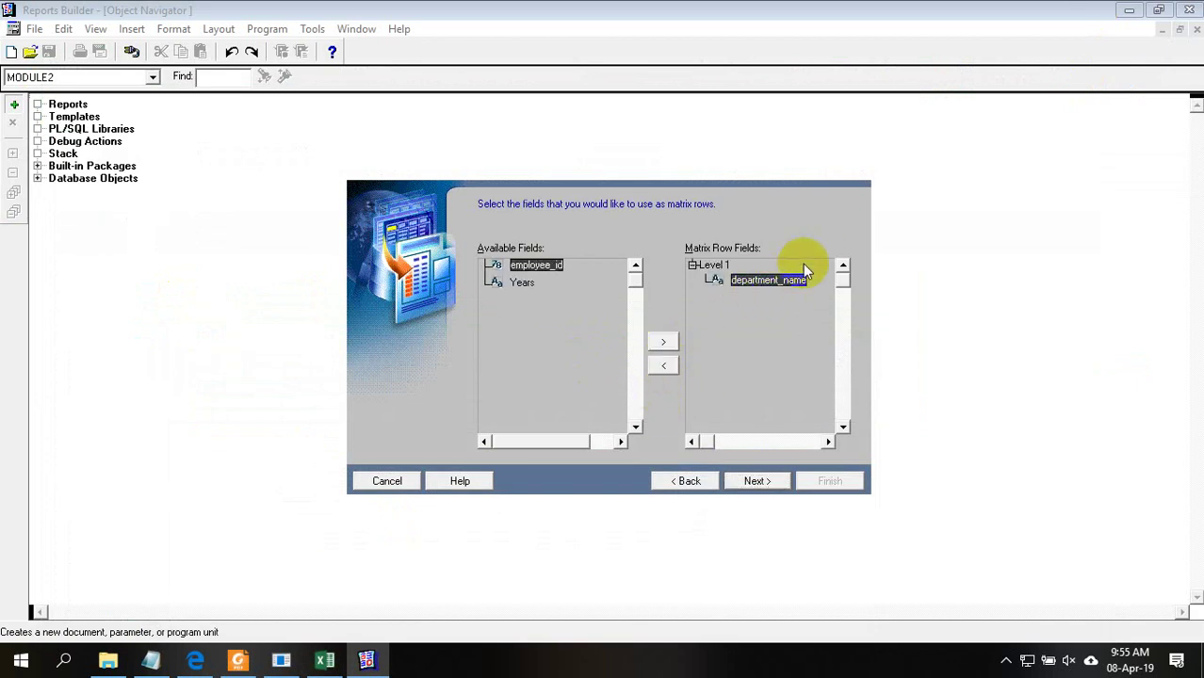
pyautogui.click(773, 481)
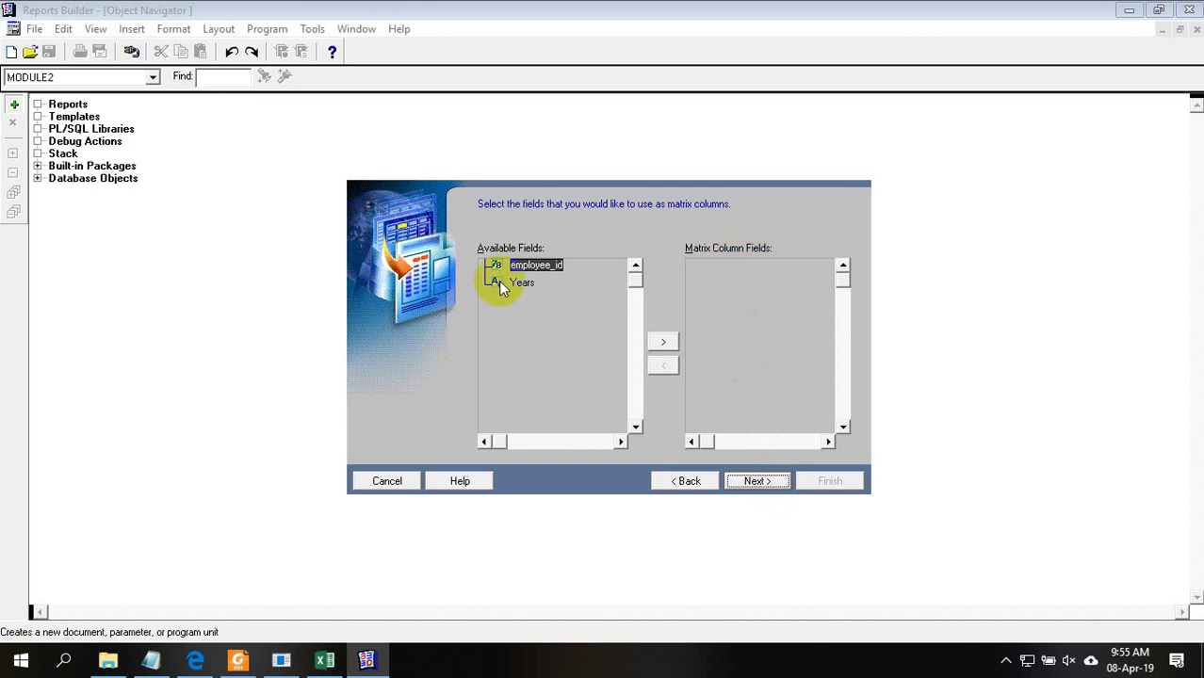
pyautogui.click(324, 660)
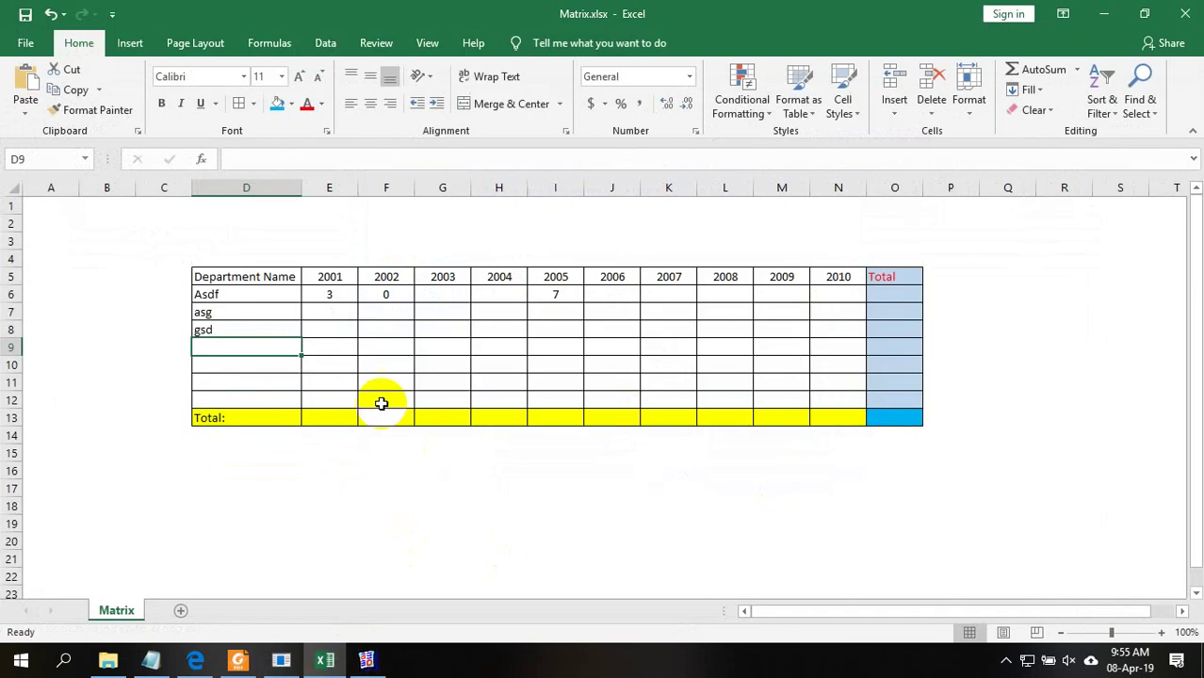
pyautogui.click(334, 275)
pyautogui.click(385, 277)
pyautogui.click(443, 275)
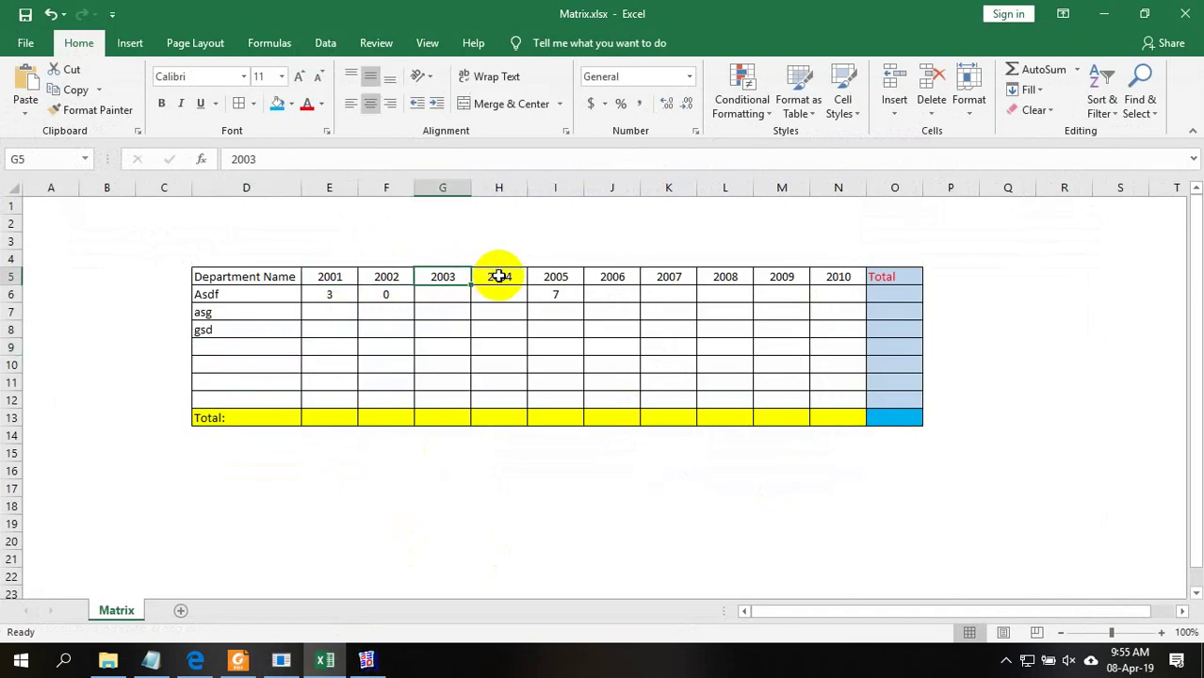
pyautogui.click(498, 276)
pyautogui.moveTo(573, 271); pyautogui.dragTo(622, 273)
pyautogui.click(708, 274)
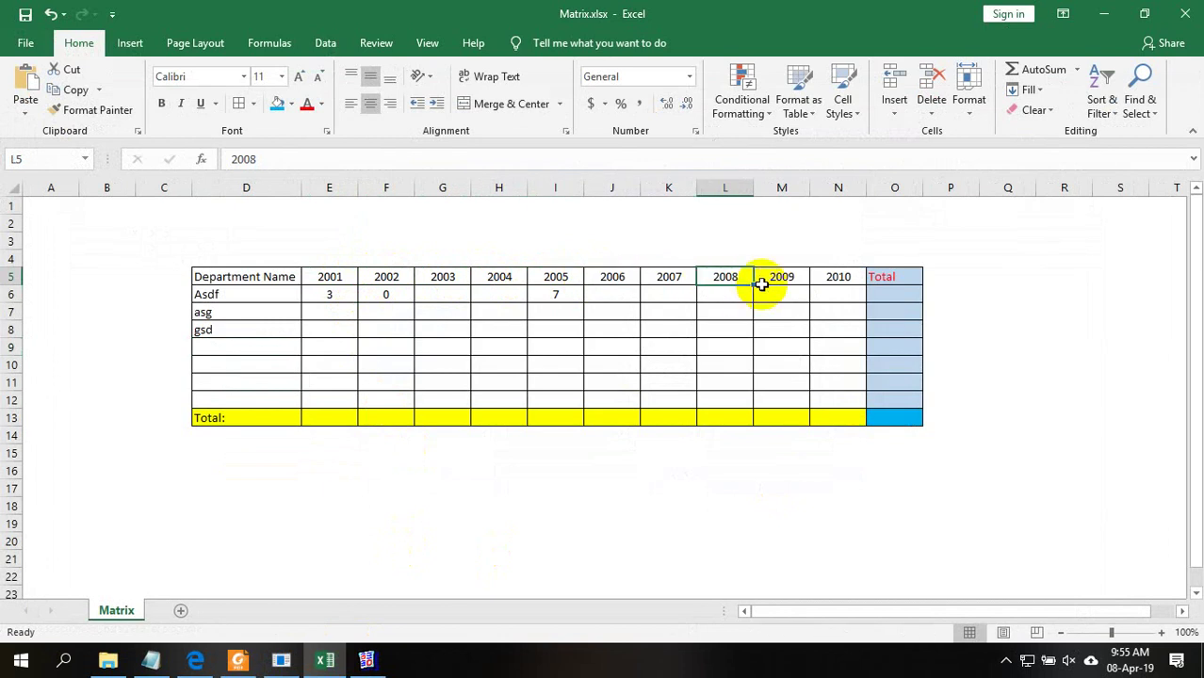
pyautogui.click(499, 274)
pyautogui.click(151, 659)
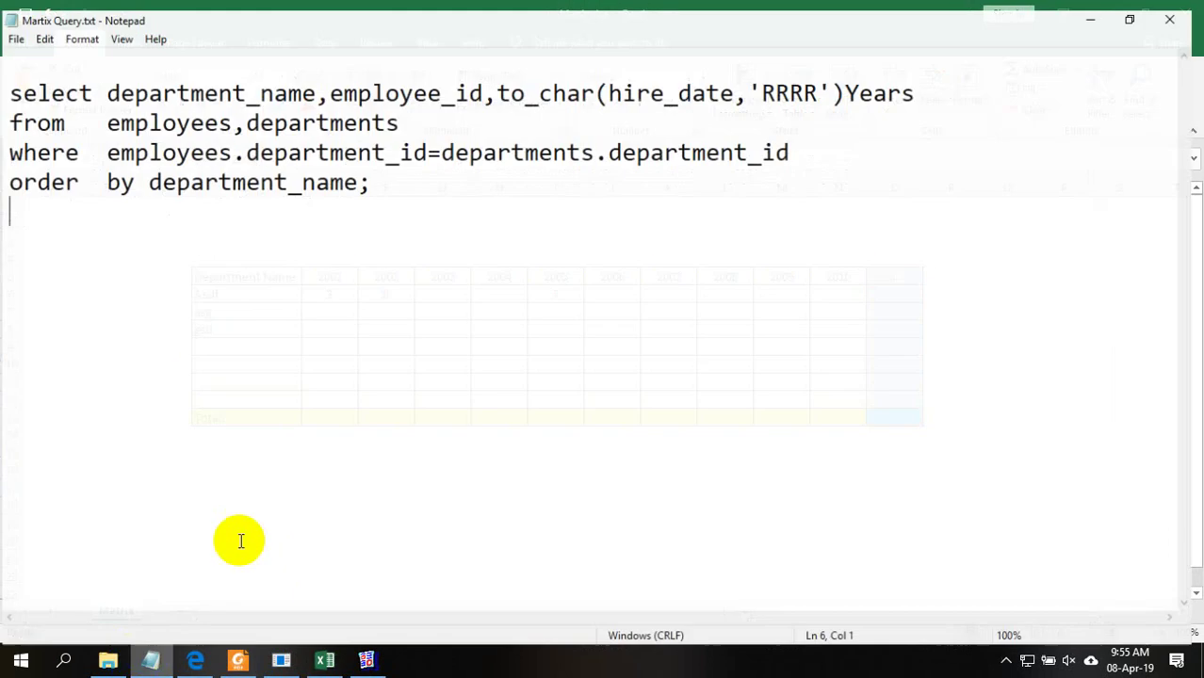
pyautogui.moveTo(812, 83); pyautogui.dragTo(827, 83)
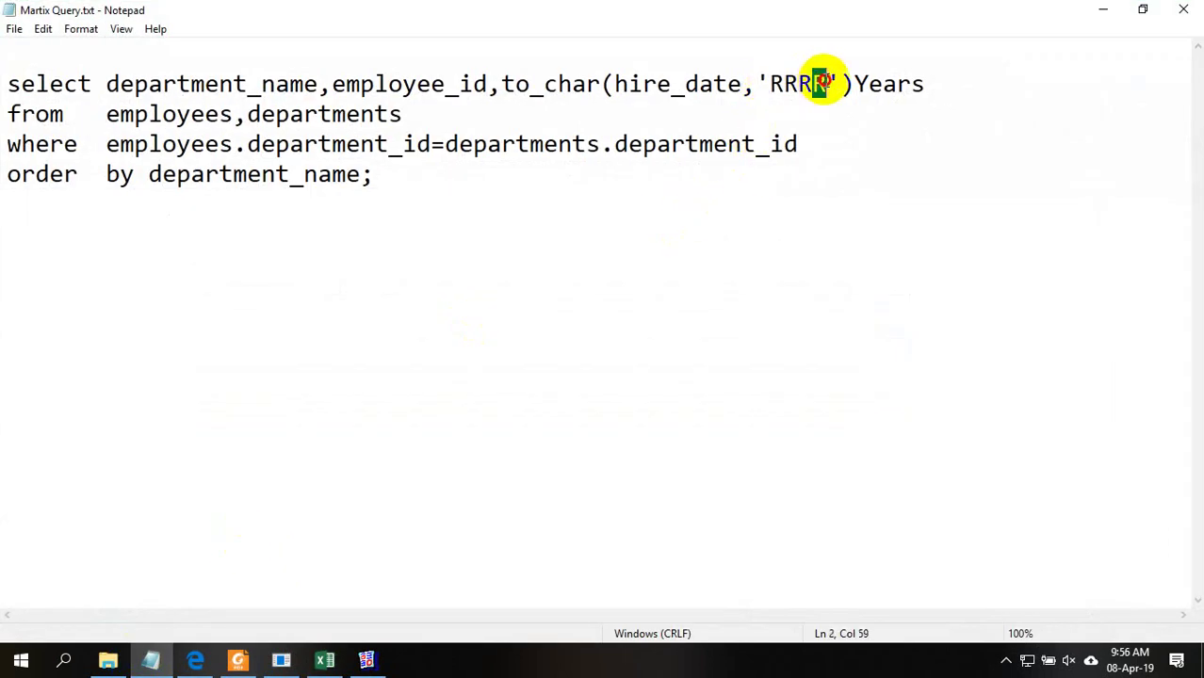
pyautogui.click(924, 83)
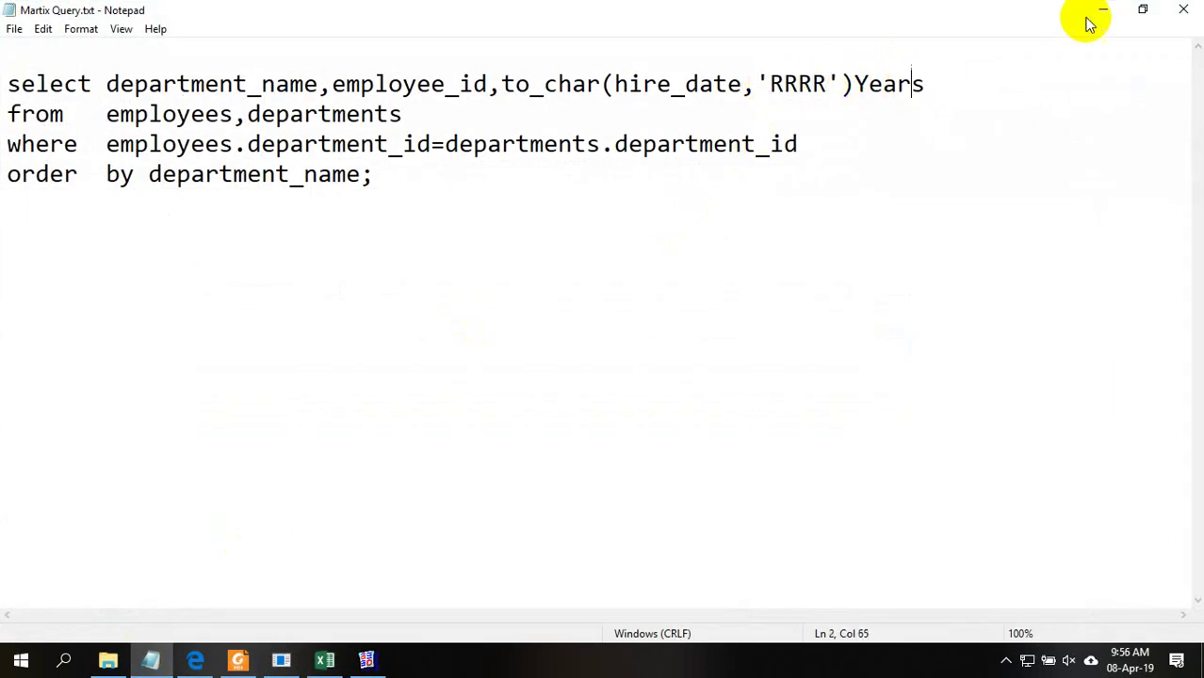
pyautogui.click(1103, 9)
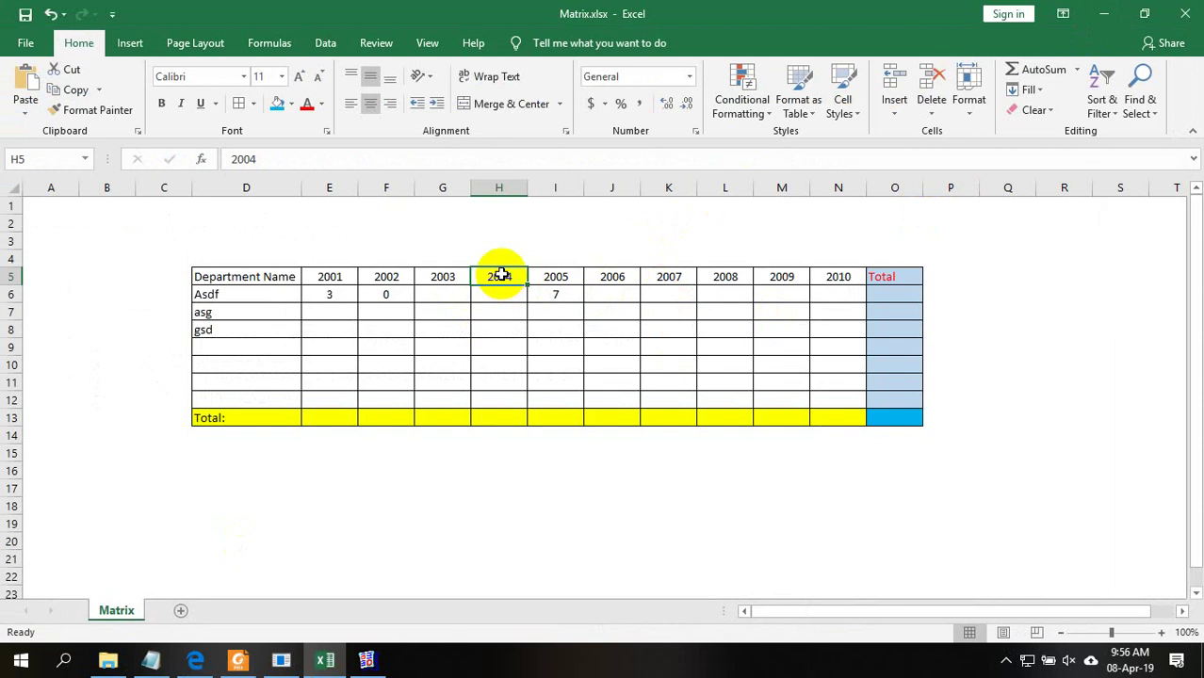
pyautogui.click(369, 662)
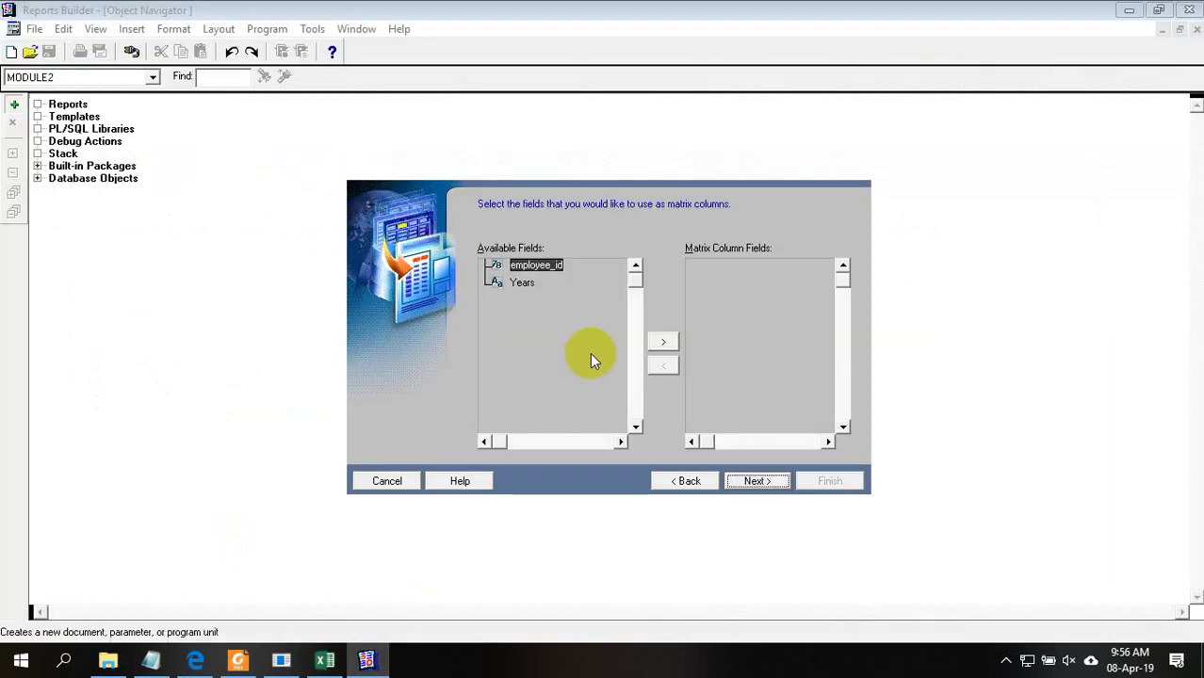
pyautogui.click(519, 282)
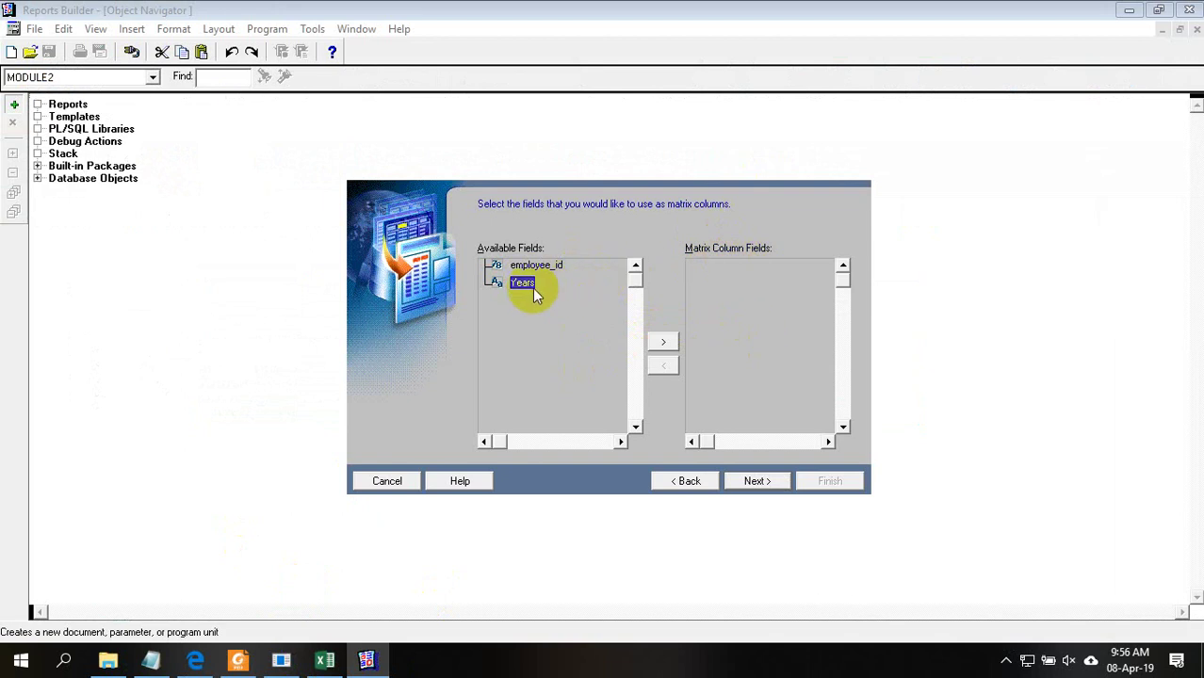
# Add Years as the matrix column field and continue to the cell fields step
pyautogui.click(682, 482)
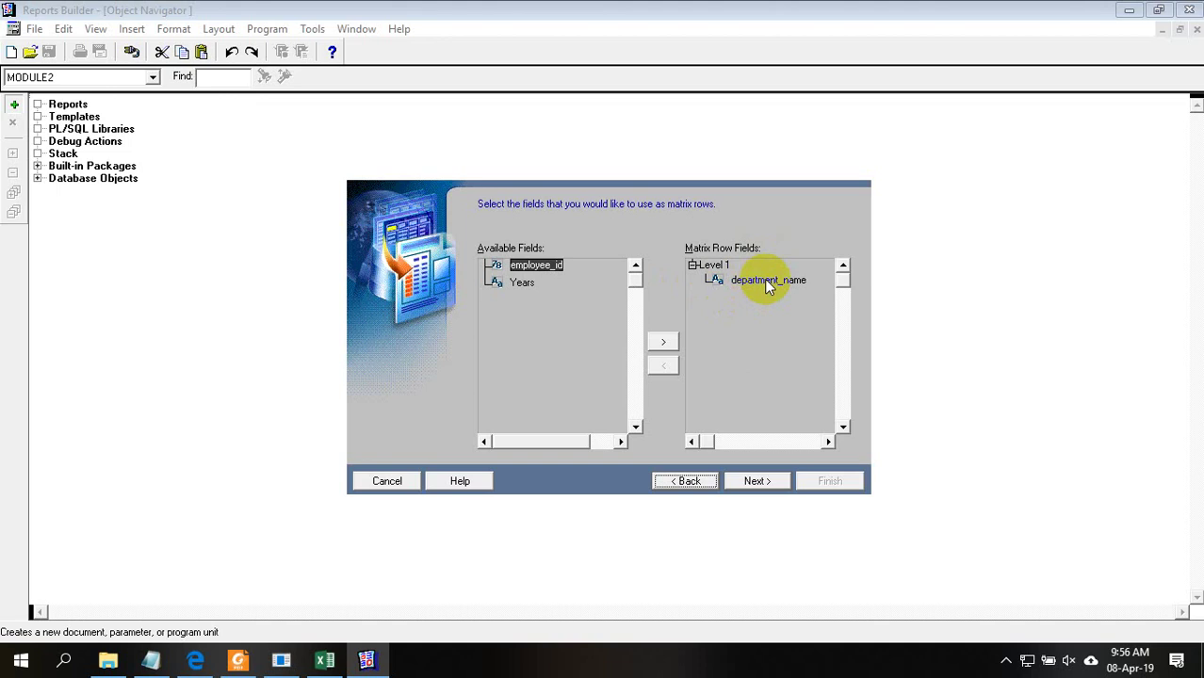
pyautogui.click(748, 488)
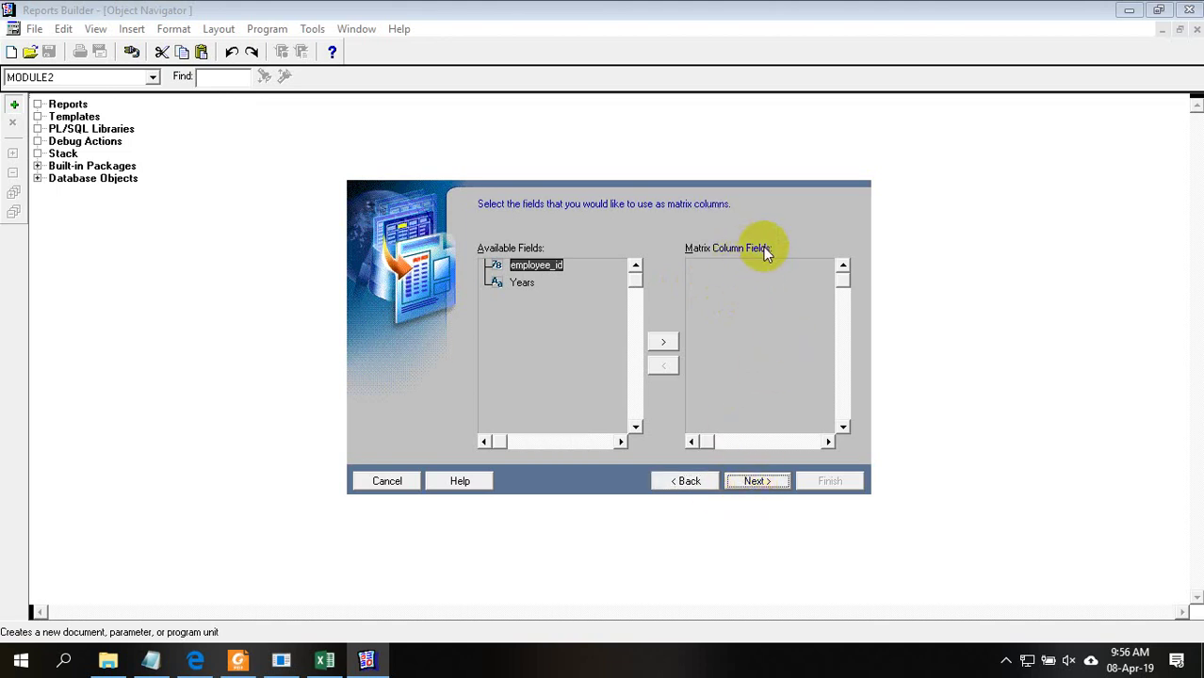
pyautogui.click(521, 283)
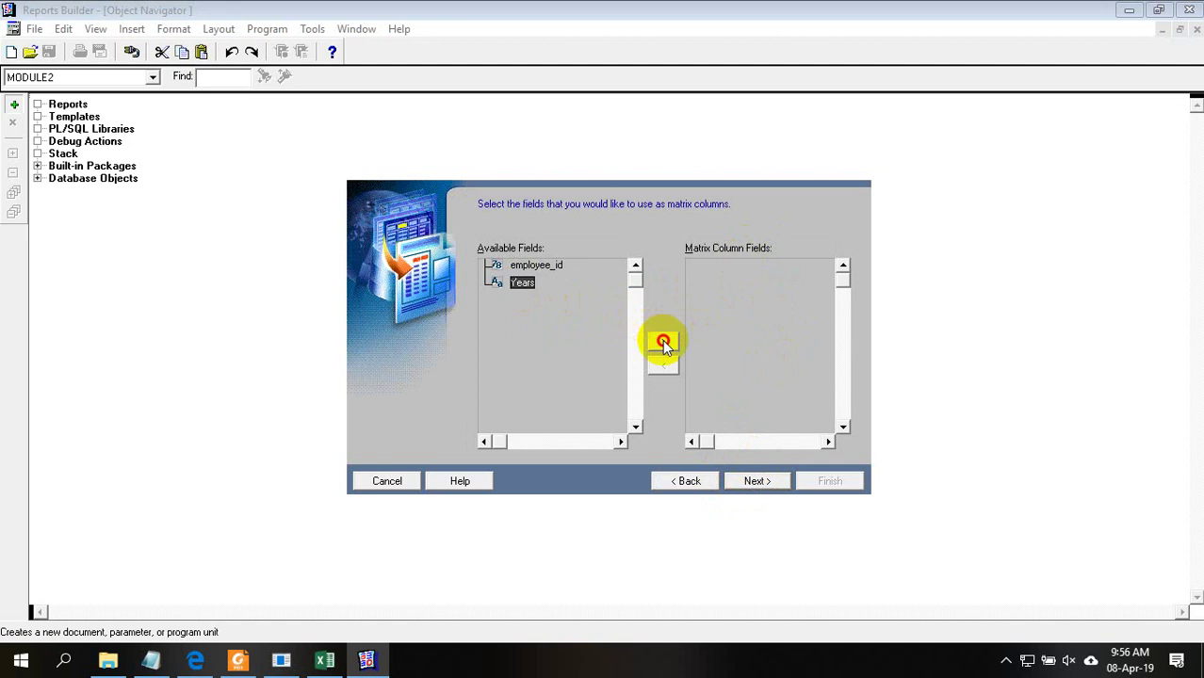
pyautogui.click(663, 342)
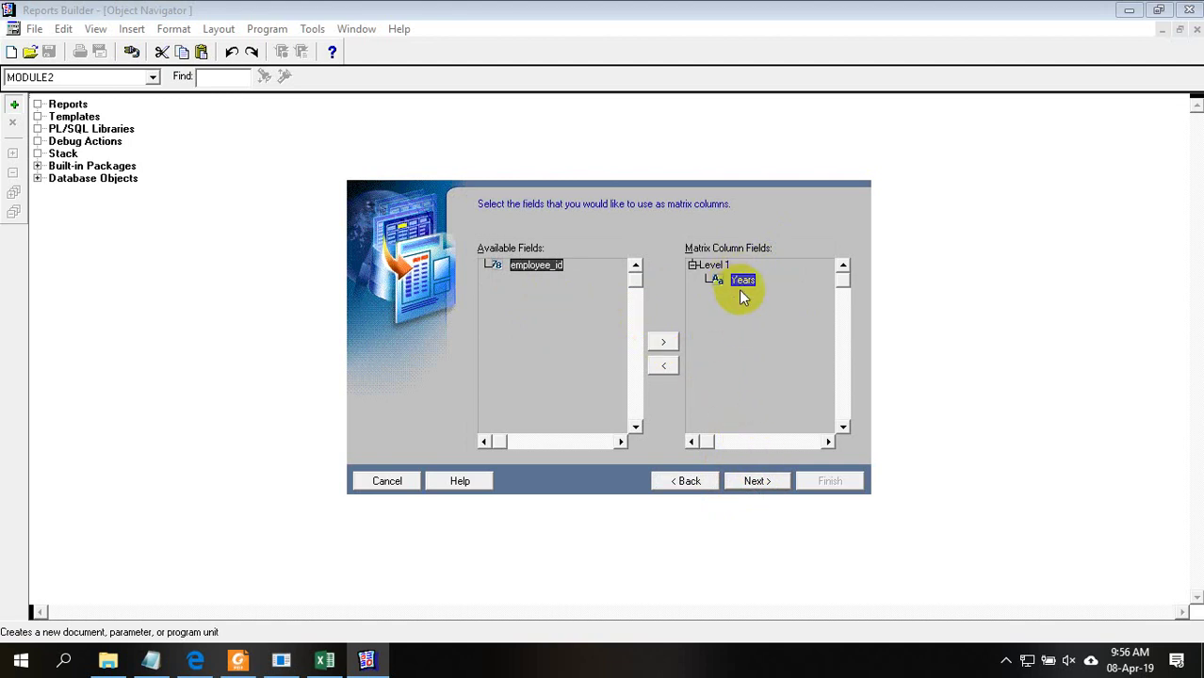
pyautogui.click(758, 482)
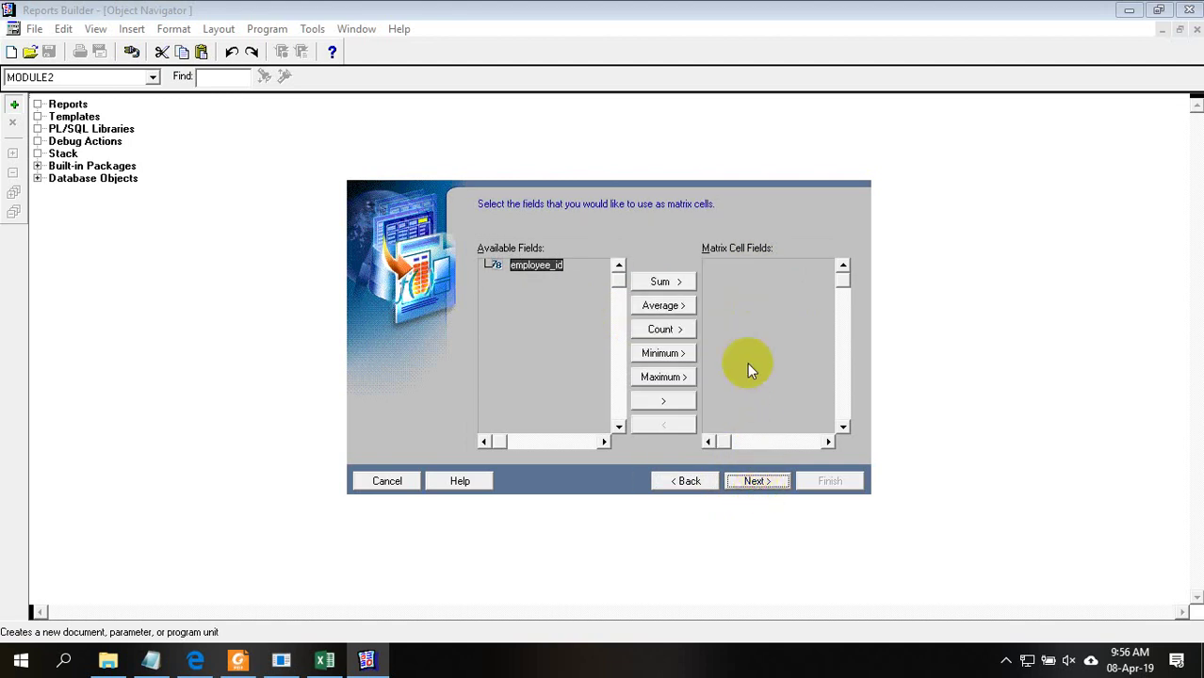
pyautogui.click(325, 661)
pyautogui.click(388, 294)
pyautogui.write('0')
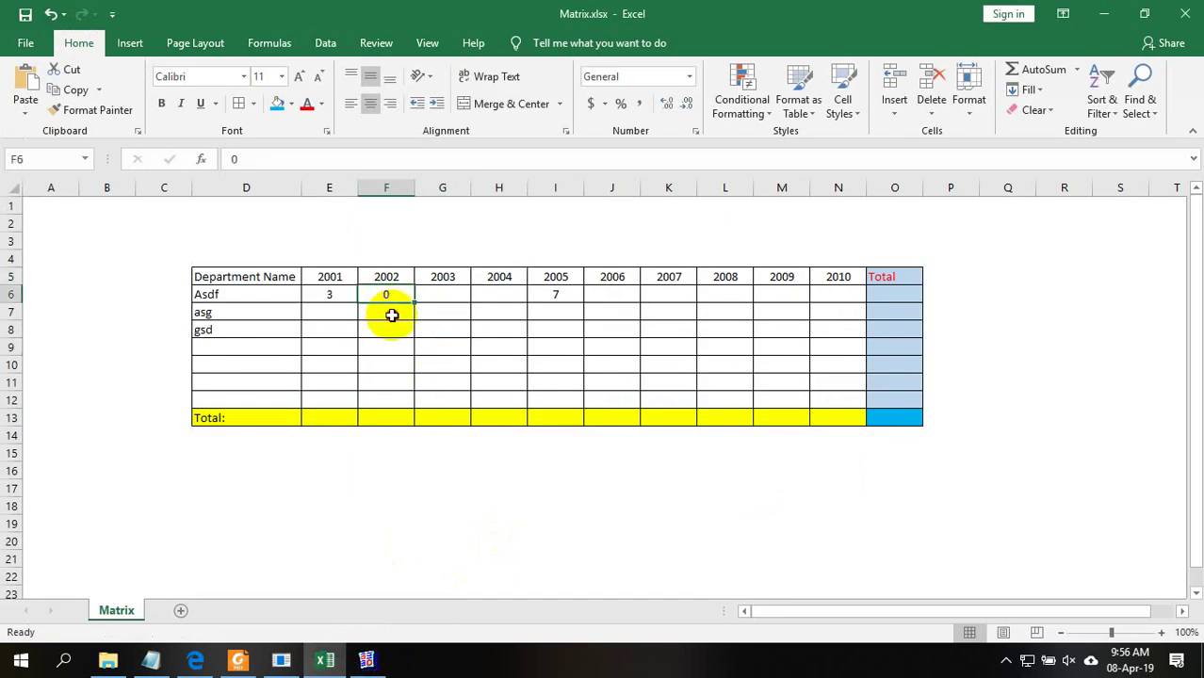
pyautogui.press('Return')
pyautogui.click(499, 363)
pyautogui.click(1063, 13)
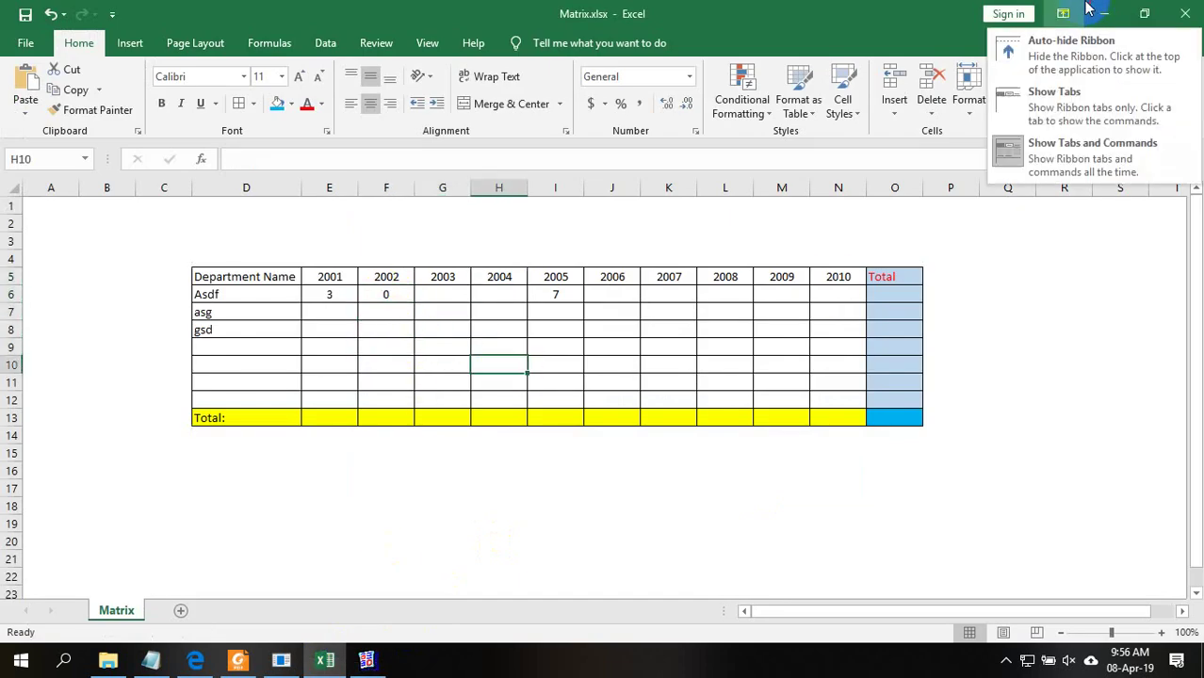
pyautogui.click(1103, 14)
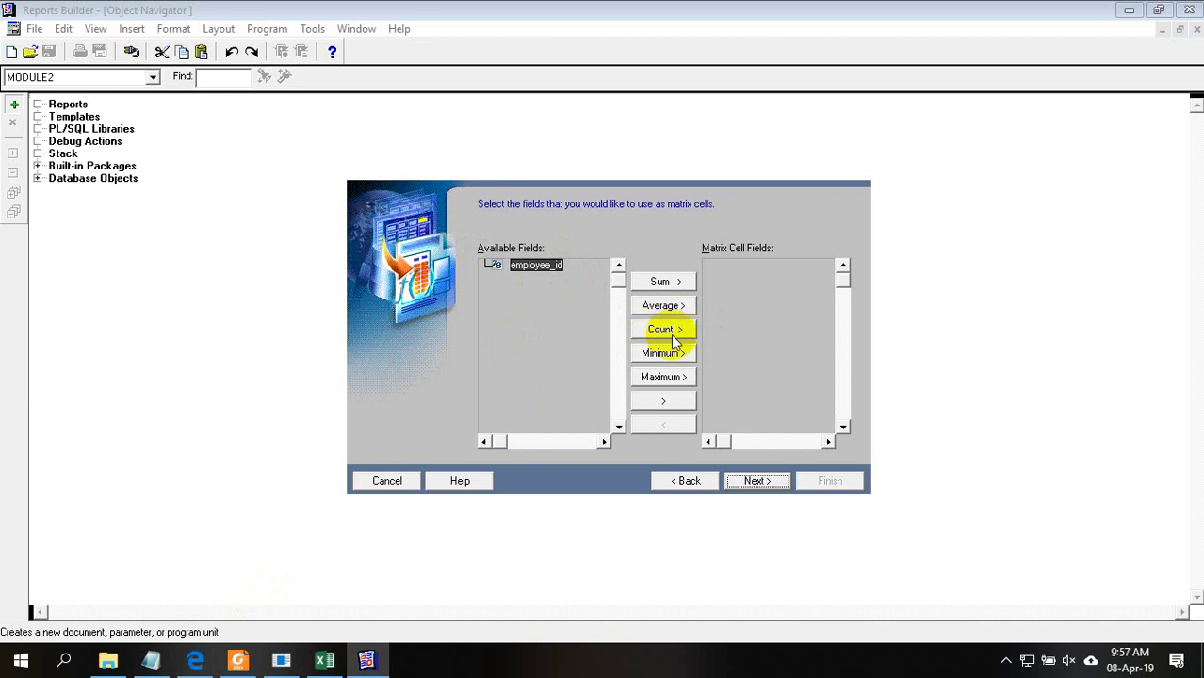
# Add Count(employee_id) as the matrix cell field, checking the query in Notepad
pyautogui.click(667, 334)
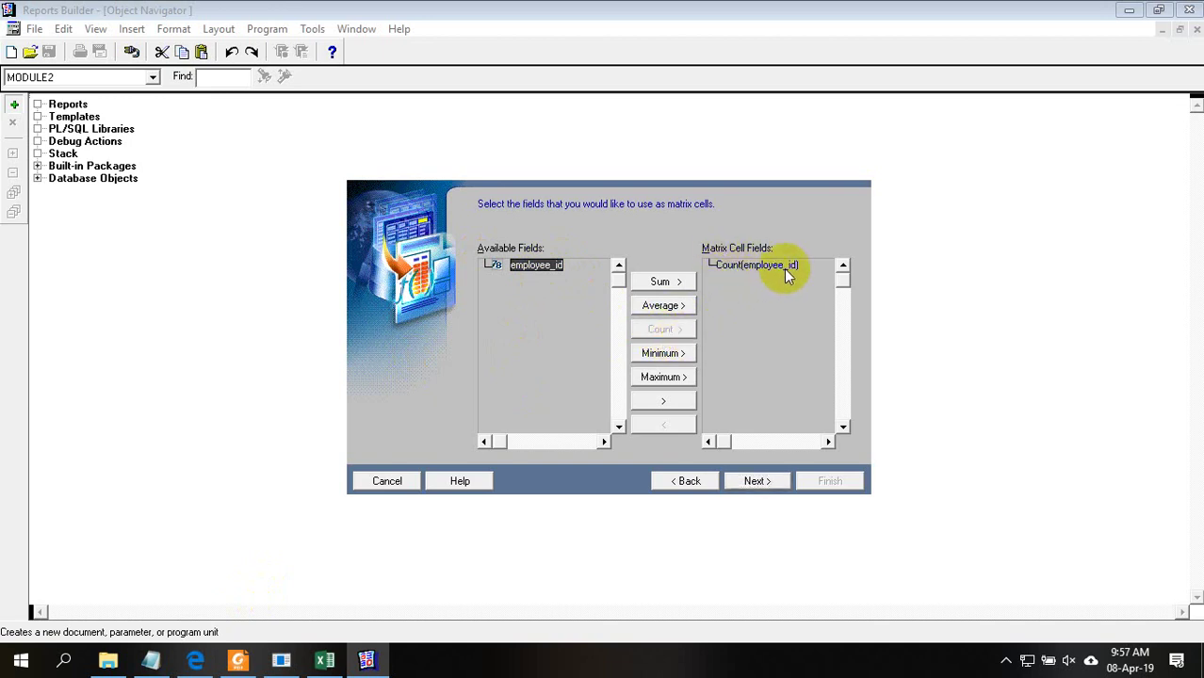
pyautogui.click(151, 659)
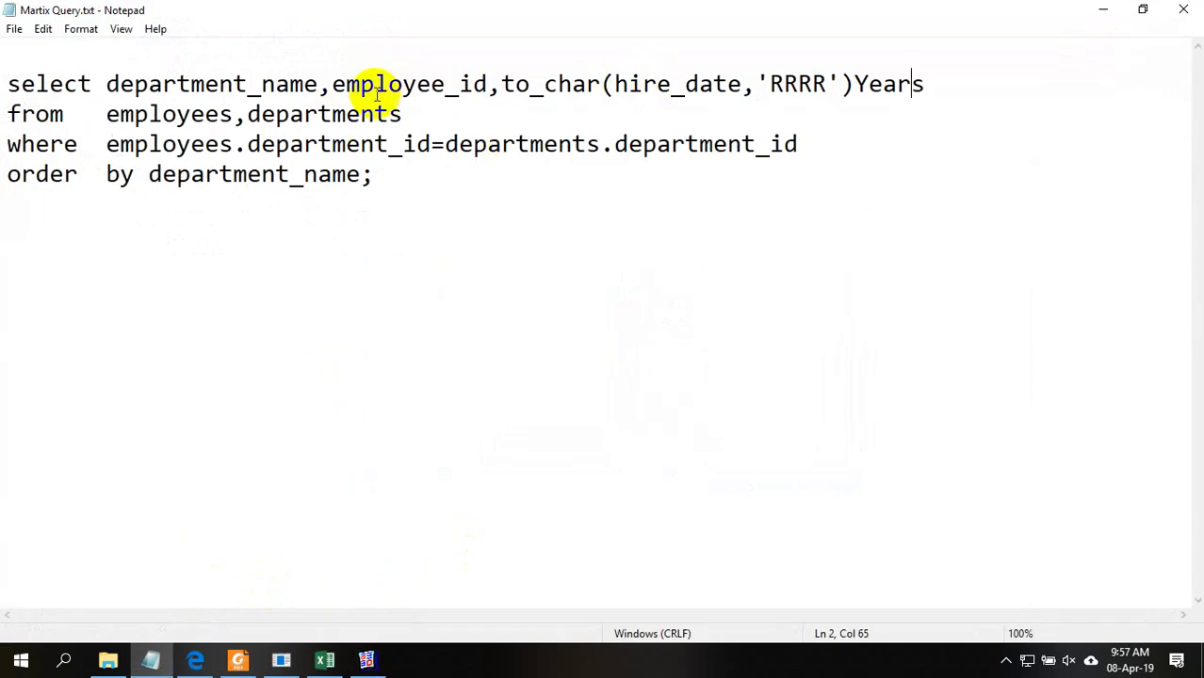
pyautogui.click(361, 84)
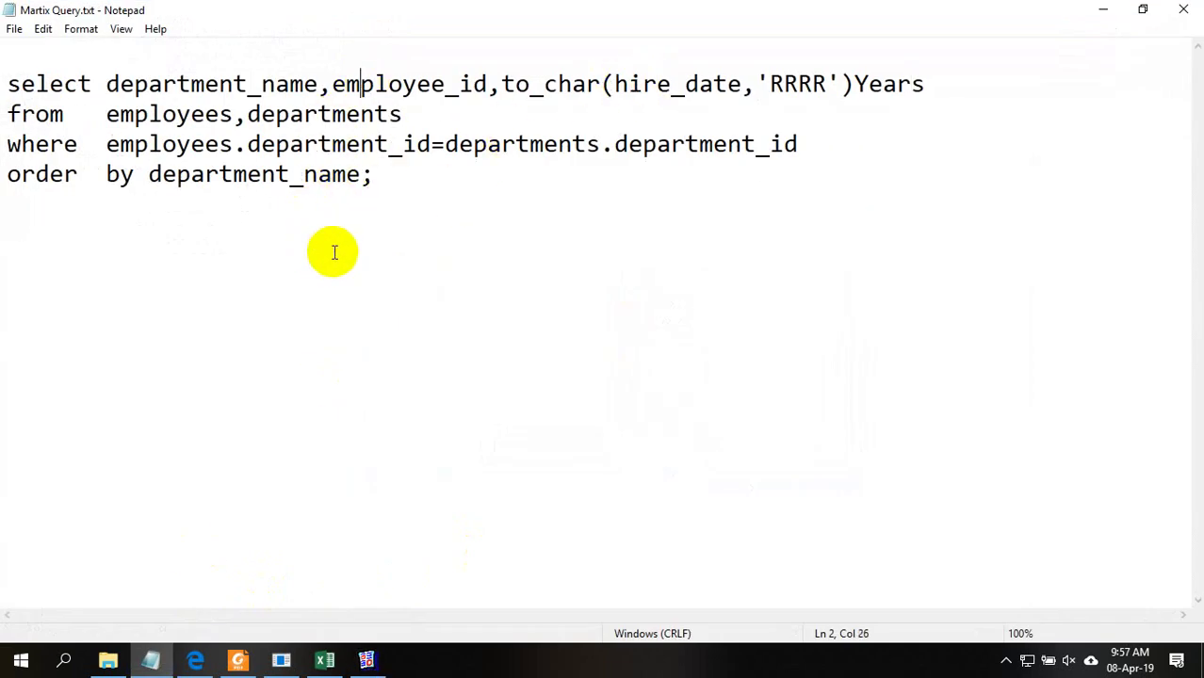
pyautogui.click(1102, 11)
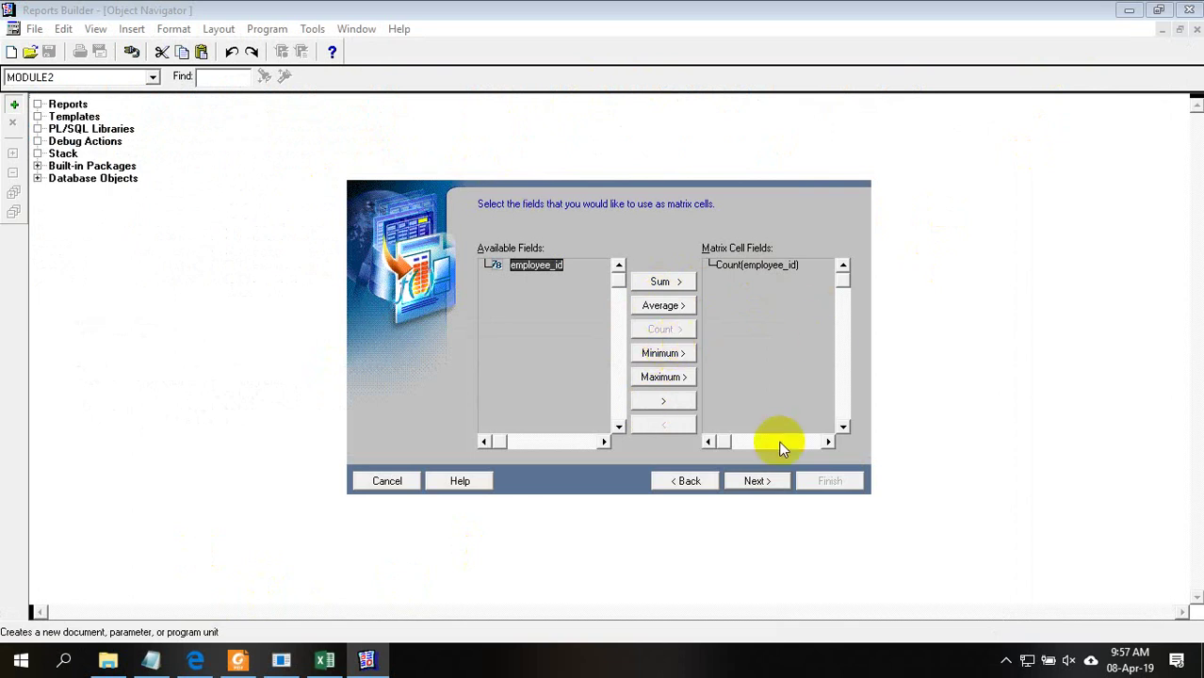
pyautogui.click(760, 483)
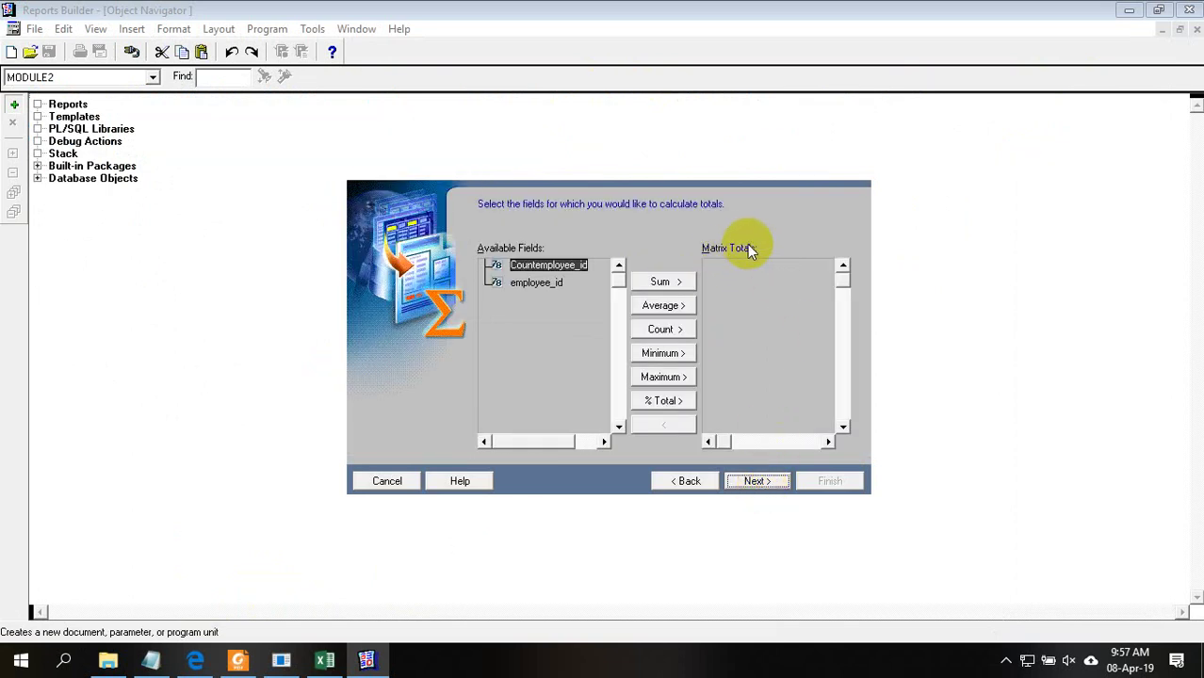
pyautogui.click(325, 660)
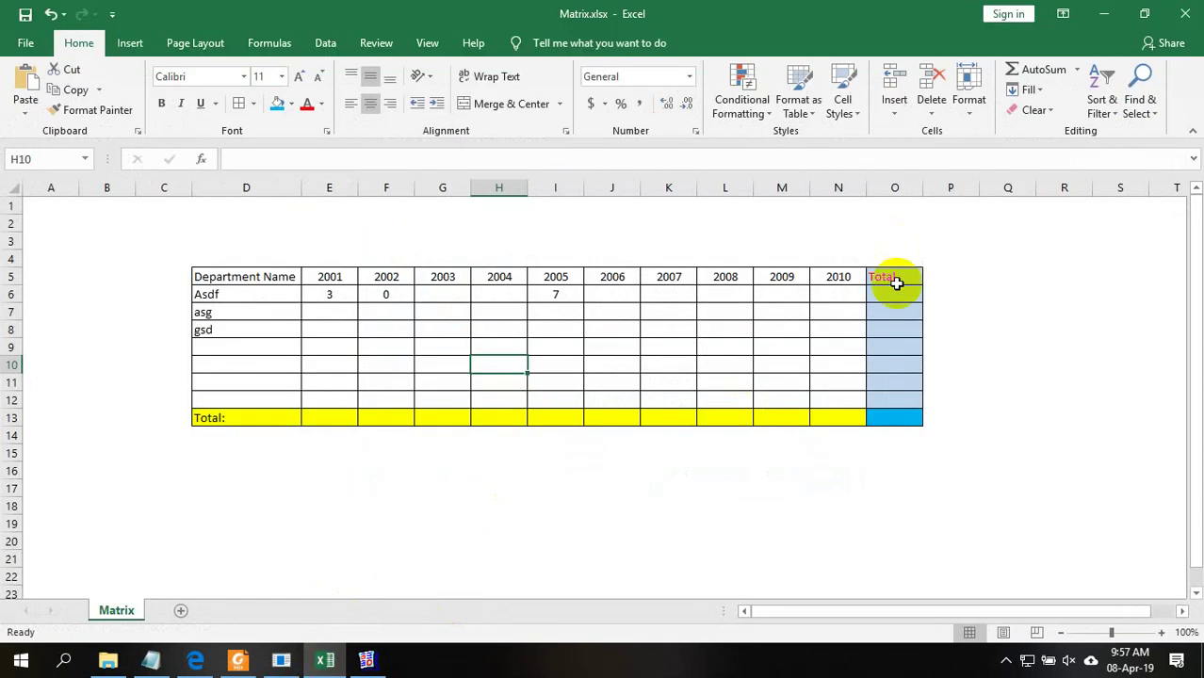
pyautogui.click(781, 429)
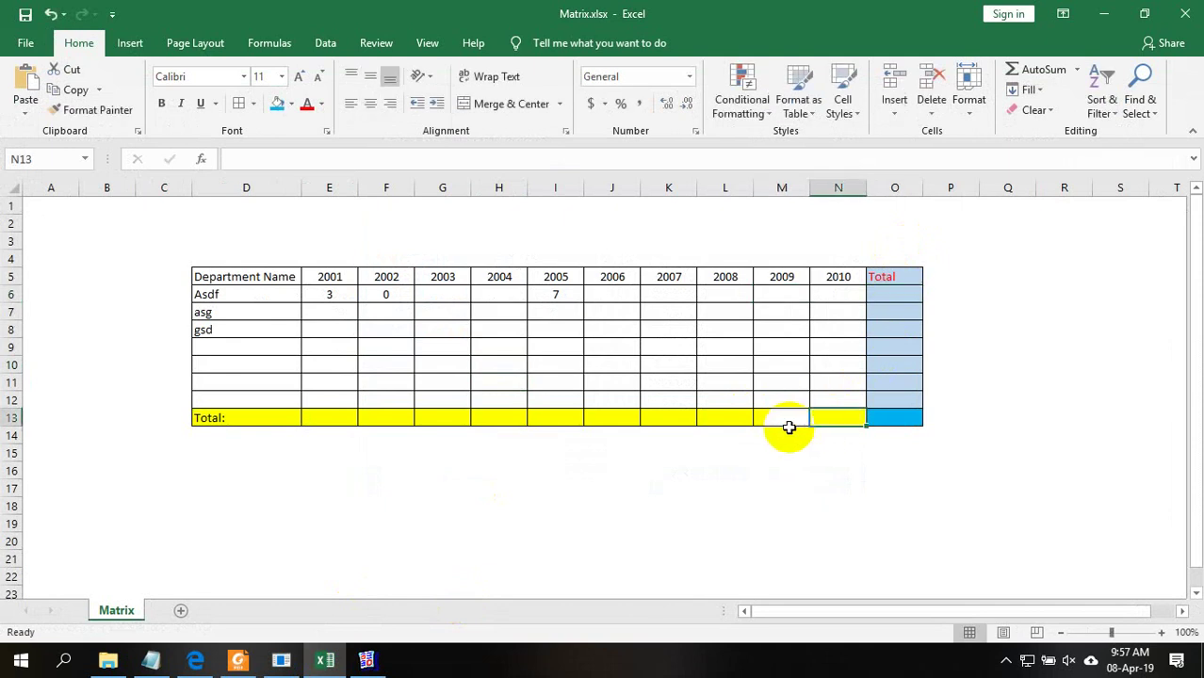
pyautogui.click(895, 297)
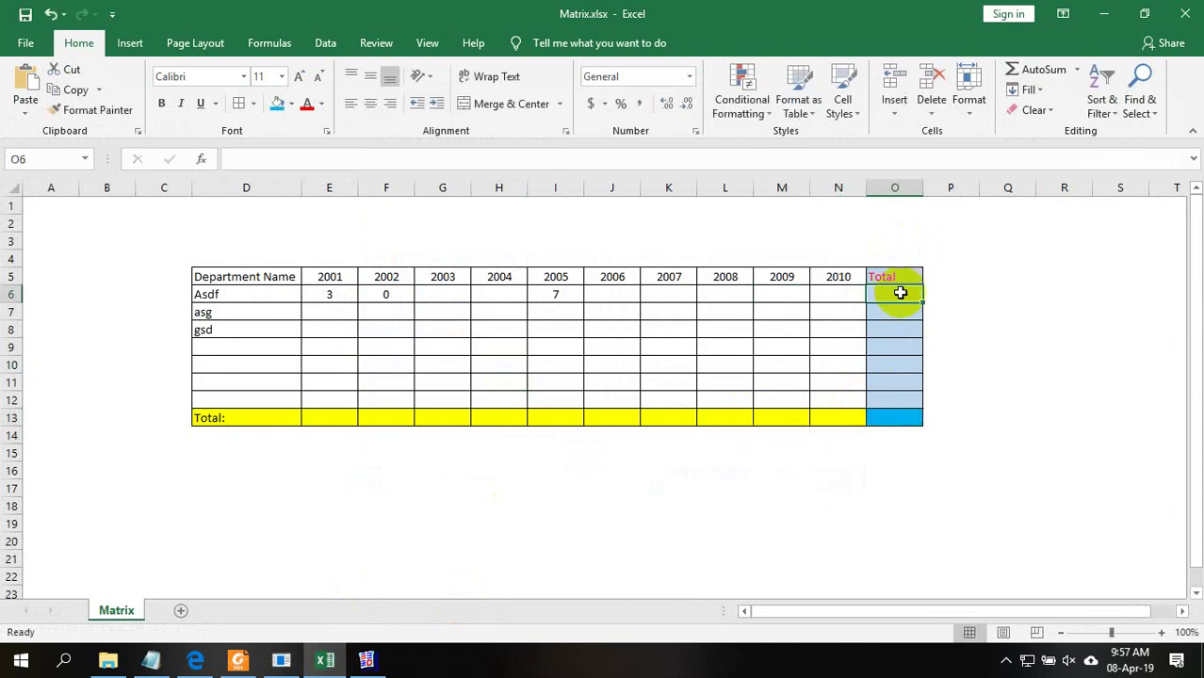
pyautogui.click(911, 335)
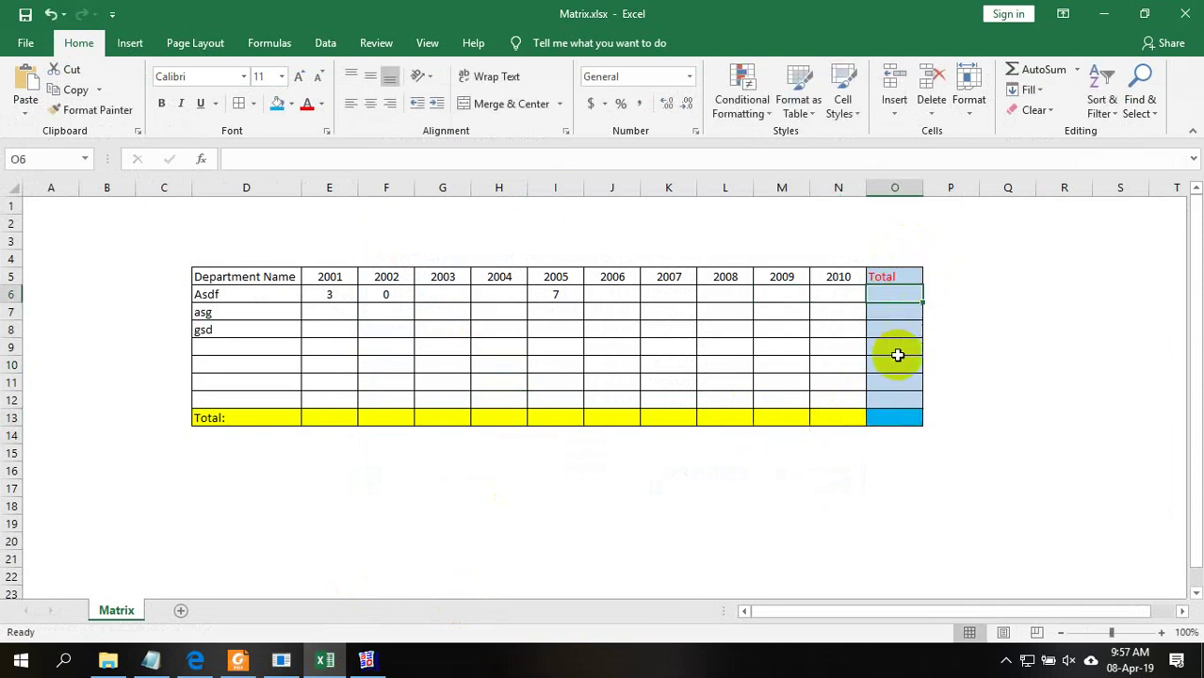
pyautogui.moveTo(903, 351); pyautogui.dragTo(895, 367)
pyautogui.click(835, 414)
pyautogui.click(900, 377)
pyautogui.click(903, 294)
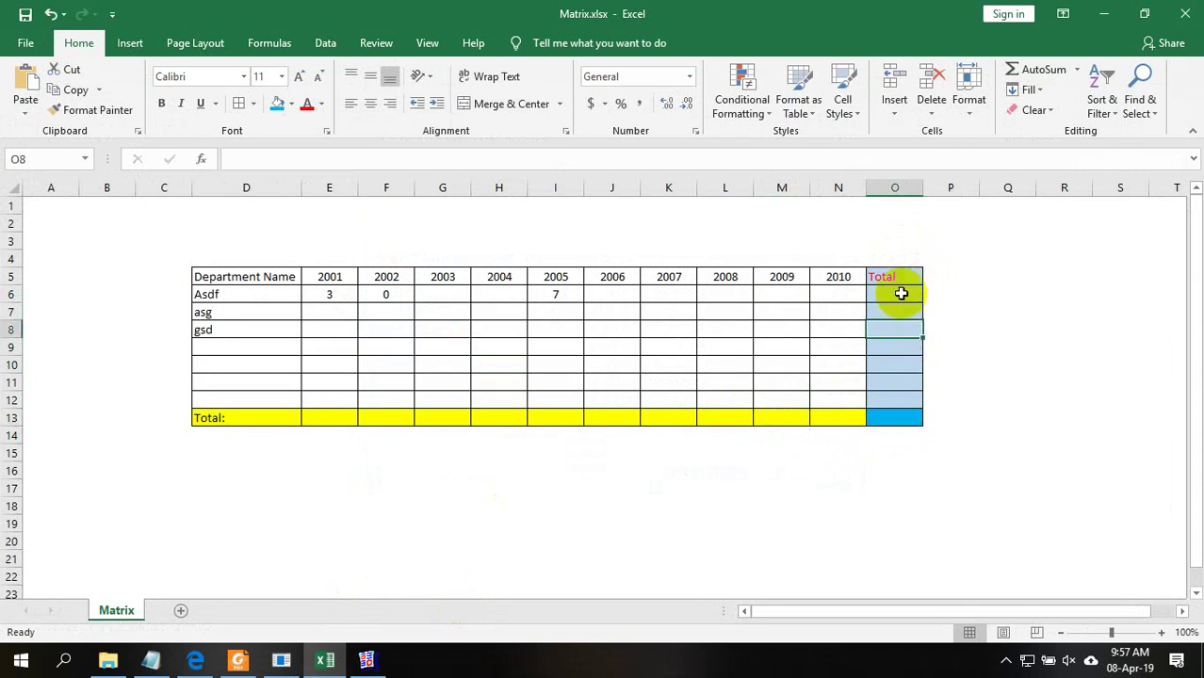
pyautogui.click(906, 349)
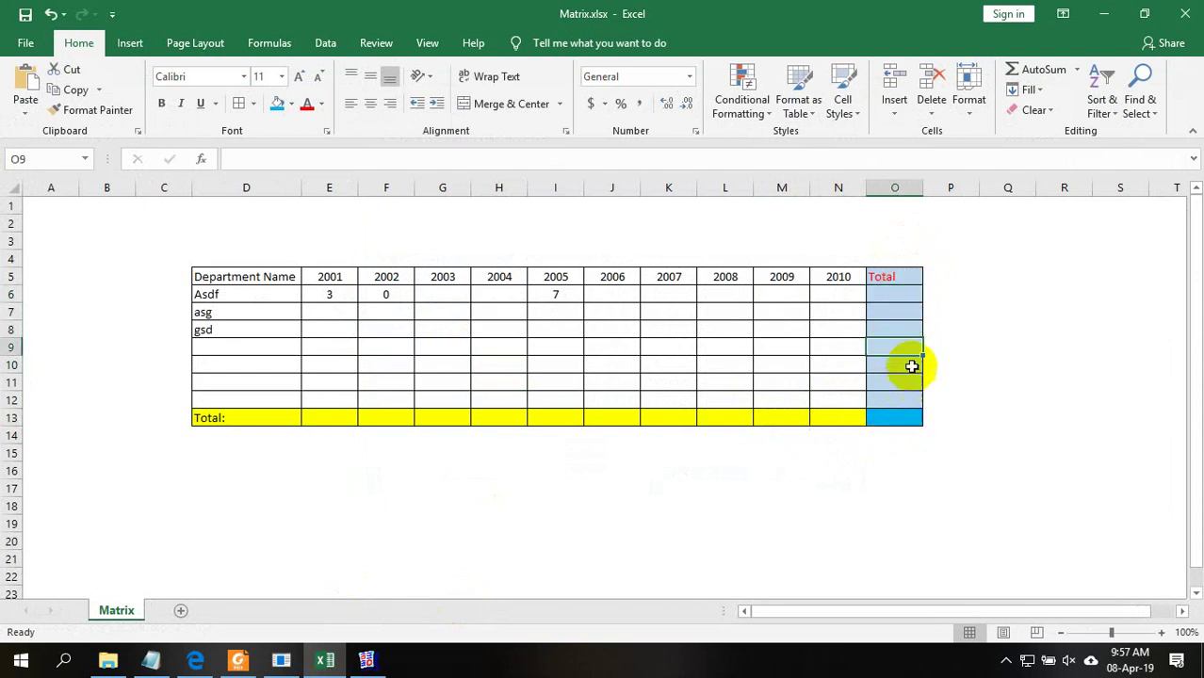
pyautogui.click(1119, 13)
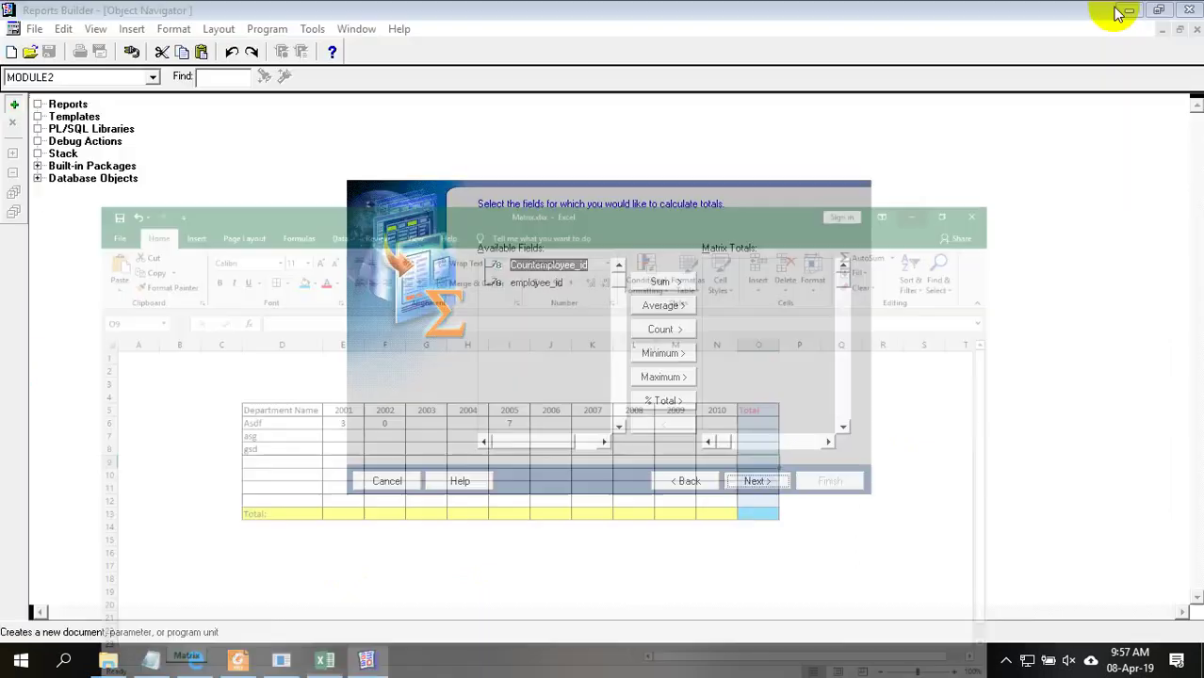
pyautogui.click(535, 282)
pyautogui.click(560, 267)
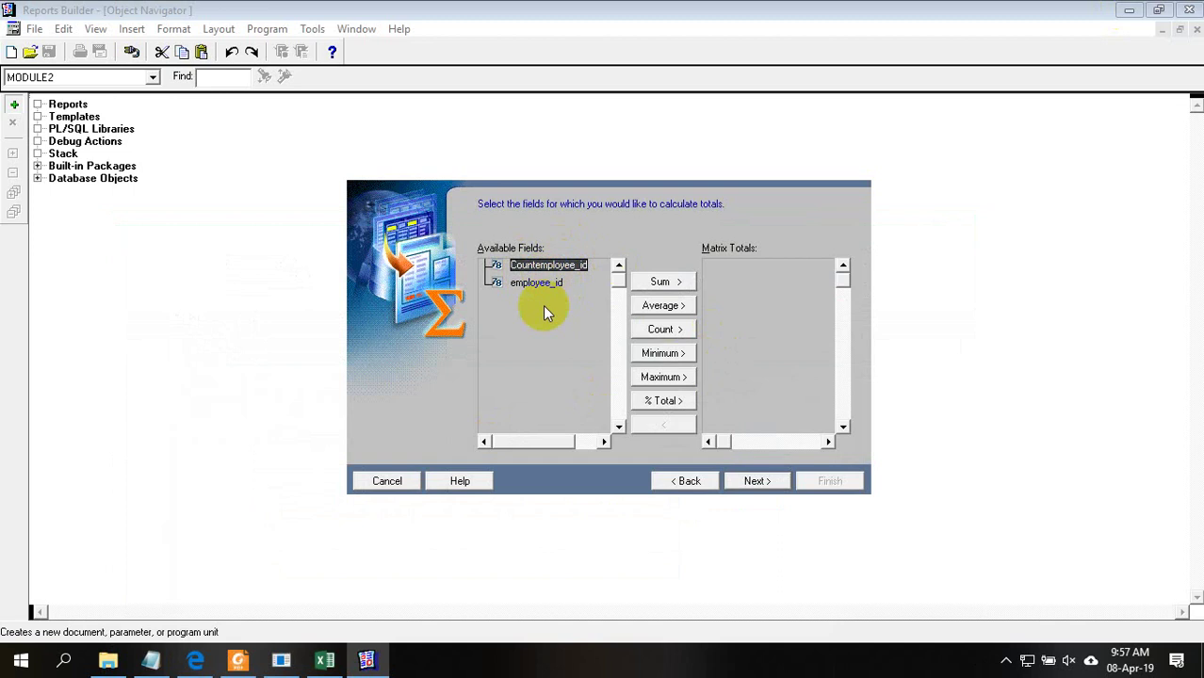
pyautogui.click(697, 481)
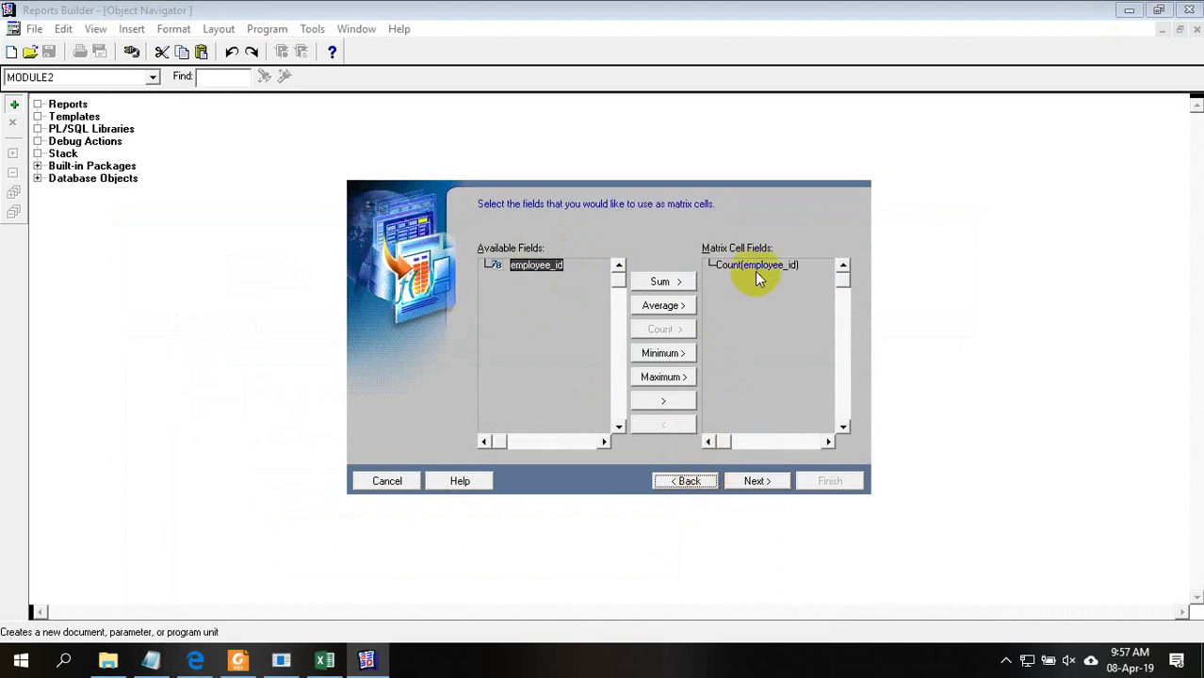
pyautogui.click(544, 273)
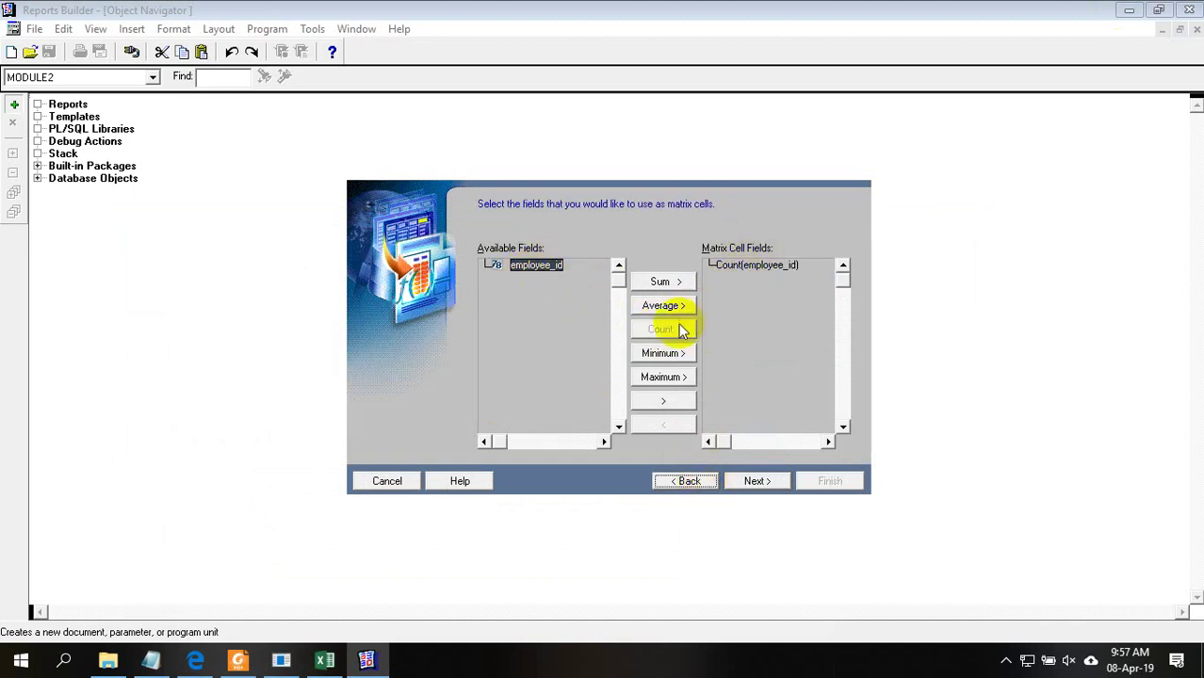
pyautogui.click(738, 268)
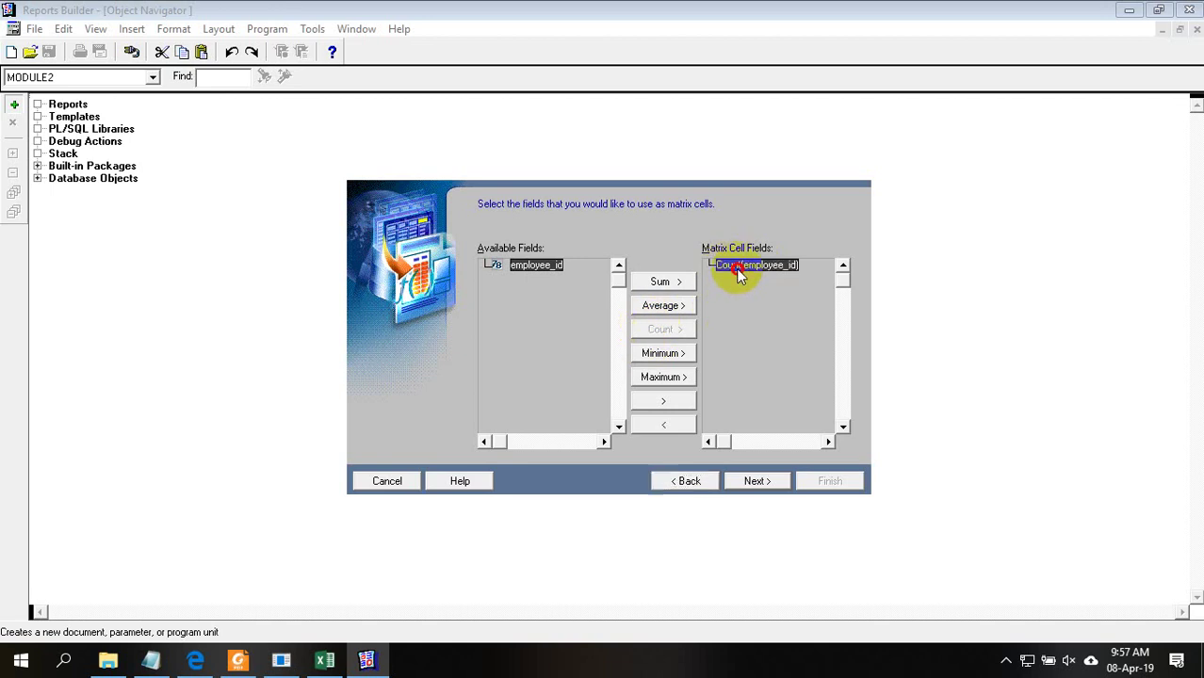
pyautogui.click(754, 481)
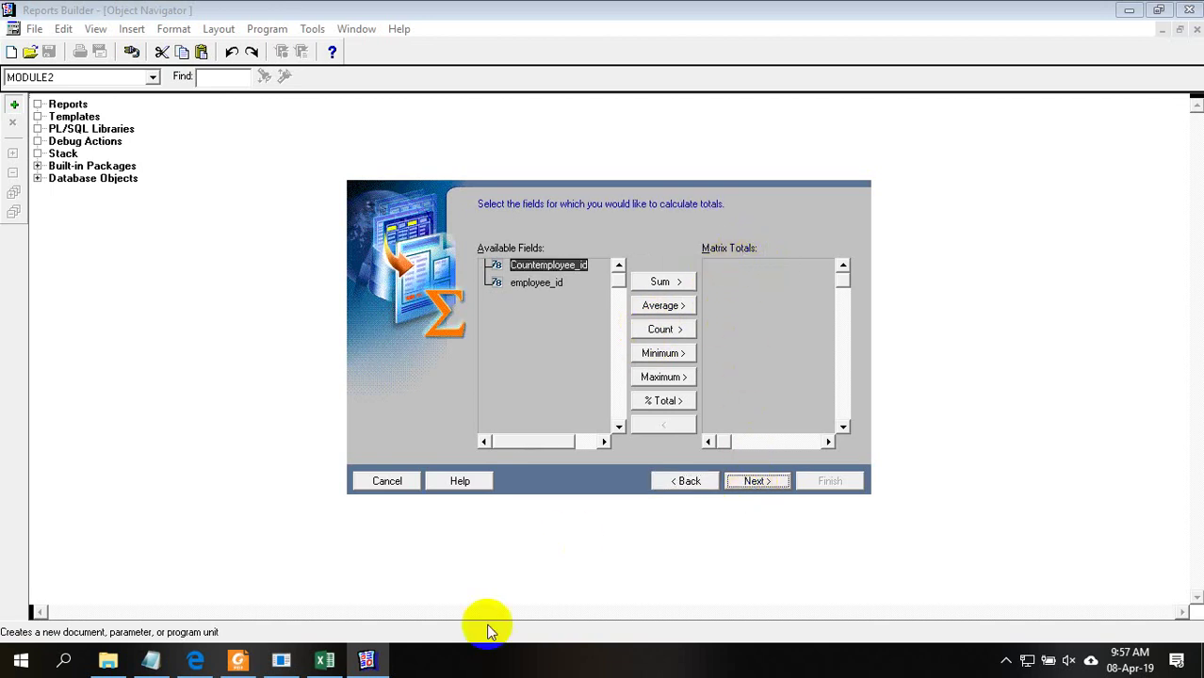
pyautogui.click(325, 660)
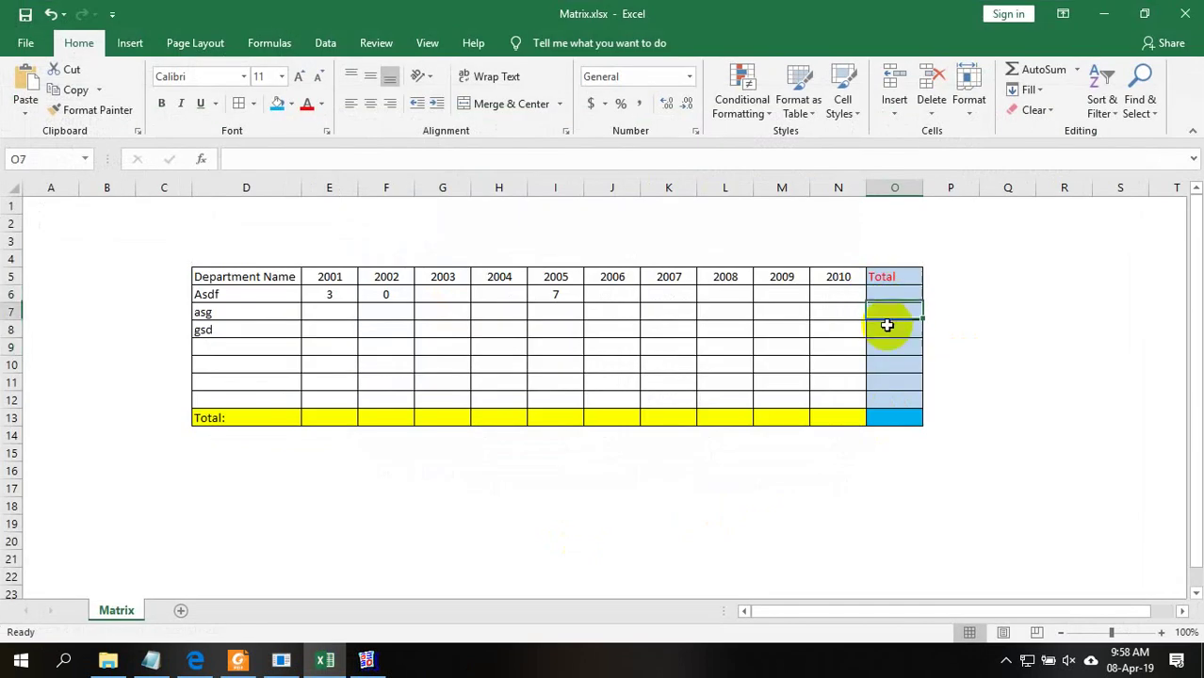
pyautogui.click(838, 432)
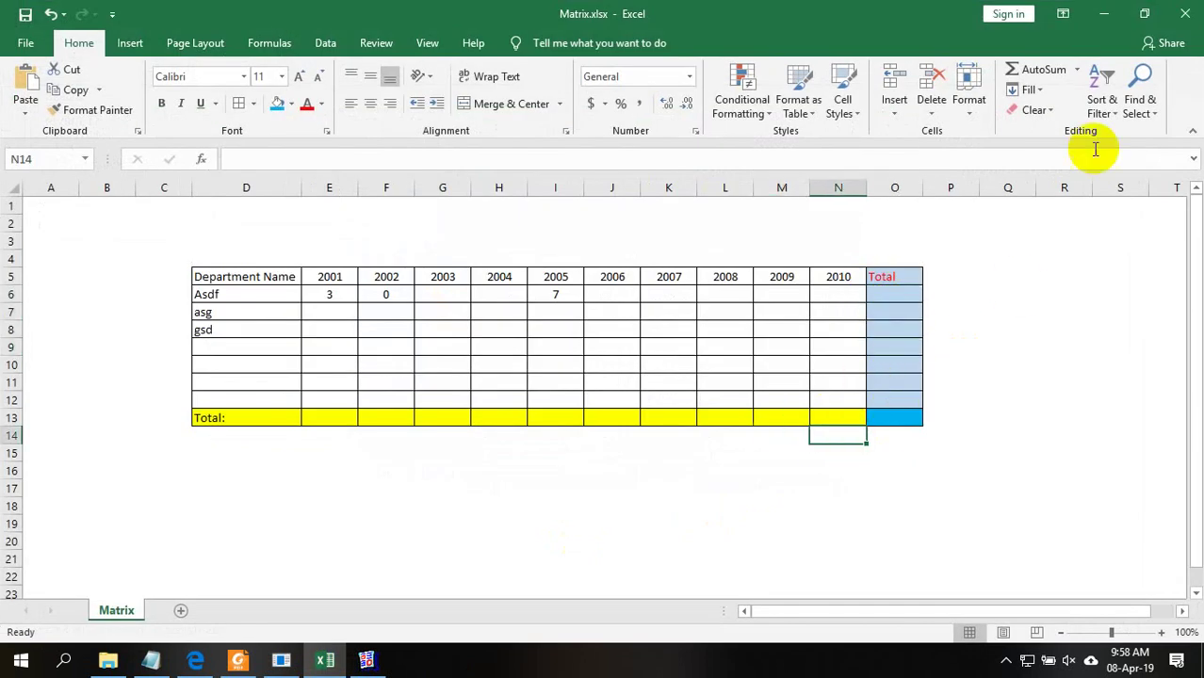
pyautogui.click(1107, 13)
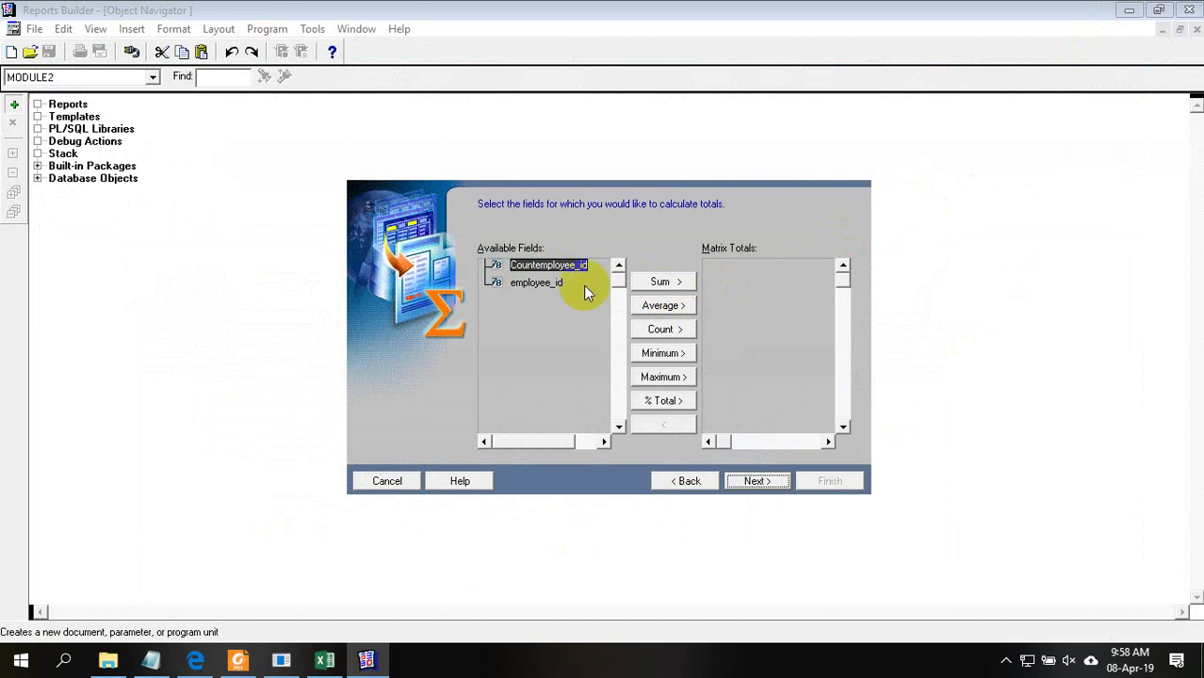
pyautogui.click(551, 282)
pyautogui.click(554, 266)
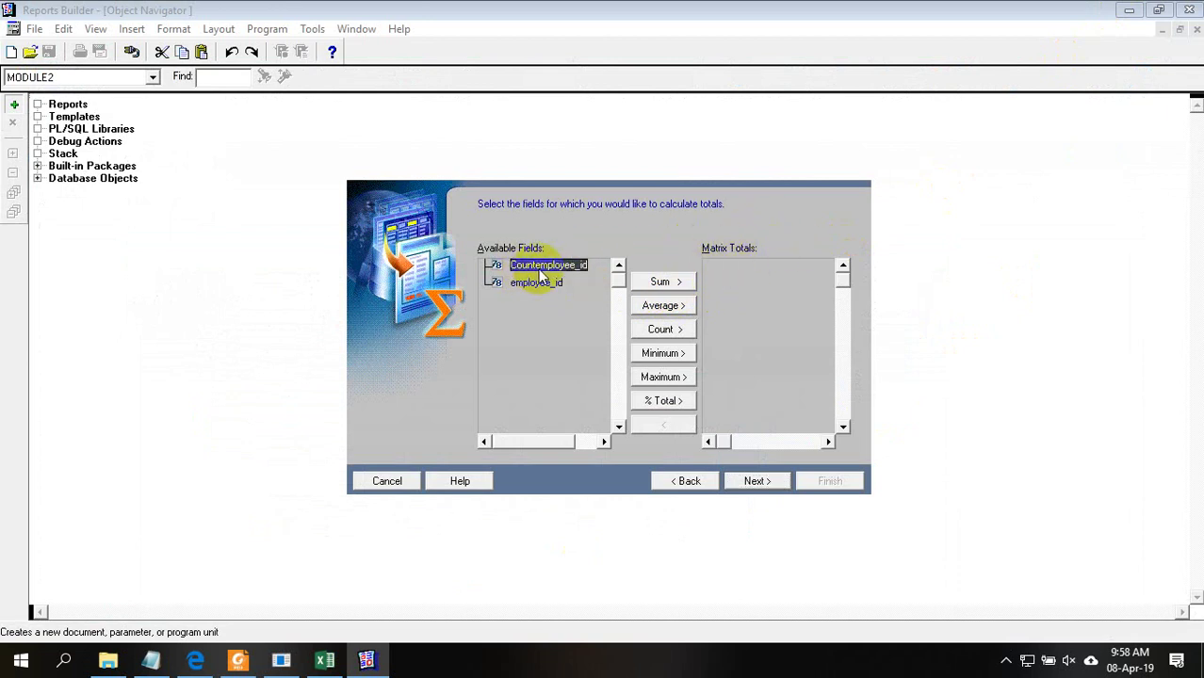
# Add a Sum total of Countemployee_id, keep default labels, and choose no template
pyautogui.click(662, 282)
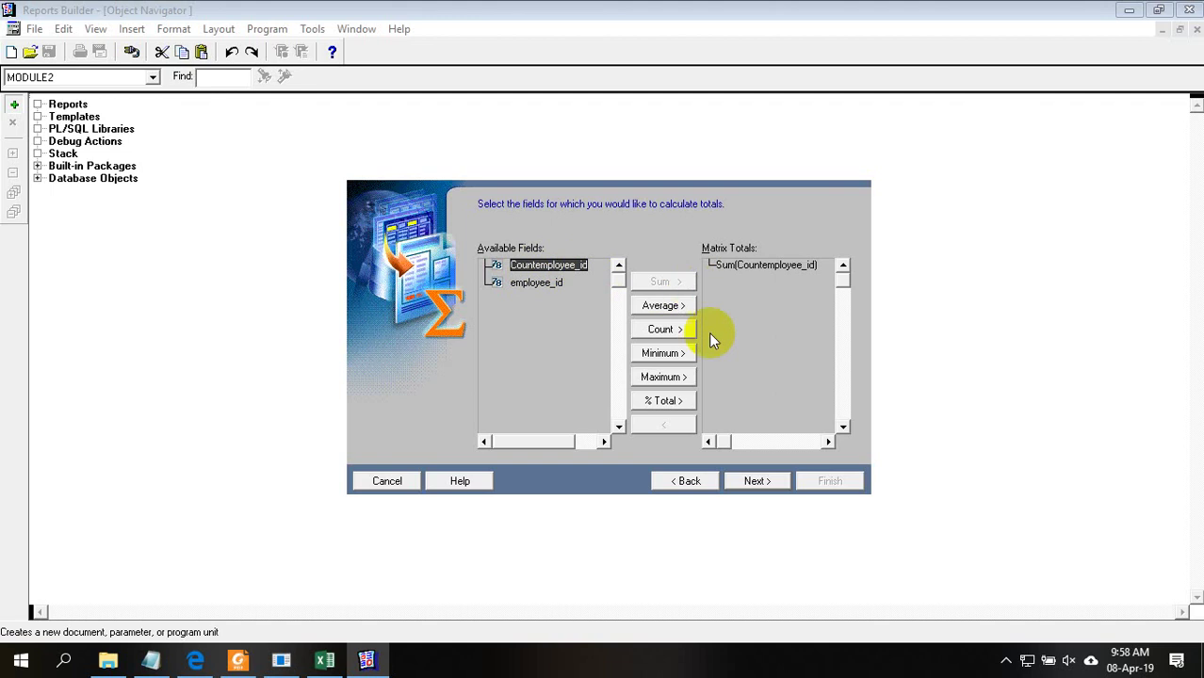
pyautogui.click(753, 481)
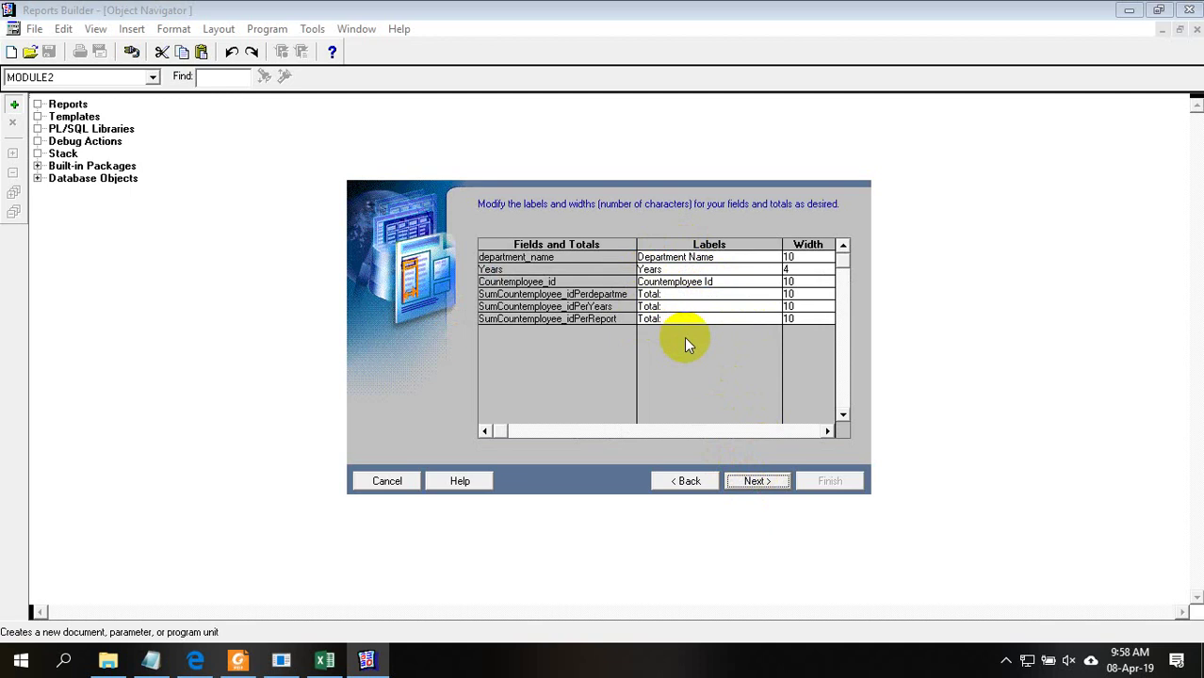
pyautogui.click(749, 481)
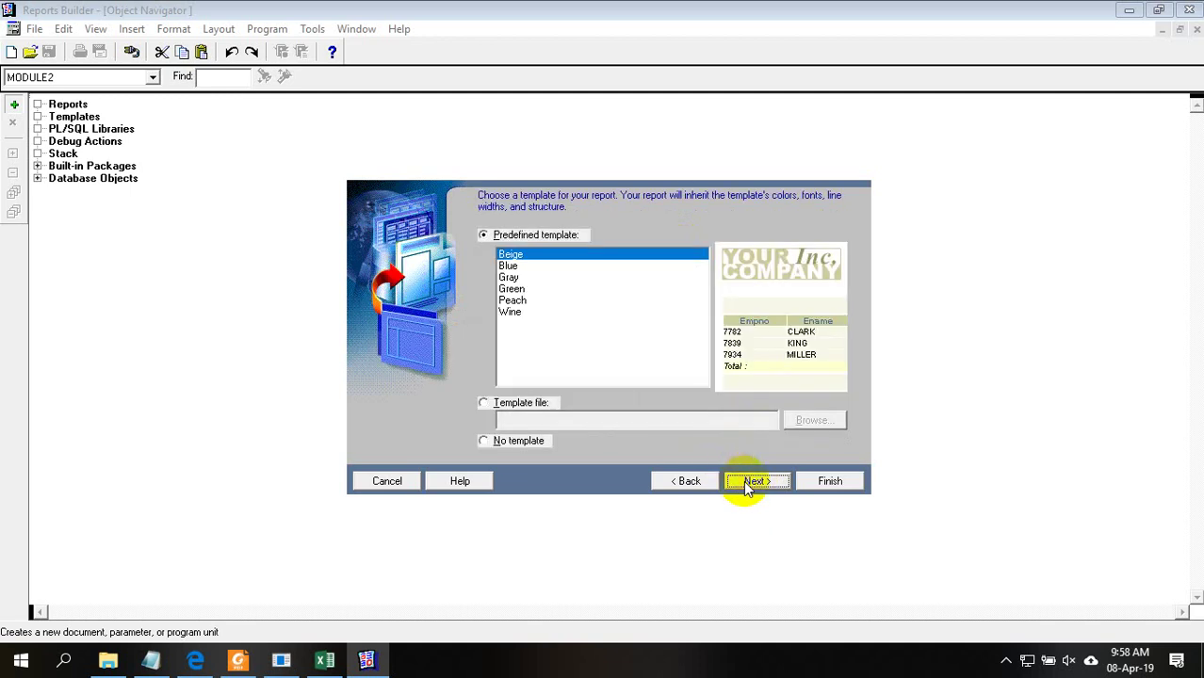
pyautogui.click(519, 441)
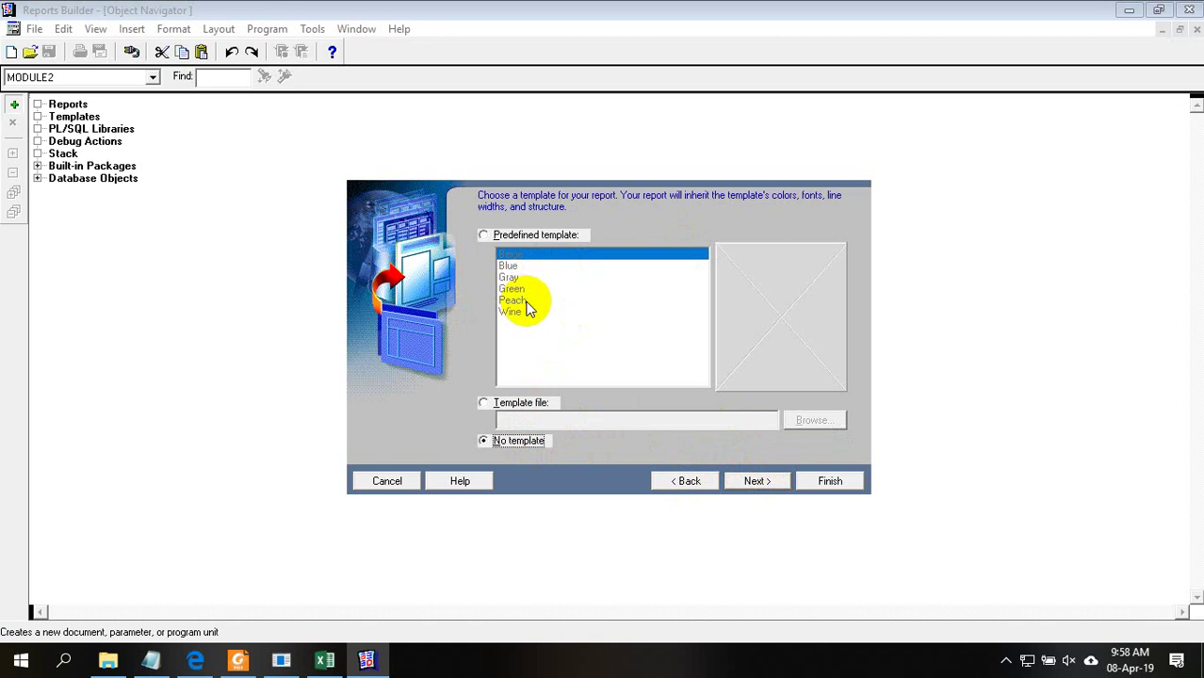
pyautogui.click(754, 481)
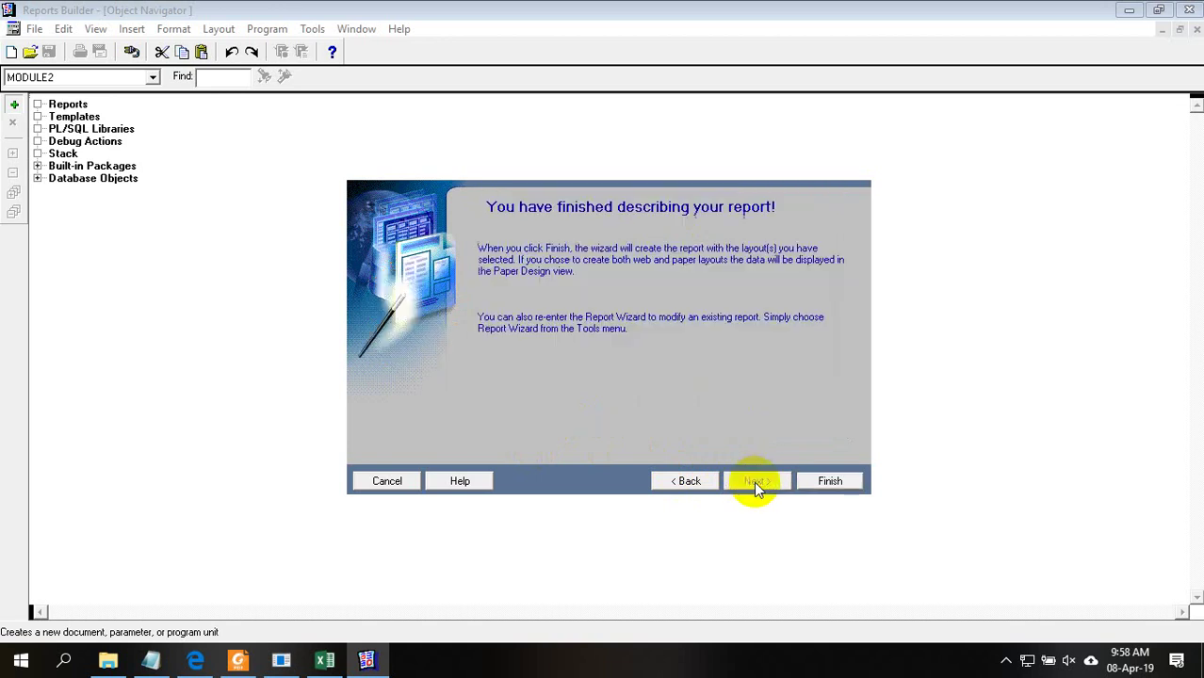
# Finish the Report Wizard to generate the department-by-year matrix with yearly totals 1, 7, 6, 10
pyautogui.click(823, 482)
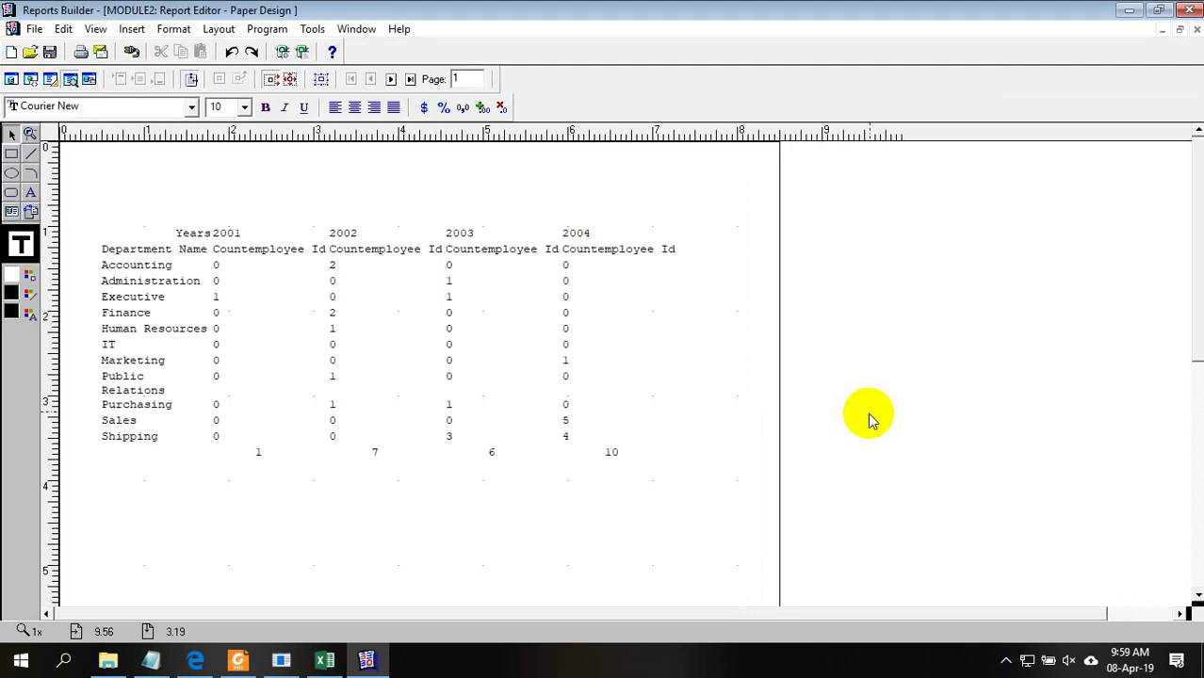
# Begin saving the report and browse to Project_R_DDD_38_M > Others > Report > HR
pyautogui.click(50, 53)
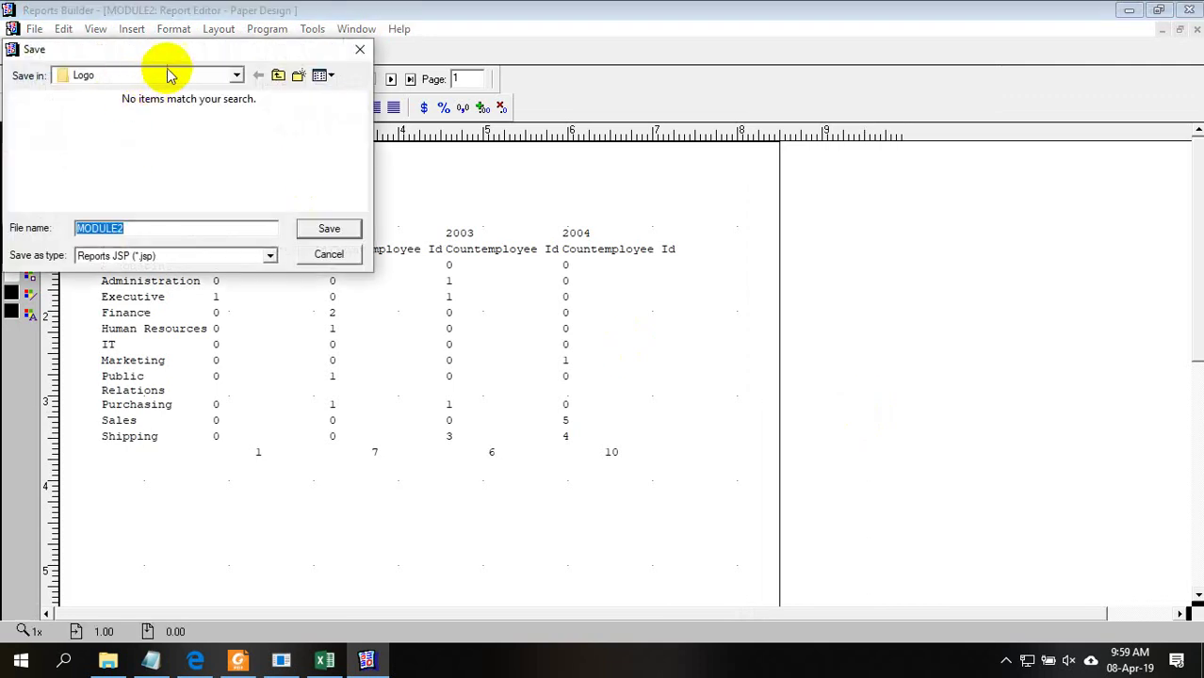
pyautogui.click(167, 75)
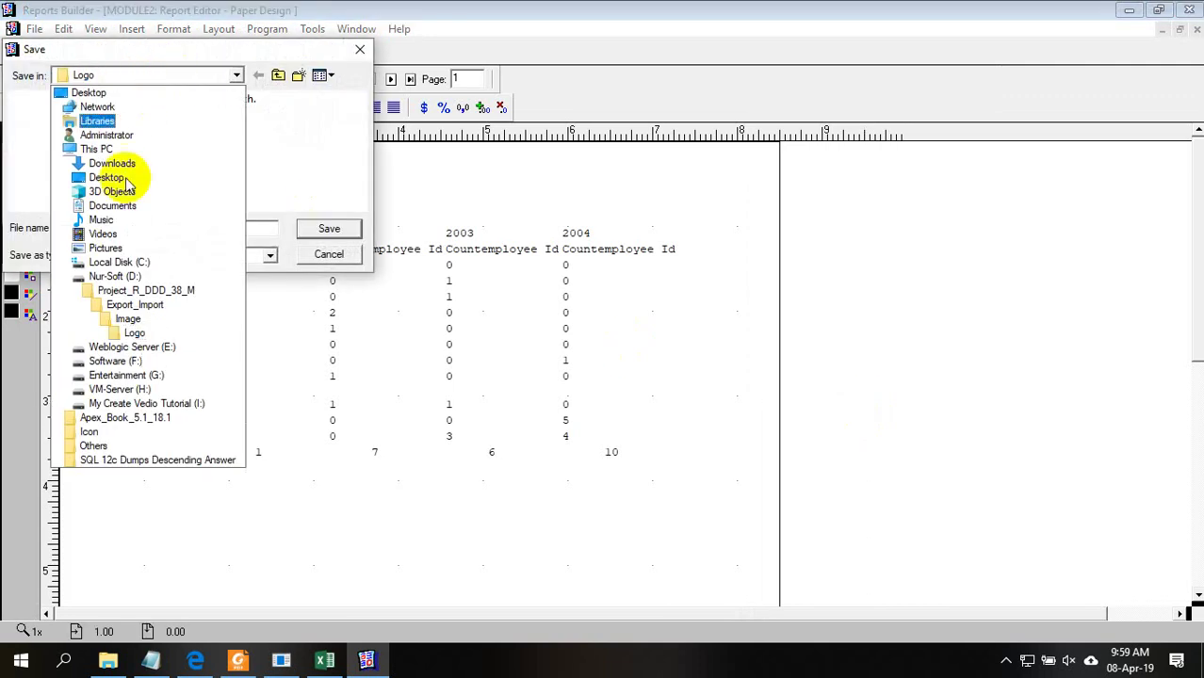
pyautogui.click(184, 292)
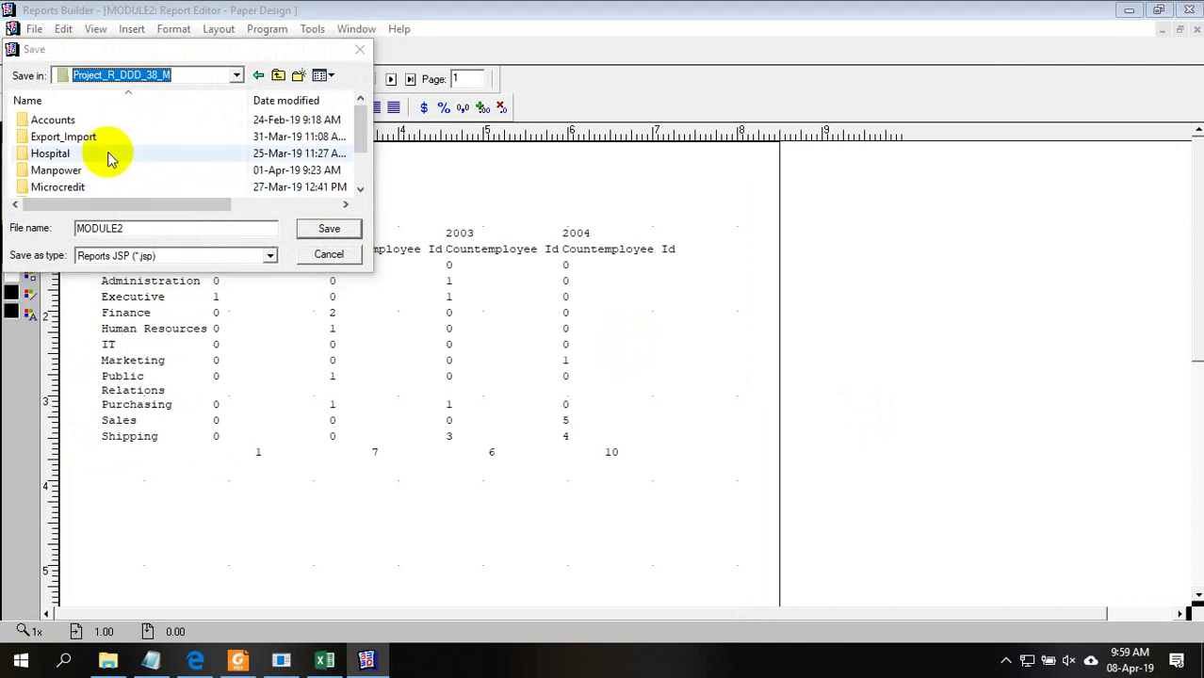
pyautogui.click(106, 155)
pyautogui.scroll(-1, 106, 161)
pyautogui.click(126, 174)
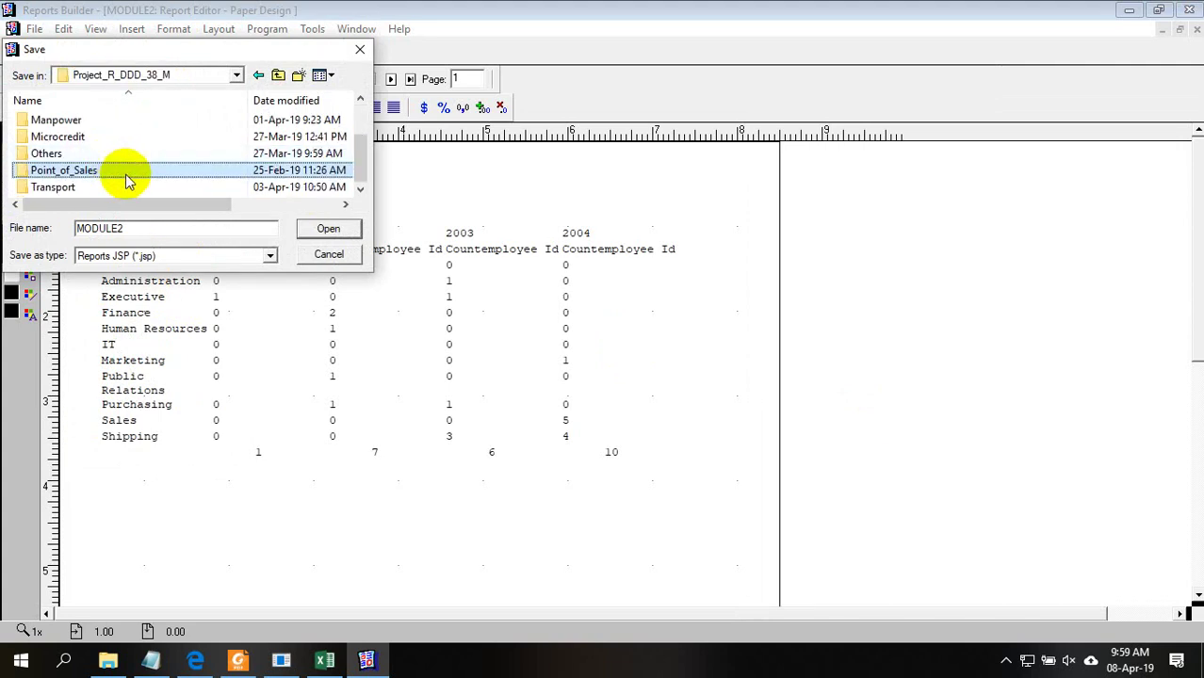
pyautogui.scroll(1, 151, 156)
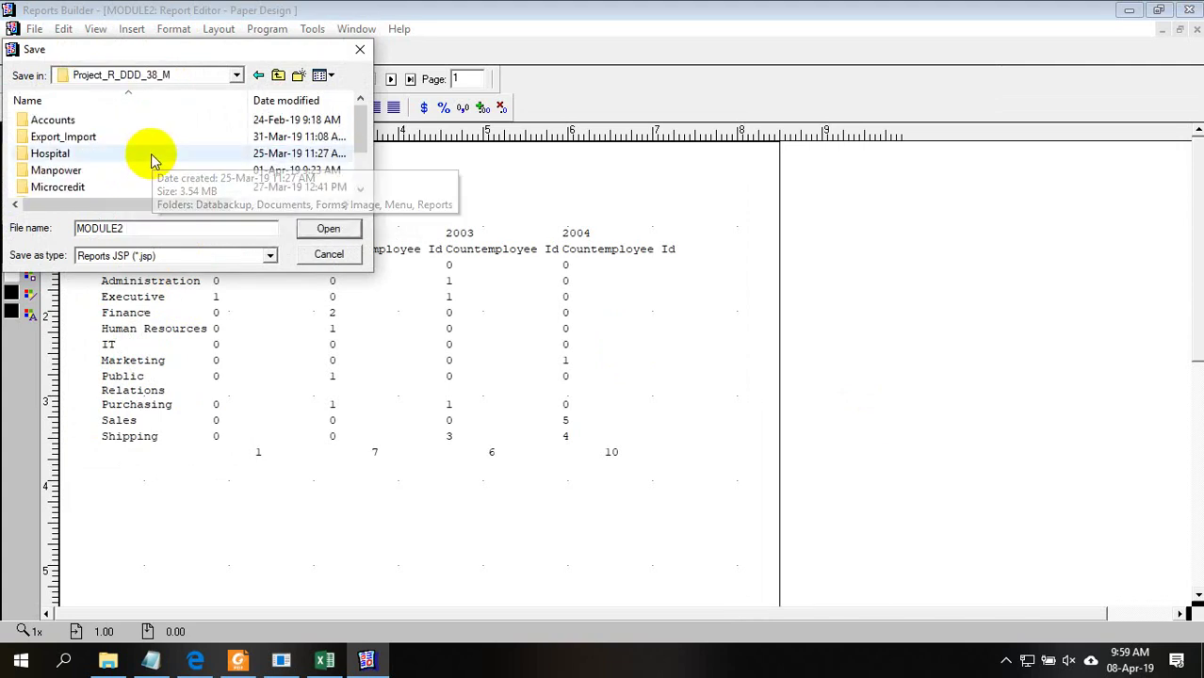
pyautogui.scroll(-1, 150, 155)
pyautogui.doubleClick(141, 155)
pyautogui.doubleClick(132, 122)
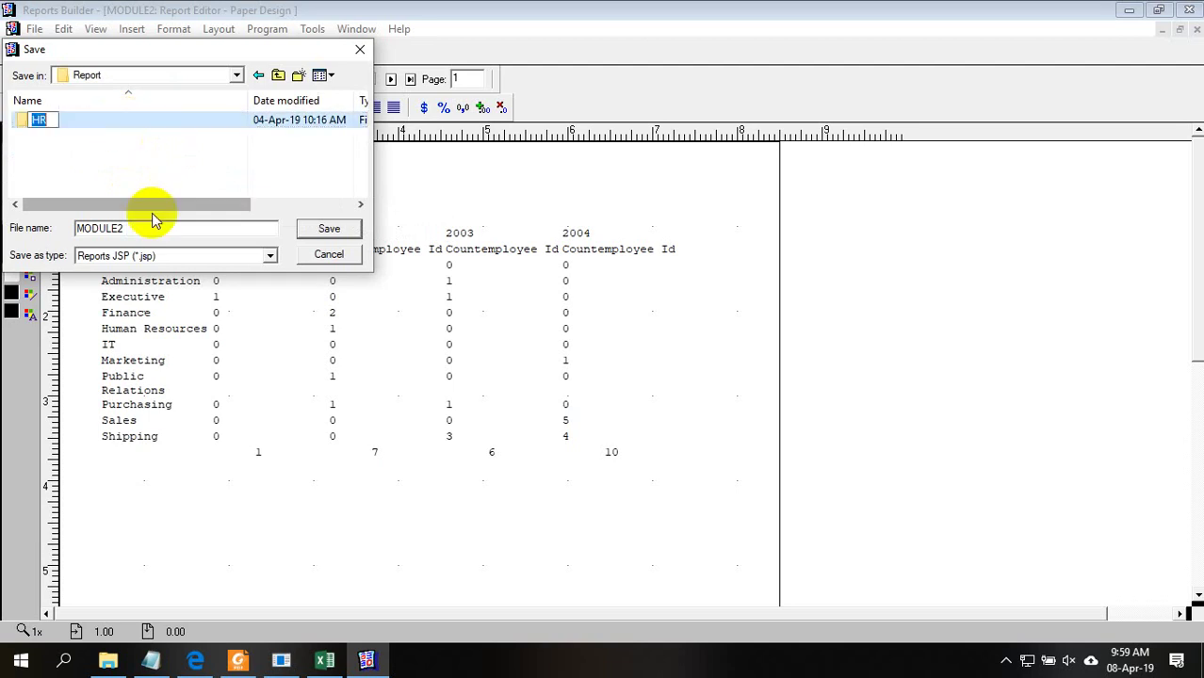
pyautogui.click(154, 127)
pyautogui.doubleClick(155, 125)
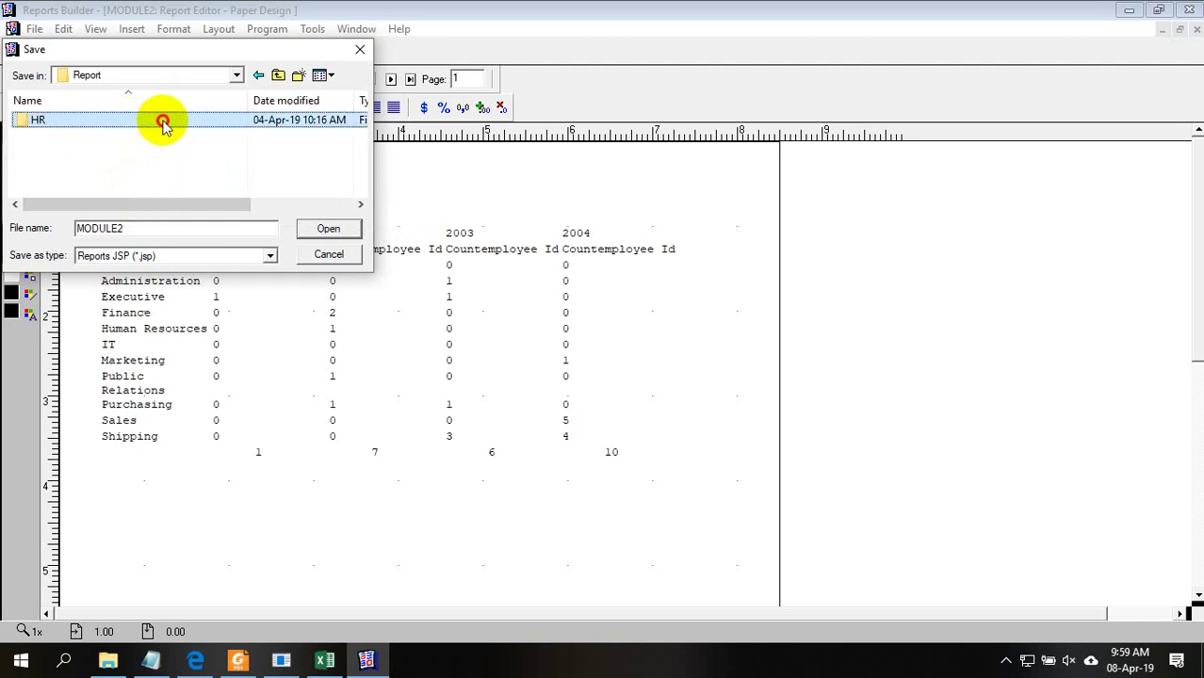
# Save it as Reports Binary (*.rdf) with the name HR_Matrix_1
pyautogui.click(201, 259)
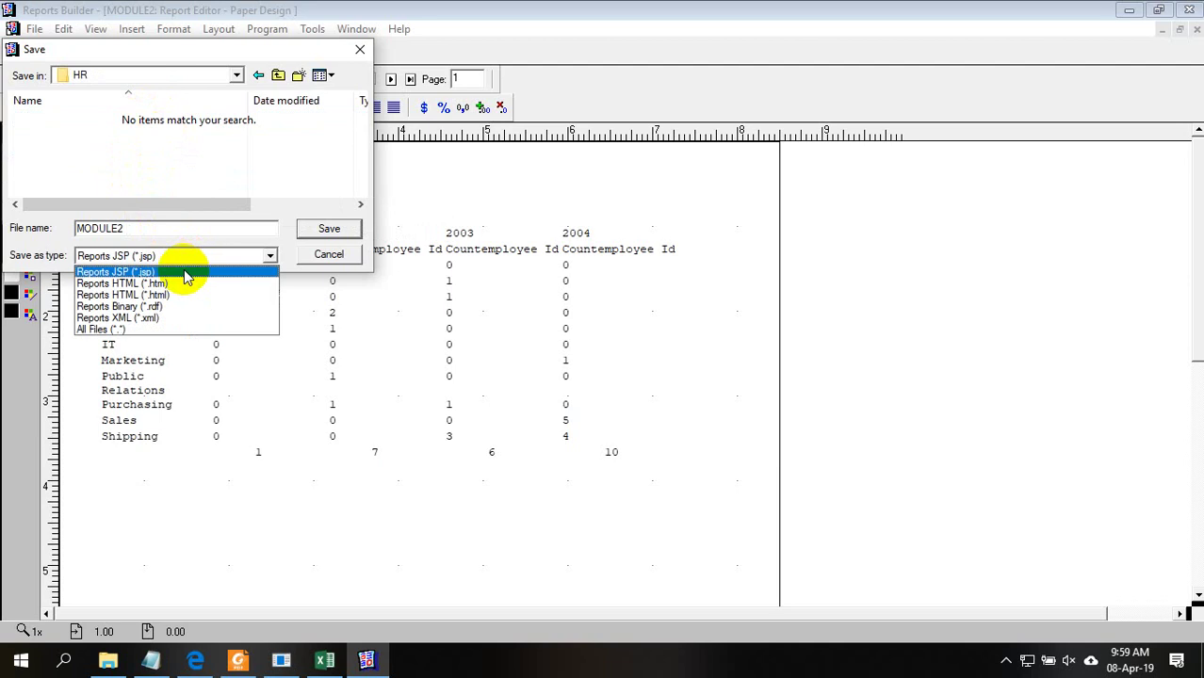
pyautogui.click(183, 307)
pyautogui.moveTo(134, 229); pyautogui.dragTo(38, 235)
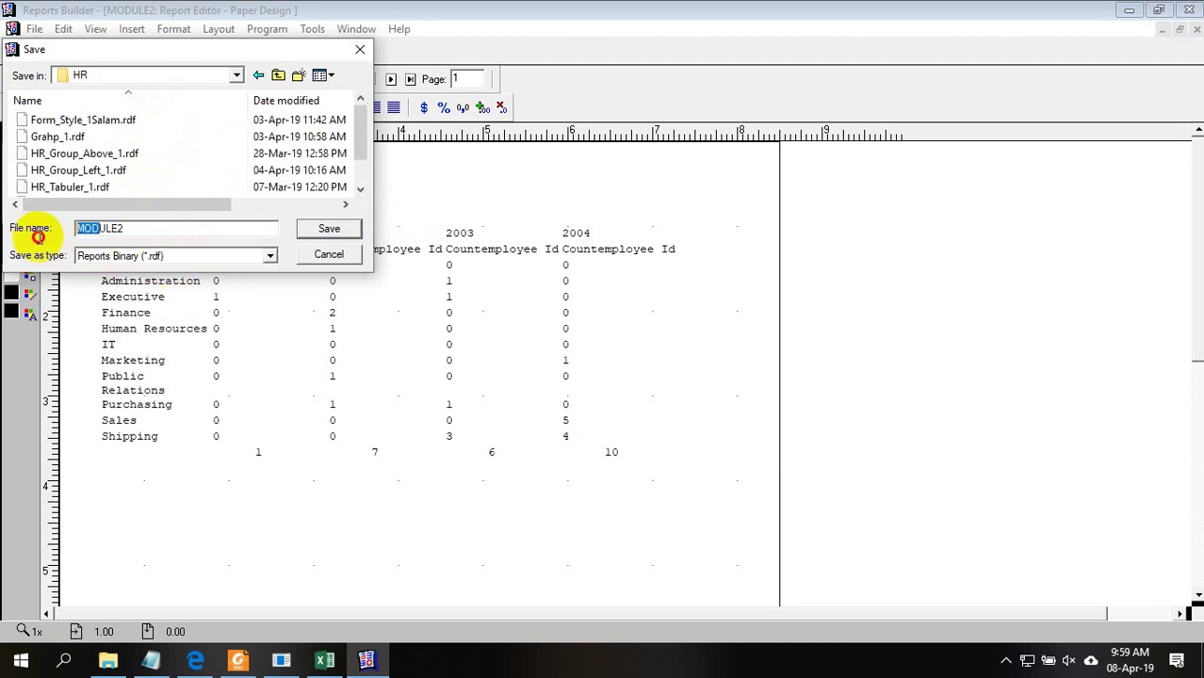
pyautogui.write('M')
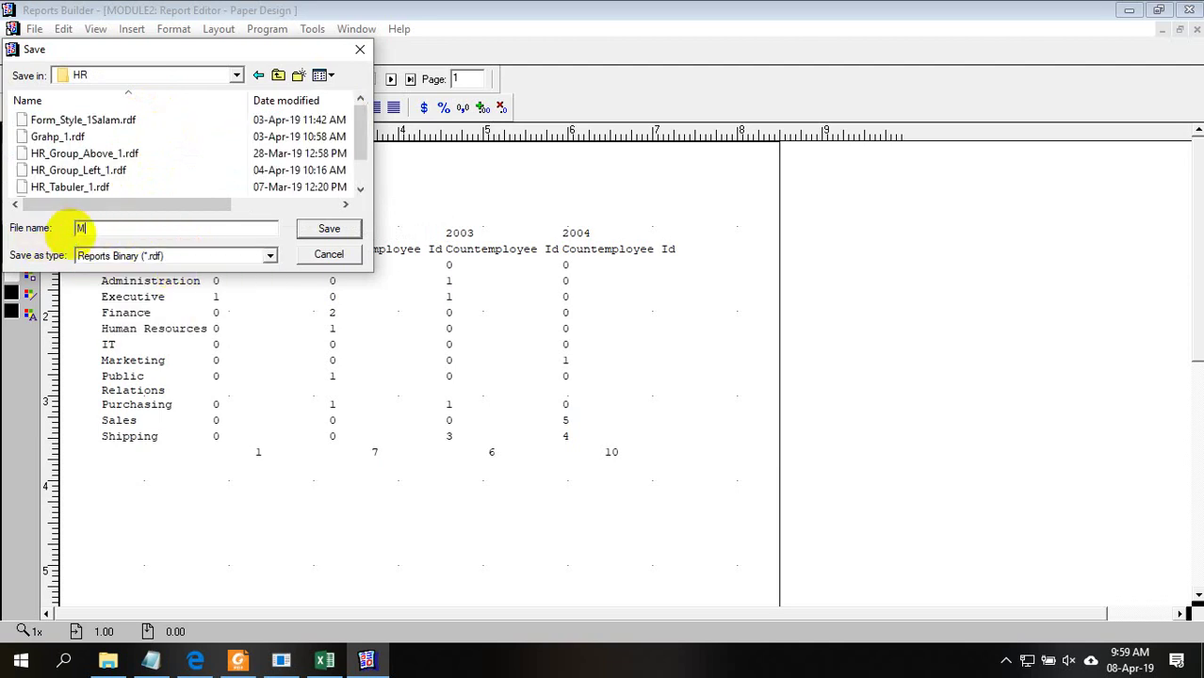
pyautogui.write('atrix')
pyautogui.click(75, 229)
pyautogui.write('HR_')
pyautogui.press('End')
pyautogui.write('_1')
pyautogui.press('Return')
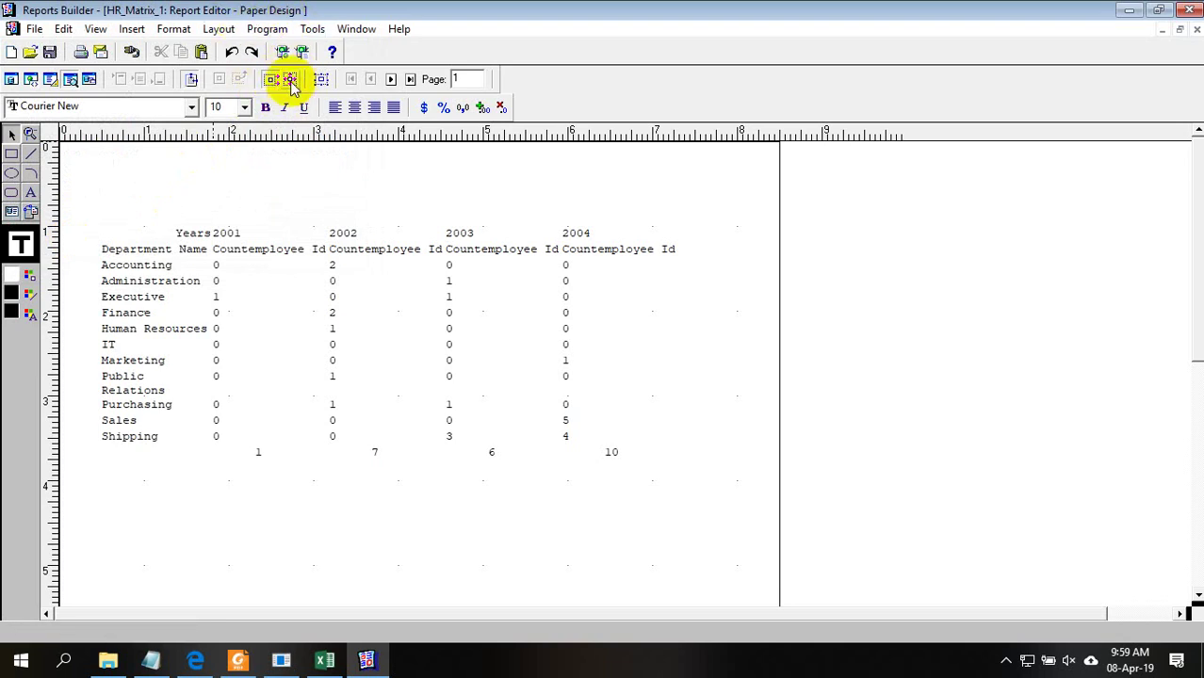
# Page forward through the output, then return to page 2 showing the 2005–2008 columns
pyautogui.click(291, 81)
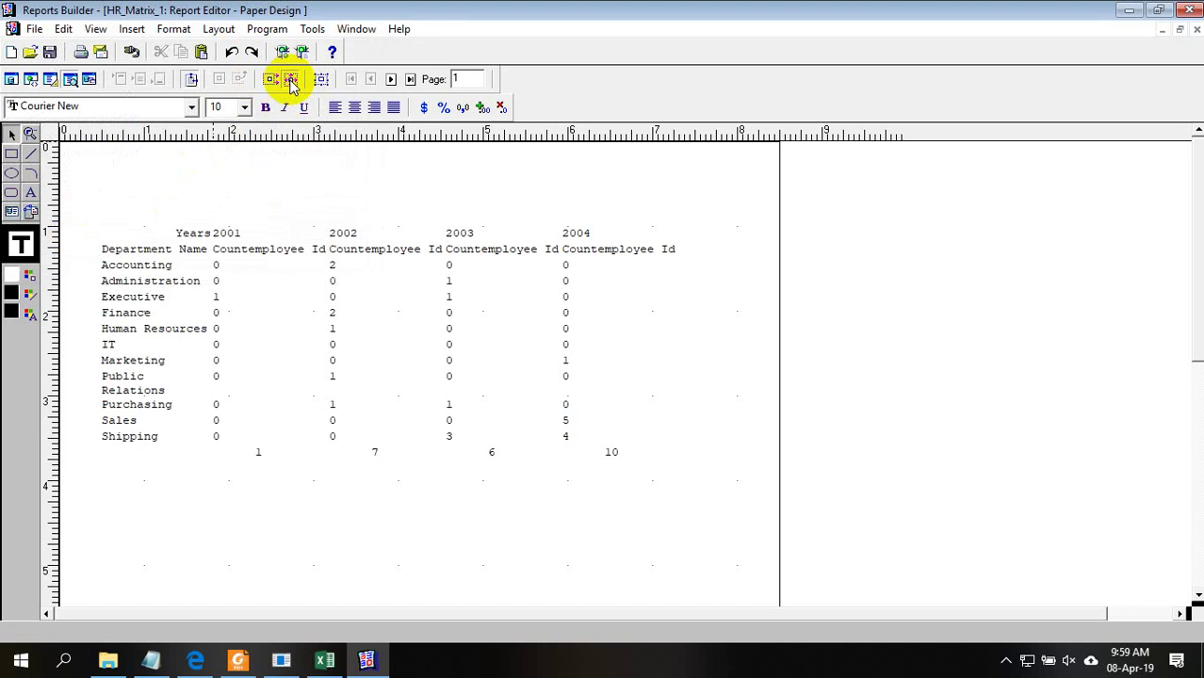
pyautogui.click(392, 78)
pyautogui.click(392, 78)
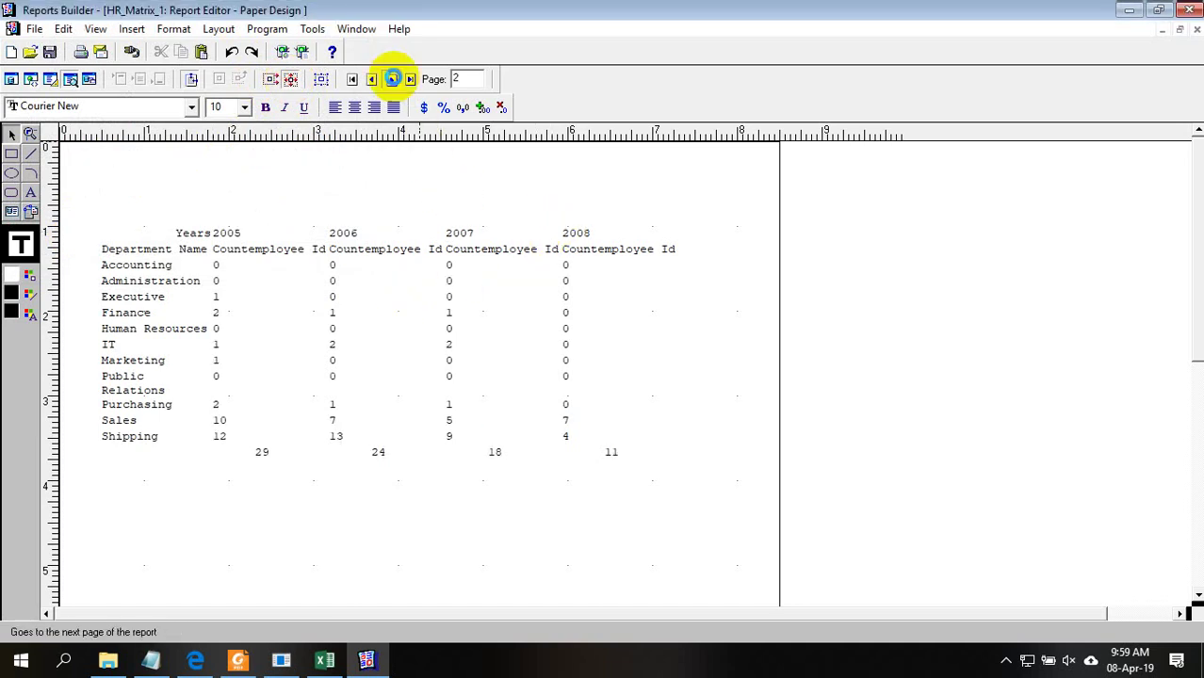
pyautogui.click(371, 79)
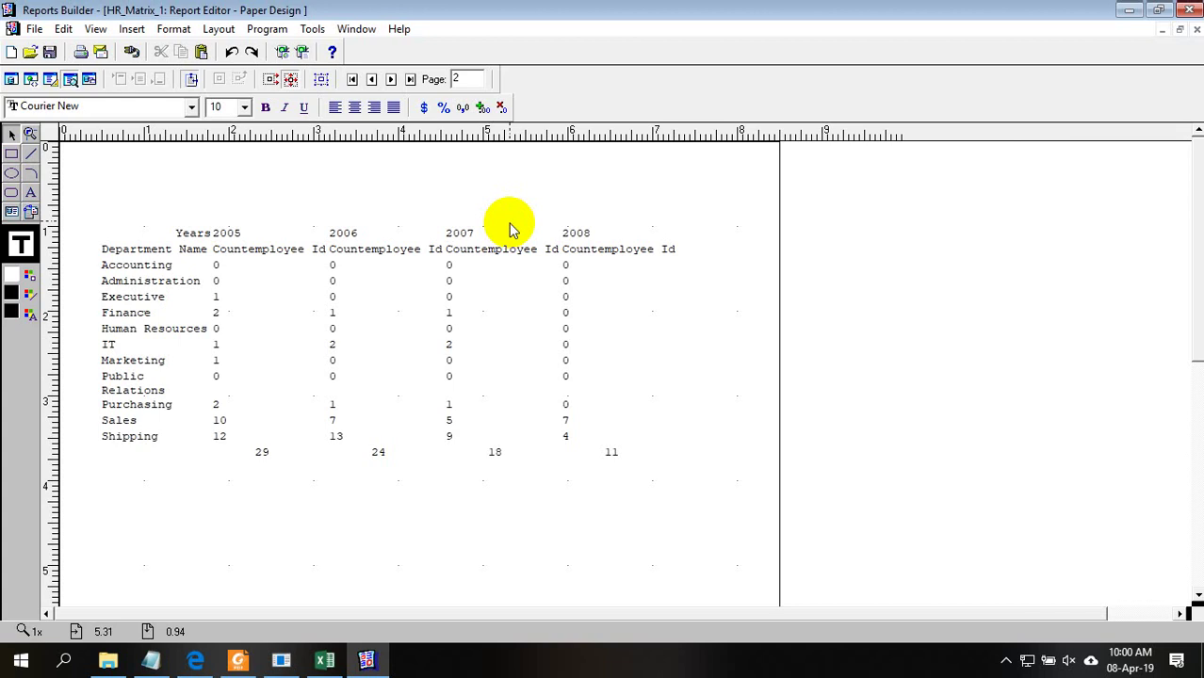
# In the Data Model, drag Q_1, G_Countemployee_id, G_employee_id and G_Years apart and resize them
pyautogui.click(46, 79)
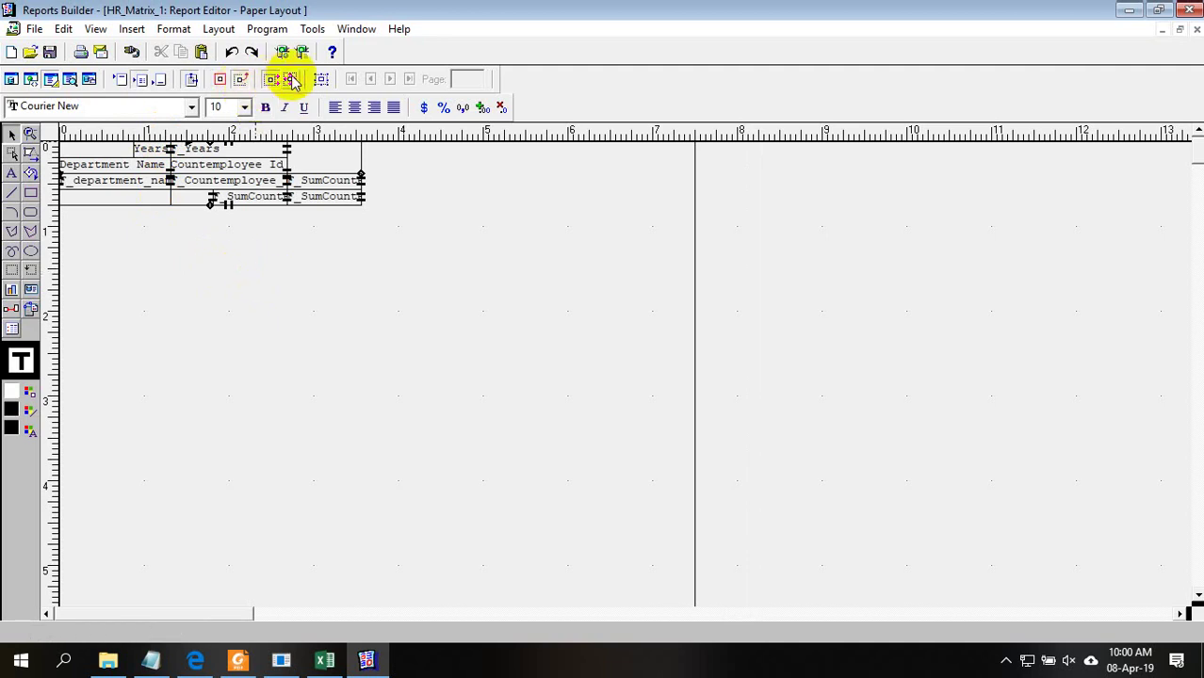
pyautogui.click(13, 78)
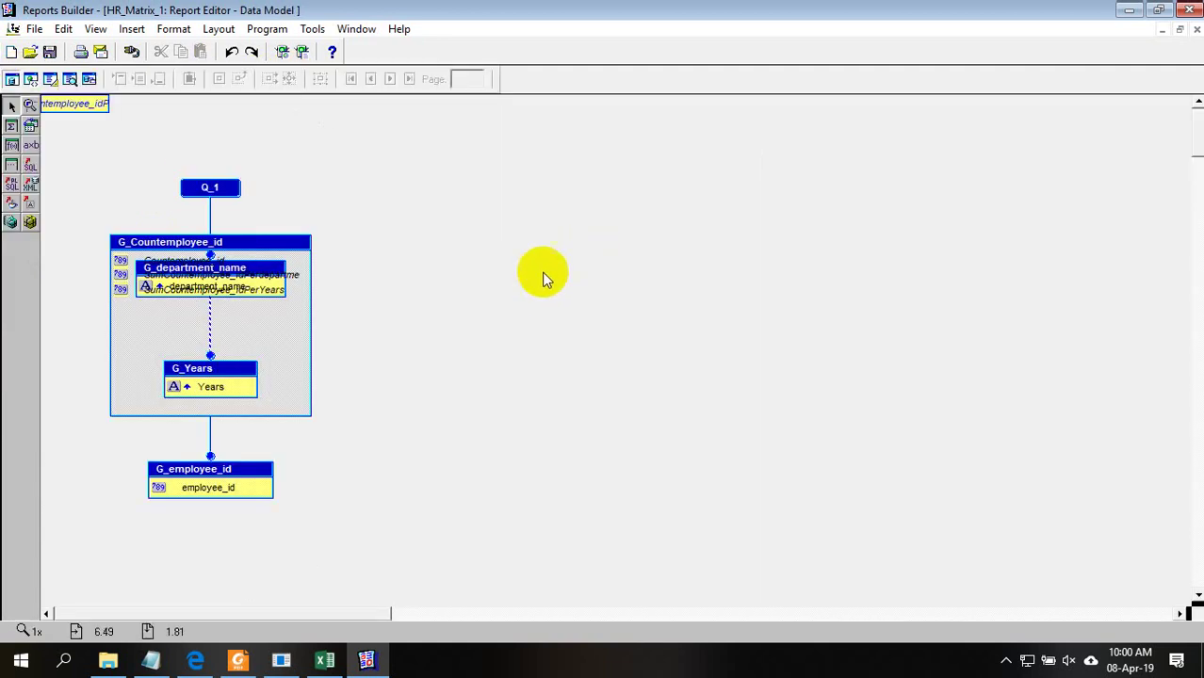
pyautogui.click(227, 188)
pyautogui.moveTo(480, 146); pyautogui.dragTo(471, 149)
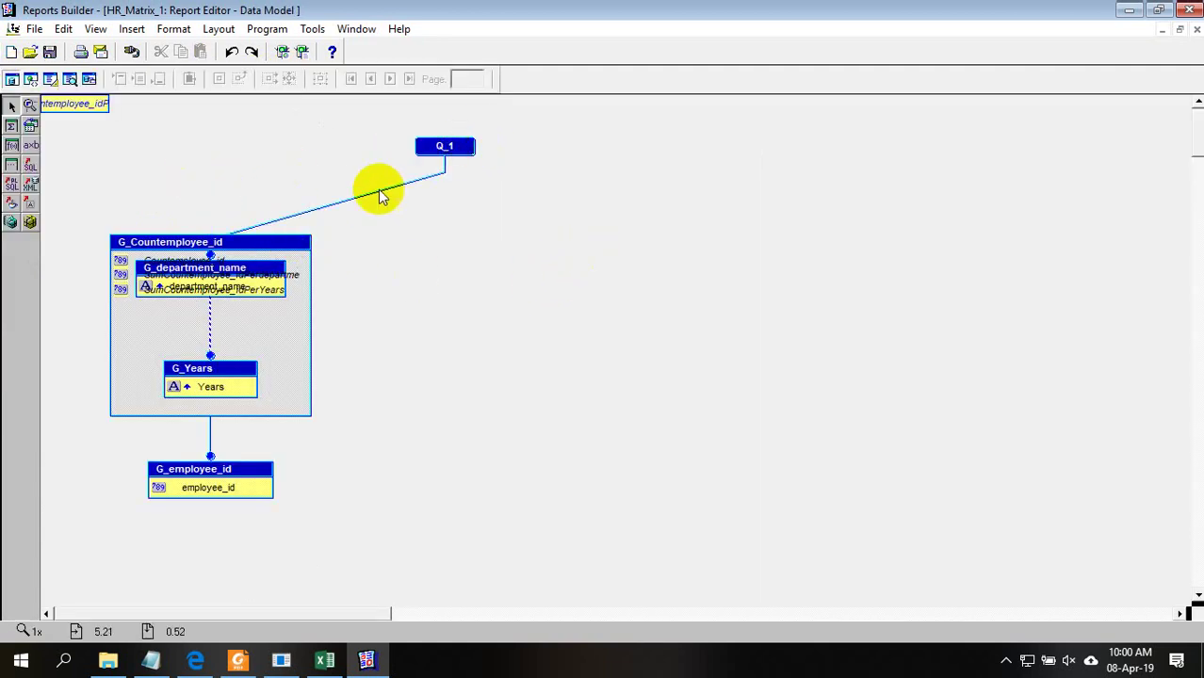
pyautogui.moveTo(320, 245); pyautogui.dragTo(459, 229)
pyautogui.click(493, 214)
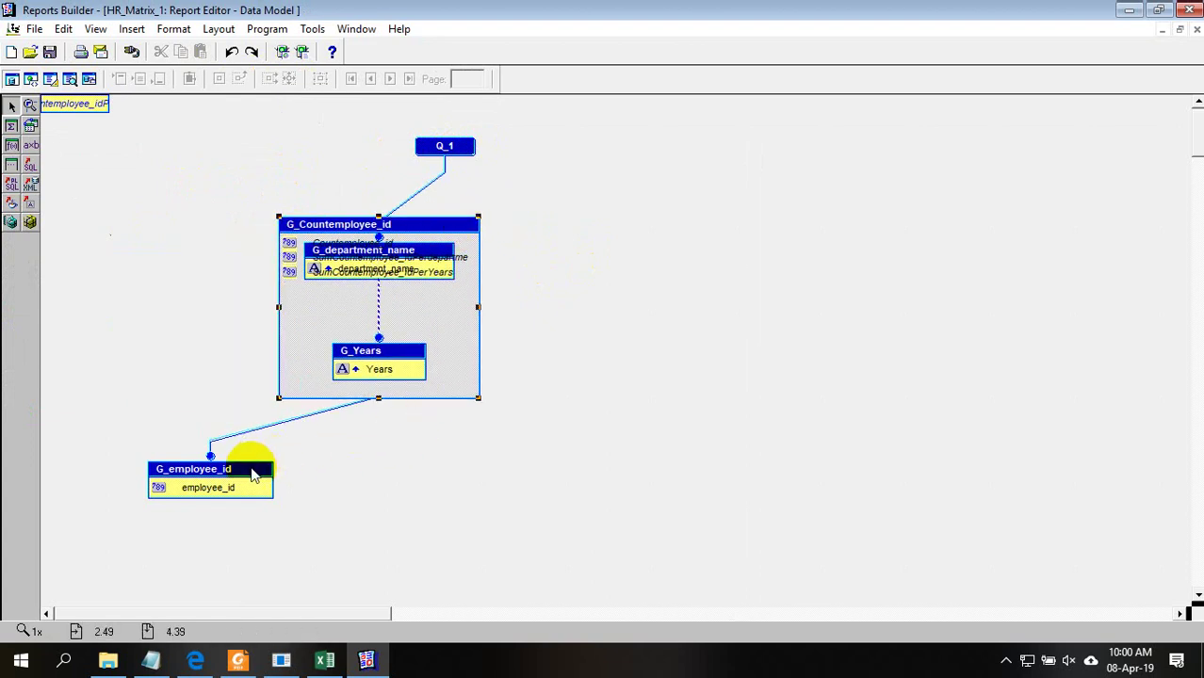
pyautogui.moveTo(247, 466); pyautogui.dragTo(389, 491)
pyautogui.click(473, 501)
pyautogui.moveTo(87, 115); pyautogui.dragTo(147, 150)
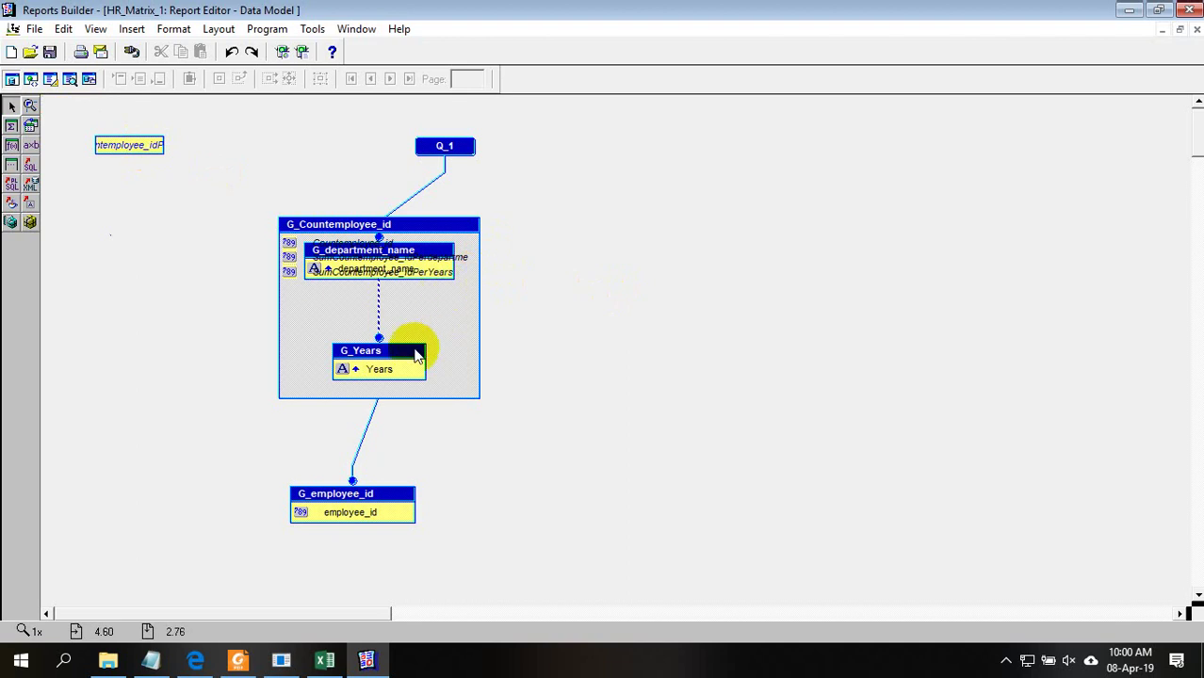
pyautogui.click(383, 399)
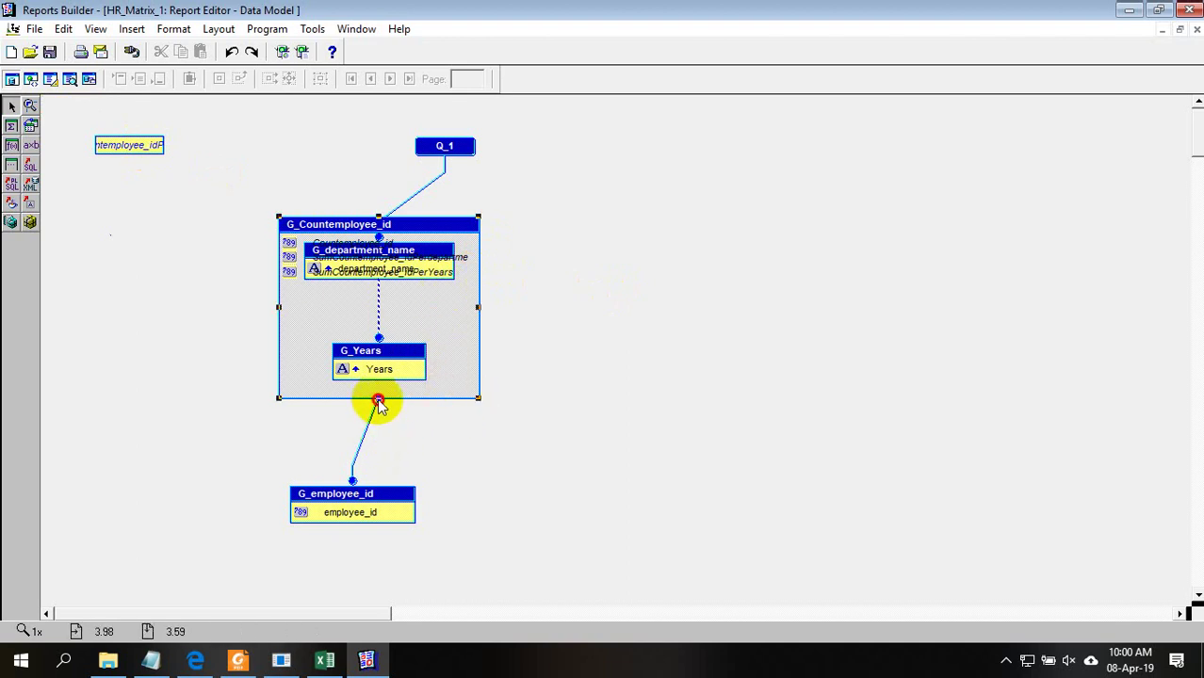
pyautogui.moveTo(378, 399); pyautogui.dragTo(386, 451)
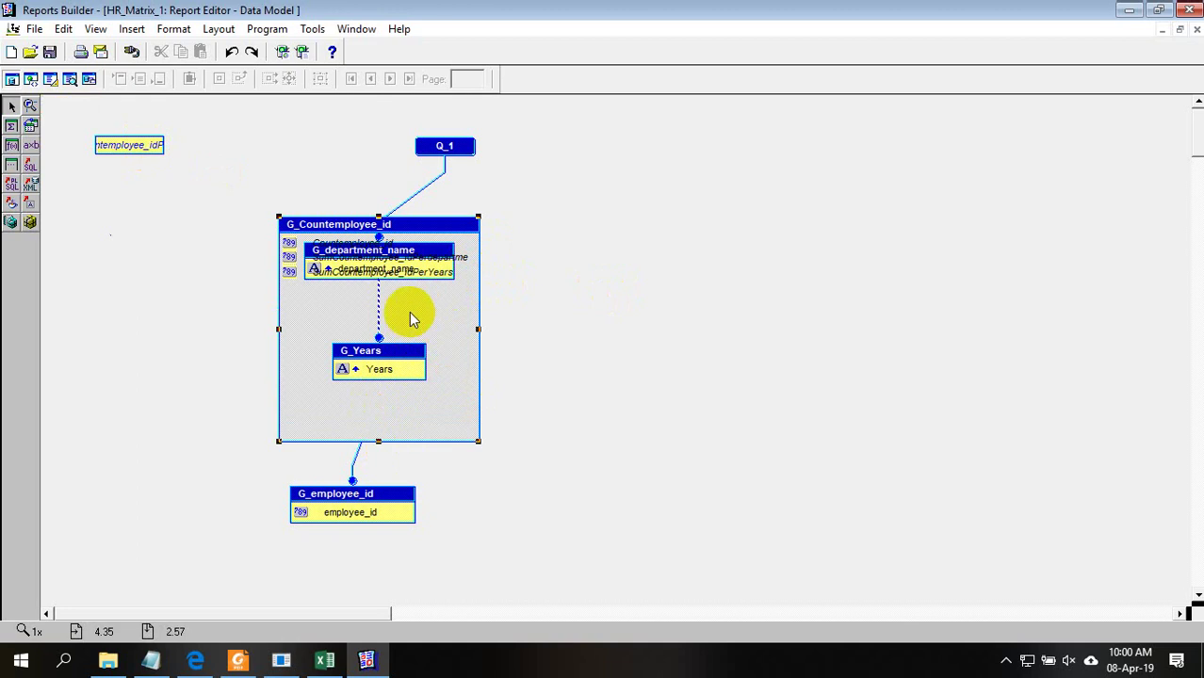
pyautogui.moveTo(397, 347); pyautogui.dragTo(386, 406)
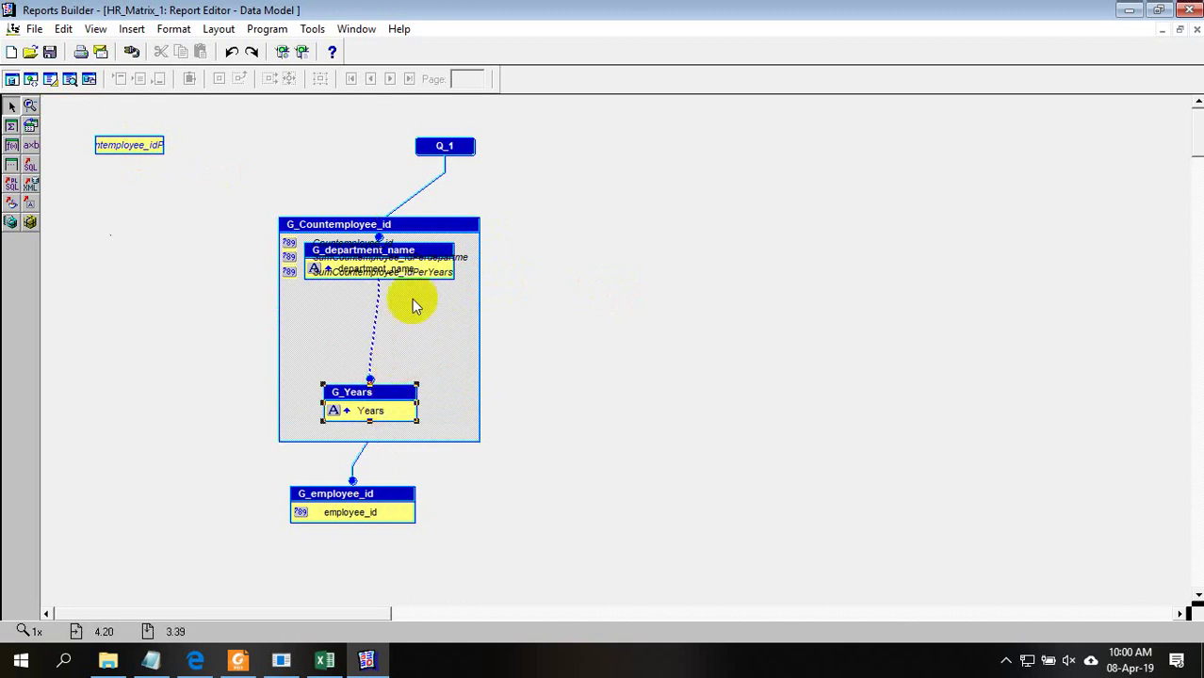
# Move G_department_name below the column list and enlarge the G_employee_id group
pyautogui.doubleClick(432, 249)
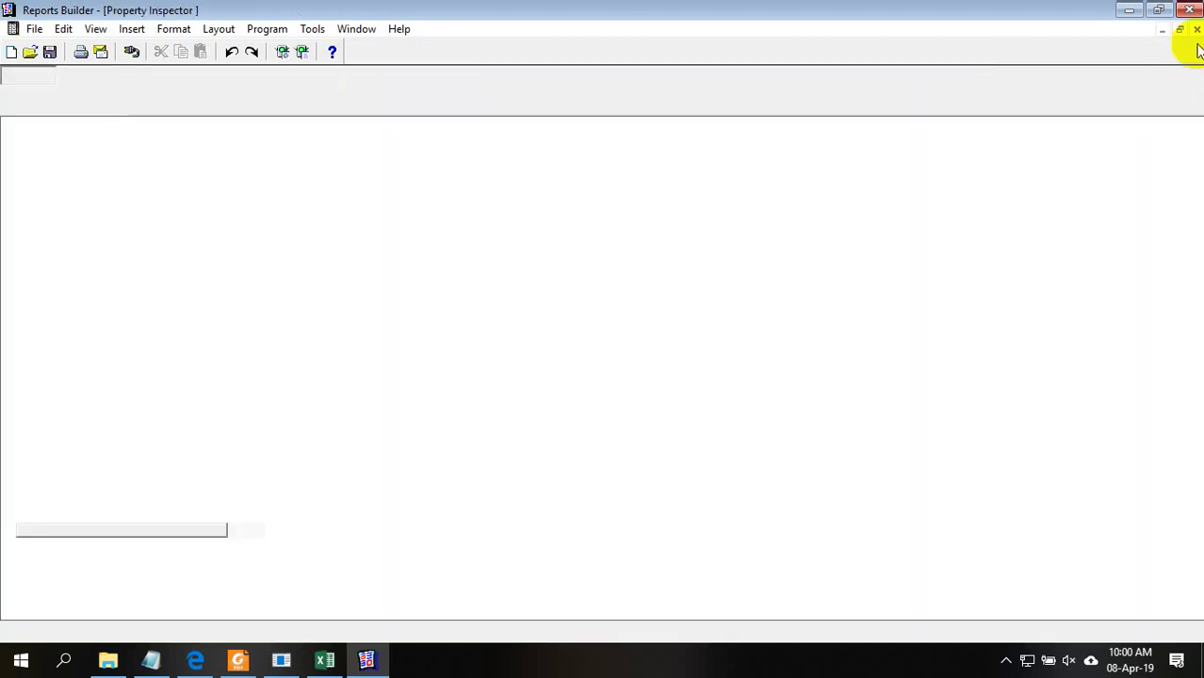
pyautogui.click(1194, 30)
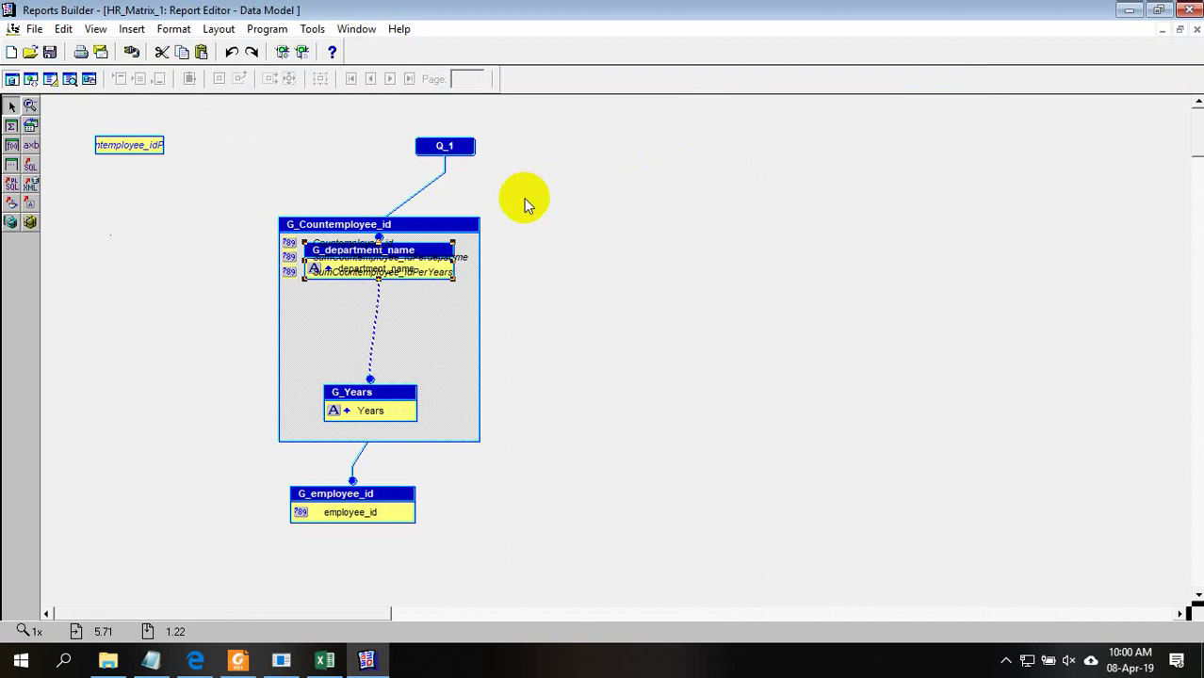
pyautogui.moveTo(441, 244); pyautogui.dragTo(435, 309)
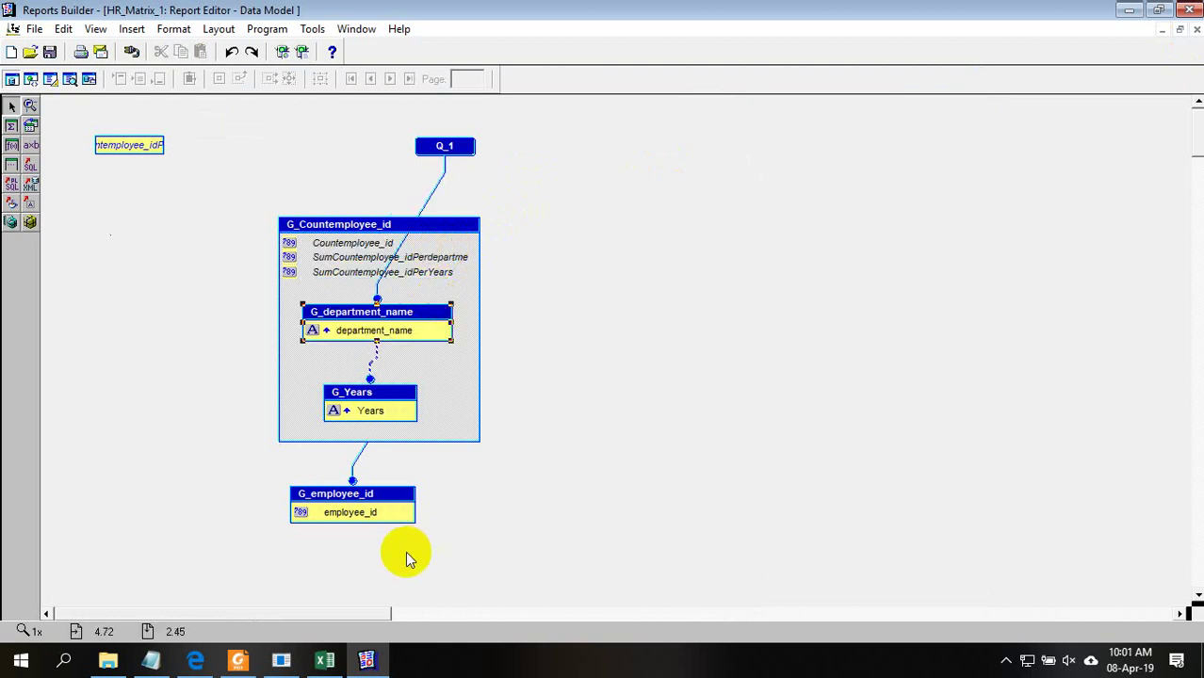
pyautogui.click(413, 517)
pyautogui.moveTo(416, 529); pyautogui.dragTo(477, 552)
pyautogui.click(411, 519)
pyautogui.click(610, 484)
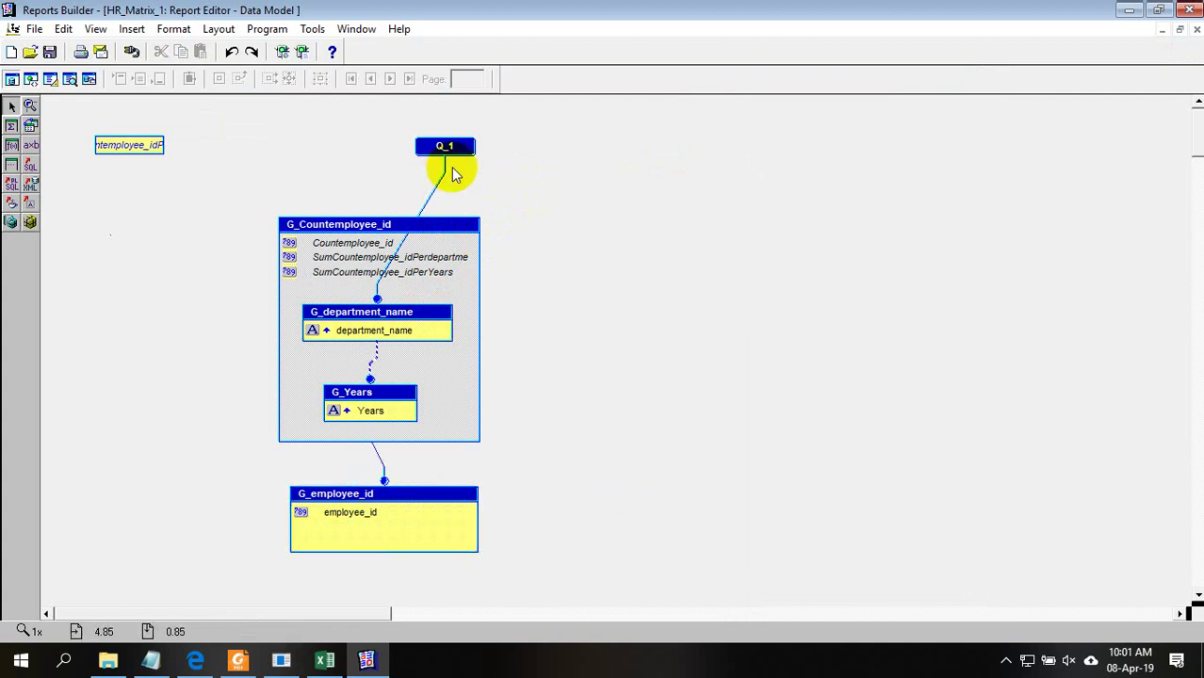
# Widen the SumCountemployee_idPerReport field to show its name and open its Property Inspector
pyautogui.doubleClick(158, 148)
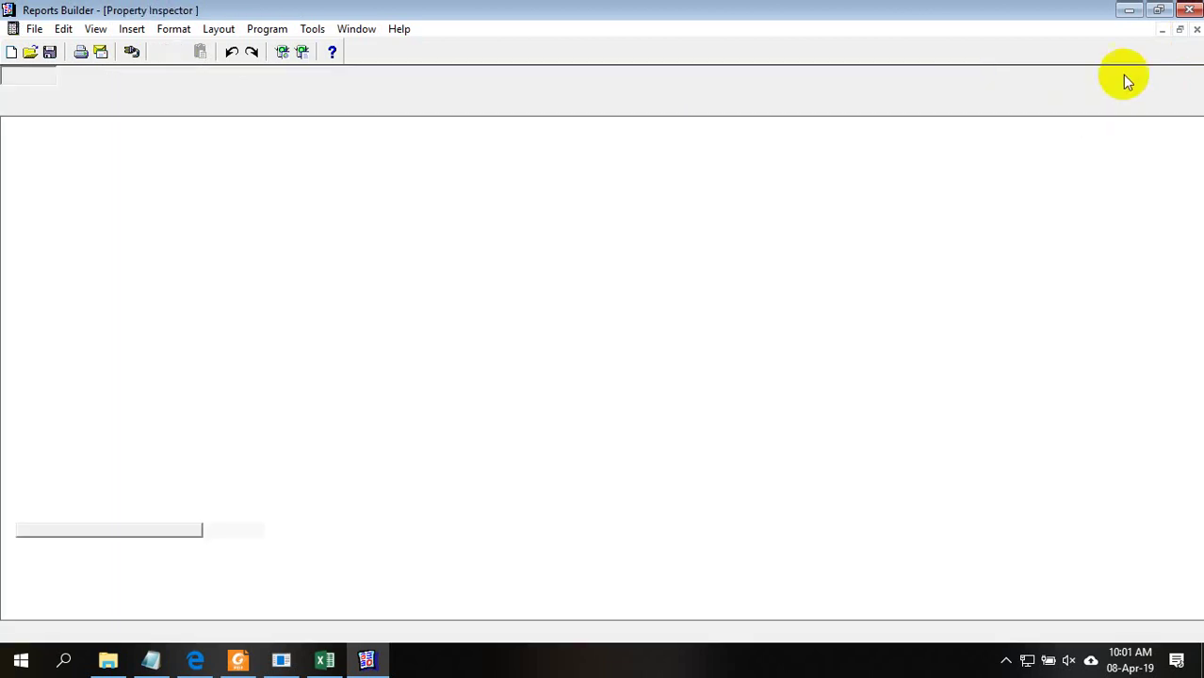
pyautogui.click(1194, 29)
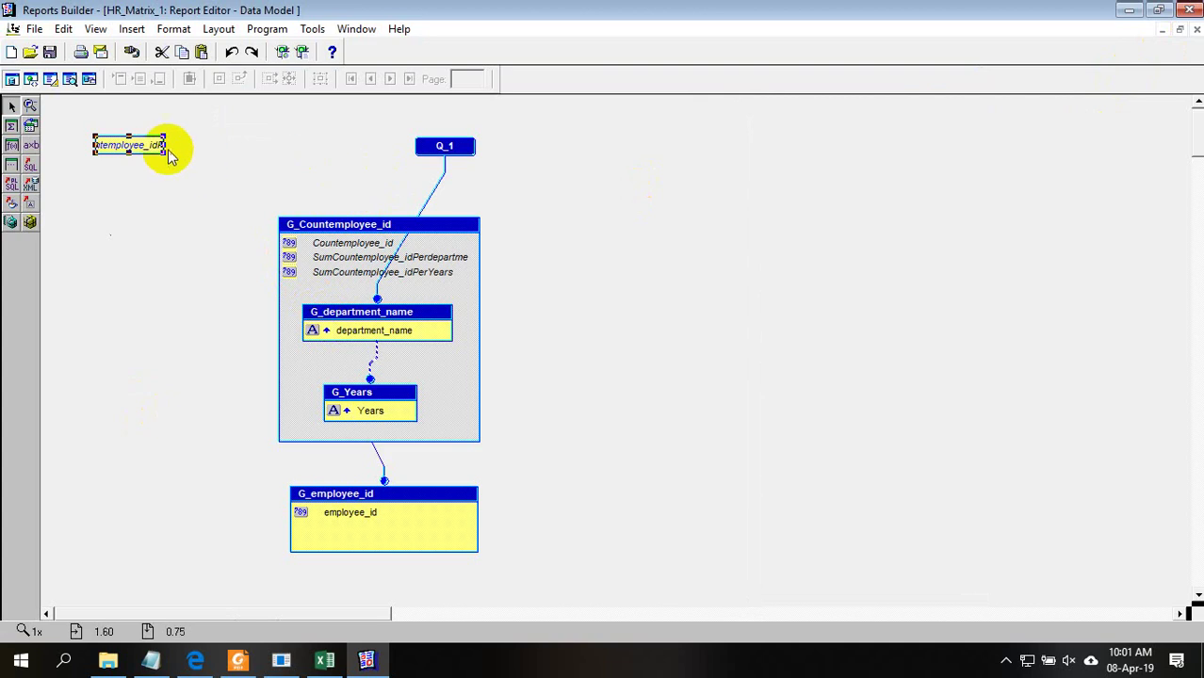
pyautogui.moveTo(163, 154); pyautogui.dragTo(281, 157)
pyautogui.click(218, 160)
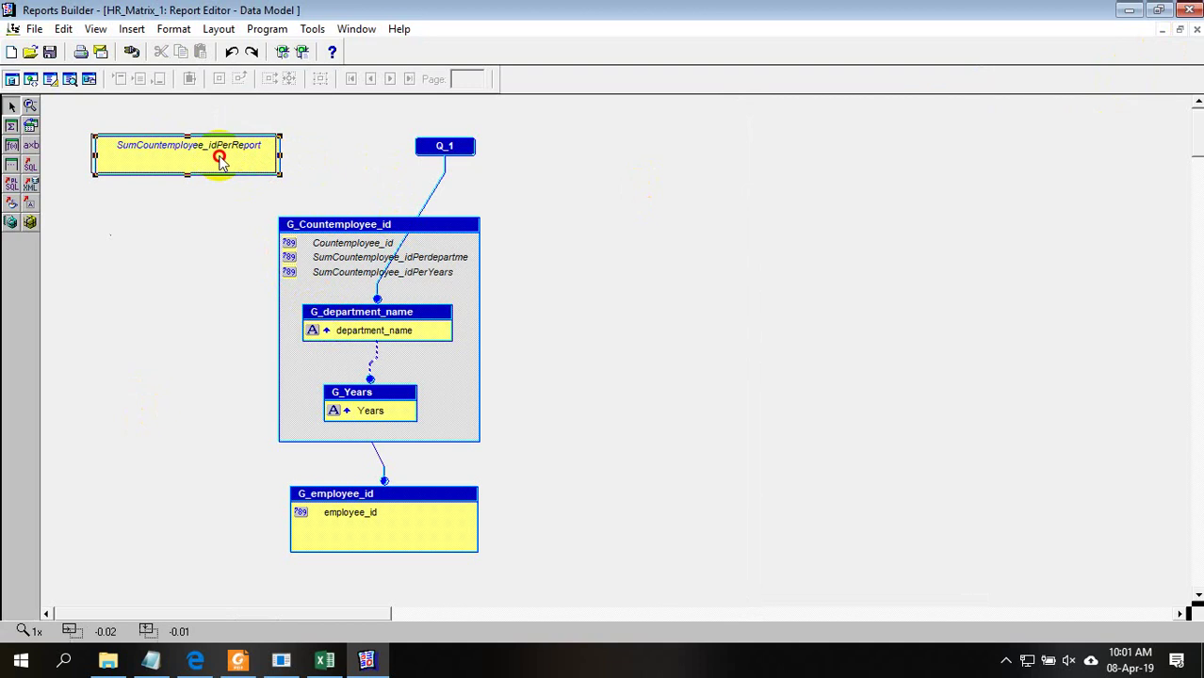
pyautogui.doubleClick(219, 160)
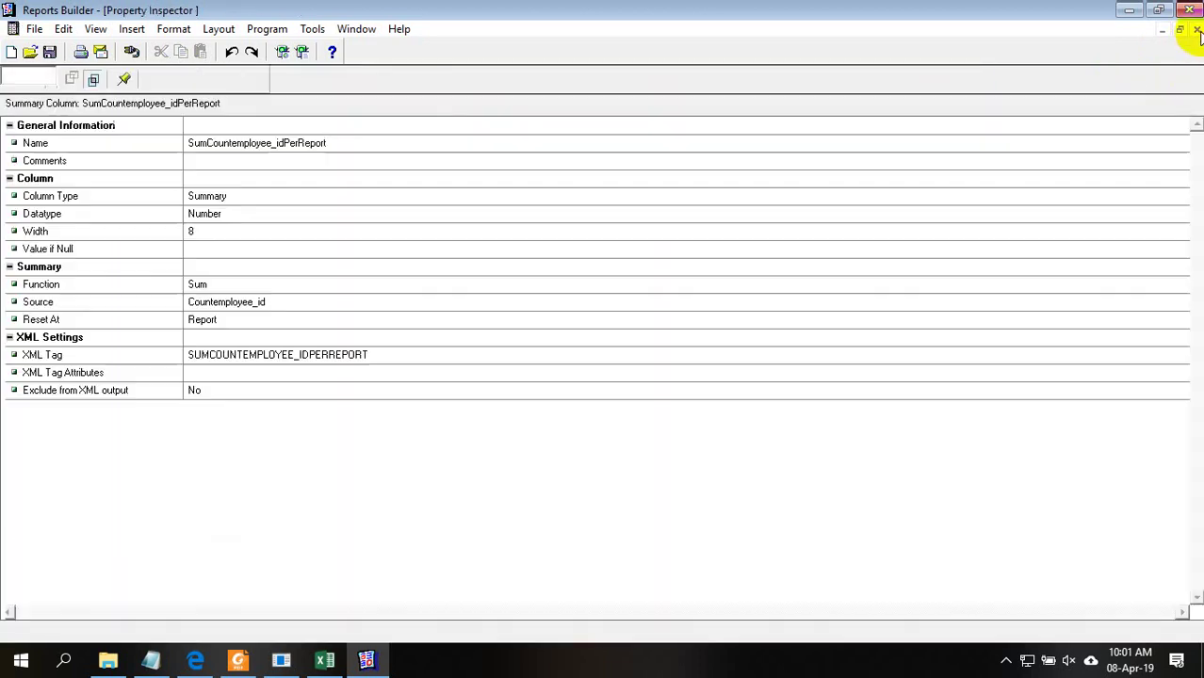
# Close the Property Inspector, select HR_MATRIX_1 and rerun the report in Paper Design
pyautogui.click(1196, 29)
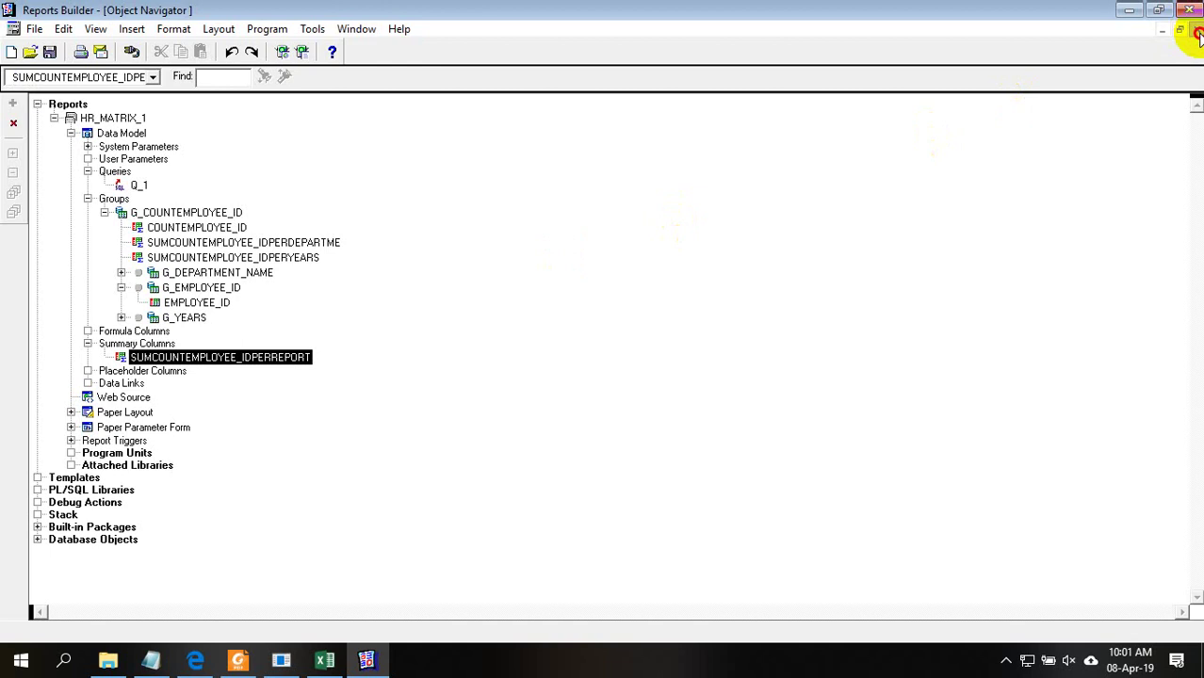
pyautogui.click(88, 198)
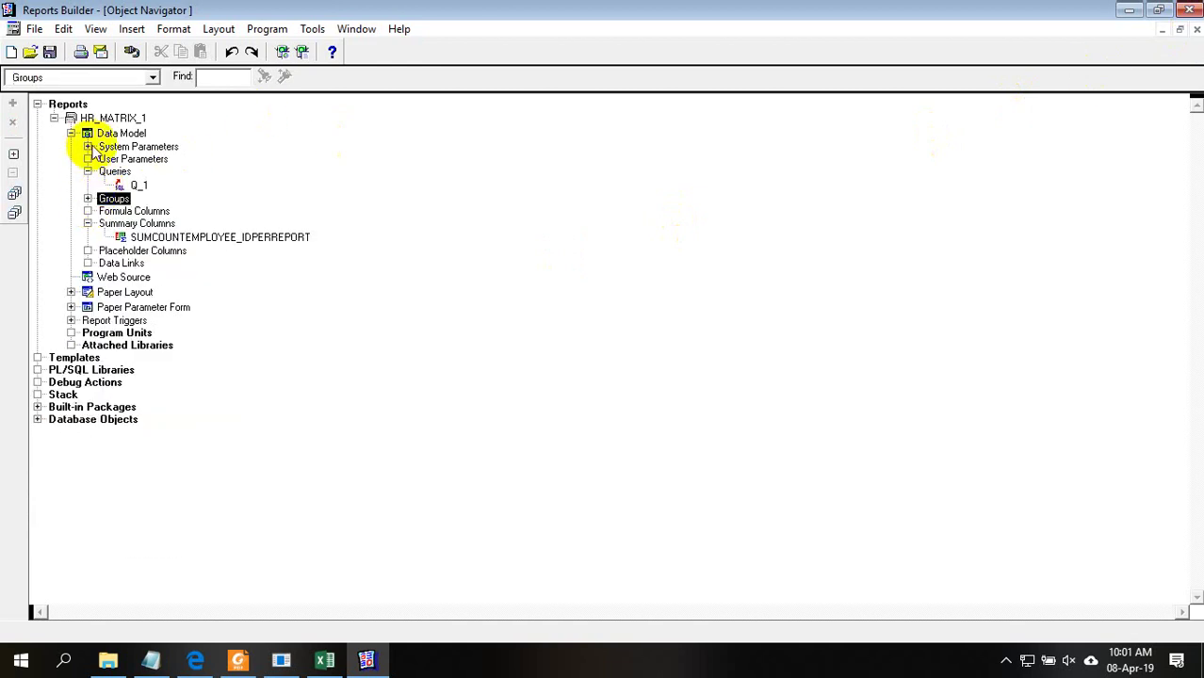
pyautogui.click(113, 117)
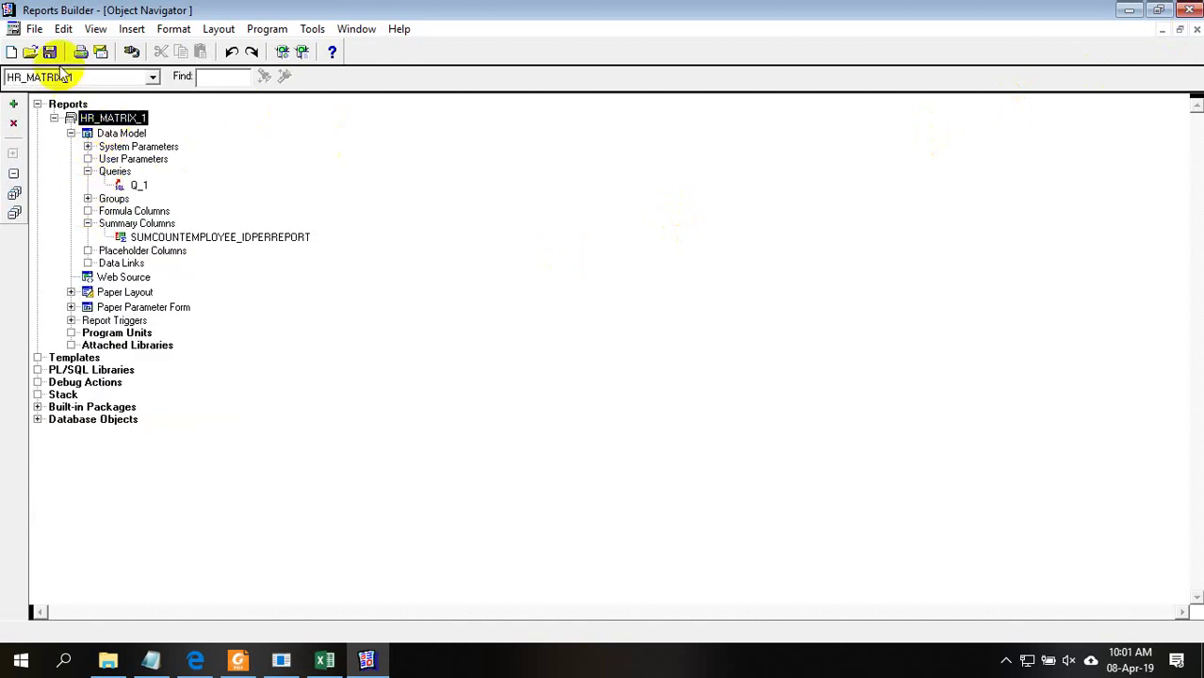
pyautogui.click(303, 53)
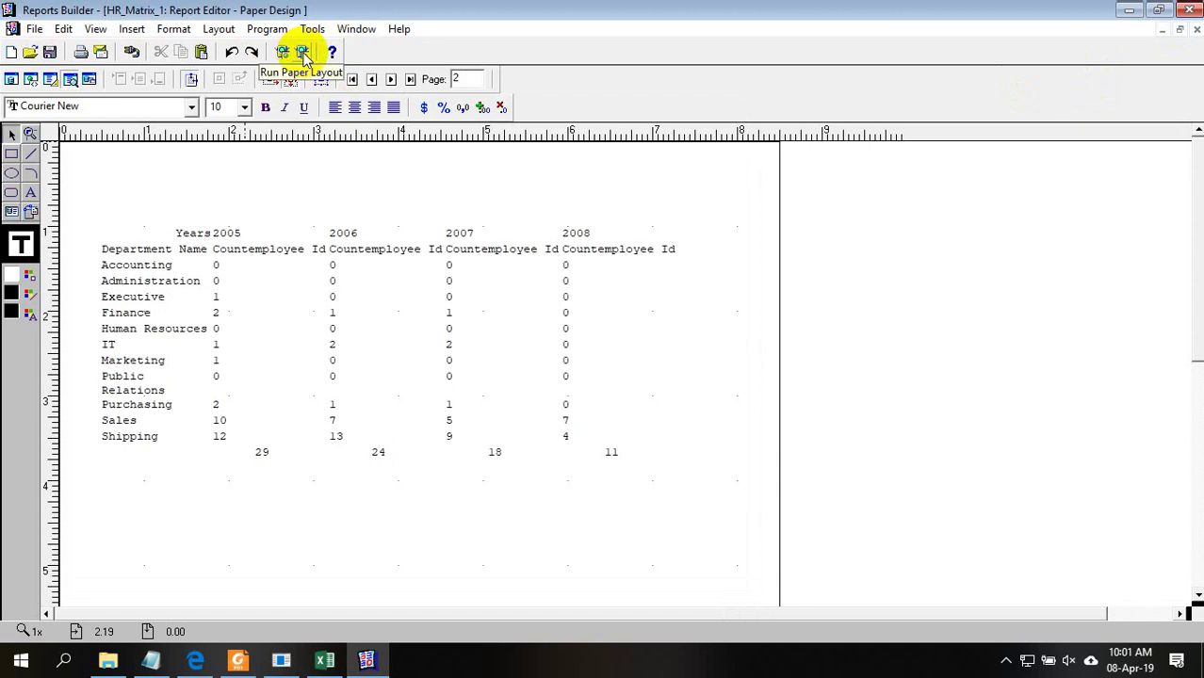
# In the Paper Layout margin, extend the margin frame to the left, right and top
pyautogui.click(71, 80)
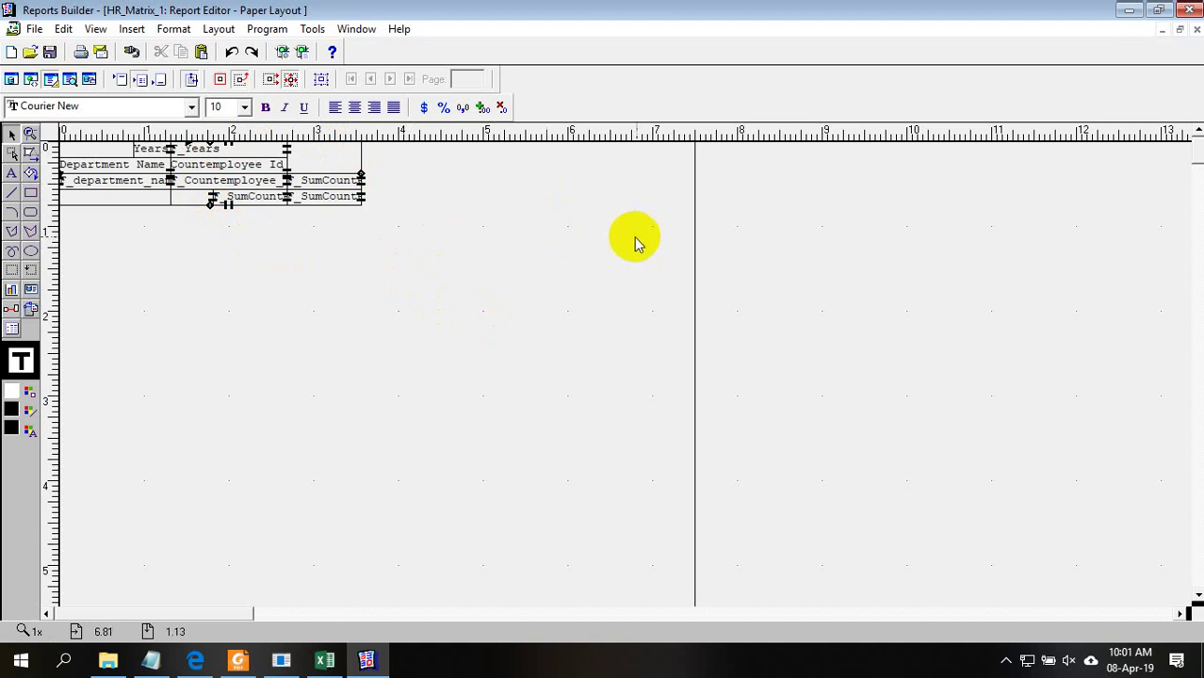
pyautogui.click(191, 79)
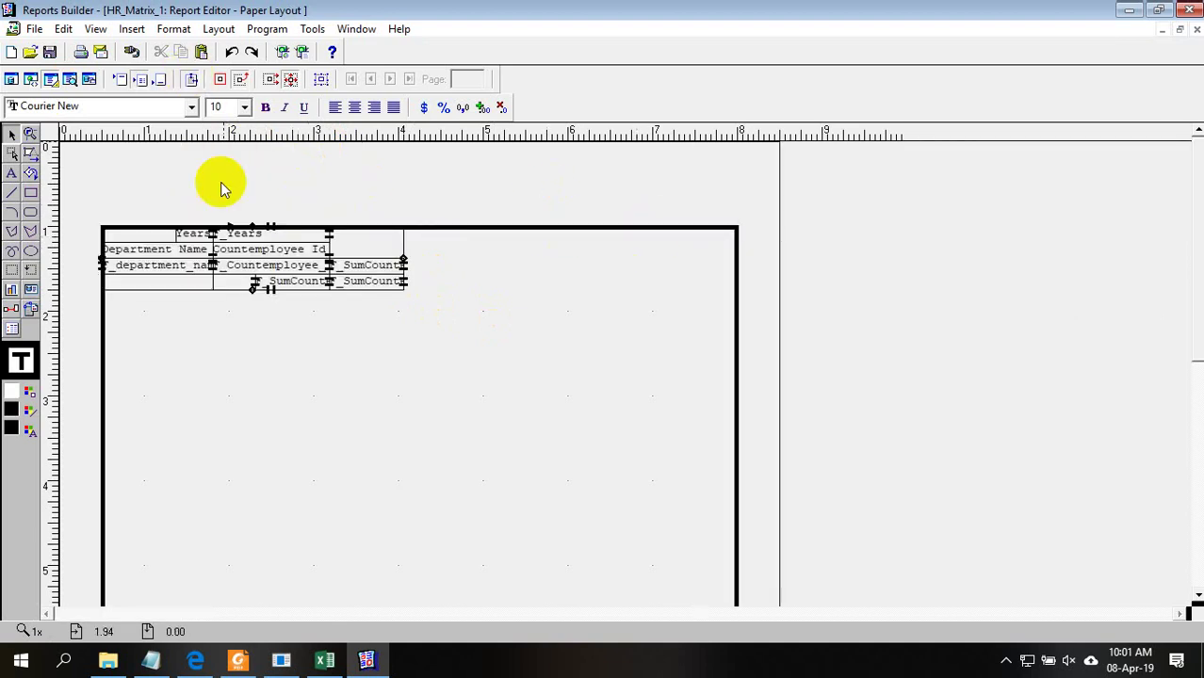
pyautogui.click(228, 227)
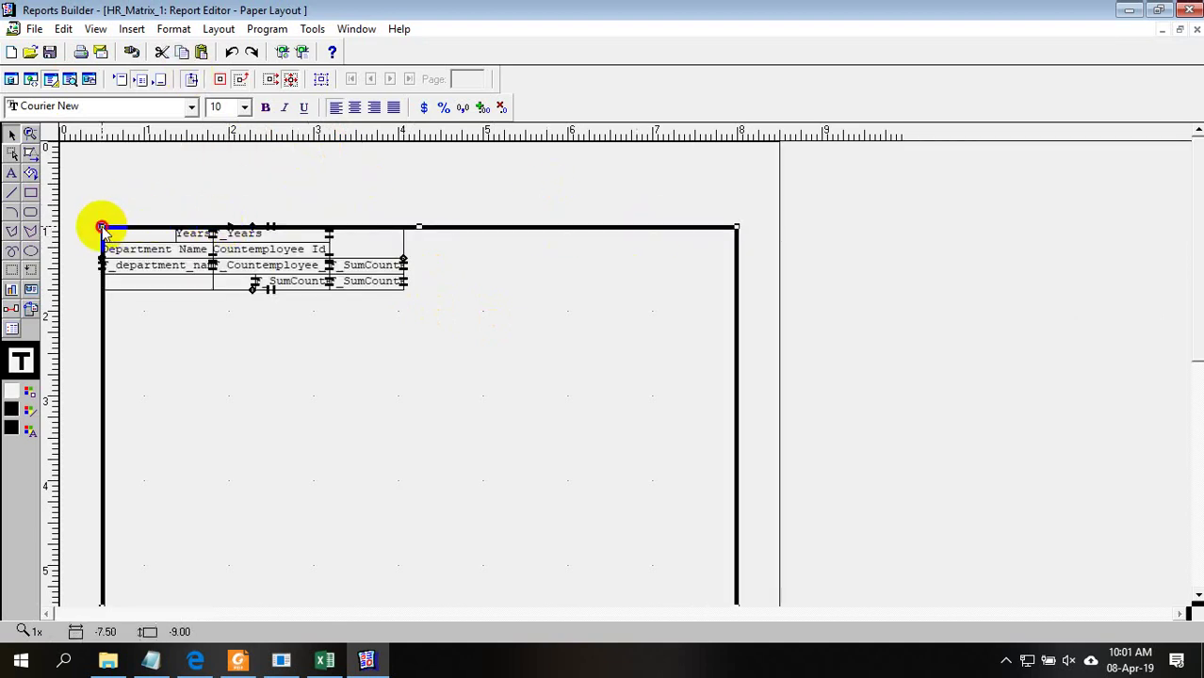
pyautogui.moveTo(102, 228); pyautogui.dragTo(75, 228)
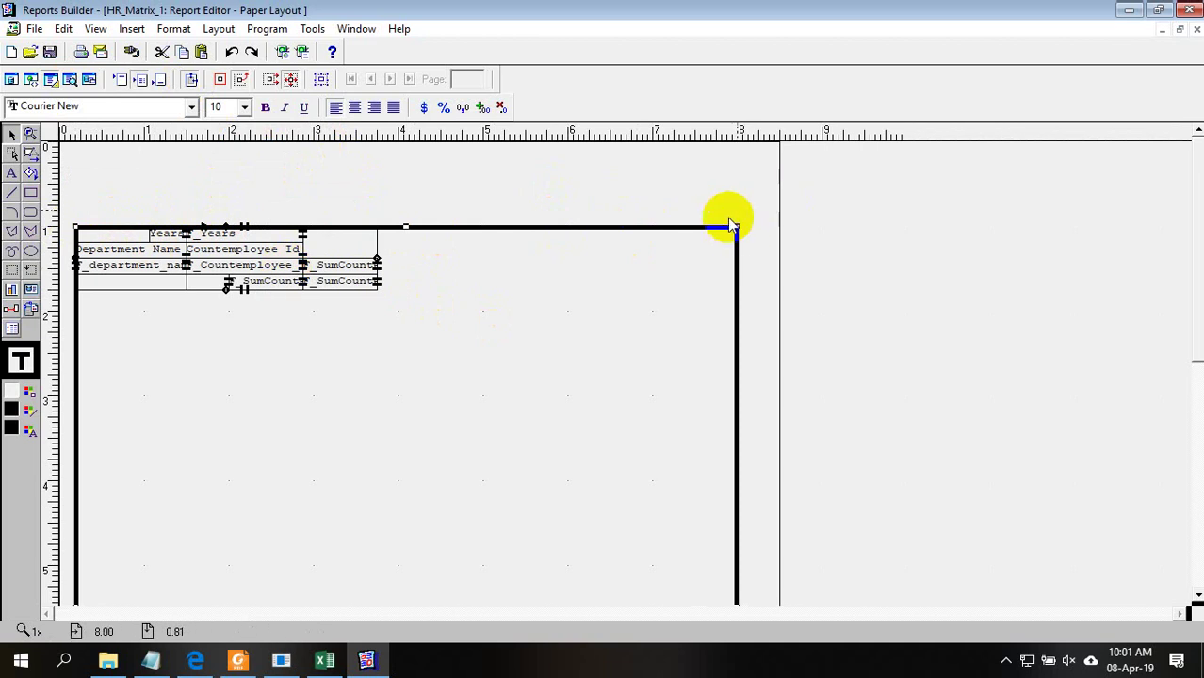
pyautogui.moveTo(736, 228); pyautogui.dragTo(763, 234)
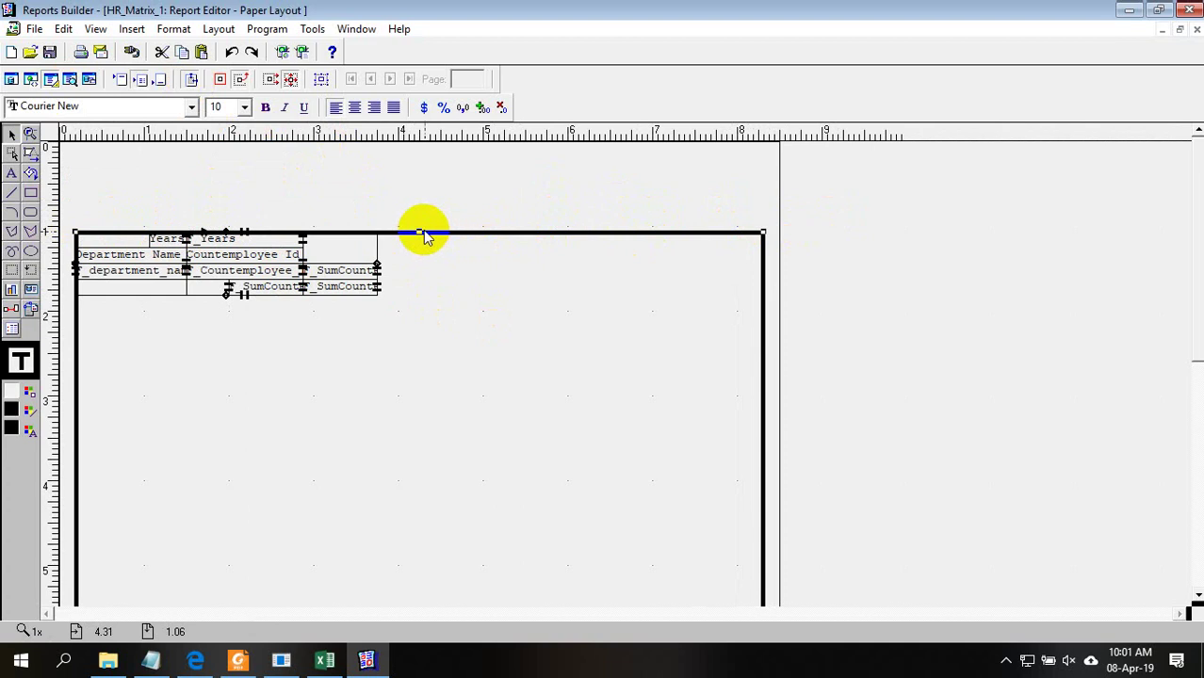
pyautogui.moveTo(422, 236); pyautogui.dragTo(422, 222)
# Finish adjusting the margin, return to the report body, and bring Matrix.xlsx to the front
pyautogui.moveTo(1196, 218); pyautogui.dragTo(1191, 471)
pyautogui.moveTo(421, 530); pyautogui.dragTo(430, 557)
pyautogui.click(1199, 368)
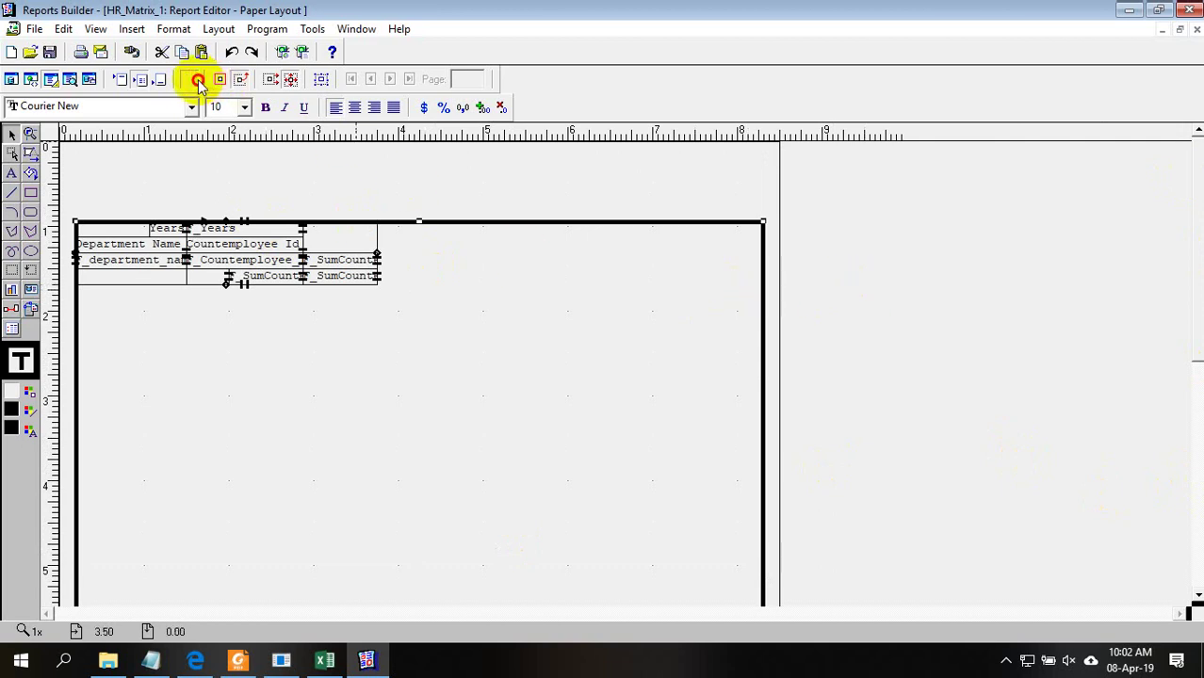
pyautogui.click(192, 80)
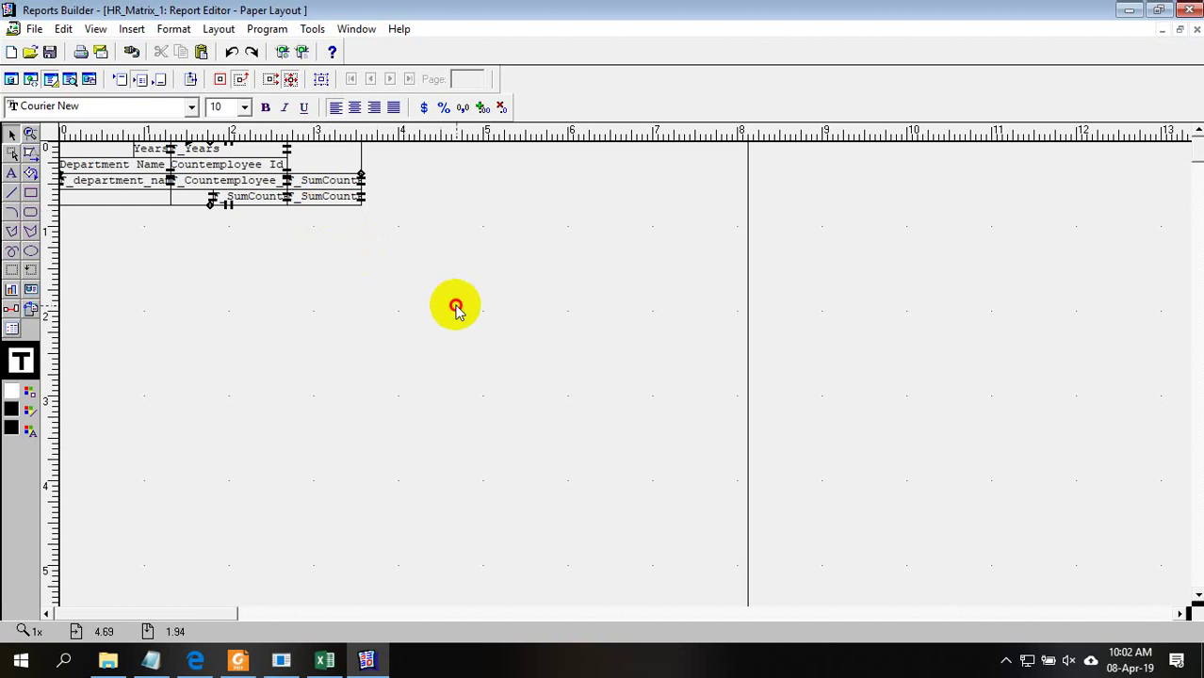
pyautogui.click(664, 325)
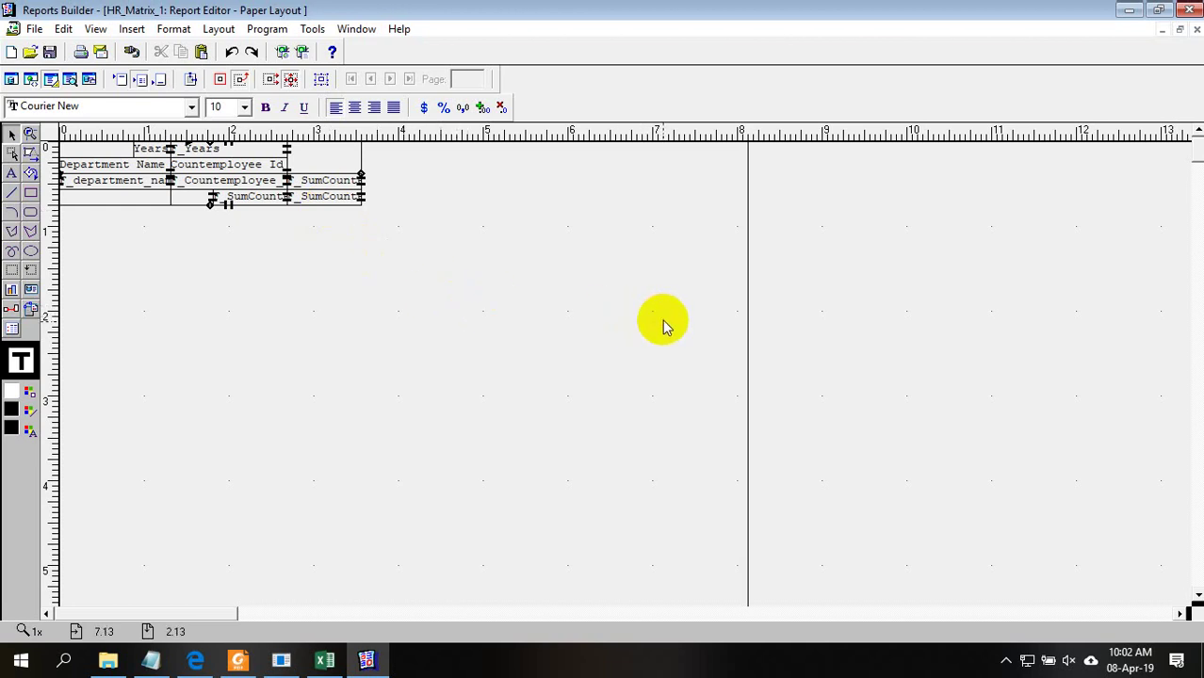
pyautogui.click(324, 659)
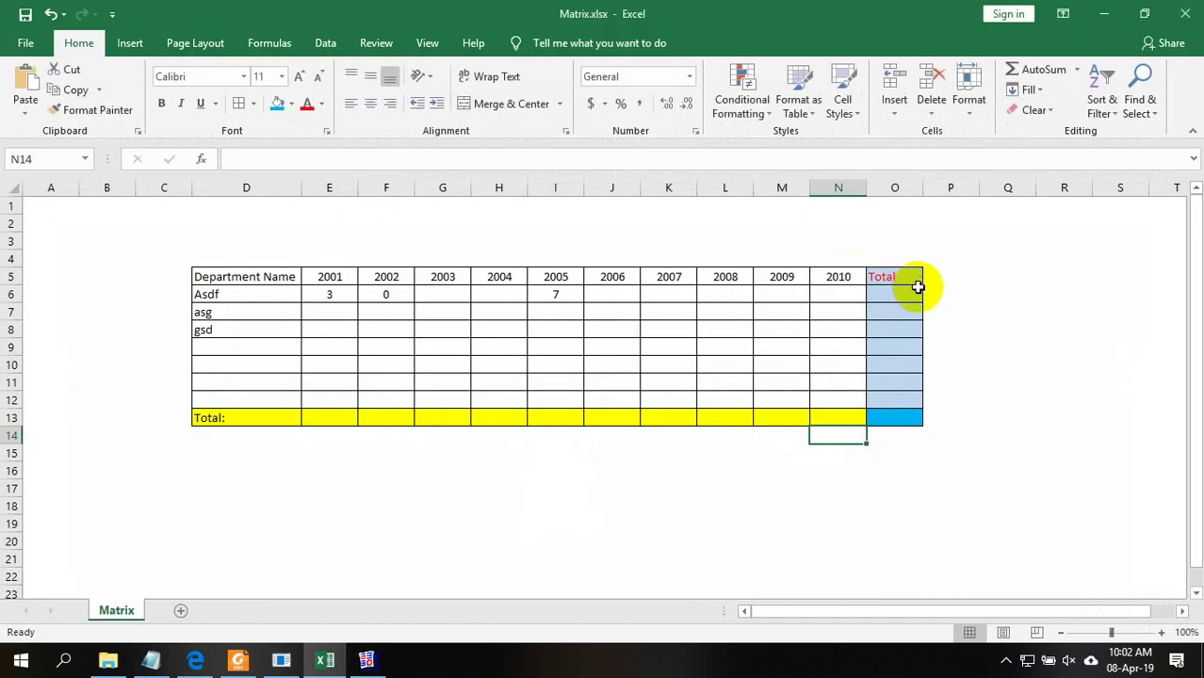
# Select the mock-up table area from B3 in Matrix.xlsx, then clear the selection
pyautogui.click(949, 294)
pyautogui.click(131, 247)
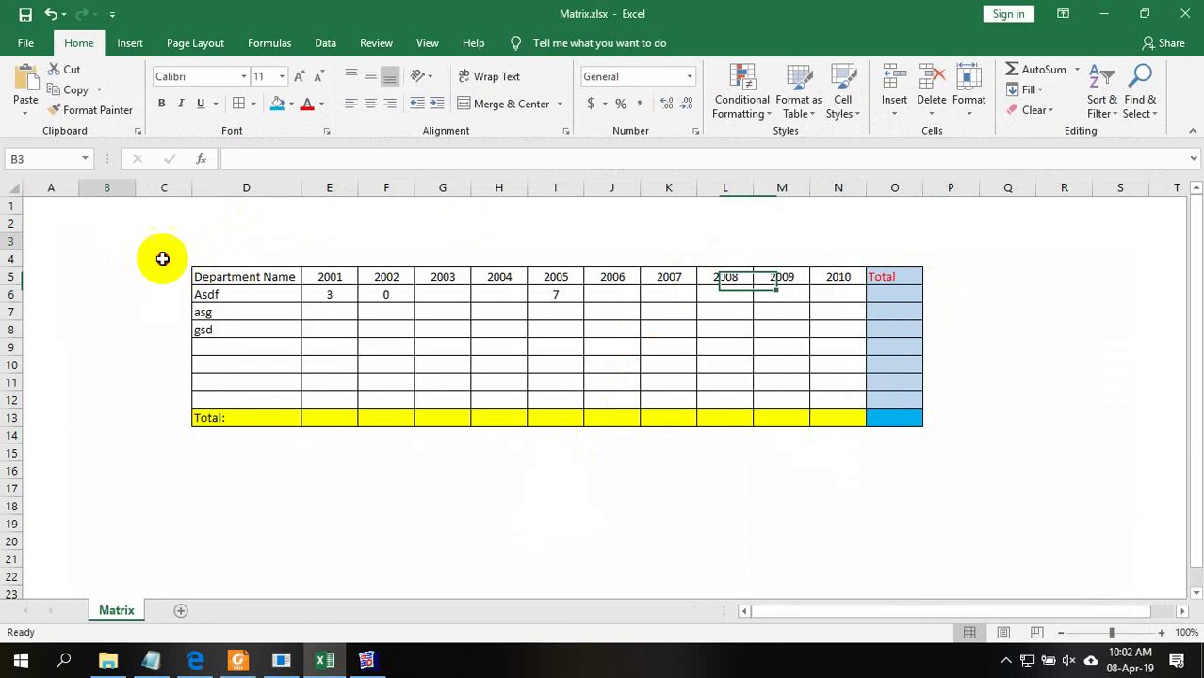
pyautogui.moveTo(162, 258); pyautogui.dragTo(1021, 461)
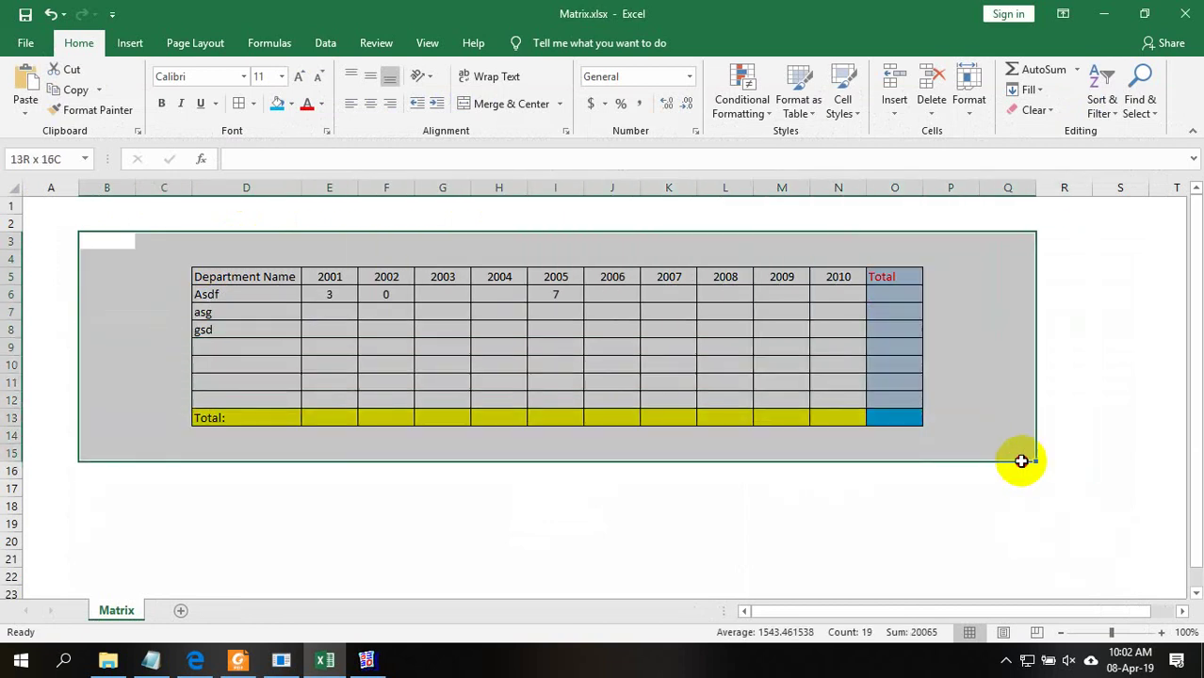
pyautogui.click(1029, 404)
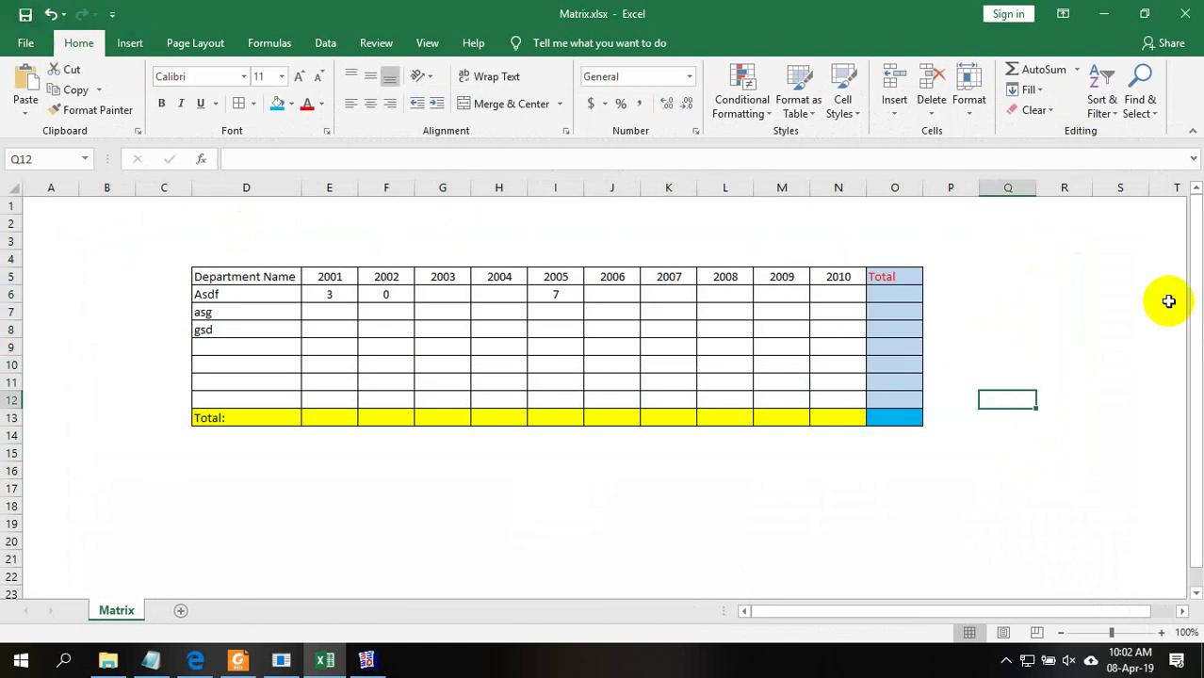
# Minimise Excel, then select all matrix objects and move them down and right onto the page
pyautogui.click(1104, 13)
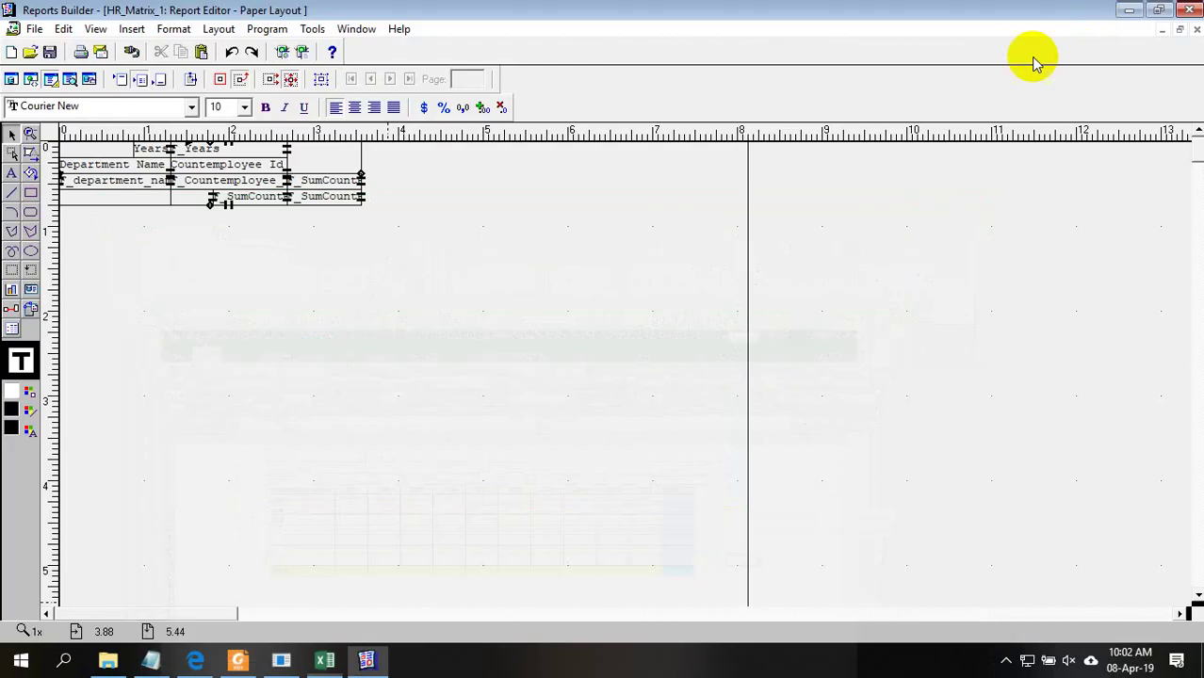
pyautogui.moveTo(575, 277); pyautogui.dragTo(40, 151)
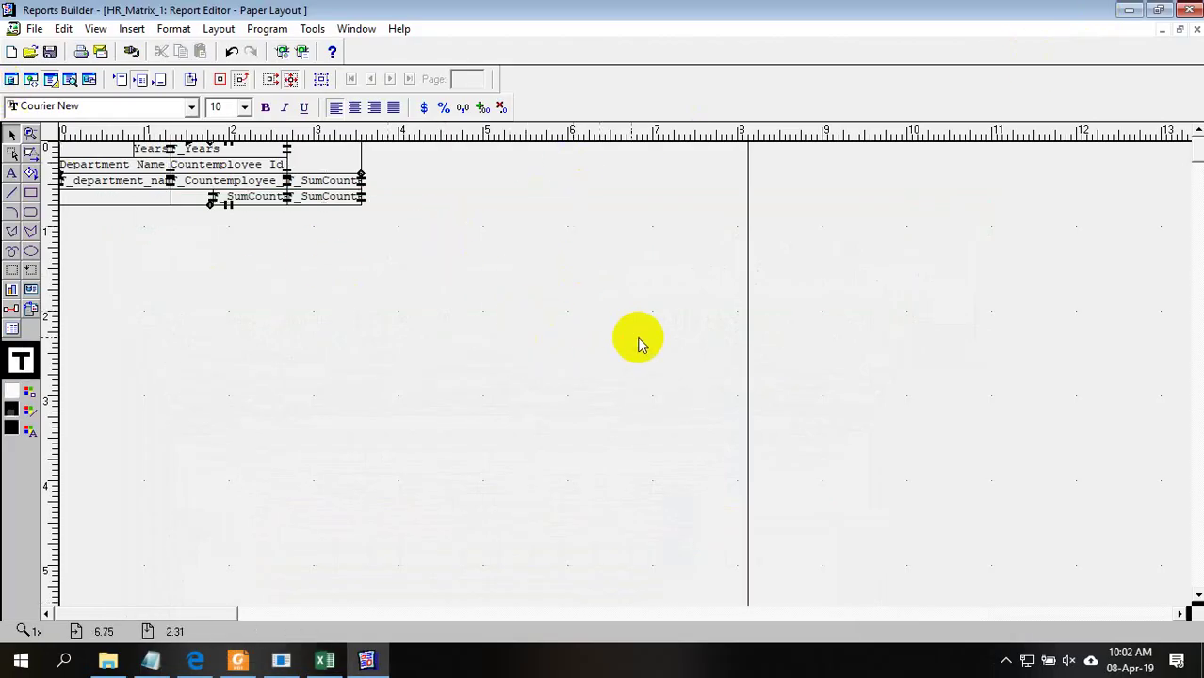
pyautogui.moveTo(634, 336); pyautogui.dragTo(23, 48)
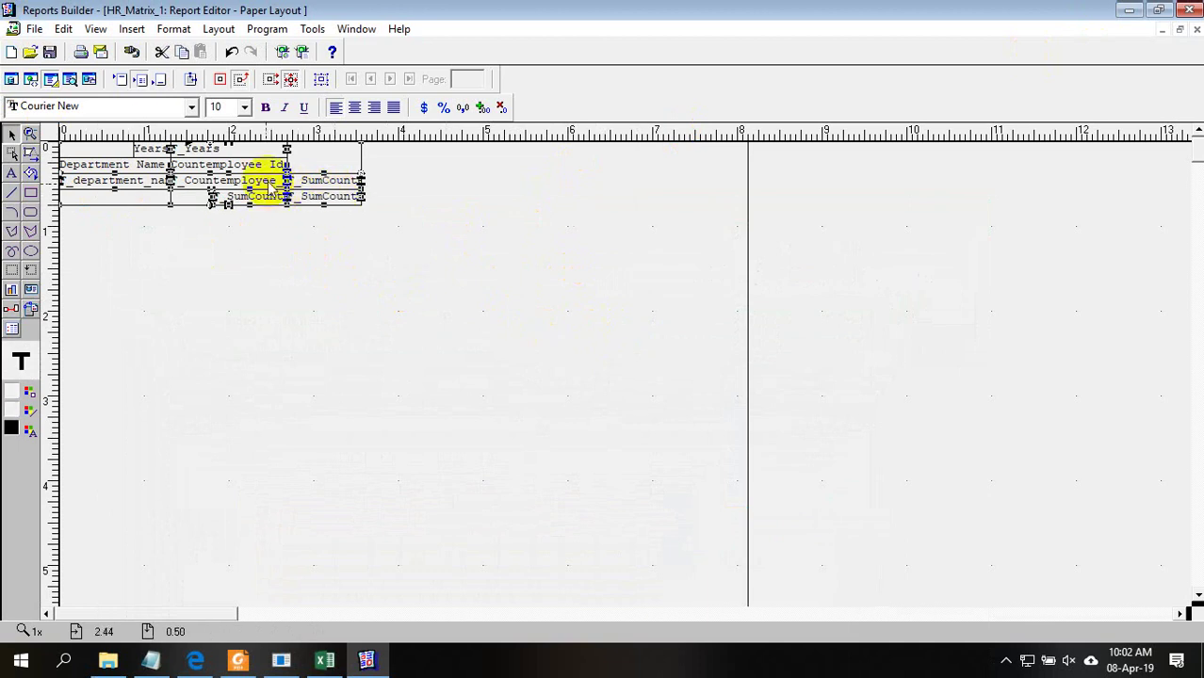
pyautogui.moveTo(272, 191); pyautogui.dragTo(442, 325)
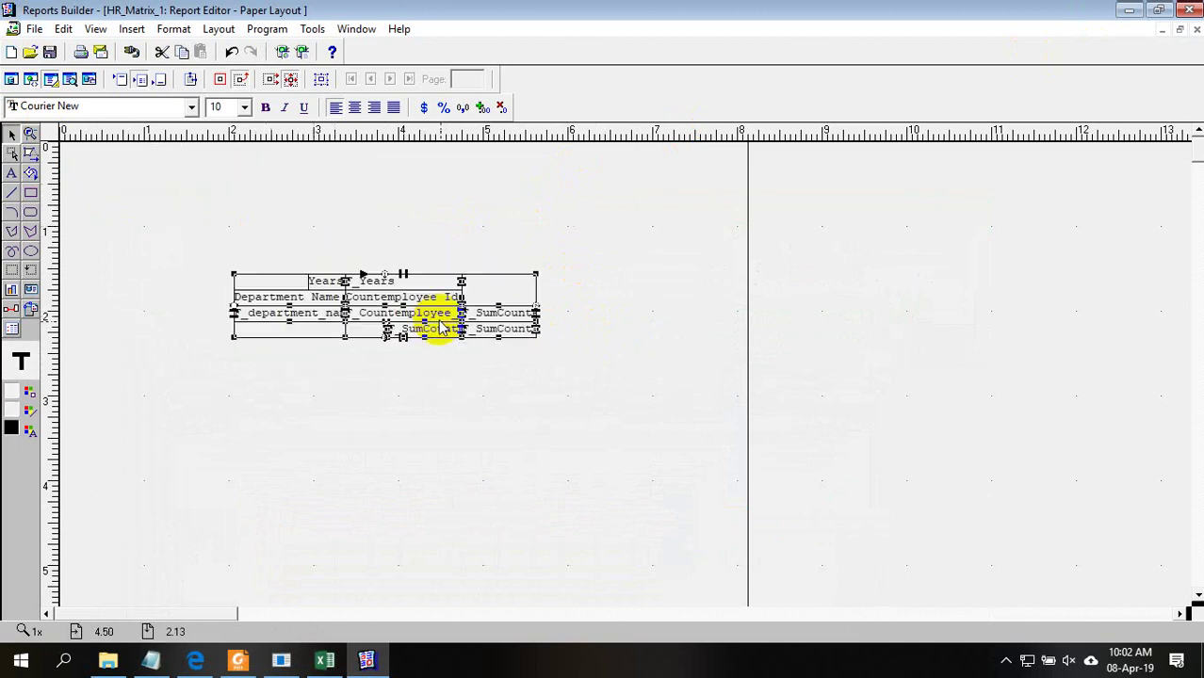
pyautogui.click(433, 443)
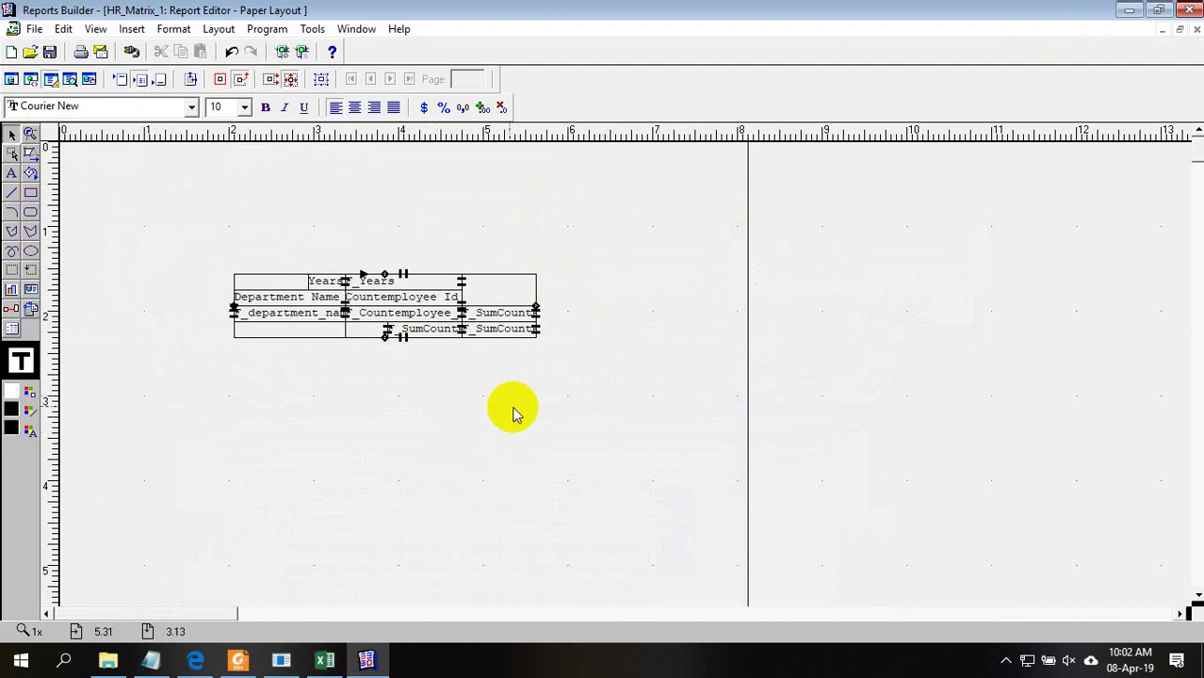
# Enlarge the matrix frame up-left and down-right to about 4 inches, widening the outer frame
pyautogui.click(414, 320)
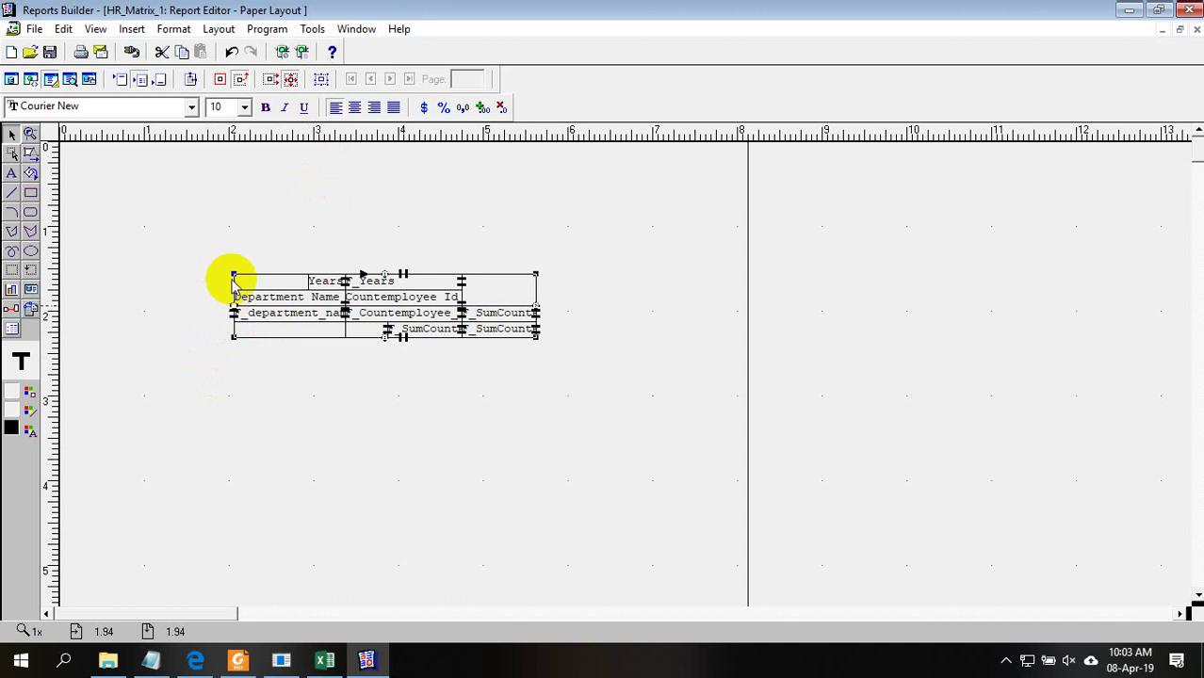
pyautogui.moveTo(235, 276); pyautogui.dragTo(133, 173)
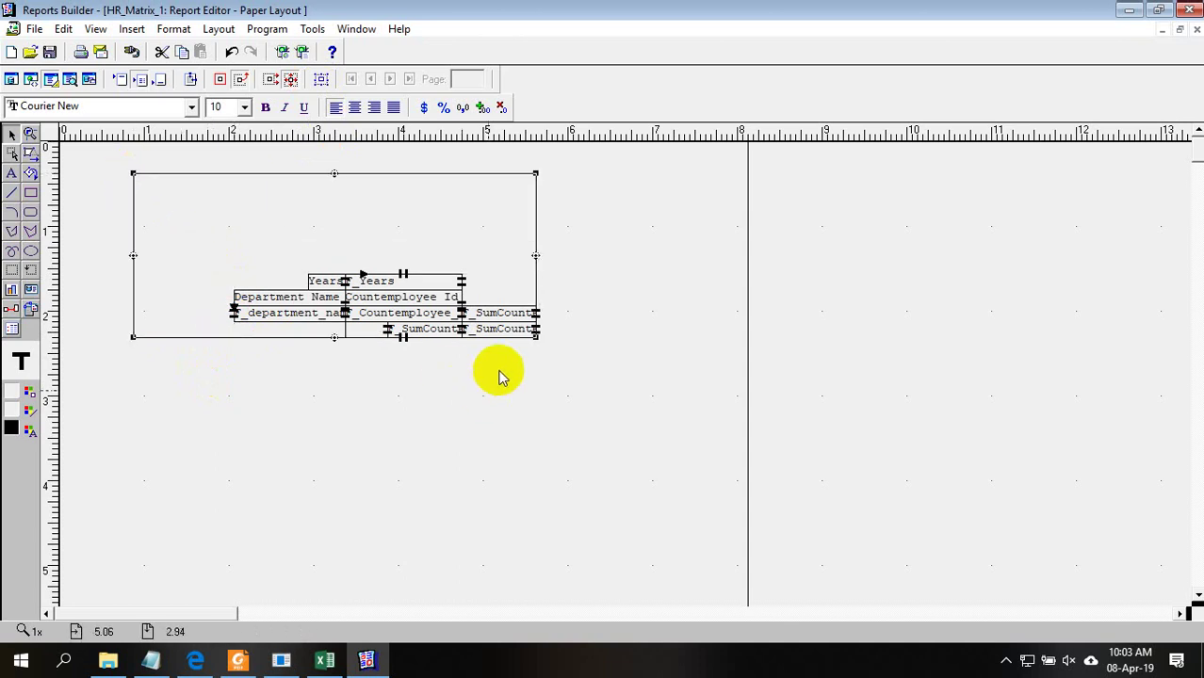
pyautogui.moveTo(536, 338); pyautogui.dragTo(700, 469)
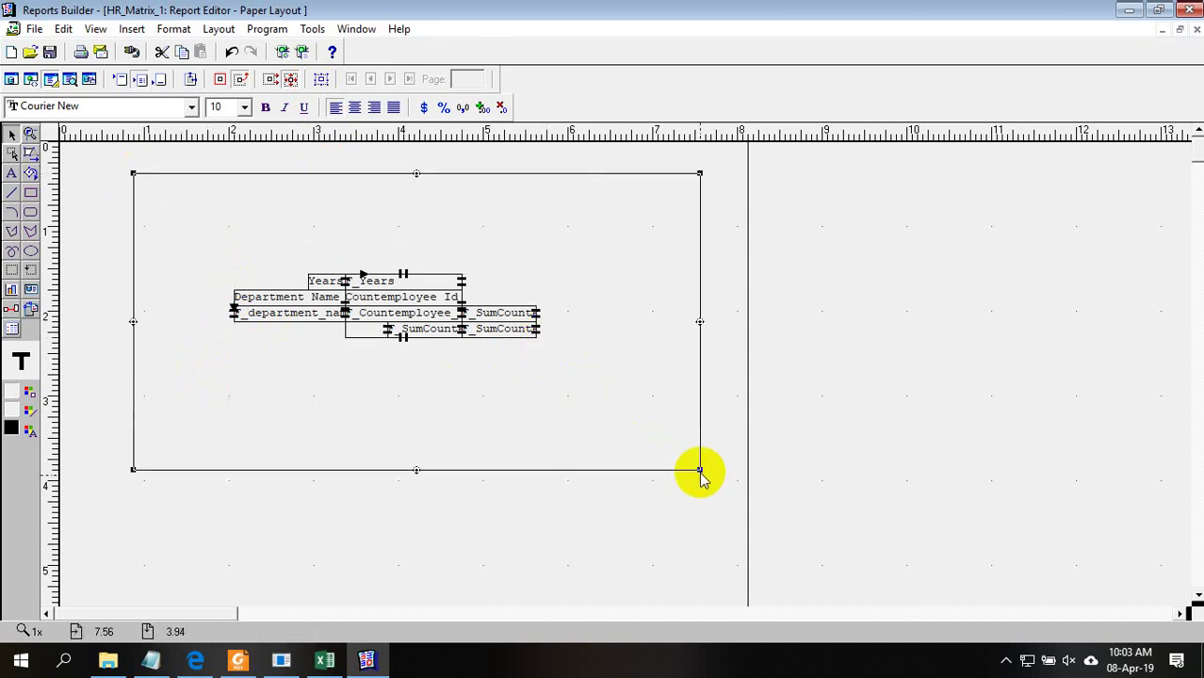
pyautogui.click(885, 433)
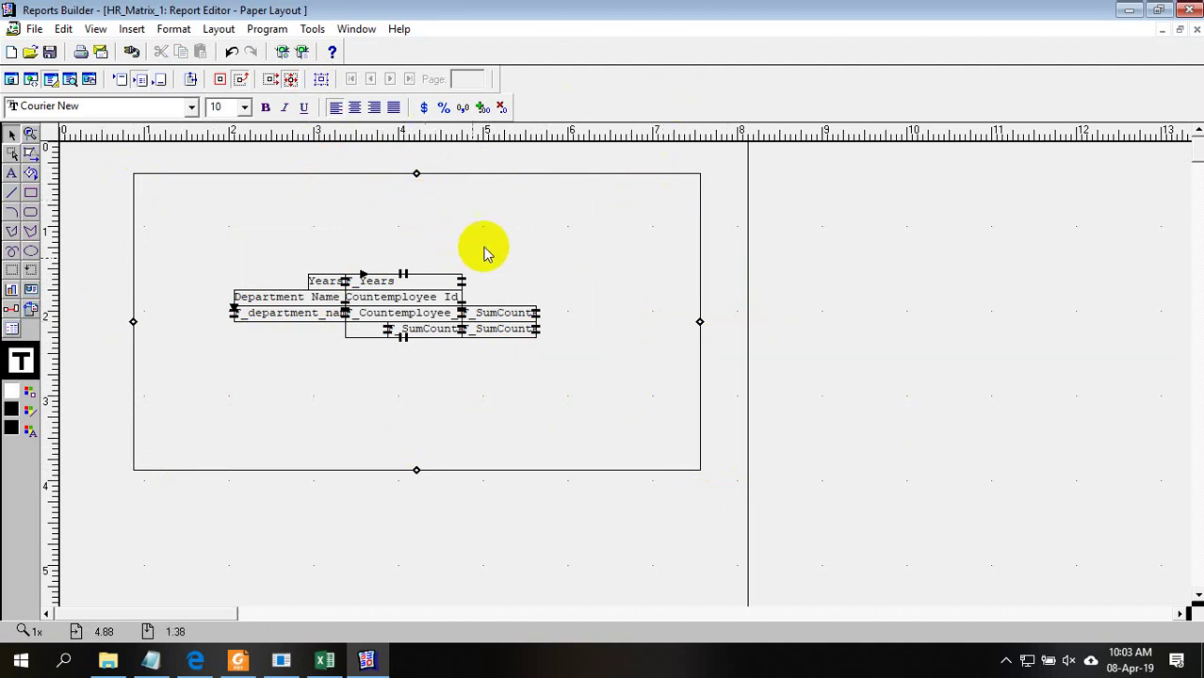
pyautogui.click(386, 235)
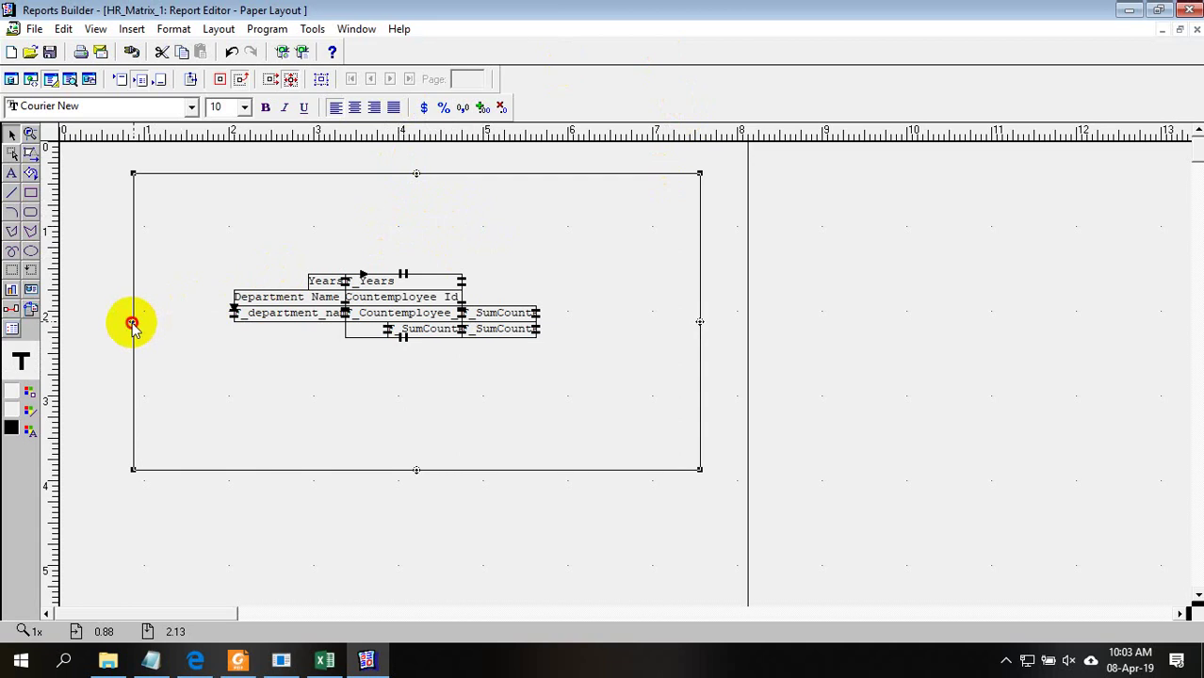
pyautogui.moveTo(132, 323); pyautogui.dragTo(102, 327)
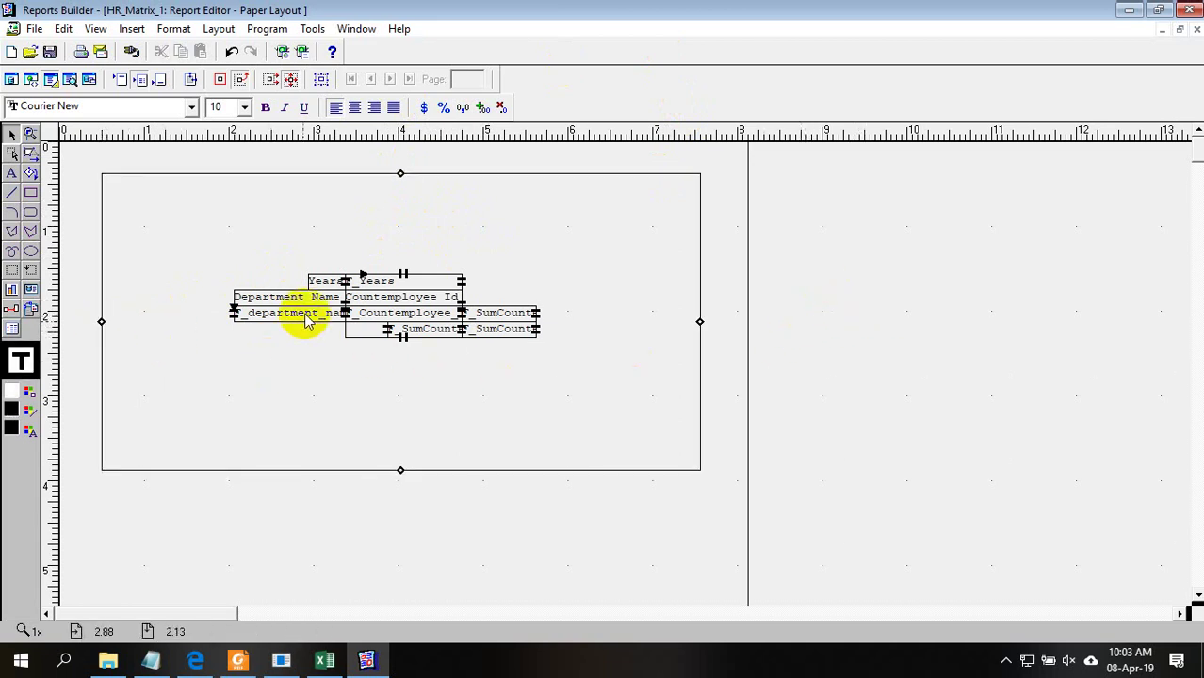
# Select the Countemployee field and its enclosing frame, then preview the report with data
pyautogui.click(412, 322)
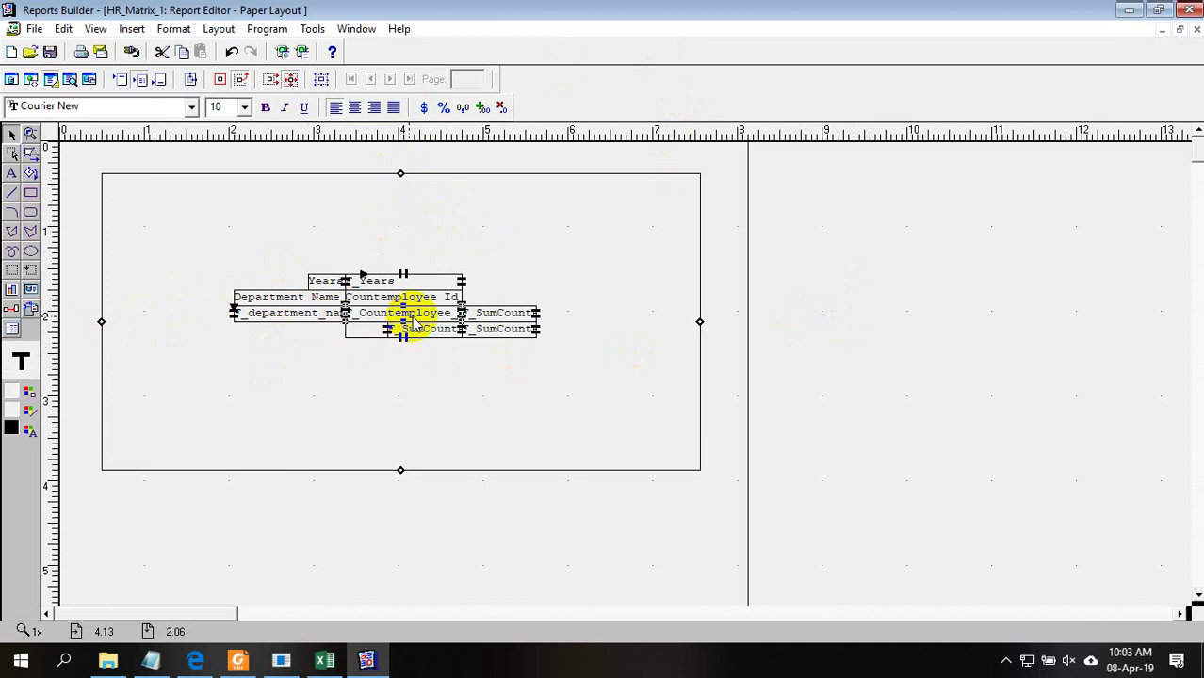
pyautogui.click(324, 82)
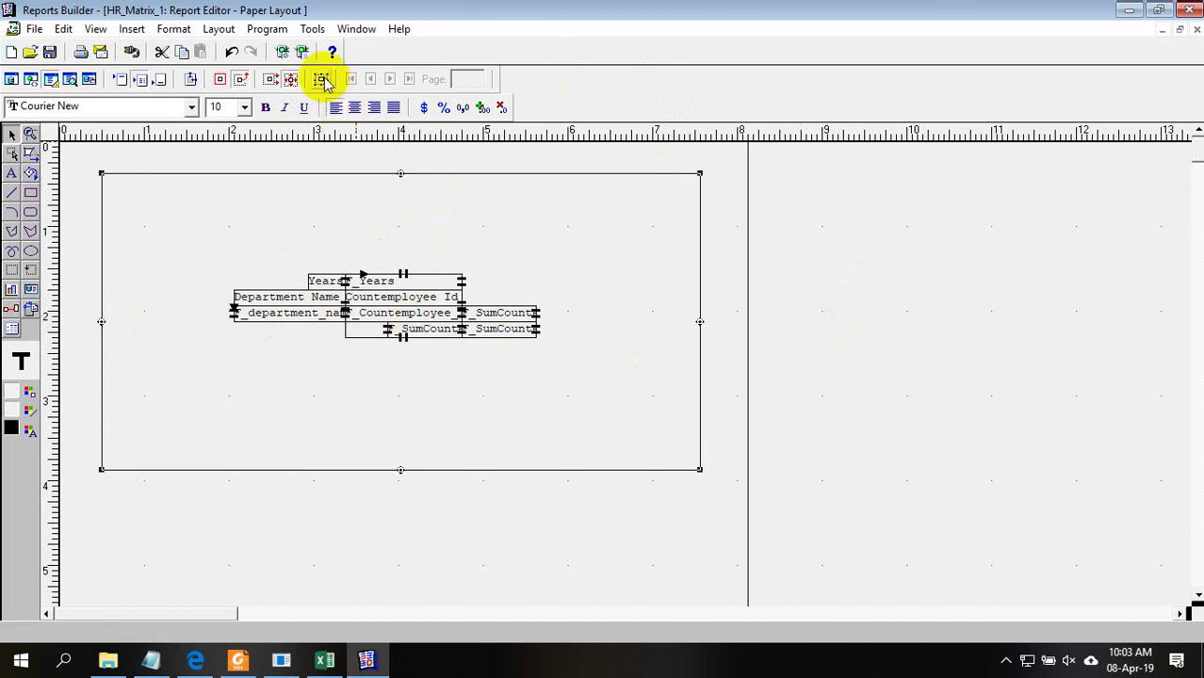
pyautogui.click(405, 318)
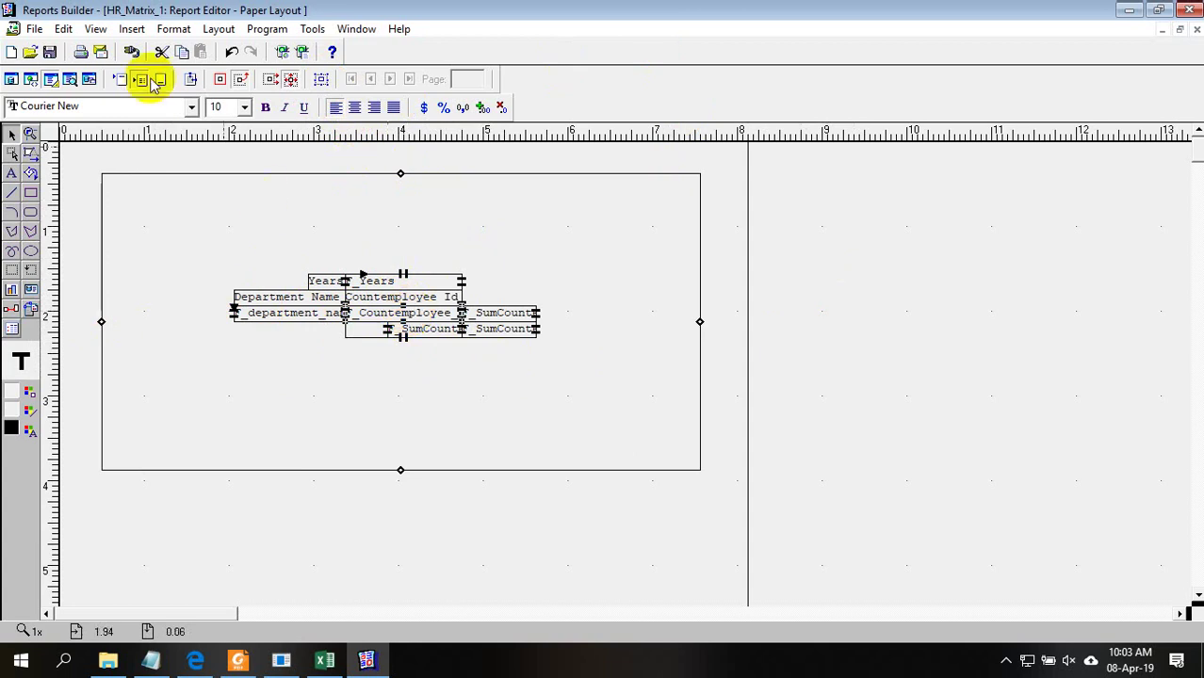
pyautogui.click(70, 79)
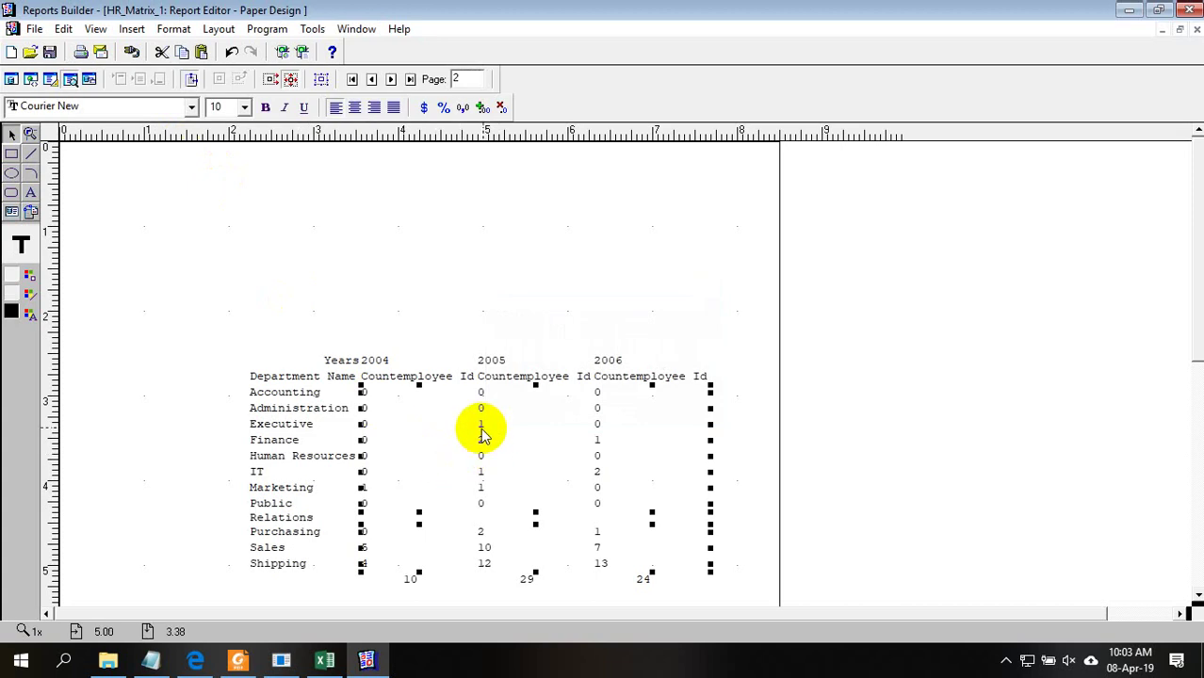
# Back in Paper Layout, select the matrix's parent frames, then reselect the Countemployee field
pyautogui.click(50, 79)
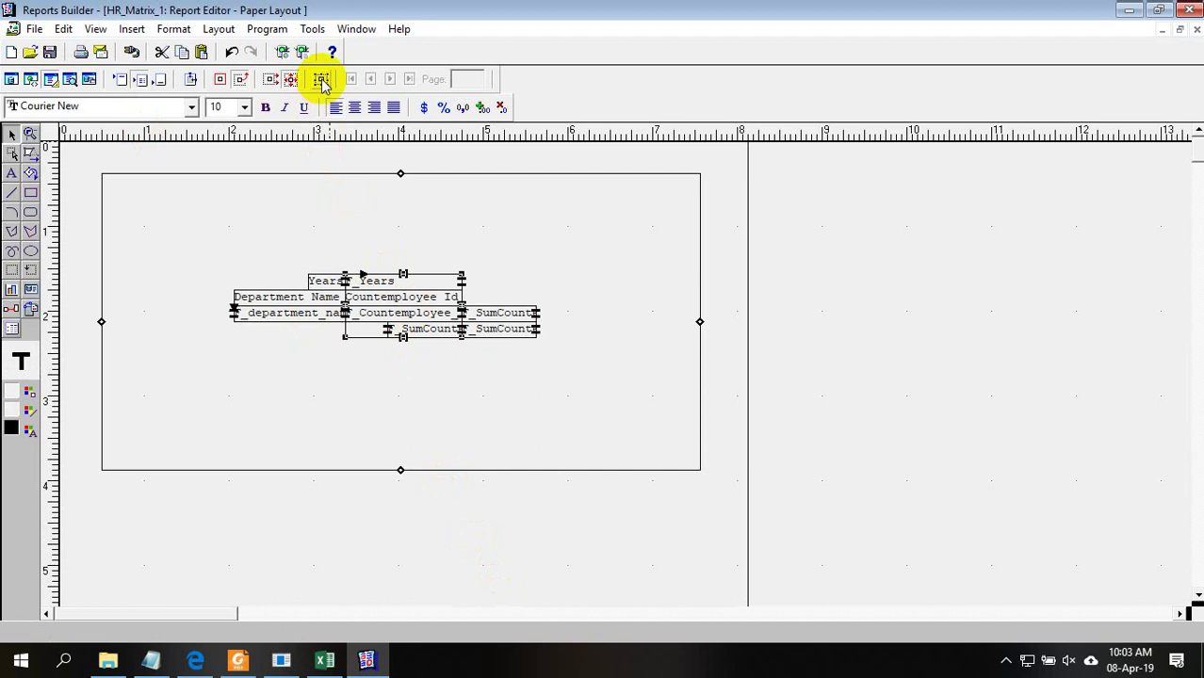
pyautogui.click(321, 81)
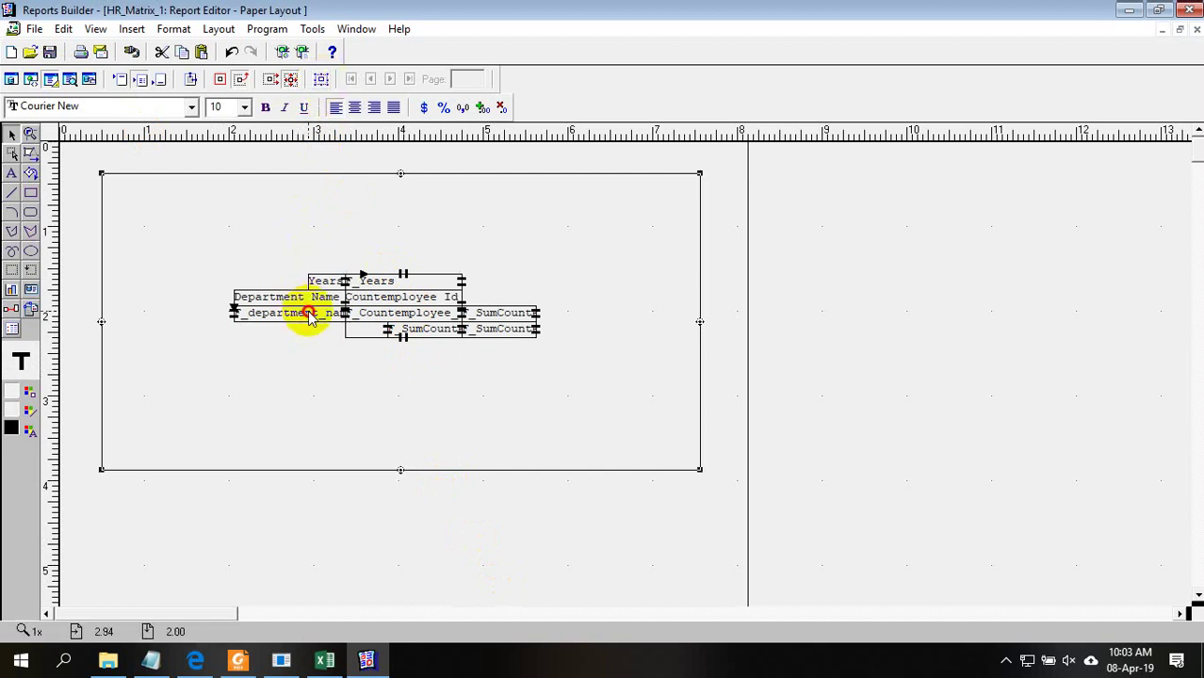
pyautogui.click(321, 81)
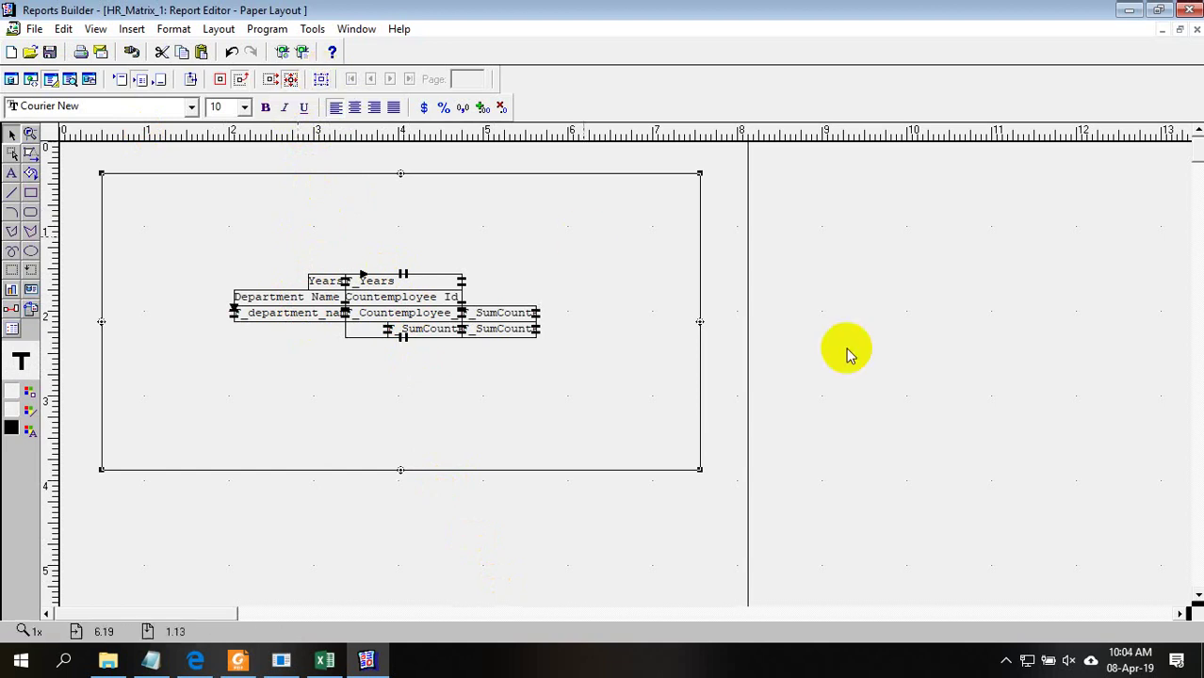
pyautogui.click(918, 396)
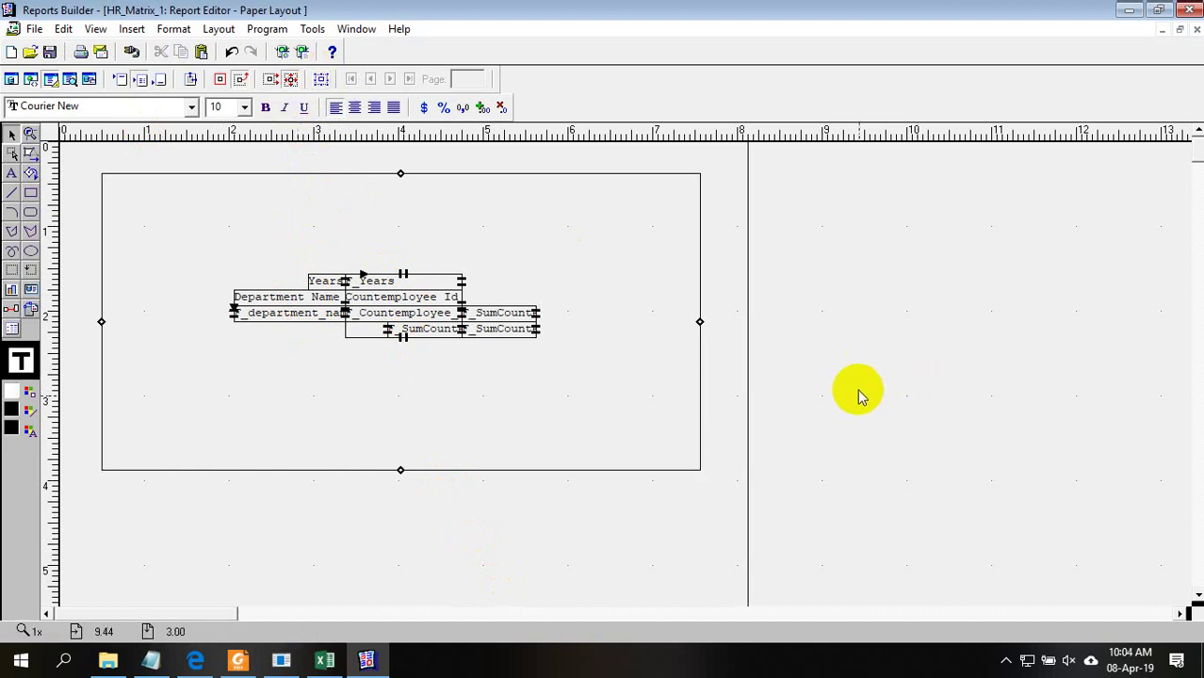
pyautogui.click(414, 318)
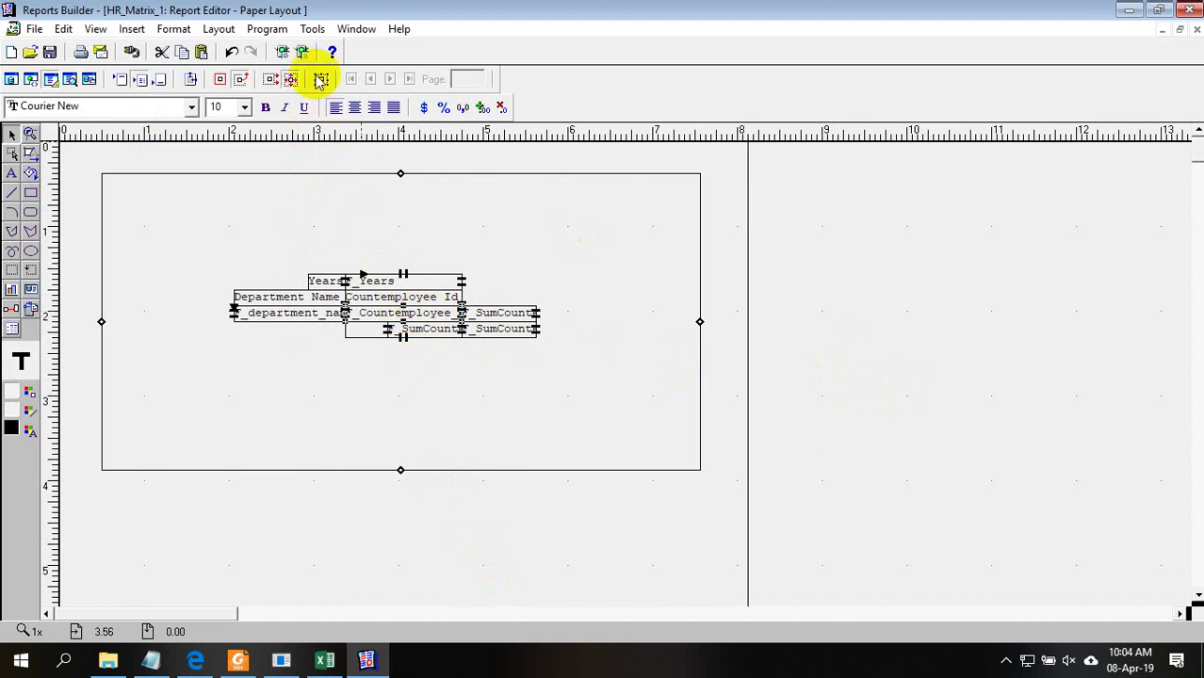
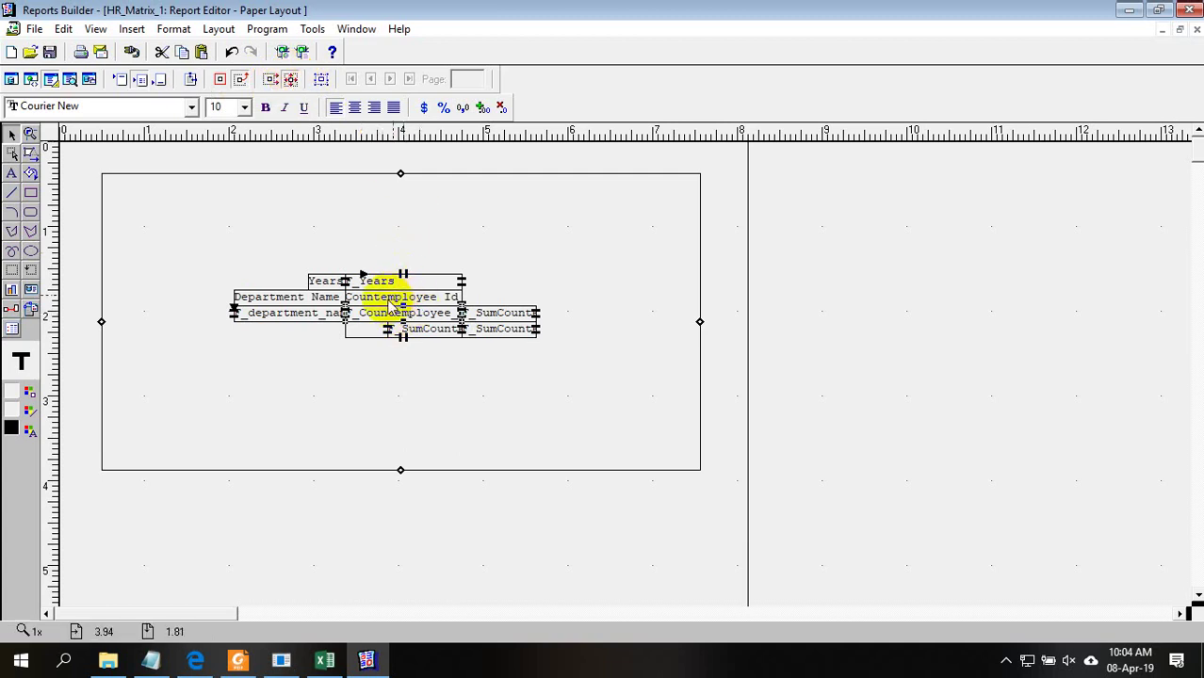
# Select the parent frame around the matrix and bring up the Matrix.xlsx workbook
pyautogui.click(324, 80)
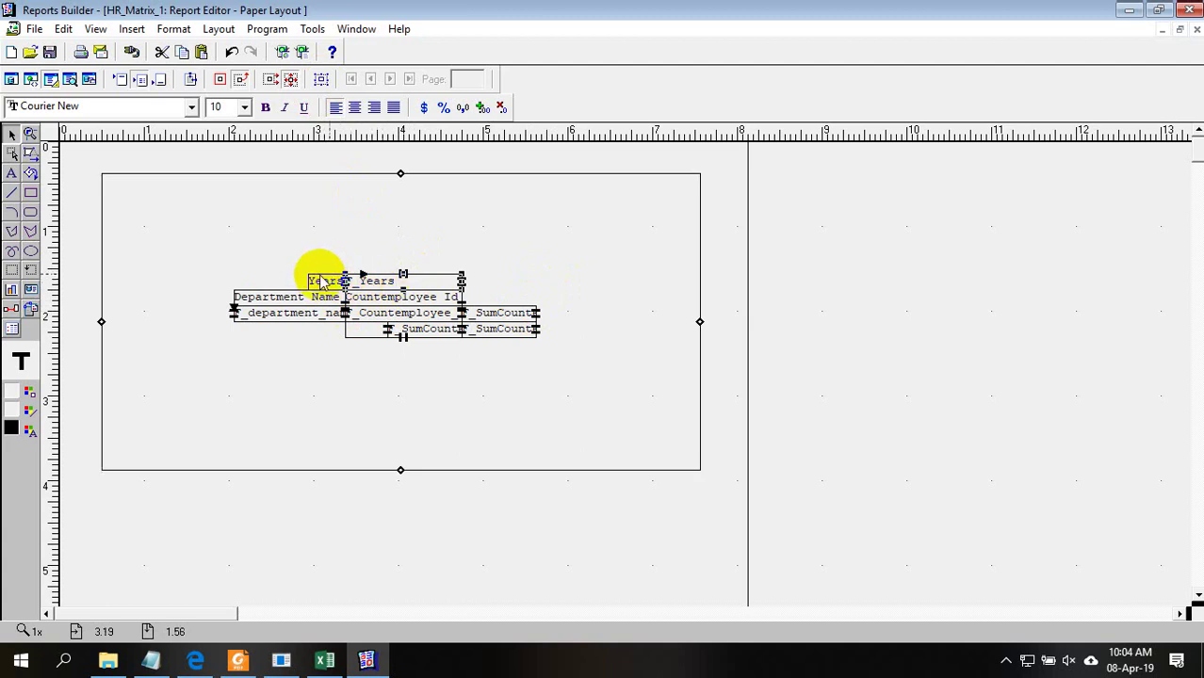
pyautogui.click(324, 659)
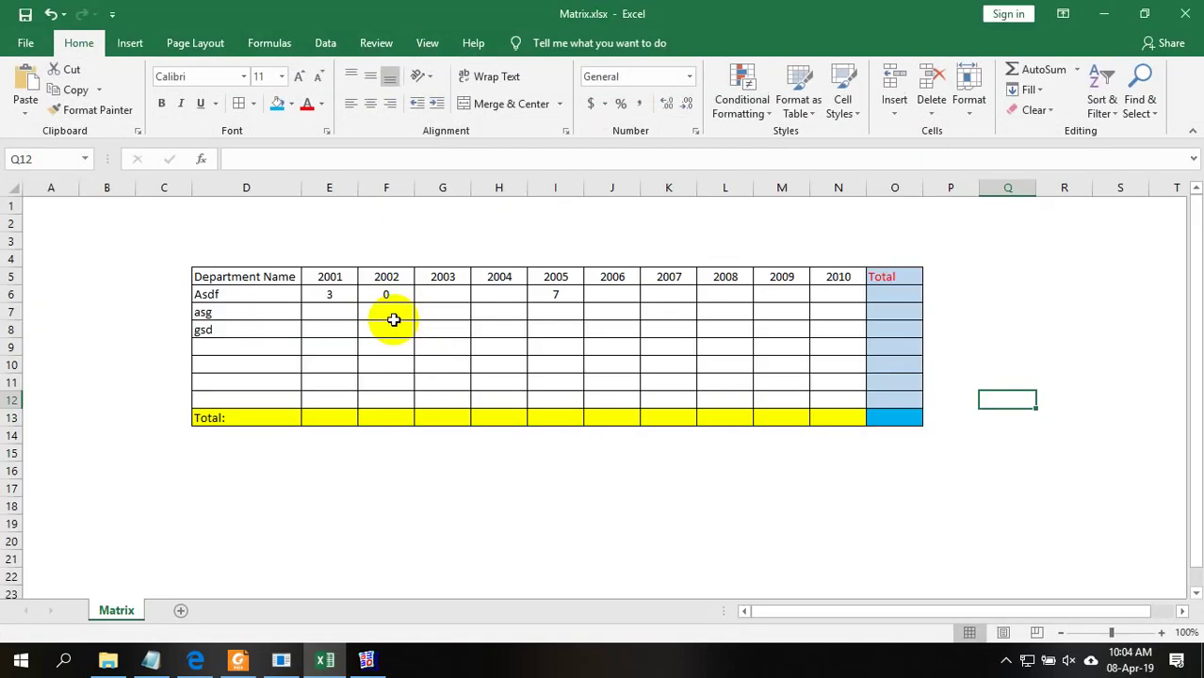
# Inspect the 2001 heading in E5 and the cells D3 and D4 above the table
pyautogui.click(325, 276)
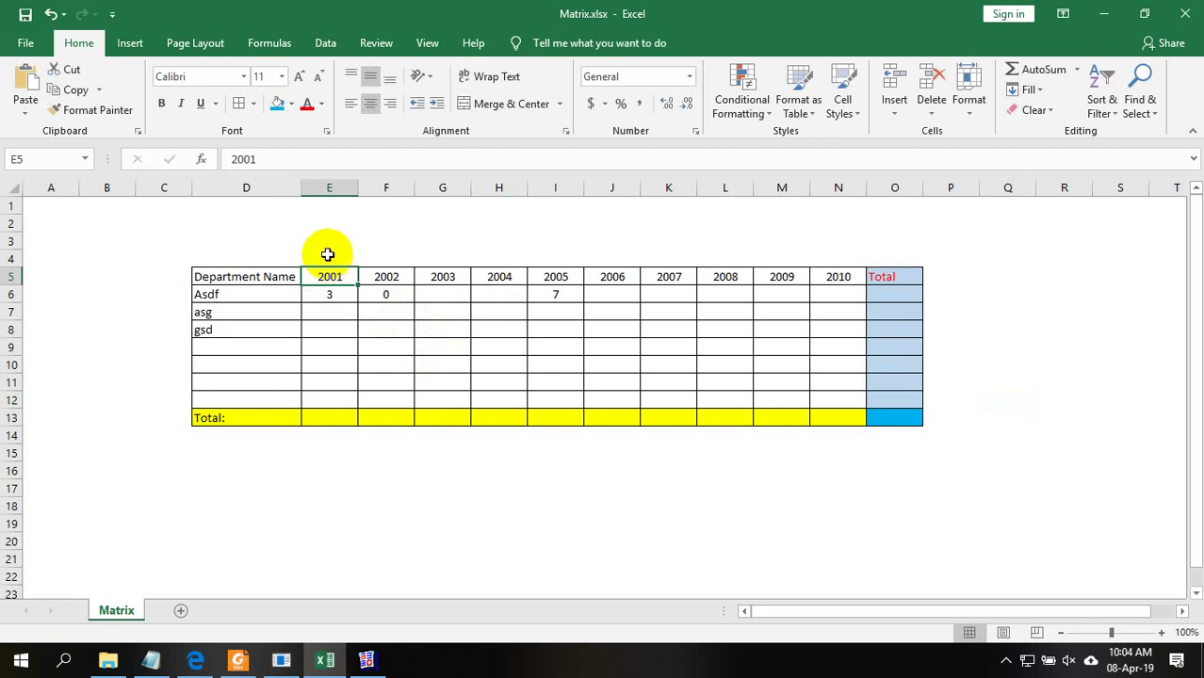
pyautogui.click(253, 245)
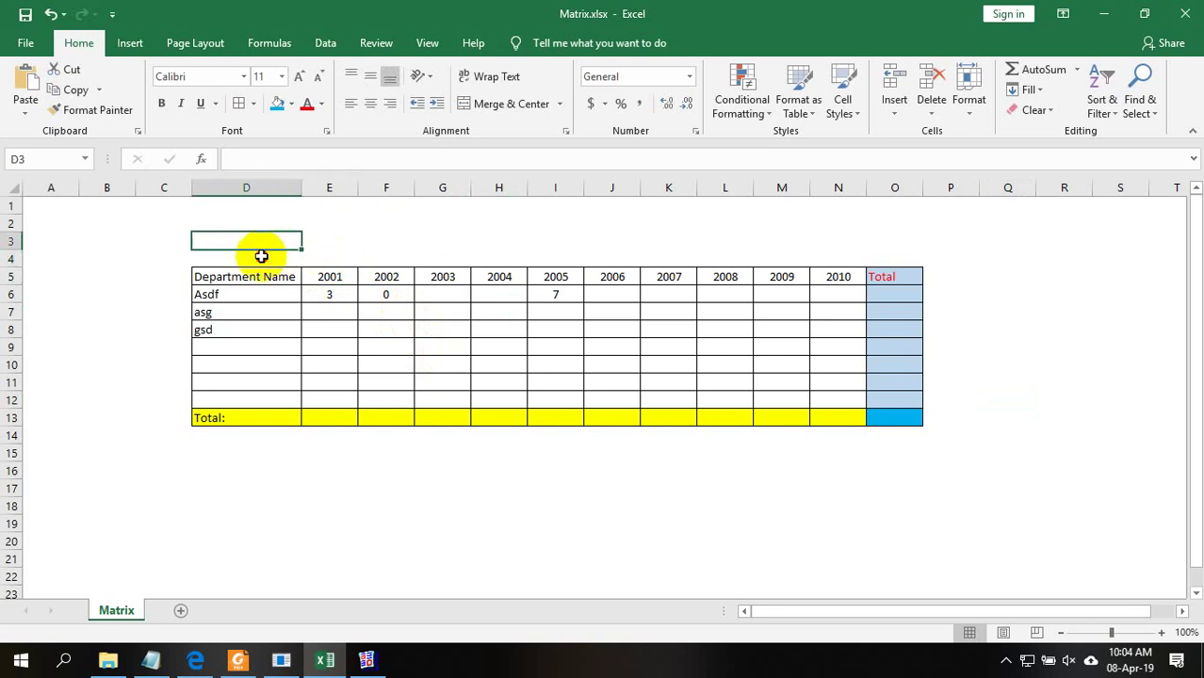
pyautogui.click(289, 262)
pyautogui.moveTo(301, 261); pyautogui.dragTo(256, 253)
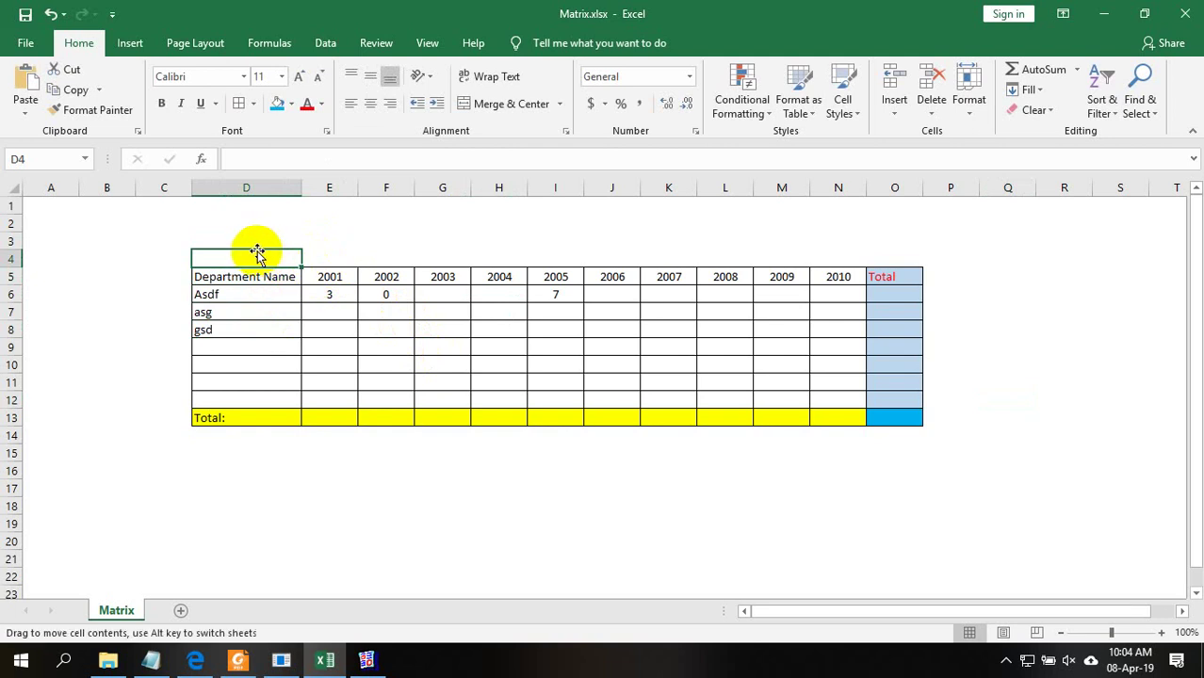
pyautogui.click(329, 275)
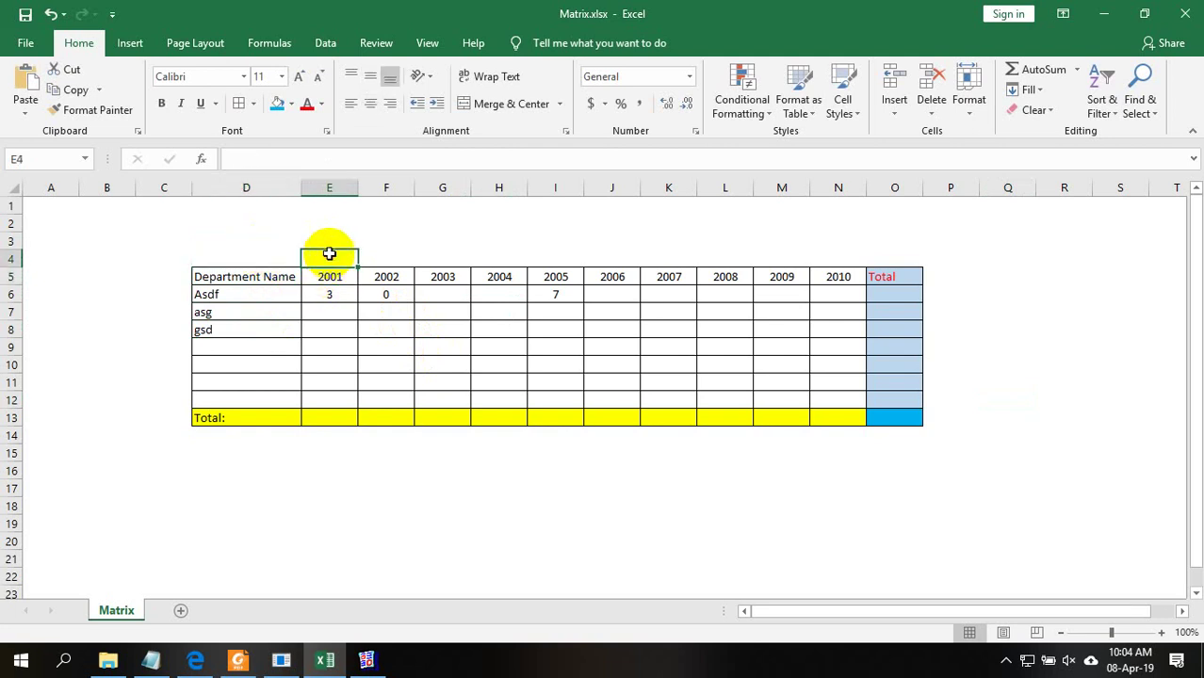
pyautogui.click(328, 295)
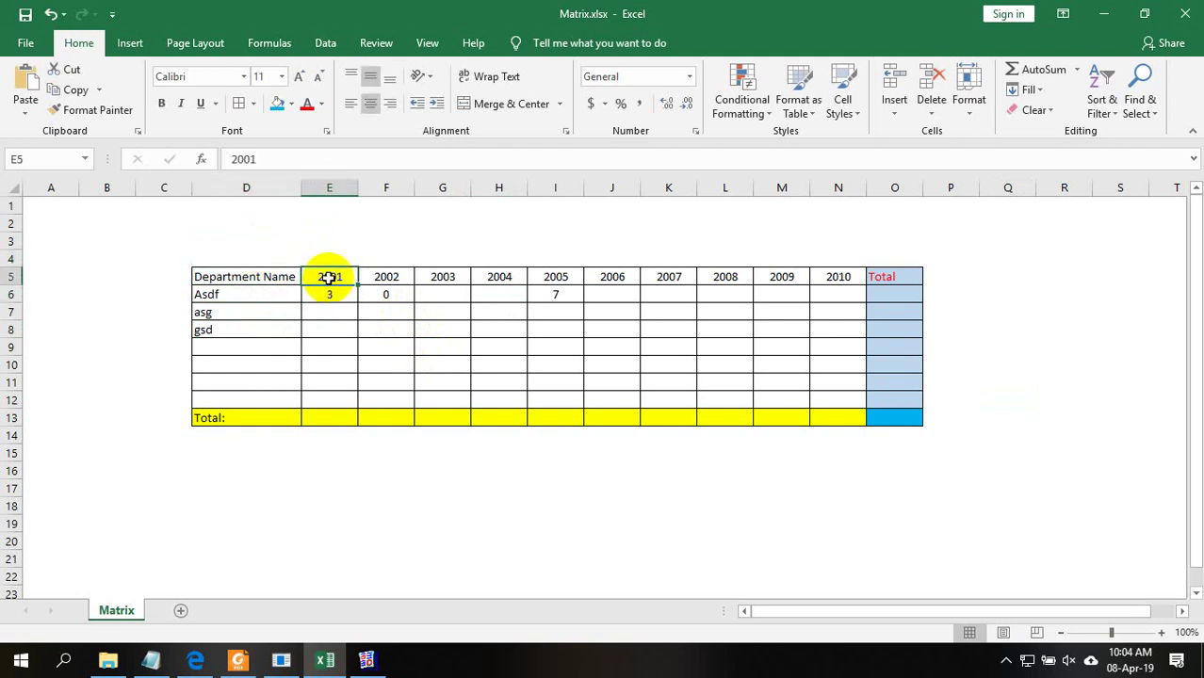
# Run the report in Paper Design and centre the year headings and employee counts
pyautogui.click(1106, 11)
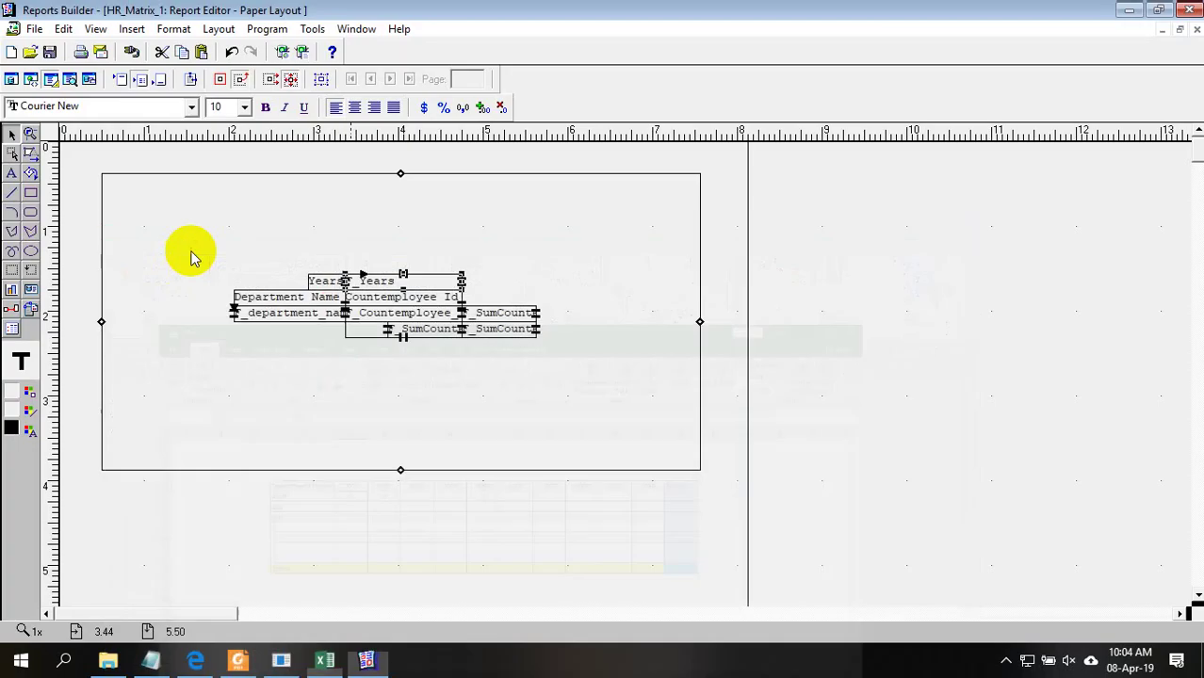
pyautogui.click(301, 51)
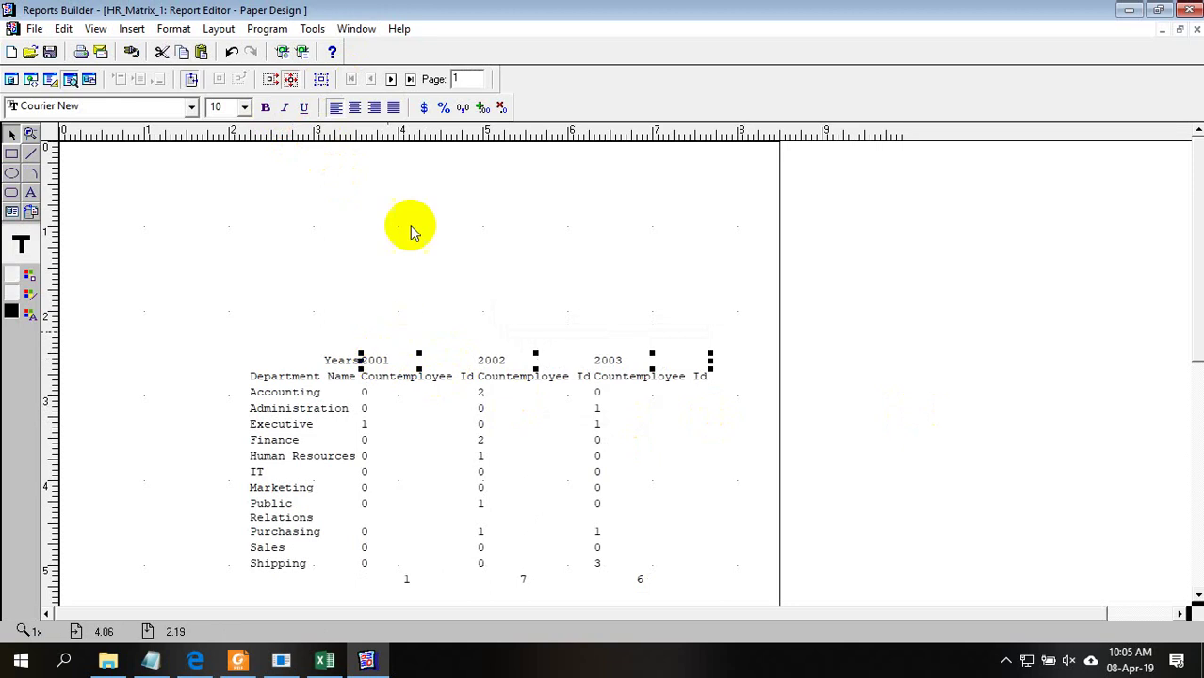
pyautogui.click(359, 112)
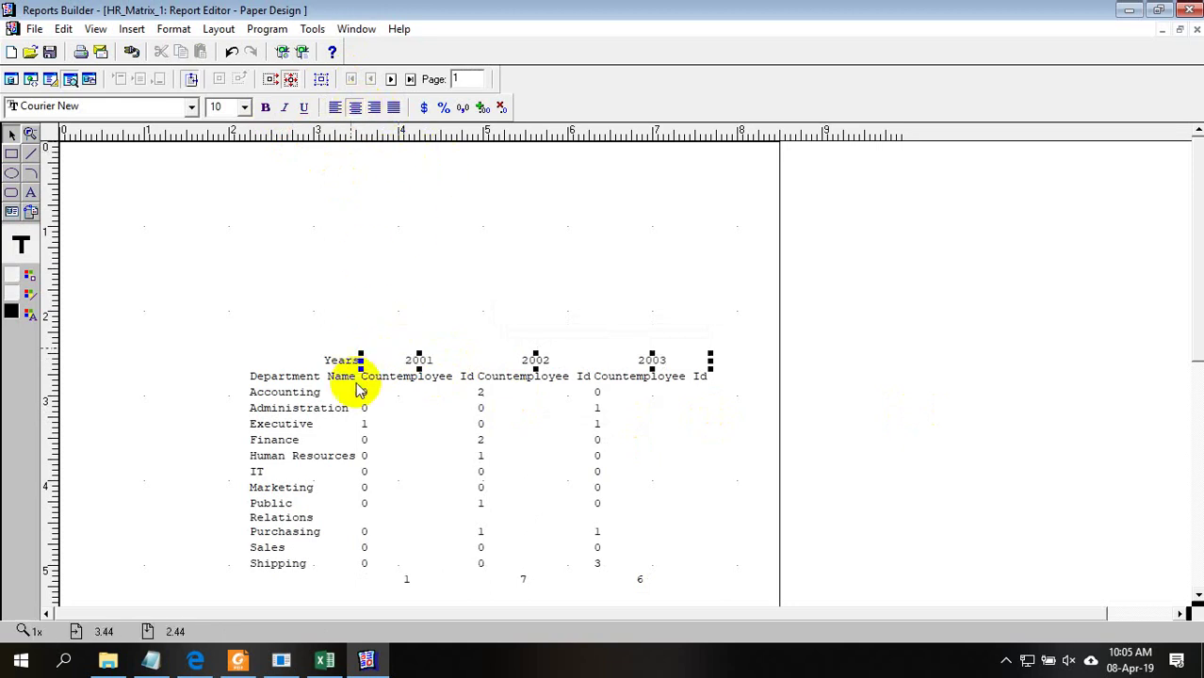
pyautogui.click(370, 410)
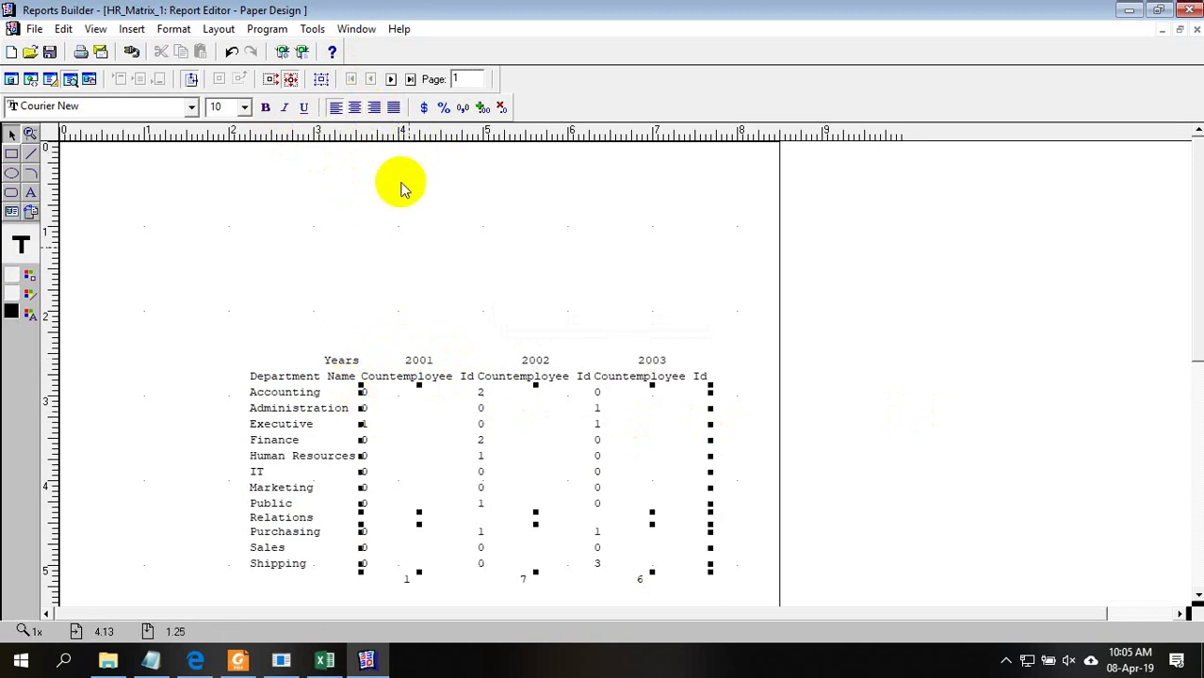
pyautogui.click(359, 111)
# Centre the Countemployee Id headings and review the heading and count fields
pyautogui.click(796, 350)
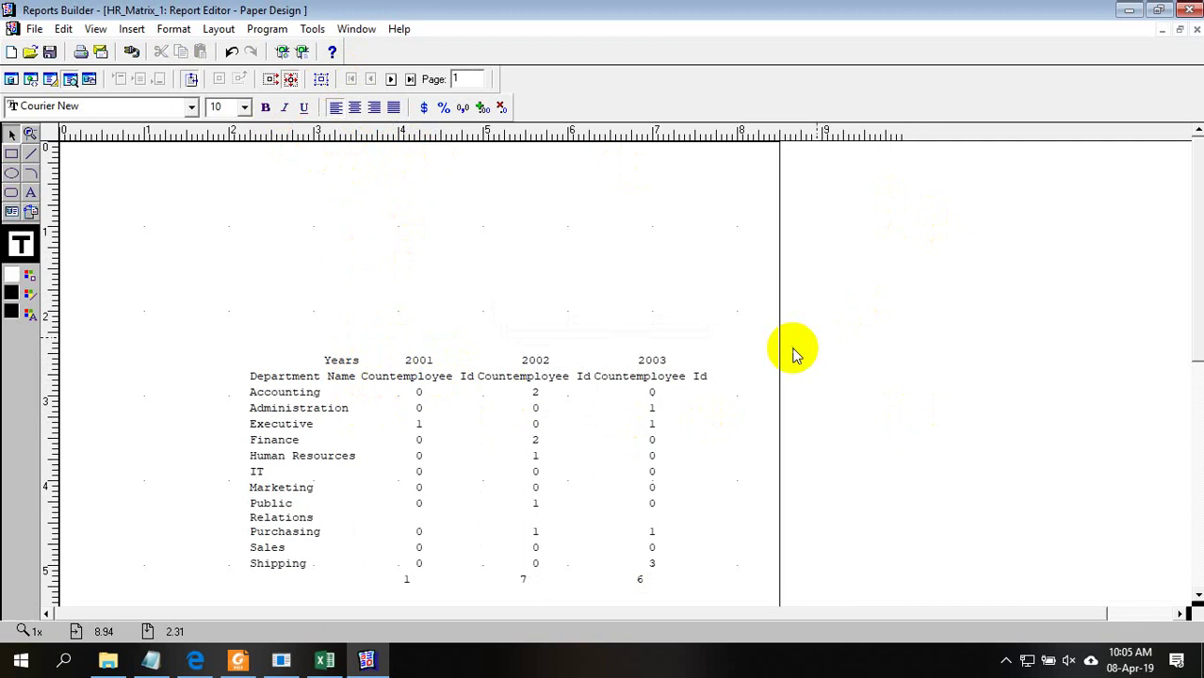
pyautogui.click(382, 377)
pyautogui.click(356, 107)
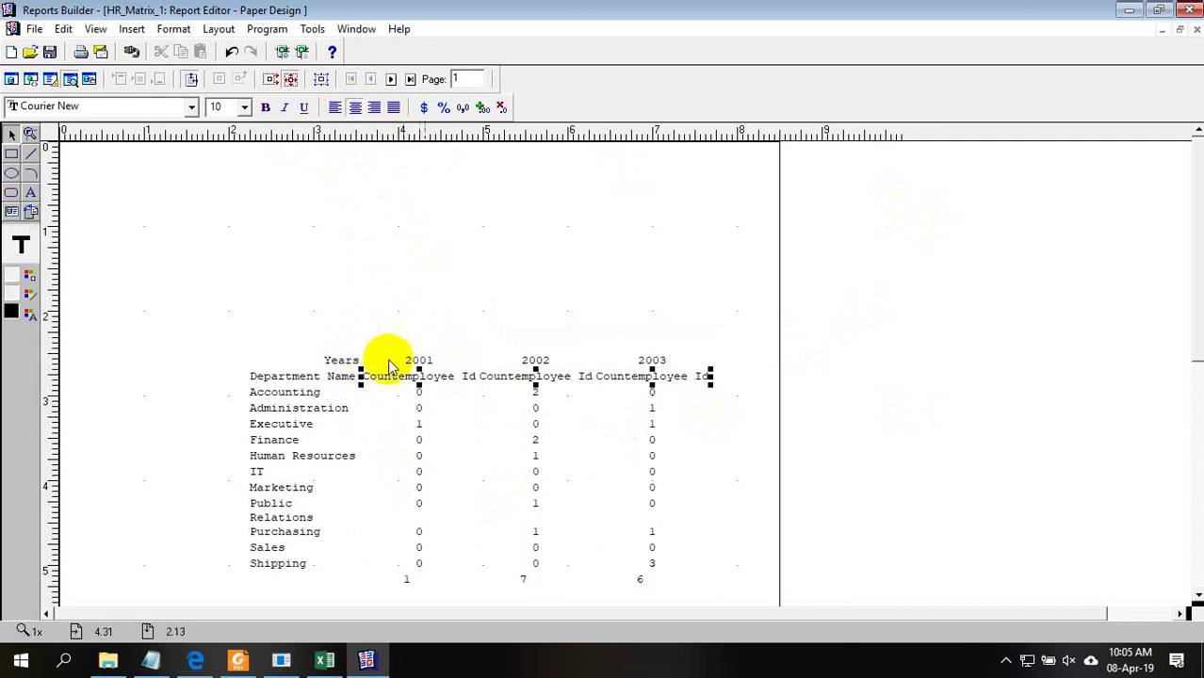
pyautogui.click(341, 359)
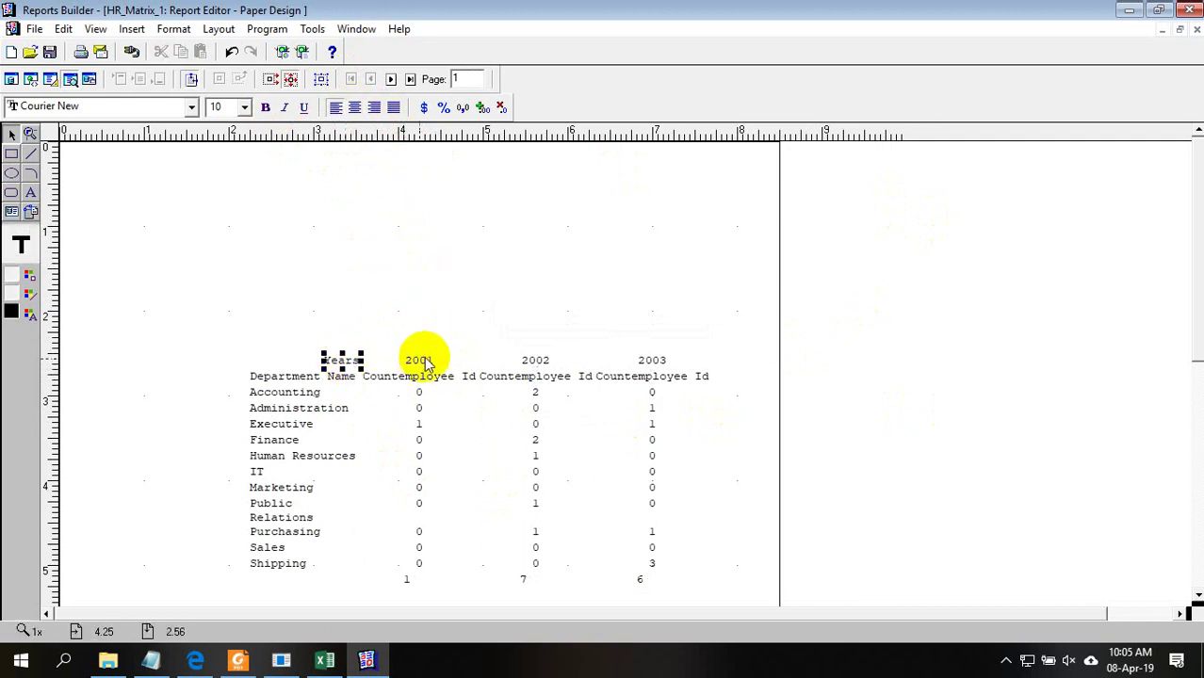
pyautogui.click(541, 430)
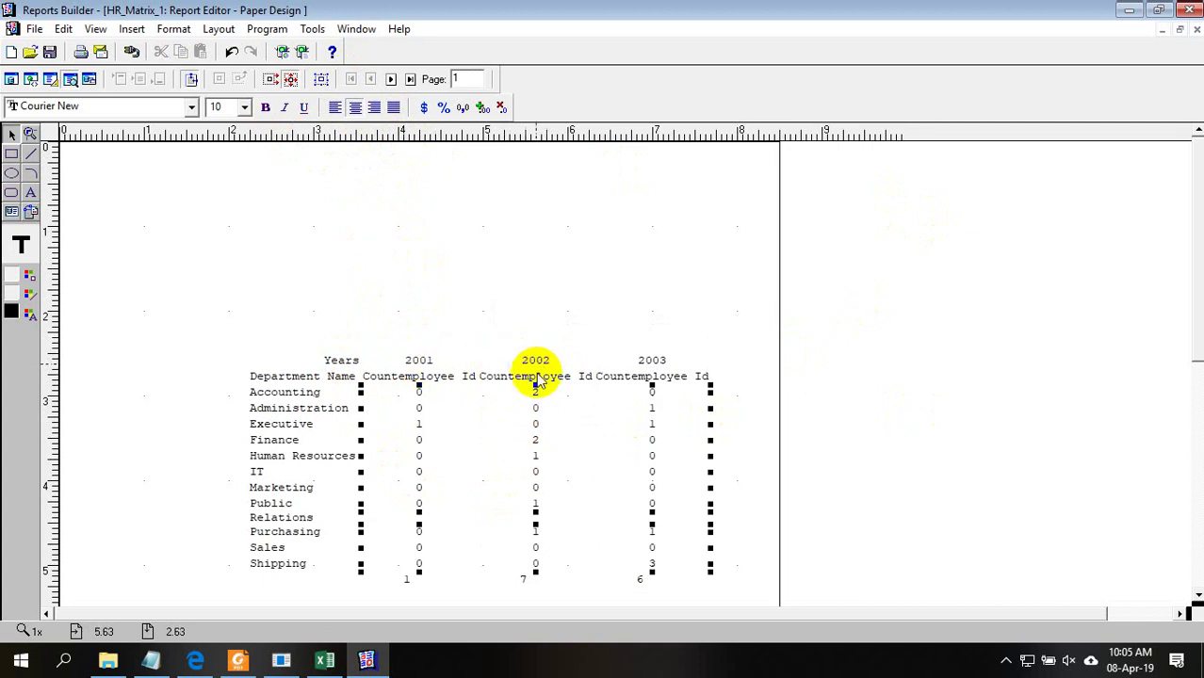
pyautogui.click(545, 380)
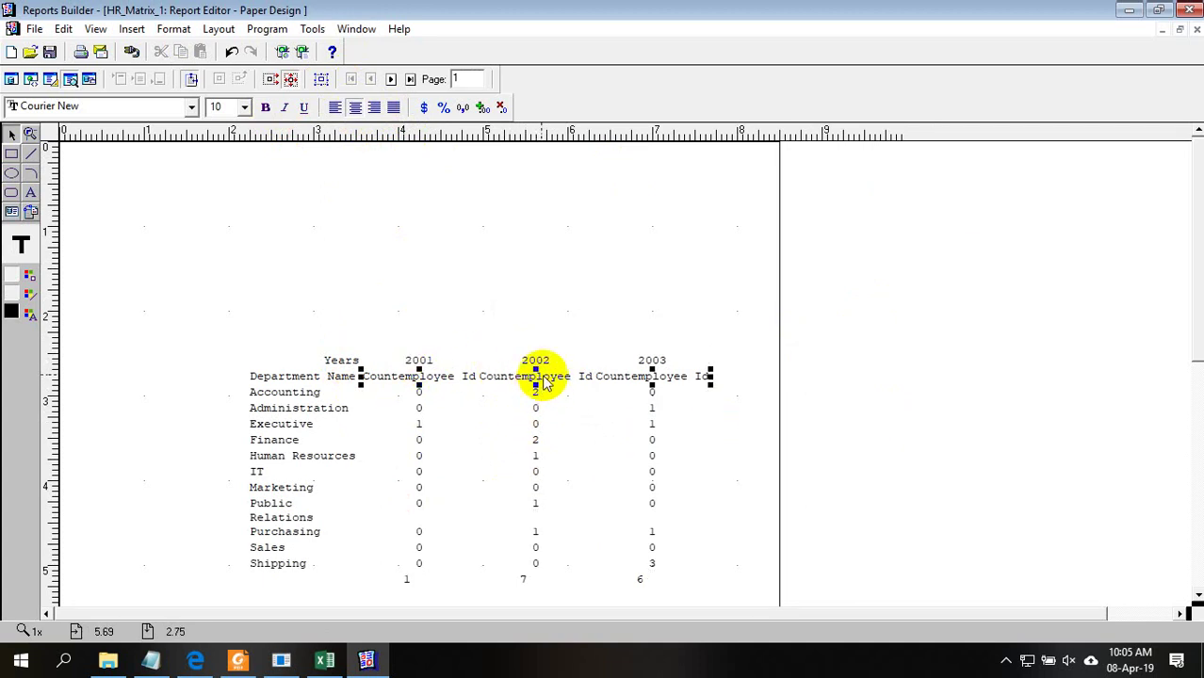
pyautogui.click(544, 361)
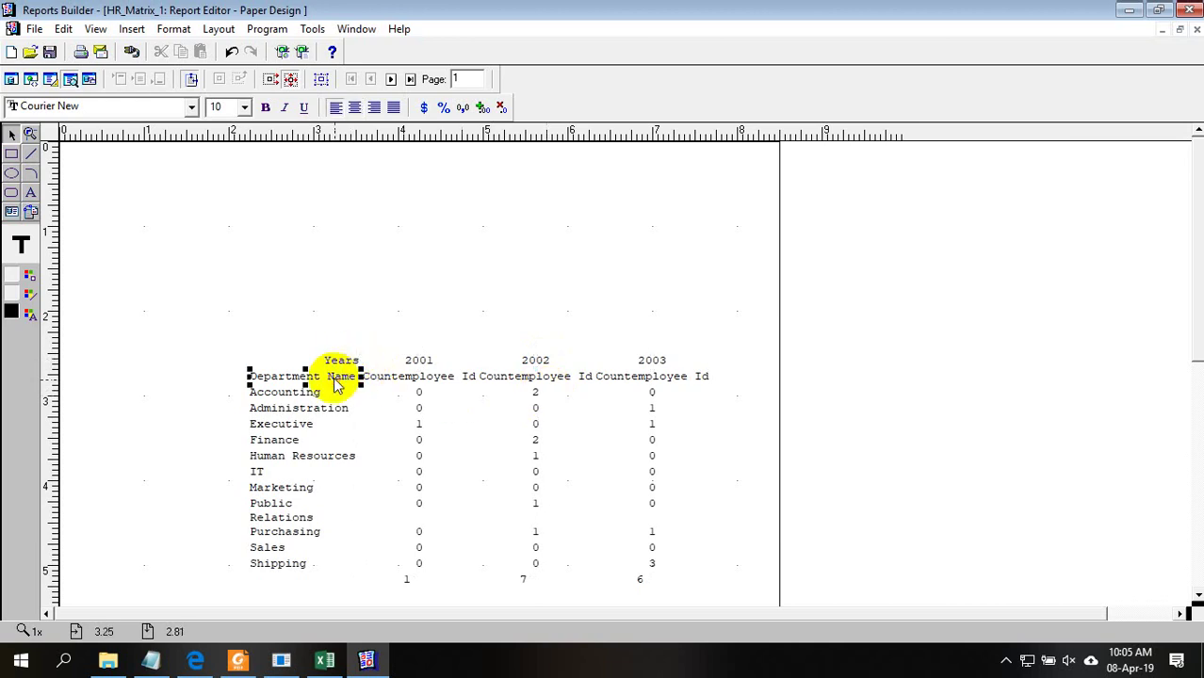
pyautogui.click(324, 660)
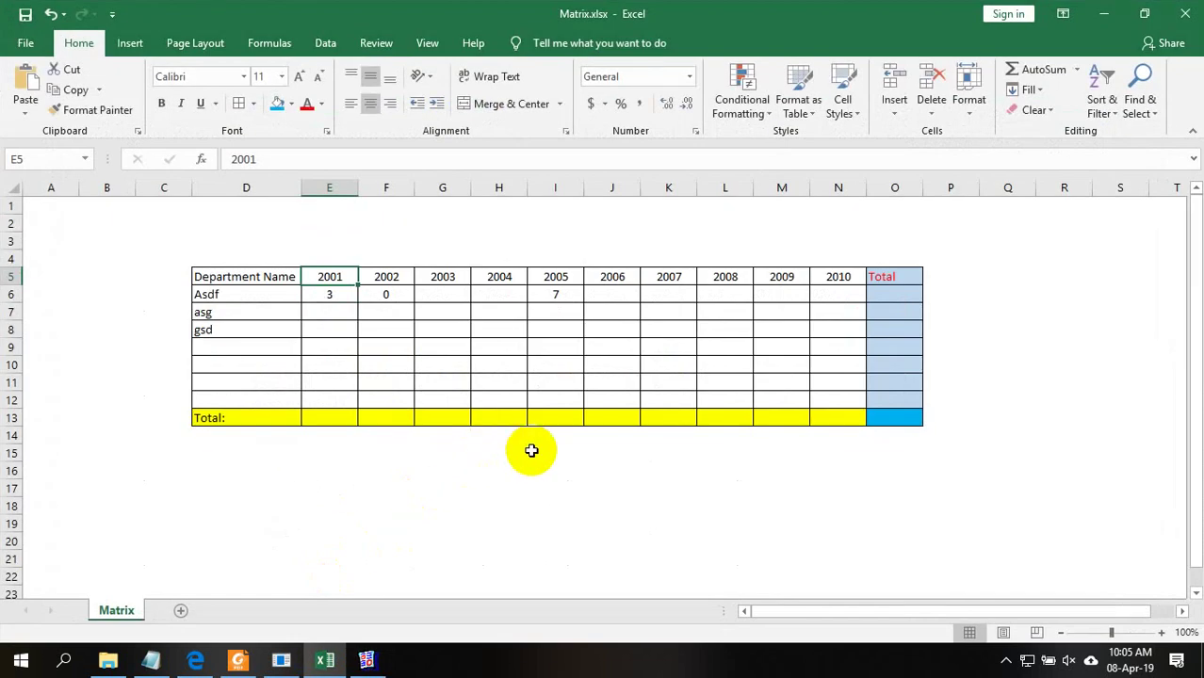
# Type 'Ciunt Emoll' in E5, 'Years' in D4 and '21' in E4
pyautogui.click(531, 450)
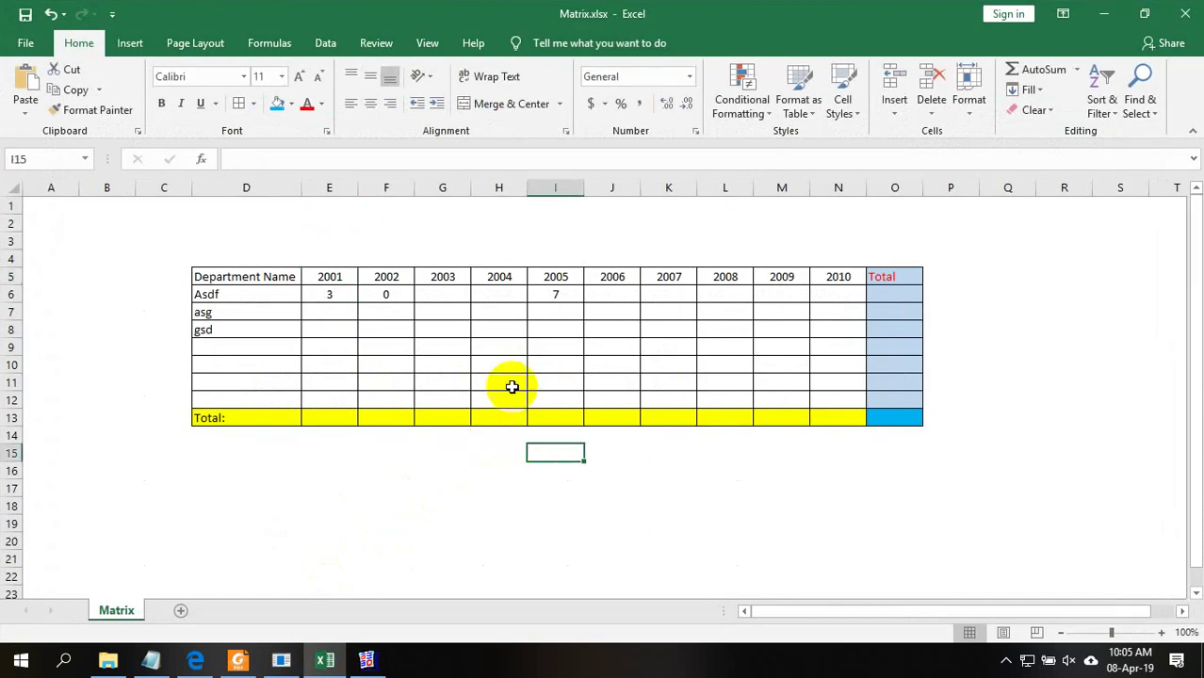
pyautogui.click(268, 254)
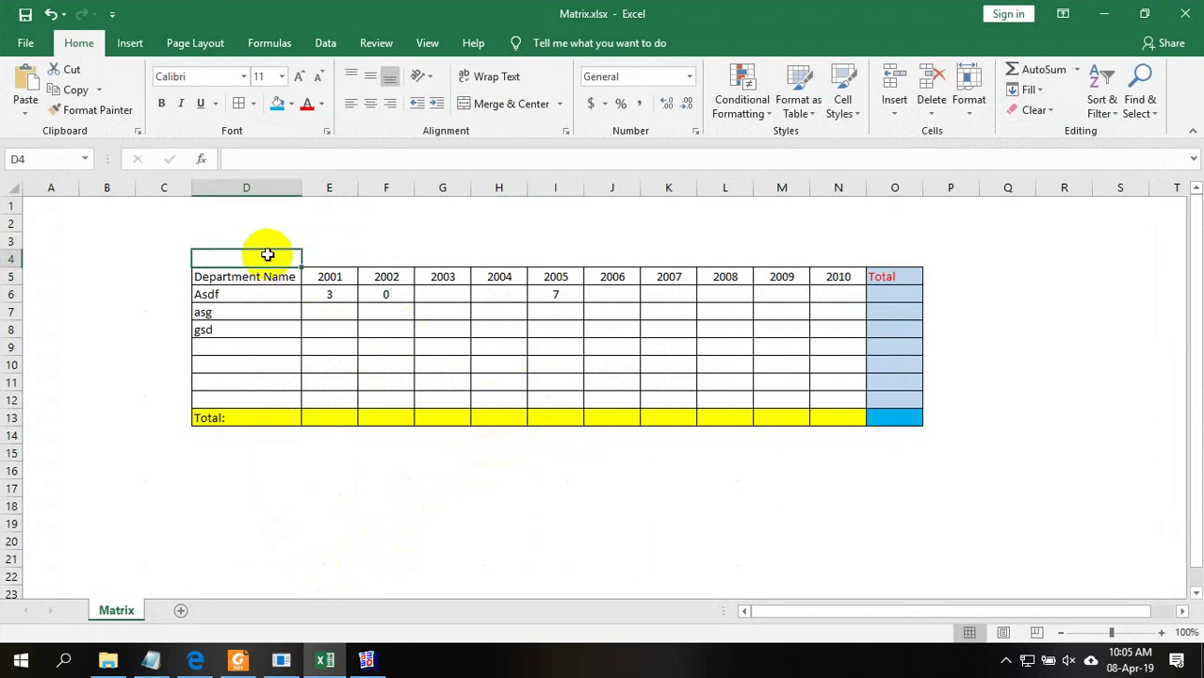
pyautogui.click(321, 276)
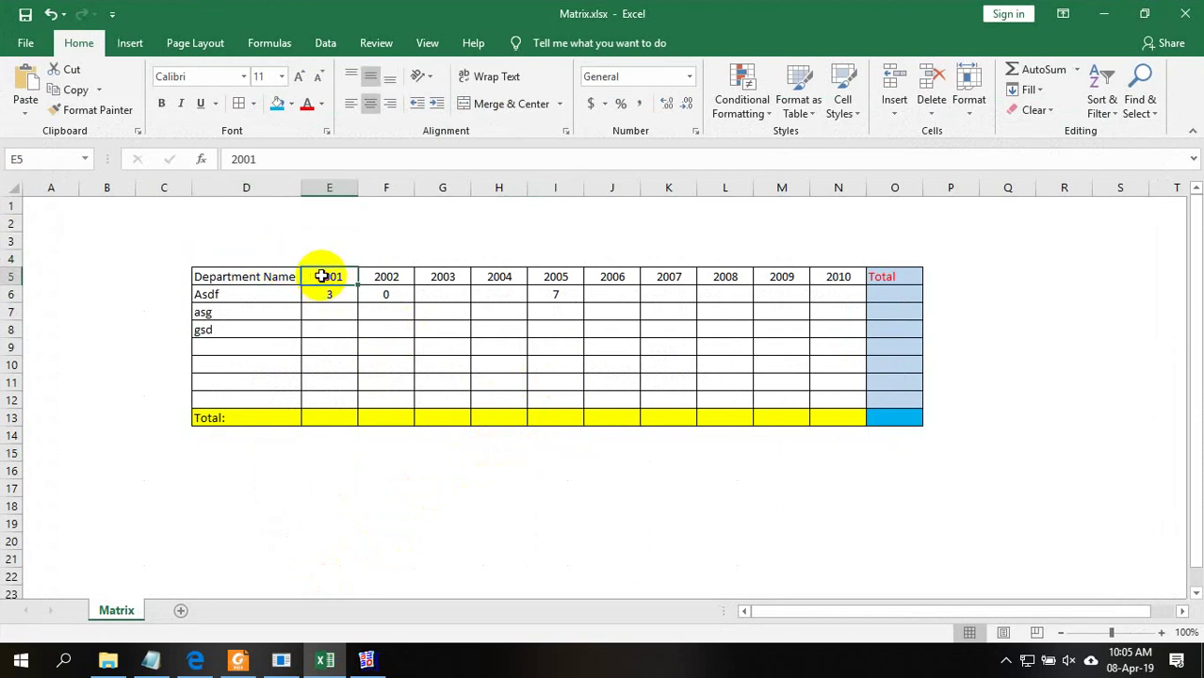
pyautogui.write('Ciun')
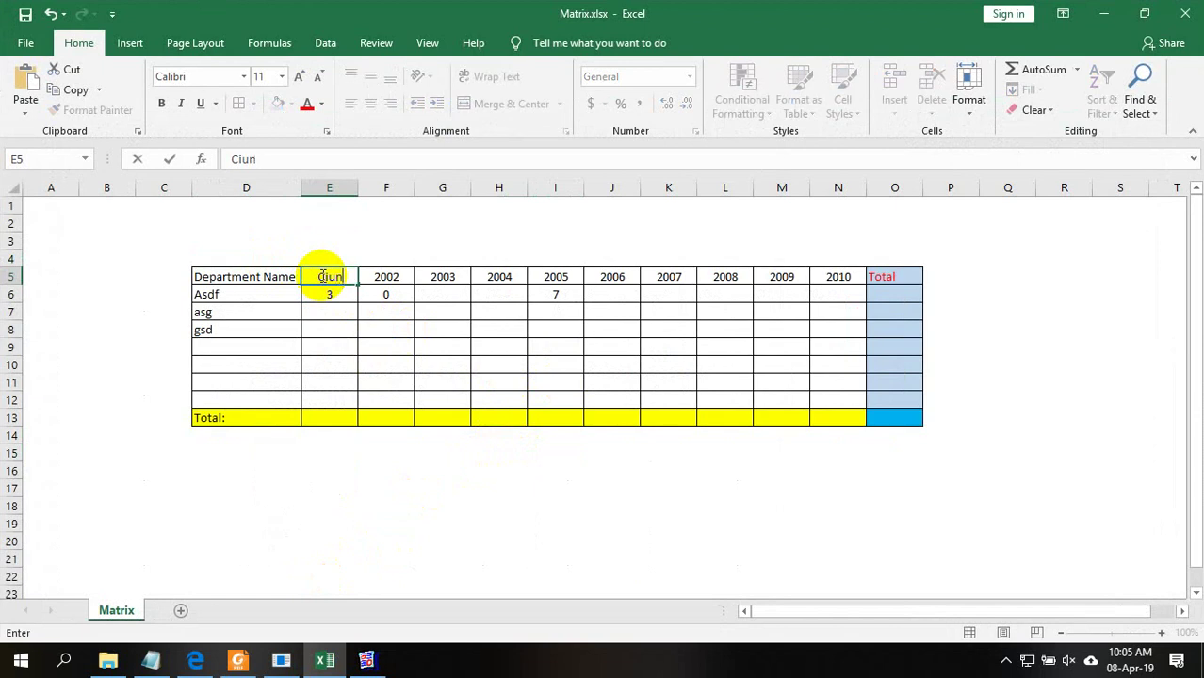
pyautogui.write('t Emol')
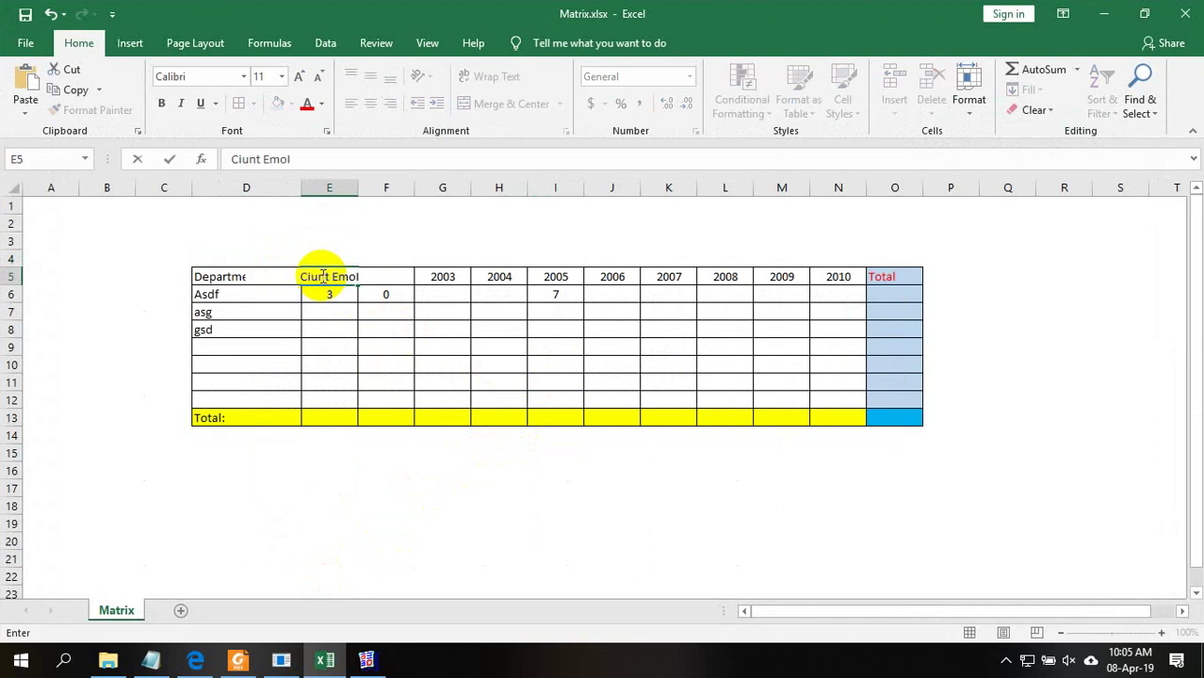
pyautogui.write('l')
pyautogui.click(252, 254)
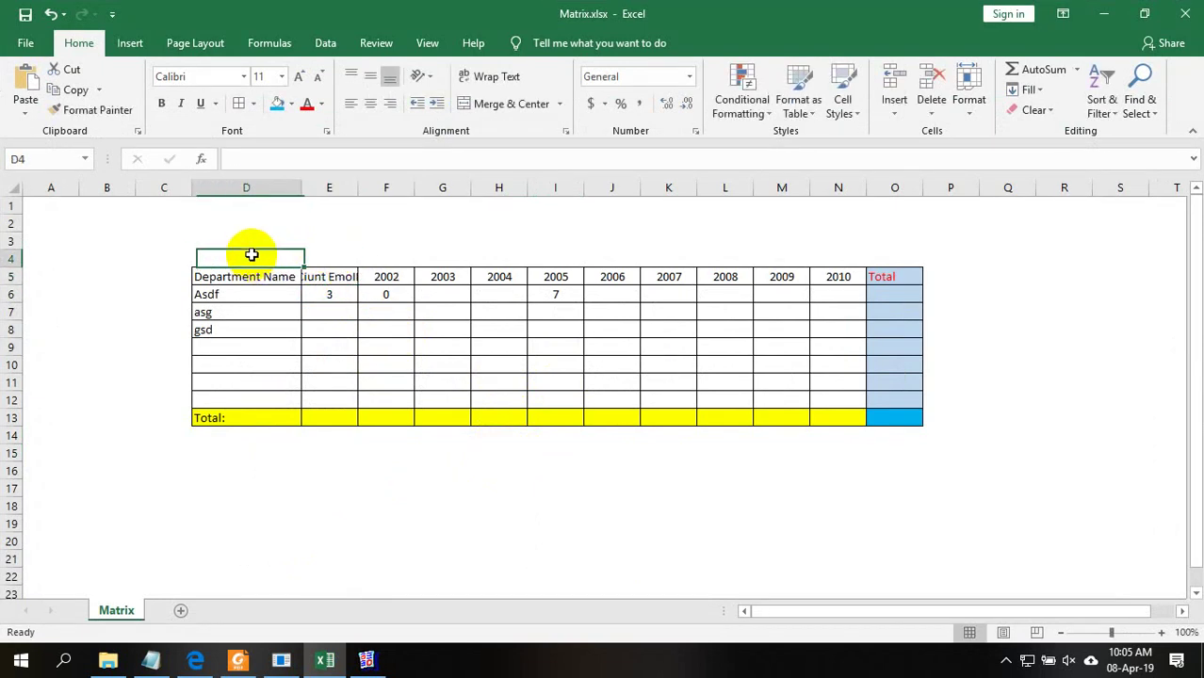
pyautogui.write('Years')
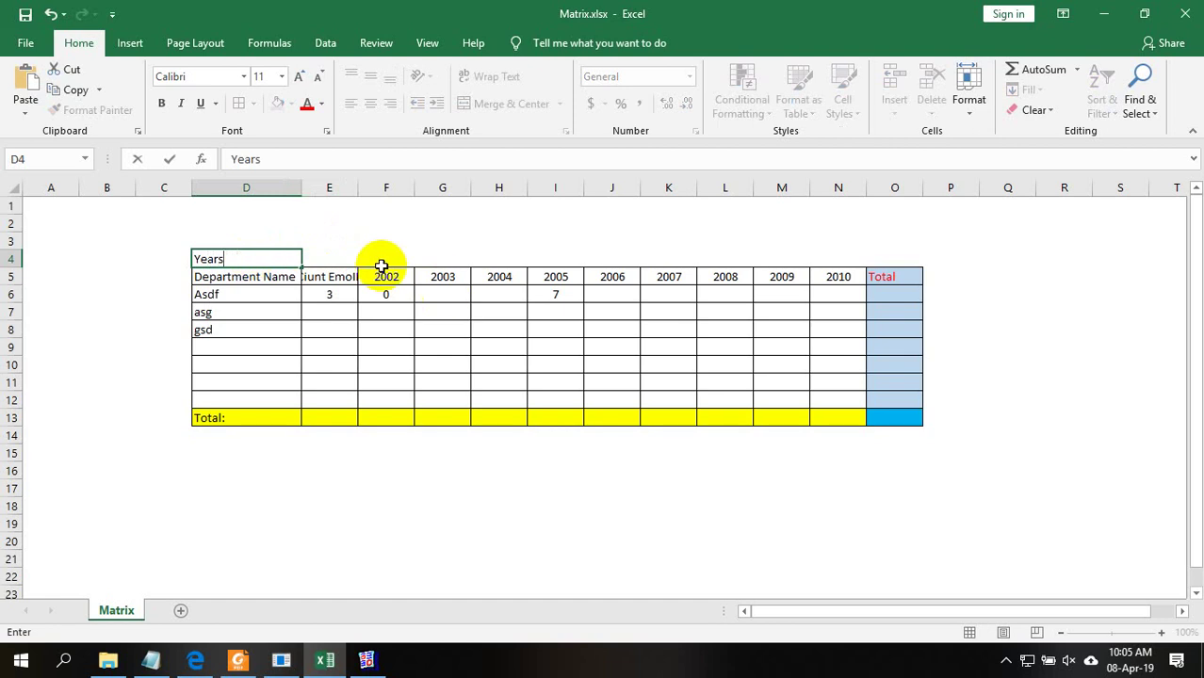
pyautogui.click(339, 255)
pyautogui.write('21')
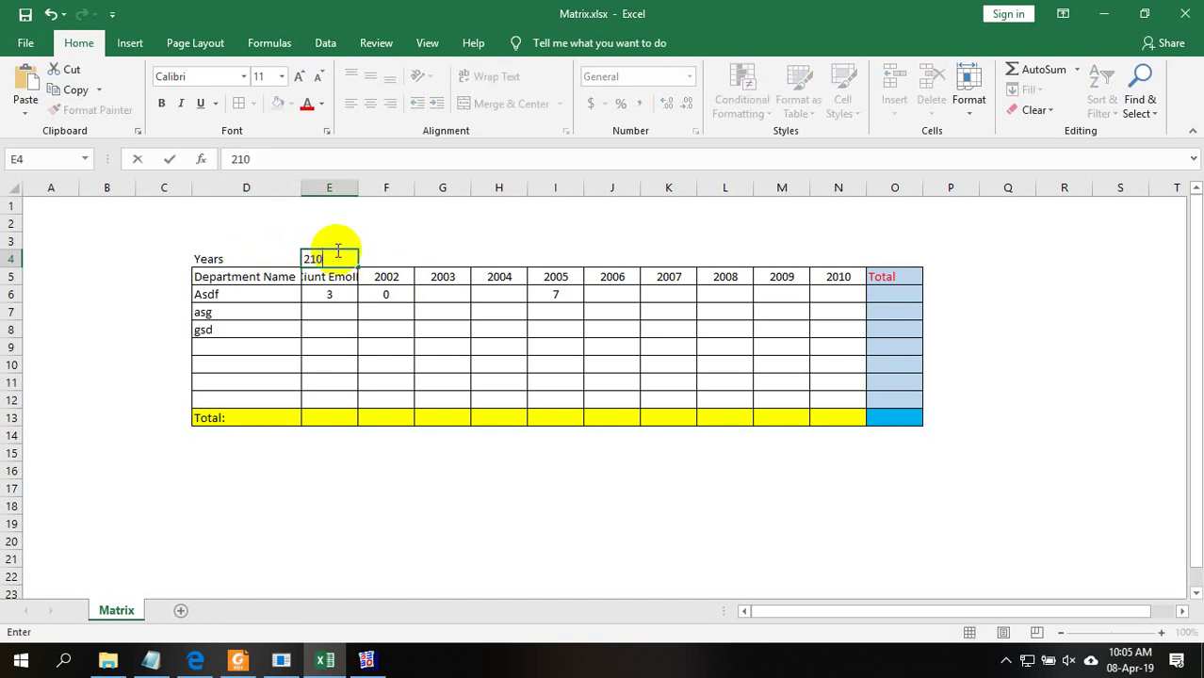
pyautogui.click(381, 418)
# Widen column E, clear D4, and move 2001 into E5, centred horizontally and vertically
pyautogui.moveTo(358, 188); pyautogui.dragTo(375, 292)
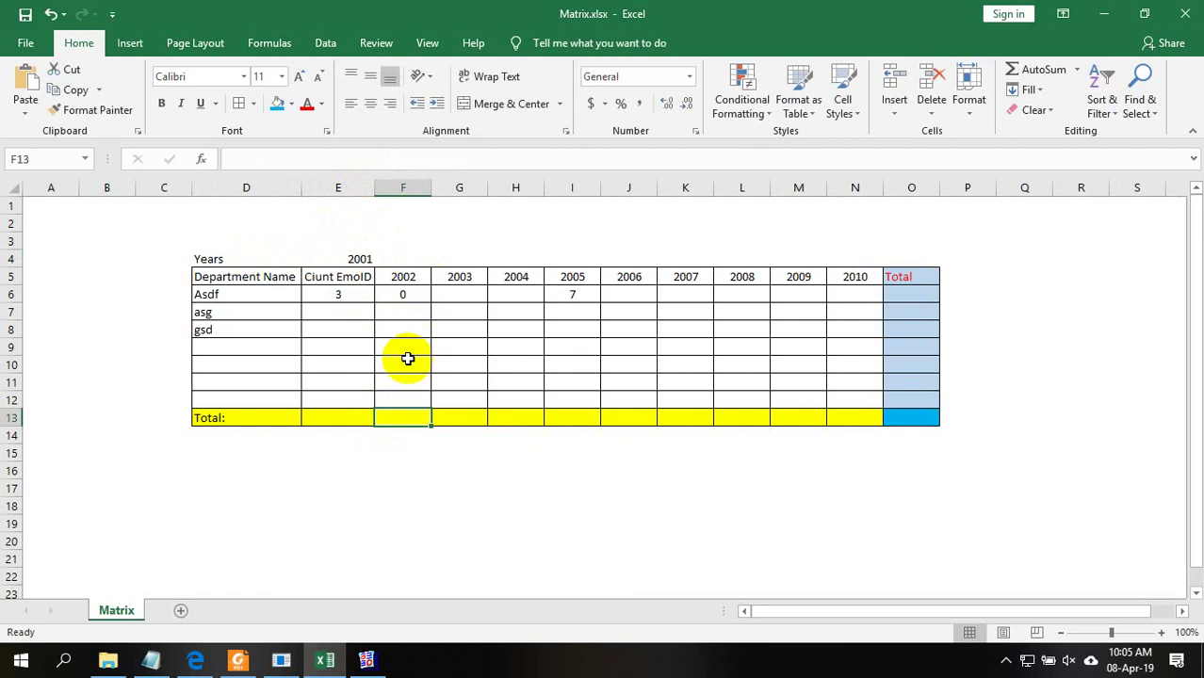
pyautogui.click(344, 276)
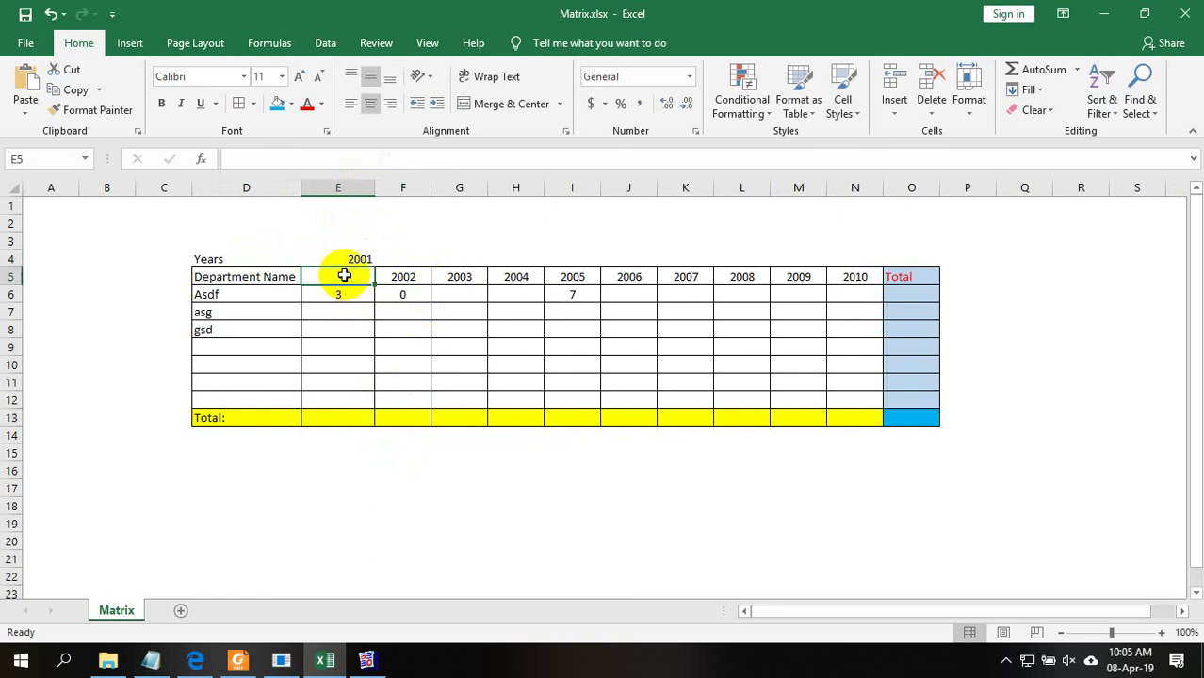
pyautogui.click(236, 256)
pyautogui.press('Delete')
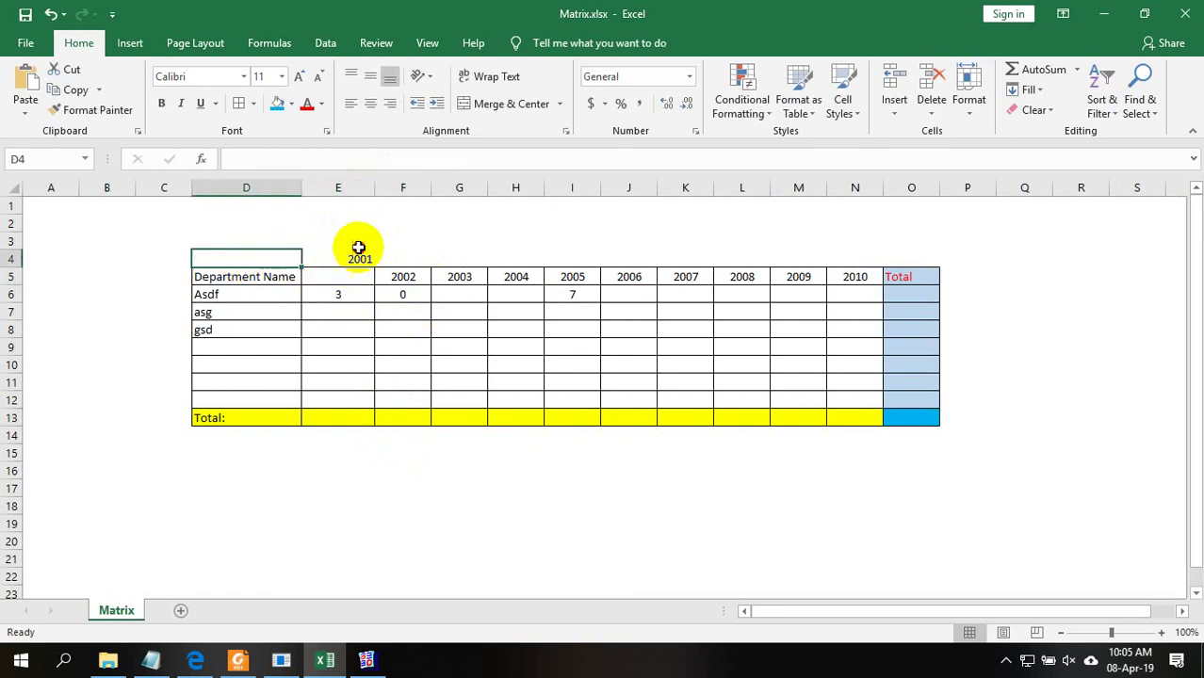
pyautogui.click(358, 248)
pyautogui.moveTo(351, 259)
pyautogui.mouseDown()
pyautogui.moveTo(341, 277)
pyautogui.moveTo(355, 275)
pyautogui.mouseUp()
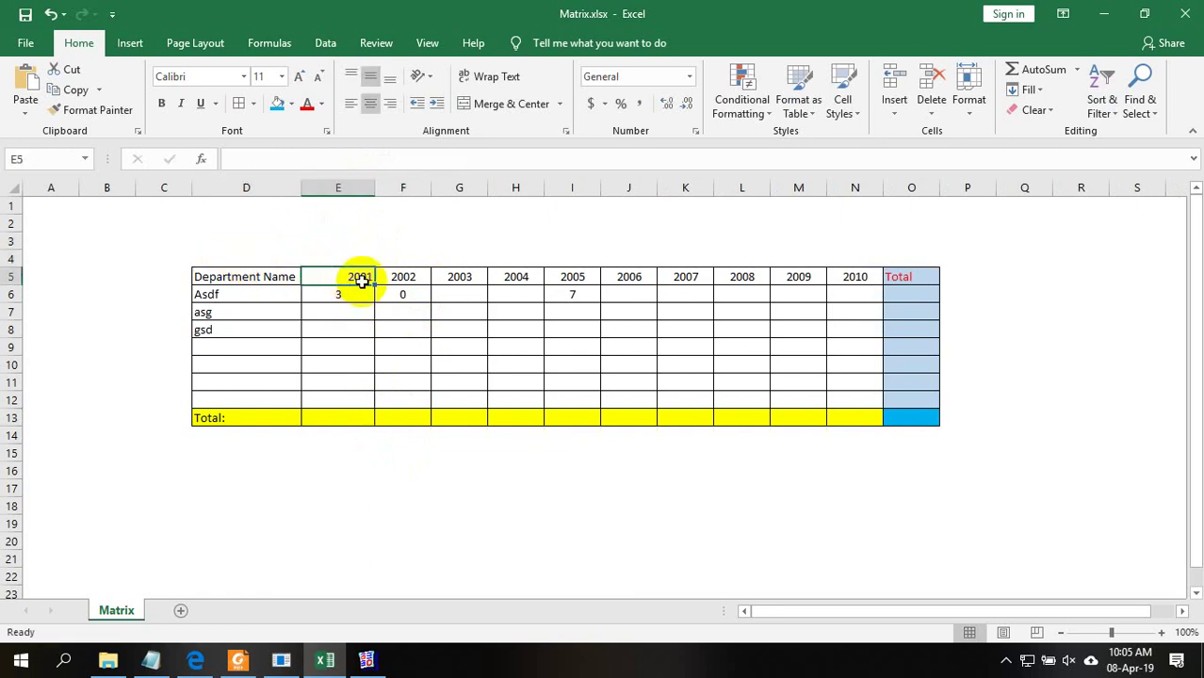
pyautogui.click(368, 109)
pyautogui.click(368, 77)
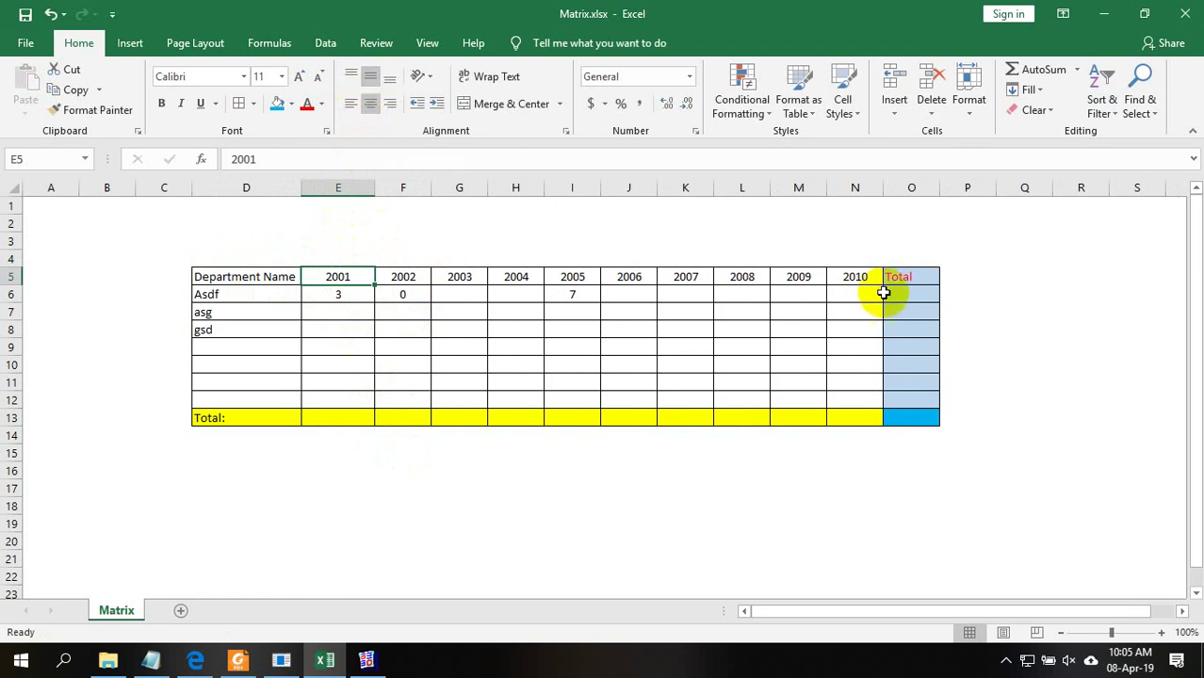
pyautogui.click(1014, 313)
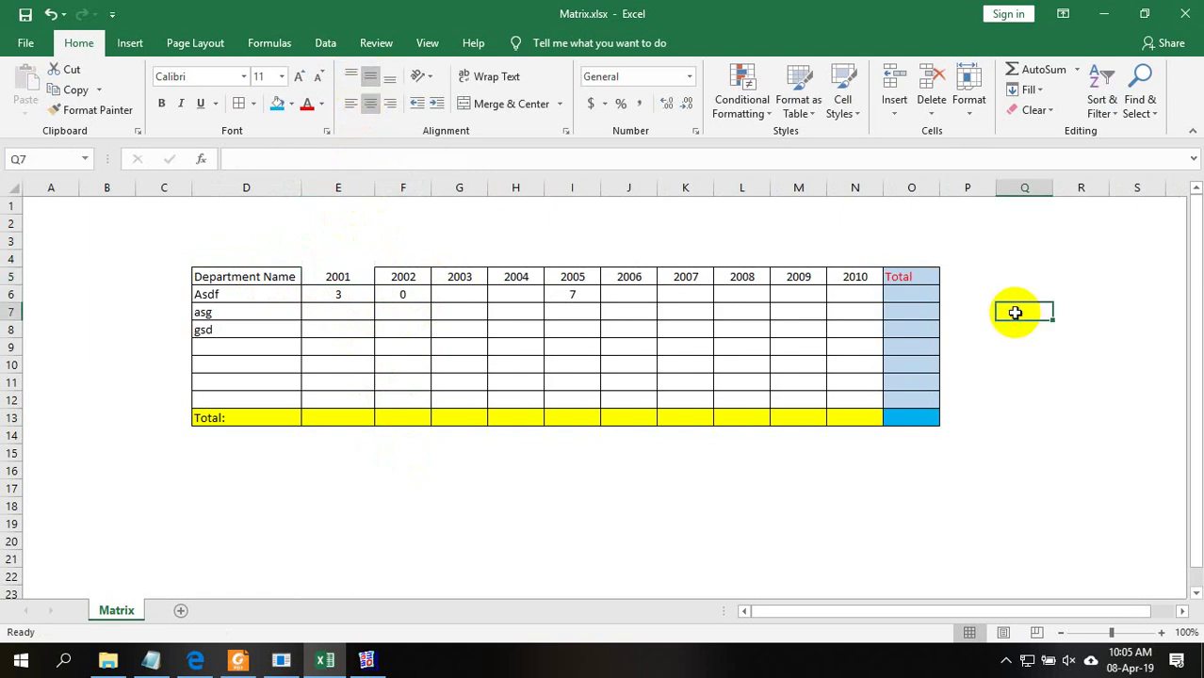
# Reselect the E5 heading and select cells F16 to F17
pyautogui.click(403, 417)
pyautogui.click(419, 487)
pyautogui.click(324, 275)
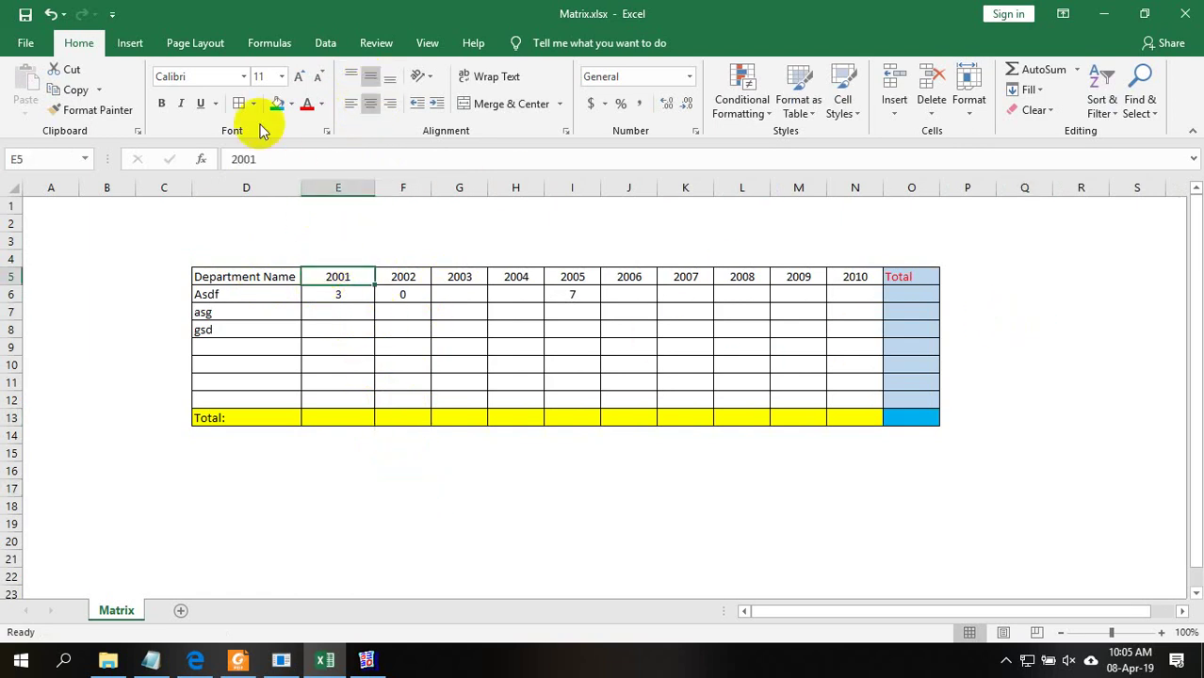
pyautogui.moveTo(424, 492); pyautogui.dragTo(415, 471)
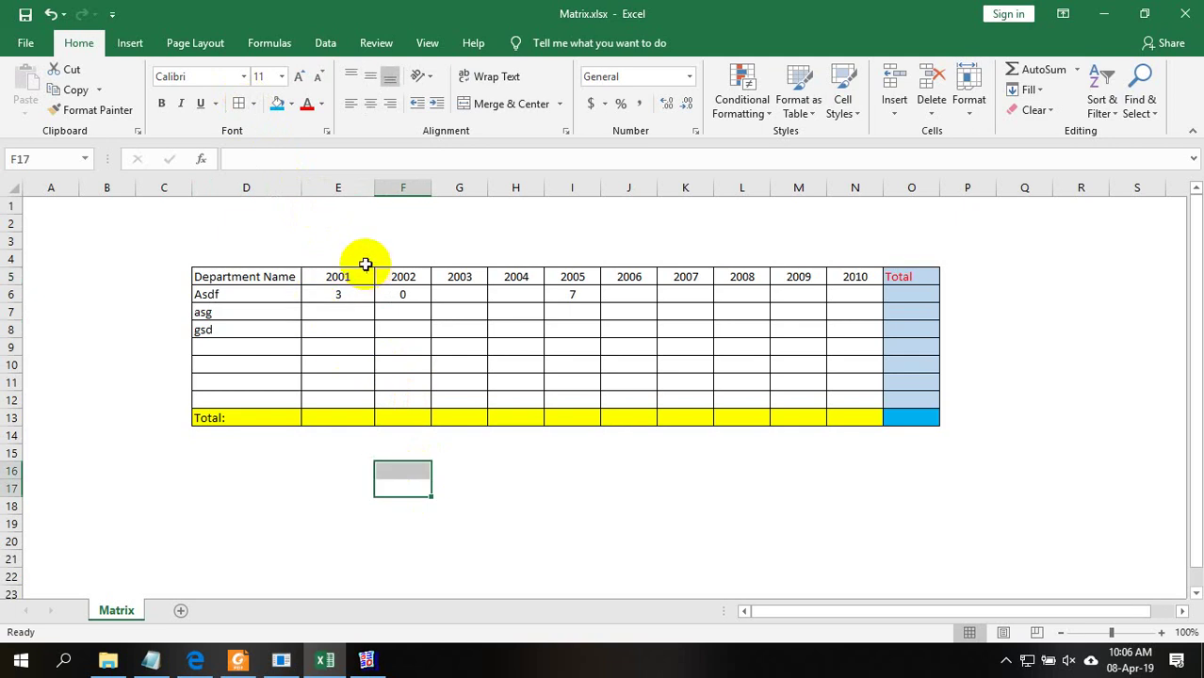
pyautogui.click(367, 658)
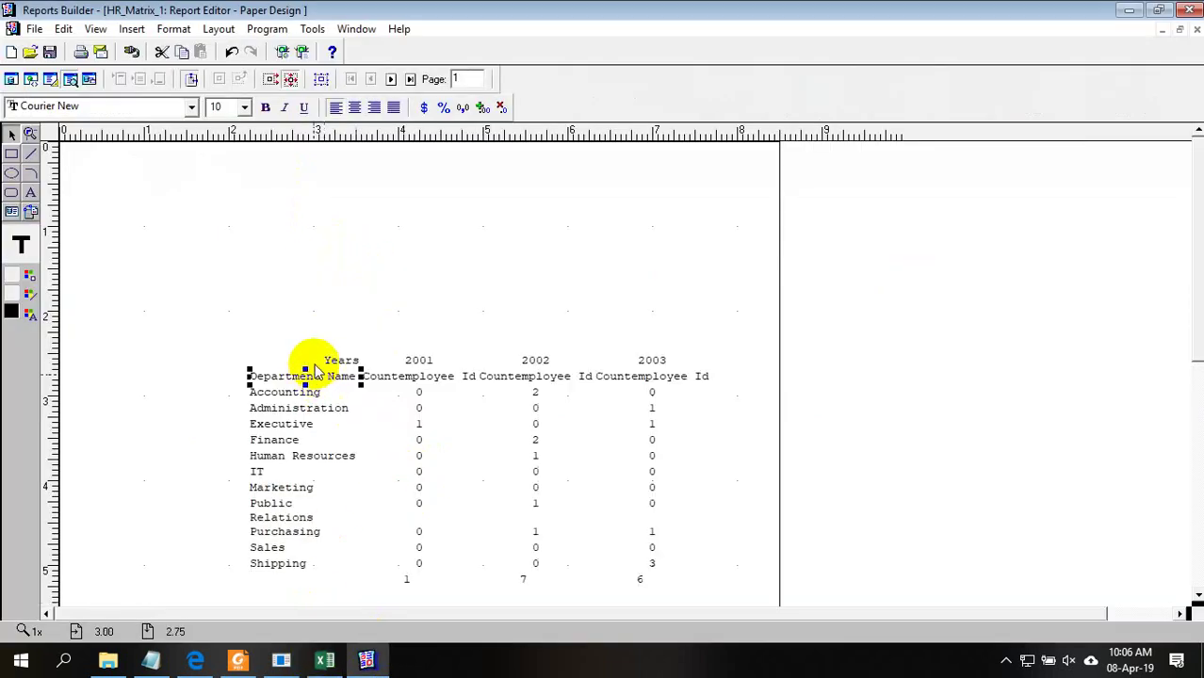
# Select the Years, count, Countemployee Id and Department Name fields in the preview
pyautogui.click(341, 360)
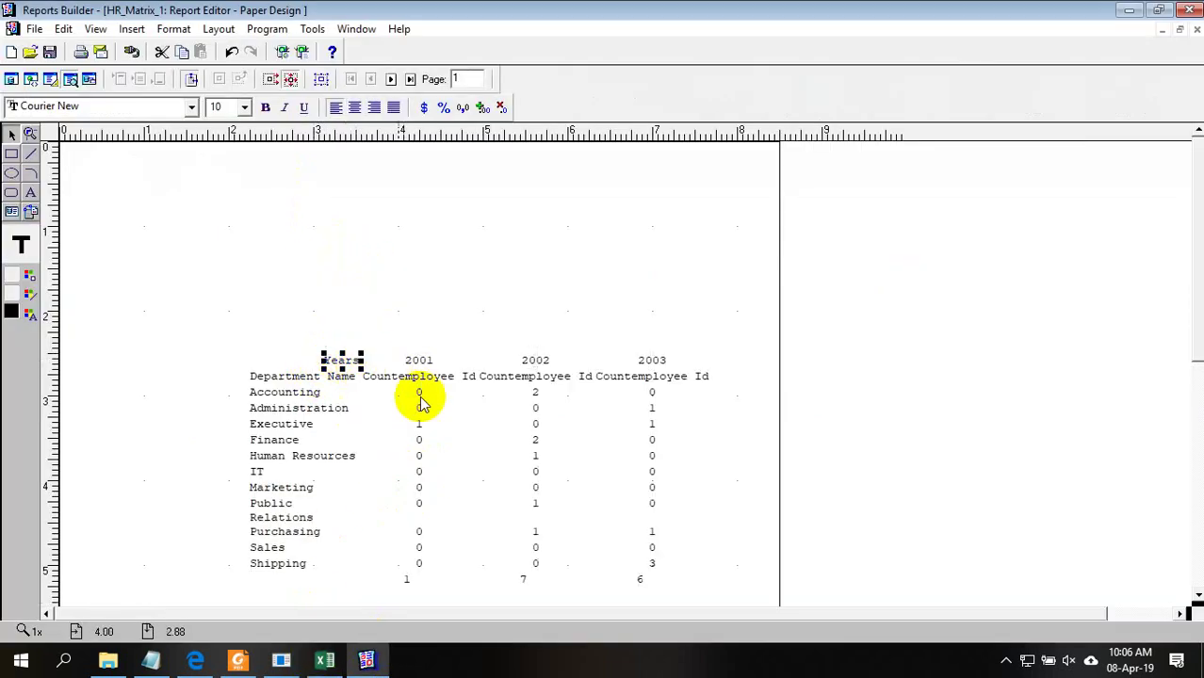
pyautogui.click(422, 403)
pyautogui.click(422, 376)
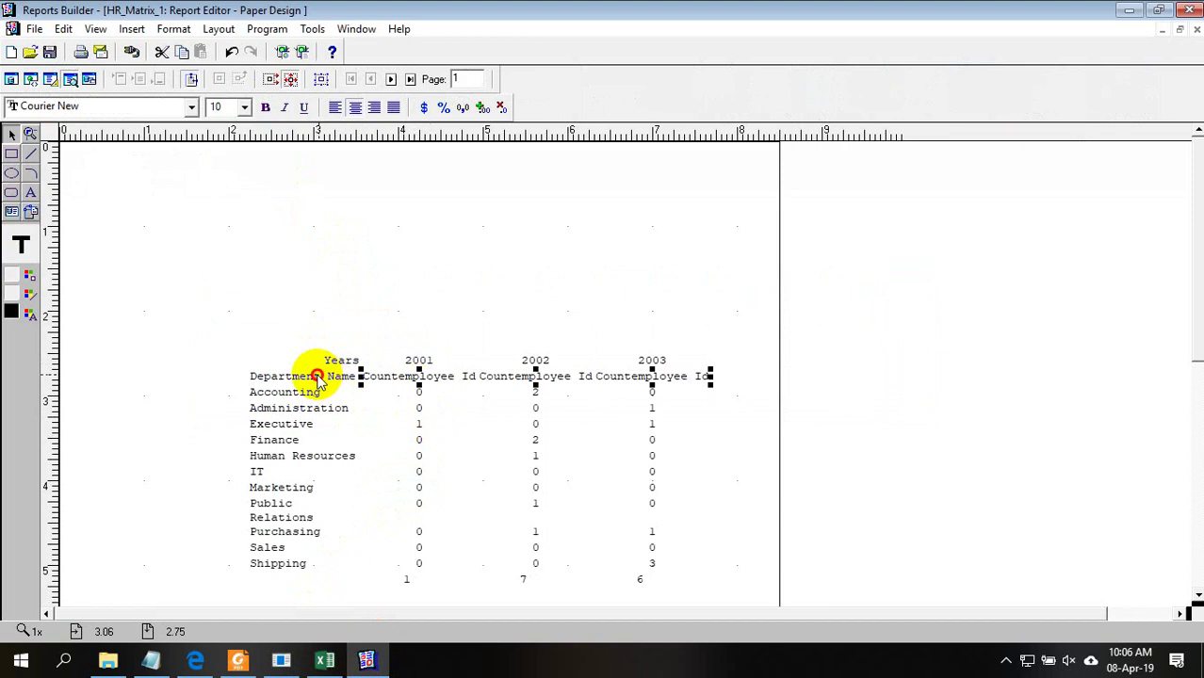
pyautogui.click(319, 377)
pyautogui.click(419, 361)
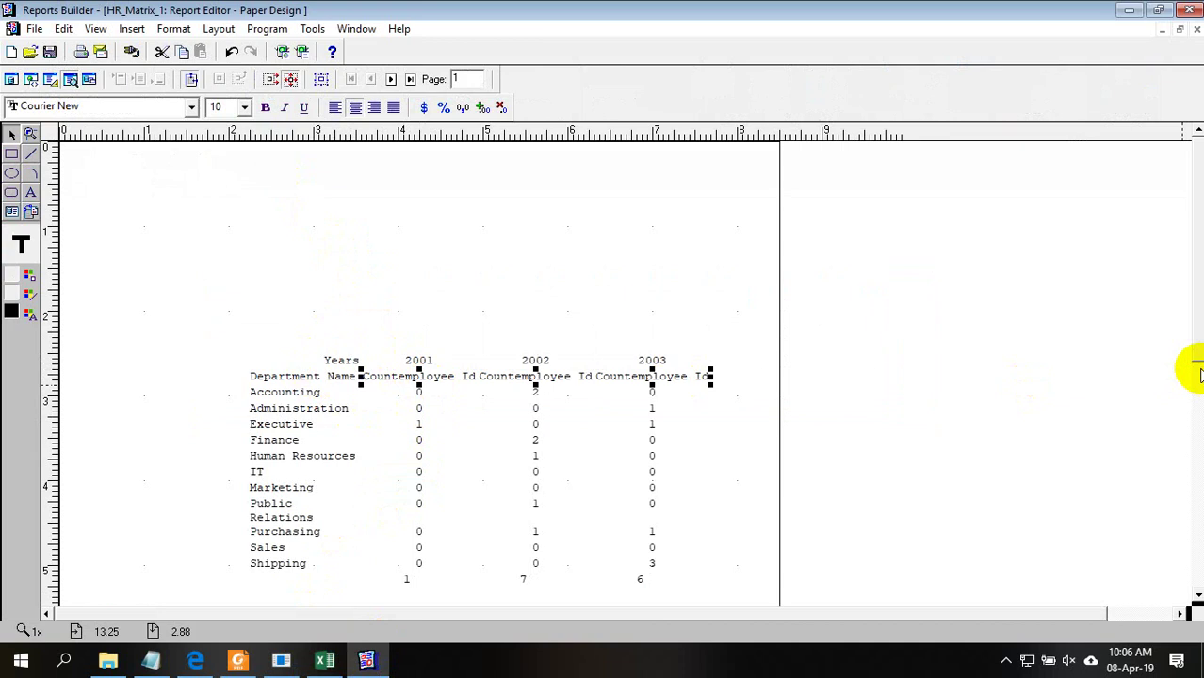
# Compare with the Excel mock-up, then switch to the editable Paper Layout view
pyautogui.click(324, 660)
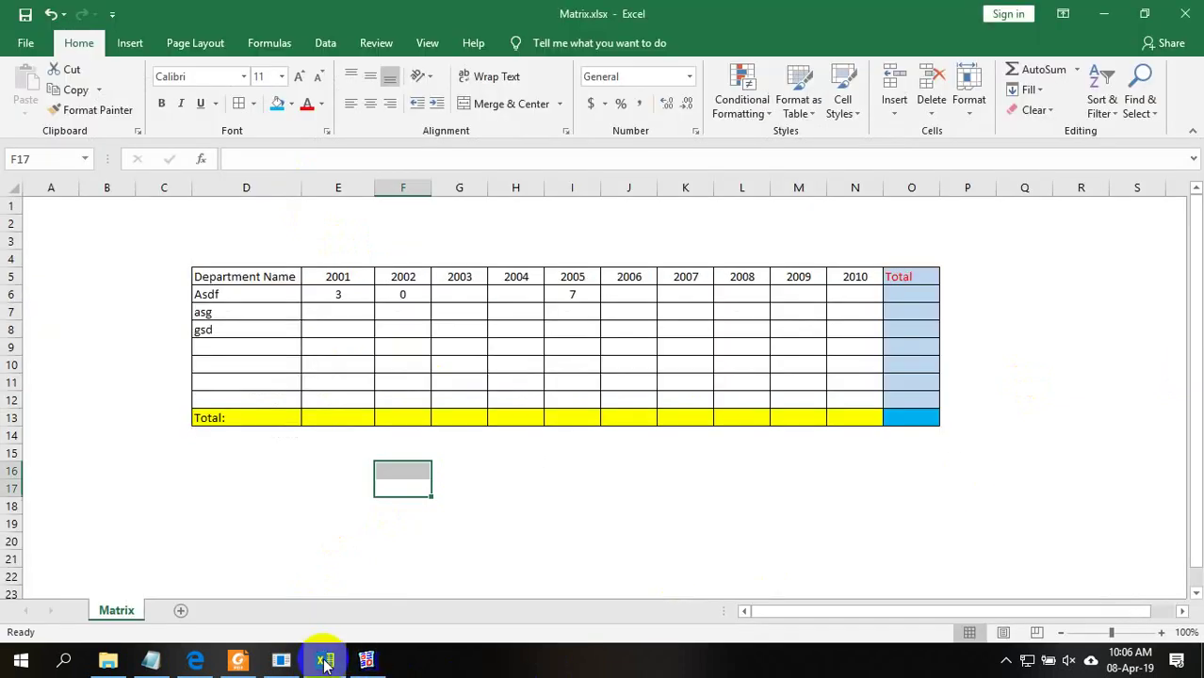
pyautogui.click(365, 660)
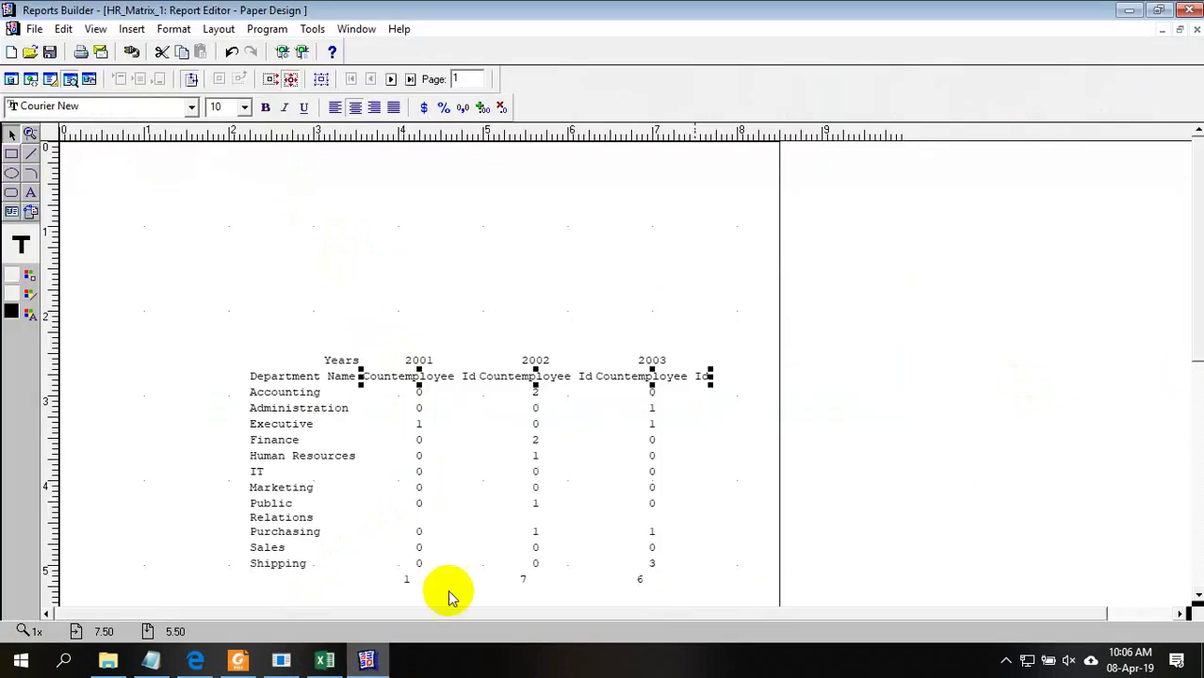
pyautogui.click(58, 80)
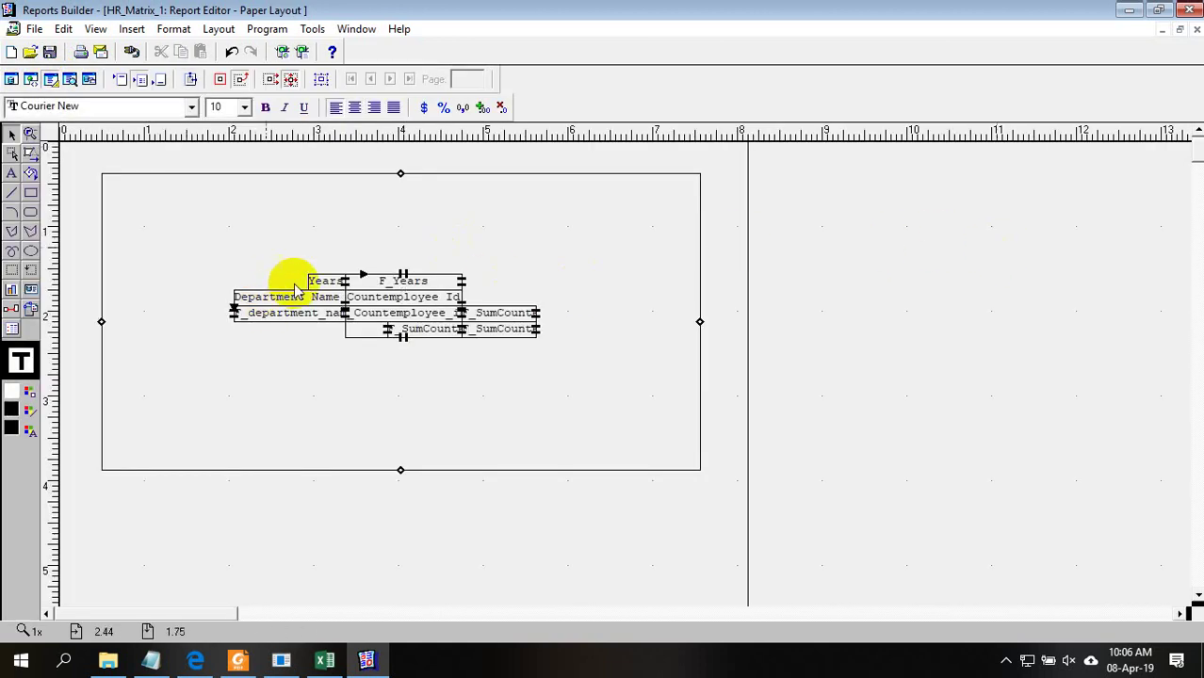
# Move the Years label up-left inside a drawn box and shift Department Name left
pyautogui.moveTo(320, 285); pyautogui.dragTo(251, 227)
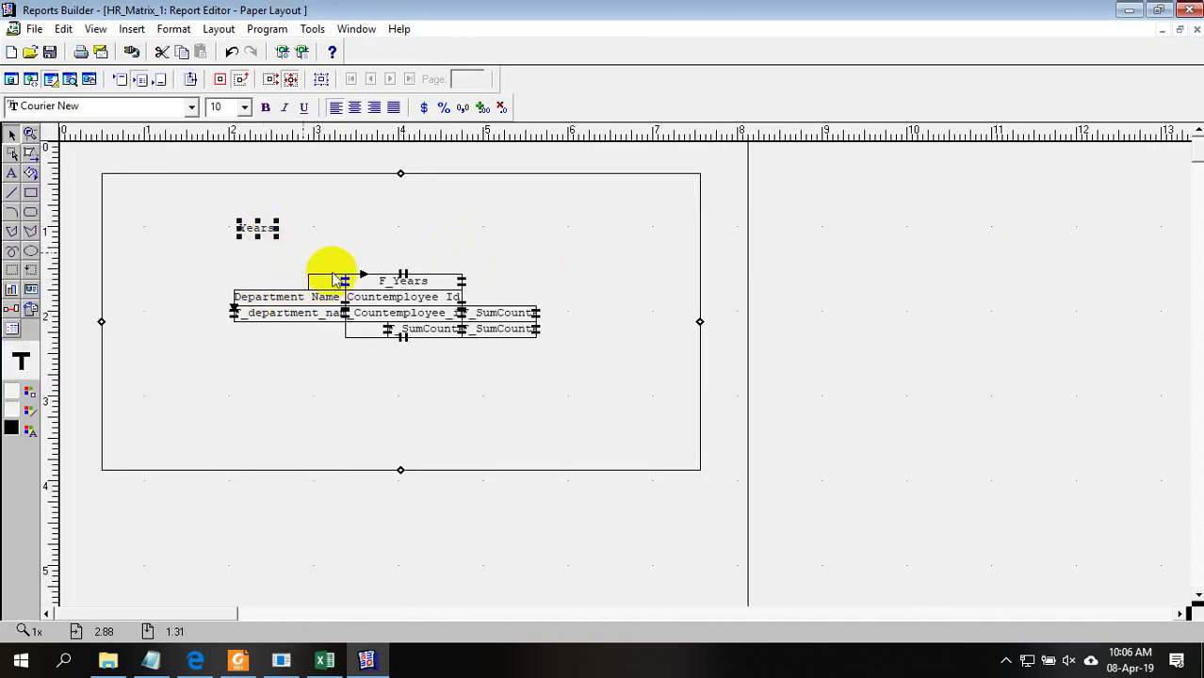
pyautogui.moveTo(179, 204); pyautogui.dragTo(319, 253)
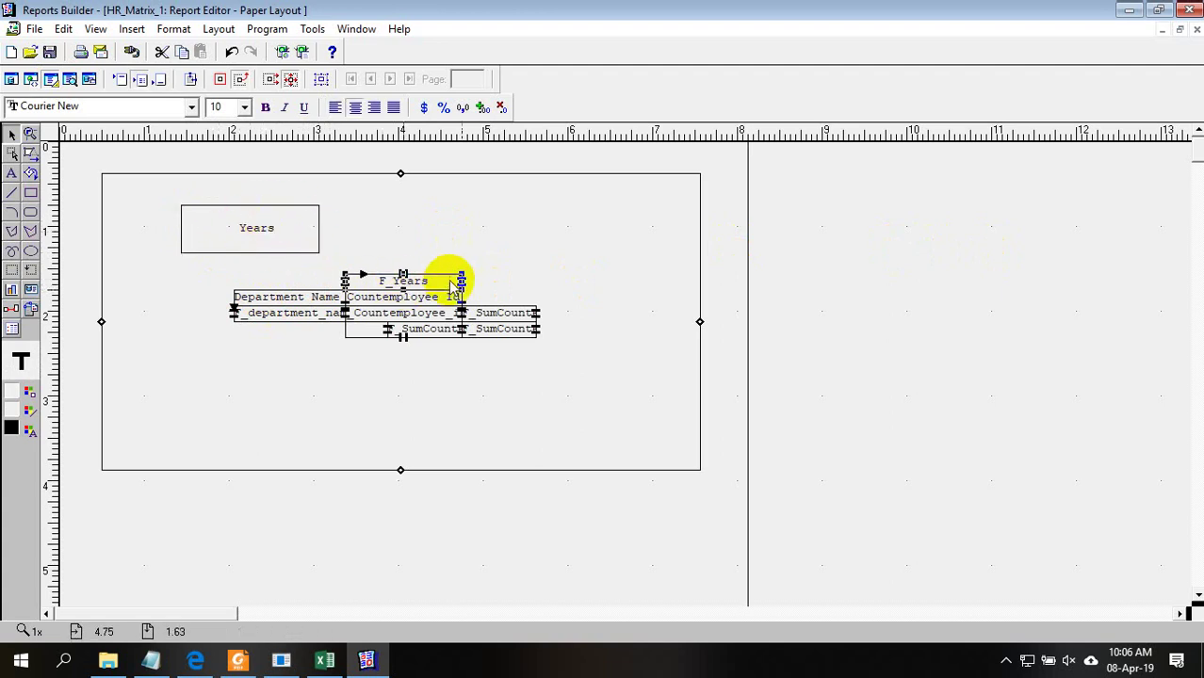
pyautogui.click(311, 303)
pyautogui.moveTo(310, 303); pyautogui.dragTo(226, 286)
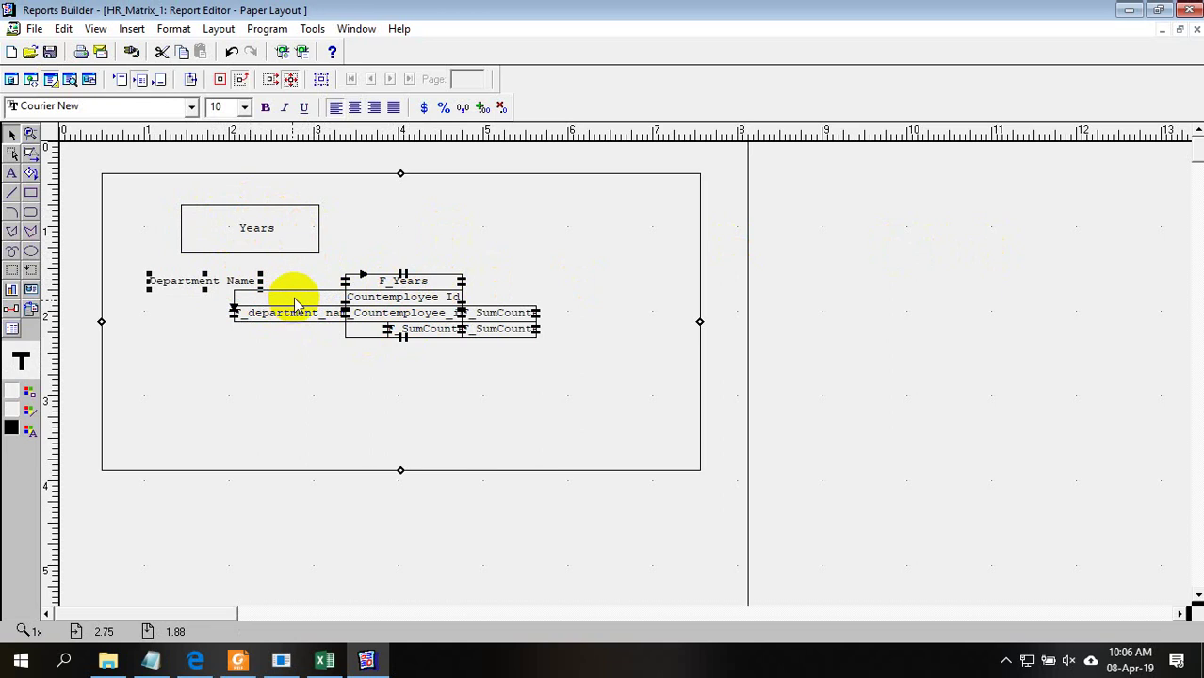
pyautogui.moveTo(209, 304); pyautogui.dragTo(186, 290)
# Widen the Department Name box and select the grand total count field
pyautogui.click(262, 294)
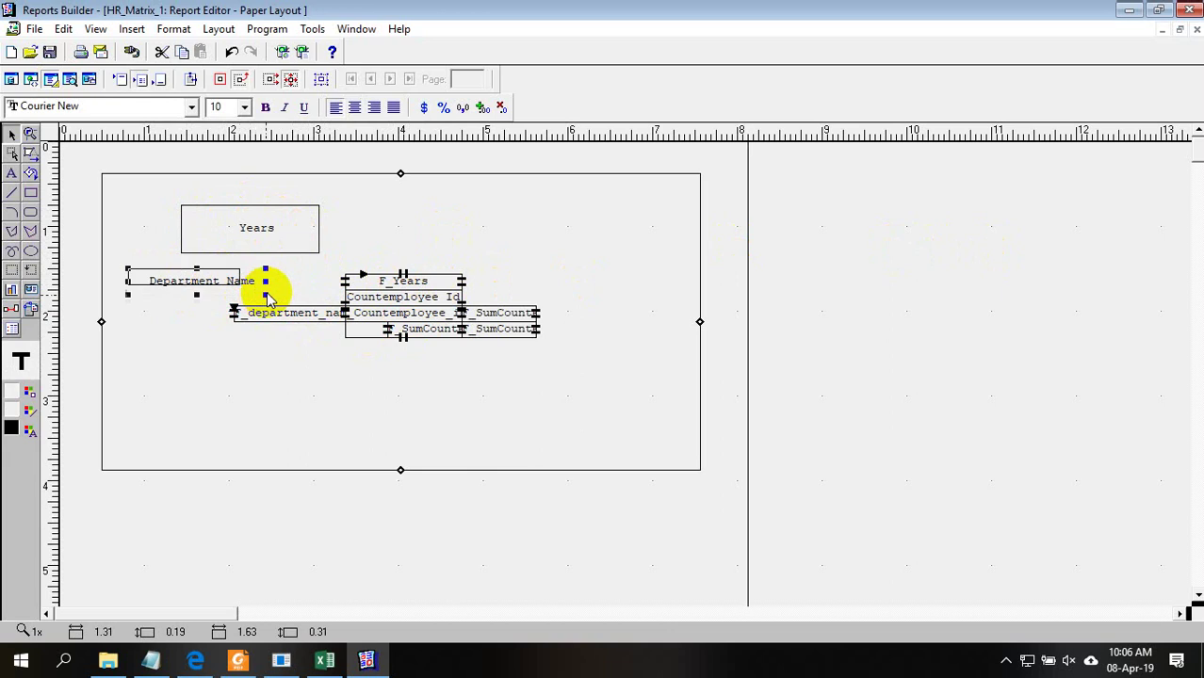
pyautogui.moveTo(268, 298); pyautogui.dragTo(268, 296)
pyautogui.click(212, 308)
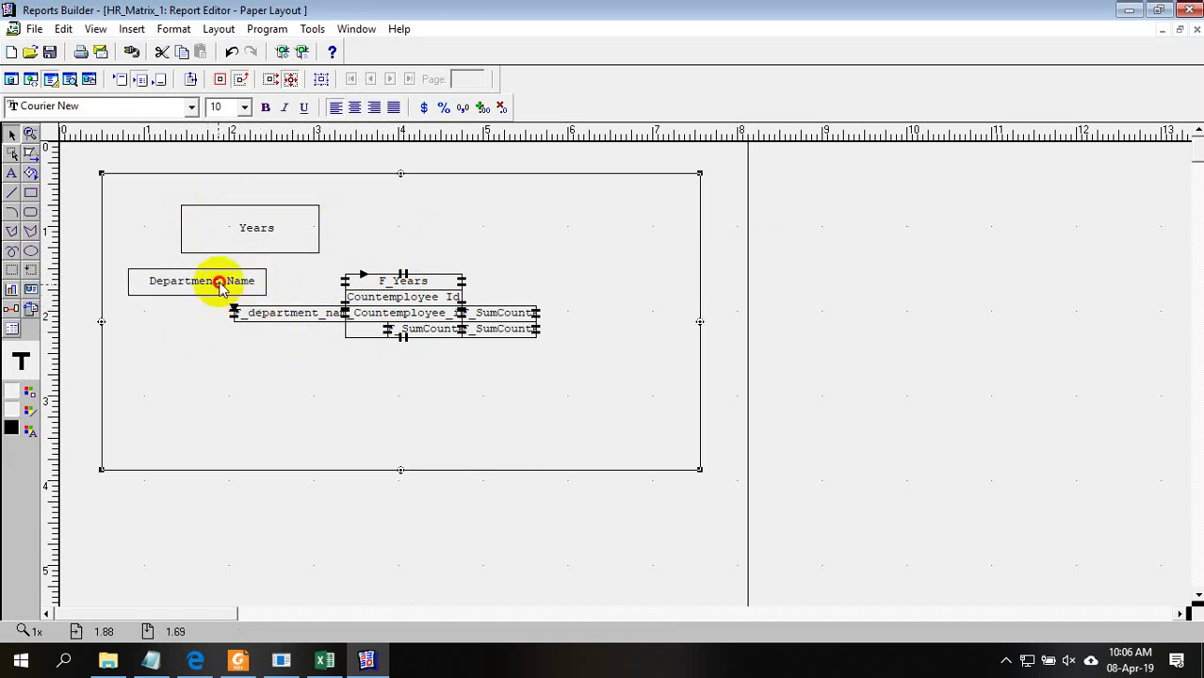
pyautogui.click(907, 265)
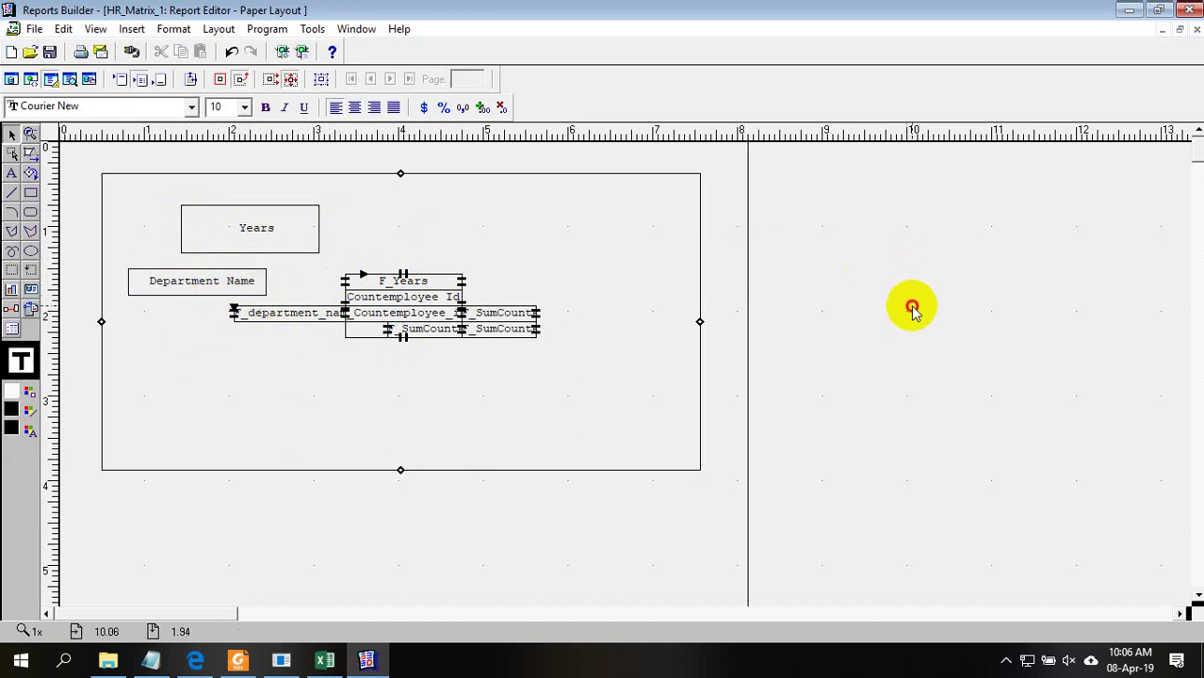
pyautogui.moveTo(502, 337); pyautogui.dragTo(623, 390)
# Enter 23423424 in the Excel grand total cell O13 and make it bold
pyautogui.click(325, 662)
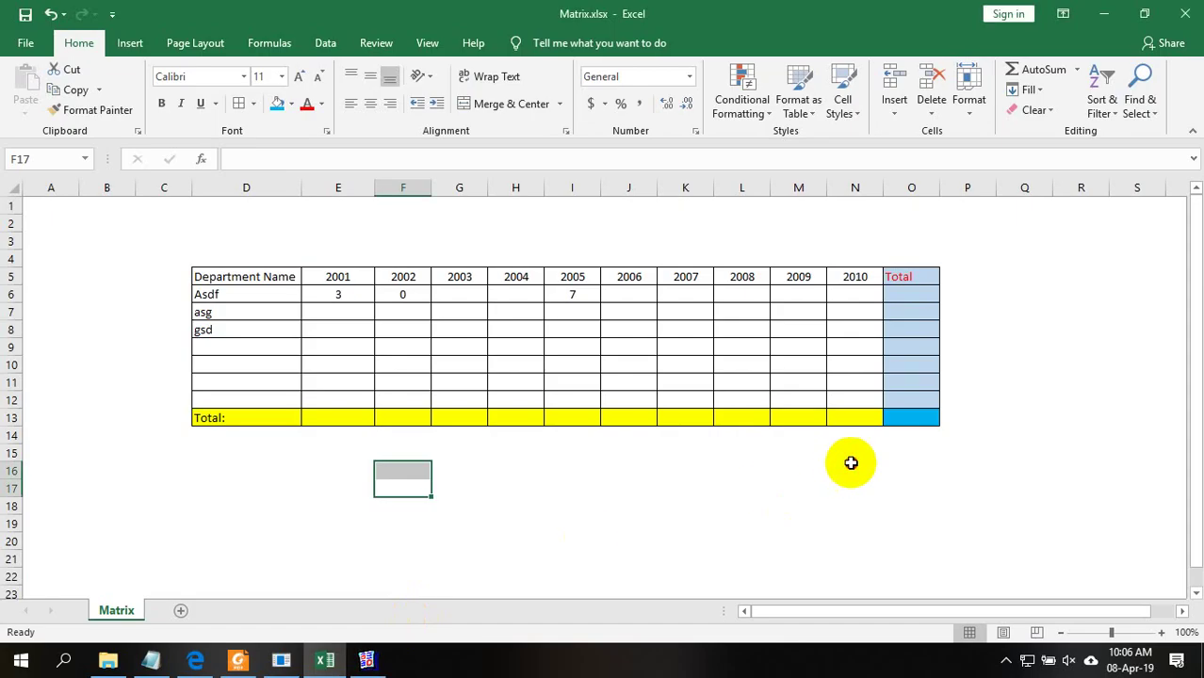
pyautogui.click(908, 415)
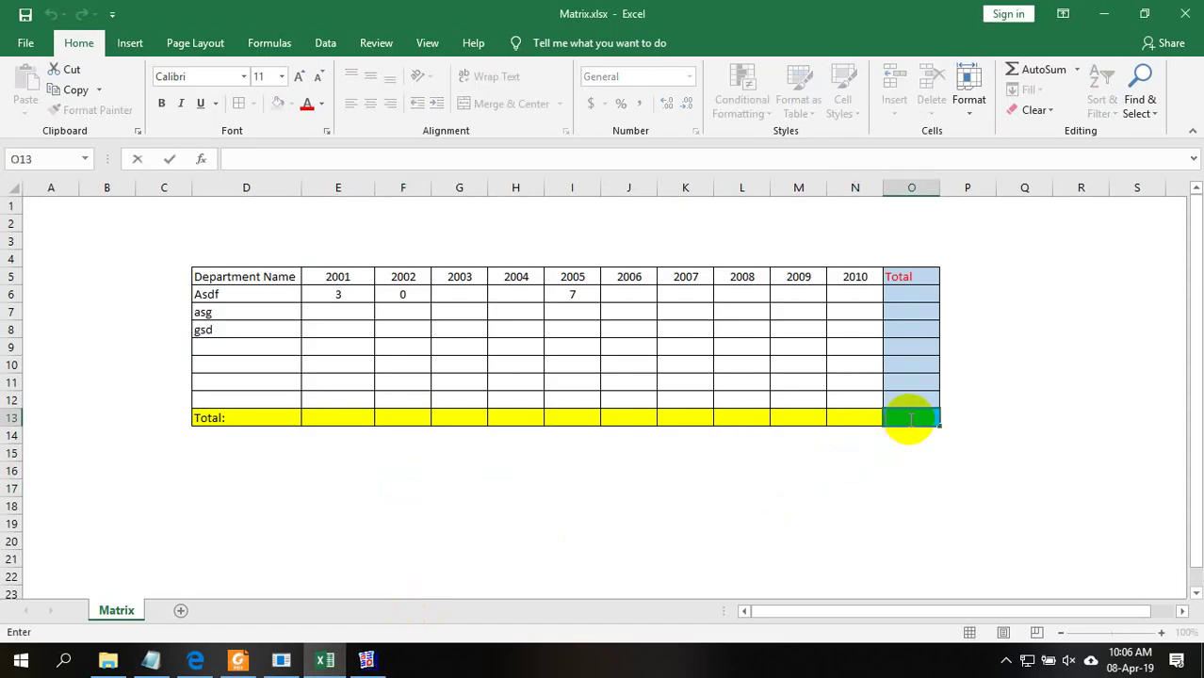
pyautogui.write('23423424')
pyautogui.press('Return')
pyautogui.click(933, 415)
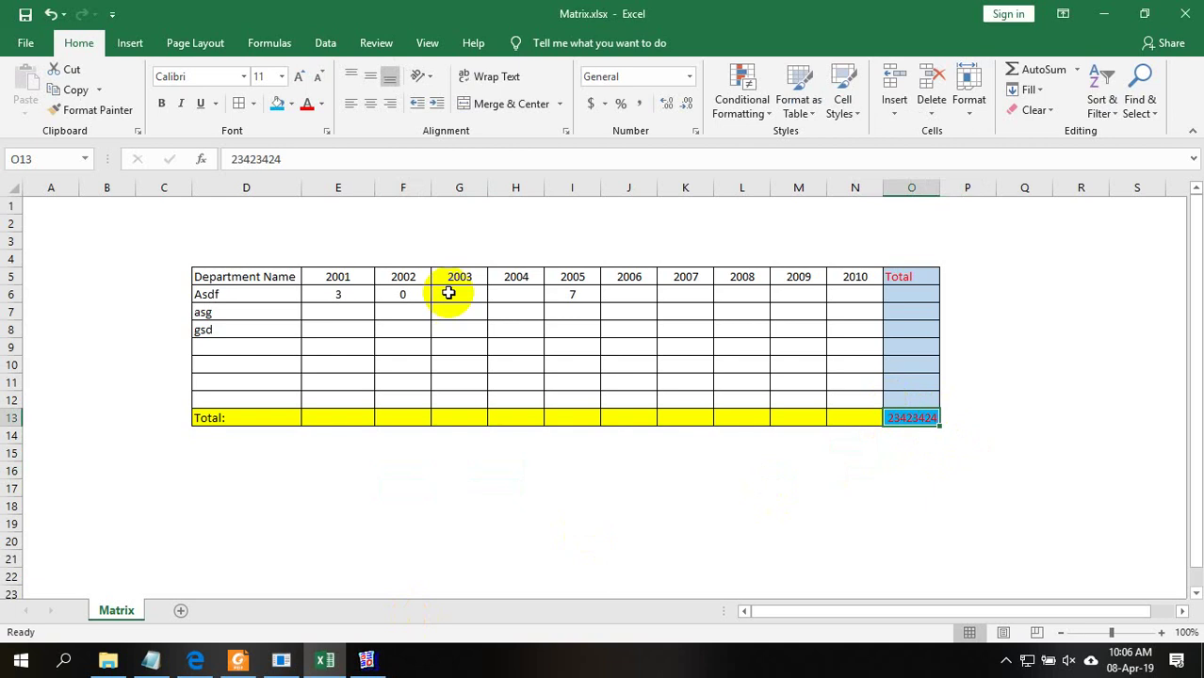
pyautogui.click(164, 109)
pyautogui.click(937, 487)
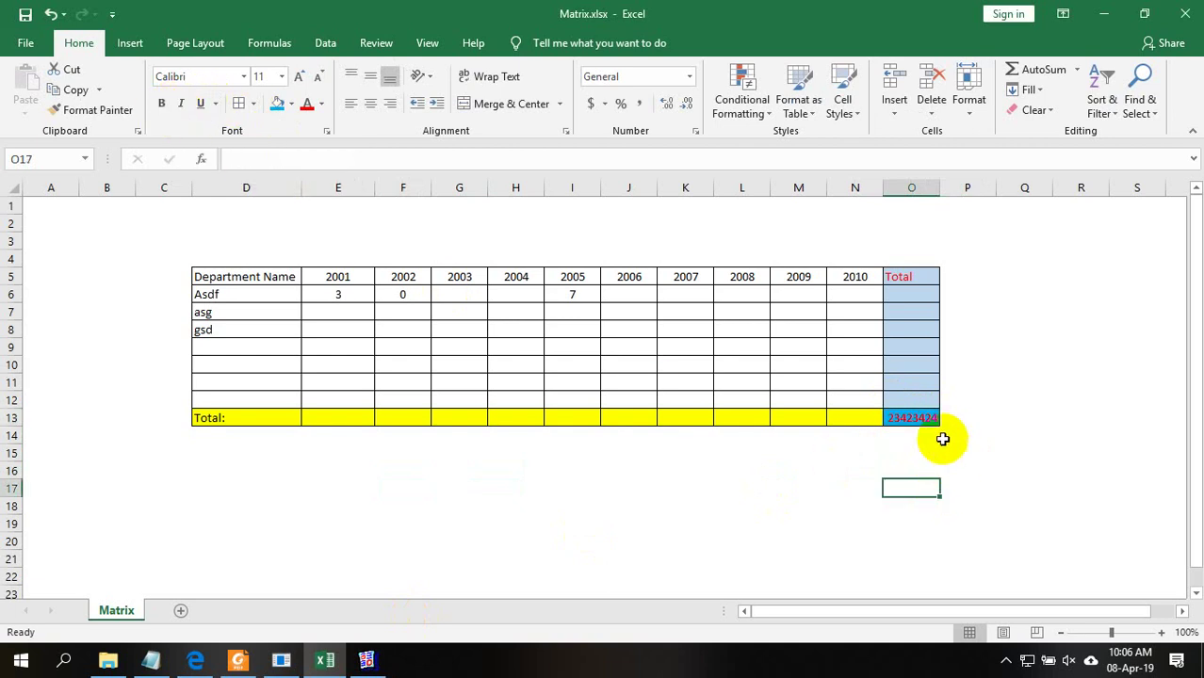
pyautogui.click(919, 417)
pyautogui.click(911, 294)
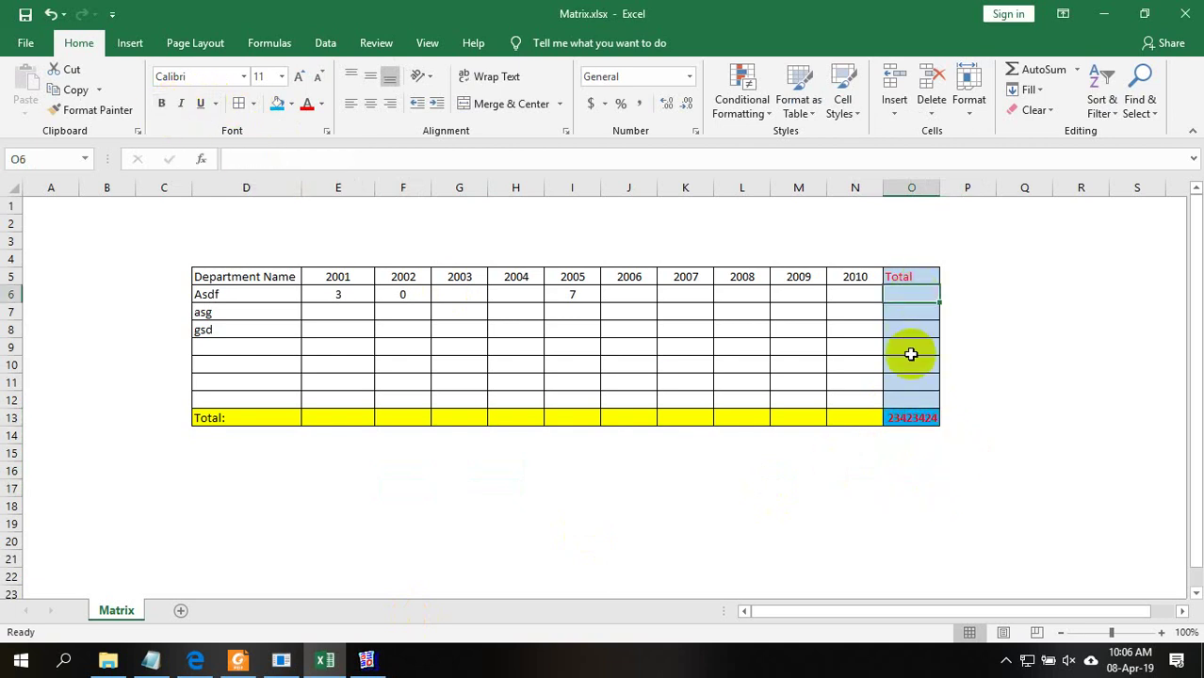
pyautogui.click(929, 417)
pyautogui.click(851, 420)
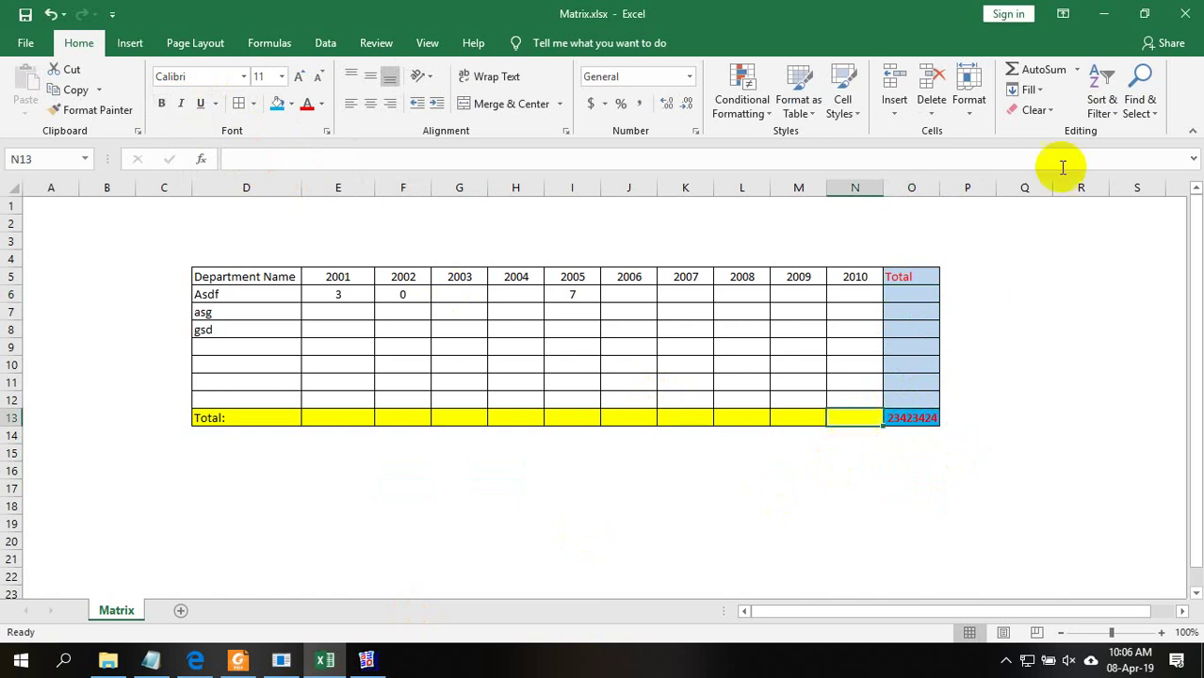
pyautogui.click(1103, 14)
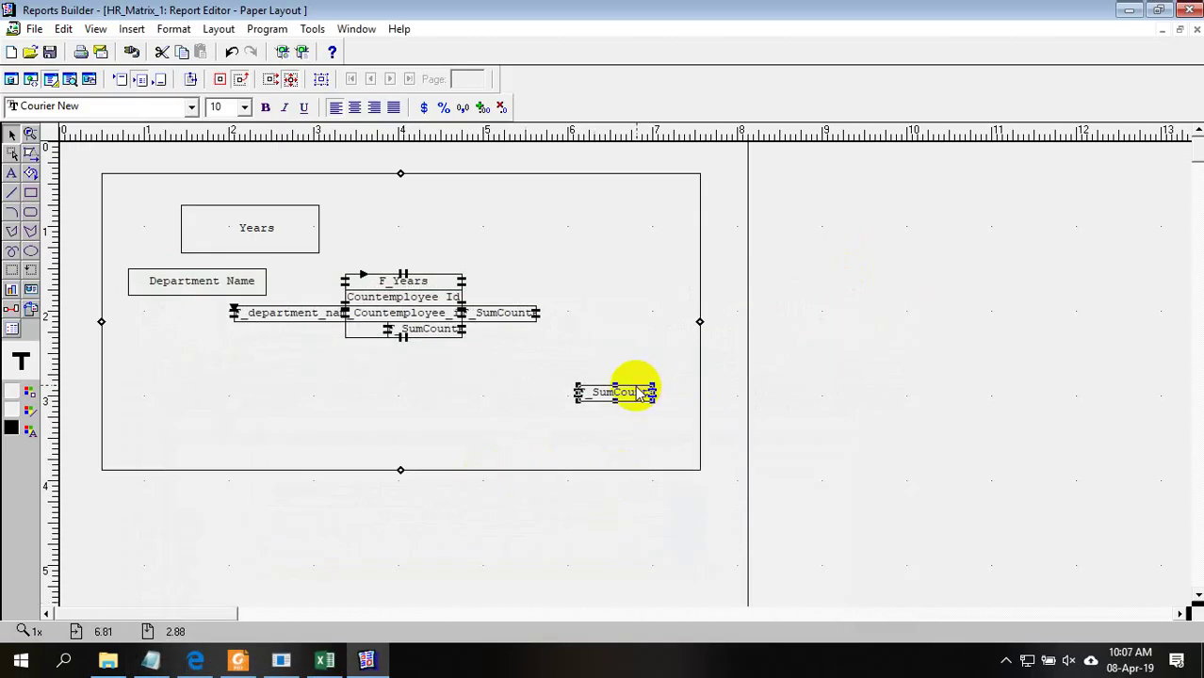
# Move the row total right, column total below, and F_Years and Countemployee Id up
pyautogui.click(503, 316)
pyautogui.moveTo(503, 317); pyautogui.dragTo(617, 320)
pyautogui.click(398, 338)
pyautogui.moveTo(398, 338); pyautogui.dragTo(389, 374)
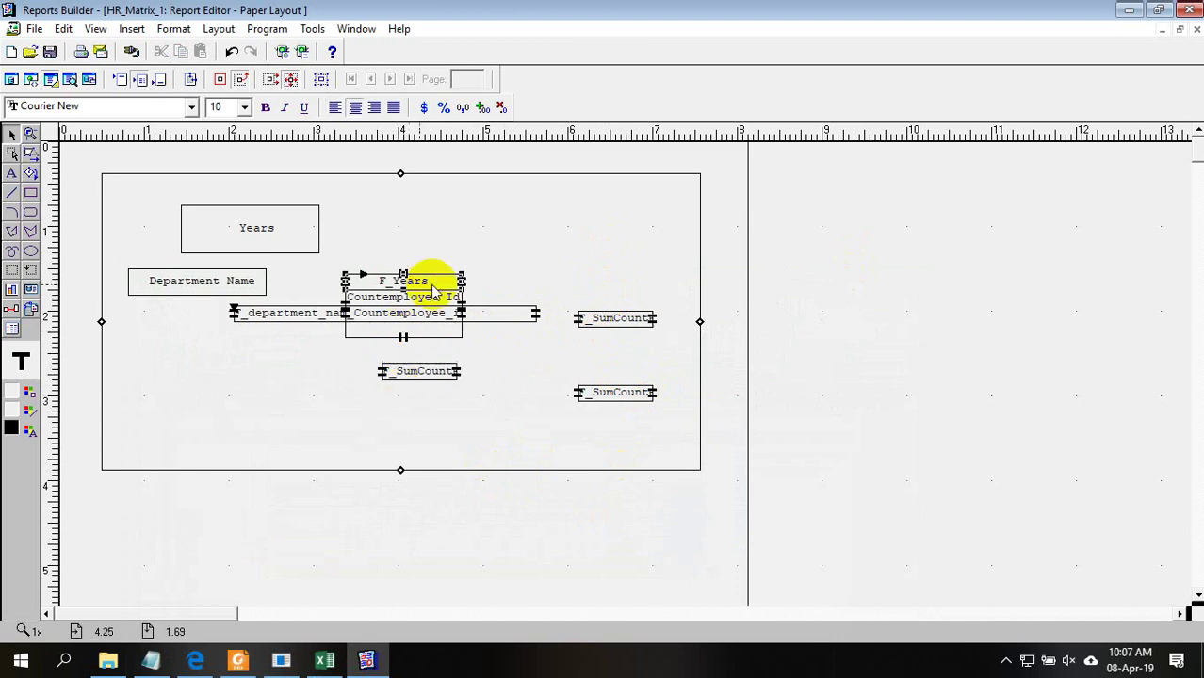
pyautogui.moveTo(440, 283); pyautogui.dragTo(438, 207)
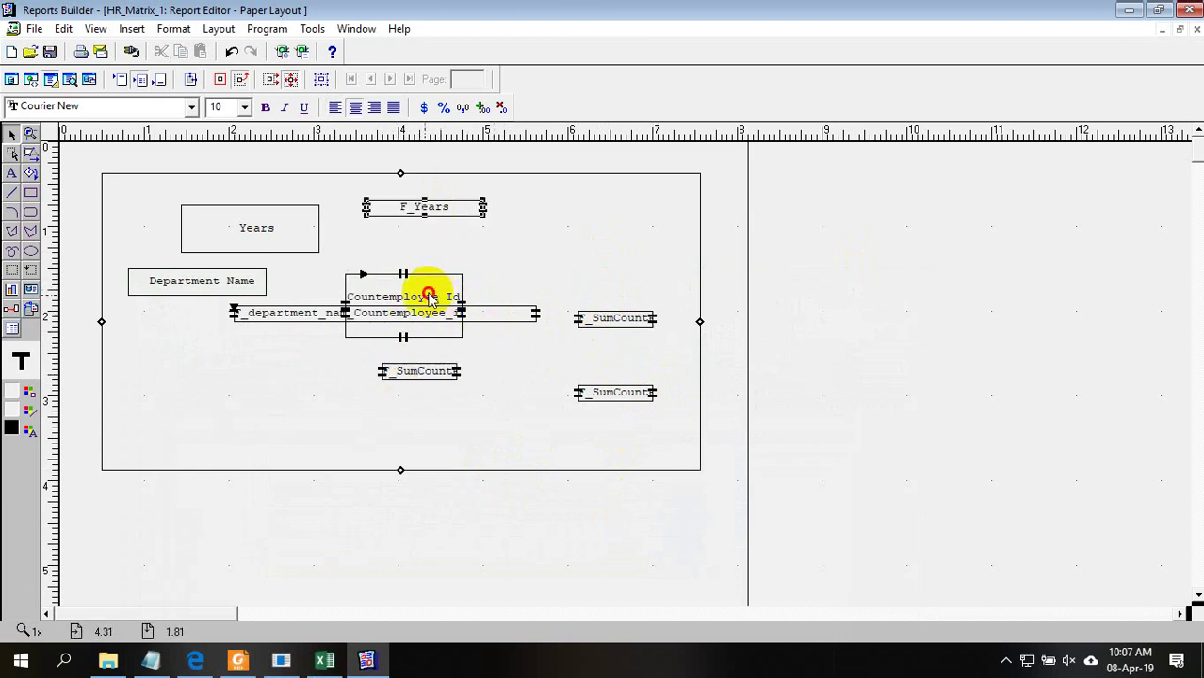
pyautogui.moveTo(428, 296); pyautogui.dragTo(558, 238)
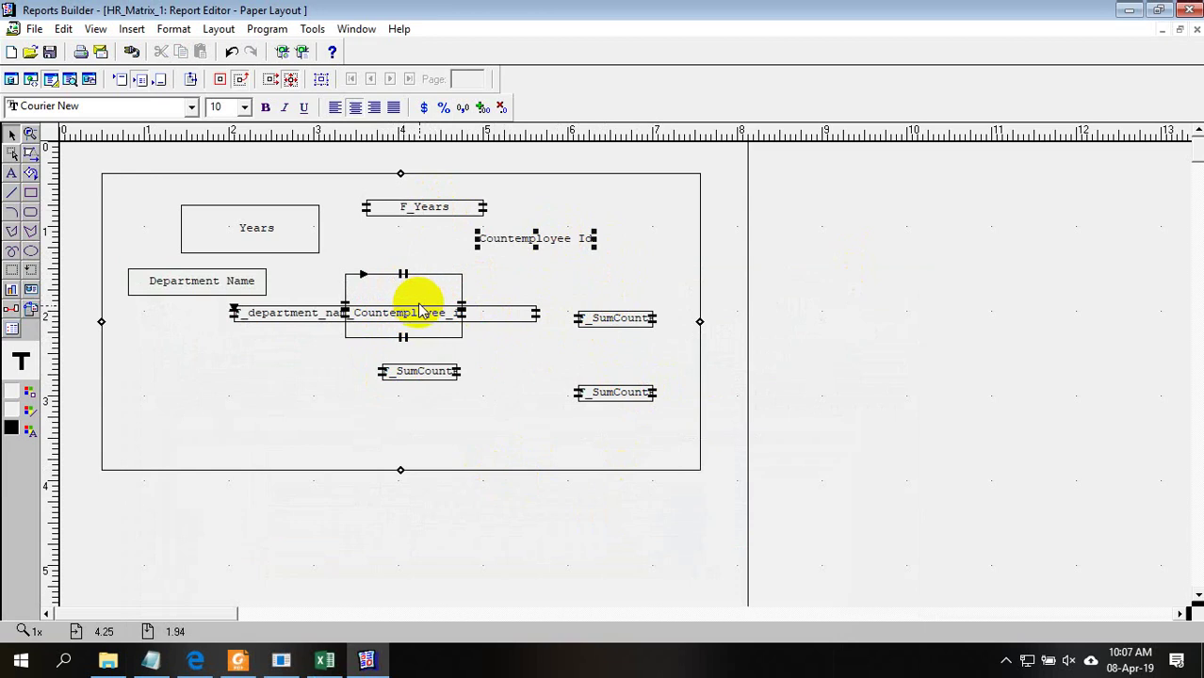
# Check F_department_name's properties, then move it and the Countemployee field lower
pyautogui.doubleClick(296, 318)
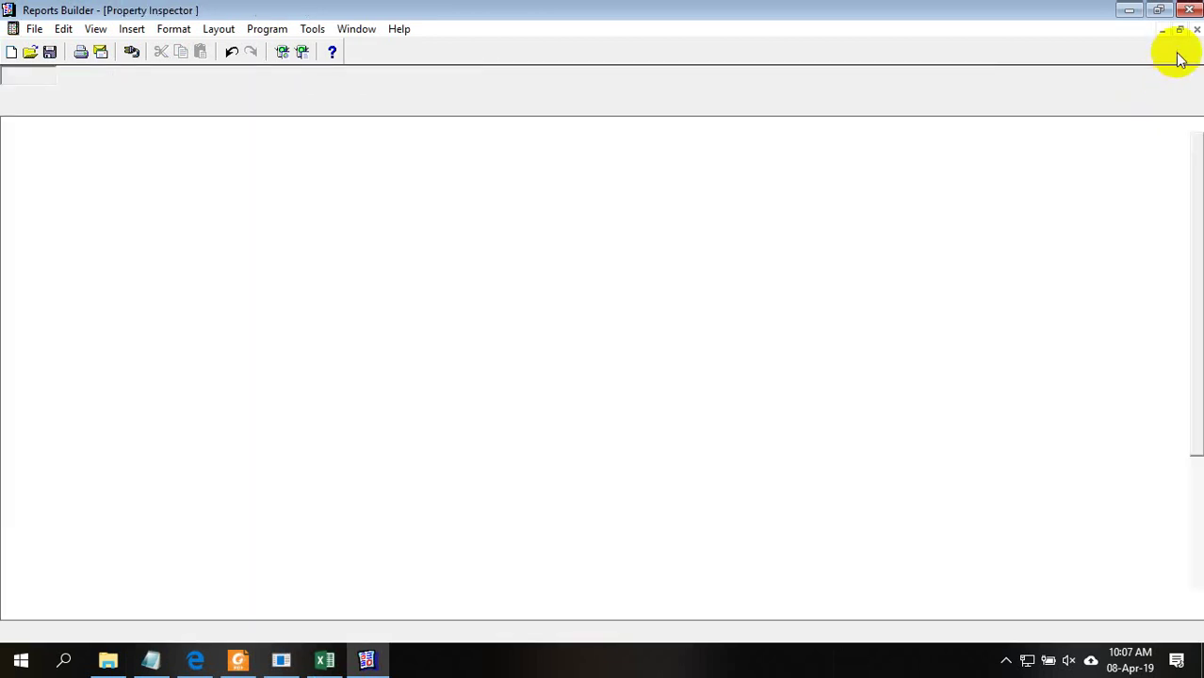
pyautogui.click(1195, 31)
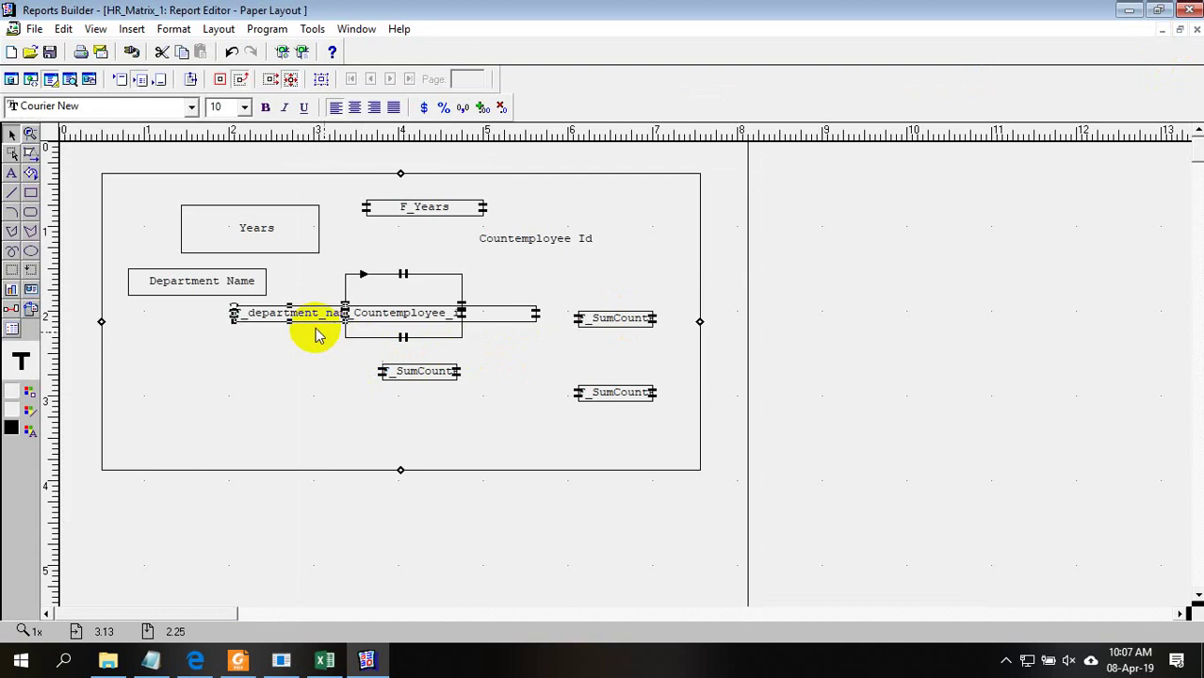
pyautogui.click(290, 330)
pyautogui.moveTo(290, 330); pyautogui.dragTo(236, 394)
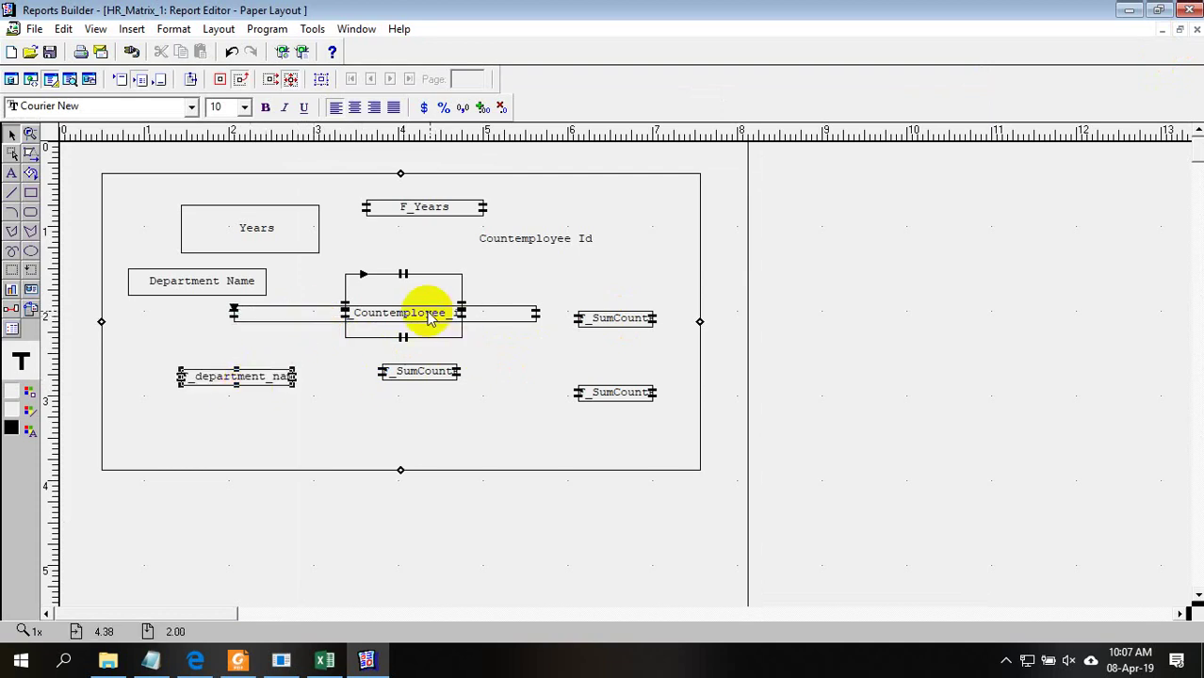
pyautogui.moveTo(424, 325); pyautogui.dragTo(407, 428)
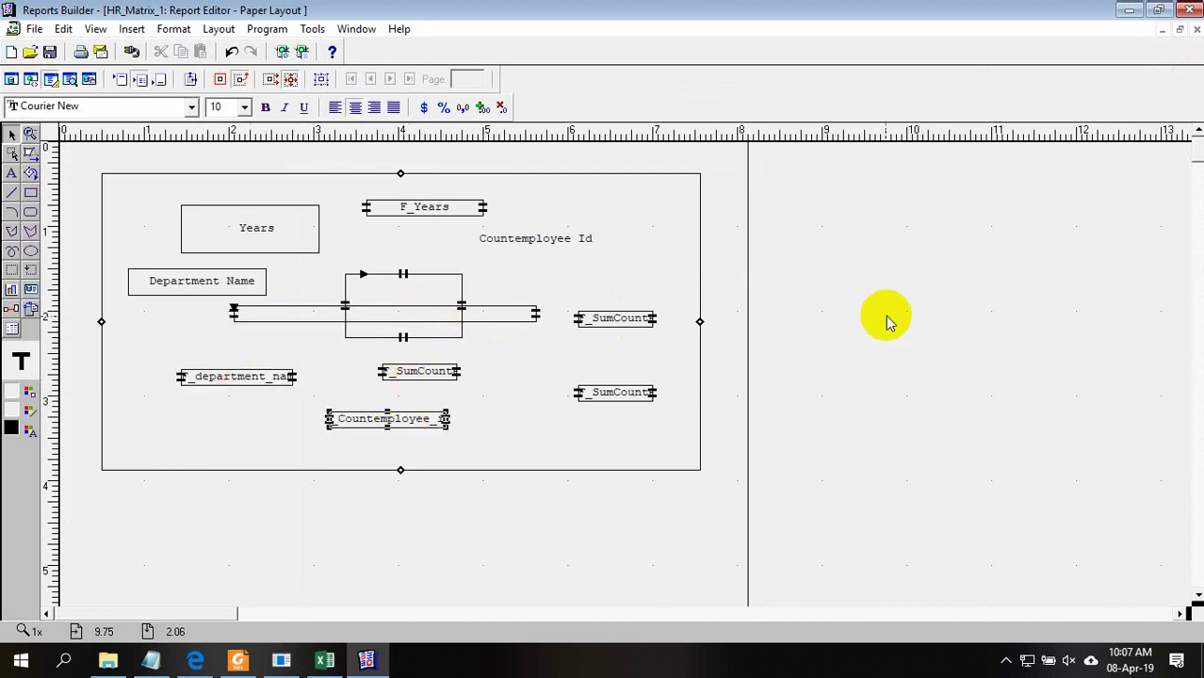
# Extend the outer repeating frame downward and move the four fields beneath the matrix lower
pyautogui.click(565, 469)
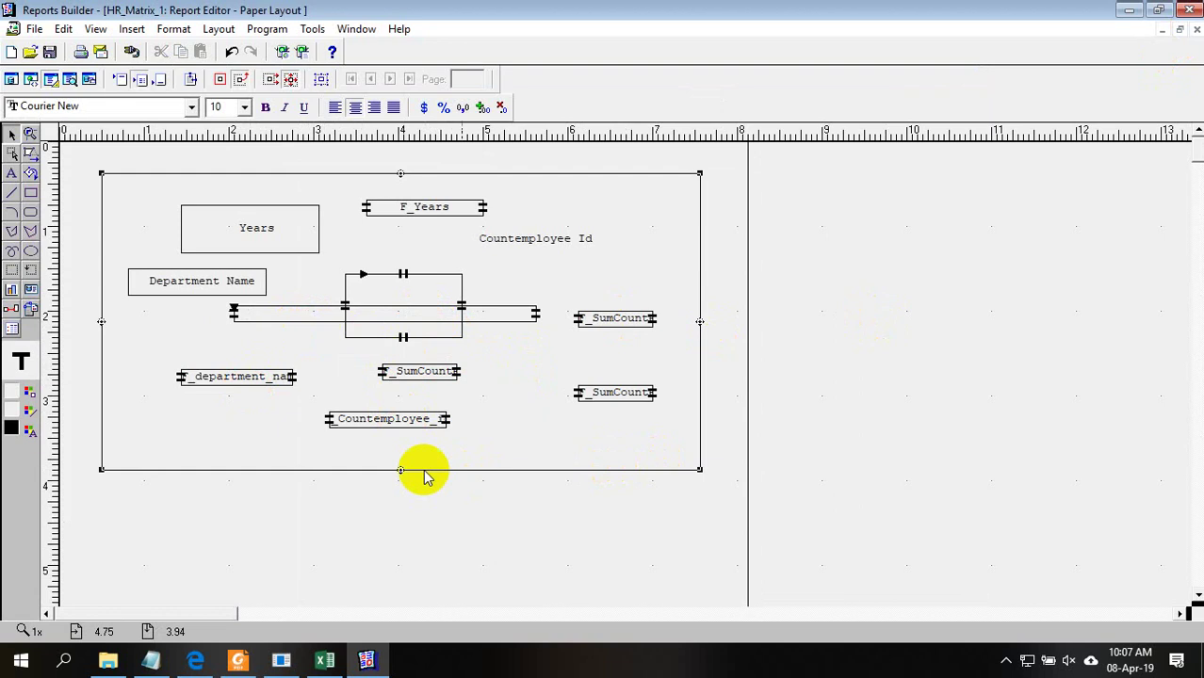
pyautogui.moveTo(401, 471); pyautogui.dragTo(397, 528)
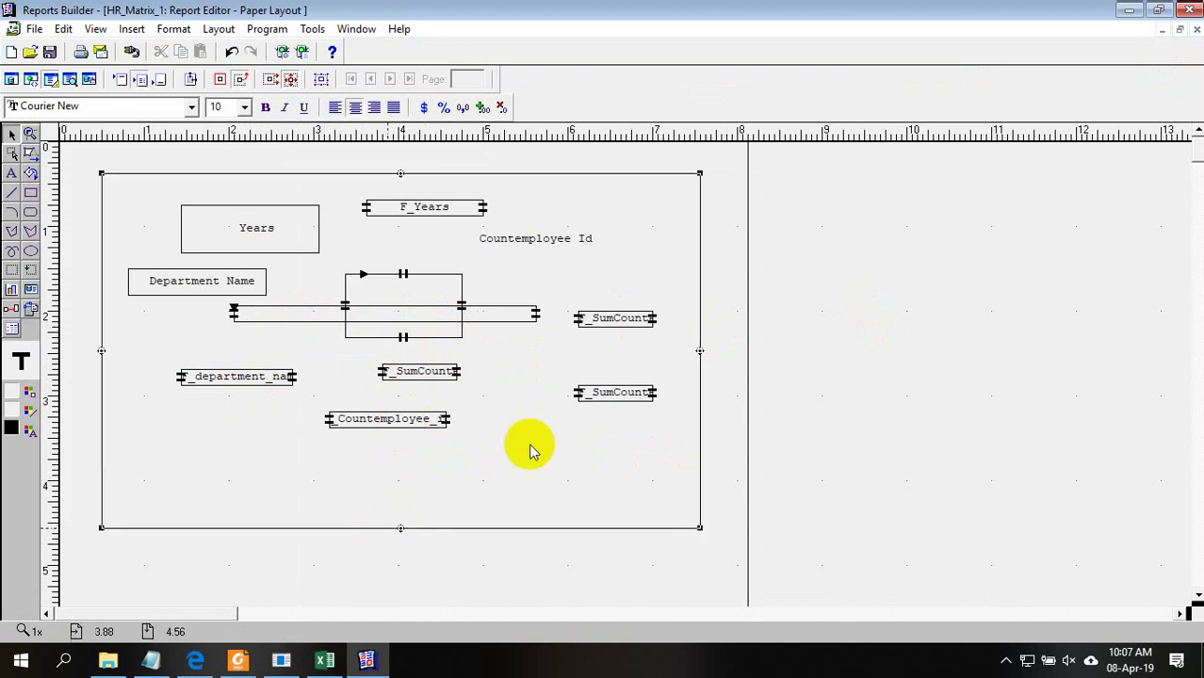
pyautogui.moveTo(932, 458); pyautogui.dragTo(126, 358)
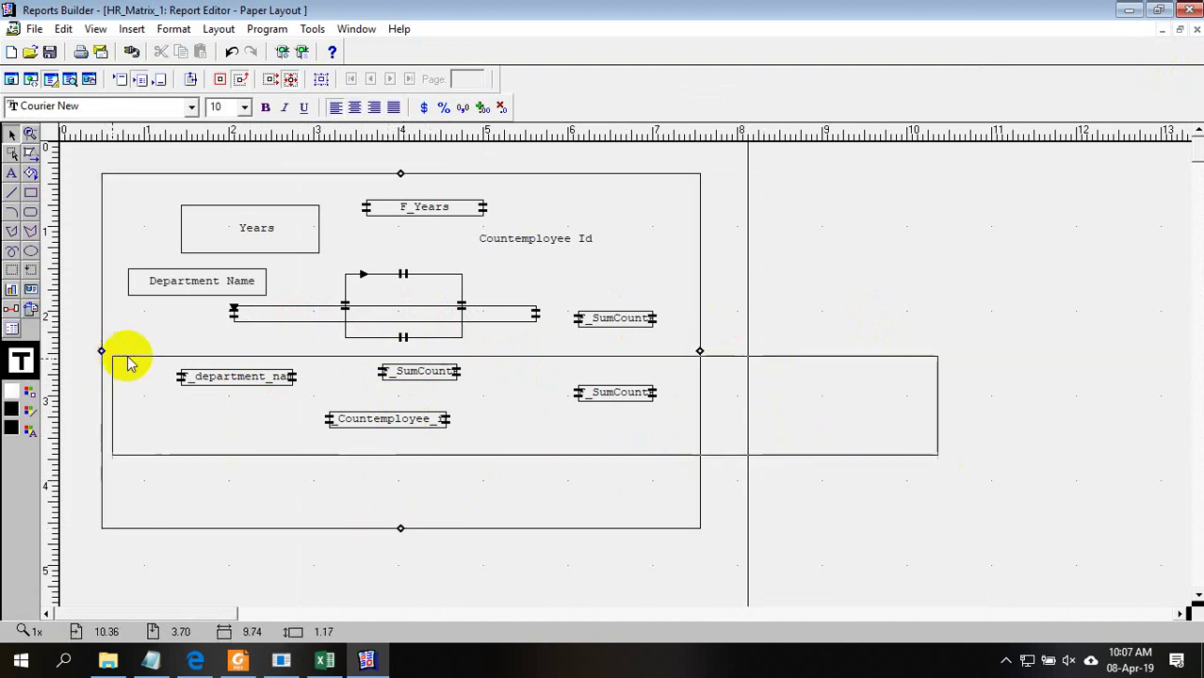
pyautogui.moveTo(417, 368); pyautogui.dragTo(437, 482)
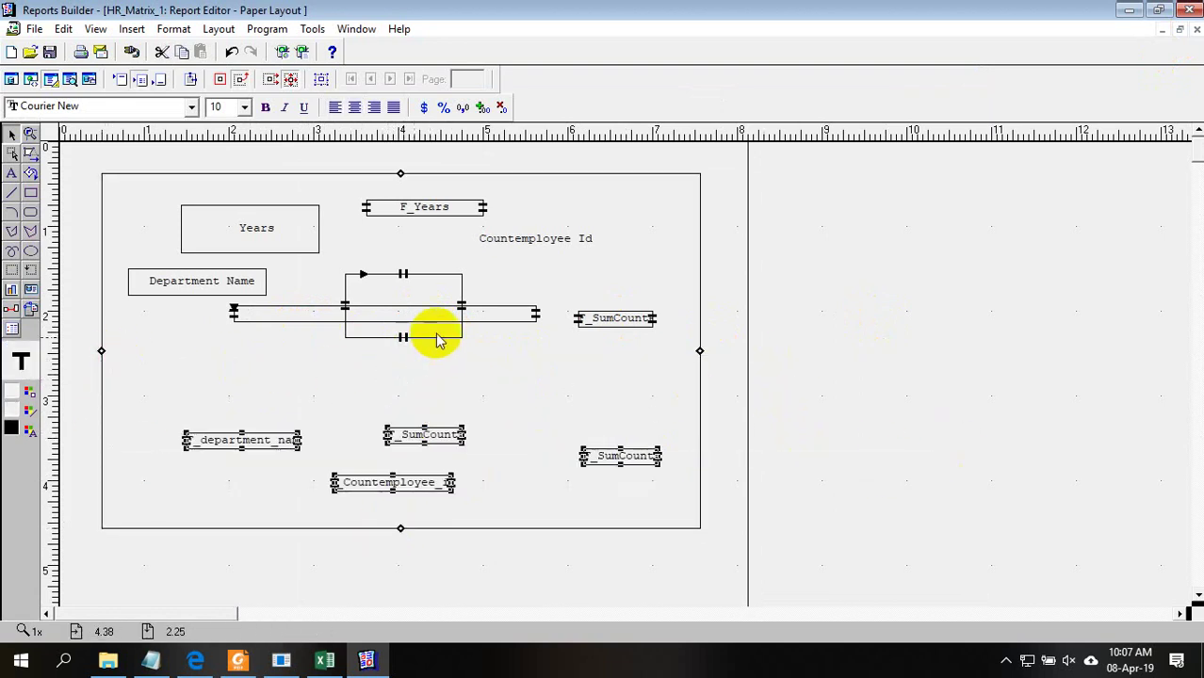
# Move the matrix down slightly and lengthen the vertical repeating frame
pyautogui.click(438, 322)
pyautogui.moveTo(438, 322); pyautogui.dragTo(462, 354)
pyautogui.click(428, 334)
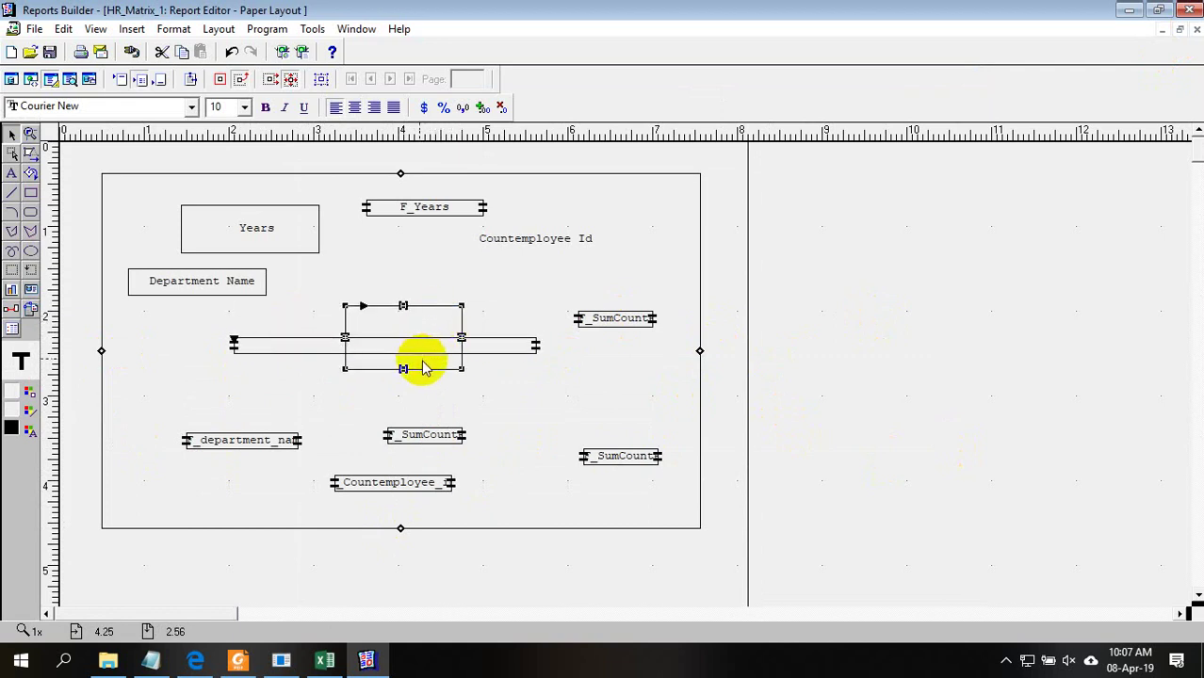
pyautogui.click(905, 394)
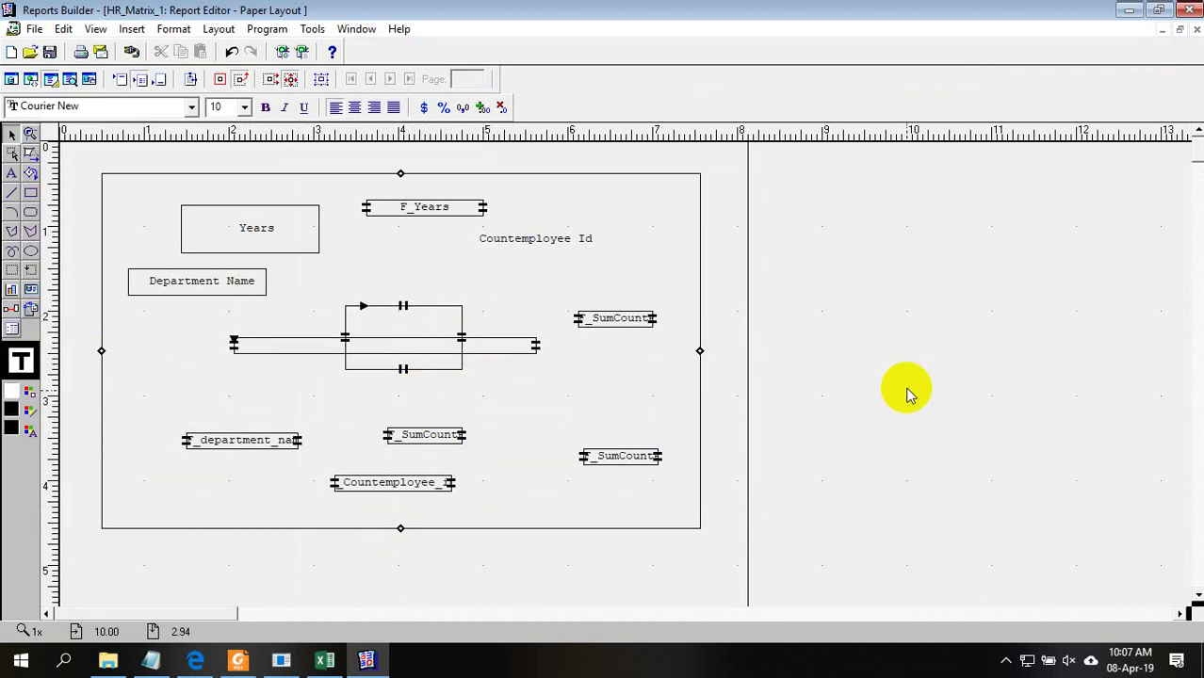
pyautogui.click(407, 370)
pyautogui.moveTo(403, 371); pyautogui.dragTo(403, 388)
pyautogui.click(845, 325)
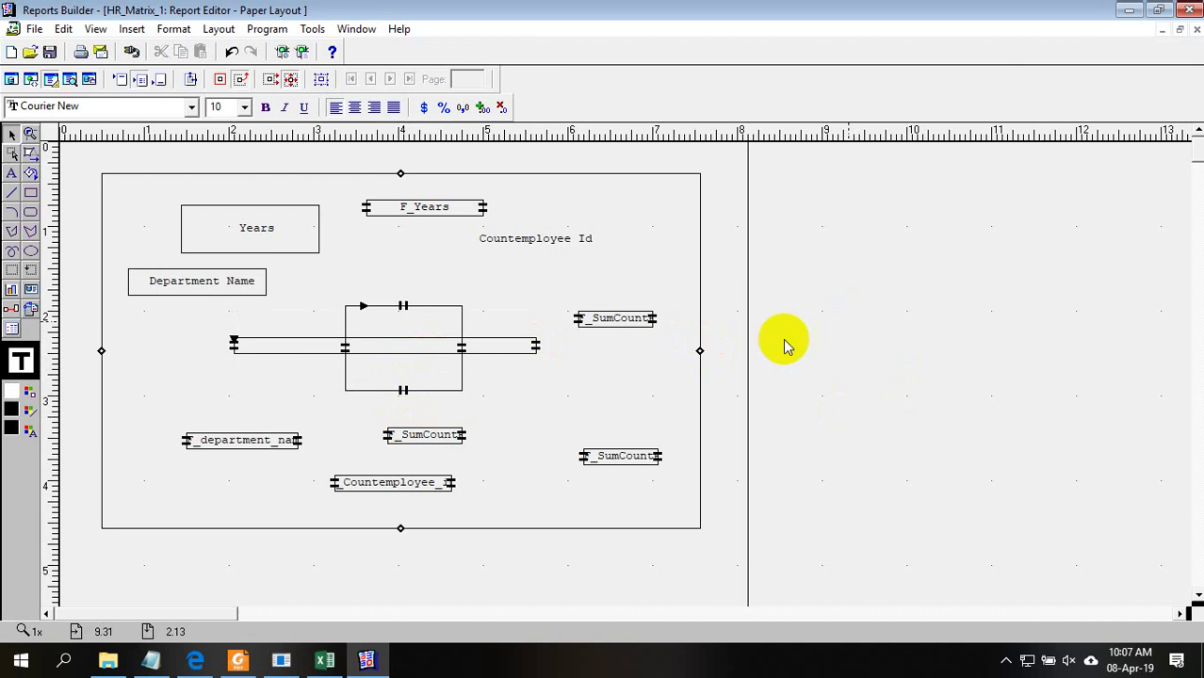
pyautogui.click(324, 660)
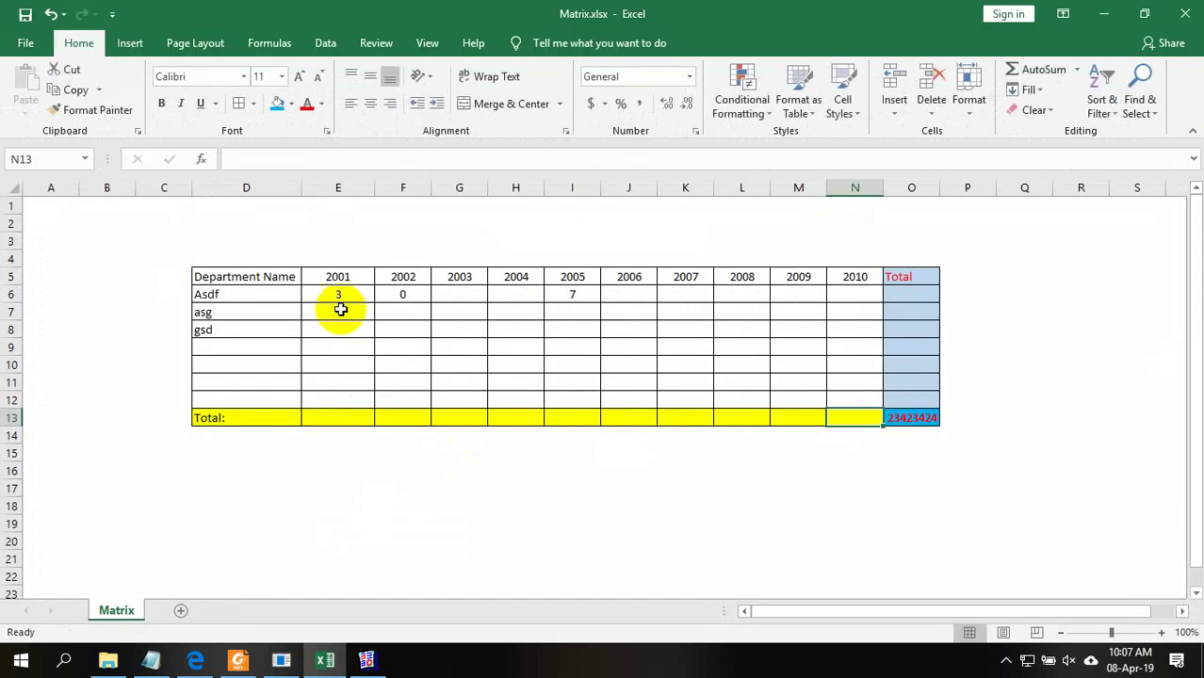
# Check the 2001 heading in E5 and the empty cell D4, then minimise Excel
pyautogui.click(322, 274)
pyautogui.click(270, 255)
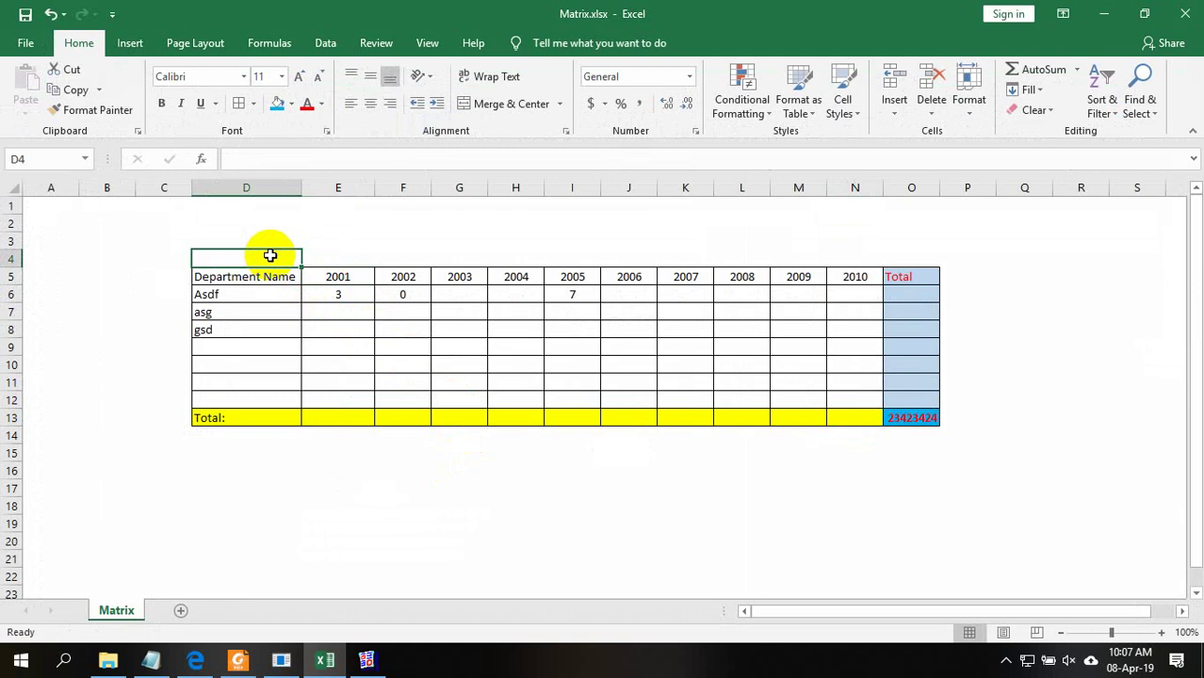
pyautogui.click(342, 279)
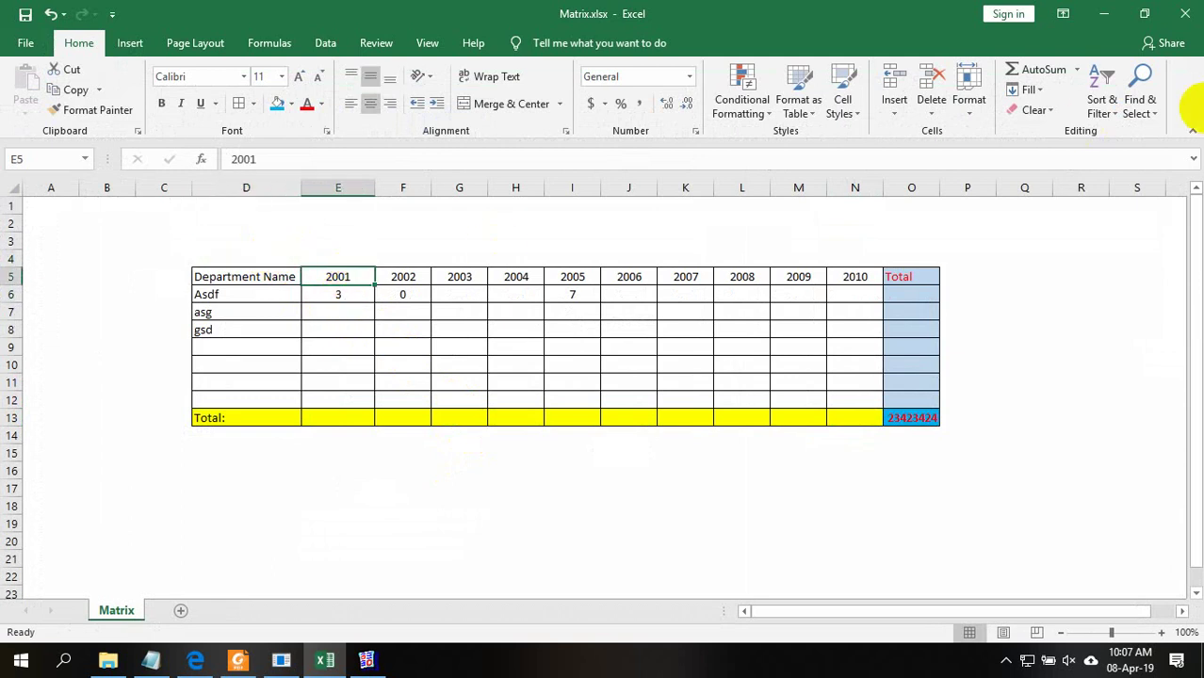
pyautogui.click(1112, 12)
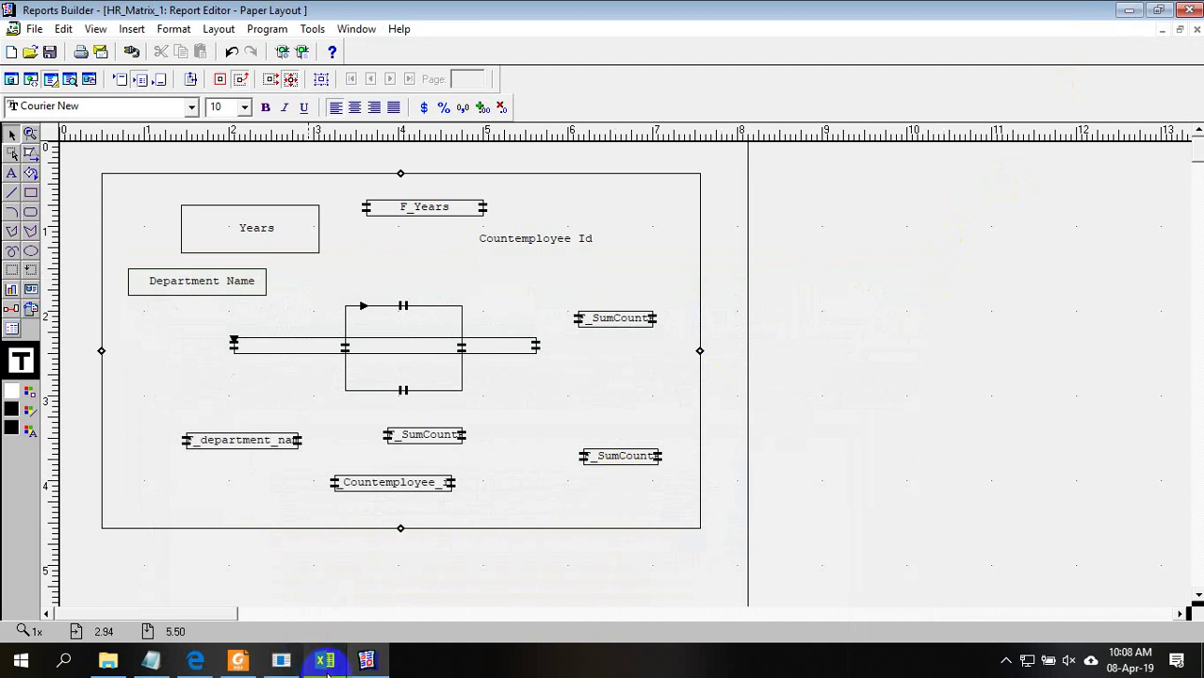
# Bring the Reports Builder window back to the front from the taskbar
pyautogui.click(372, 662)
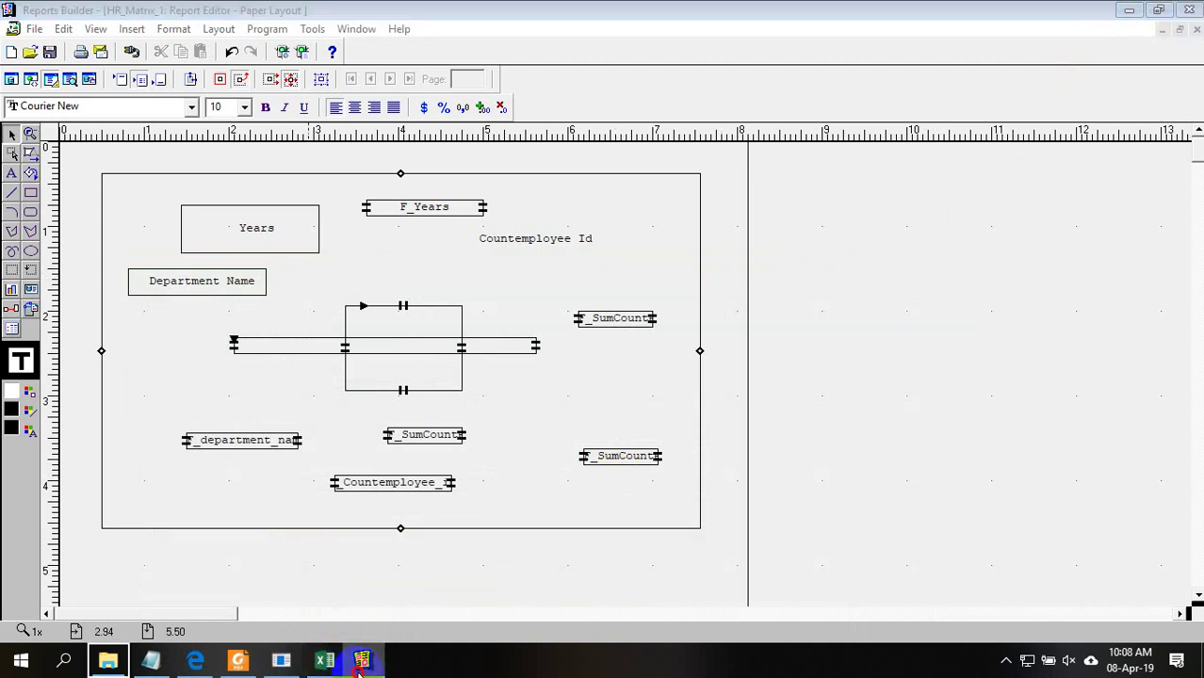
pyautogui.rightClick(381, 665)
pyautogui.click(574, 648)
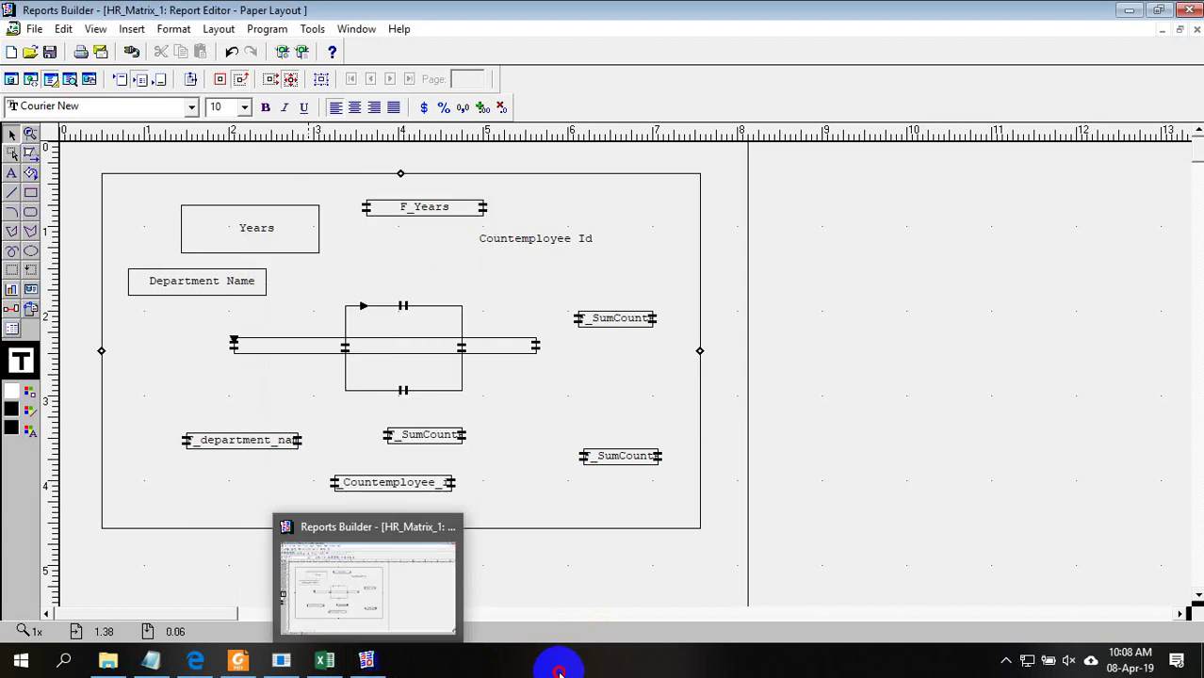
pyautogui.click(367, 662)
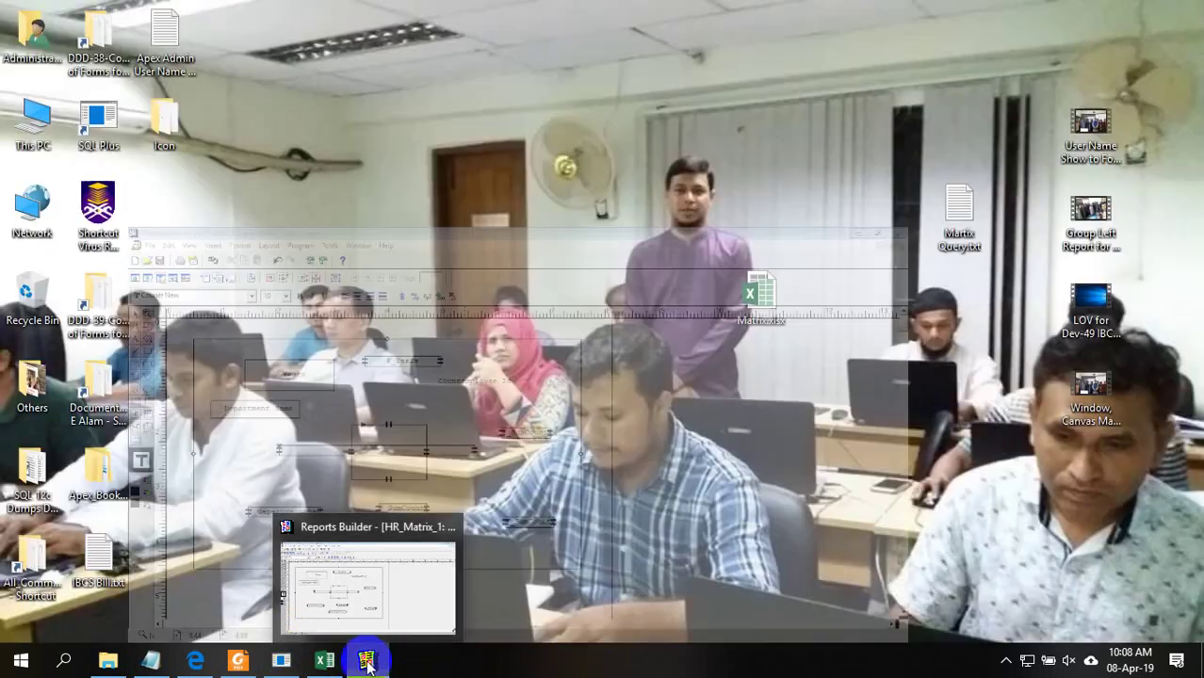
pyautogui.click(367, 662)
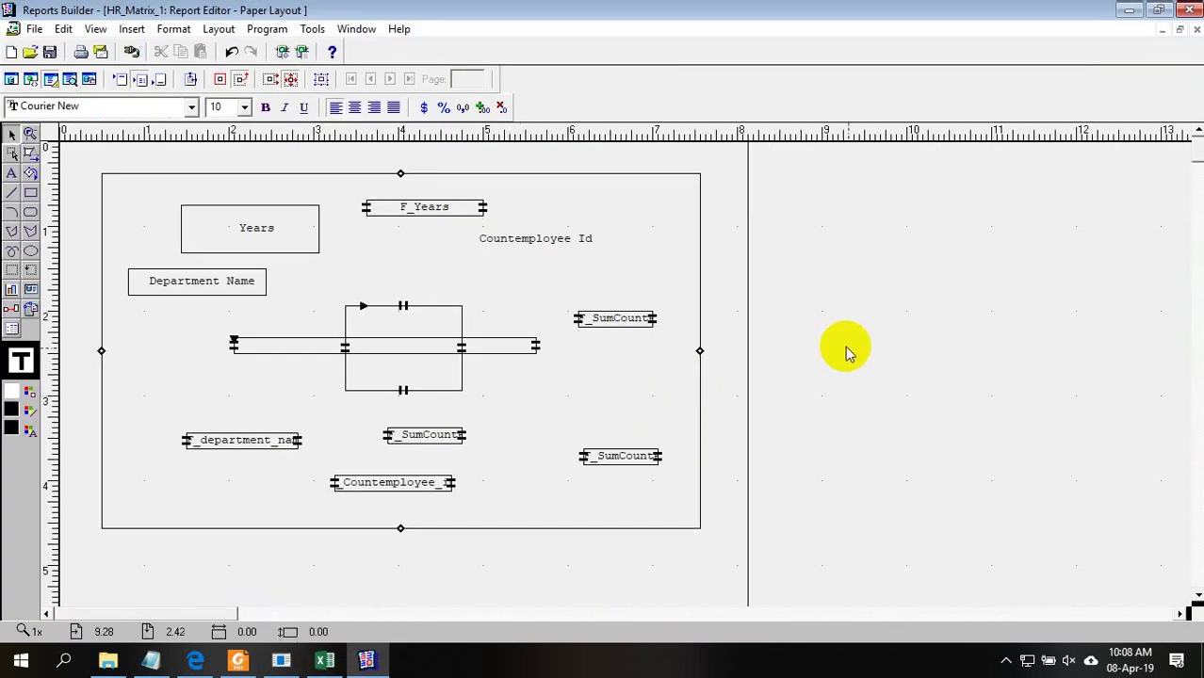
# Delete the Years and Countemployee Id boilerplate labels from the layout
pyautogui.click(314, 252)
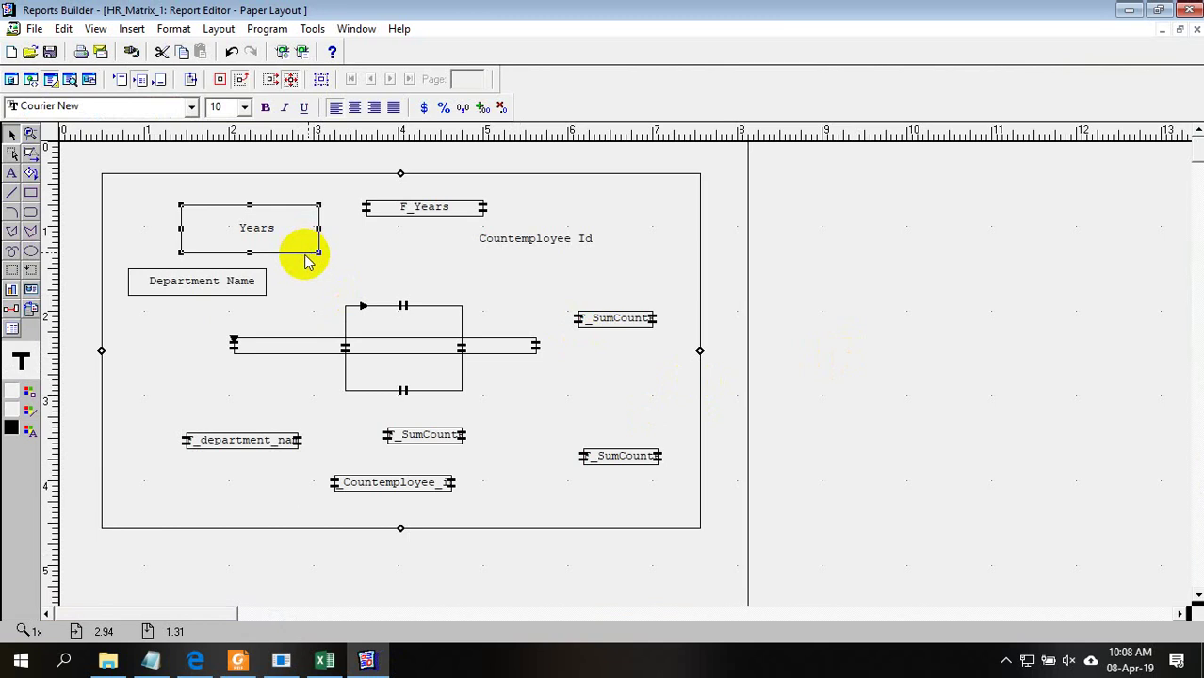
pyautogui.click(301, 256)
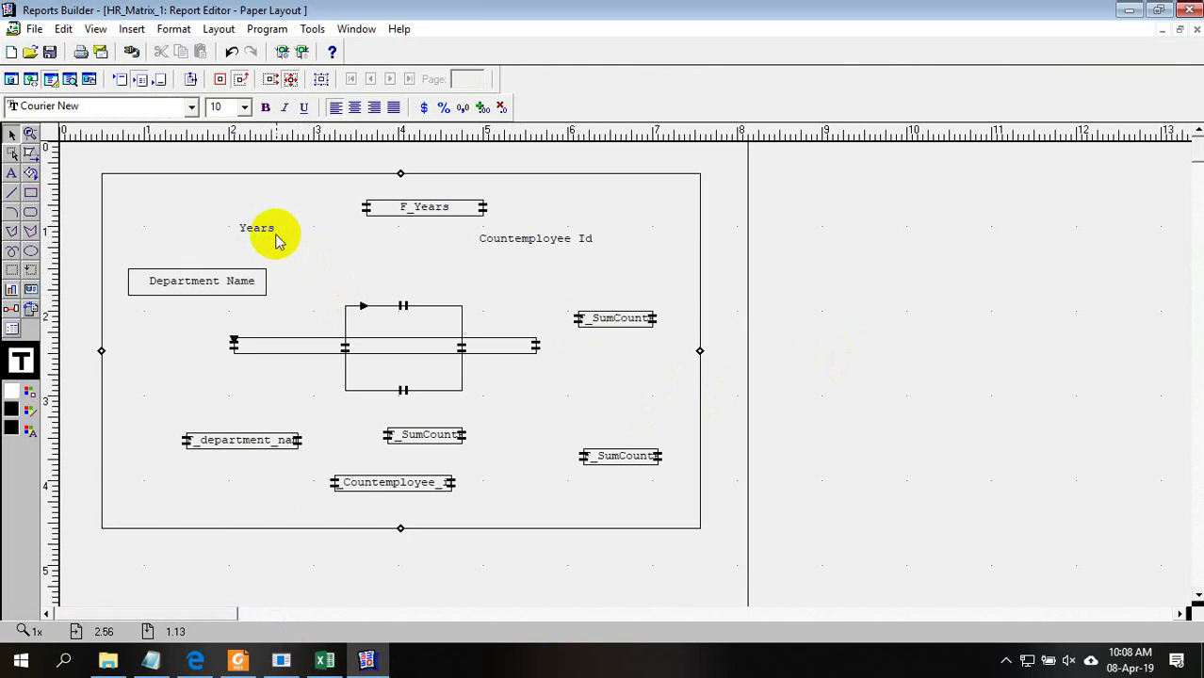
pyautogui.click(268, 231)
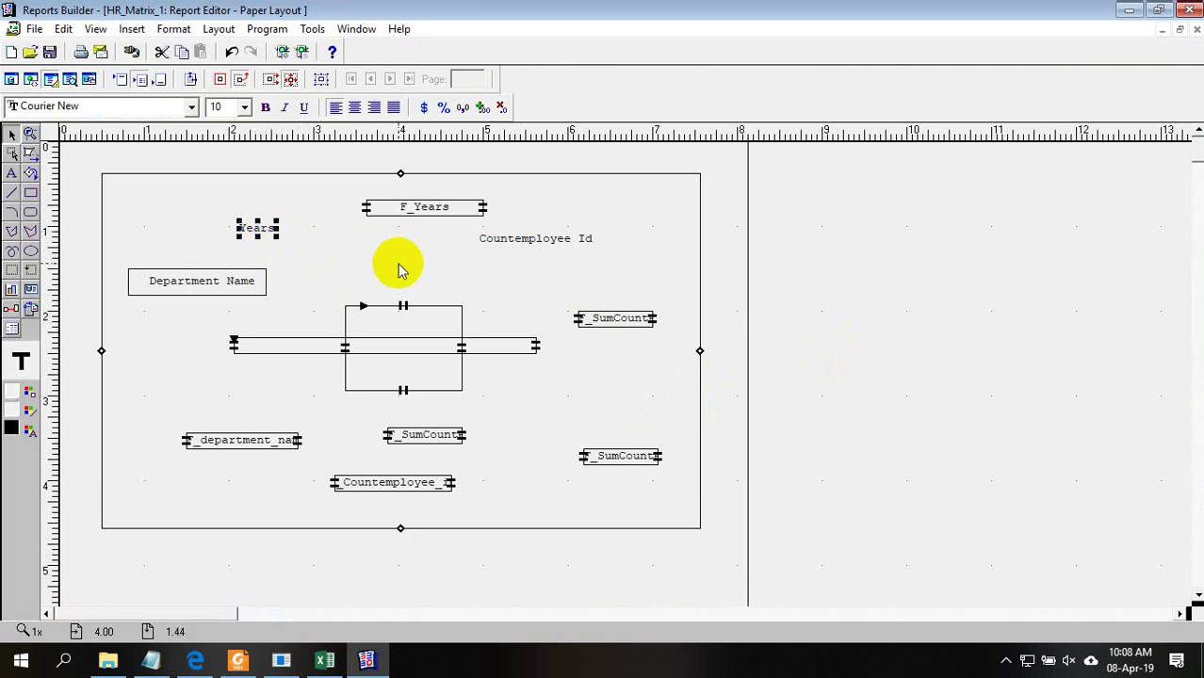
pyautogui.press('Delete')
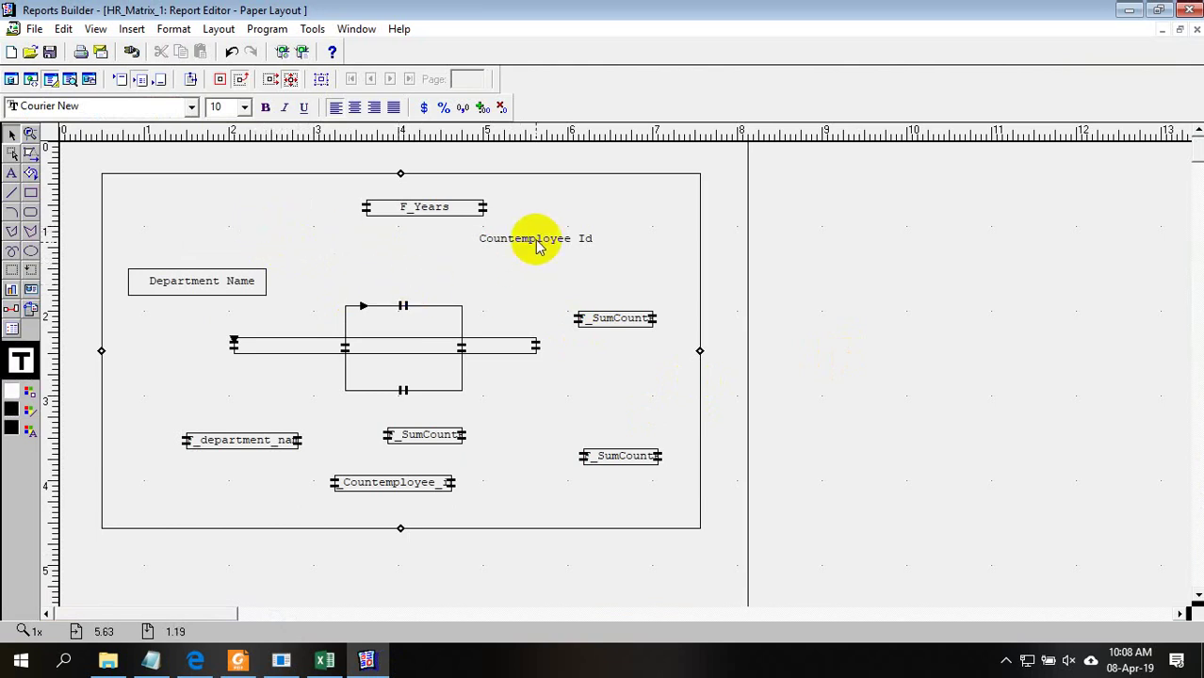
pyautogui.click(539, 242)
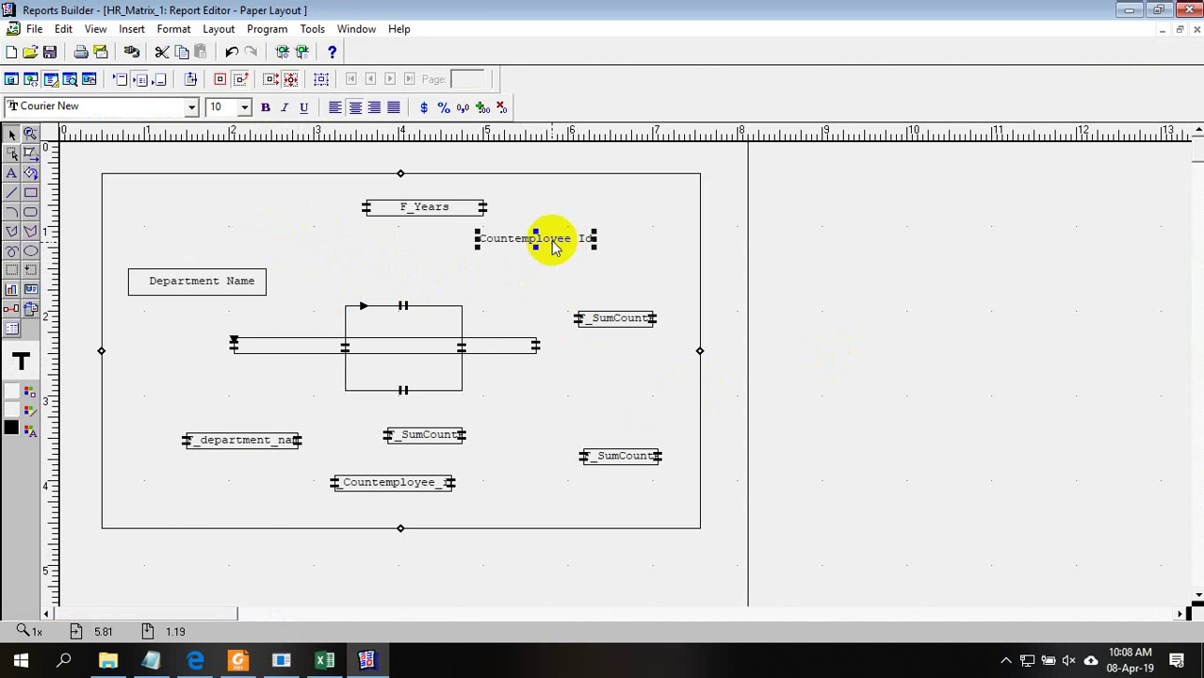
pyautogui.press('Delete')
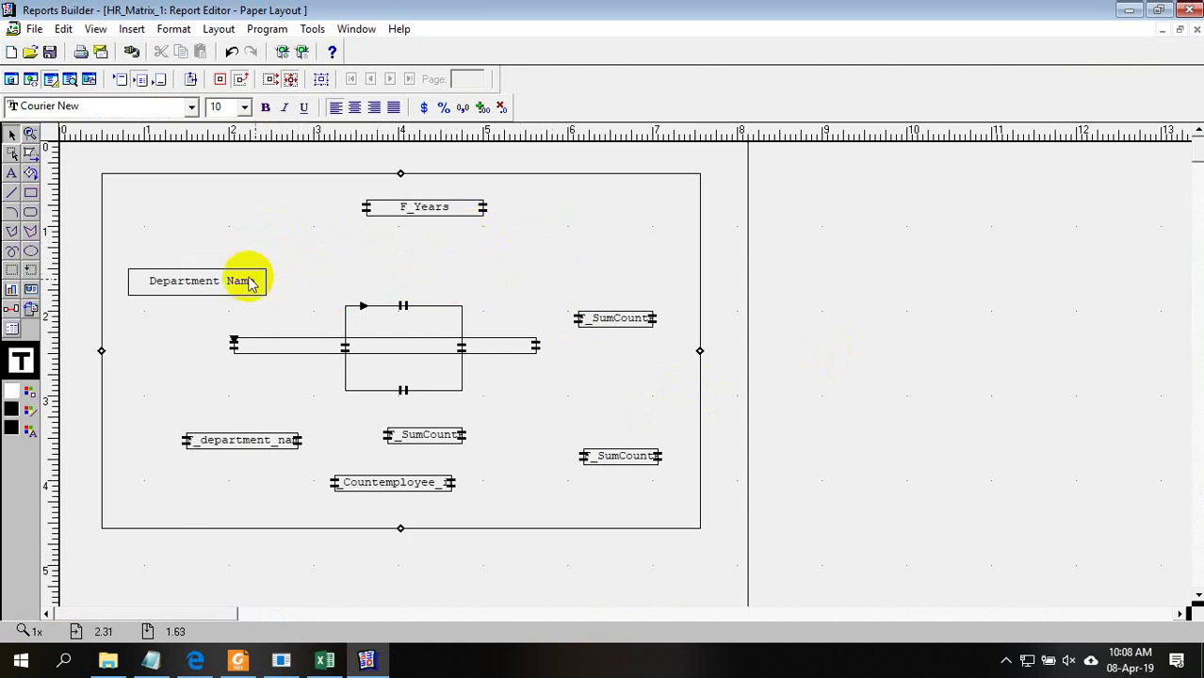
# Move F_Years down into the matrix and the Countemployee field up into the matrix cell
pyautogui.moveTo(434, 207); pyautogui.dragTo(420, 330)
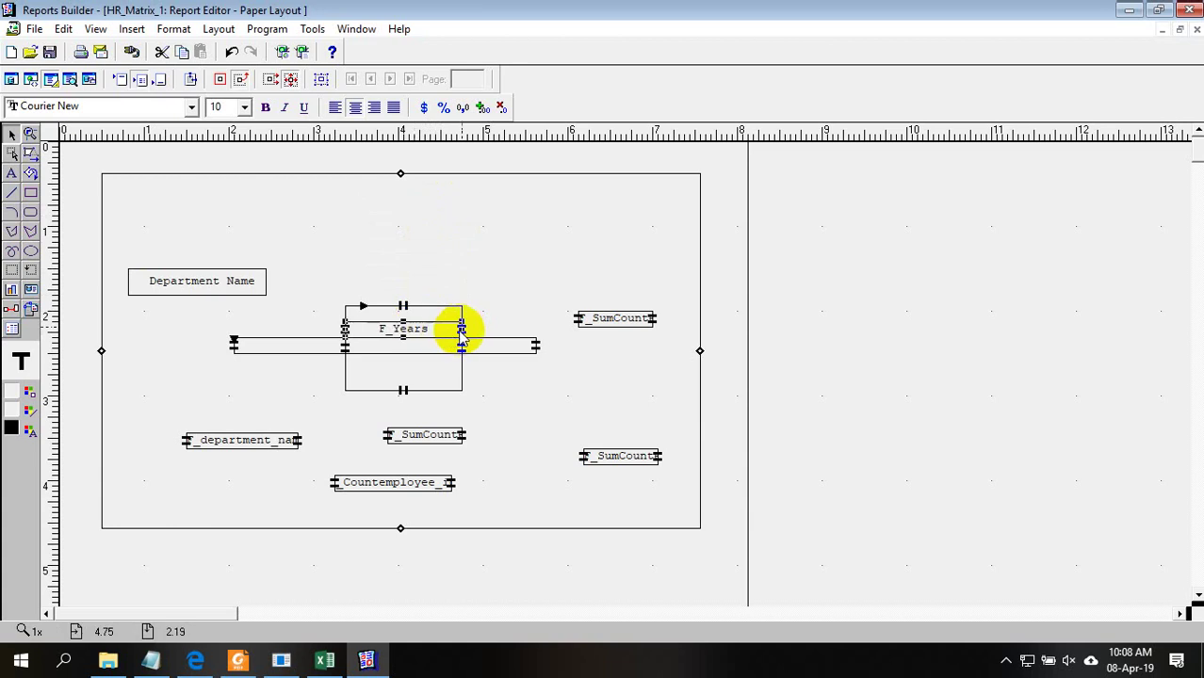
pyautogui.click(406, 332)
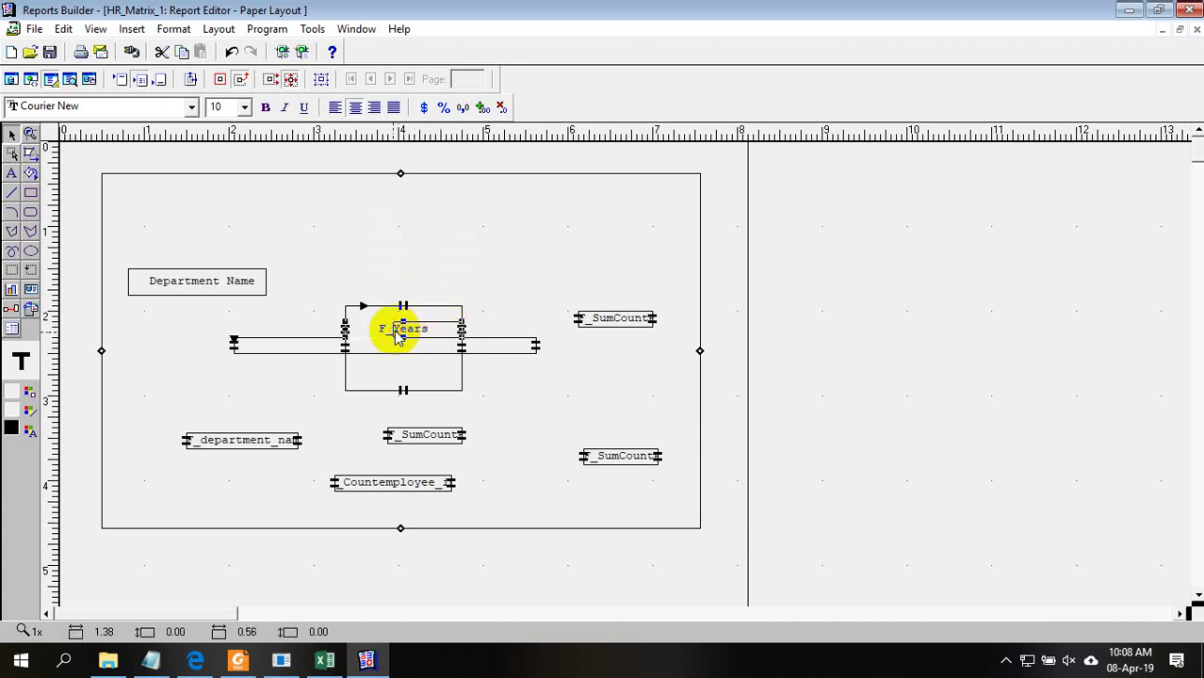
pyautogui.click(396, 336)
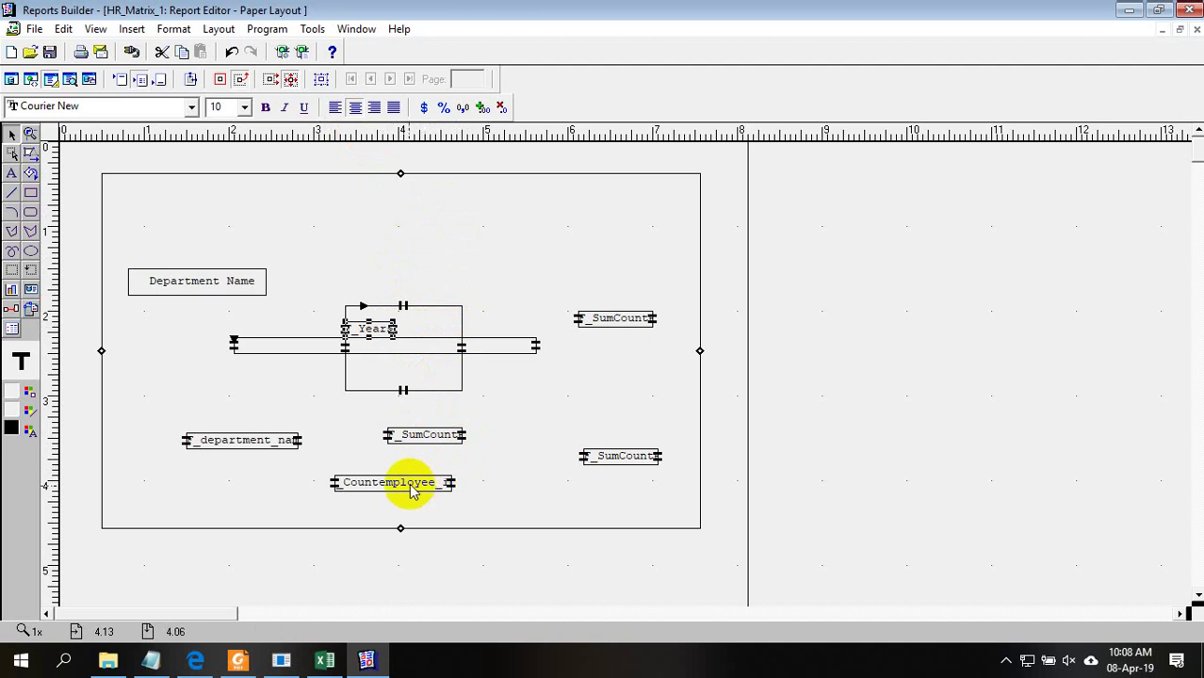
pyautogui.click(411, 490)
pyautogui.moveTo(404, 489); pyautogui.dragTo(416, 349)
pyautogui.doubleClick(406, 332)
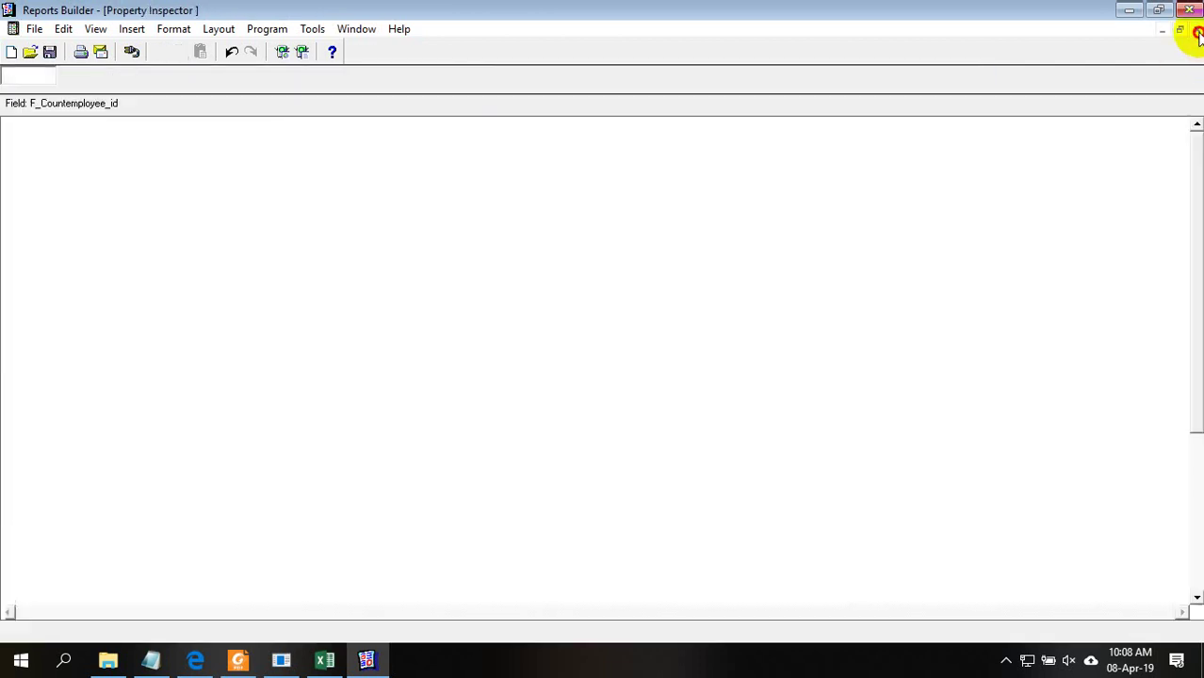
pyautogui.click(1197, 29)
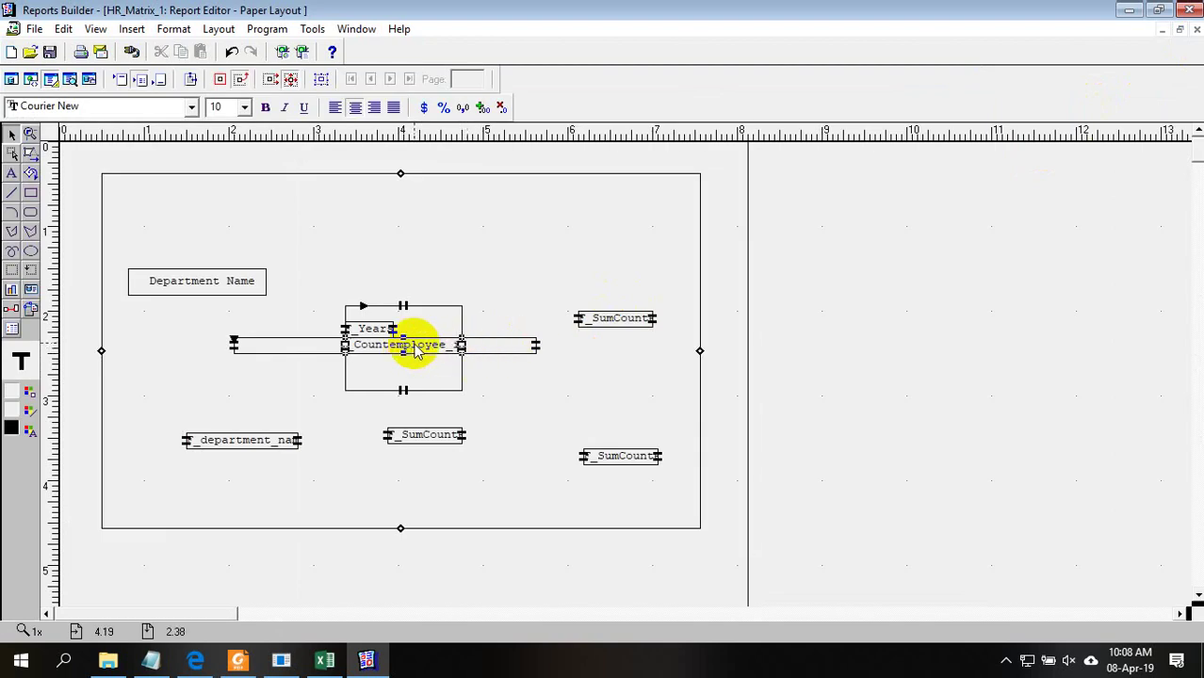
# Narrow Countemployee to fit the cell, shift the top-right SumCount, and narrow the Year repeating frame
pyautogui.click(411, 350)
pyautogui.moveTo(411, 351); pyautogui.dragTo(397, 345)
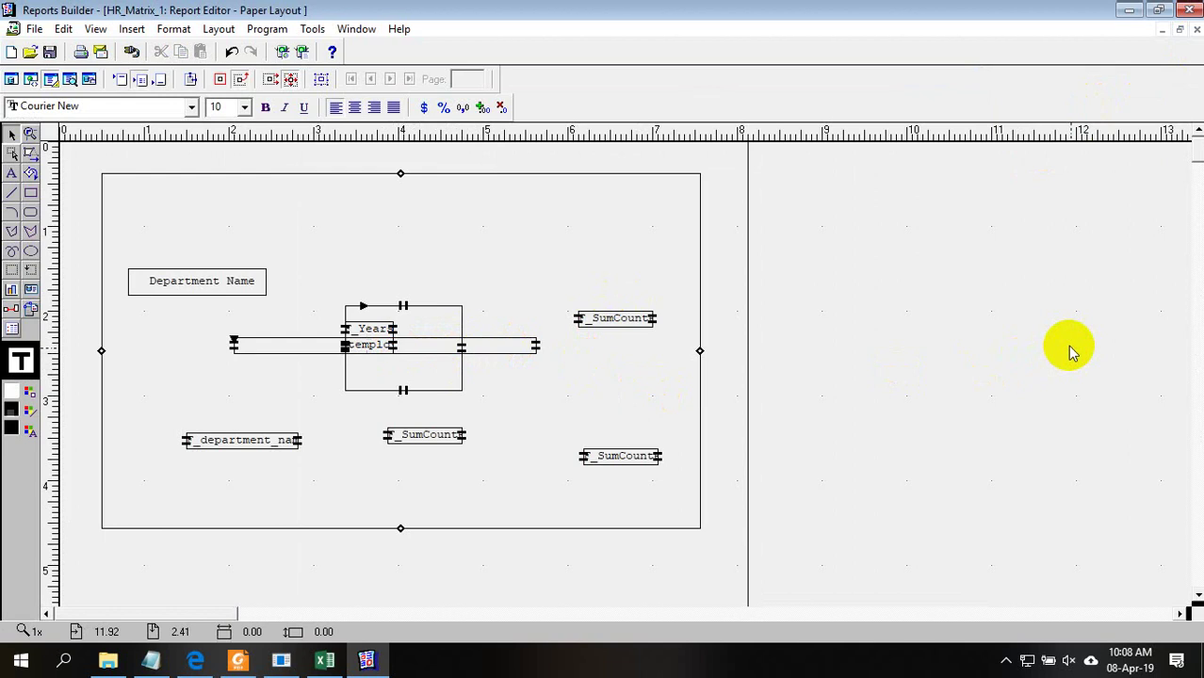
pyautogui.moveTo(624, 318)
pyautogui.mouseDown()
pyautogui.moveTo(524, 329)
pyautogui.moveTo(618, 303)
pyautogui.mouseUp()
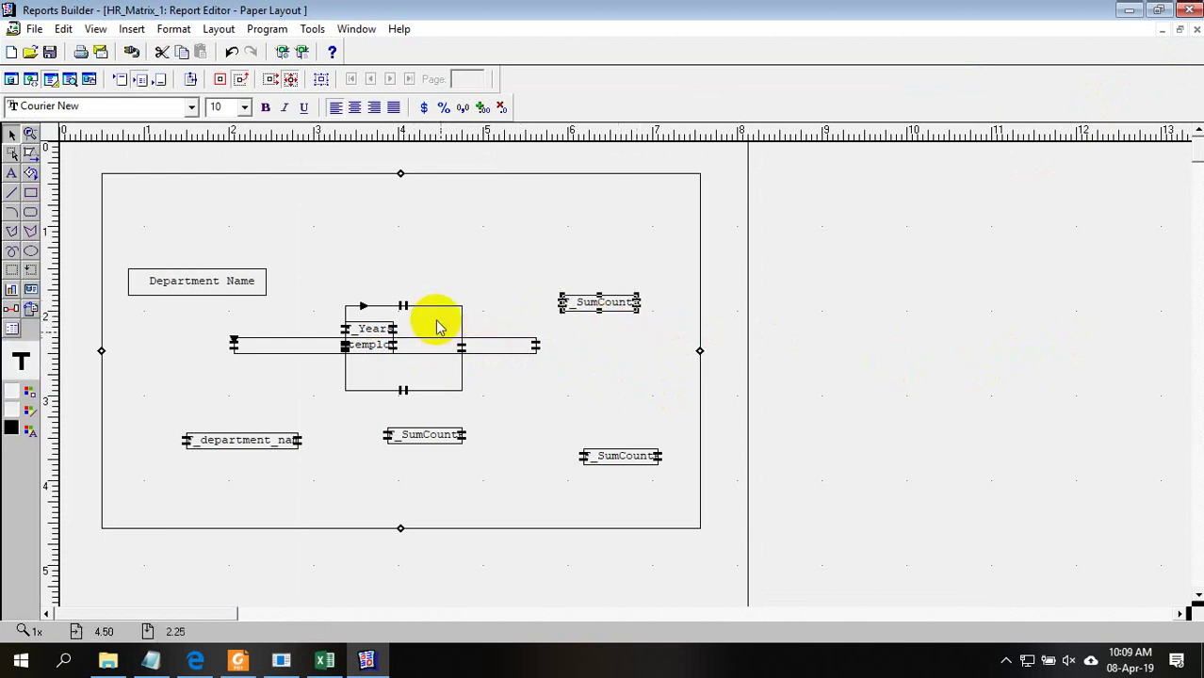
pyautogui.click(438, 334)
pyautogui.moveTo(461, 348); pyautogui.dragTo(394, 346)
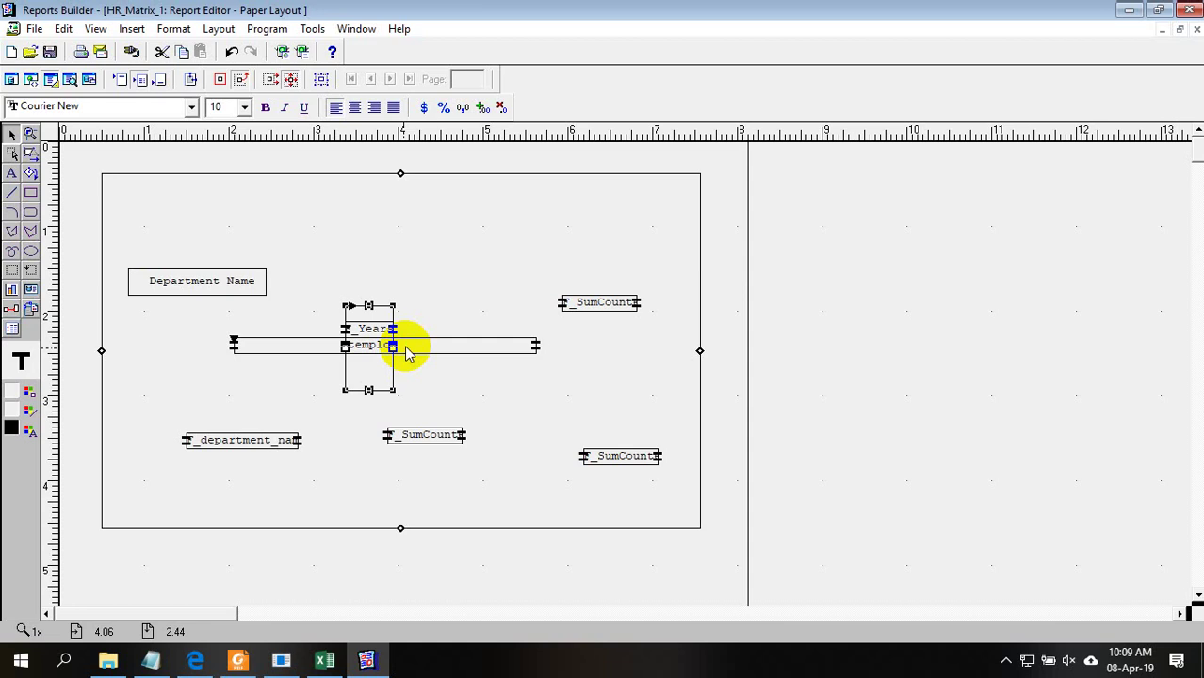
# Stretch the department row frame leftwards and move F_department_name up into that row
pyautogui.click(282, 349)
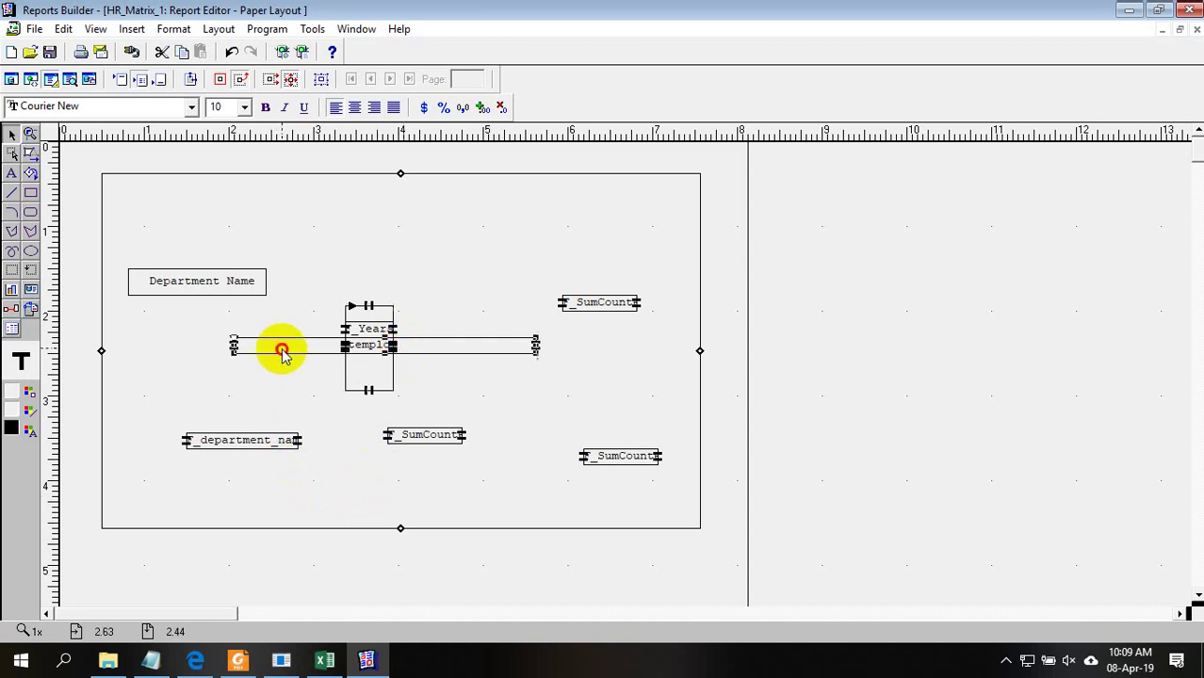
pyautogui.moveTo(233, 346); pyautogui.dragTo(150, 348)
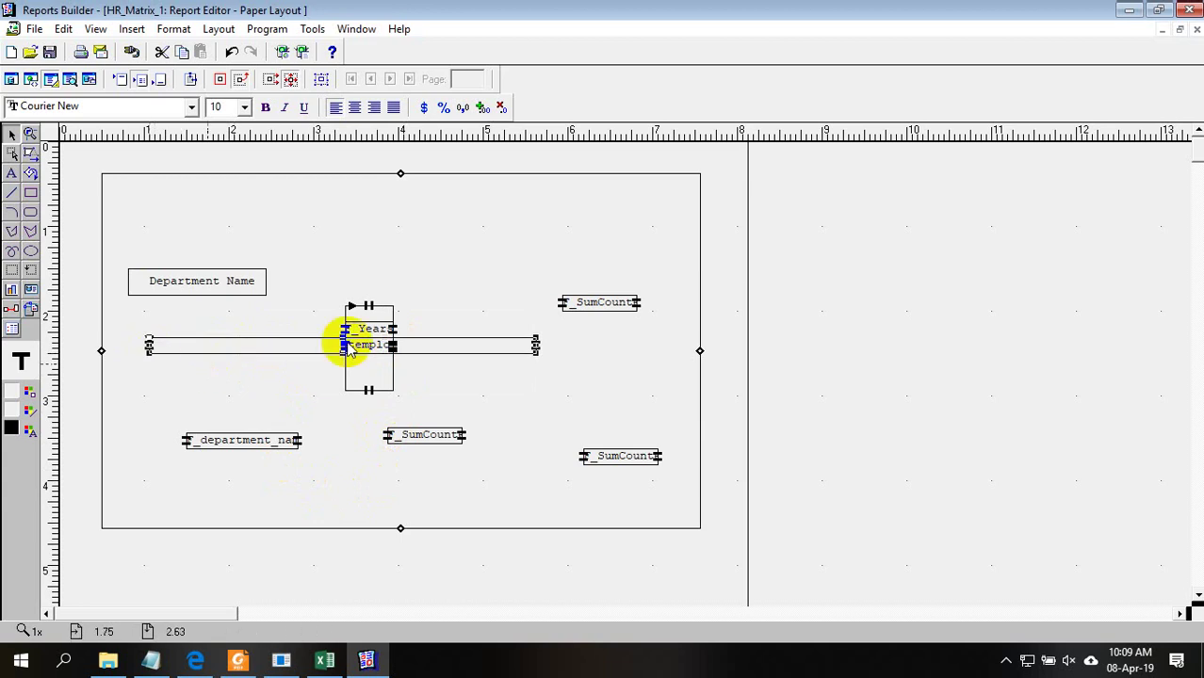
pyautogui.moveTo(228, 437); pyautogui.dragTo(194, 344)
pyautogui.doubleClick(196, 343)
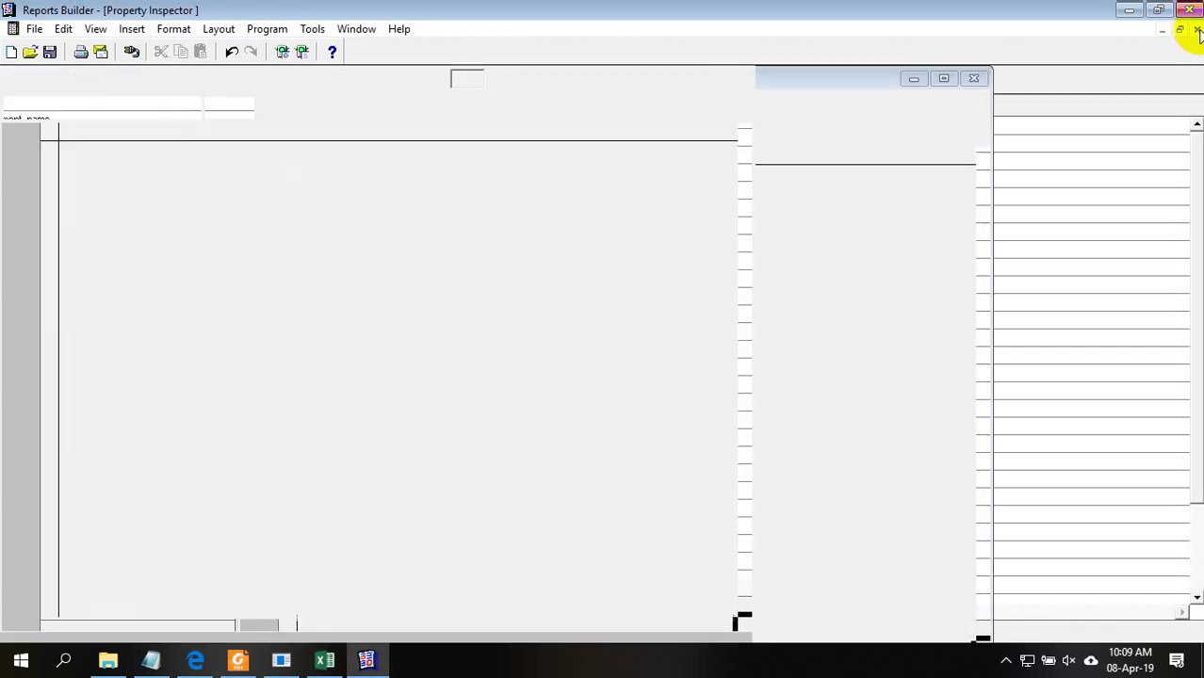
pyautogui.click(1197, 31)
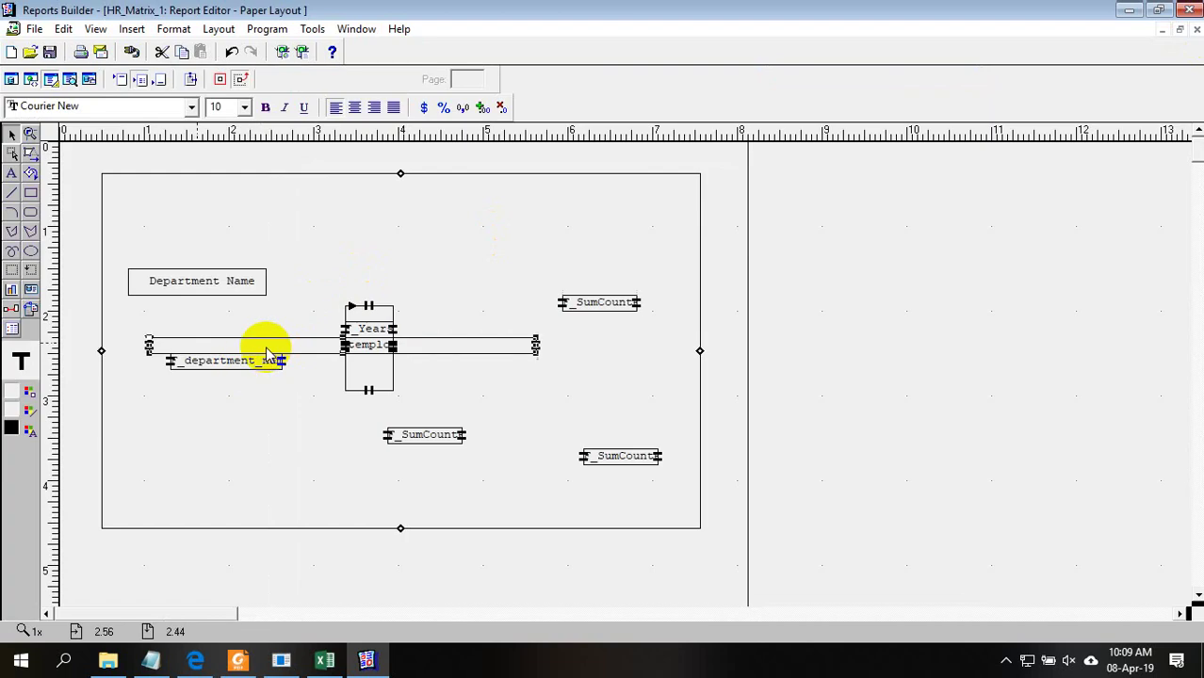
# Drop F_department_name onto the department row line, adjust its right edge, and nudge it right
pyautogui.click(234, 346)
pyautogui.moveTo(226, 341); pyautogui.dragTo(154, 344)
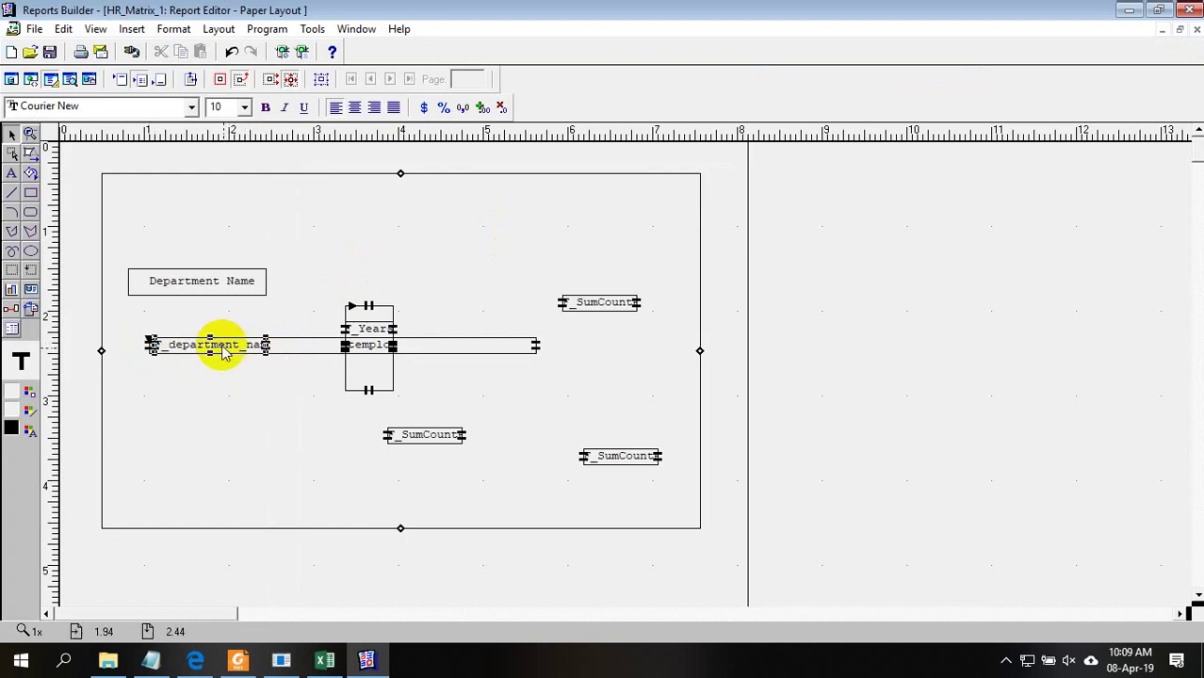
pyautogui.moveTo(268, 345); pyautogui.dragTo(323, 345)
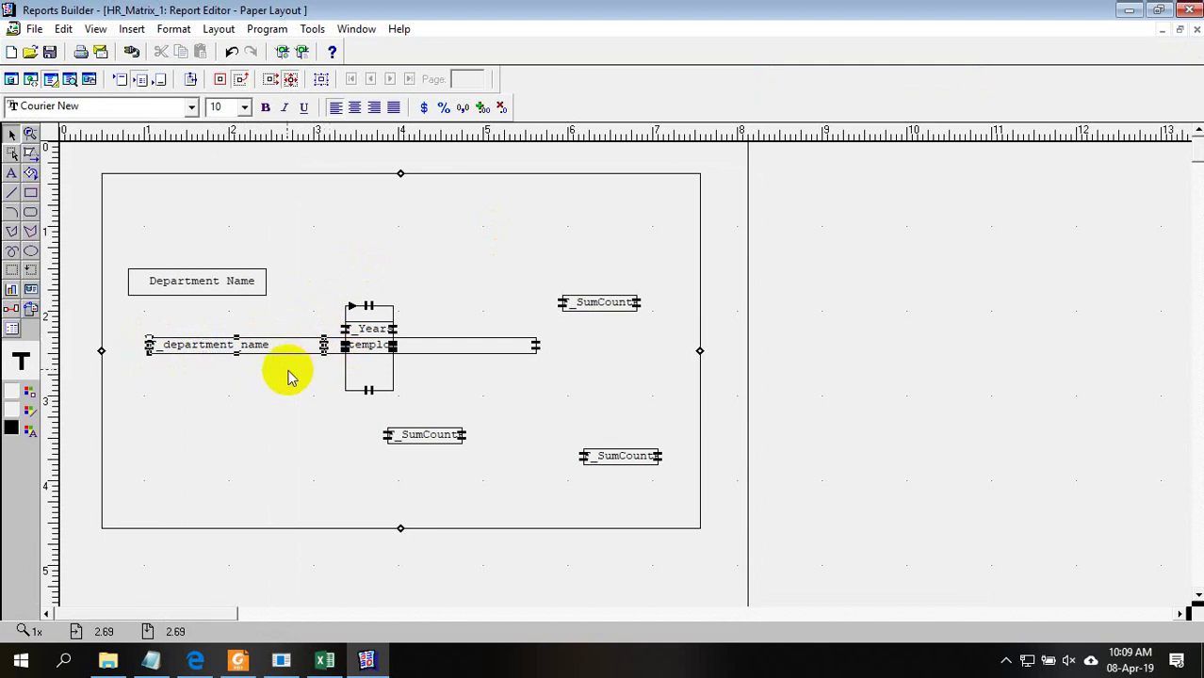
pyautogui.press('Right')
pyautogui.press('Right')
pyautogui.press('Right')
pyautogui.press('Right')
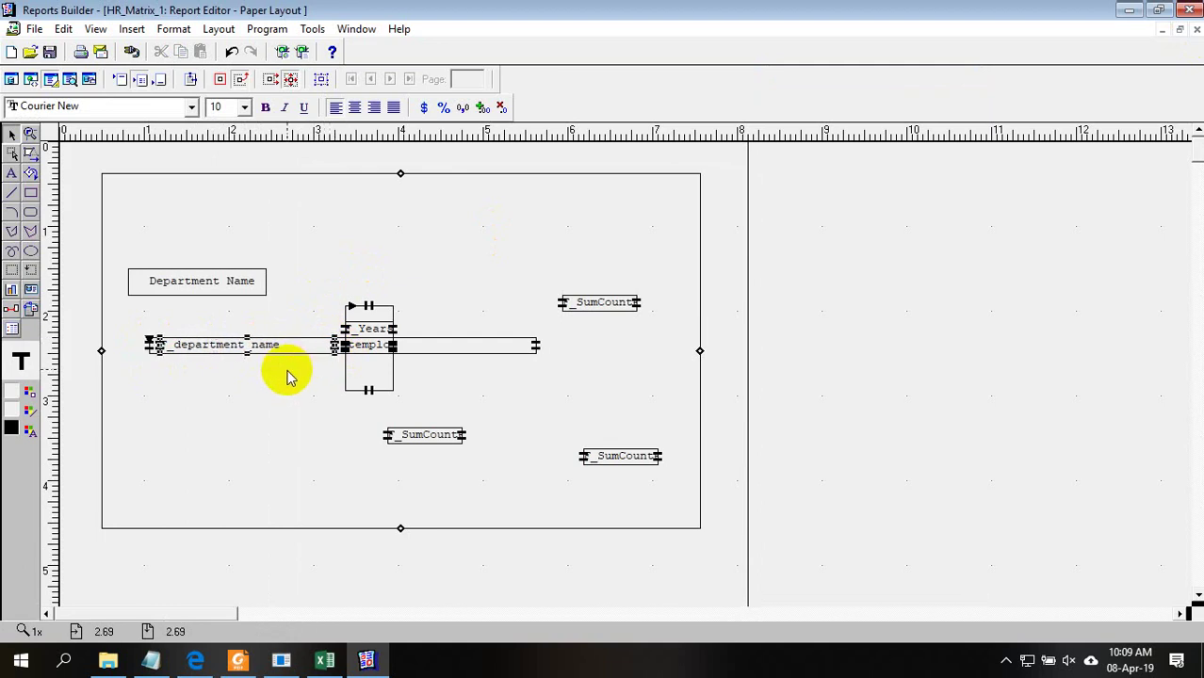
pyautogui.click(166, 346)
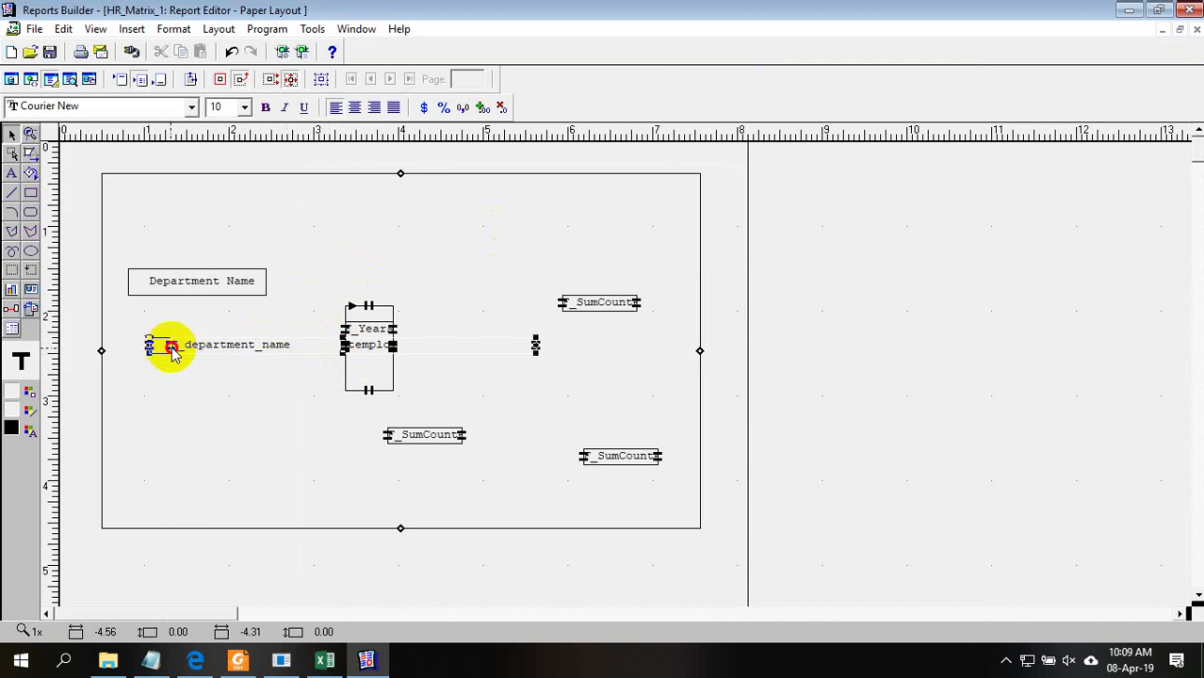
pyautogui.click(171, 349)
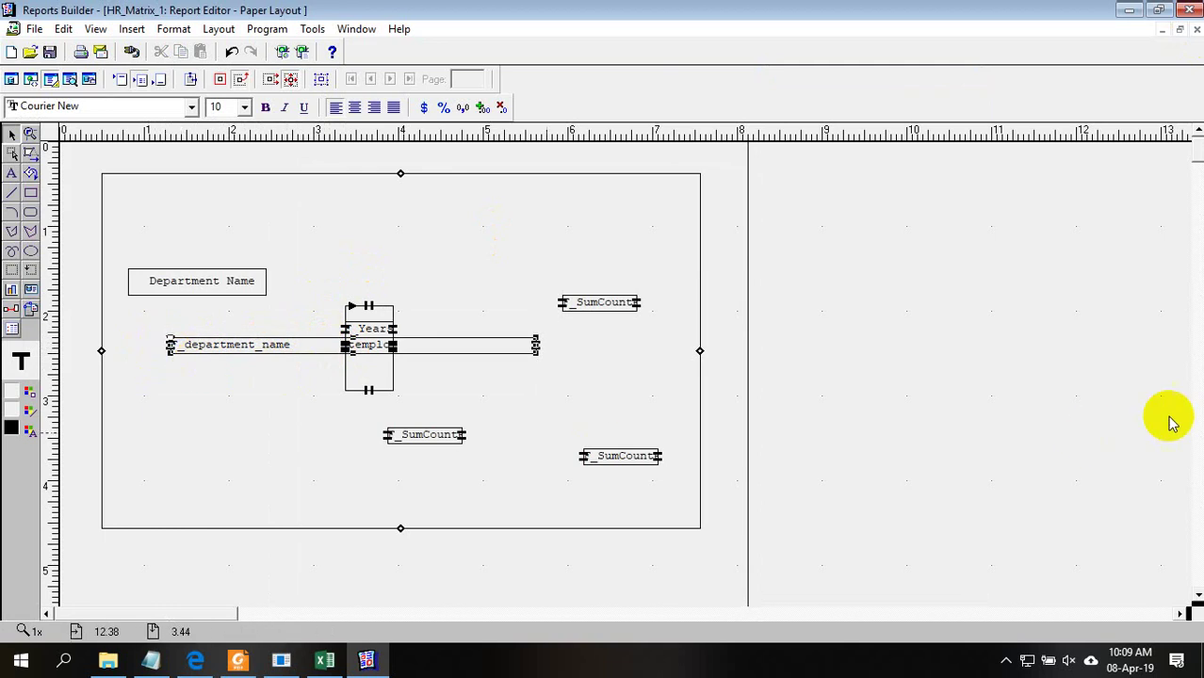
pyautogui.click(264, 294)
# Move and resize the Department Name heading frame over its text above the department names
pyautogui.moveTo(264, 294); pyautogui.dragTo(290, 328)
pyautogui.click(242, 292)
pyautogui.click(252, 278)
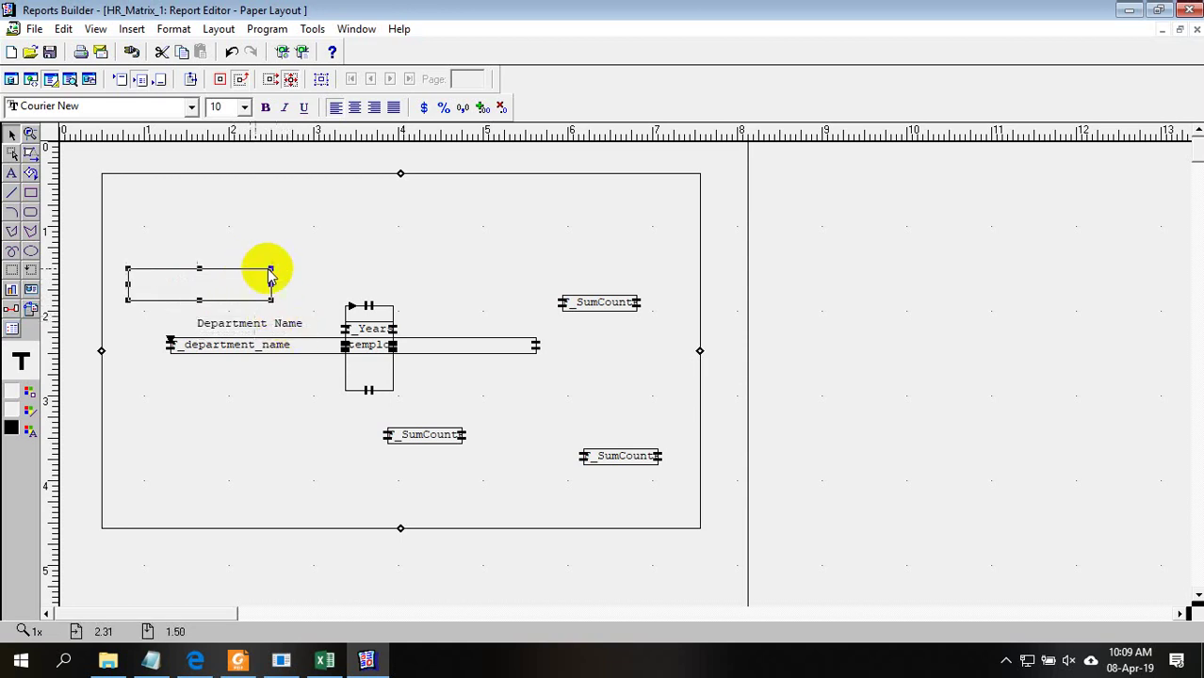
pyautogui.moveTo(255, 274); pyautogui.dragTo(294, 315)
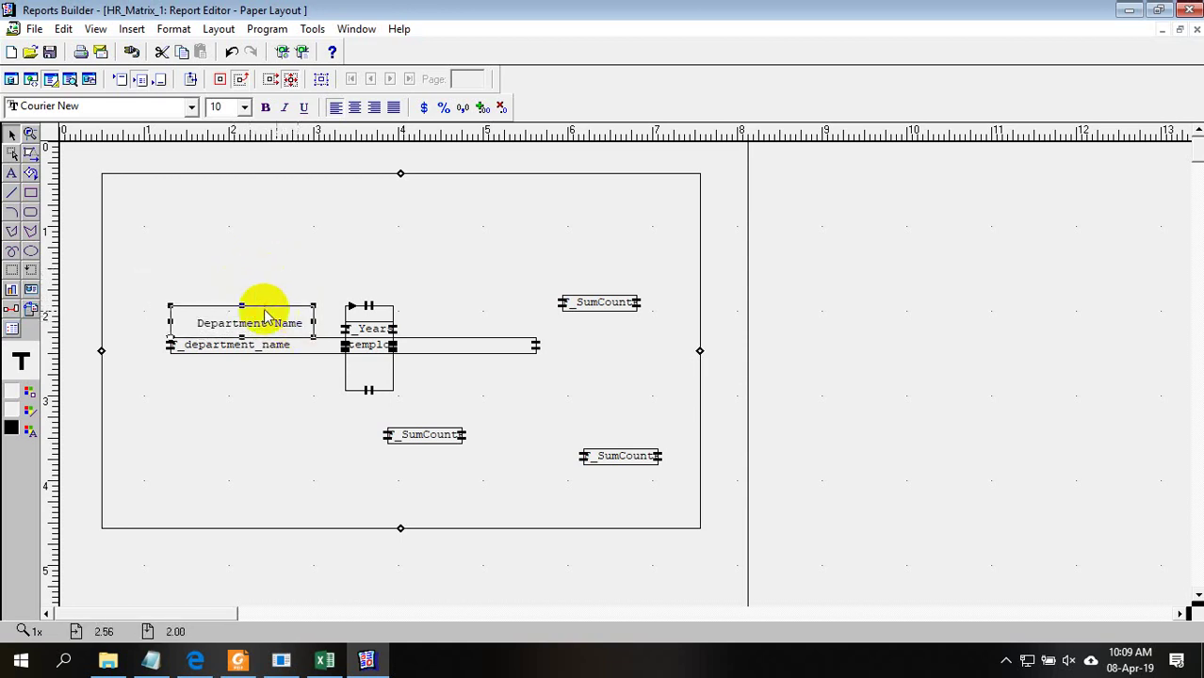
pyautogui.click(372, 309)
pyautogui.click(365, 320)
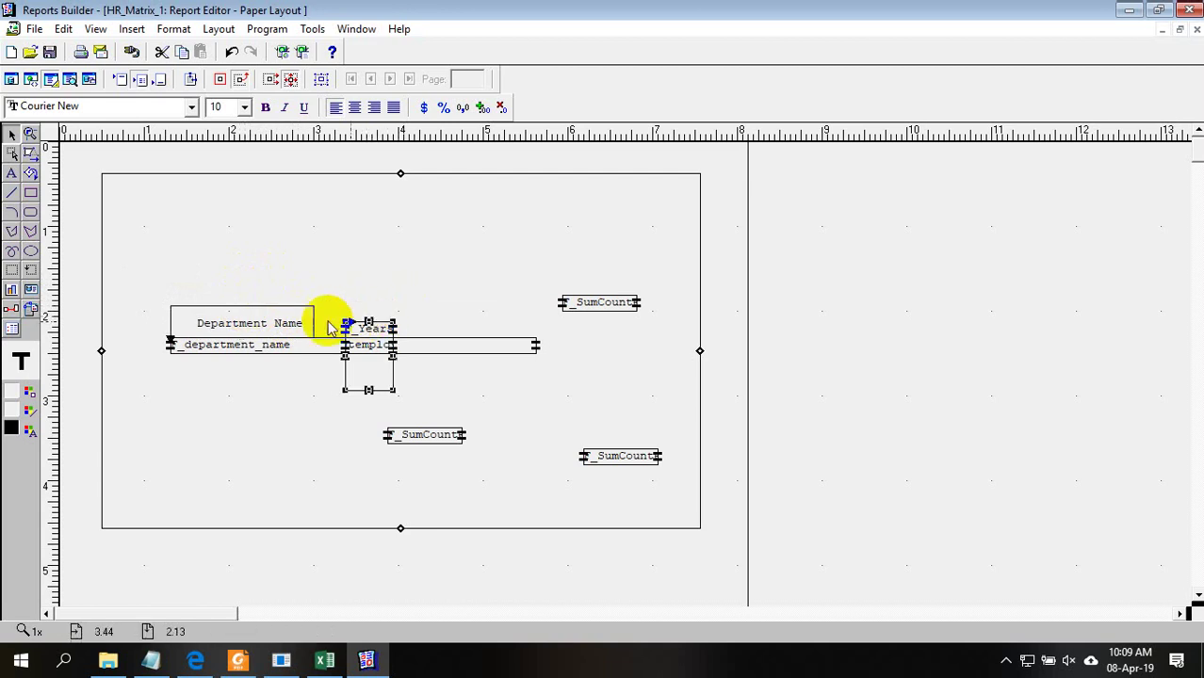
pyautogui.click(282, 312)
pyautogui.click(251, 321)
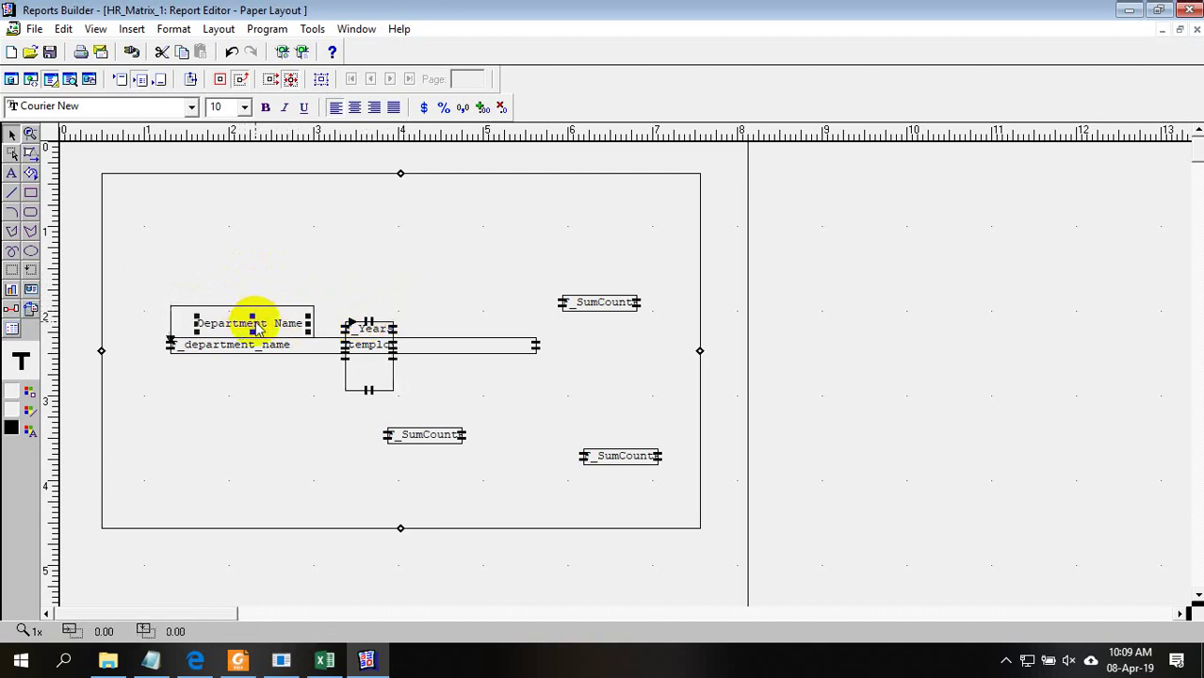
pyautogui.click(264, 308)
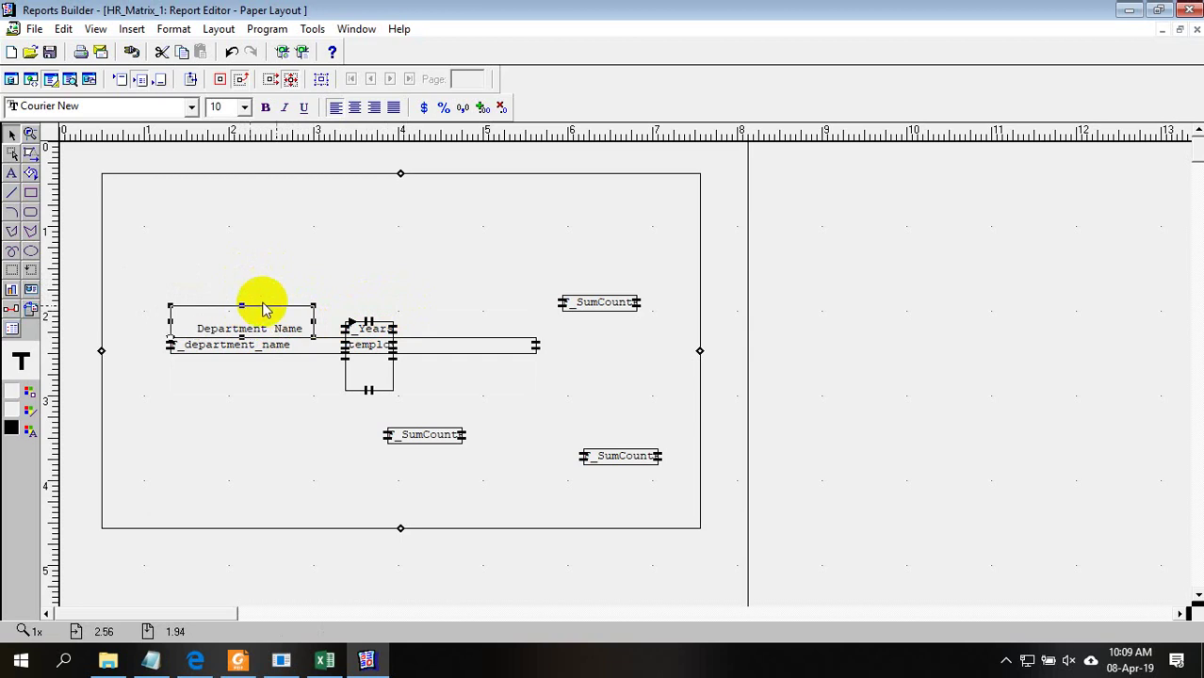
pyautogui.moveTo(242, 309); pyautogui.dragTo(342, 331)
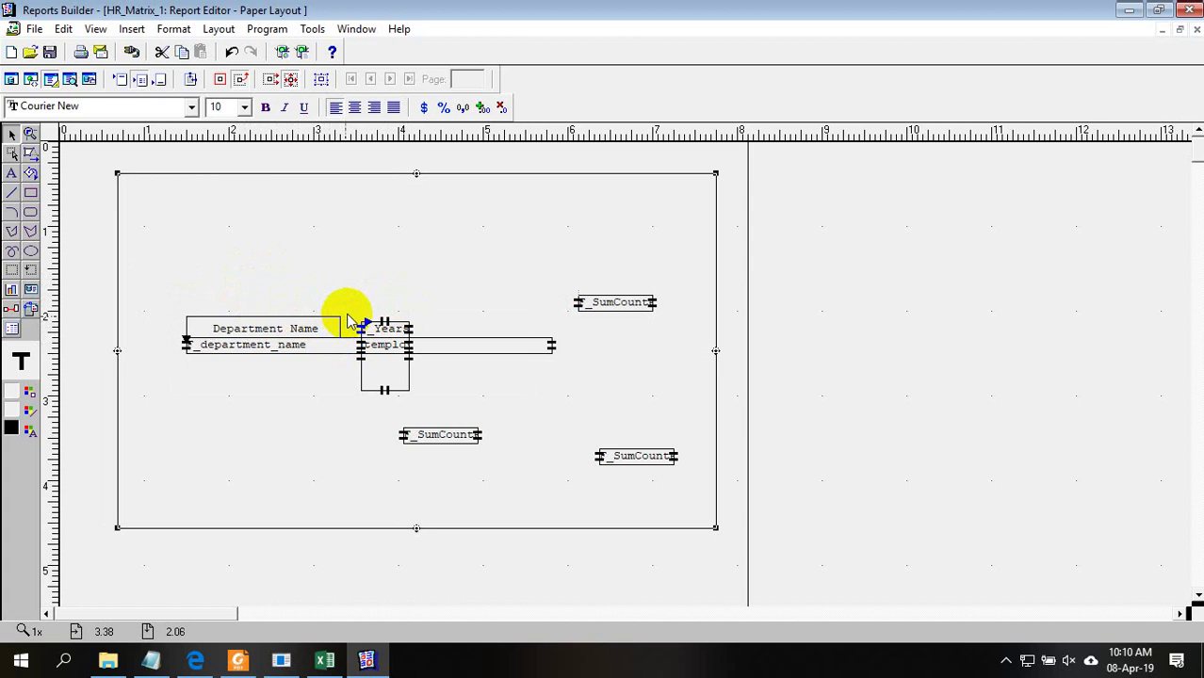
# Widen the Department Name heading to meet the Year column and centre its text
pyautogui.click(331, 329)
pyautogui.moveTo(339, 329); pyautogui.dragTo(186, 328)
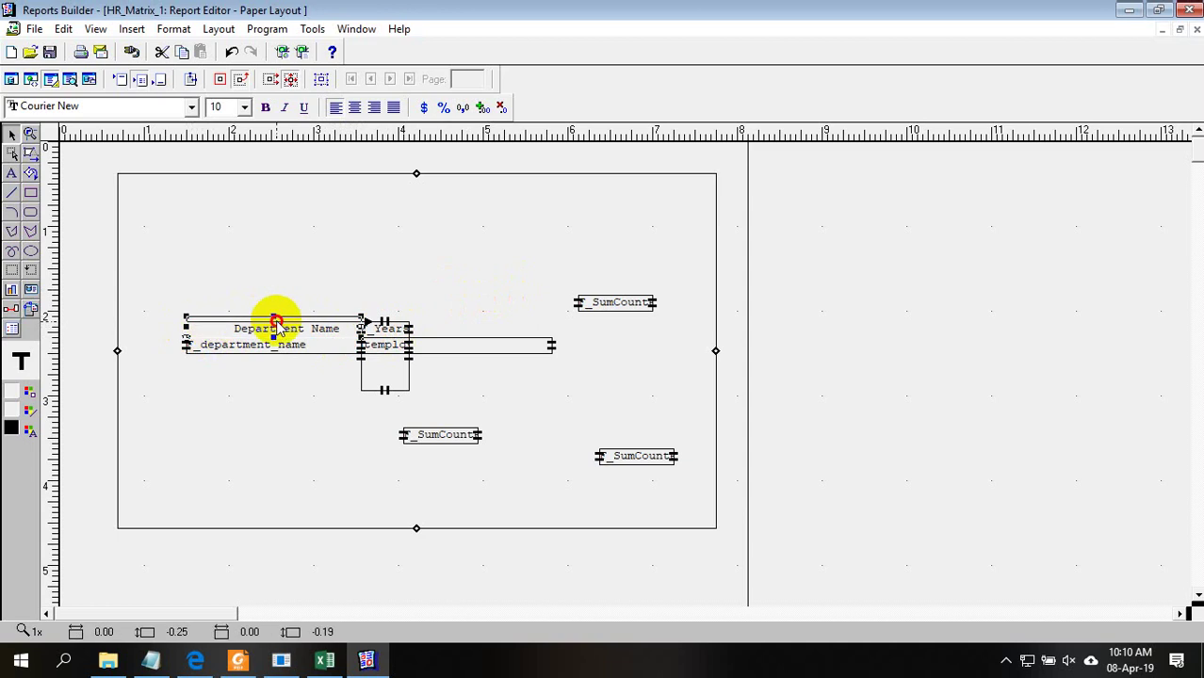
pyautogui.moveTo(275, 319); pyautogui.dragTo(188, 337)
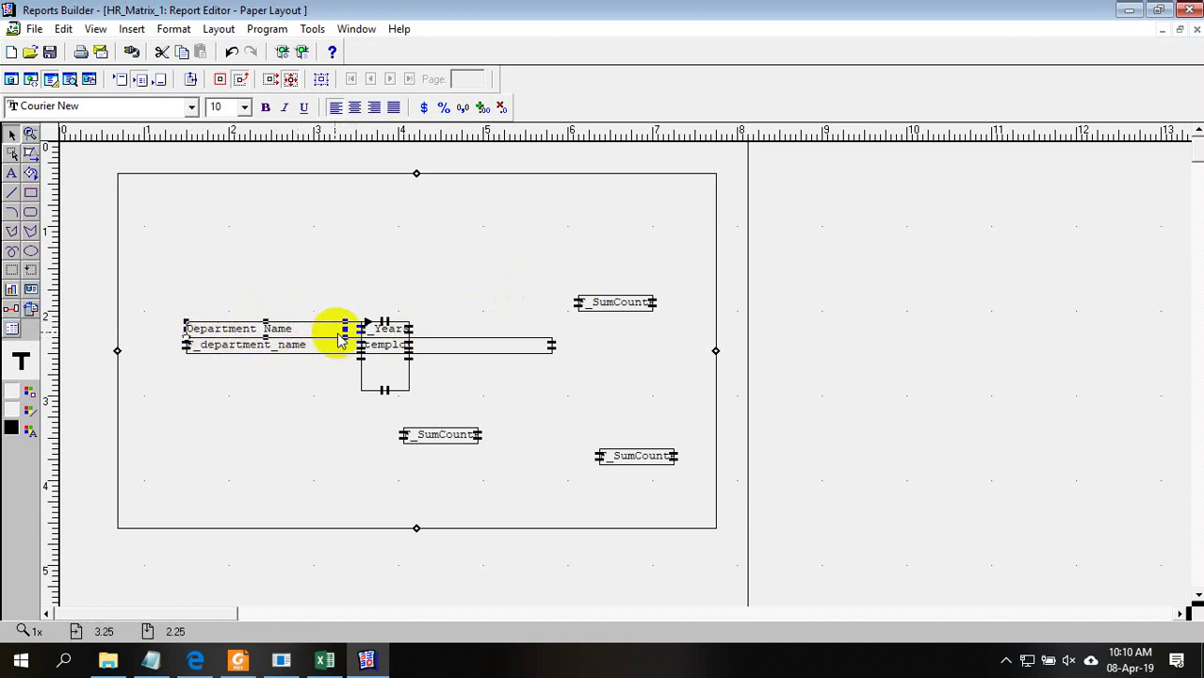
pyautogui.moveTo(344, 332); pyautogui.dragTo(361, 330)
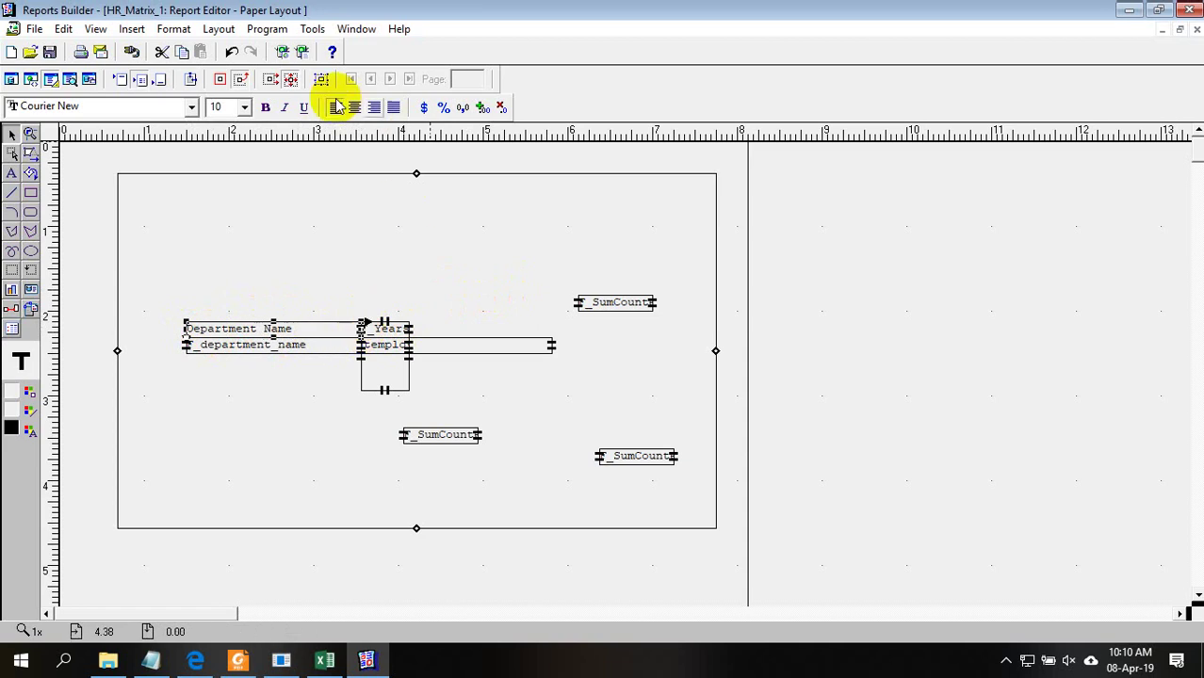
pyautogui.click(354, 107)
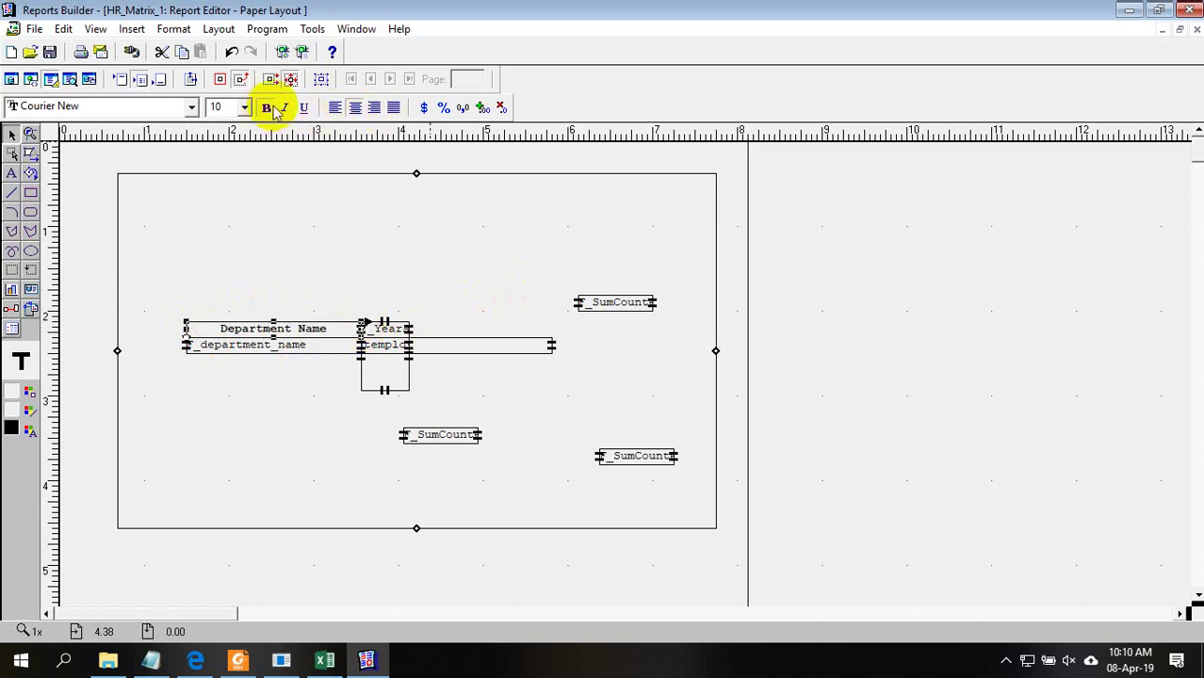
# Make the Year heading bold
pyautogui.click(390, 325)
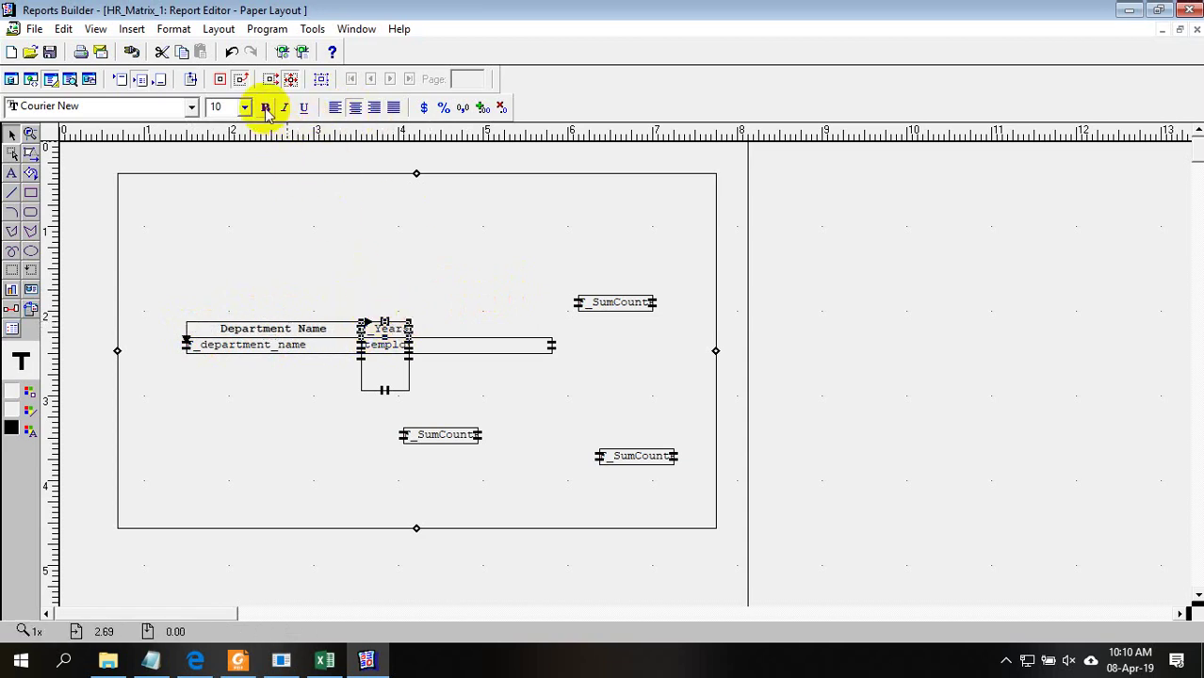
pyautogui.click(266, 108)
pyautogui.click(854, 400)
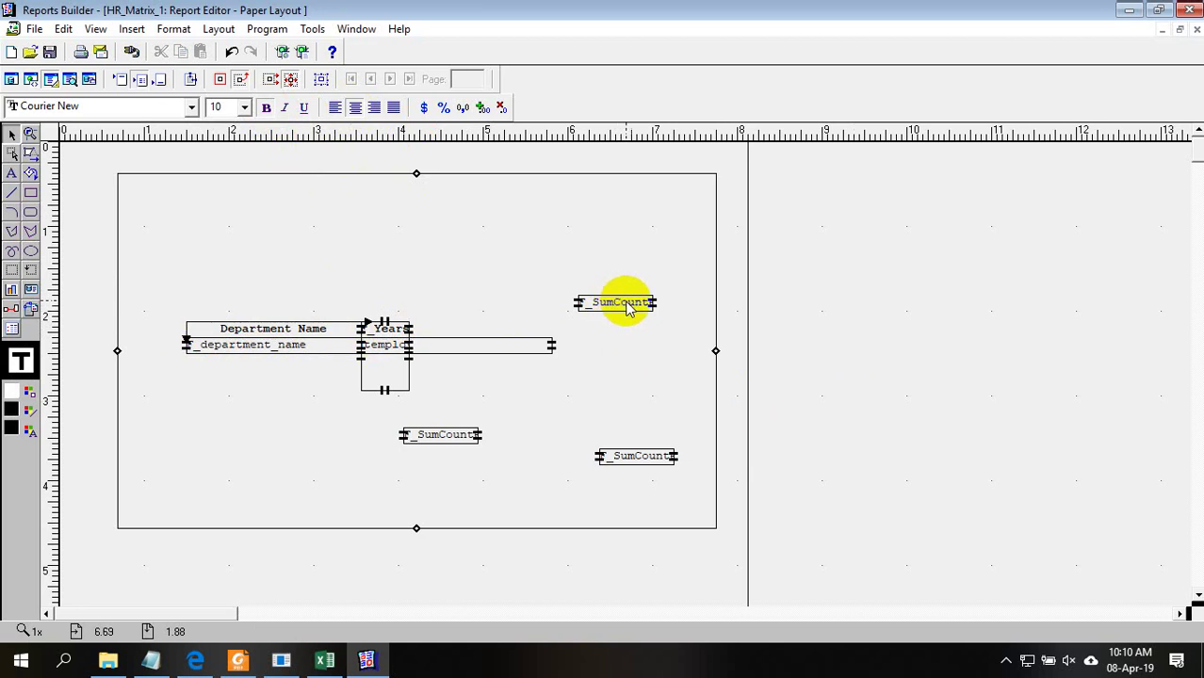
# Drag the top-right F_SumCount into the department row and settle the lower one under the count cell
pyautogui.moveTo(626, 309); pyautogui.dragTo(481, 346)
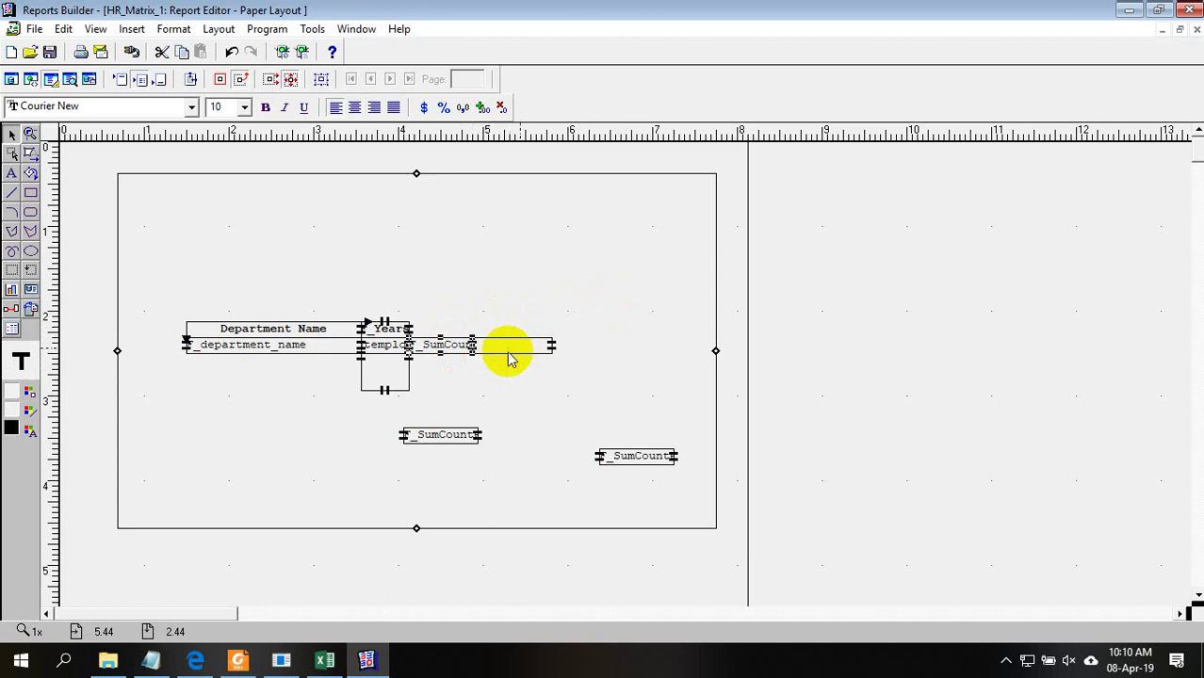
pyautogui.moveTo(440, 431); pyautogui.dragTo(397, 379)
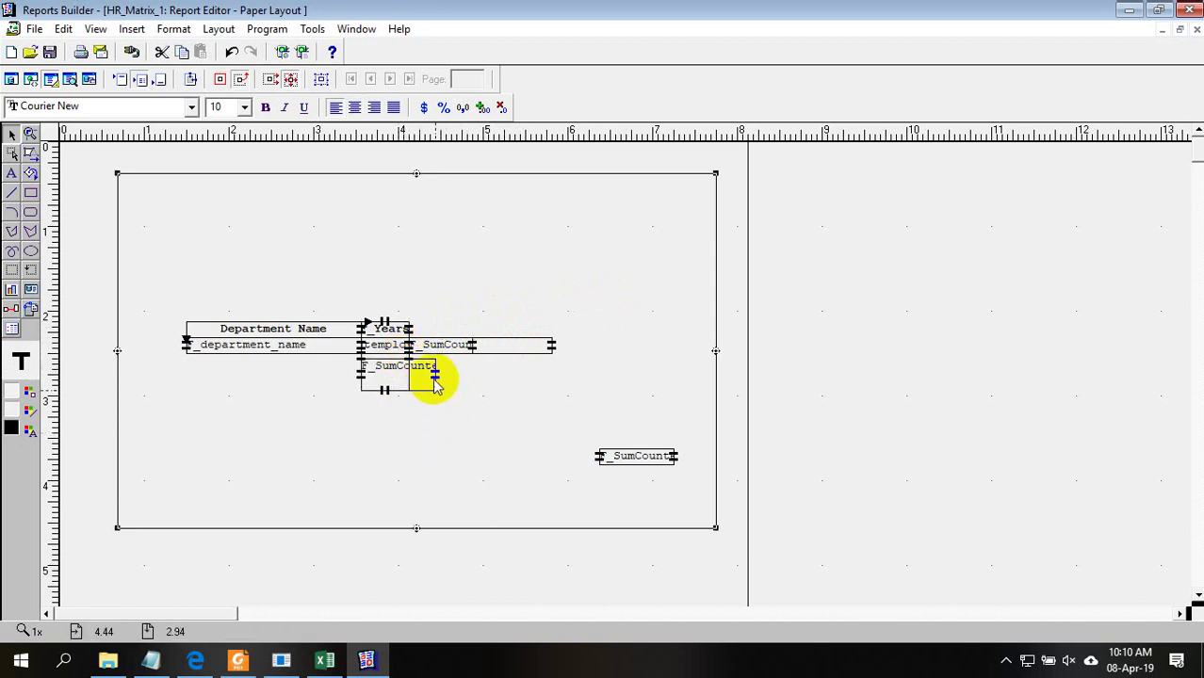
pyautogui.moveTo(428, 378); pyautogui.dragTo(435, 349)
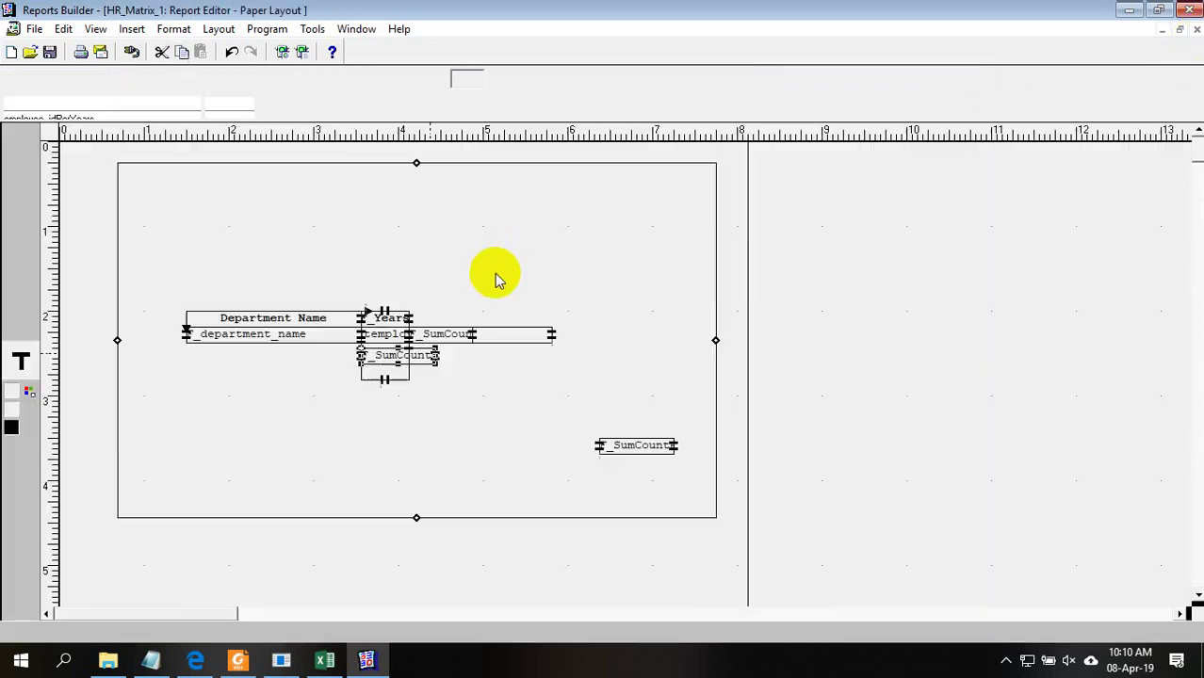
pyautogui.press('F3')
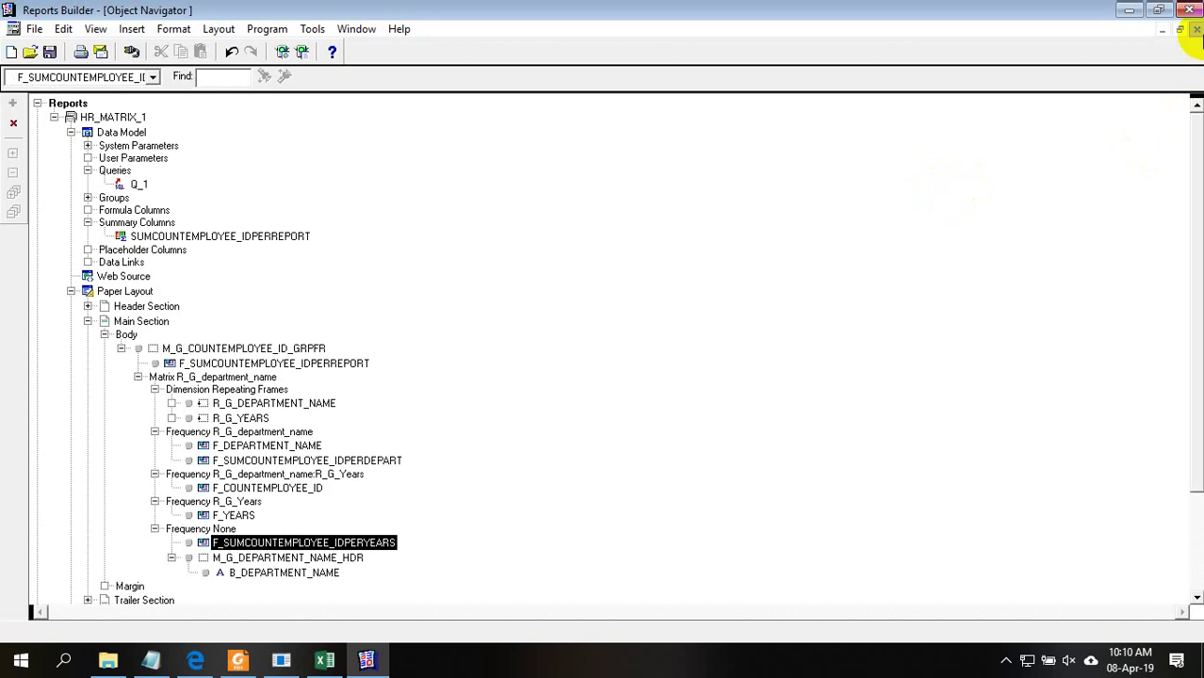
pyautogui.doubleClick(85, 293)
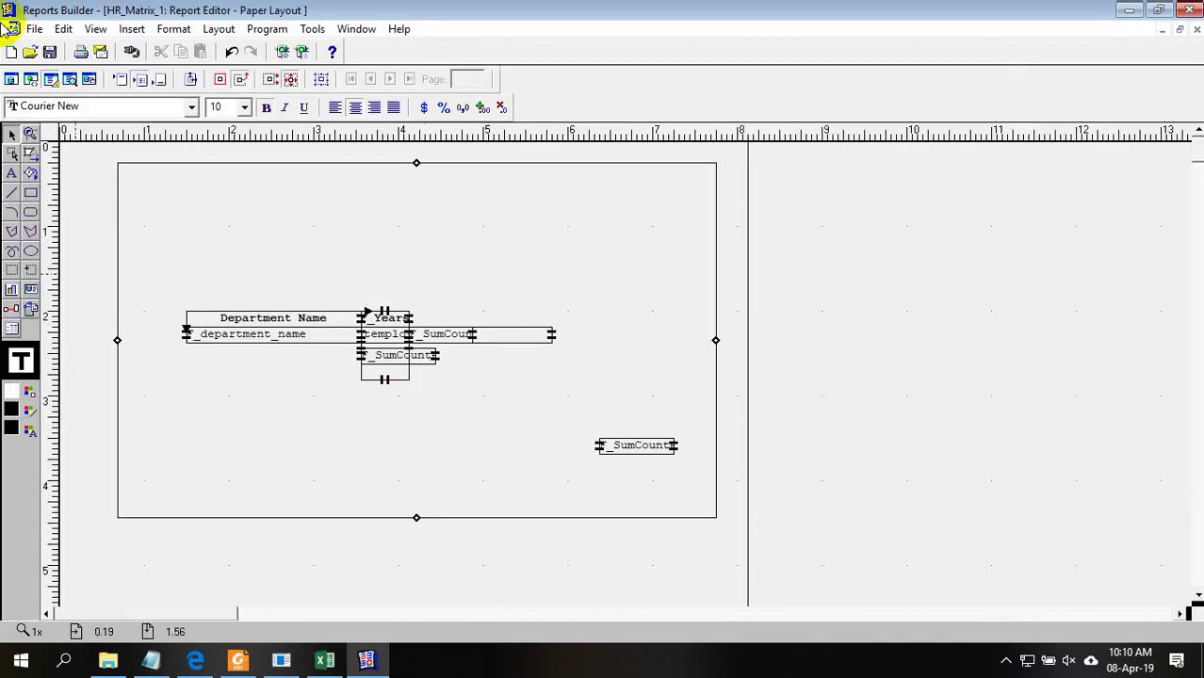
pyautogui.doubleClick(433, 363)
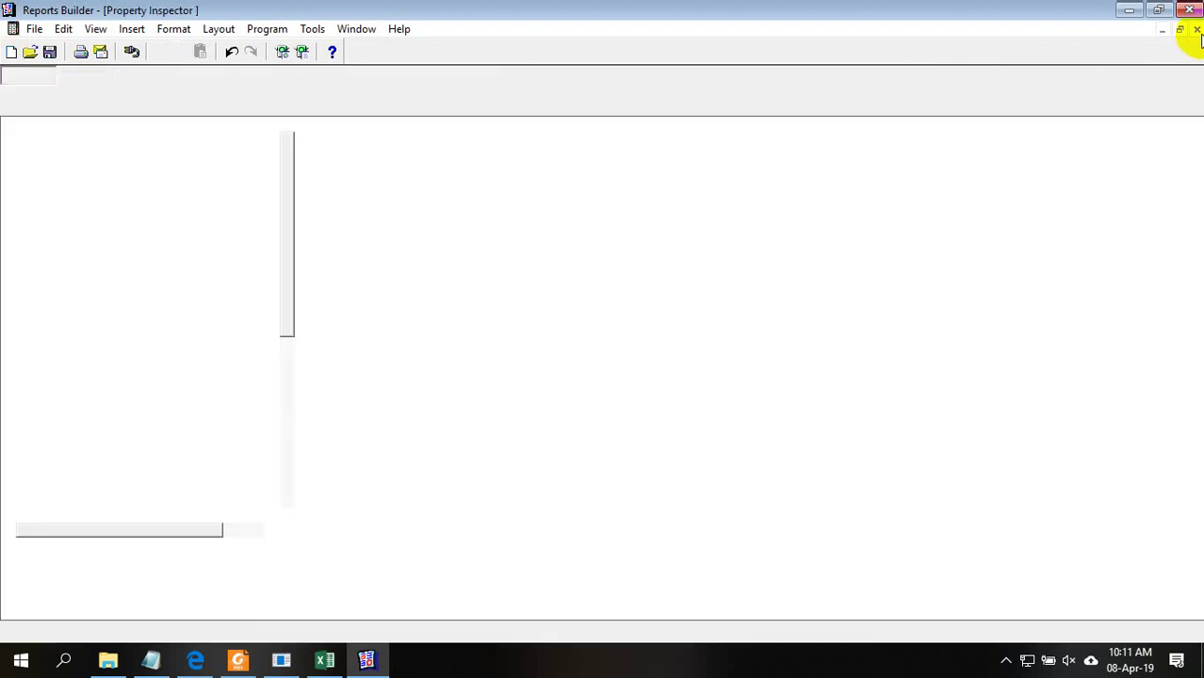
pyautogui.click(1196, 30)
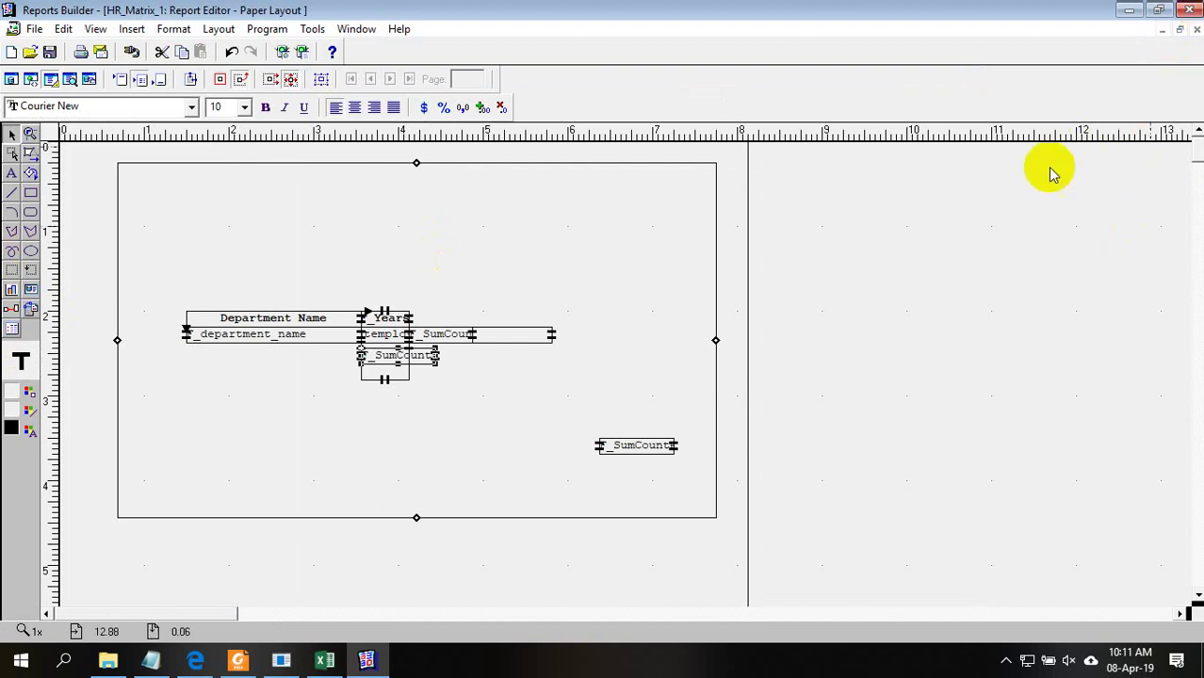
# Shrink the summary frame's height and narrow the row-total F_SumCount field
pyautogui.click(1009, 224)
pyautogui.click(433, 353)
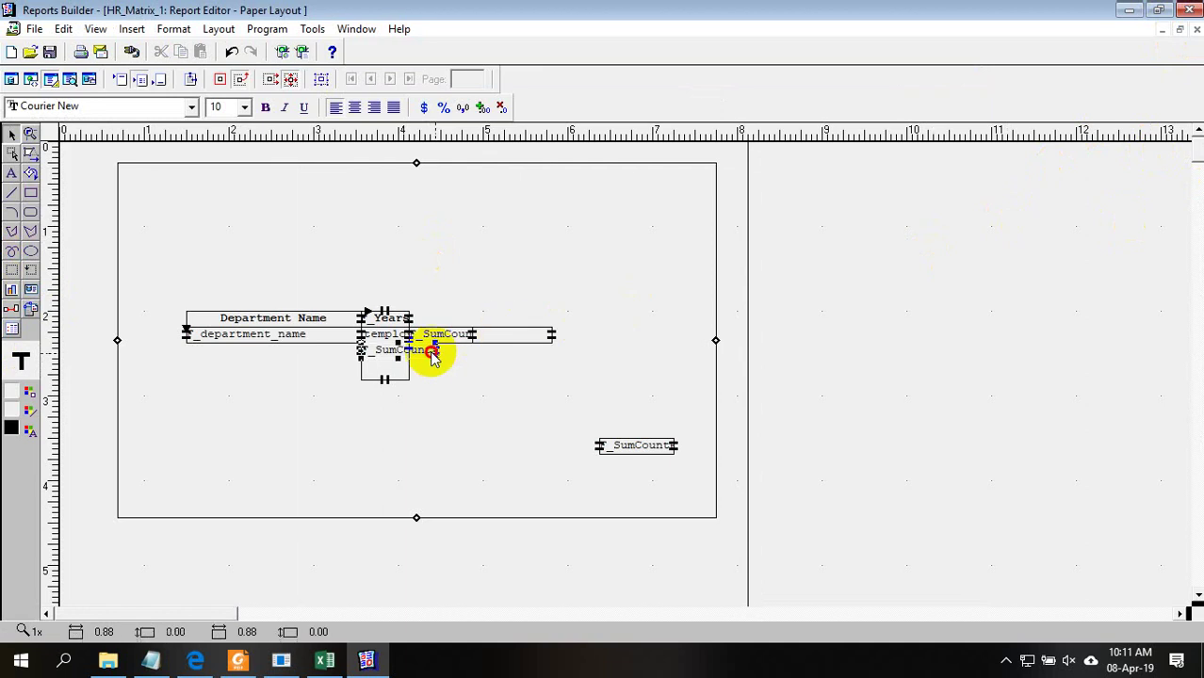
pyautogui.click(387, 380)
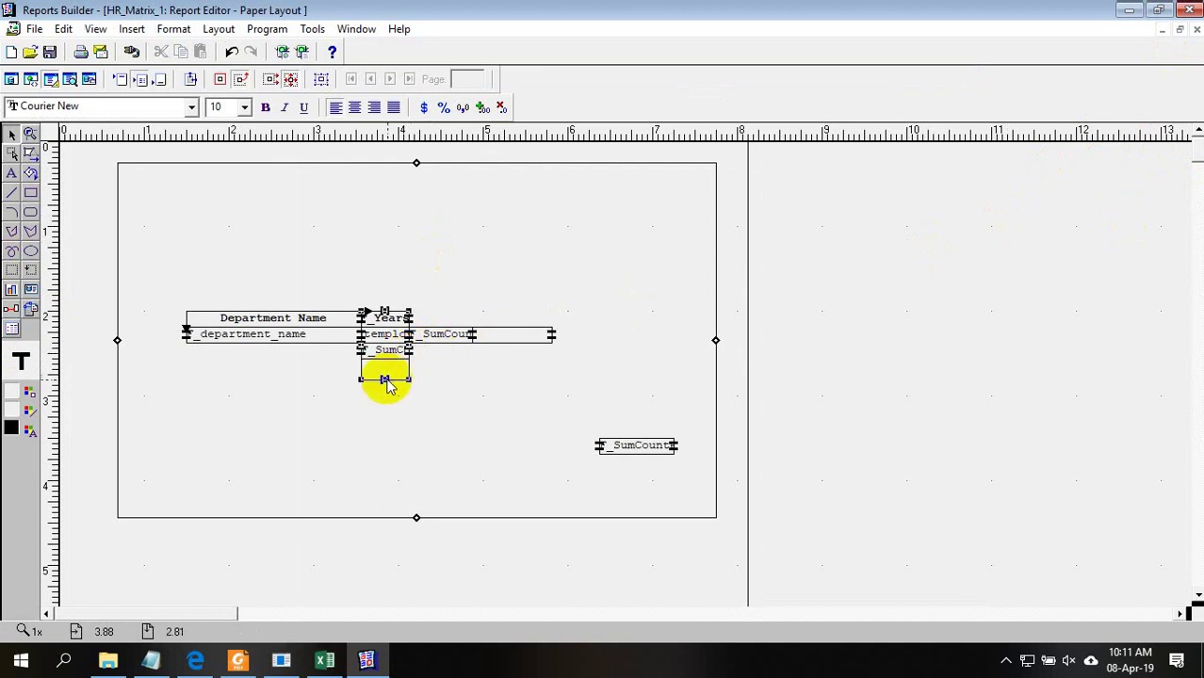
pyautogui.moveTo(386, 365); pyautogui.dragTo(386, 357)
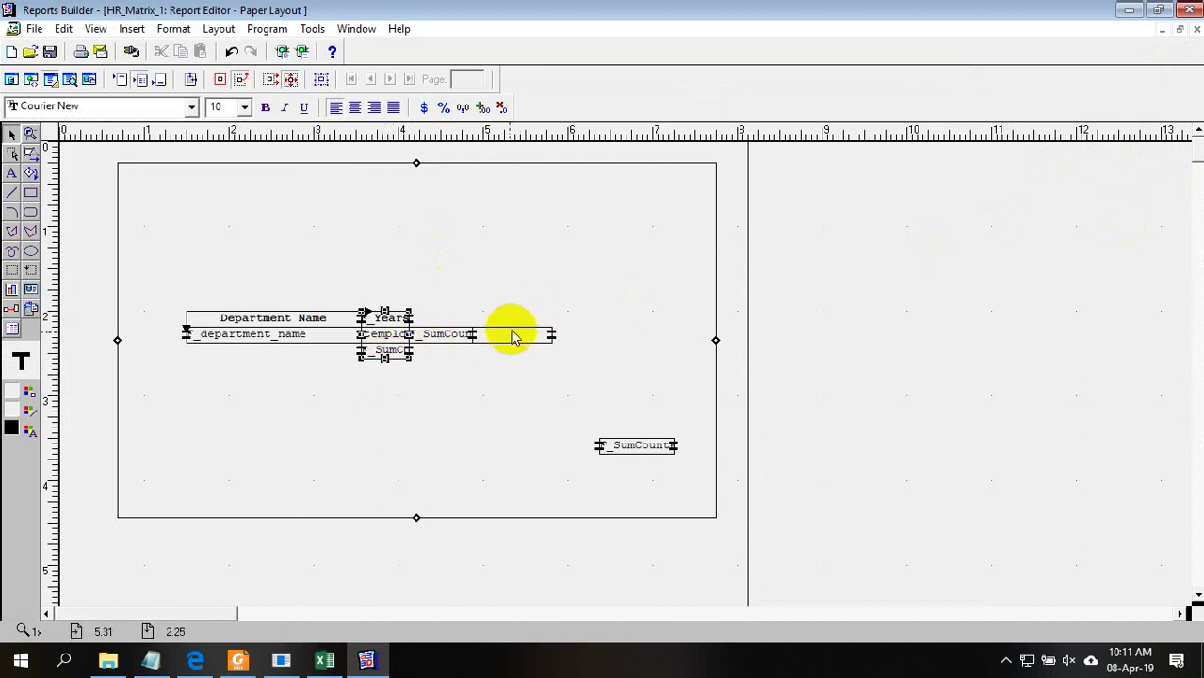
pyautogui.moveTo(551, 333); pyautogui.dragTo(480, 334)
# Move the grand-total F_SumCount up to the matrix's bottom-right corner
pyautogui.click(614, 445)
pyautogui.moveTo(614, 444); pyautogui.dragTo(479, 345)
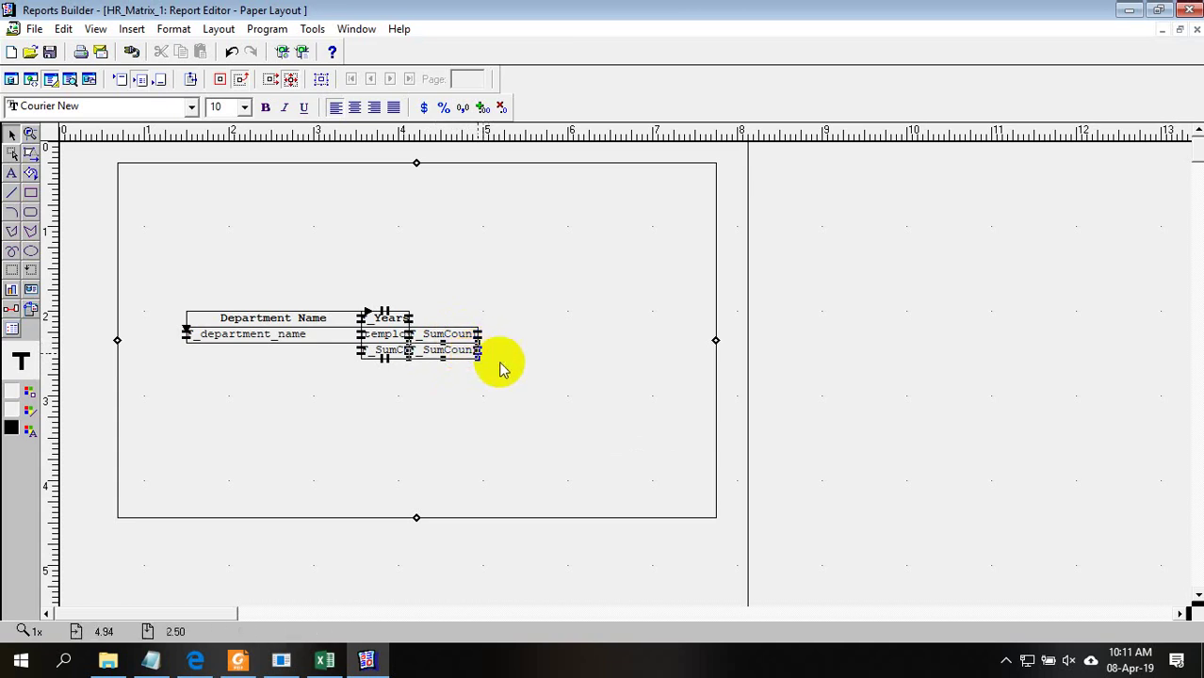
pyautogui.click(850, 414)
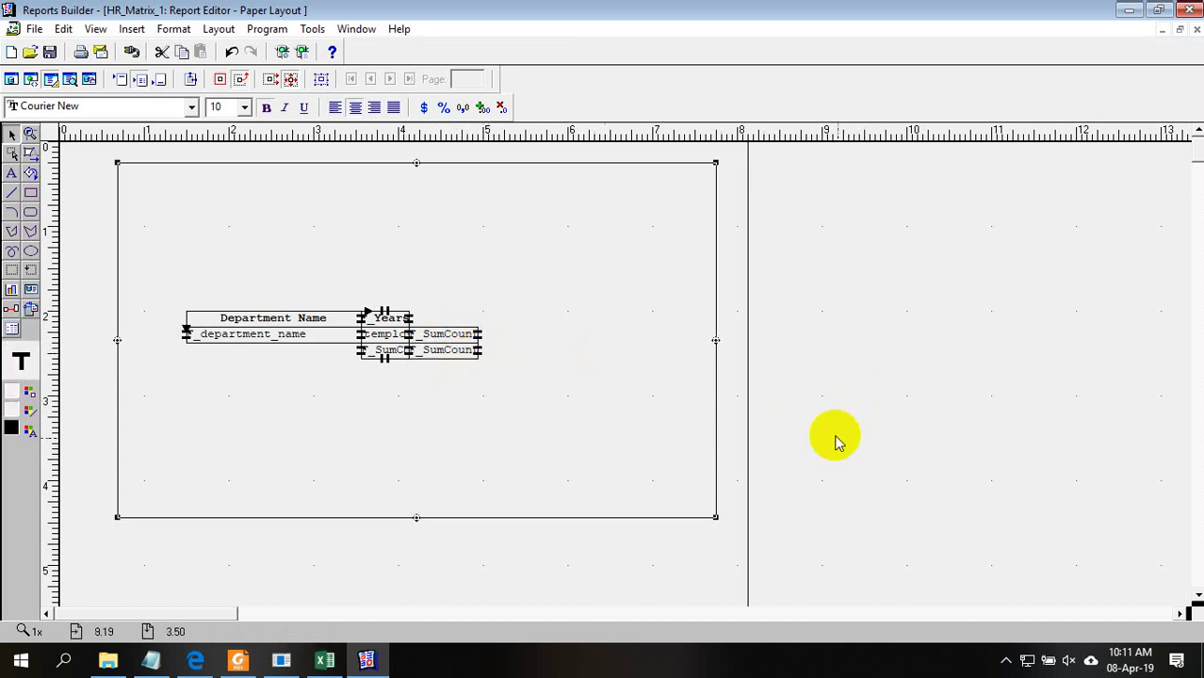
# Pull the outer matrix frame's top, bottom, right and left edges in to hug the matrix
pyautogui.moveTo(631, 372); pyautogui.dragTo(596, 369)
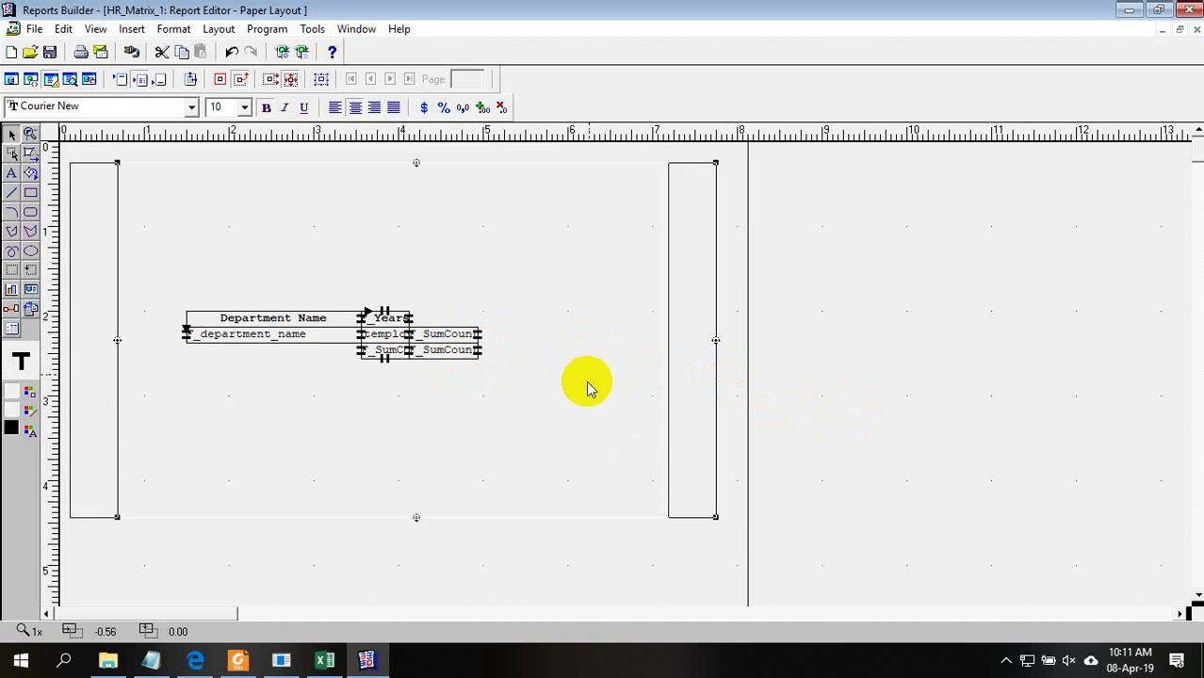
pyautogui.moveTo(370, 168); pyautogui.dragTo(364, 311)
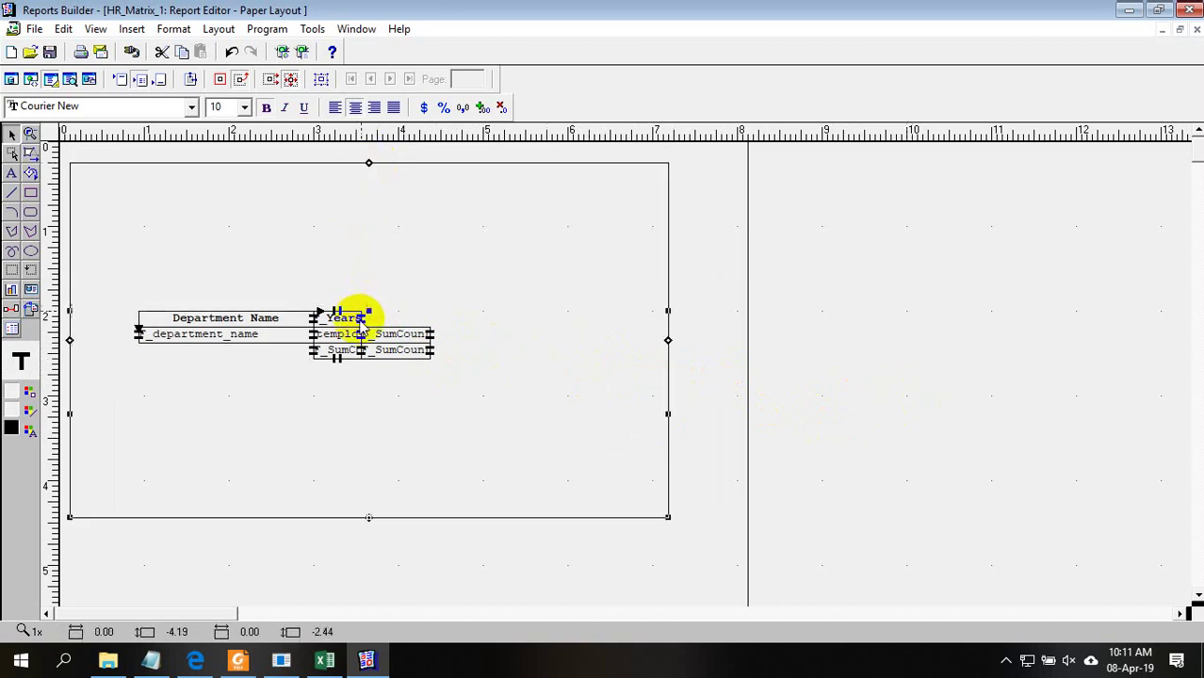
pyautogui.moveTo(368, 523); pyautogui.dragTo(364, 359)
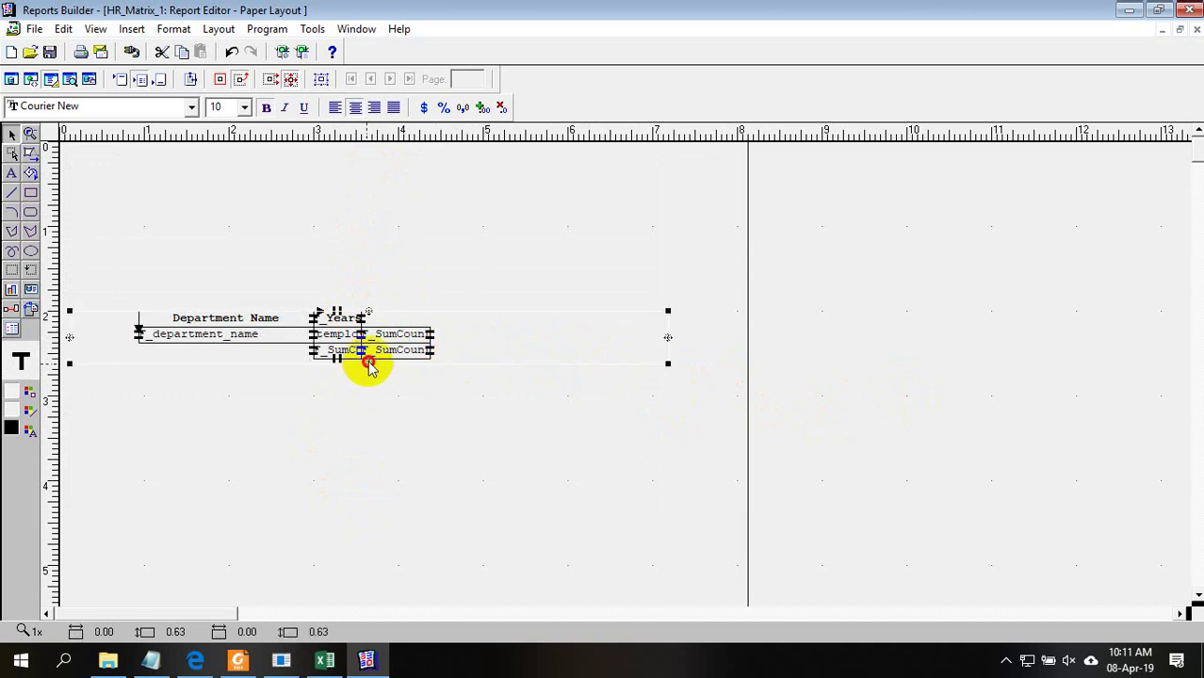
pyautogui.moveTo(667, 341); pyautogui.dragTo(432, 353)
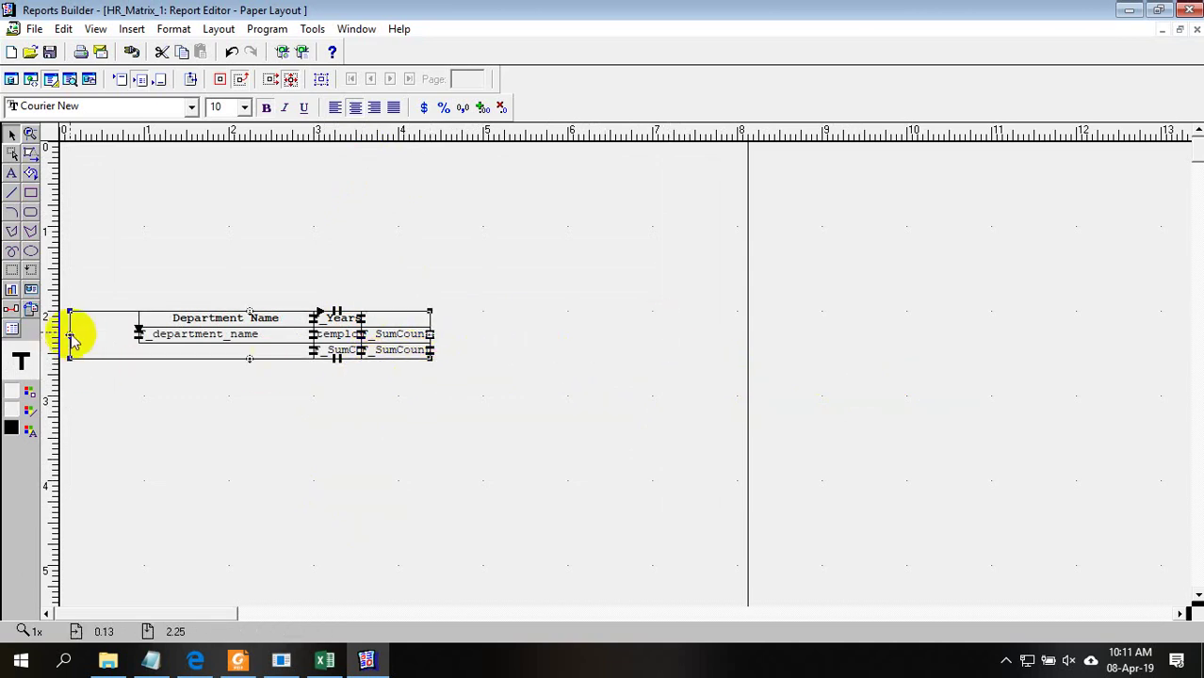
pyautogui.moveTo(71, 337); pyautogui.dragTo(138, 335)
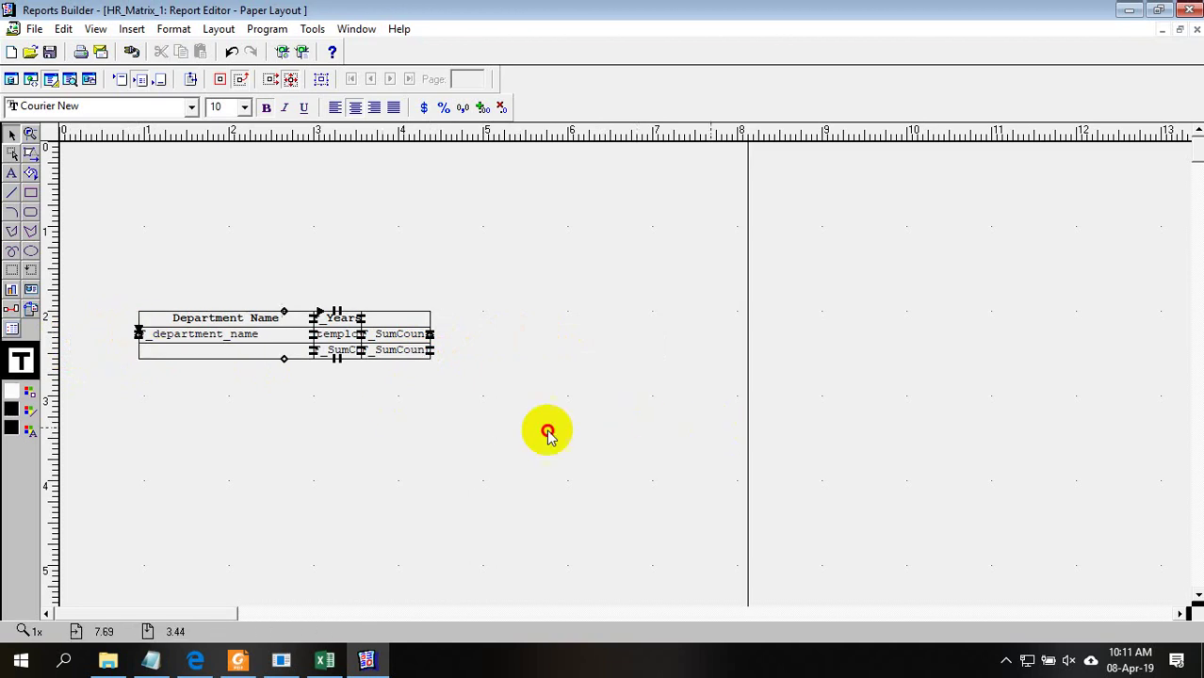
# Select the whole matrix group and move it to the page's top-left corner
pyautogui.moveTo(653, 430); pyautogui.dragTo(130, 242)
pyautogui.moveTo(325, 325); pyautogui.dragTo(246, 161)
pyautogui.click(263, 245)
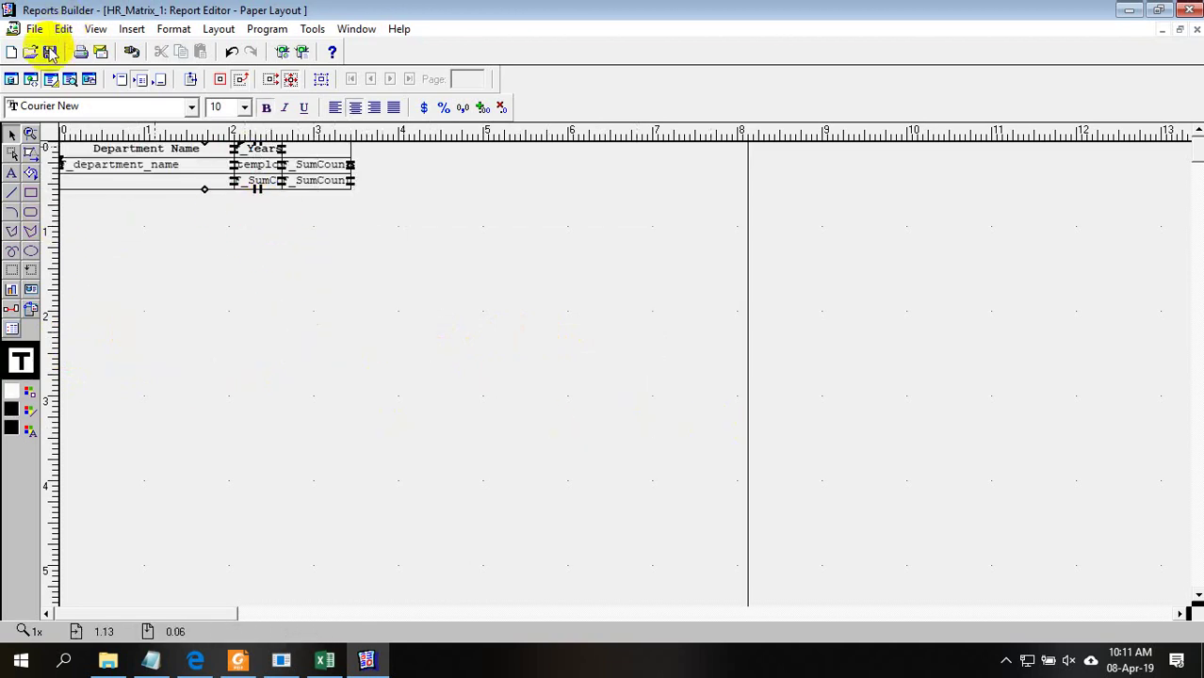
# Run the report and centre the department totals column, the 106 grand total and the yearly totals row
pyautogui.click(71, 79)
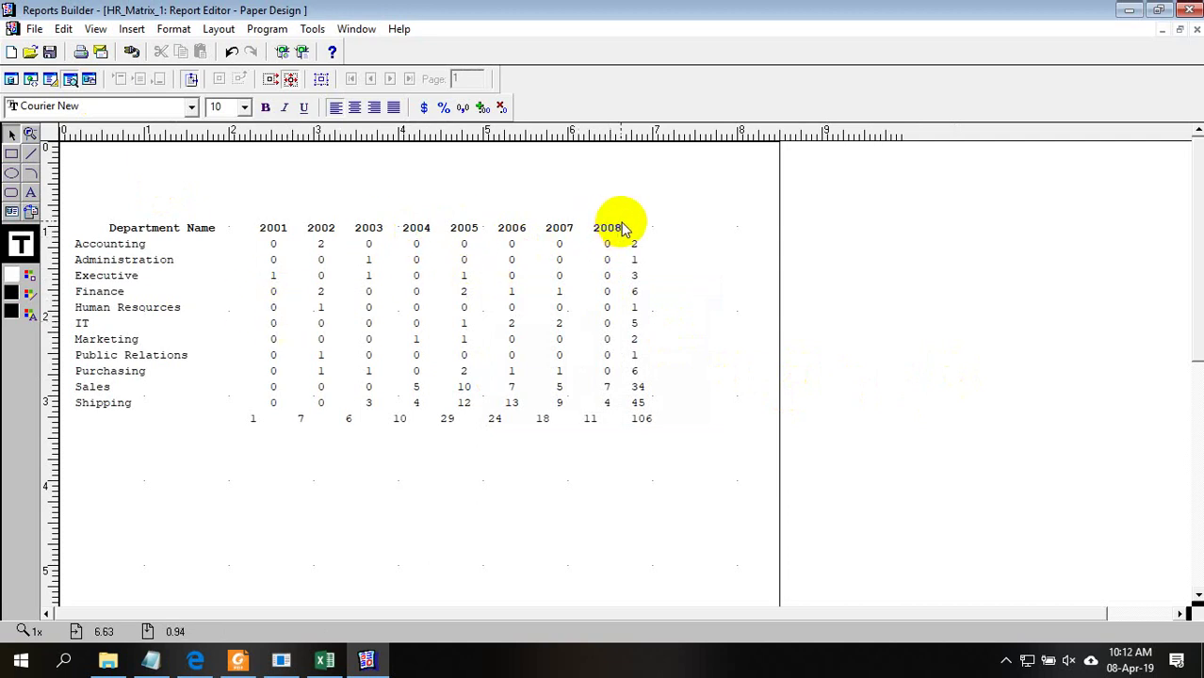
pyautogui.click(639, 285)
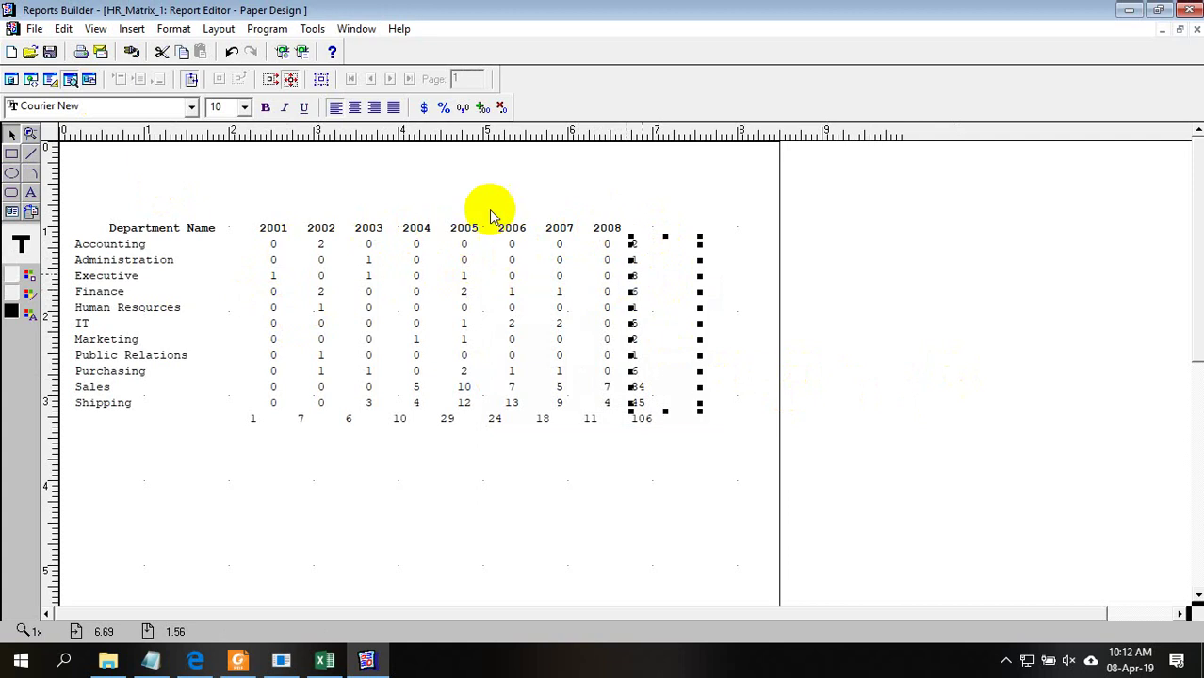
pyautogui.click(356, 107)
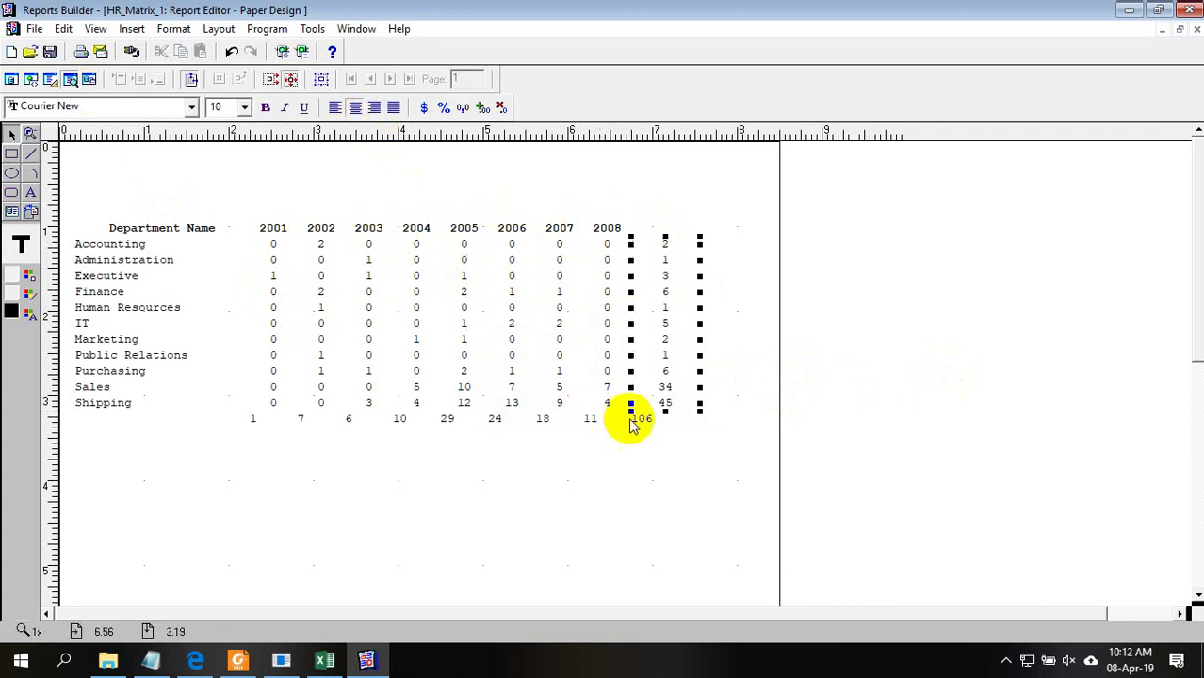
pyautogui.click(631, 424)
pyautogui.click(355, 108)
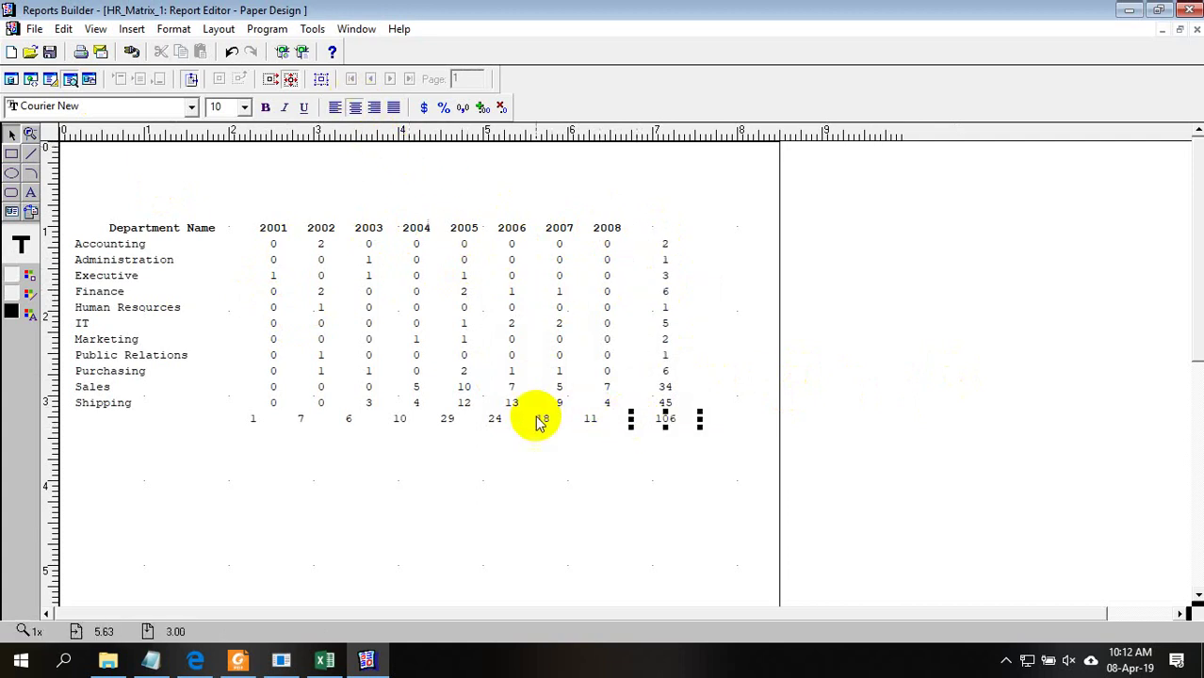
pyautogui.click(570, 421)
pyautogui.click(355, 107)
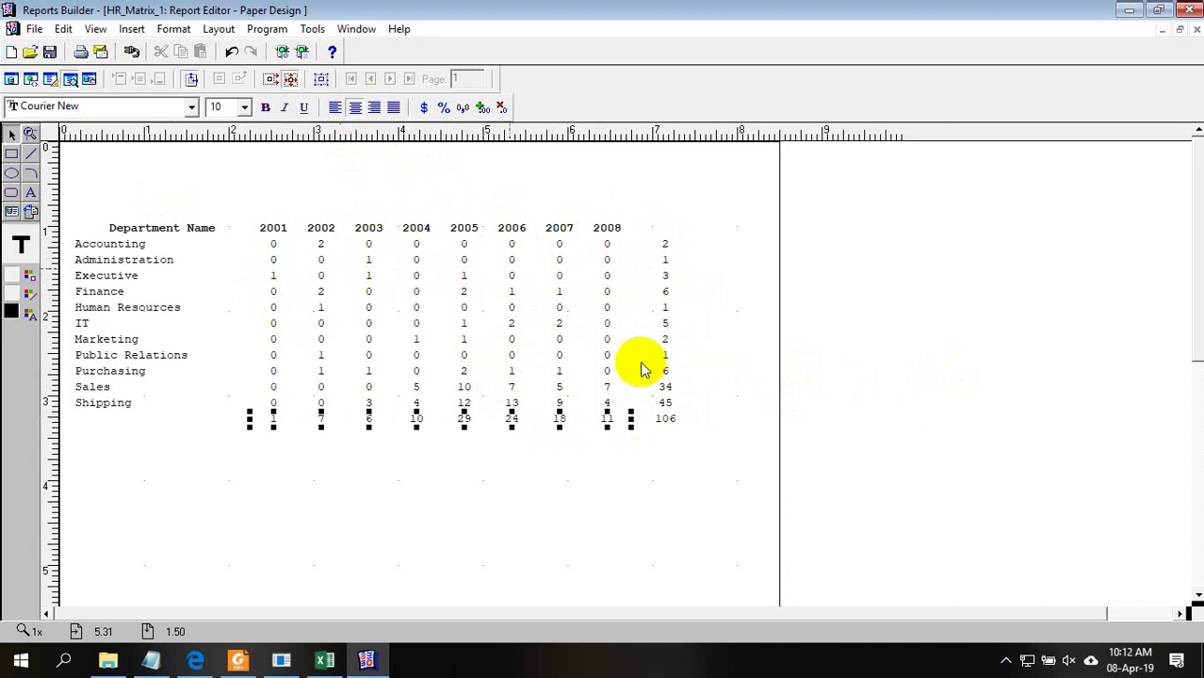
# Narrow the department totals column and 106 grand total field, then return to Paper Layout
pyautogui.click(665, 341)
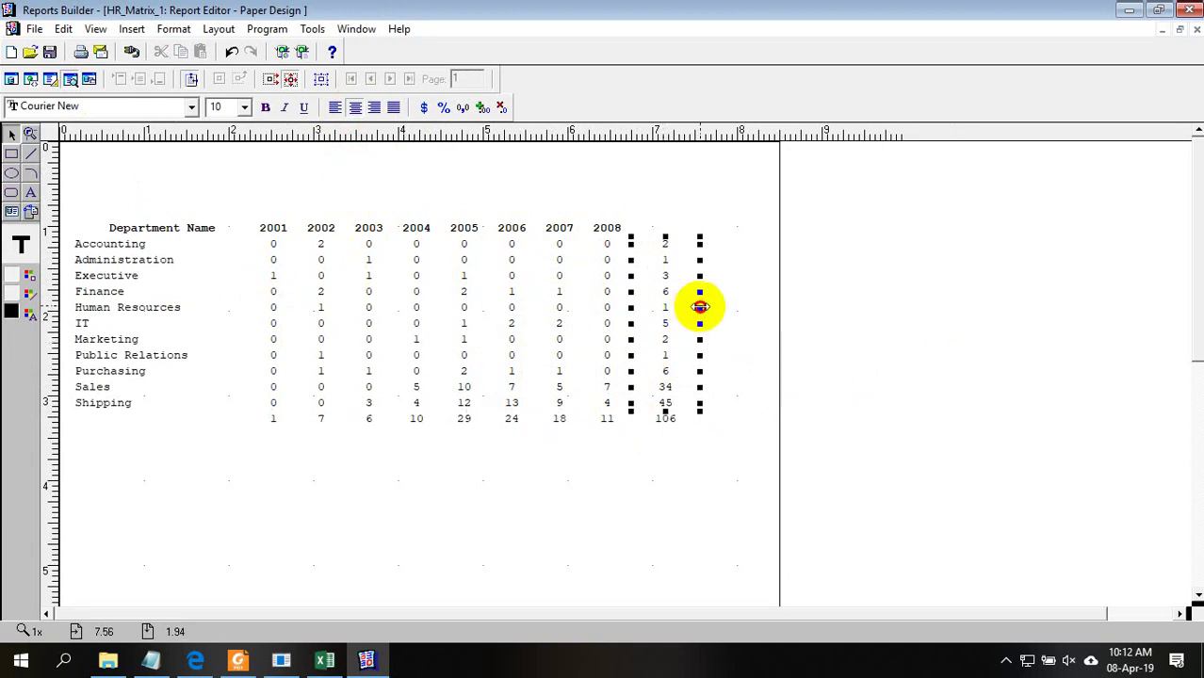
pyautogui.moveTo(699, 307); pyautogui.dragTo(679, 305)
pyautogui.click(666, 419)
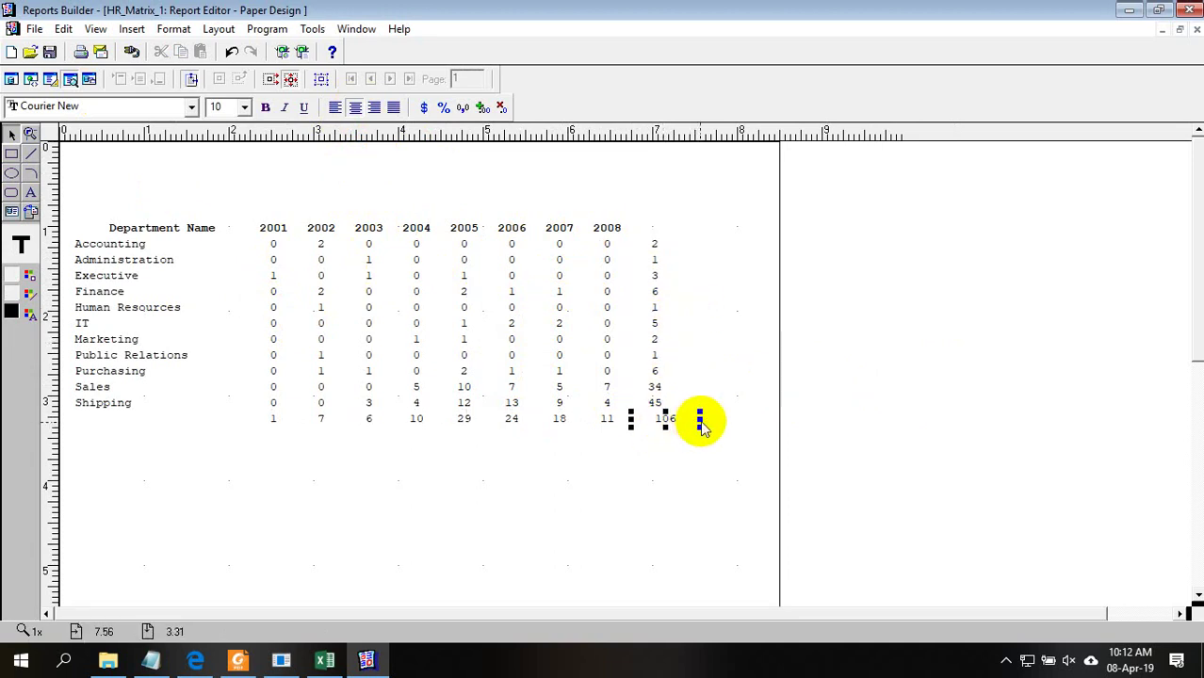
pyautogui.moveTo(700, 422); pyautogui.dragTo(678, 419)
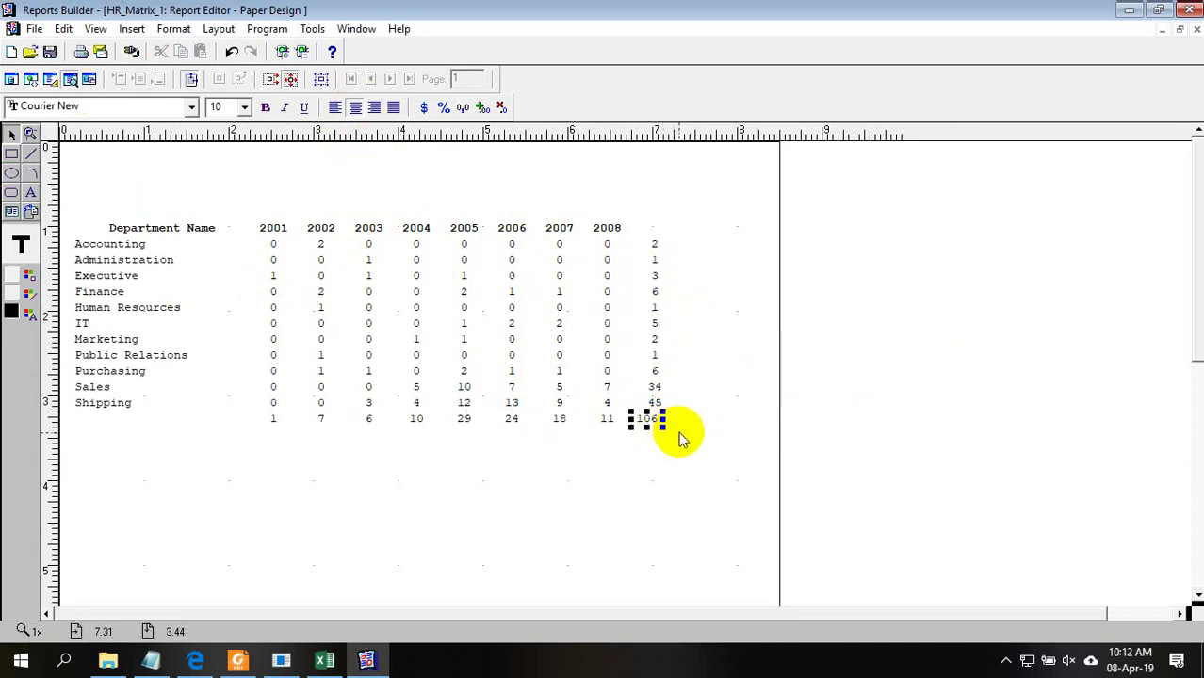
pyautogui.click(671, 403)
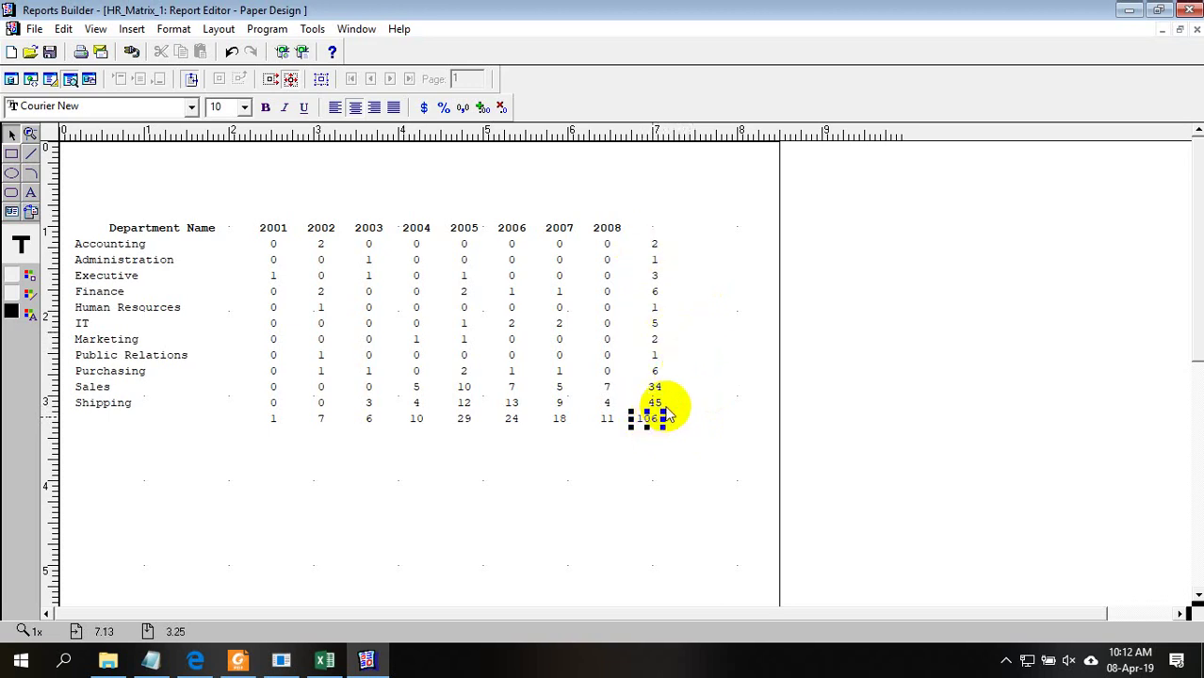
pyautogui.click(607, 422)
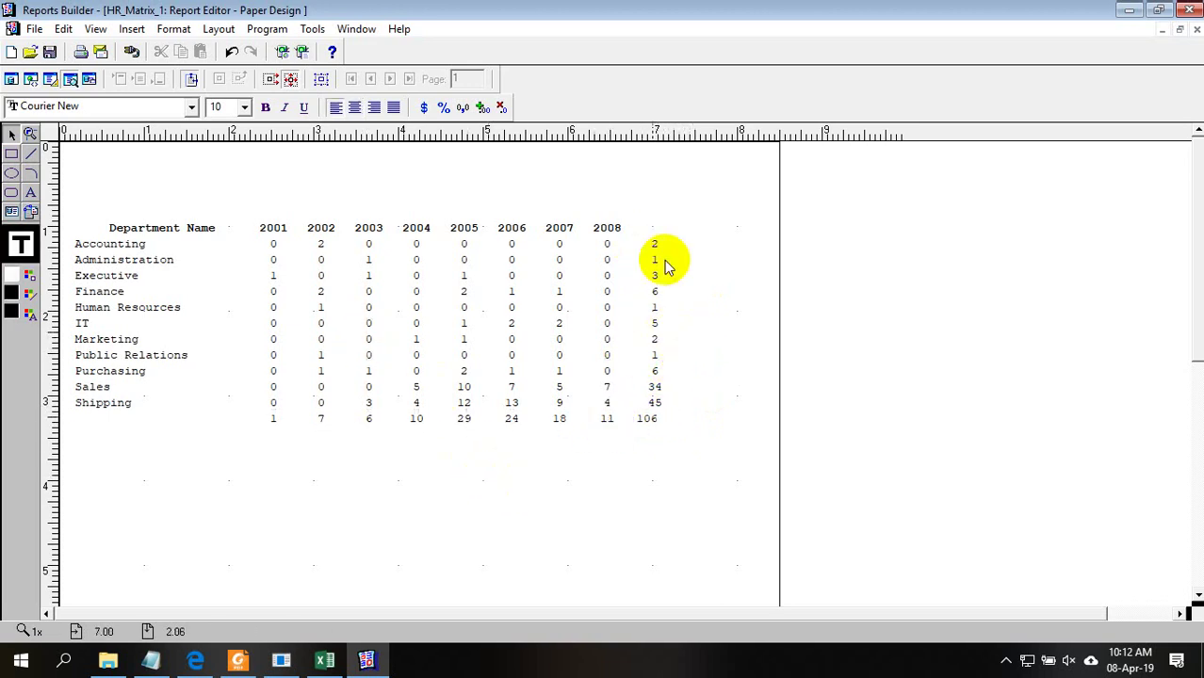
pyautogui.click(130, 429)
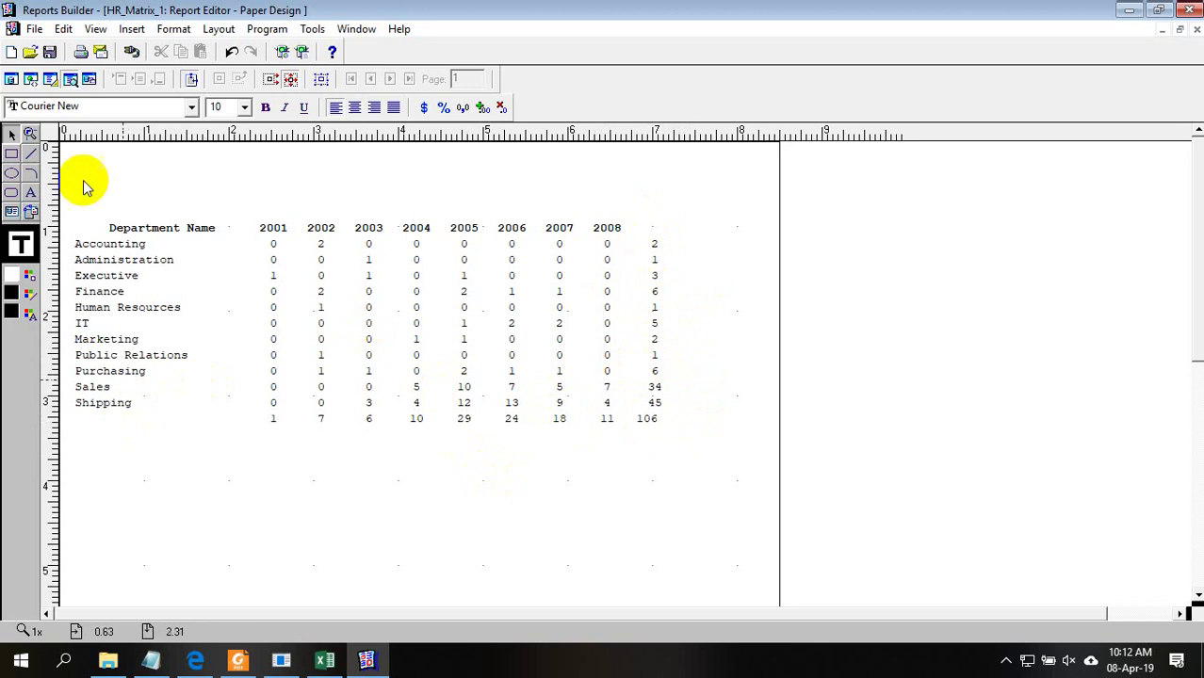
pyautogui.click(50, 78)
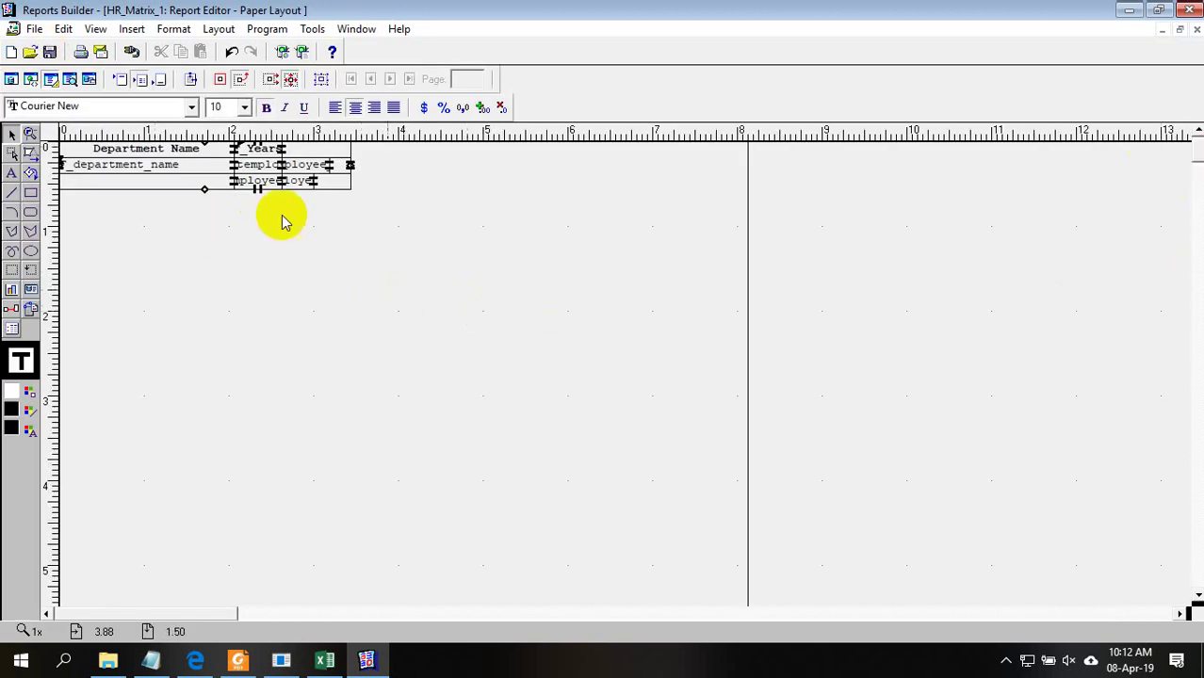
# Narrow the matrix's right-hand field and drag a Department Name label copy below the matrix
pyautogui.click(307, 167)
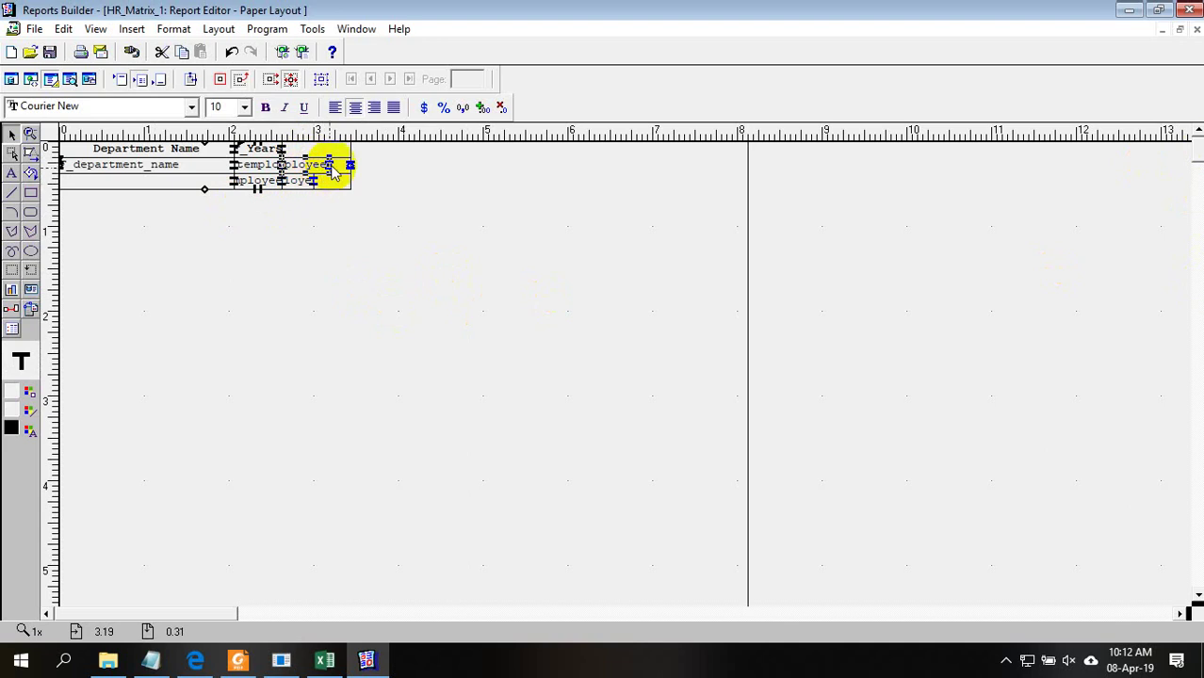
pyautogui.click(326, 165)
pyautogui.moveTo(320, 168)
pyautogui.mouseDown()
pyautogui.moveTo(346, 167)
pyautogui.moveTo(315, 167)
pyautogui.mouseUp()
pyautogui.click(311, 166)
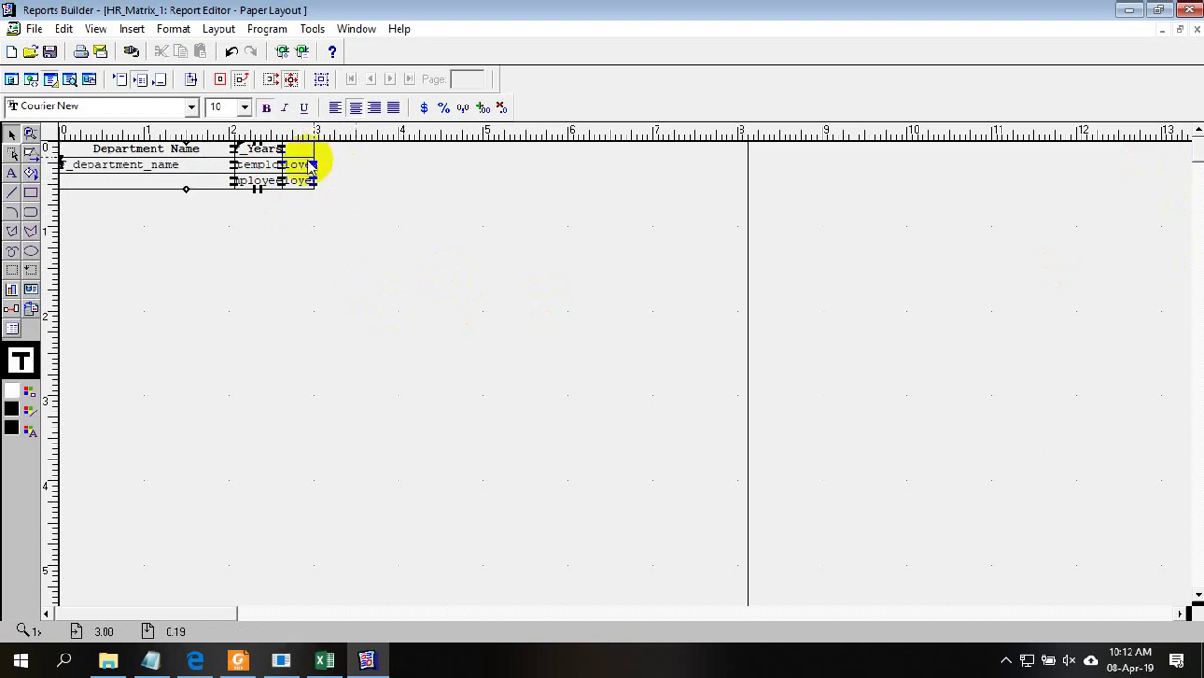
pyautogui.click(193, 151)
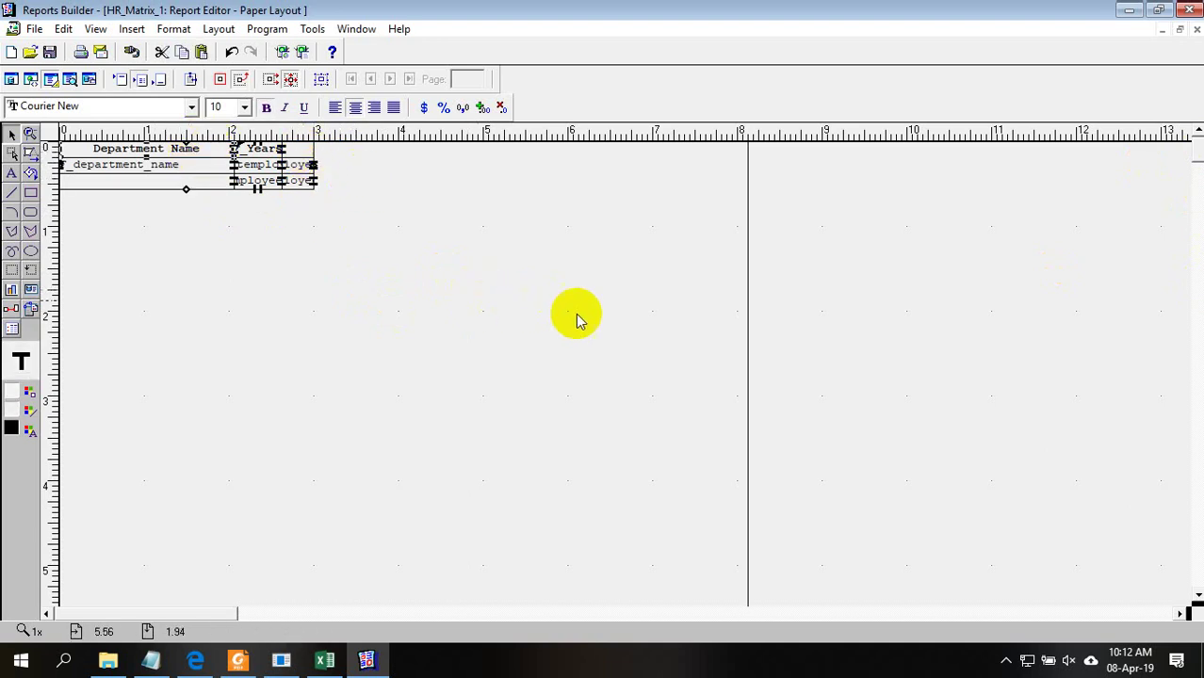
pyautogui.moveTo(188, 161); pyautogui.dragTo(283, 273)
# Change the copied label's text to 'Total' and narrow its box
pyautogui.click(392, 289)
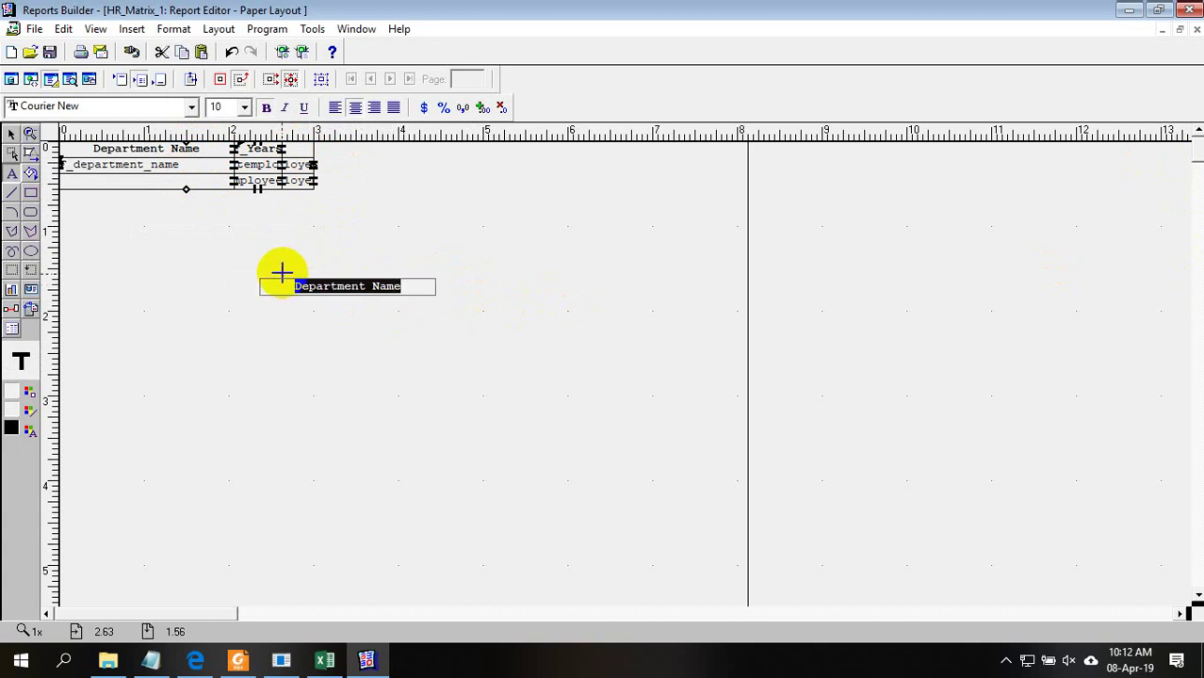
pyautogui.write('T')
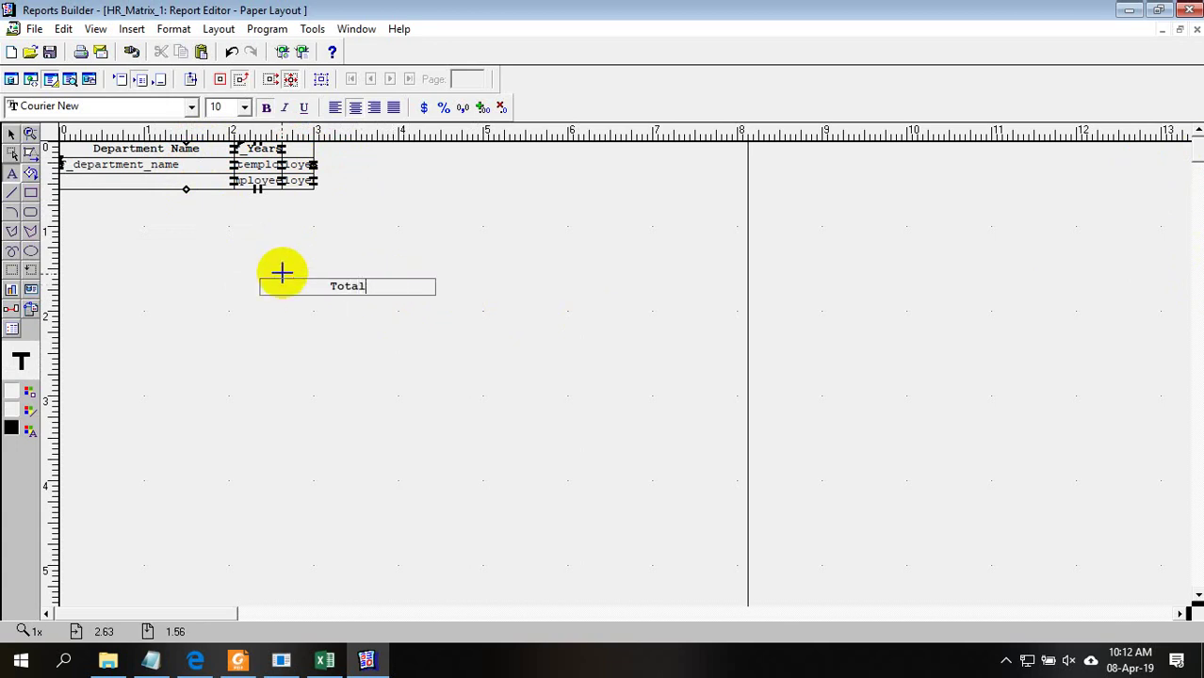
pyautogui.write('otal')
pyautogui.click(319, 323)
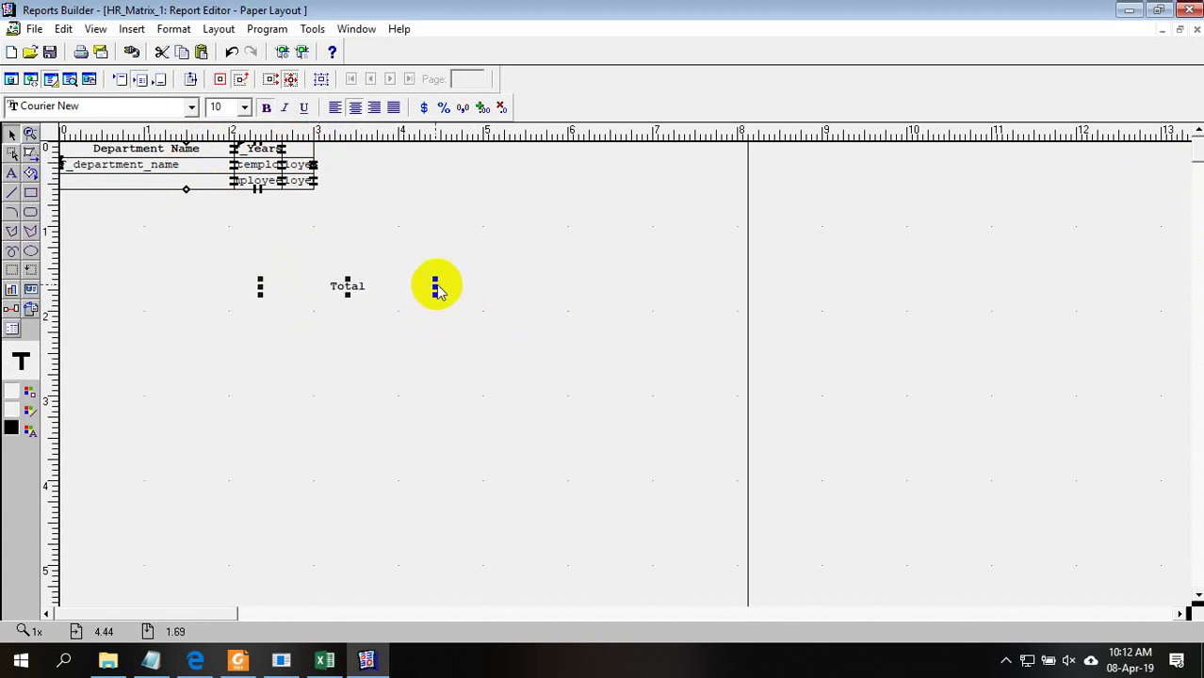
pyautogui.moveTo(435, 287); pyautogui.dragTo(383, 269)
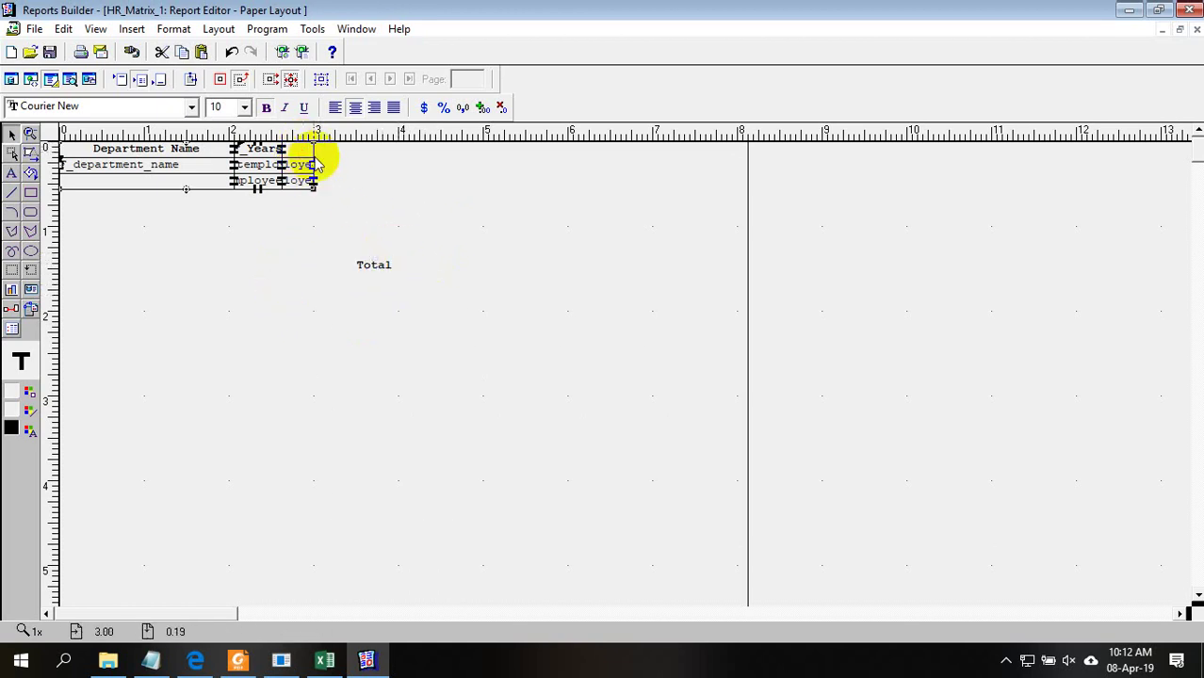
# Widen the employee count fields slightly and return the detached count field to the total column
pyautogui.moveTo(317, 170); pyautogui.dragTo(322, 174)
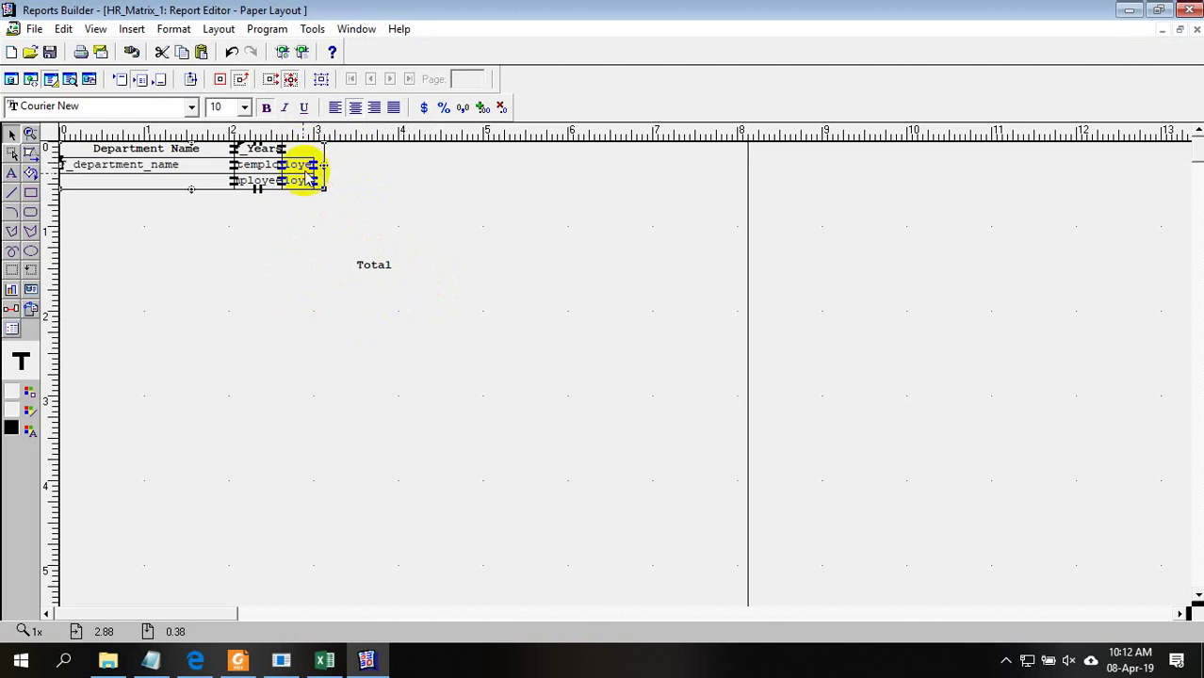
pyautogui.click(321, 80)
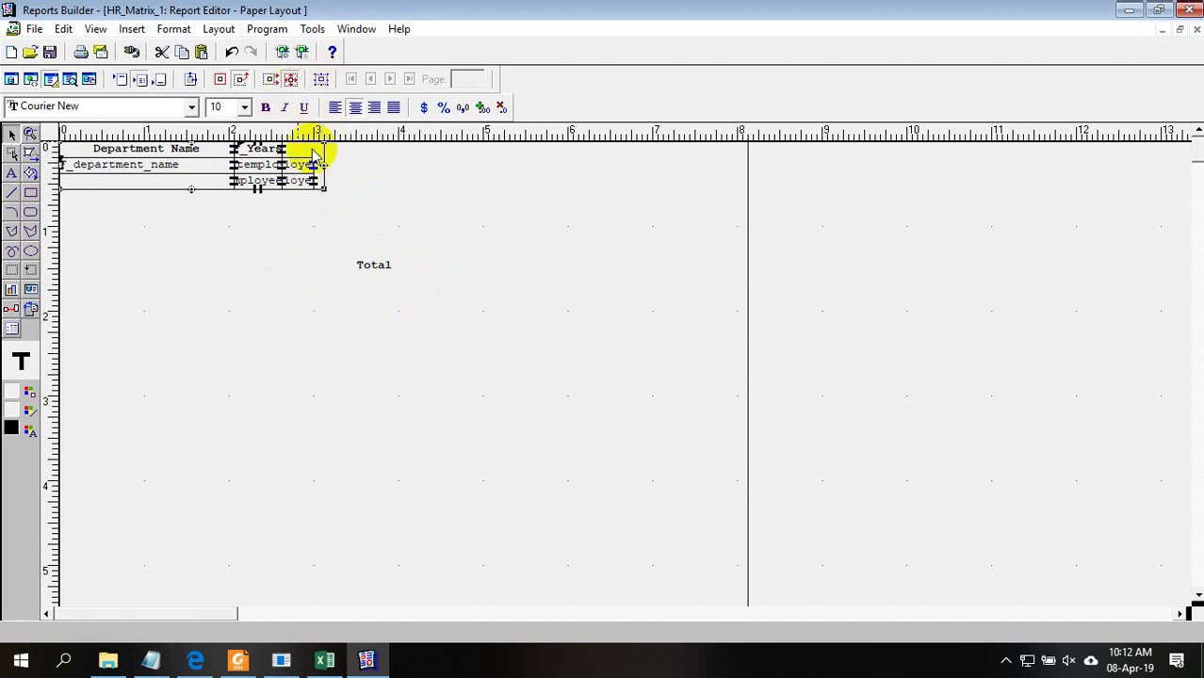
pyautogui.moveTo(311, 175); pyautogui.dragTo(374, 188)
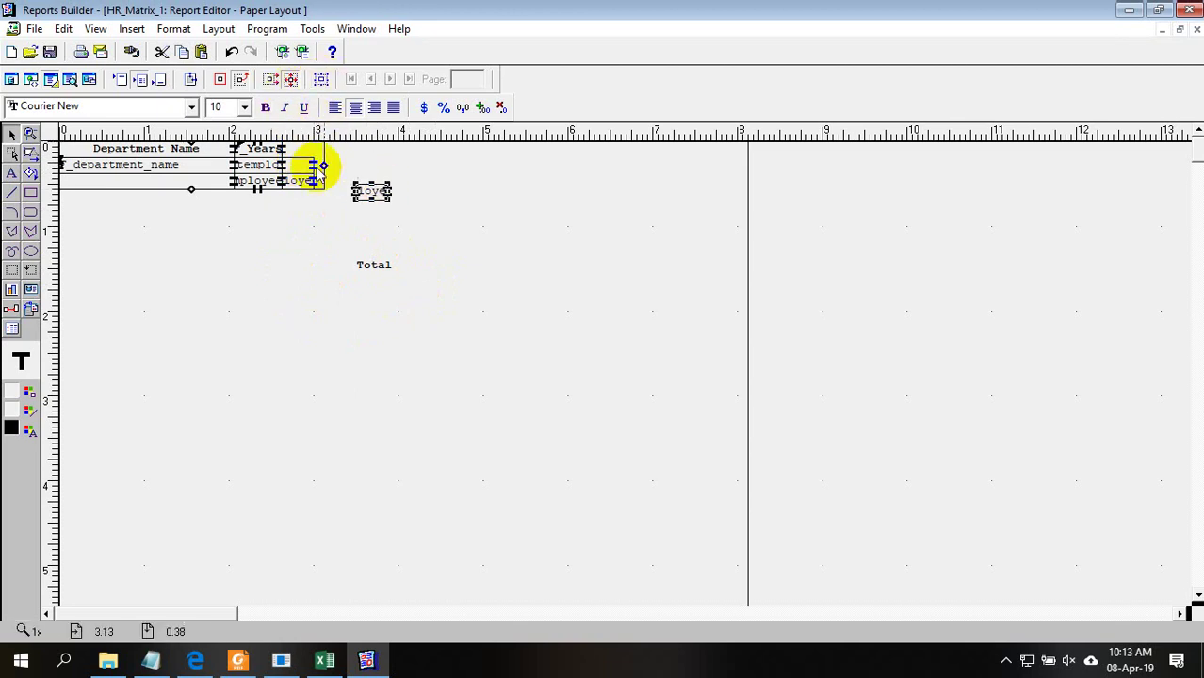
pyautogui.click(370, 193)
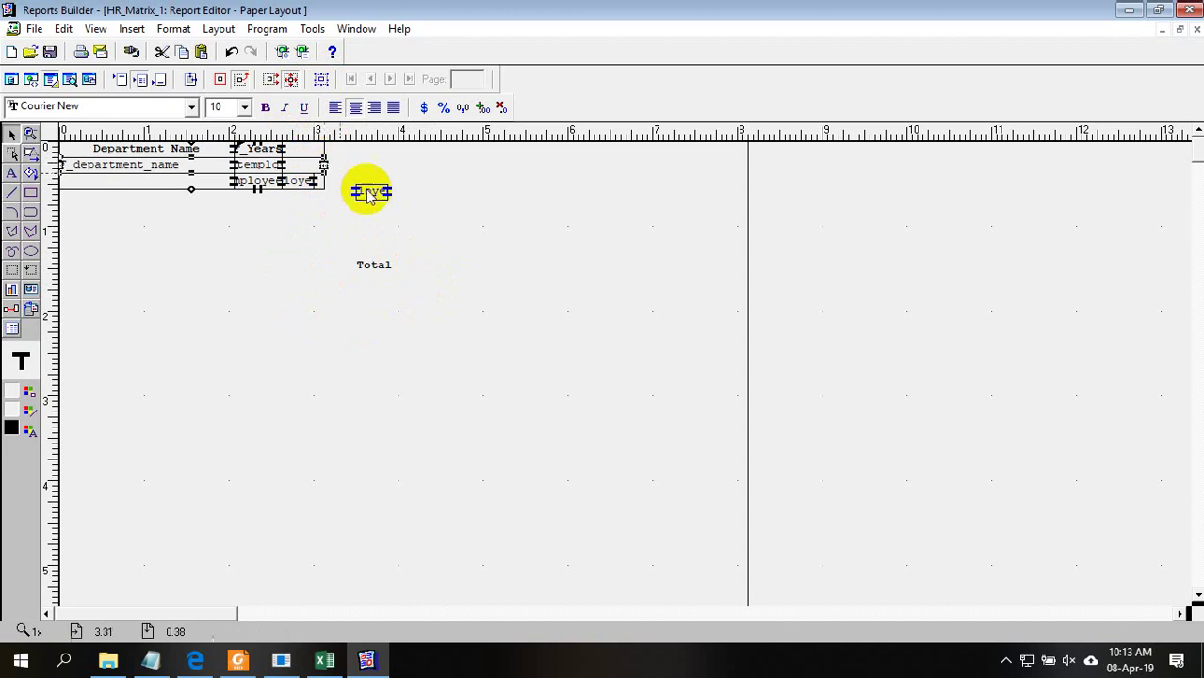
pyautogui.moveTo(367, 192); pyautogui.dragTo(319, 176)
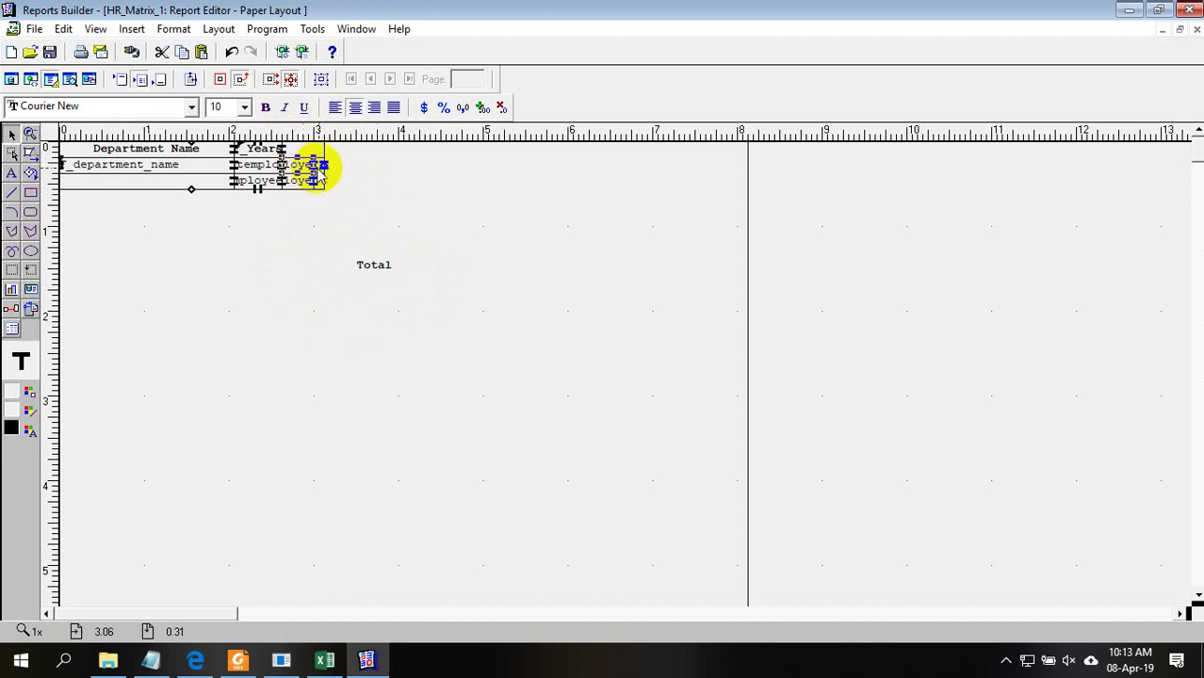
# Place the Total label above the totals column and a Total label at the start of the totals row
pyautogui.moveTo(373, 256); pyautogui.dragTo(308, 158)
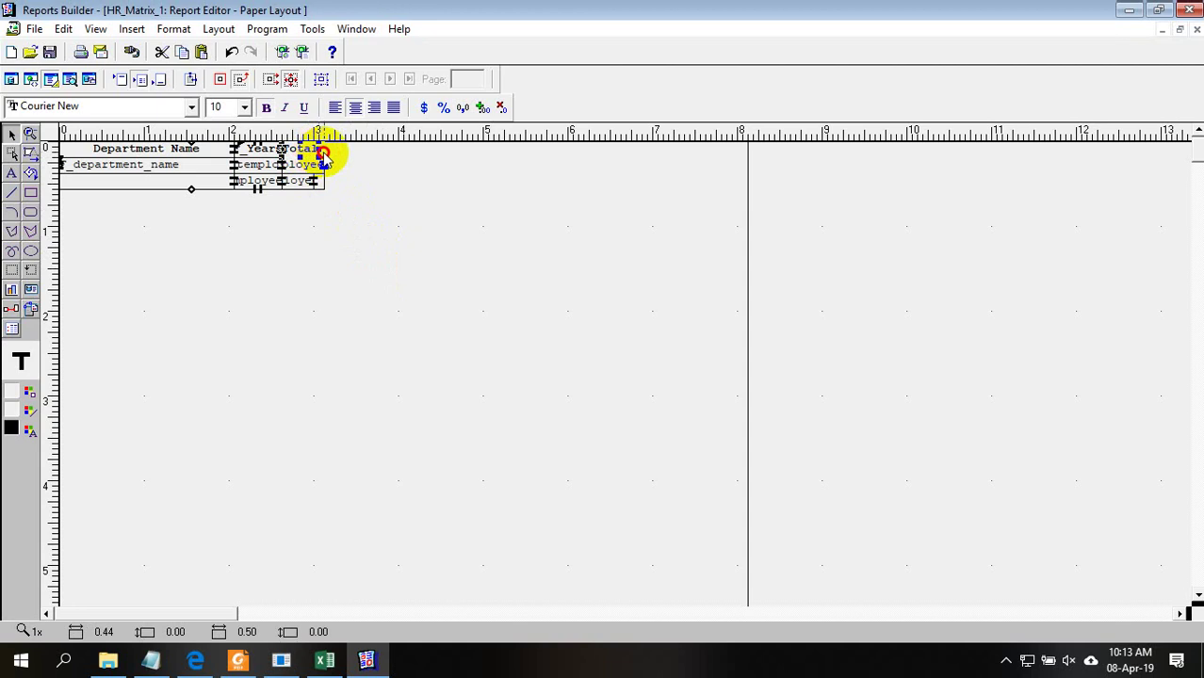
pyautogui.click(303, 181)
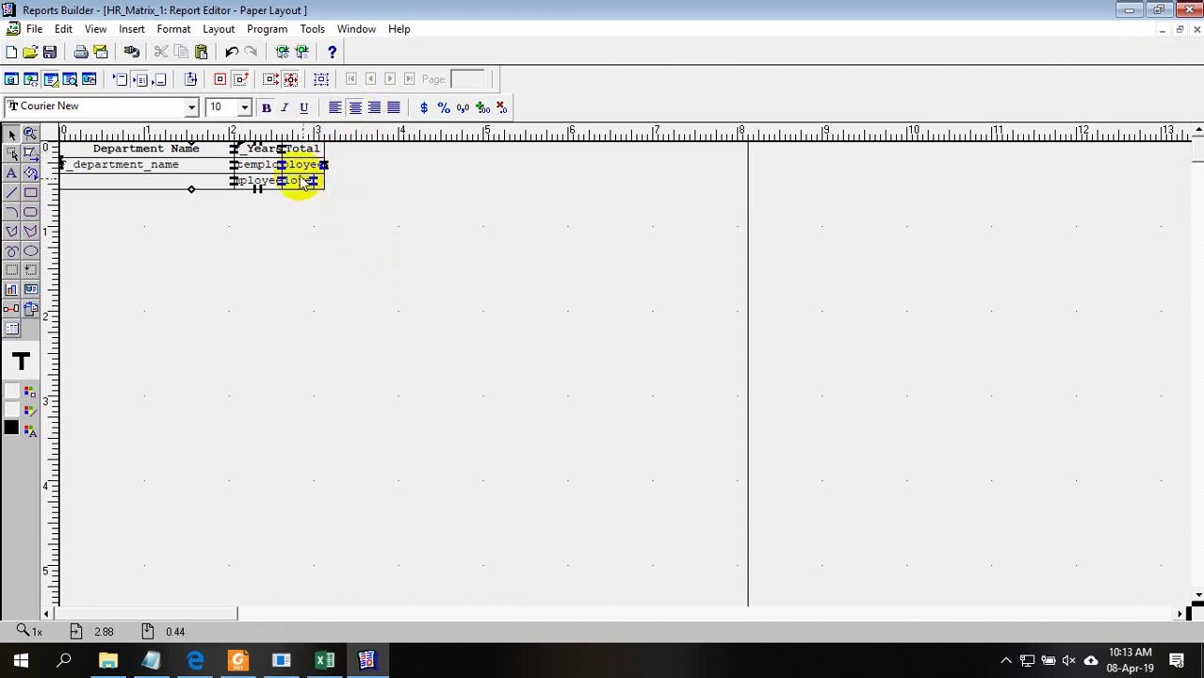
pyautogui.keyDown('shift'); pyautogui.click(309, 151); pyautogui.keyUp('shift')
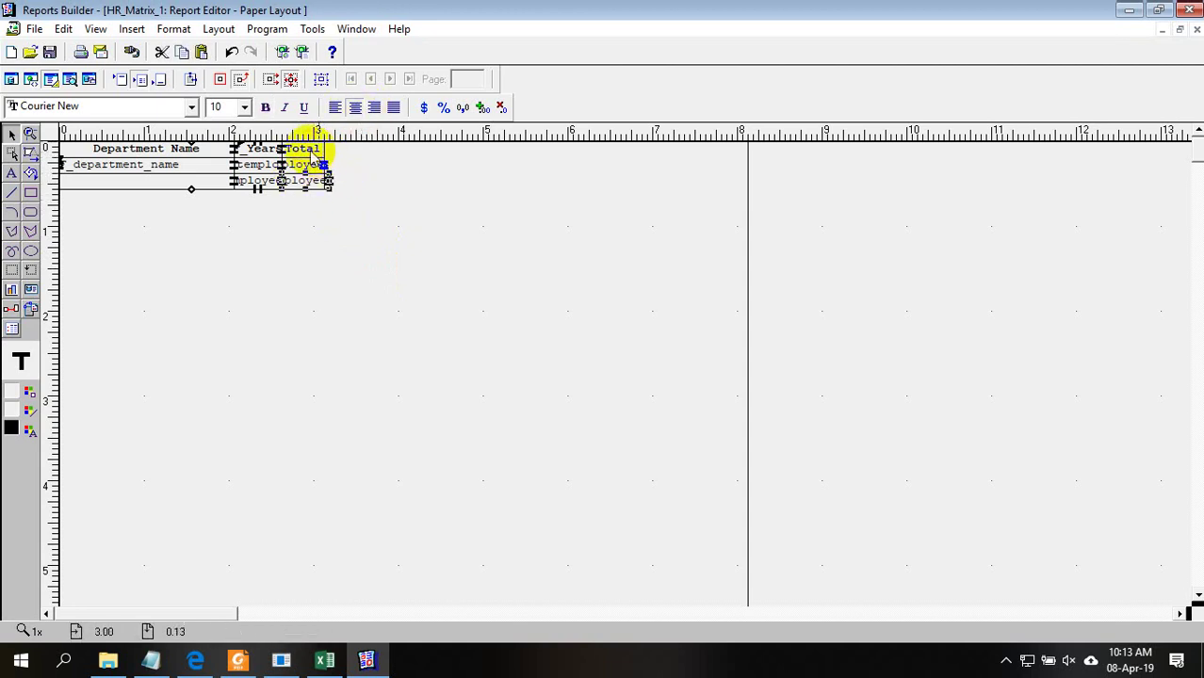
pyautogui.keyDown('shift'); pyautogui.click(320, 167); pyautogui.keyUp('shift')
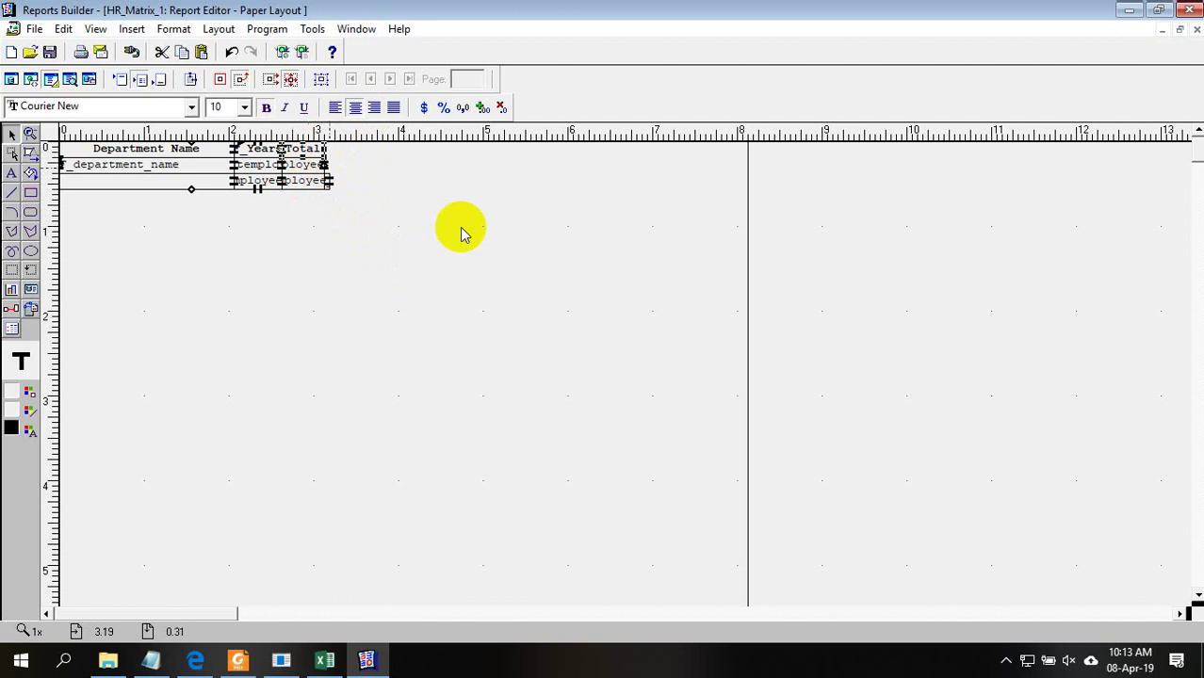
pyautogui.moveTo(318, 167); pyautogui.dragTo(37, 179)
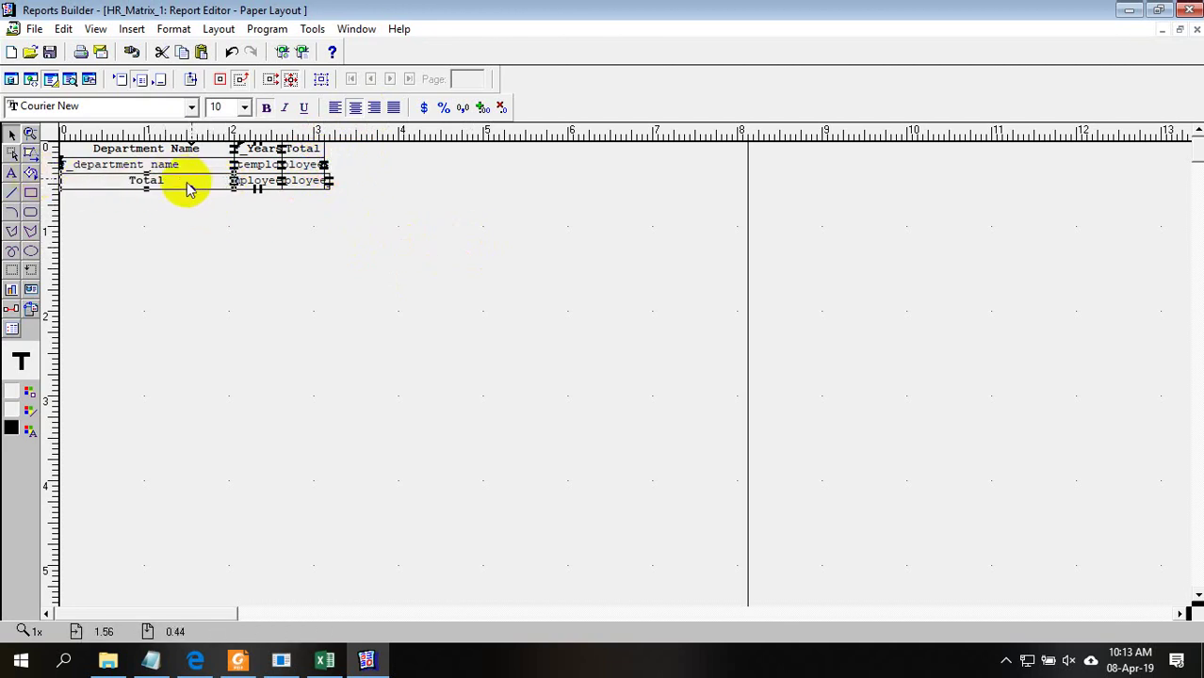
# Edit the totals-row label to 'Total :', right-align it, and run the report preview
pyautogui.doubleClick(180, 180)
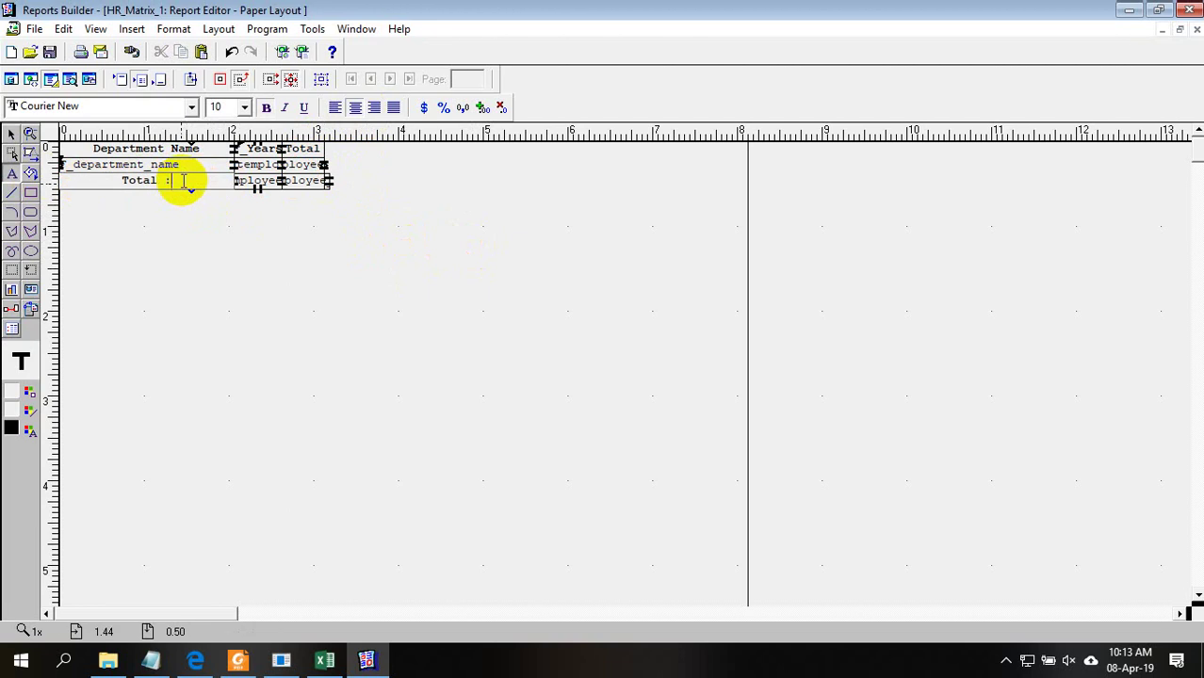
pyautogui.click(182, 194)
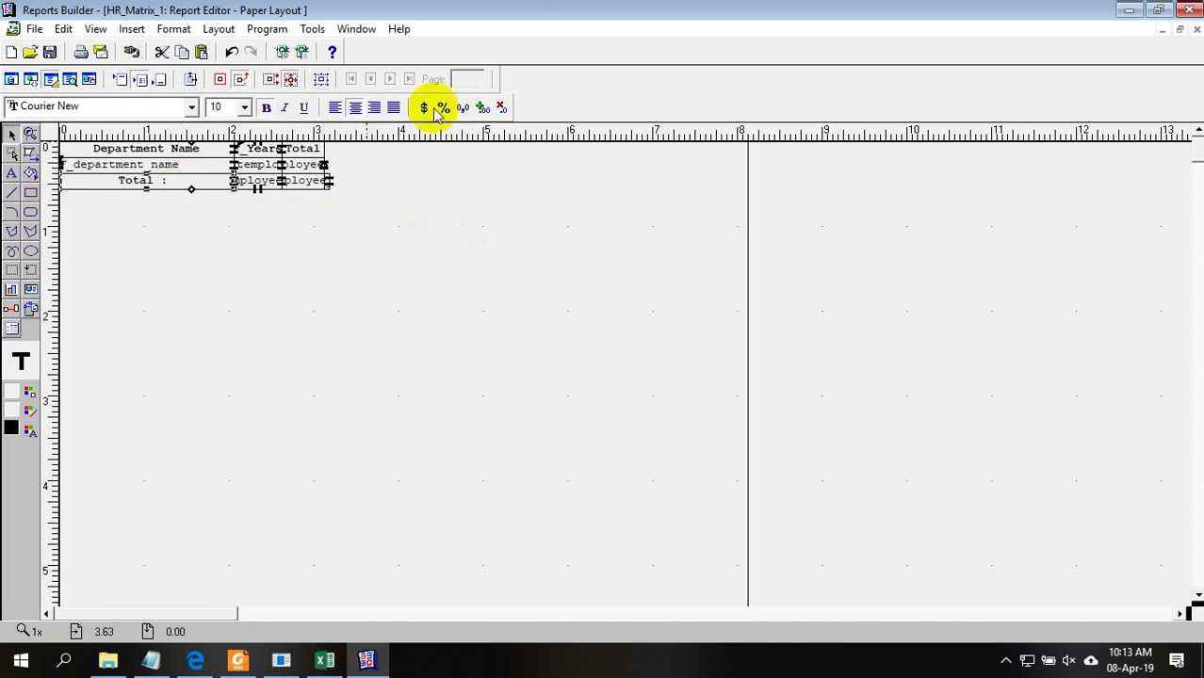
pyautogui.click(374, 106)
pyautogui.click(498, 247)
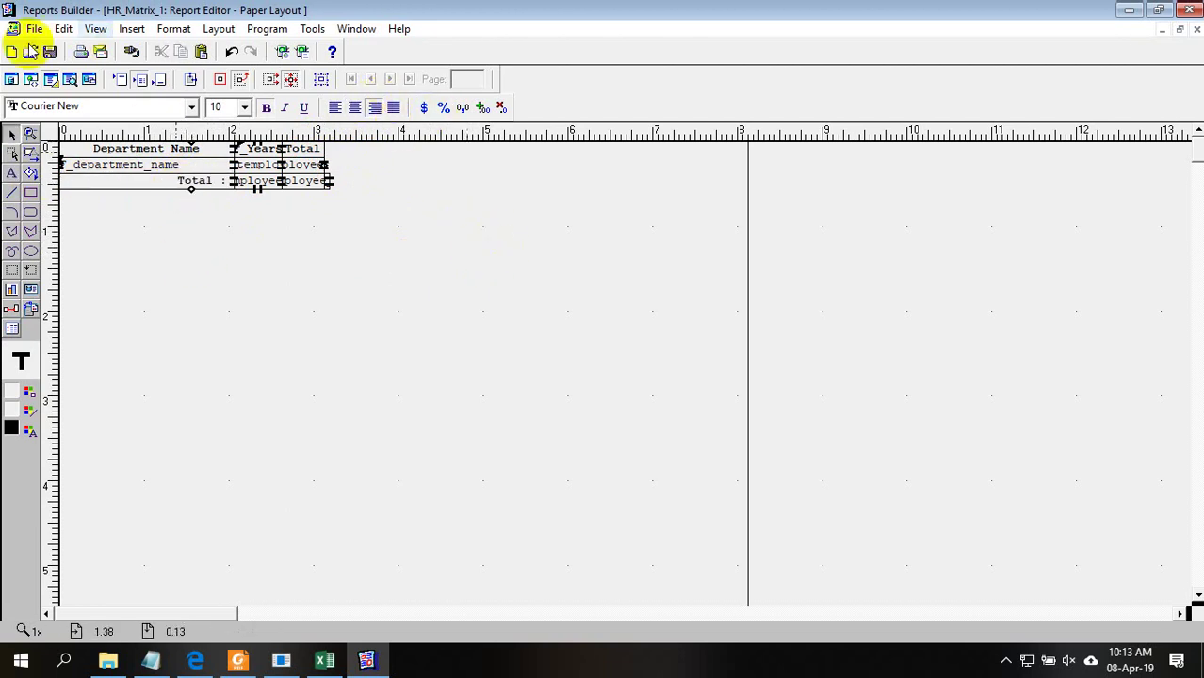
pyautogui.click(70, 78)
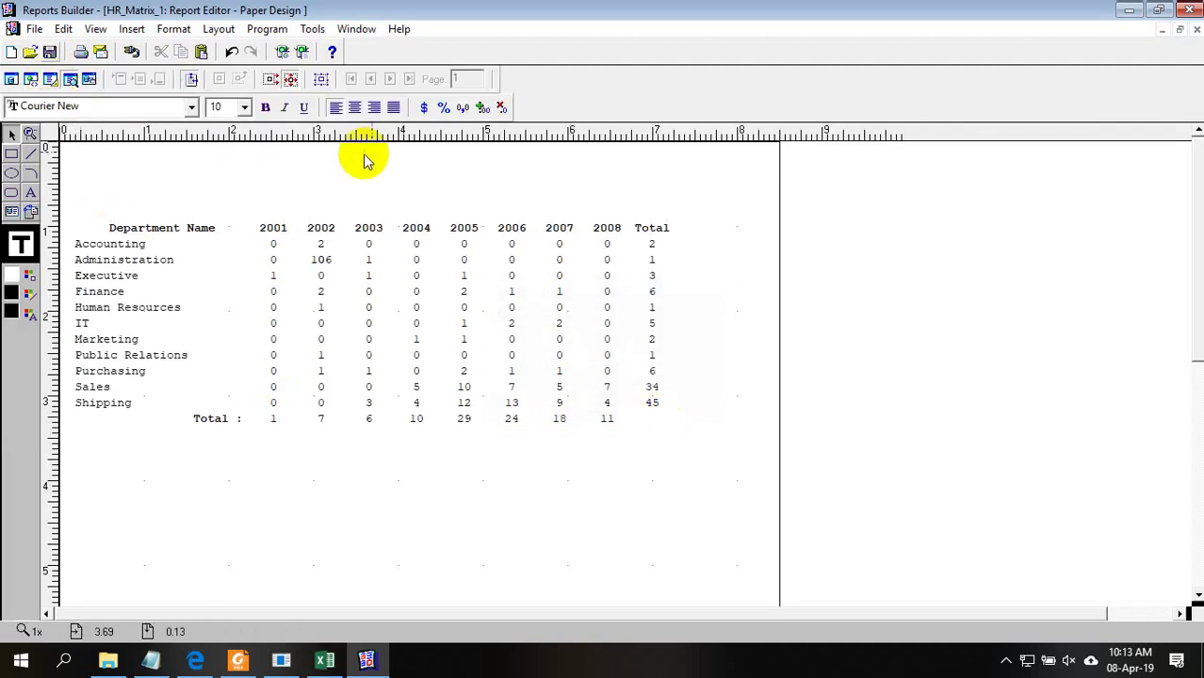
# Select the Total column summary fields in Paper Layout, then re-run the preview to show the 106 grand total
pyautogui.click(654, 405)
pyautogui.click(631, 426)
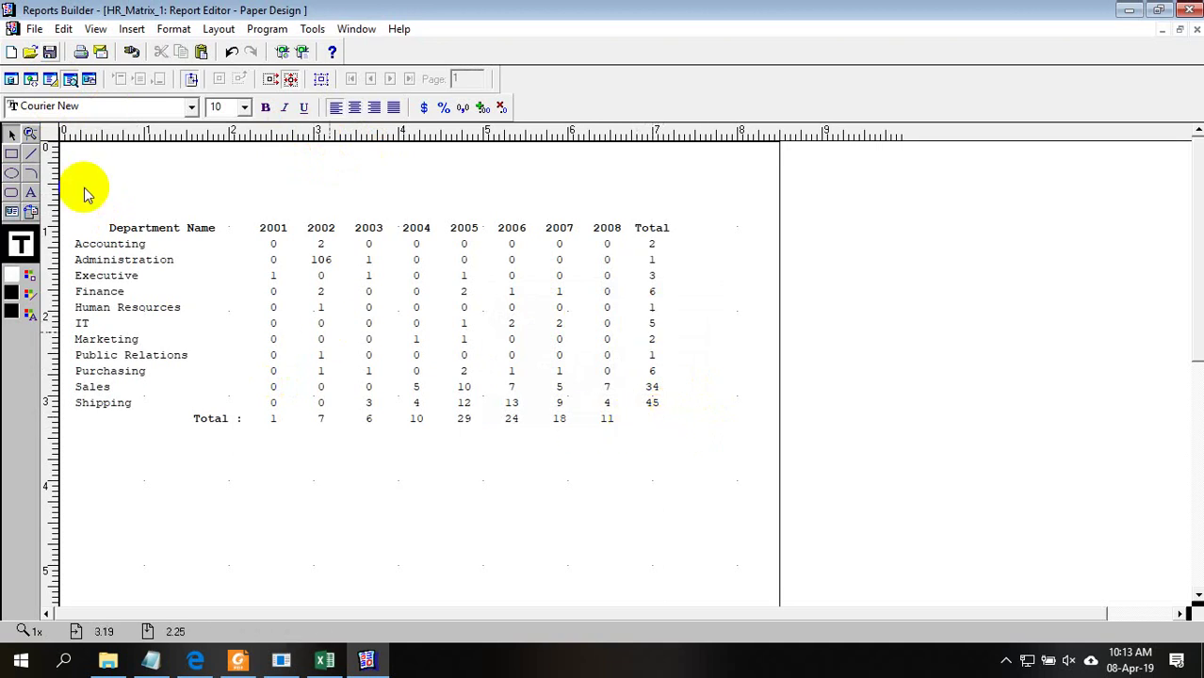
pyautogui.click(50, 79)
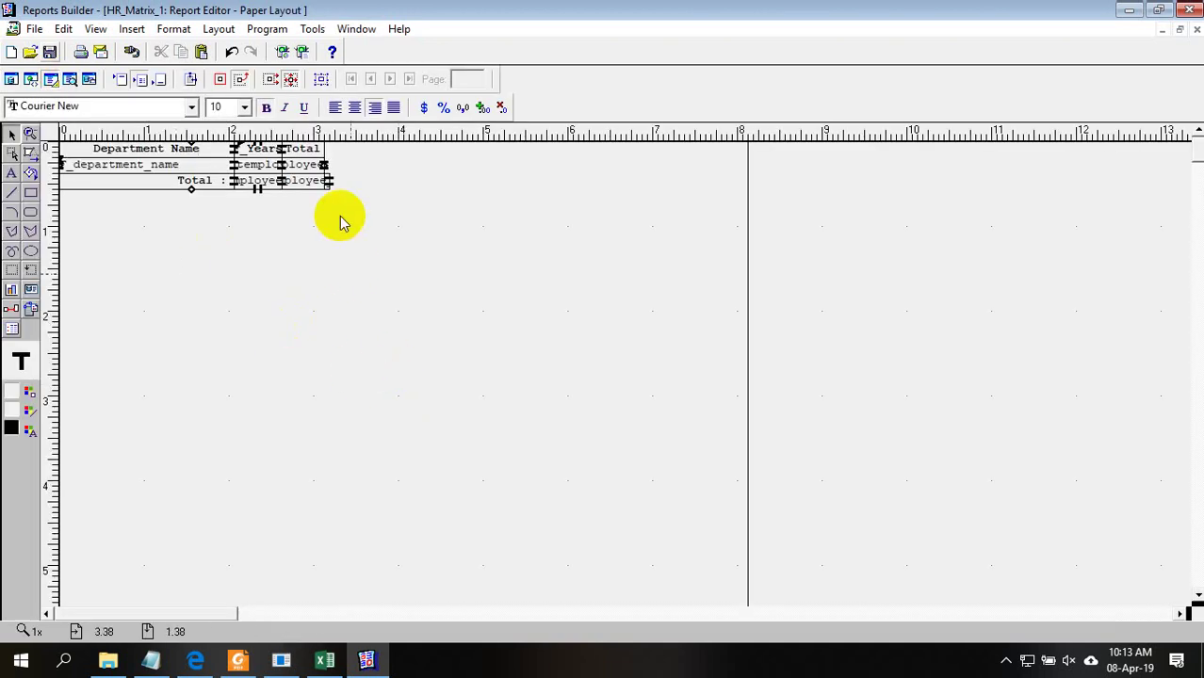
pyautogui.click(301, 184)
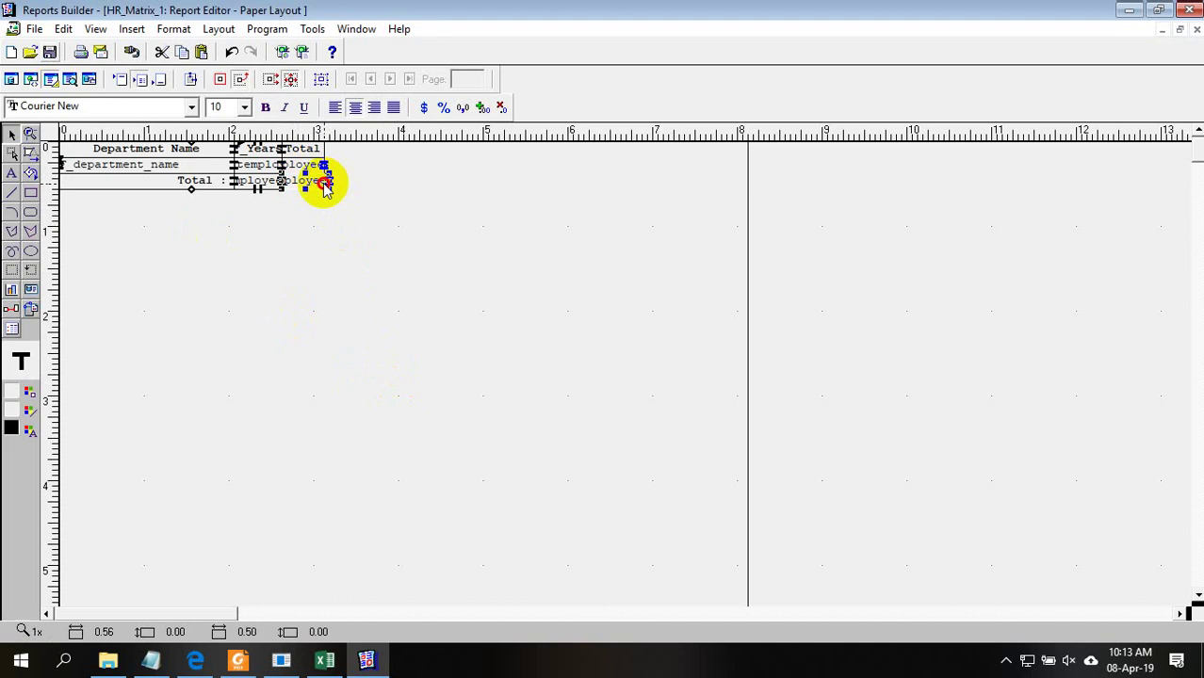
pyautogui.click(323, 186)
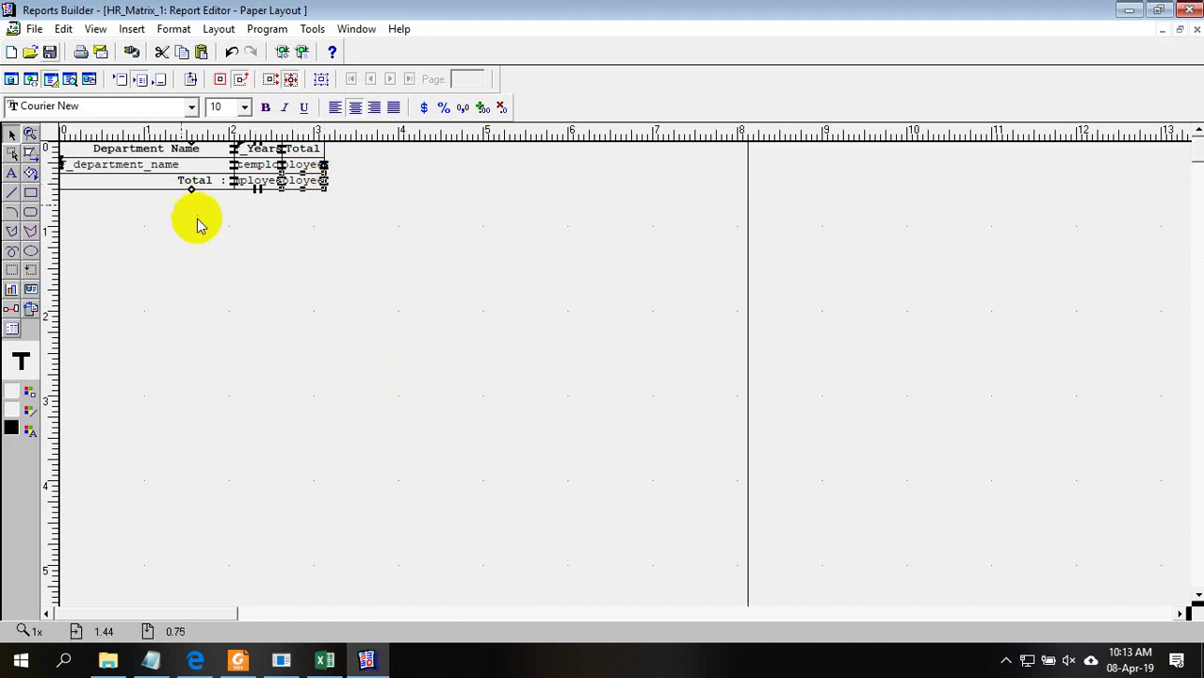
pyautogui.click(69, 79)
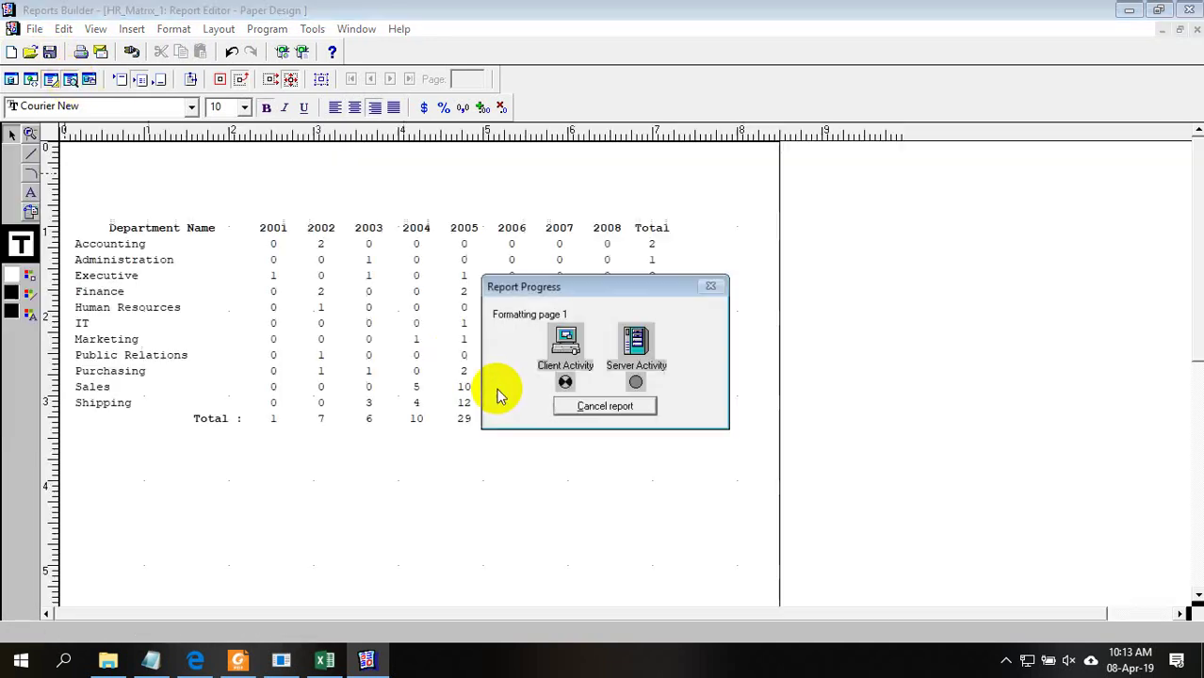
pyautogui.click(662, 420)
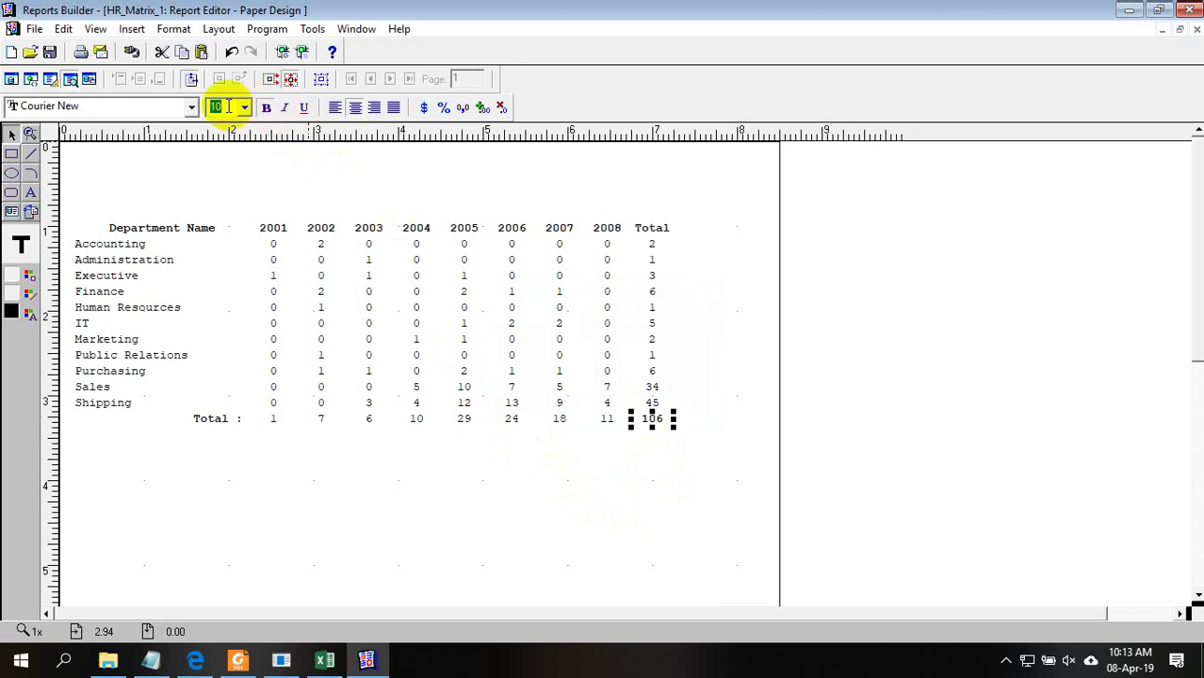
# Set the grand total and the totals-row and Total column count fields to 12-point type
pyautogui.press('Return')
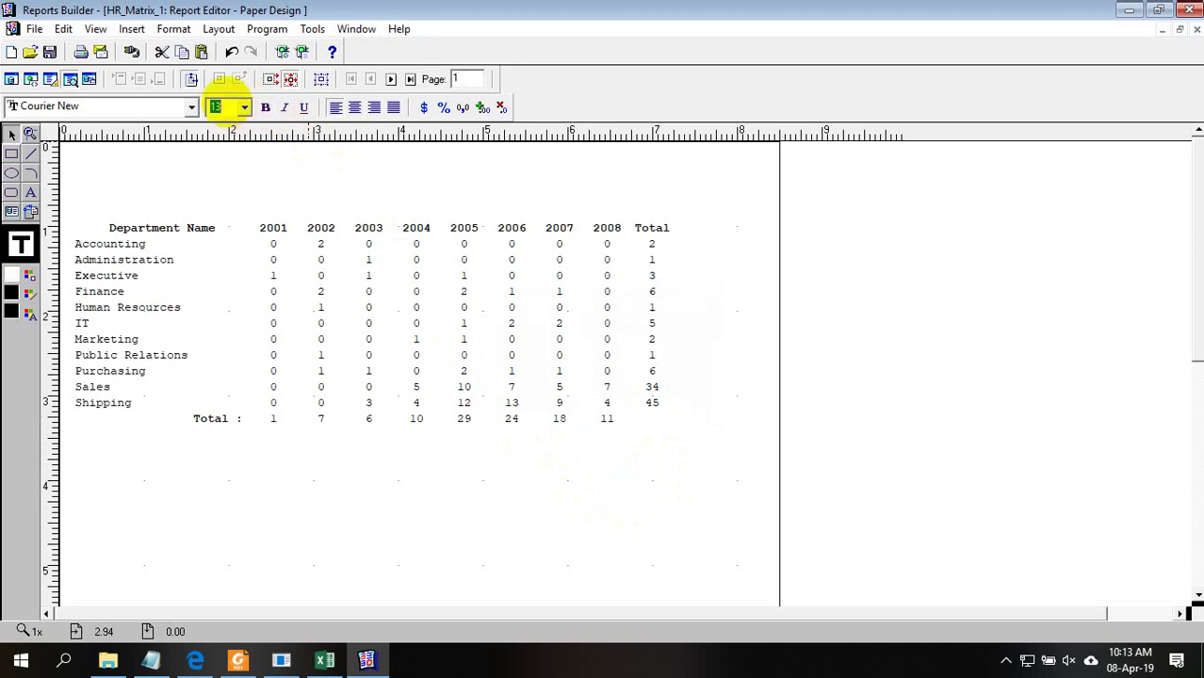
pyautogui.click(657, 464)
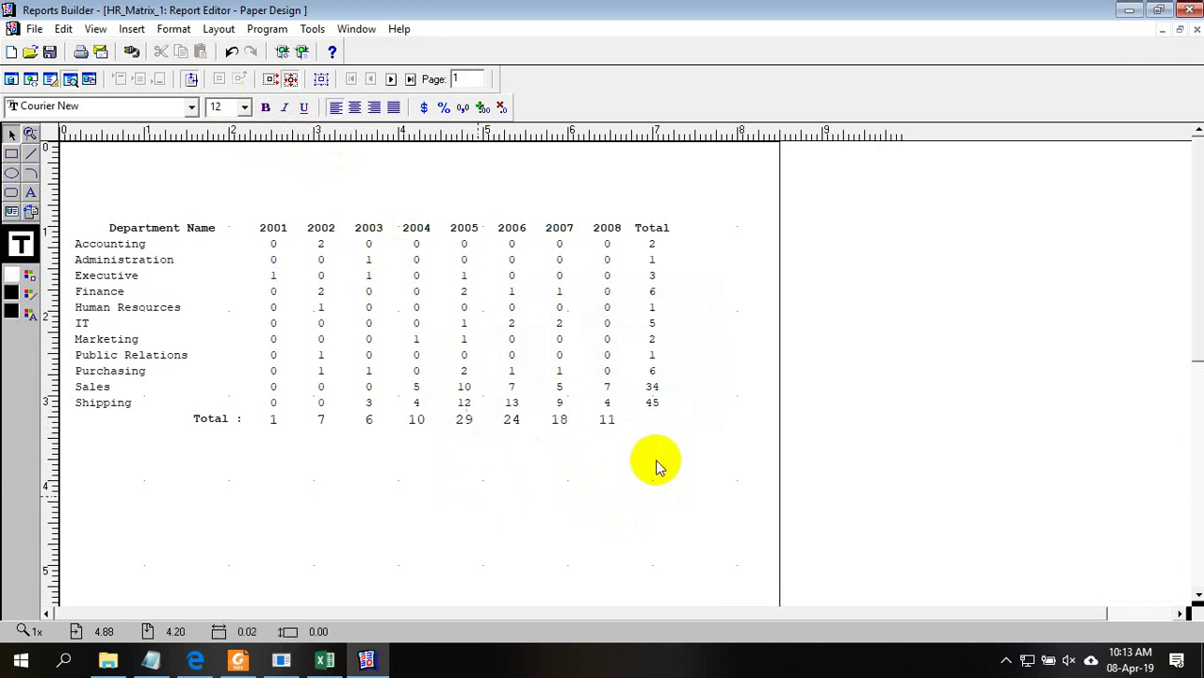
pyautogui.click(661, 422)
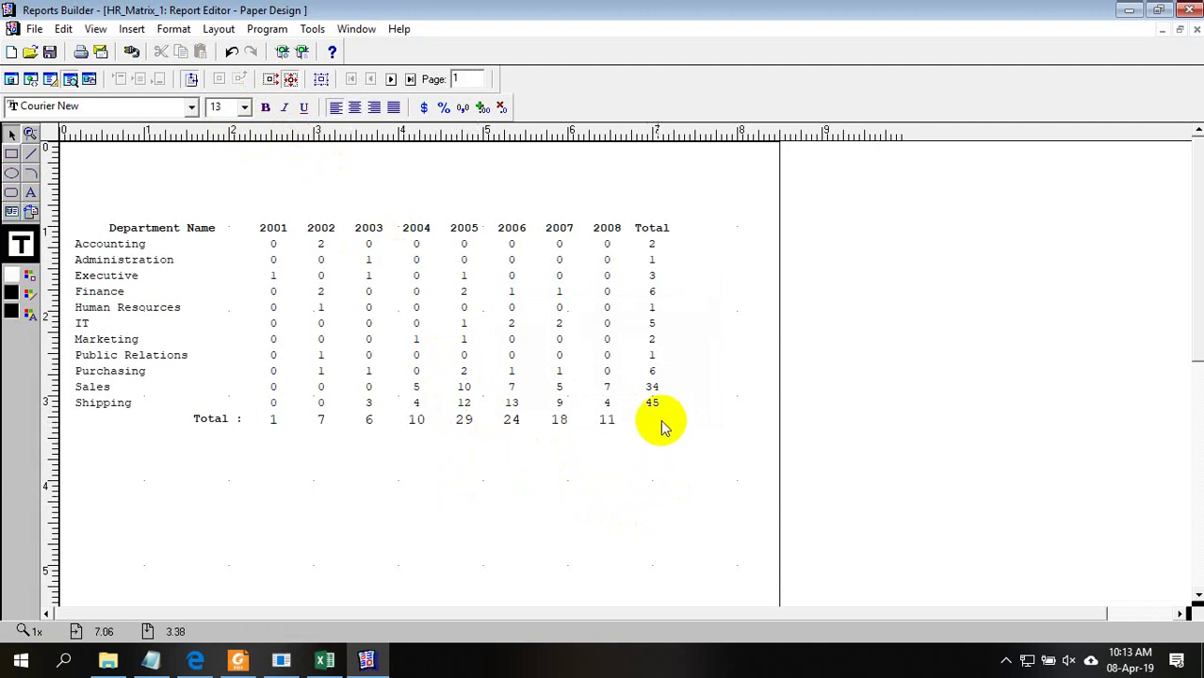
pyautogui.click(52, 79)
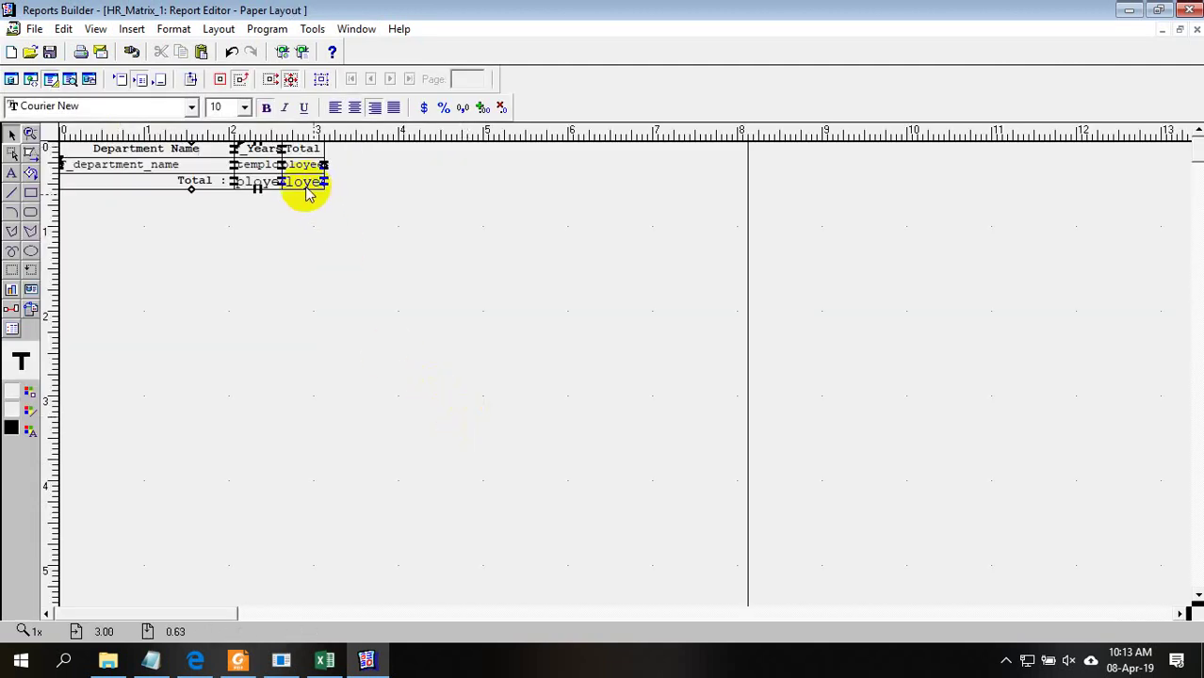
pyautogui.click(306, 189)
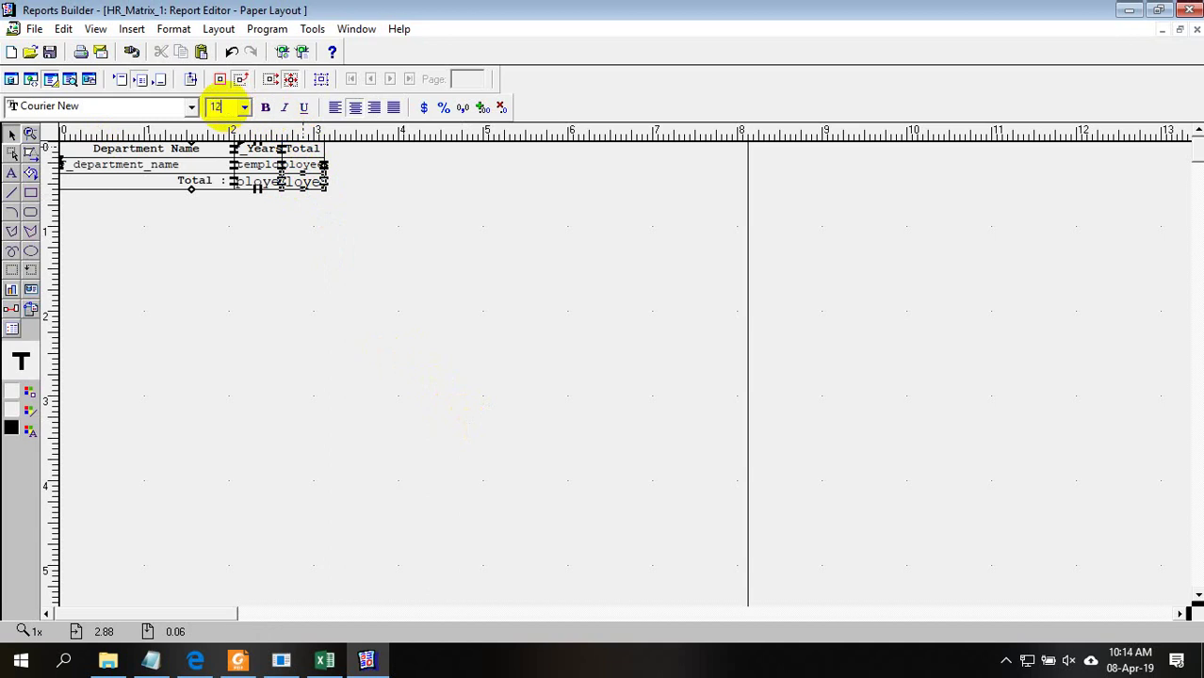
pyautogui.click(260, 182)
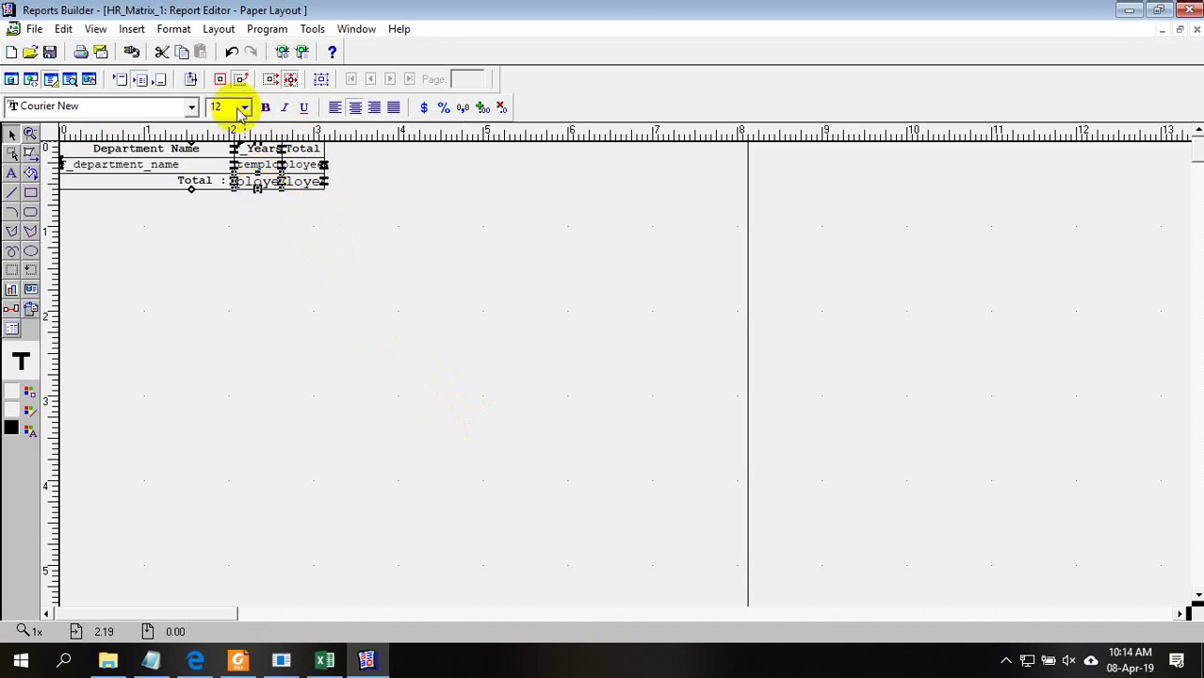
pyautogui.click(314, 167)
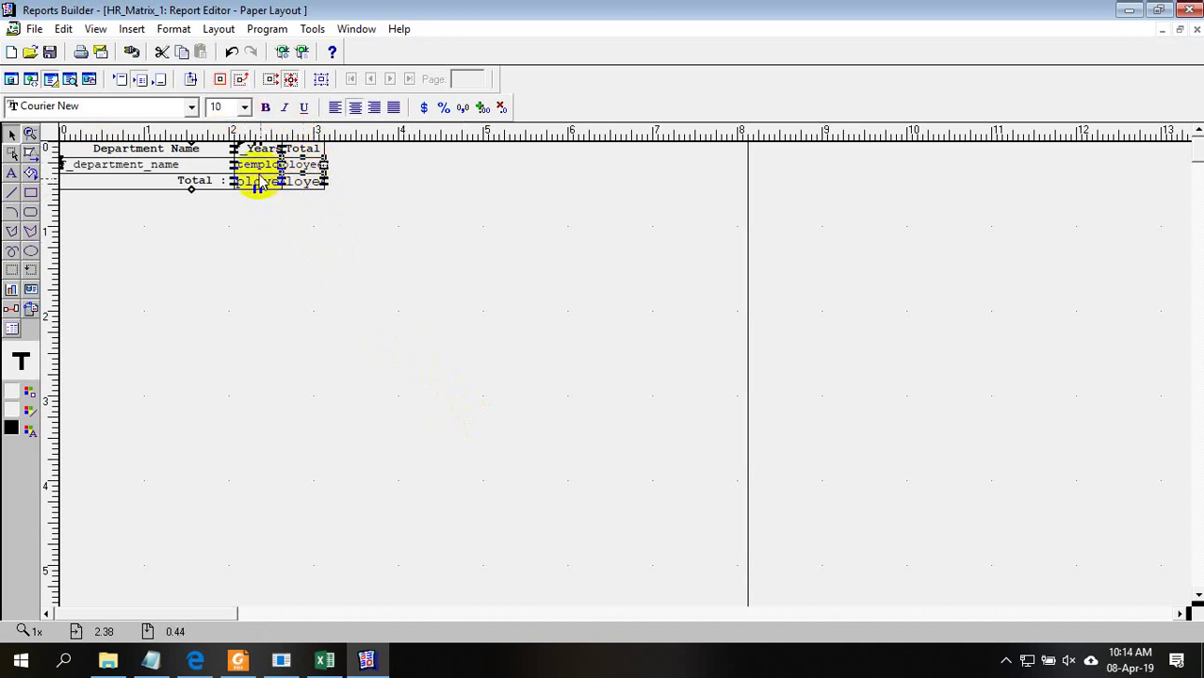
pyautogui.click(224, 107)
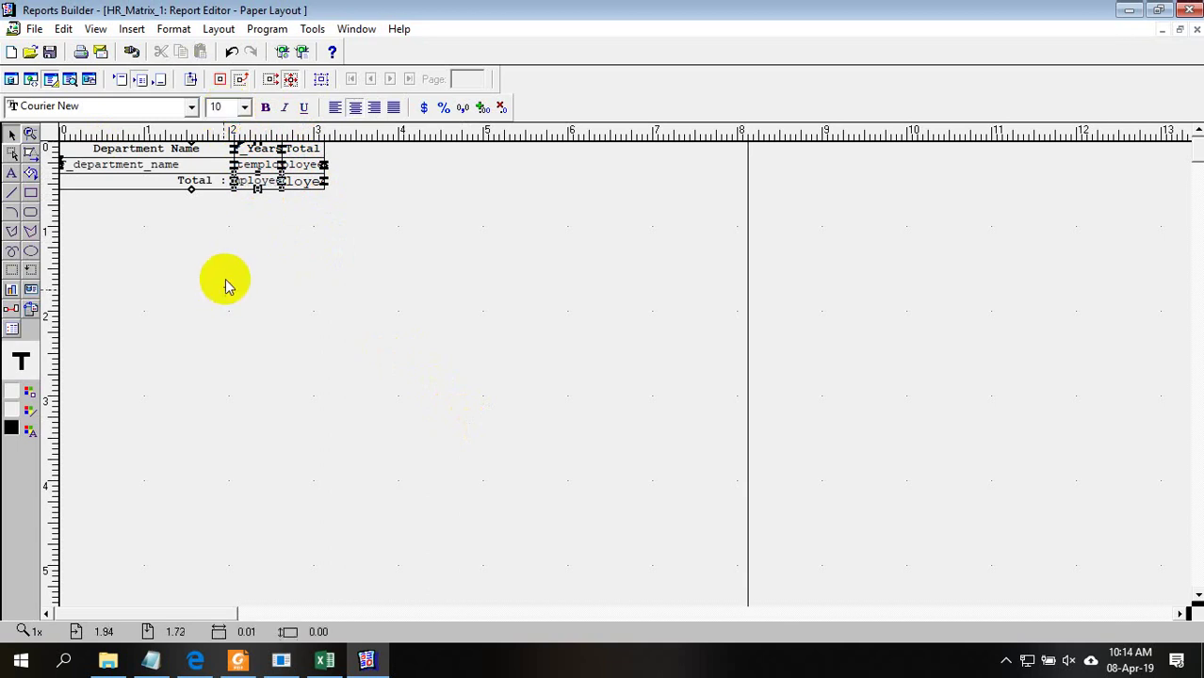
# Preview the report and make the grand total 106 bold and red
pyautogui.click(69, 79)
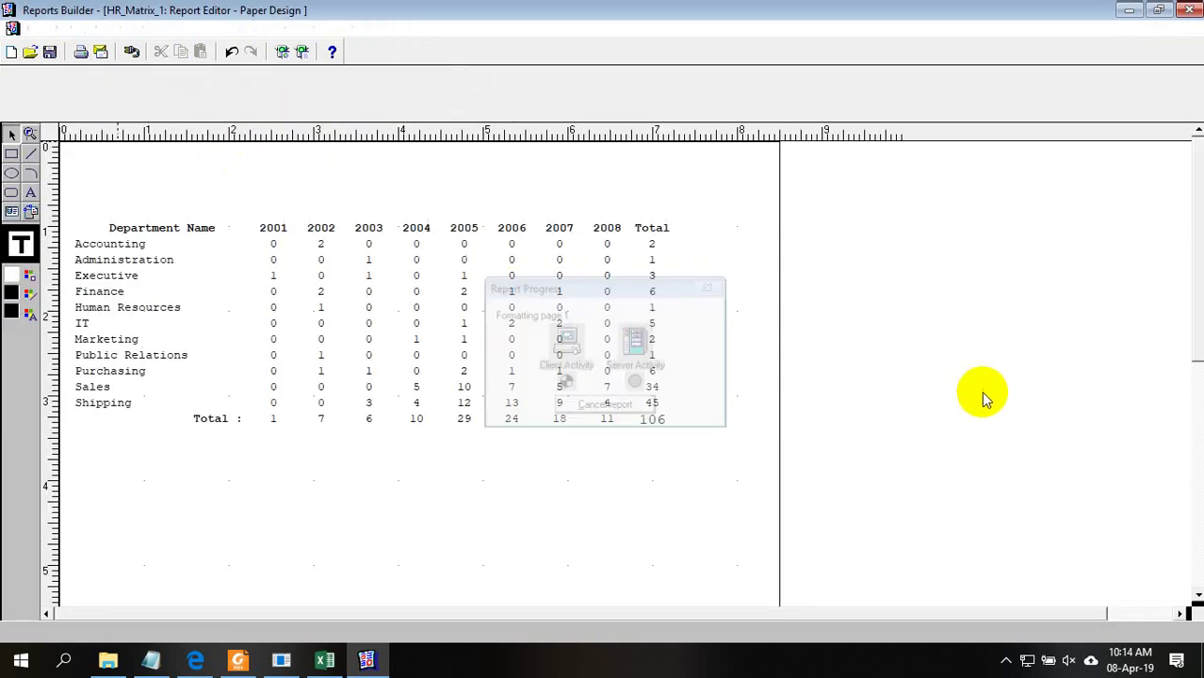
pyautogui.click(268, 108)
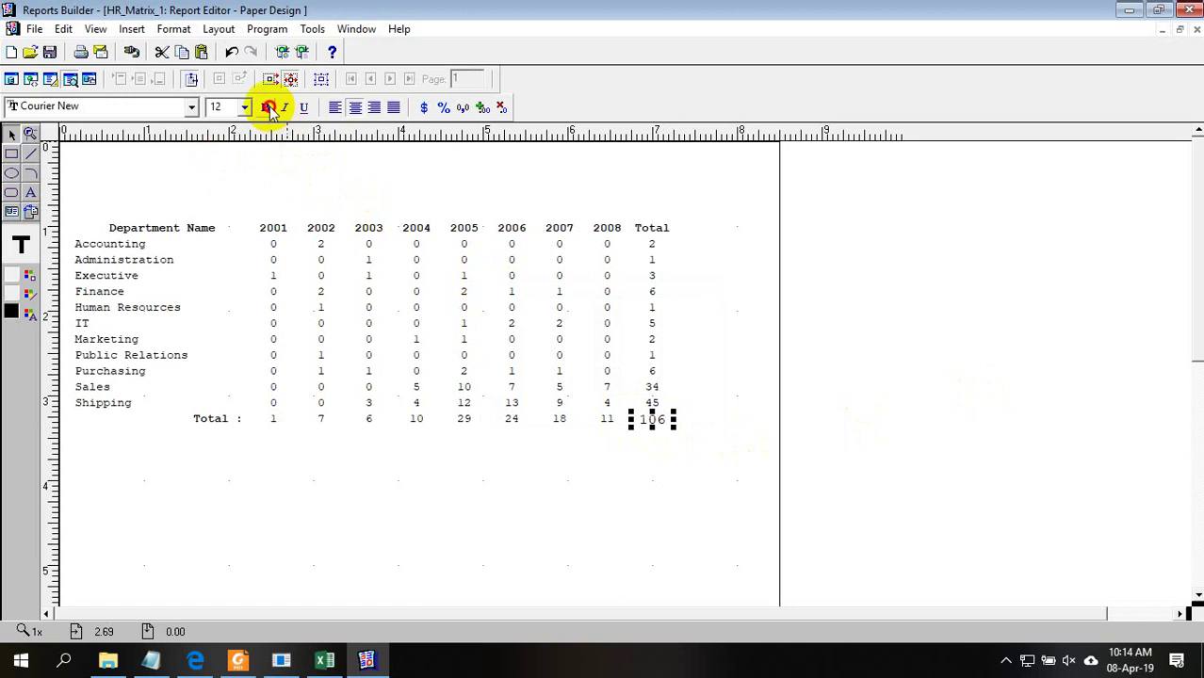
pyautogui.click(30, 315)
pyautogui.click(48, 330)
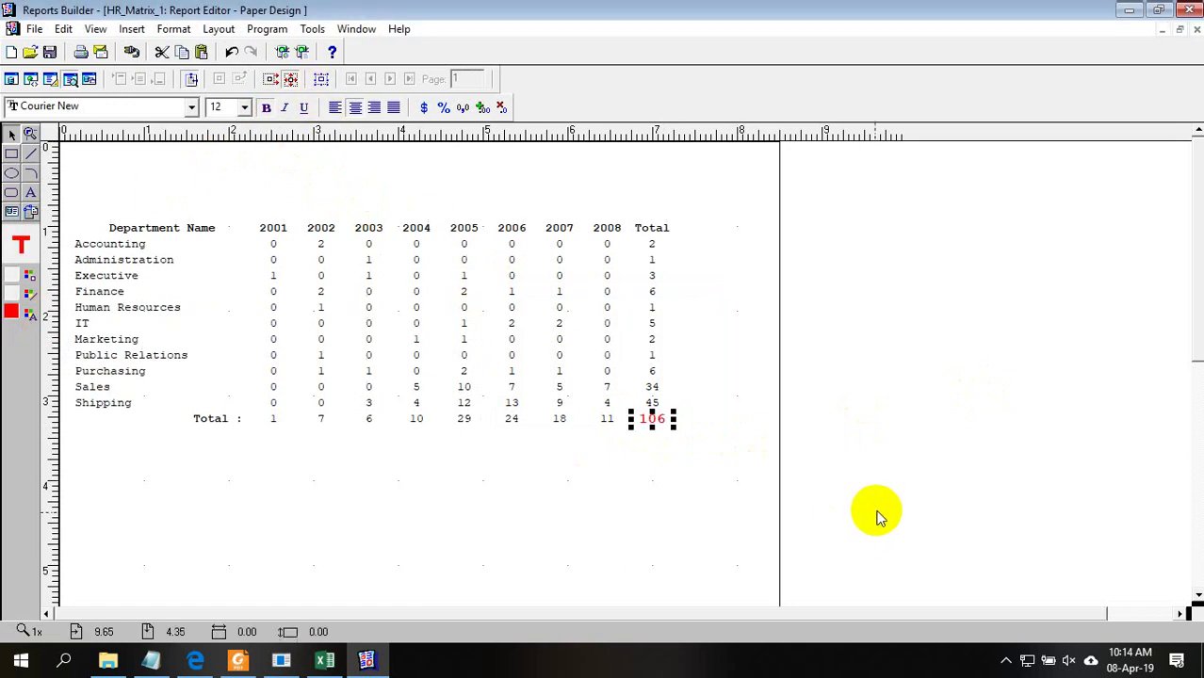
pyautogui.click(650, 294)
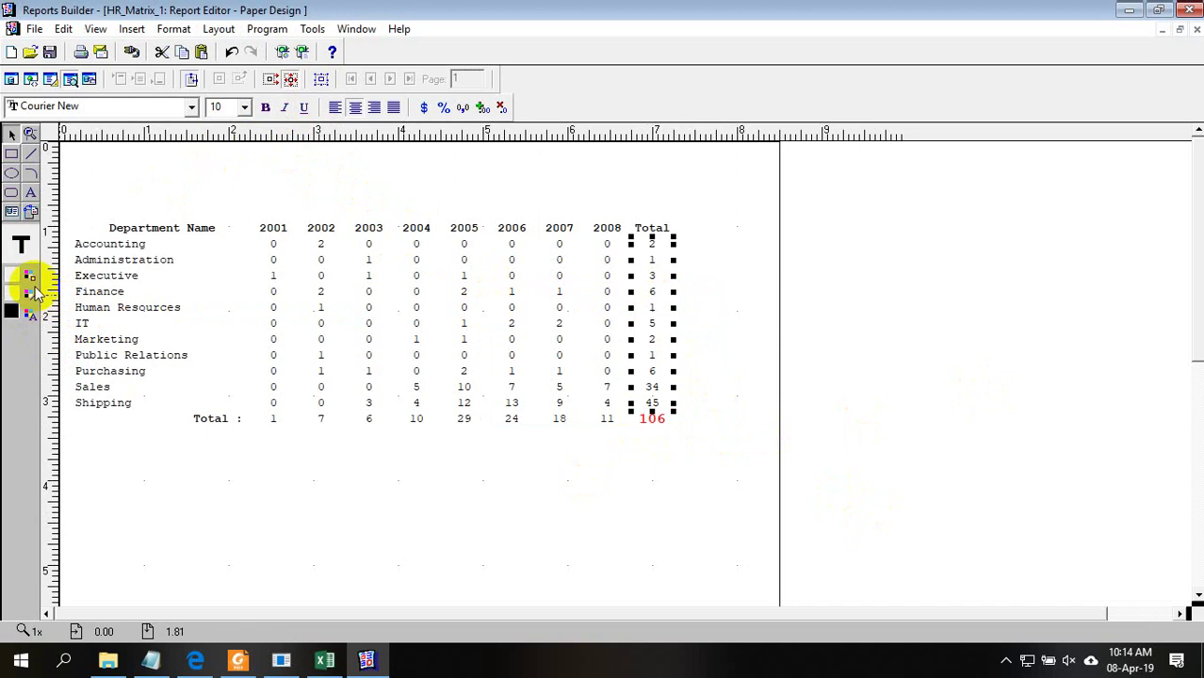
# Colour the Total column and Total : row figures blue
pyautogui.click(31, 314)
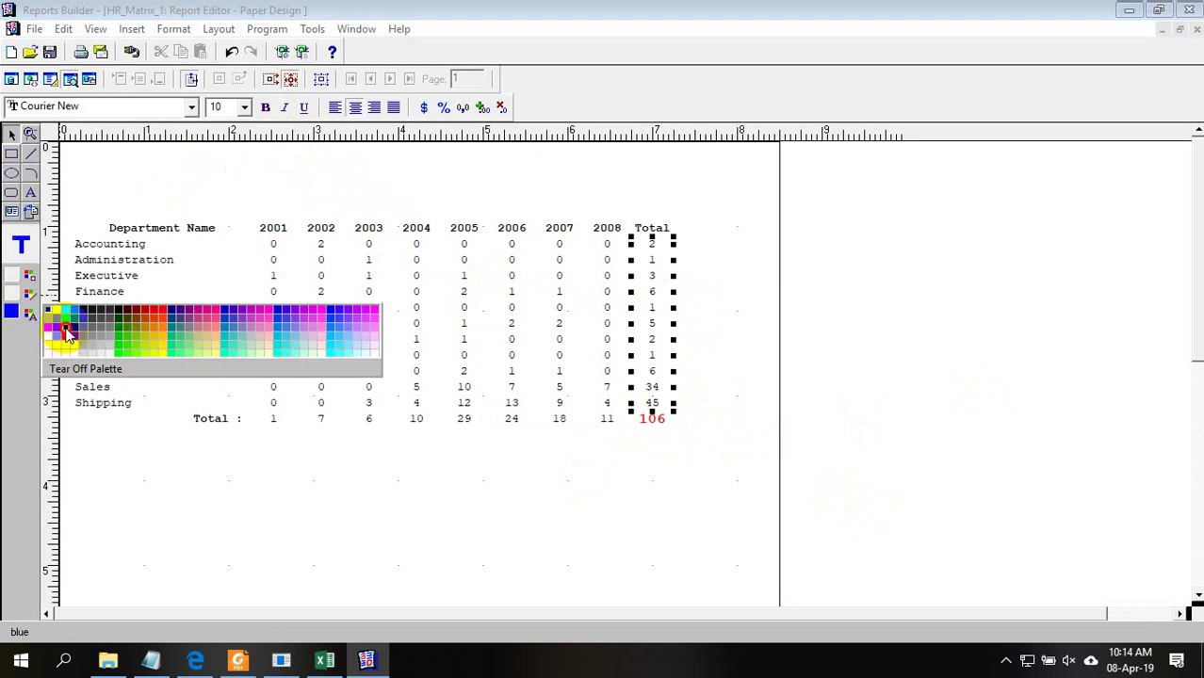
pyautogui.click(68, 334)
pyautogui.click(432, 422)
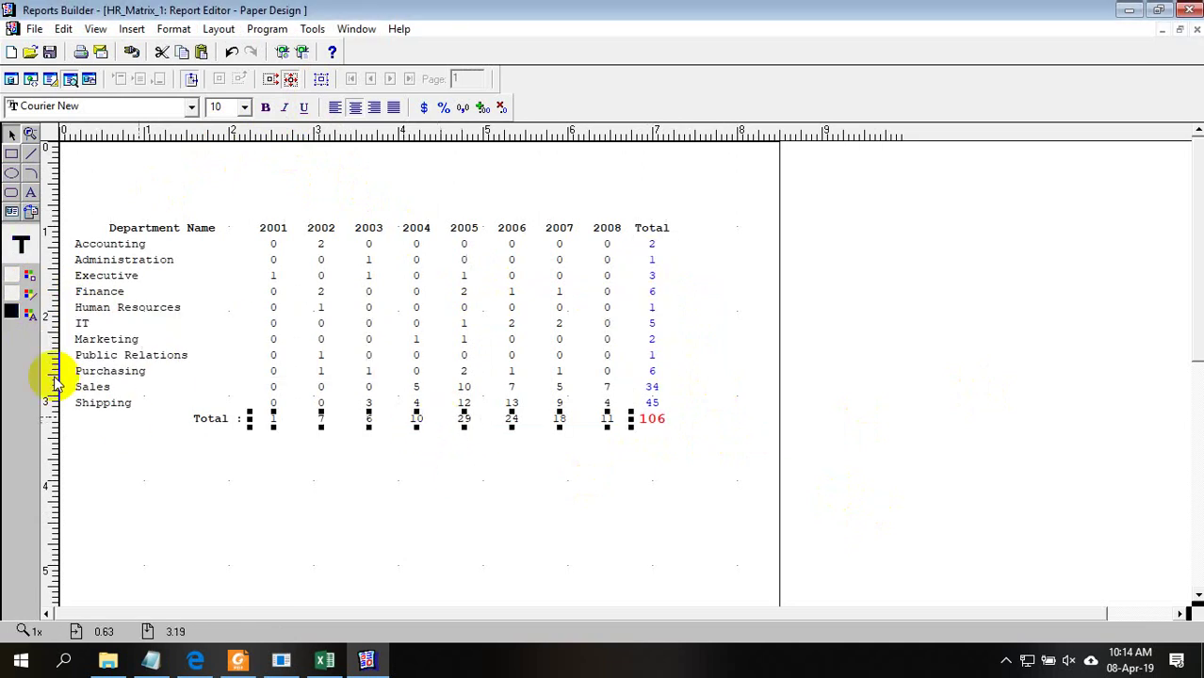
pyautogui.click(31, 315)
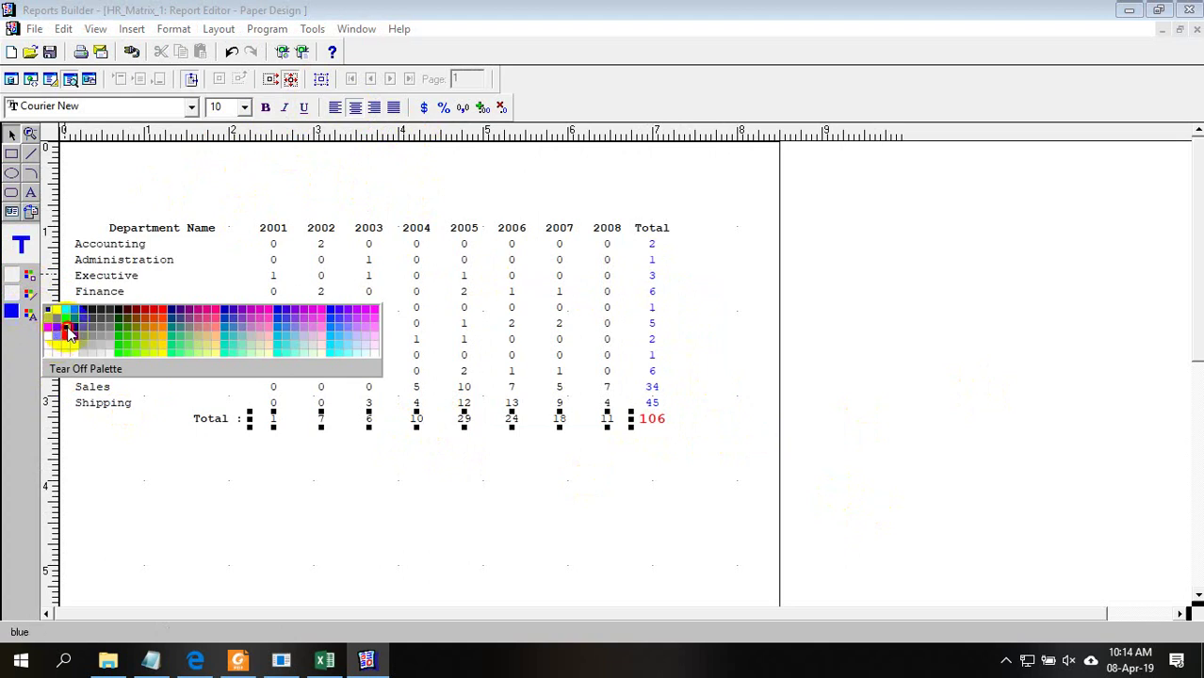
pyautogui.click(68, 334)
pyautogui.click(489, 556)
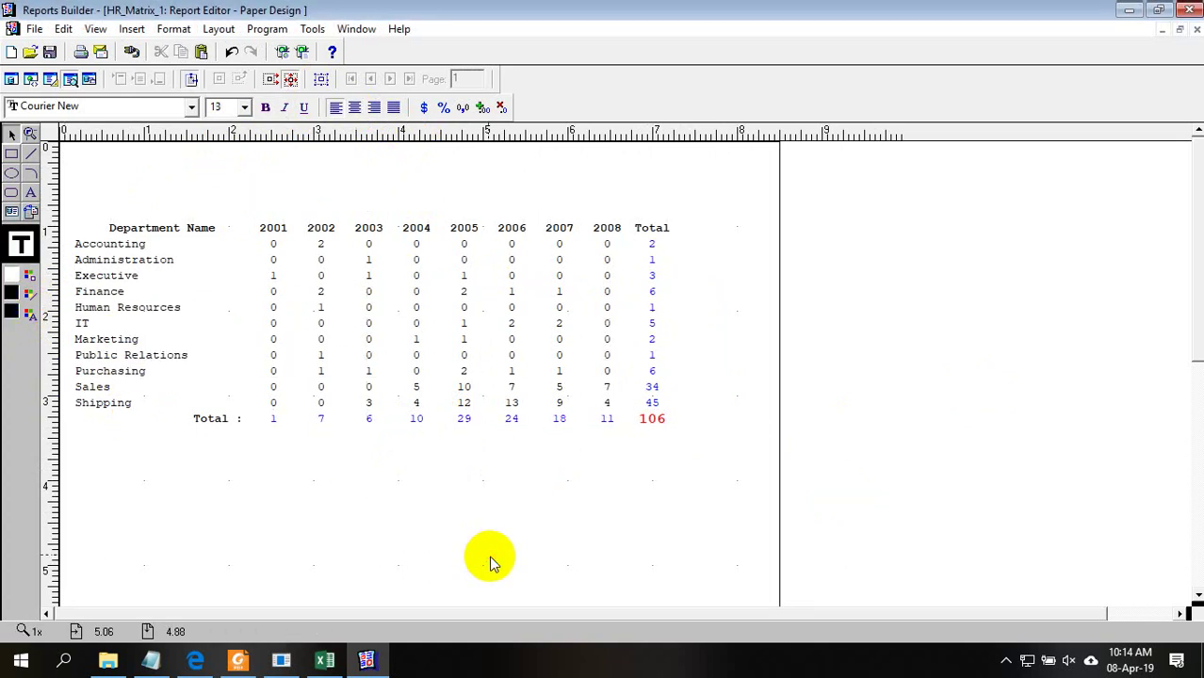
pyautogui.click(324, 660)
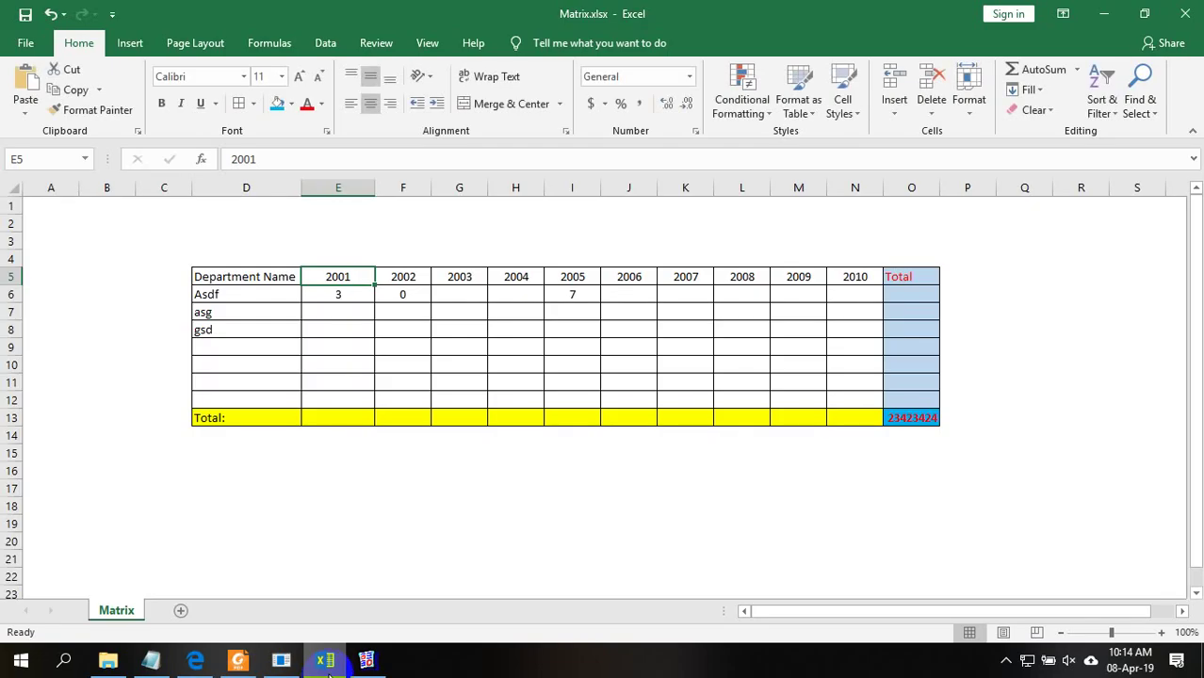
pyautogui.click(425, 588)
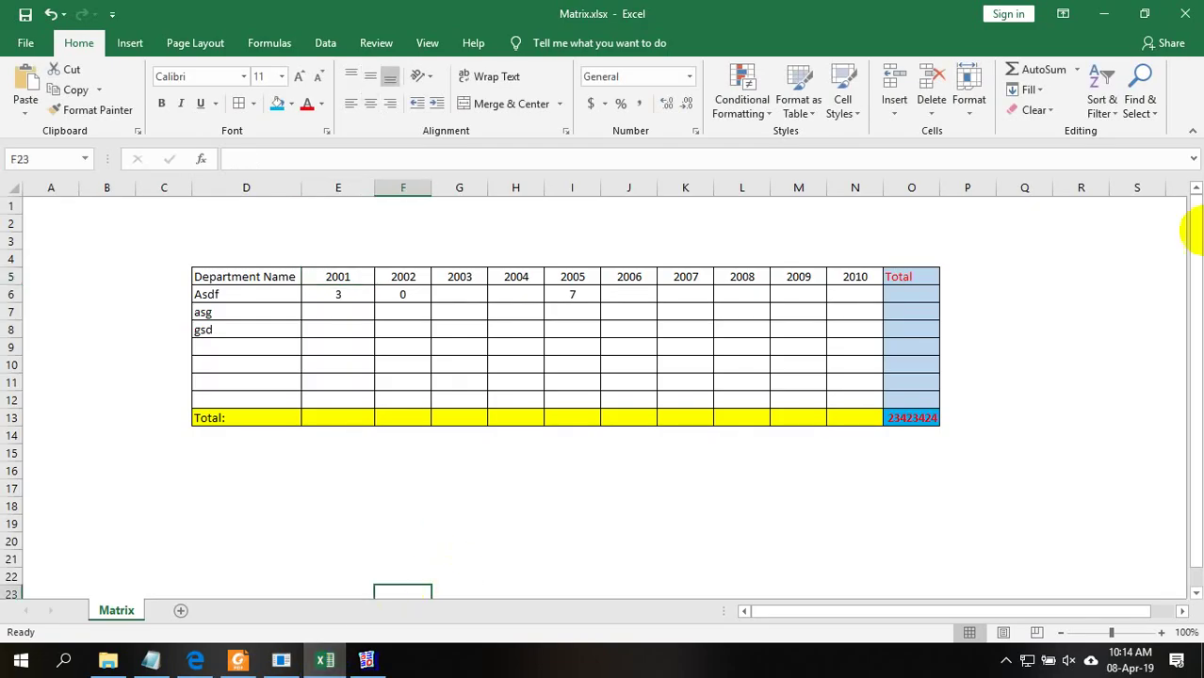
pyautogui.click(1110, 12)
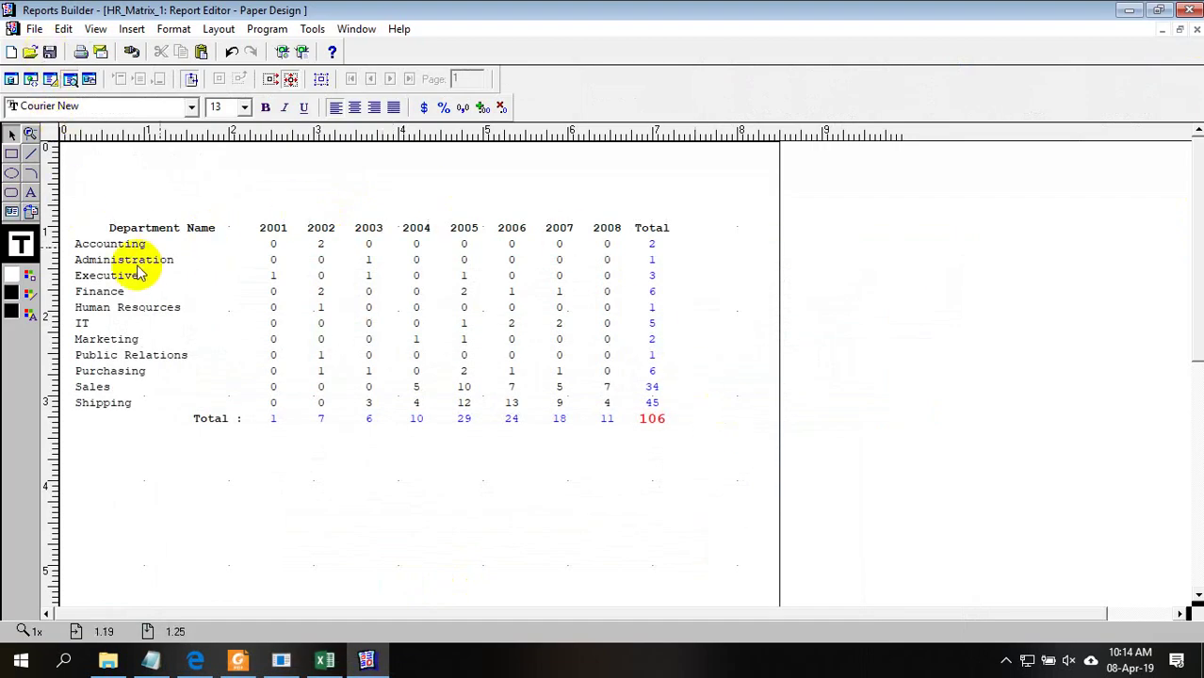
pyautogui.click(324, 660)
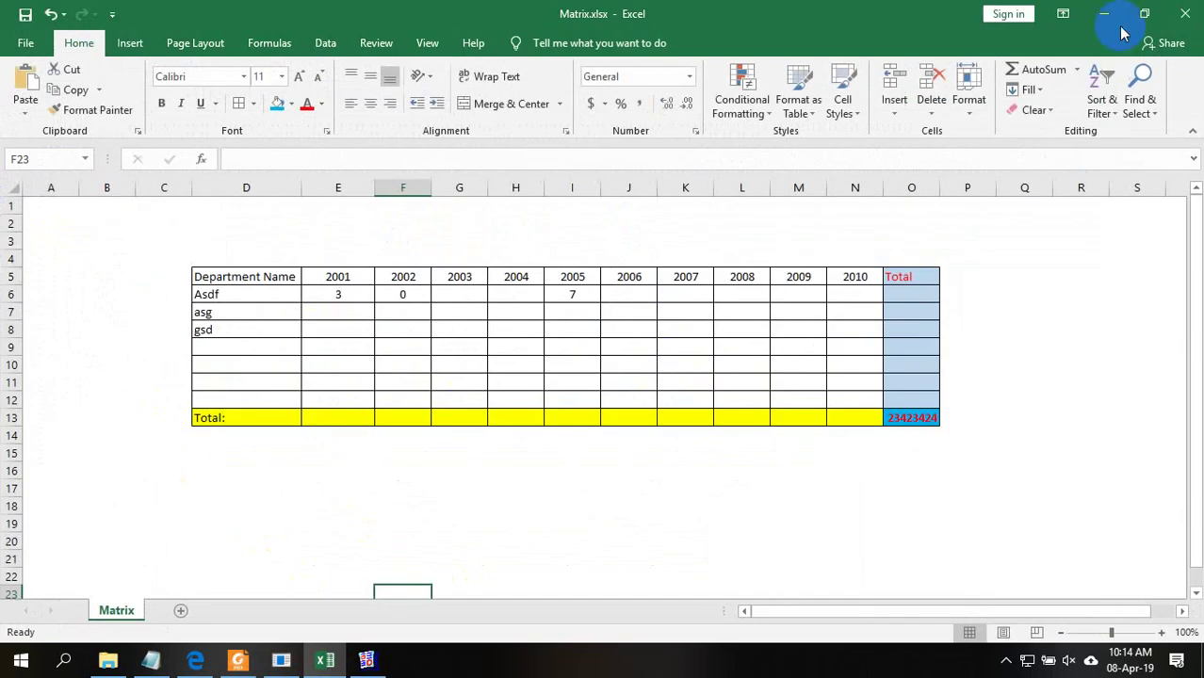
pyautogui.click(1102, 13)
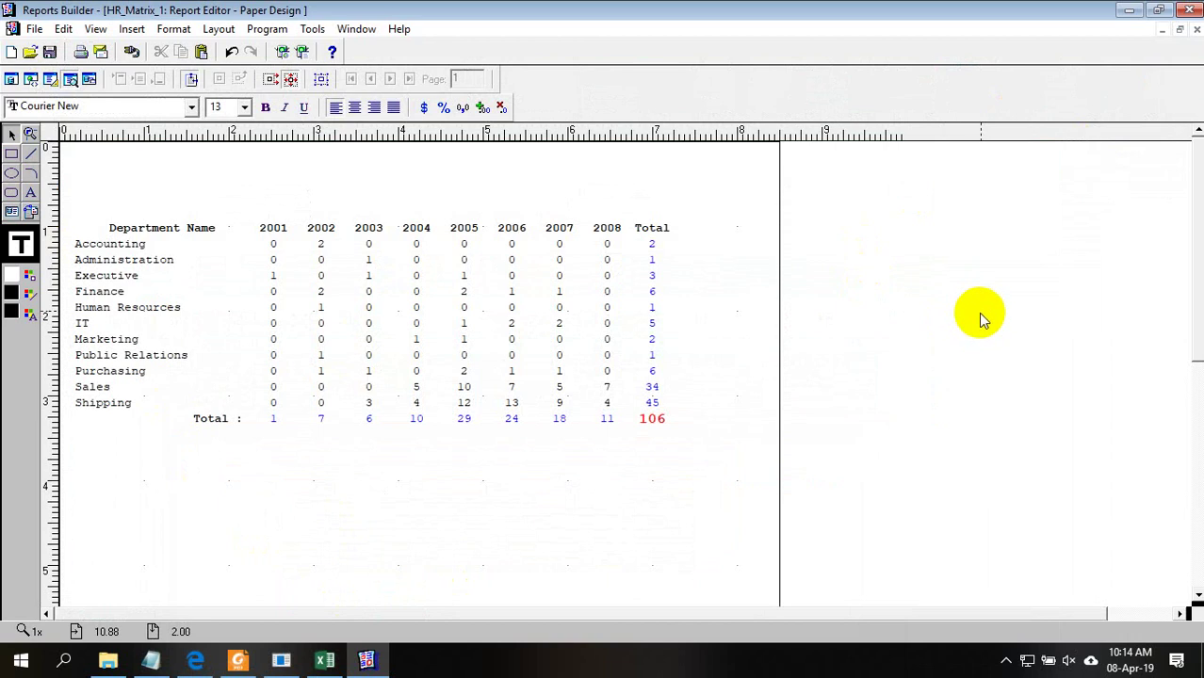
pyautogui.click(324, 659)
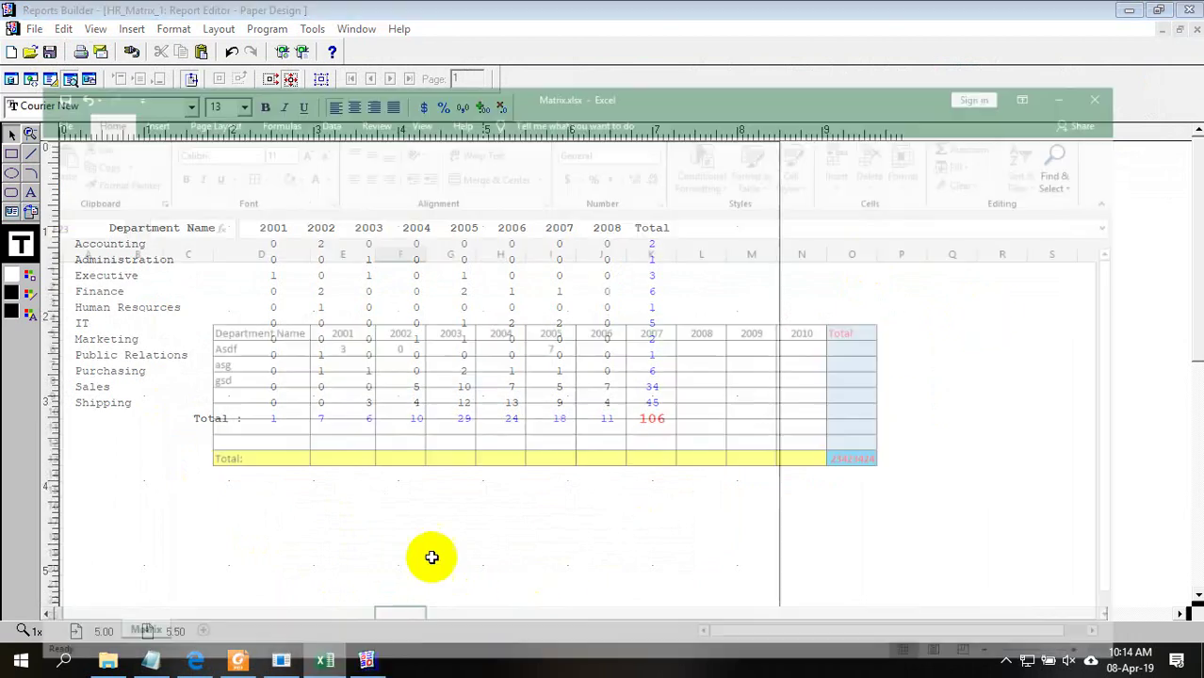
pyautogui.click(417, 302)
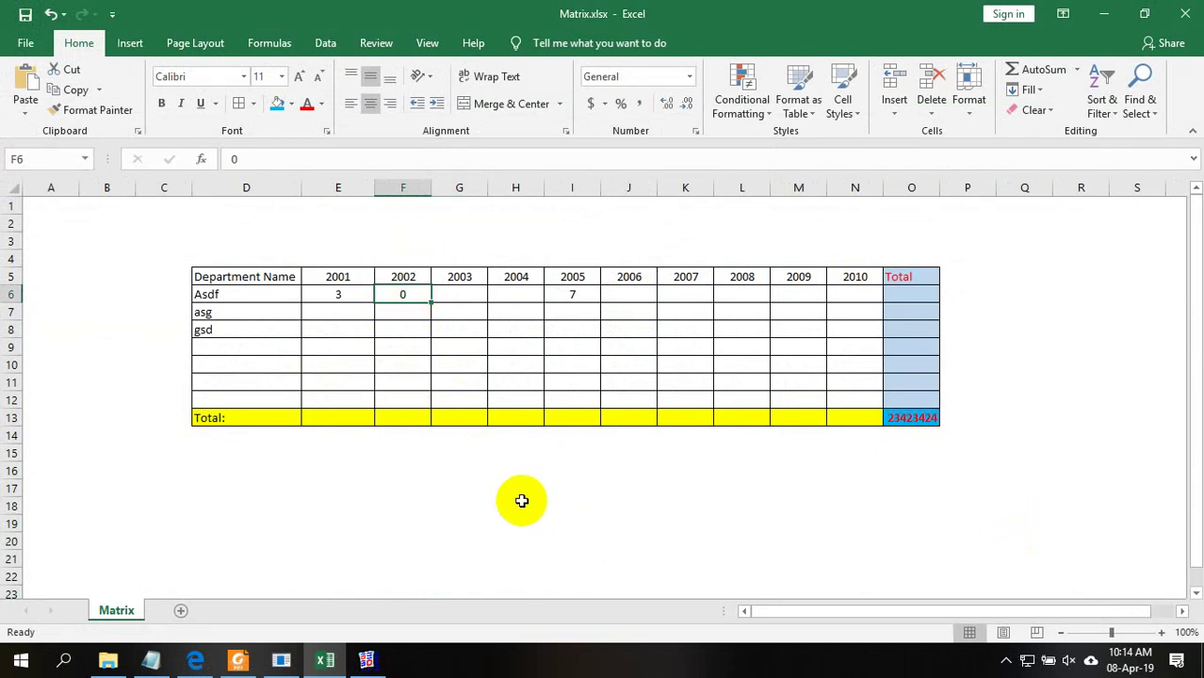
# Give cells H18:K18 a thick outside border
pyautogui.moveTo(505, 507); pyautogui.dragTo(691, 508)
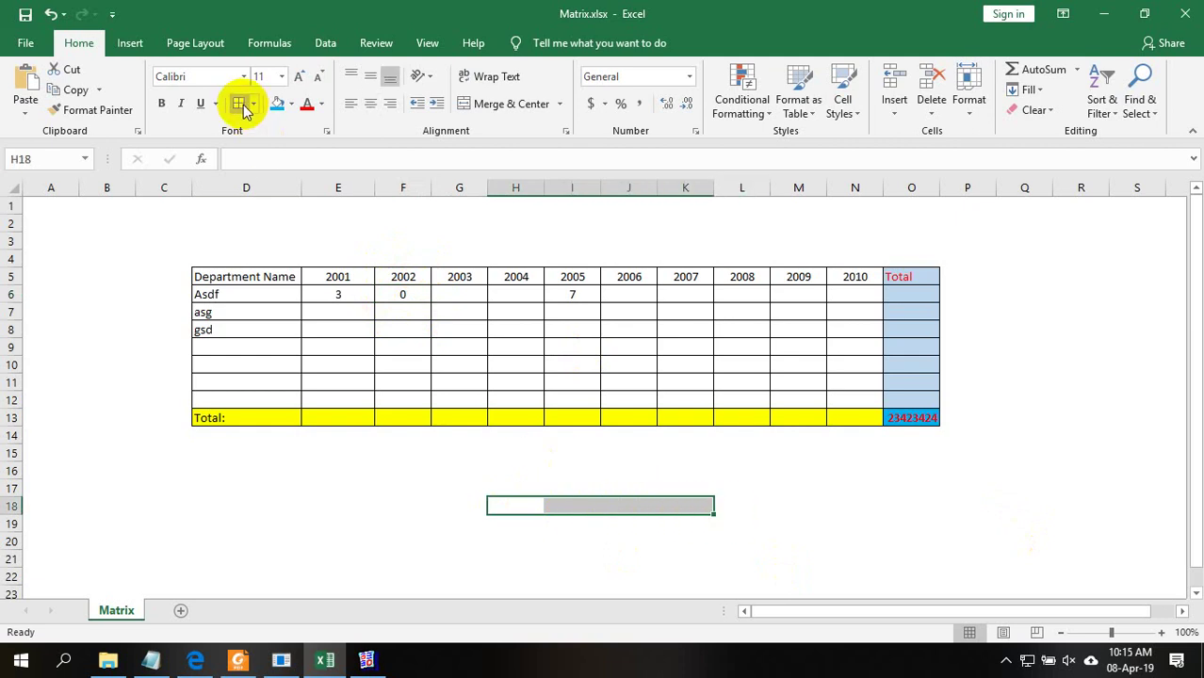
pyautogui.click(252, 104)
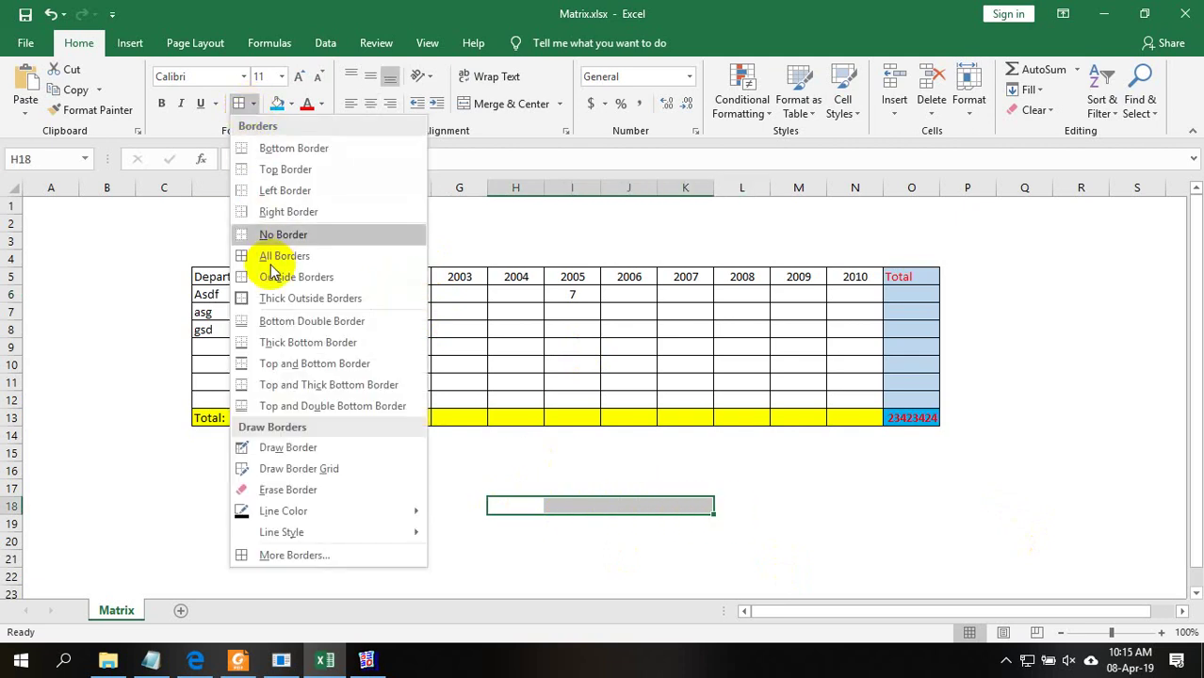
pyautogui.click(278, 298)
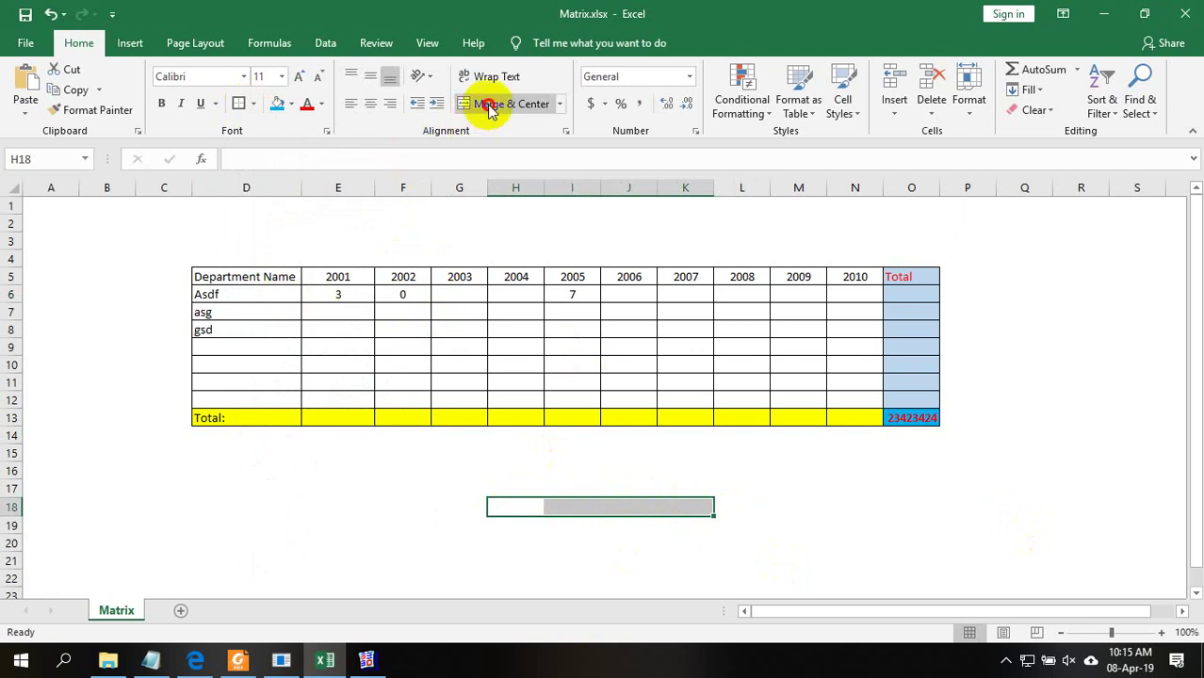
pyautogui.click(776, 506)
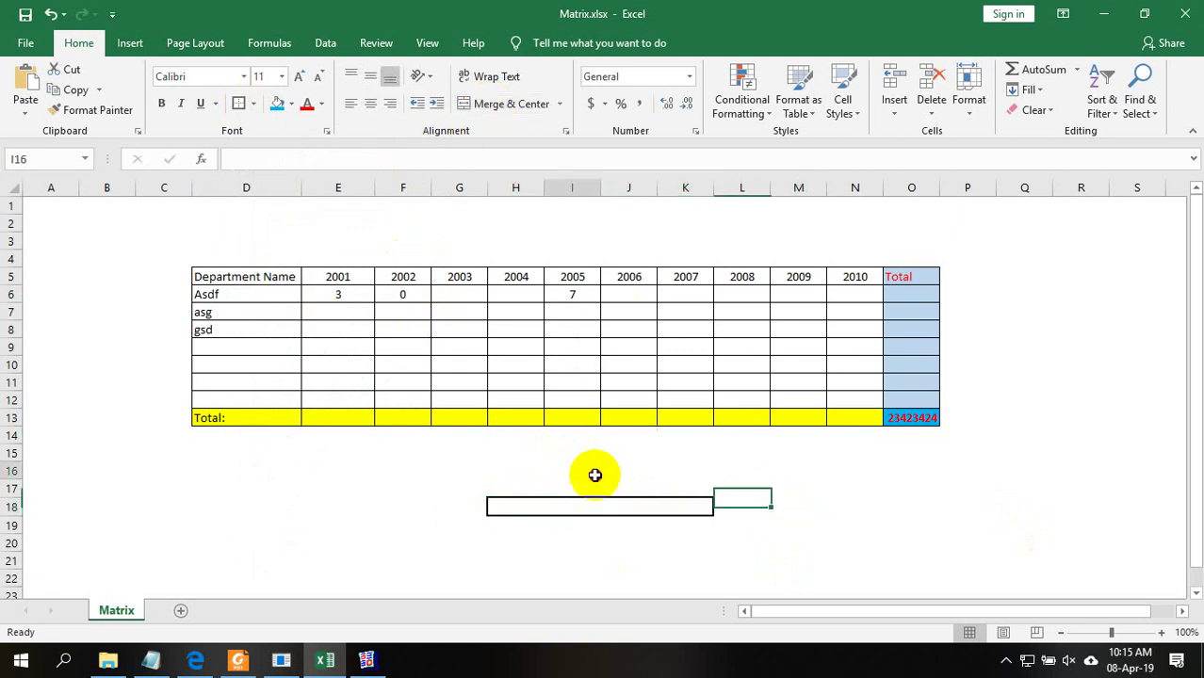
# Unmerge the H18:K18 bar
pyautogui.moveTo(593, 473); pyautogui.dragTo(611, 577)
pyautogui.click(611, 569)
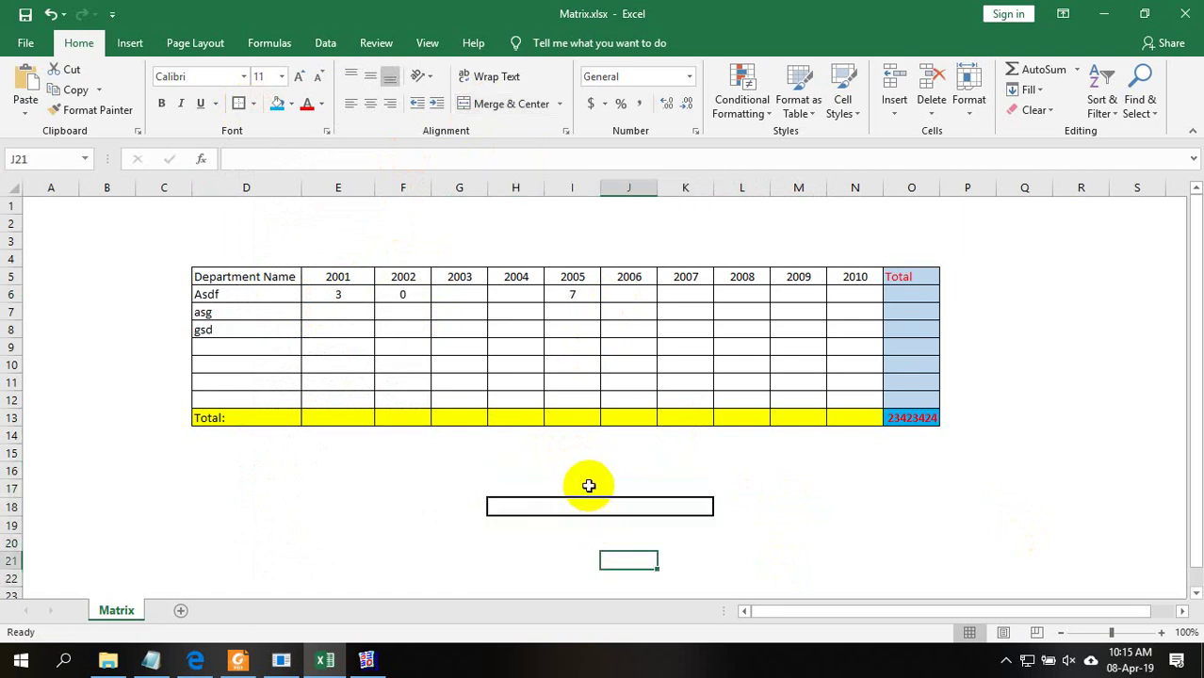
pyautogui.click(588, 486)
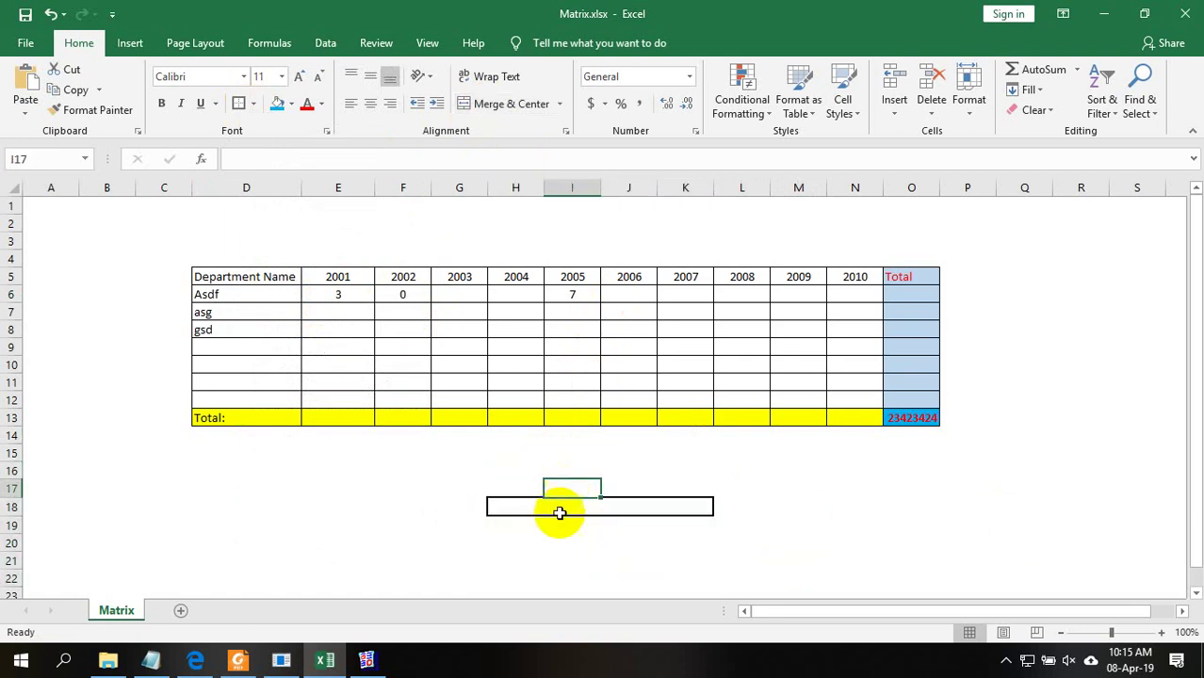
pyautogui.moveTo(565, 491); pyautogui.dragTo(573, 552)
pyautogui.click(610, 560)
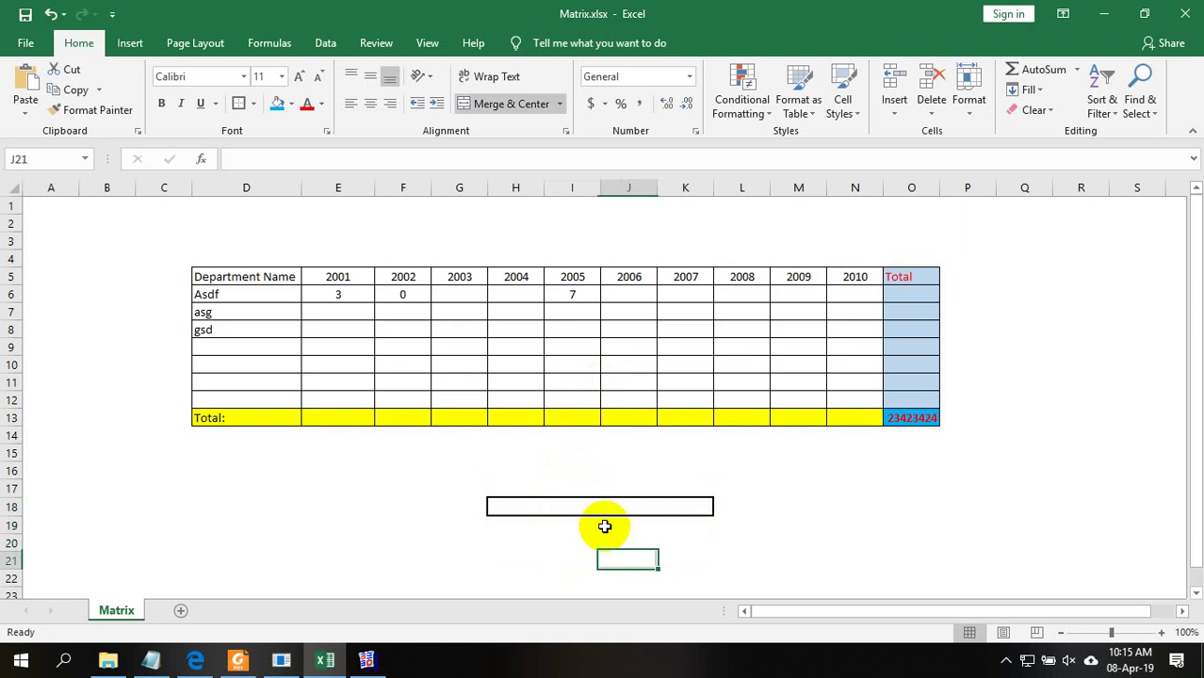
pyautogui.moveTo(799, 488); pyautogui.dragTo(799, 507)
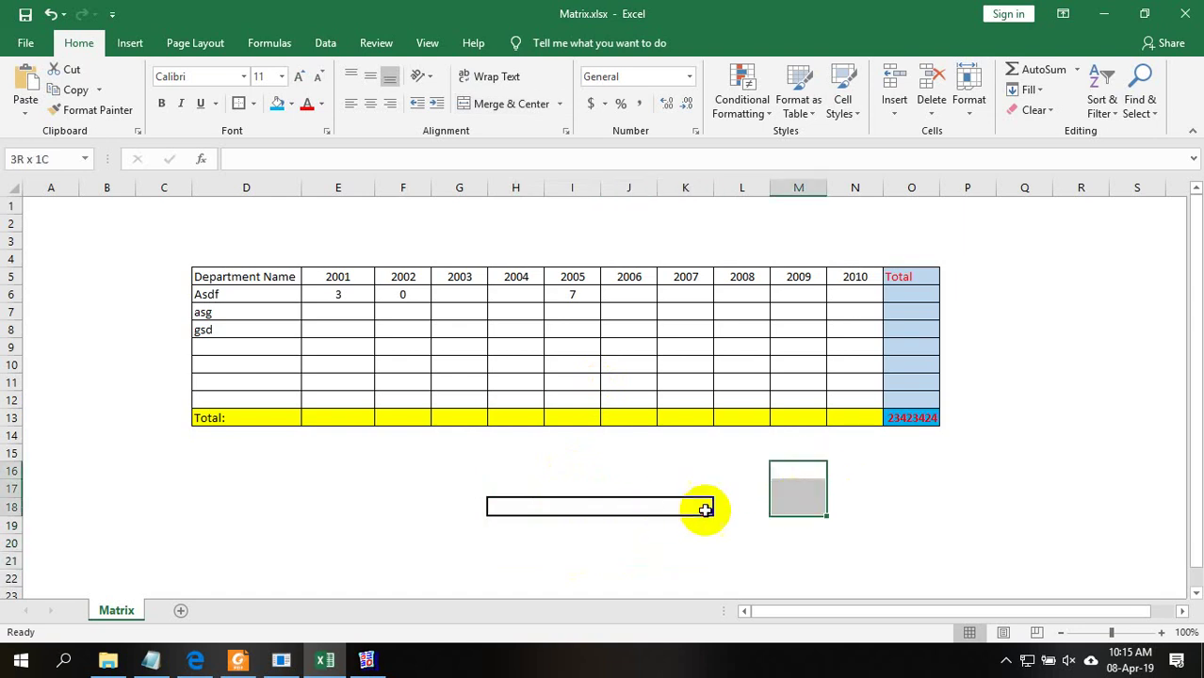
pyautogui.click(602, 505)
pyautogui.click(480, 103)
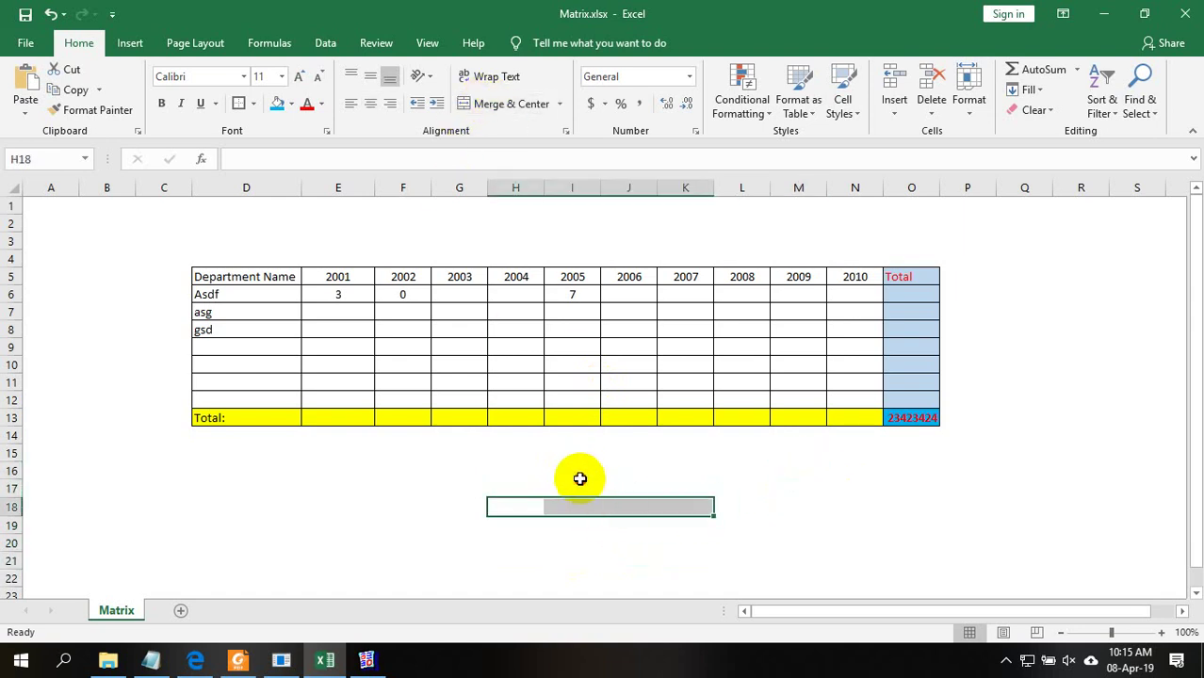
# Outline I16:J20 with an outside border to form the cross, and save the workbook
pyautogui.moveTo(577, 476); pyautogui.dragTo(608, 549)
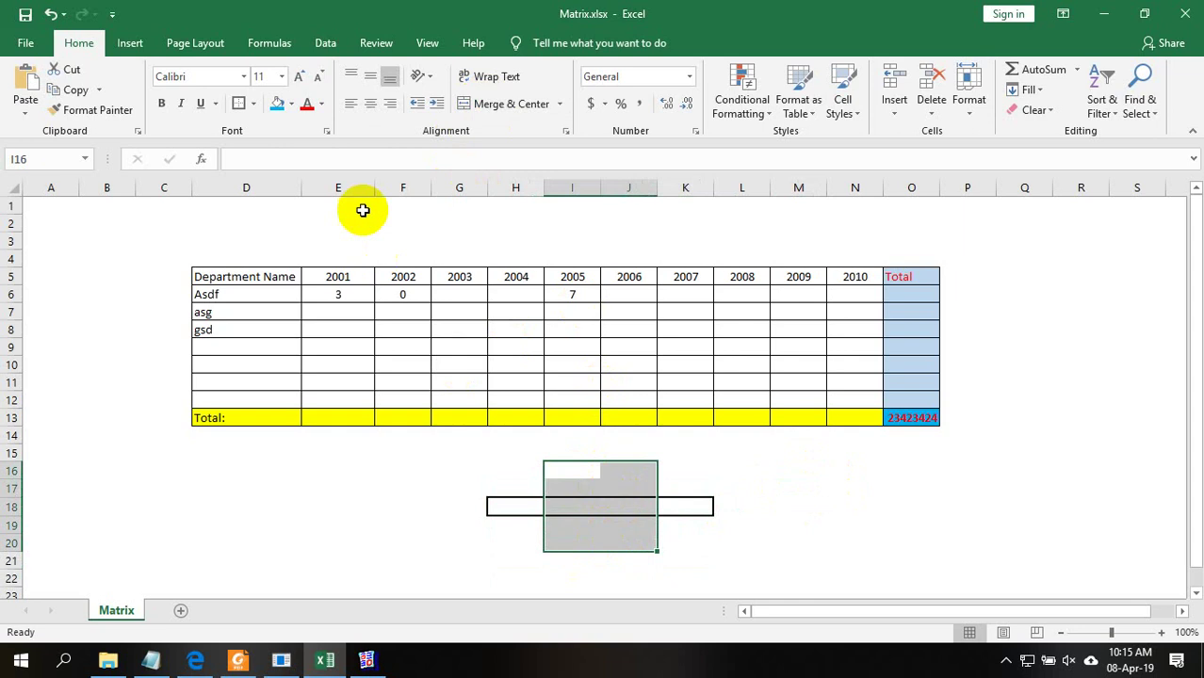
pyautogui.click(241, 103)
pyautogui.click(749, 487)
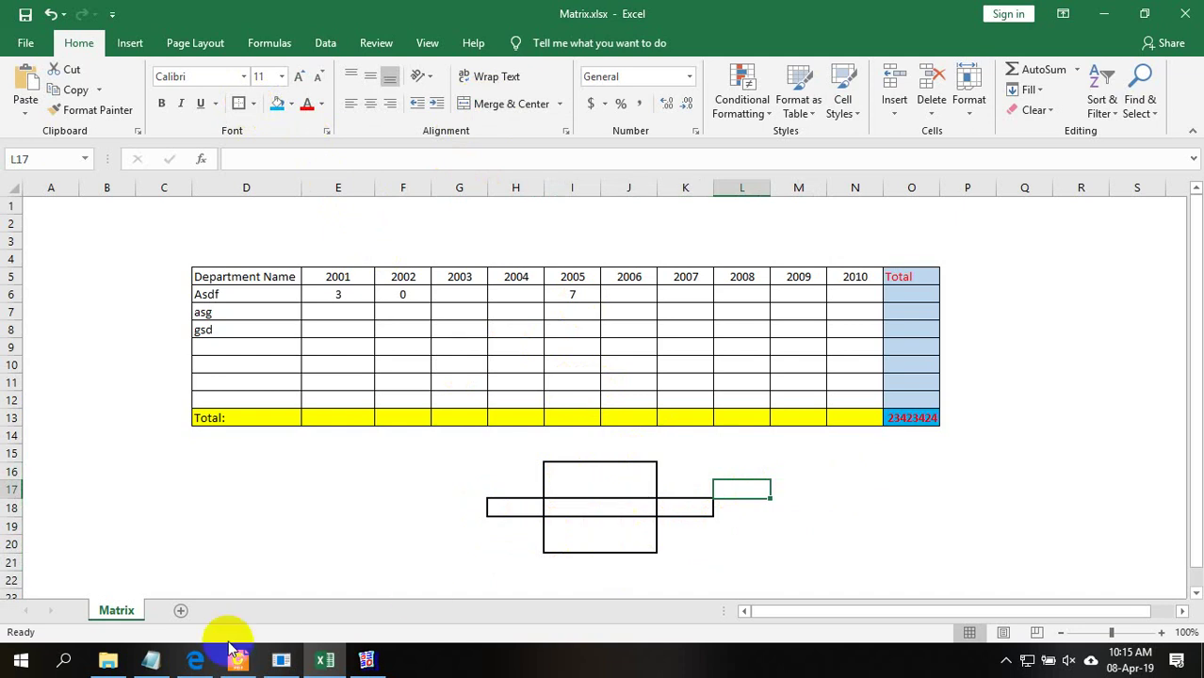
pyautogui.click(25, 14)
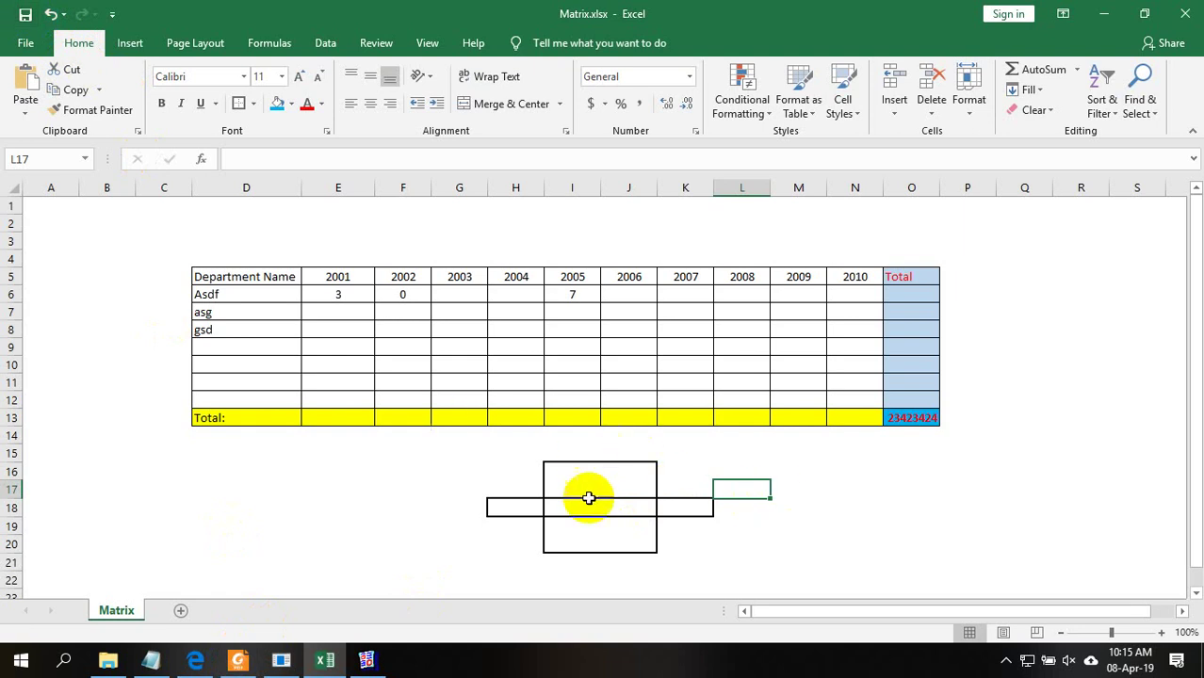
pyautogui.click(840, 561)
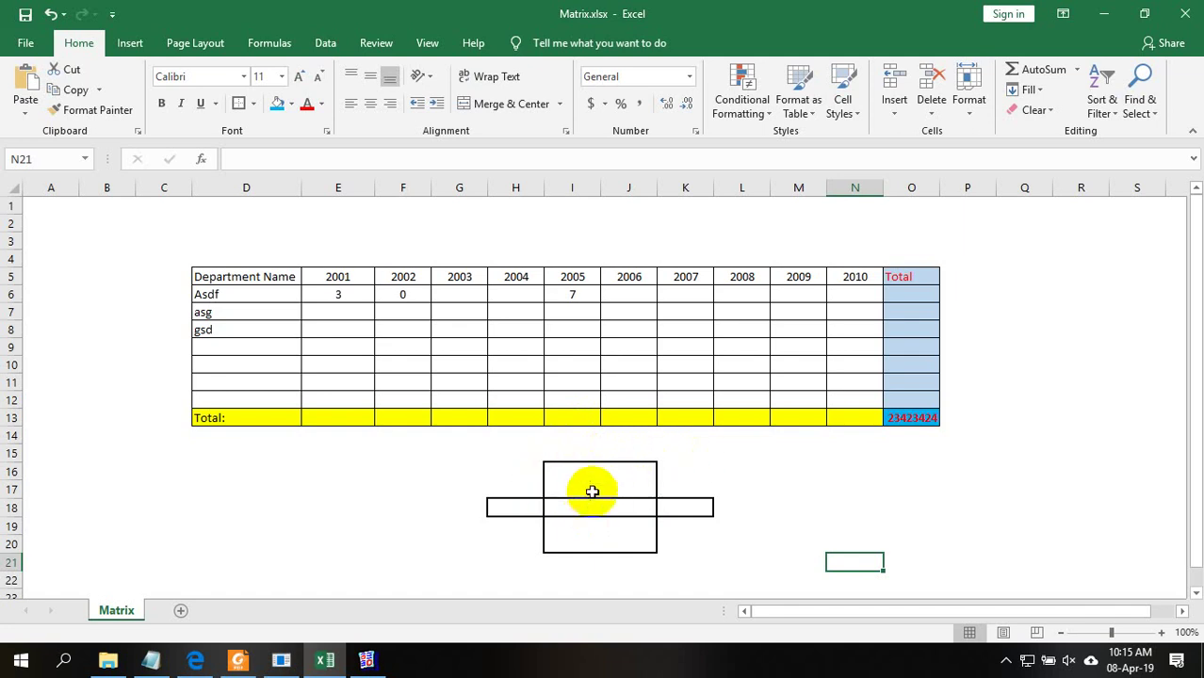
pyautogui.click(366, 659)
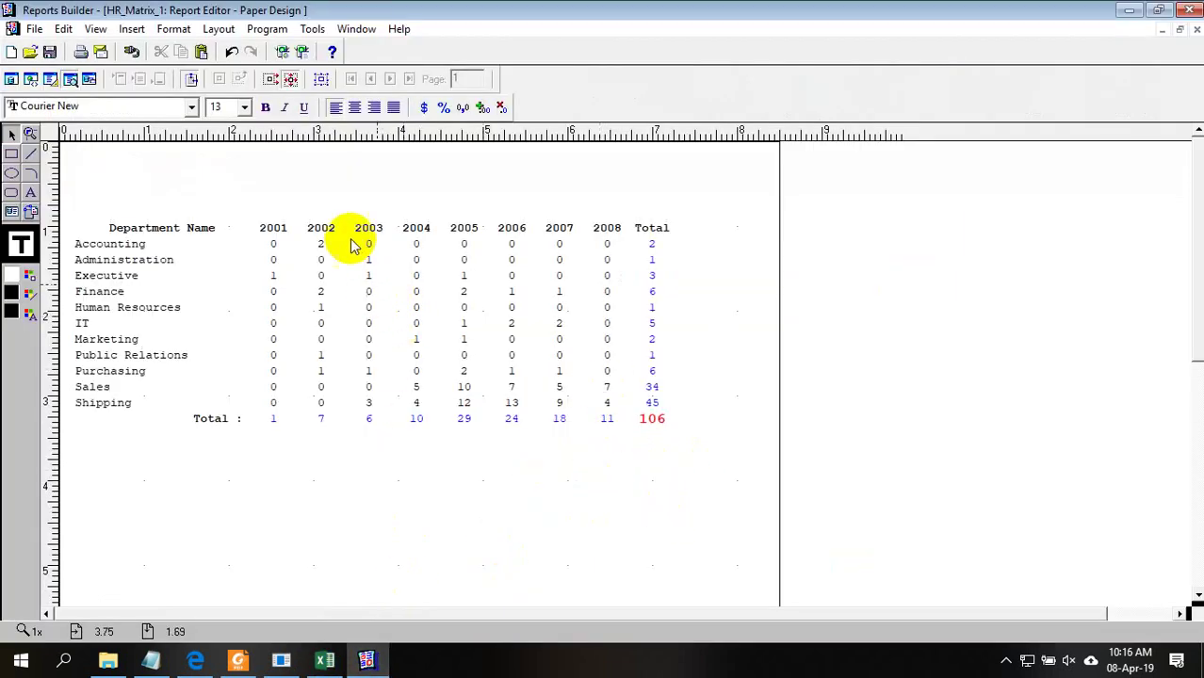
# Check the Department Name fields and matrix frame, then return to HR_Matrix_1's Paper Layout
pyautogui.click(102, 267)
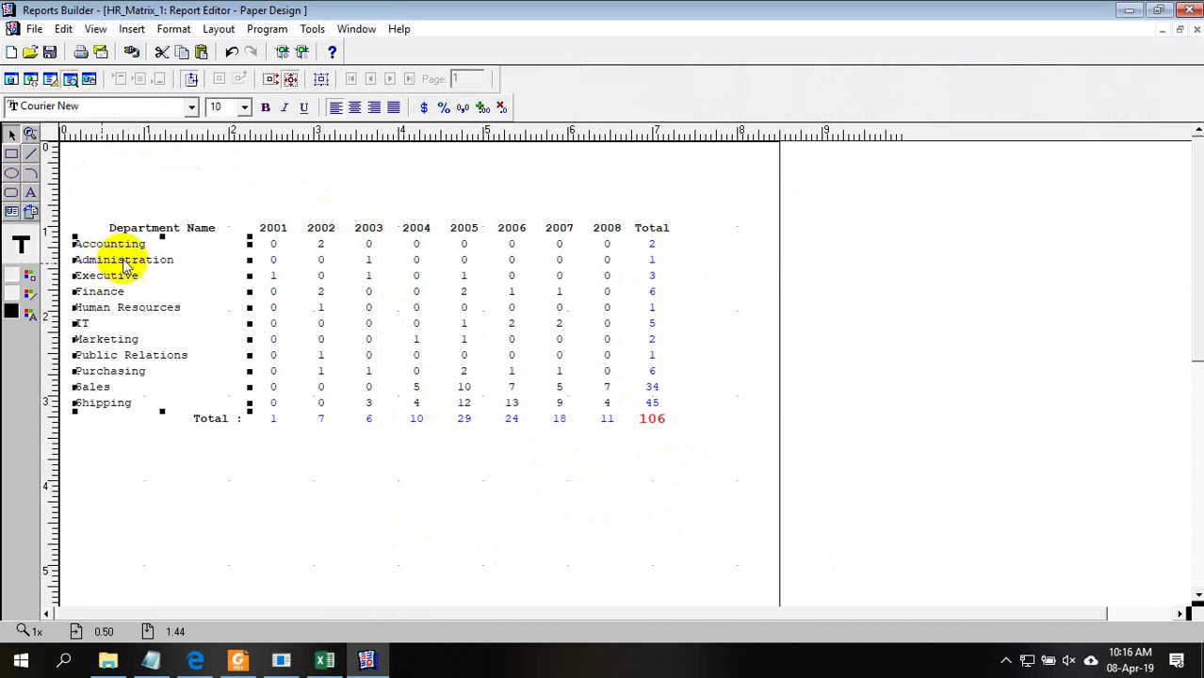
pyautogui.click(322, 80)
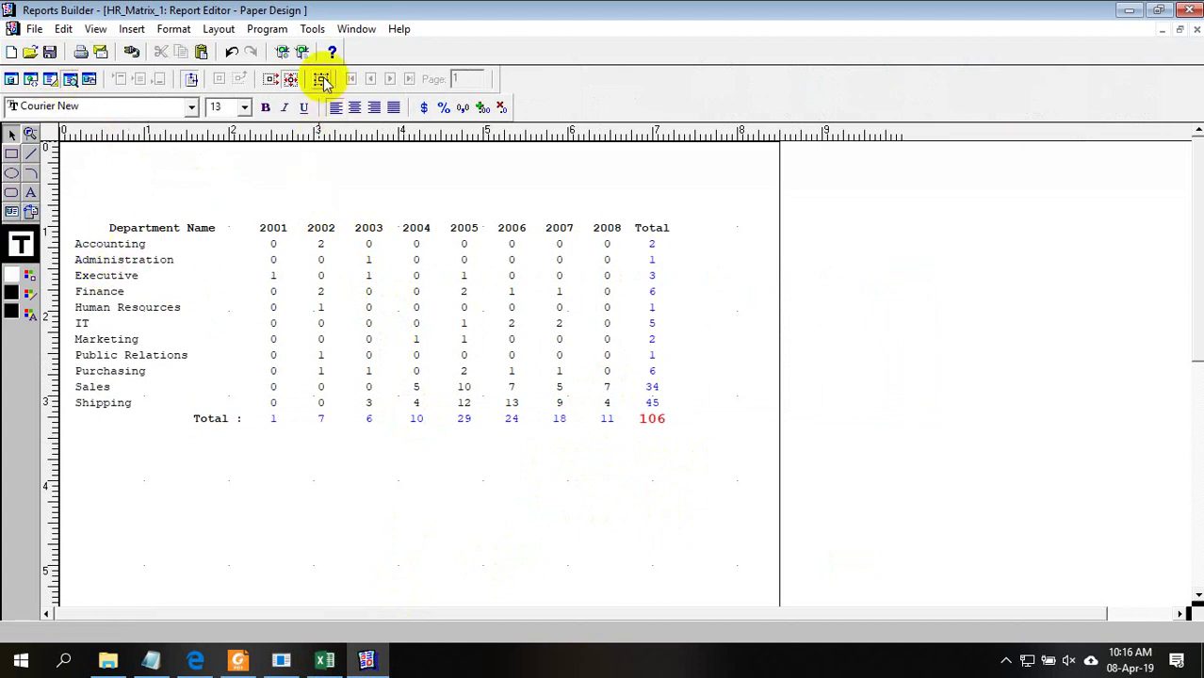
pyautogui.click(322, 80)
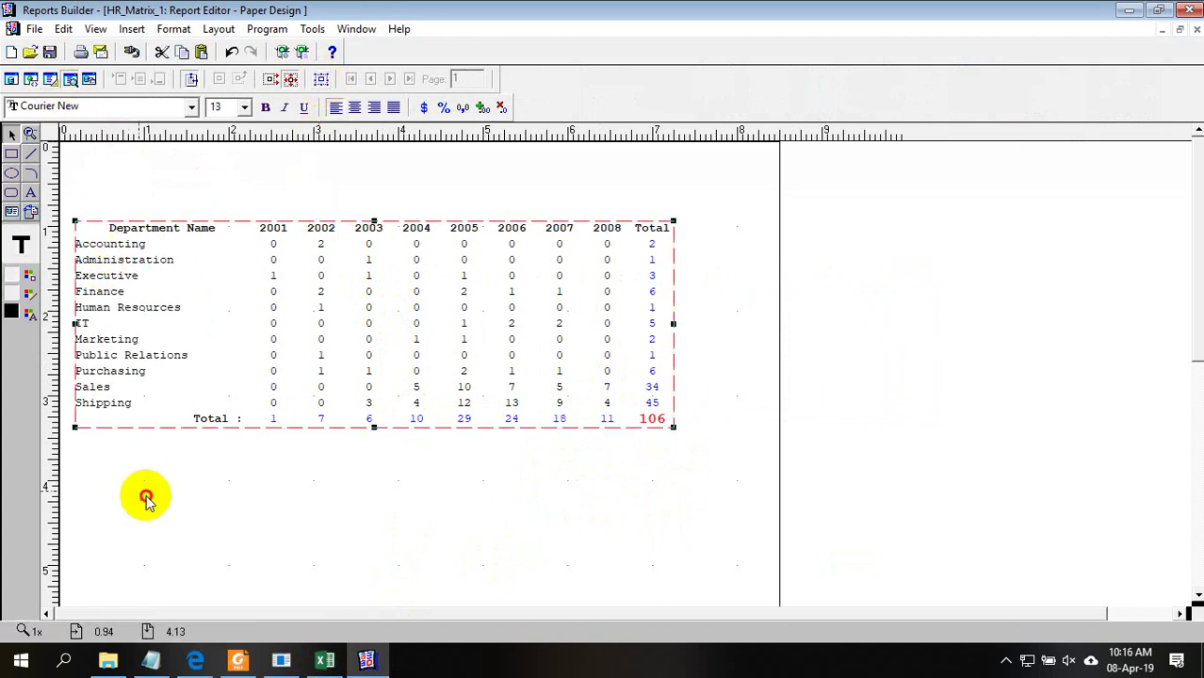
pyautogui.click(118, 308)
pyautogui.click(322, 81)
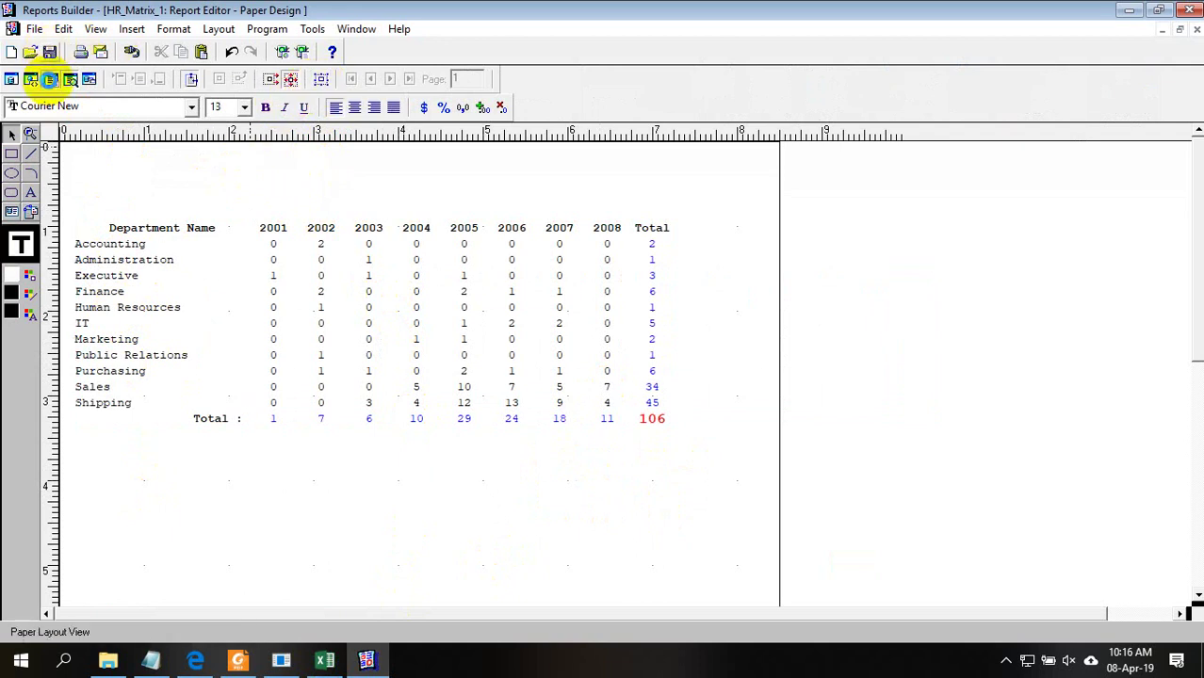
pyautogui.click(48, 78)
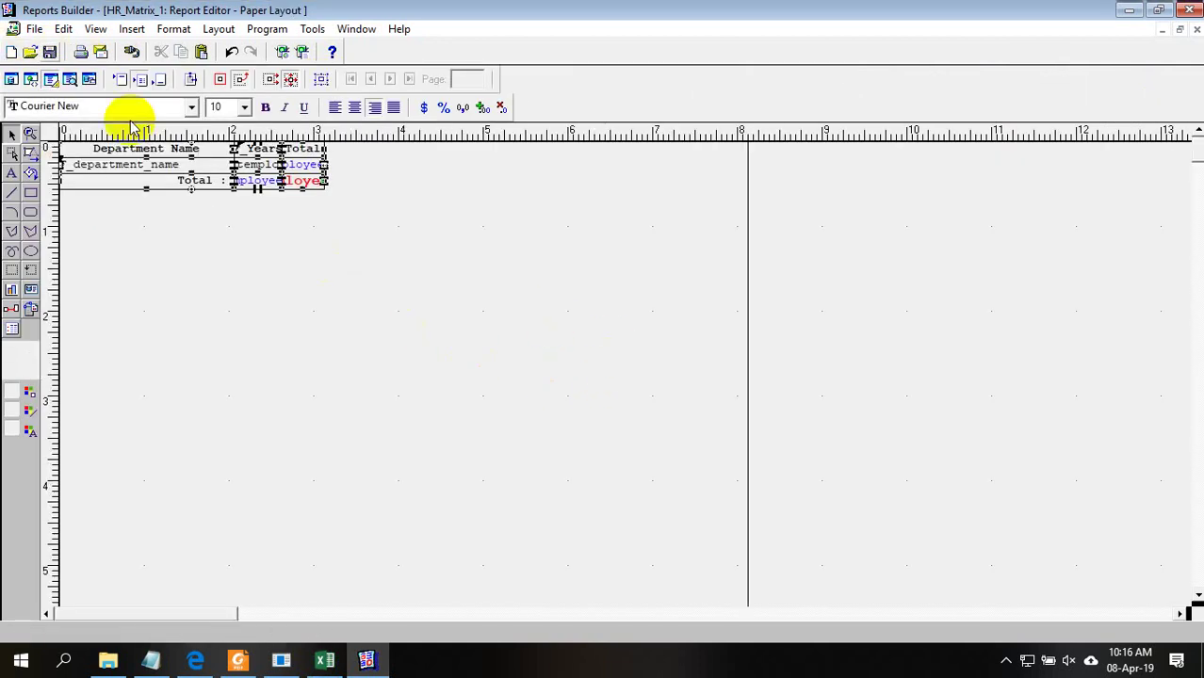
# Give the department row frame and grand total a black line colour, then drag the matrix to the top-left
pyautogui.moveTo(165, 175); pyautogui.dragTo(308, 291)
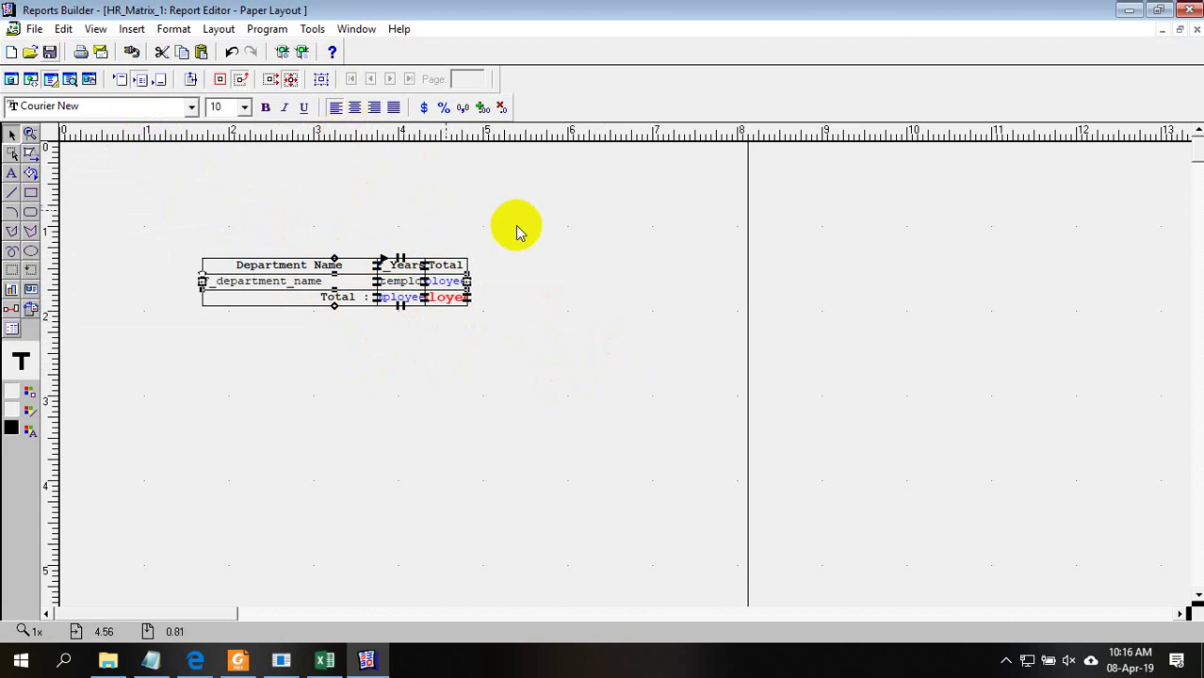
pyautogui.click(616, 260)
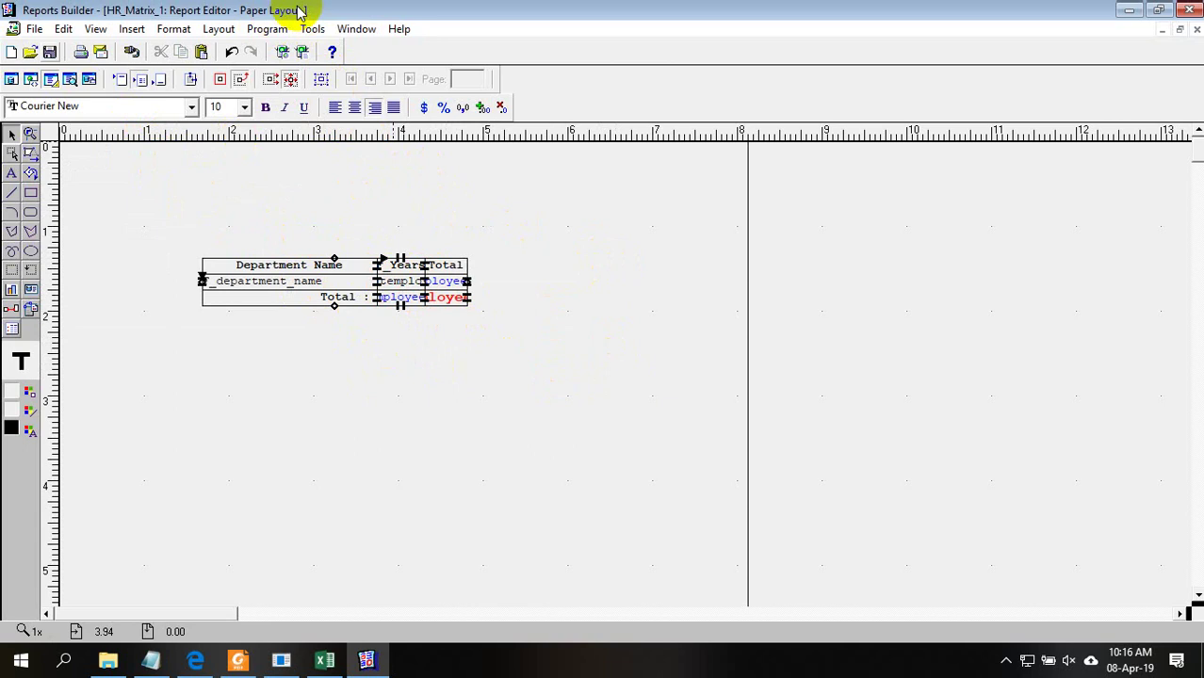
pyautogui.click(278, 292)
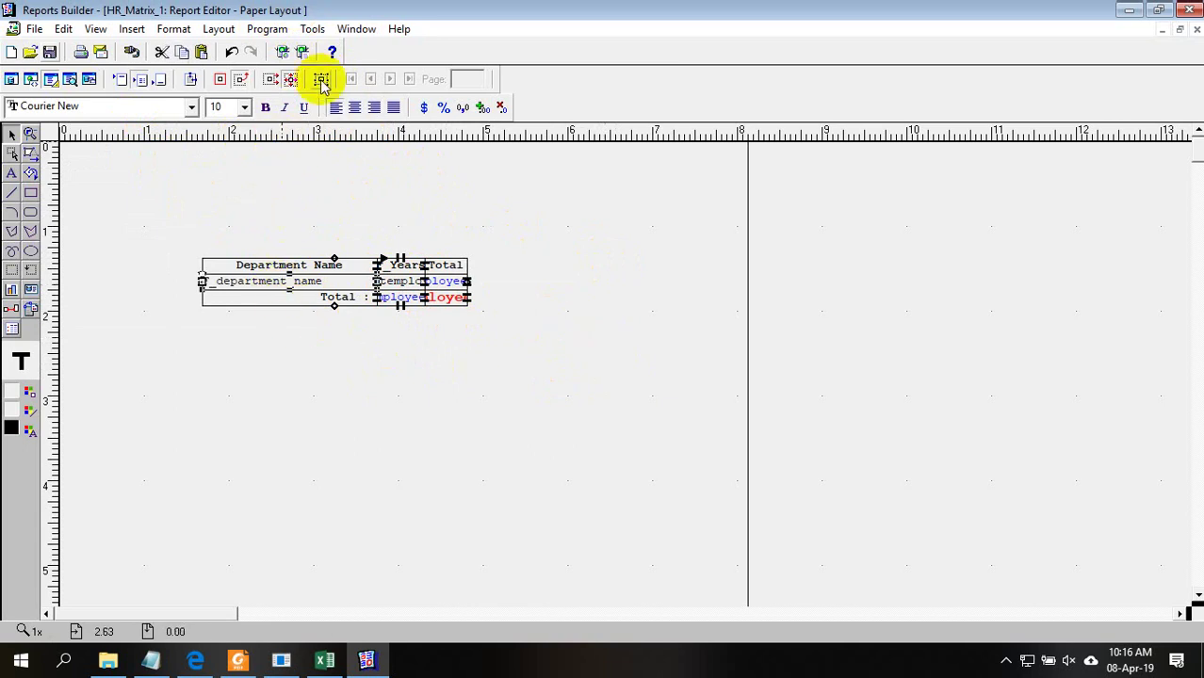
pyautogui.click(321, 80)
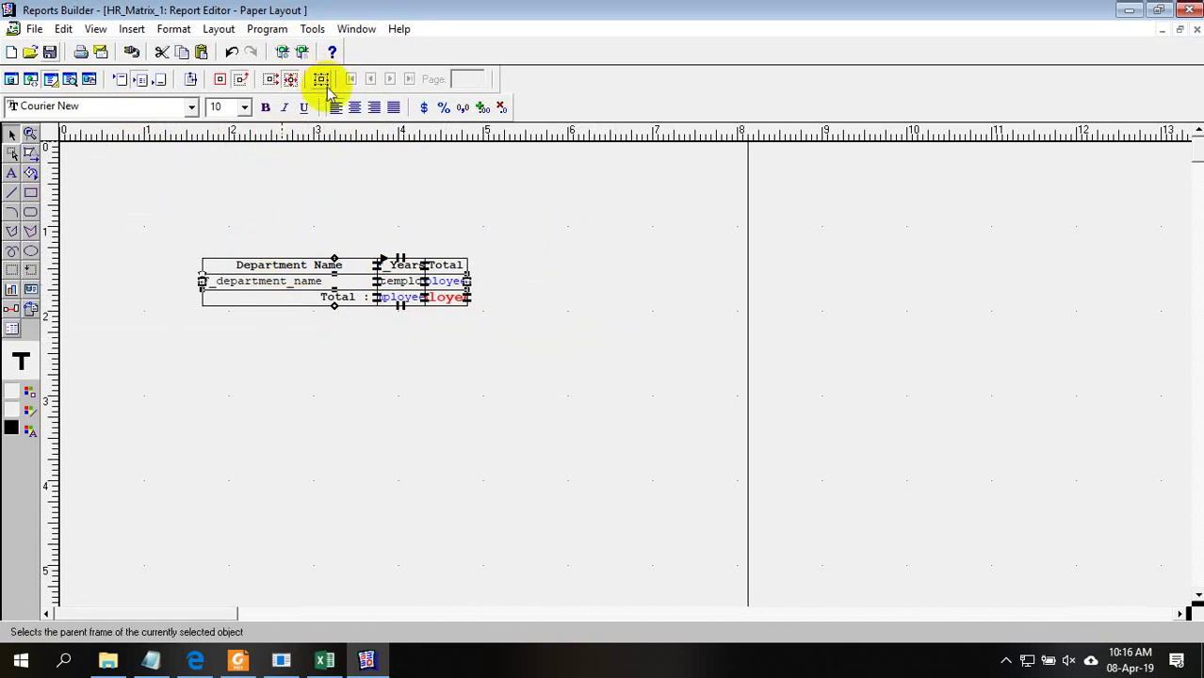
pyautogui.click(453, 300)
pyautogui.click(32, 410)
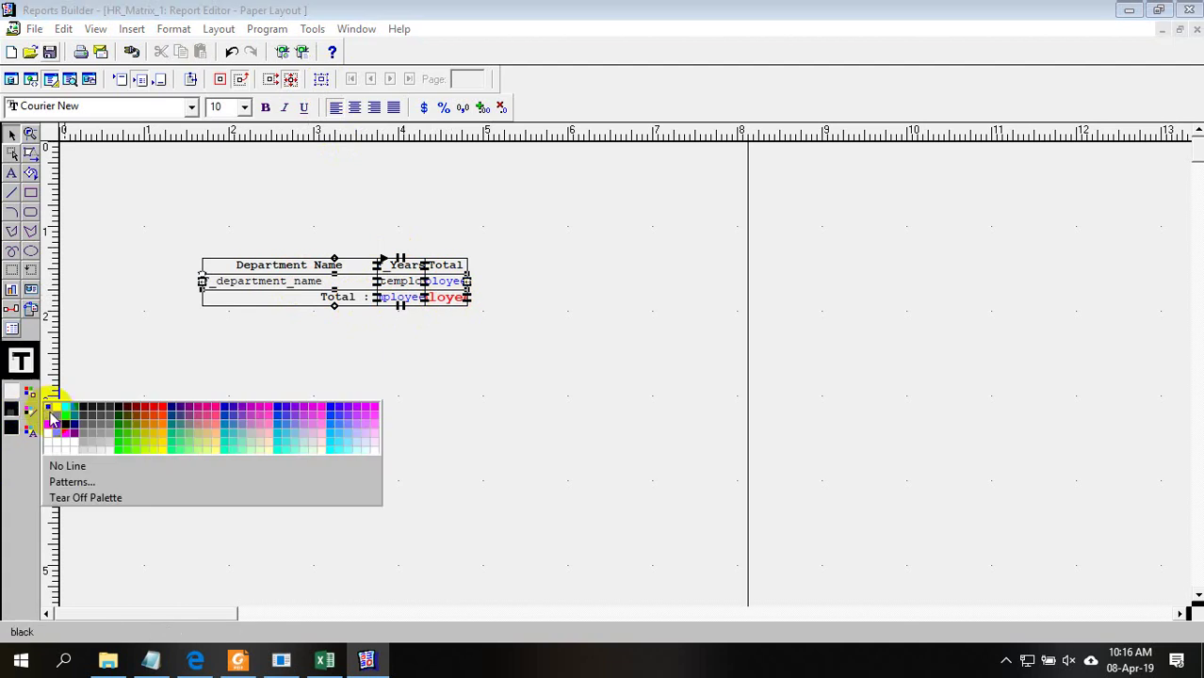
pyautogui.click(51, 409)
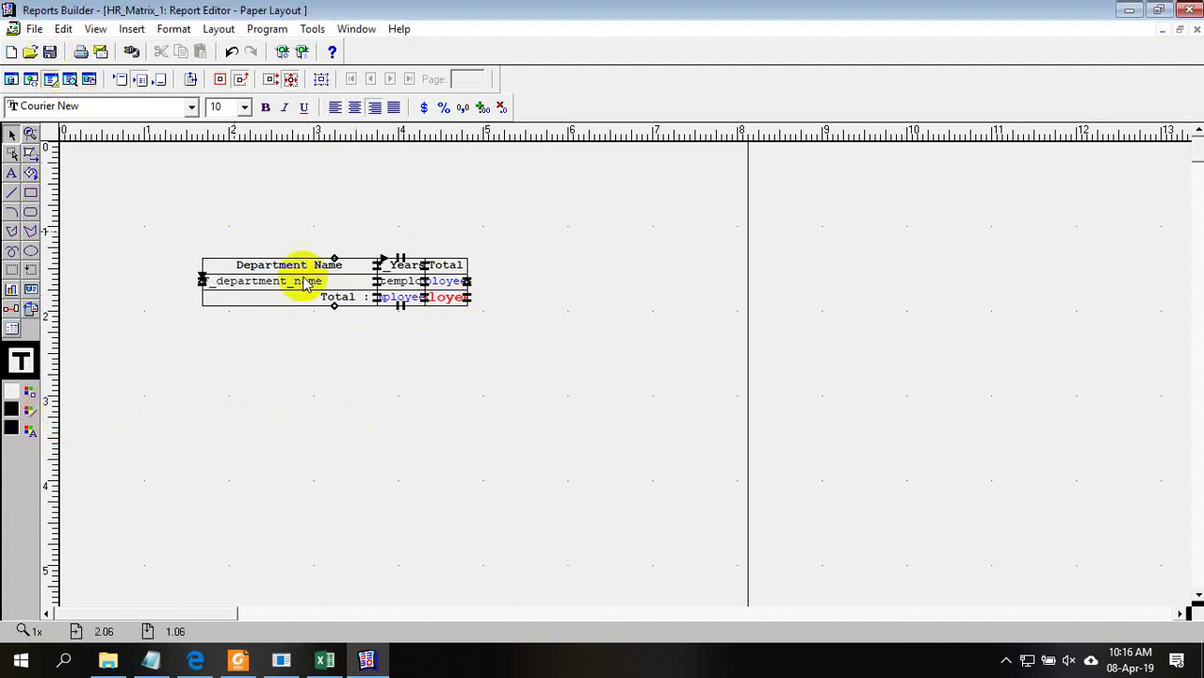
pyautogui.moveTo(584, 375); pyautogui.dragTo(102, 191)
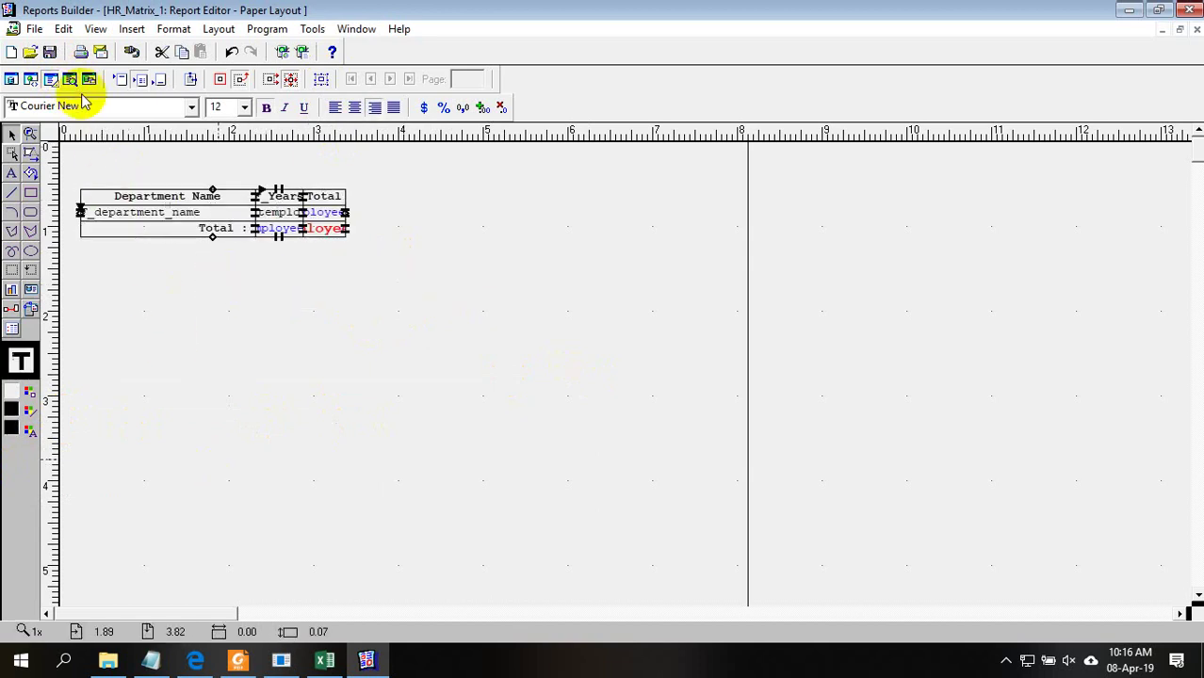
pyautogui.click(70, 79)
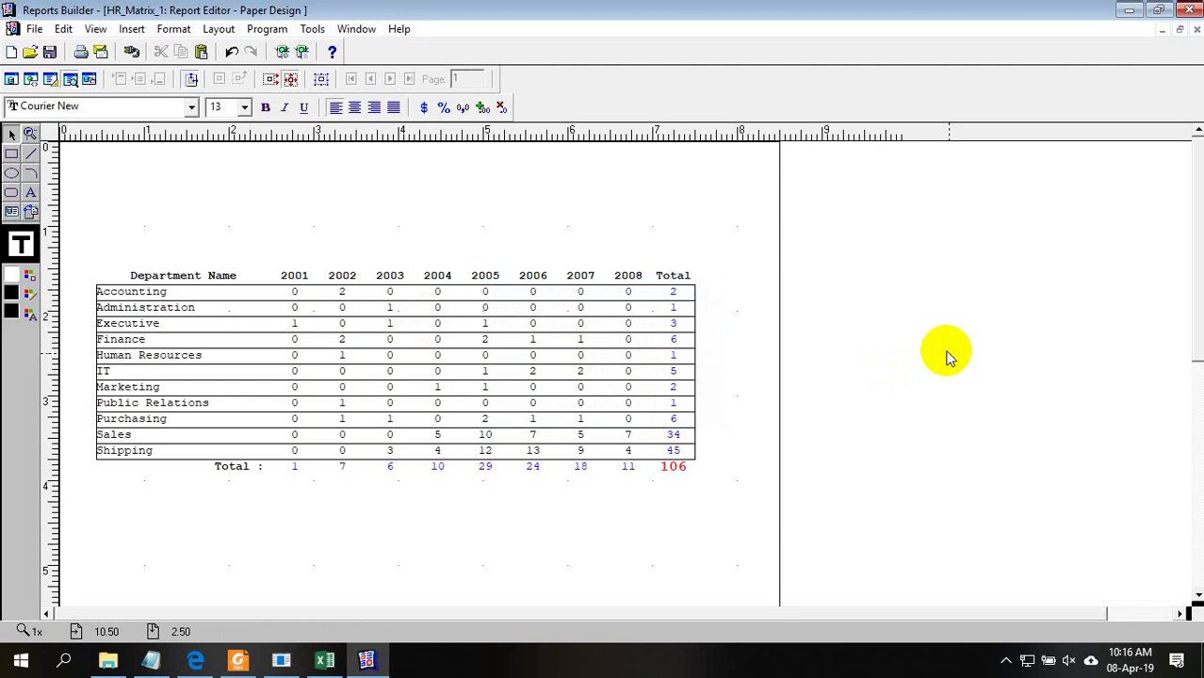
pyautogui.click(51, 78)
pyautogui.click(365, 659)
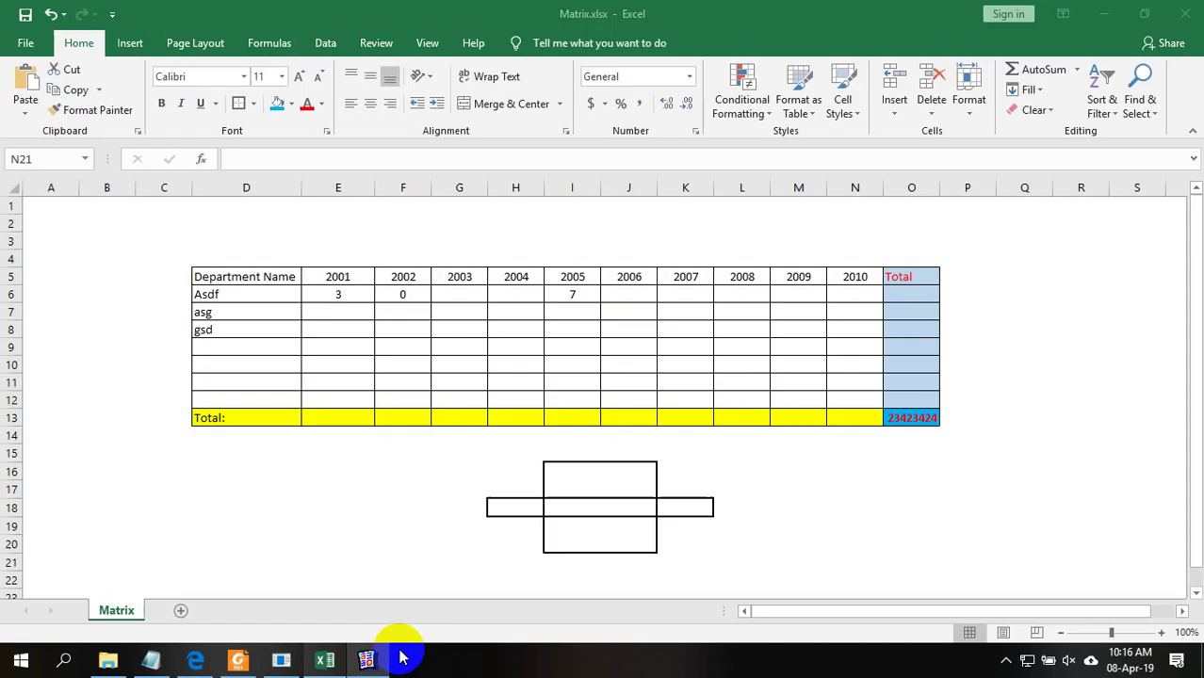
# Give the employee count field under Years a black border
pyautogui.click(1104, 13)
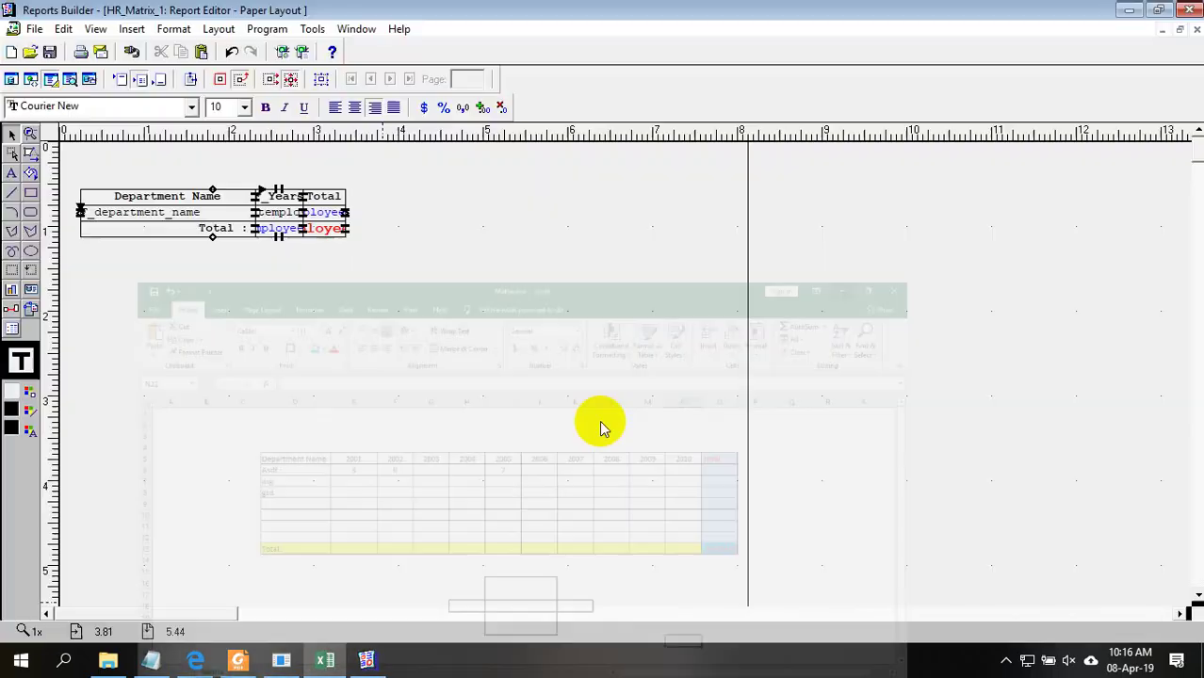
pyautogui.click(279, 188)
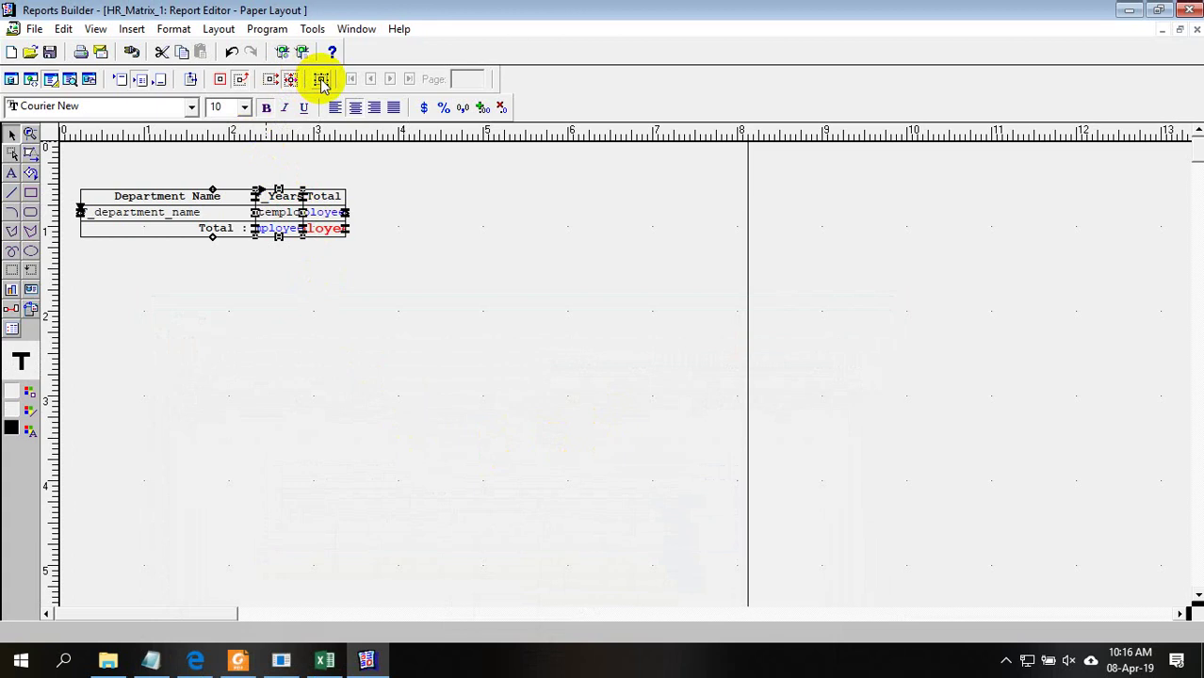
pyautogui.click(321, 79)
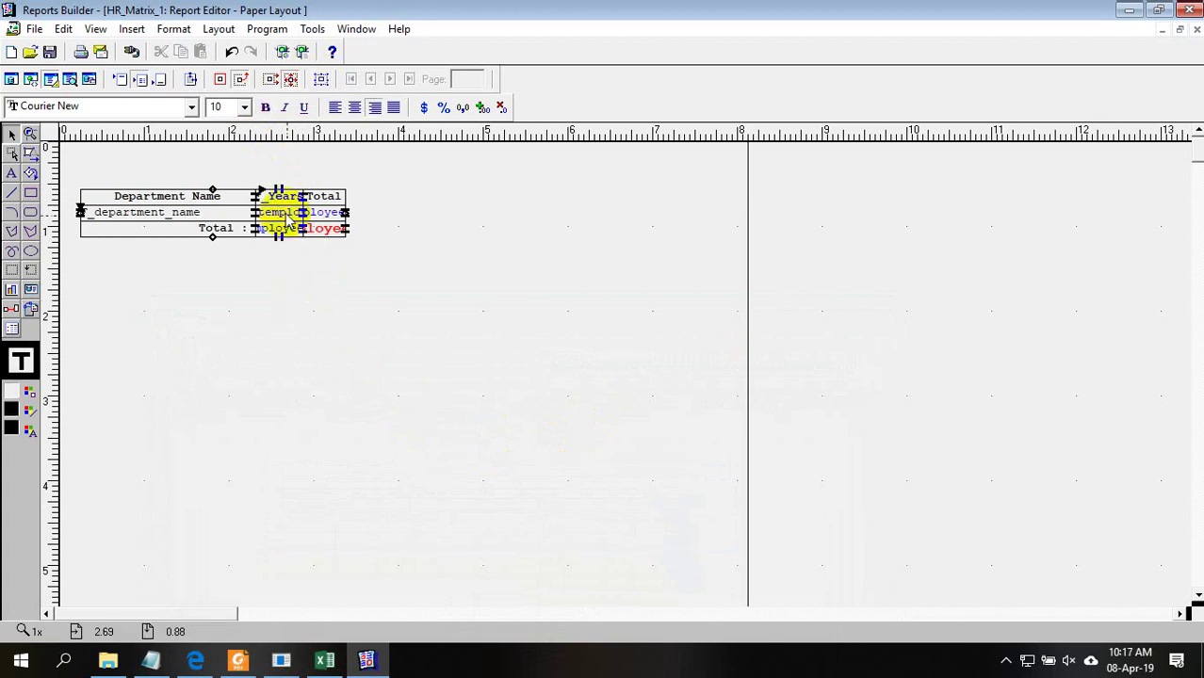
pyautogui.click(290, 218)
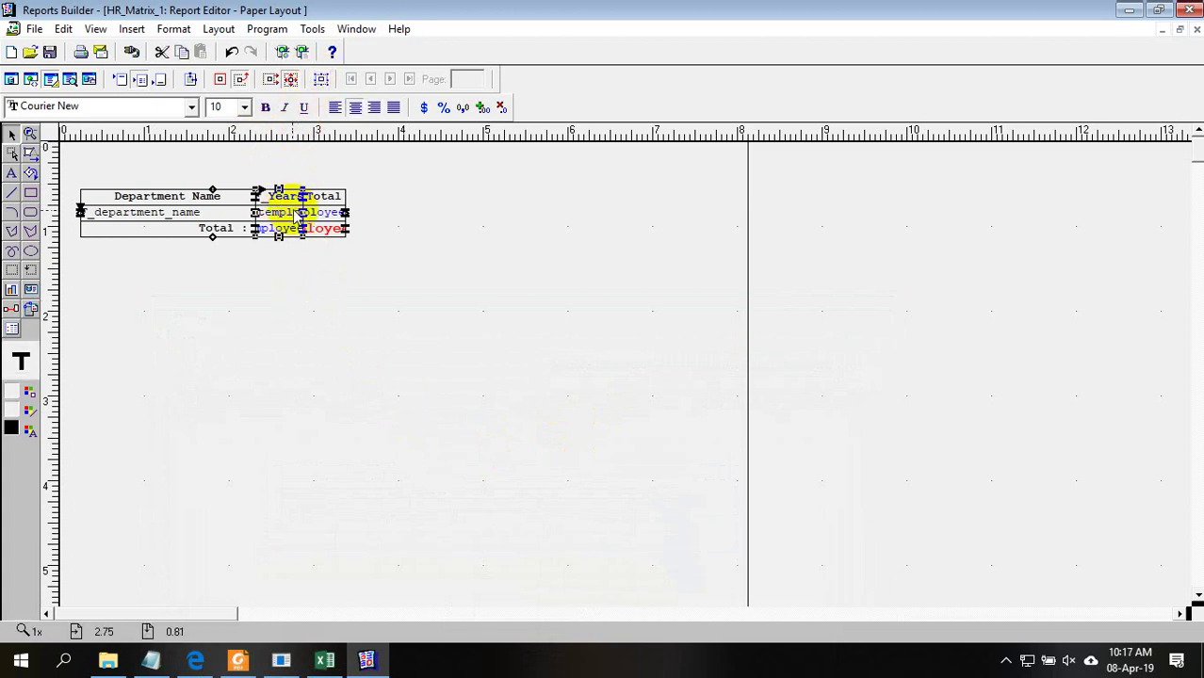
pyautogui.click(30, 412)
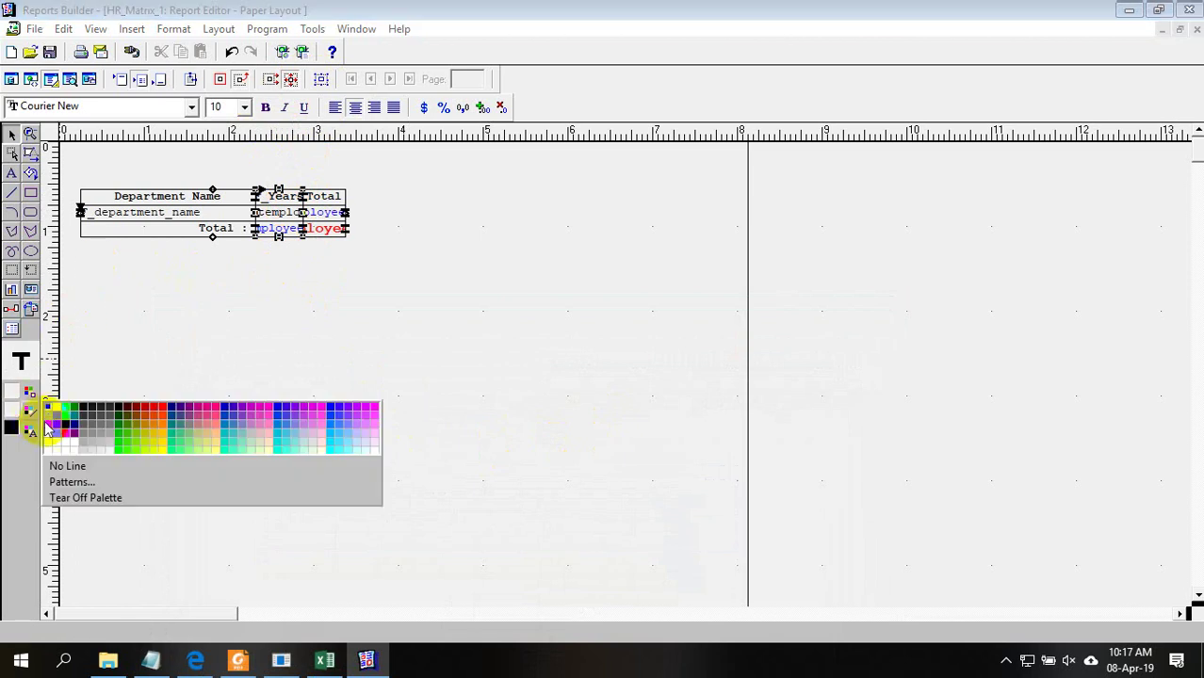
pyautogui.click(51, 410)
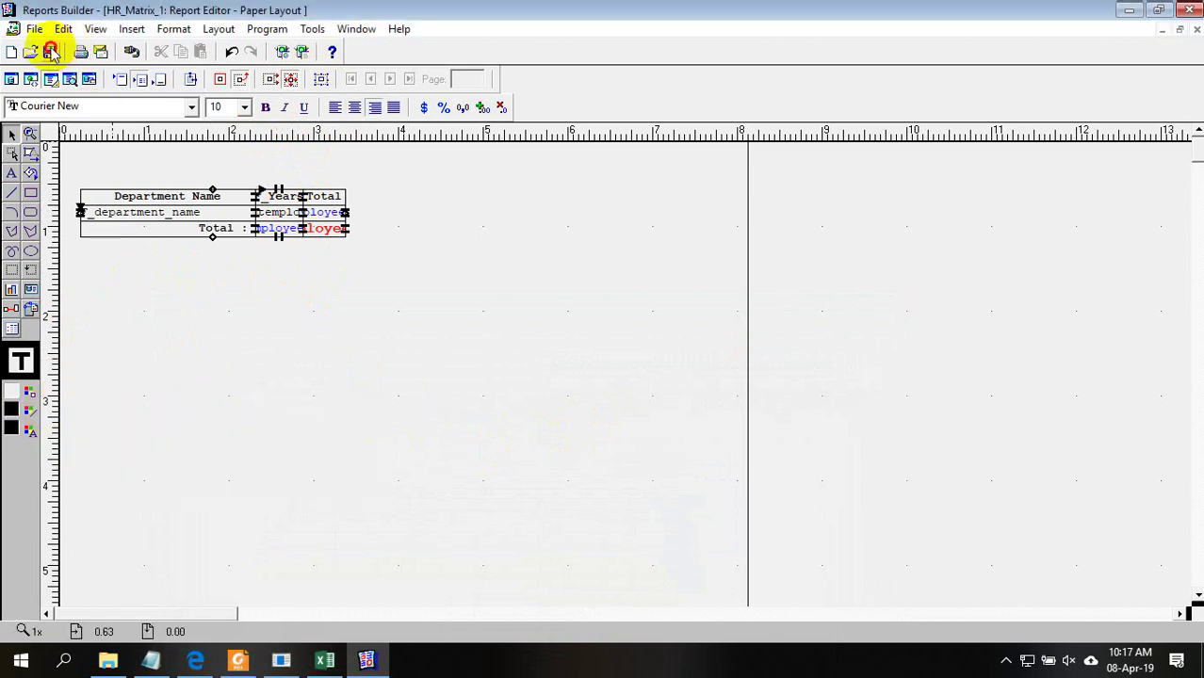
# In the preview, border the Total : label and the red 106 grand total in black
pyautogui.click(71, 81)
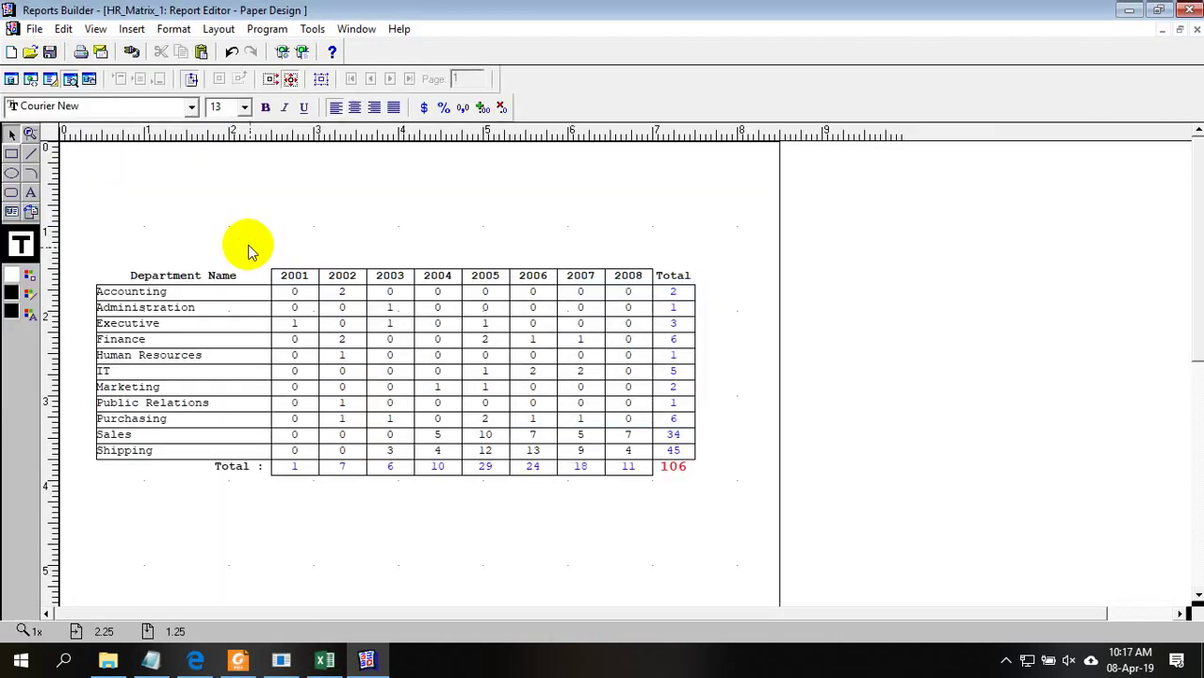
pyautogui.click(668, 283)
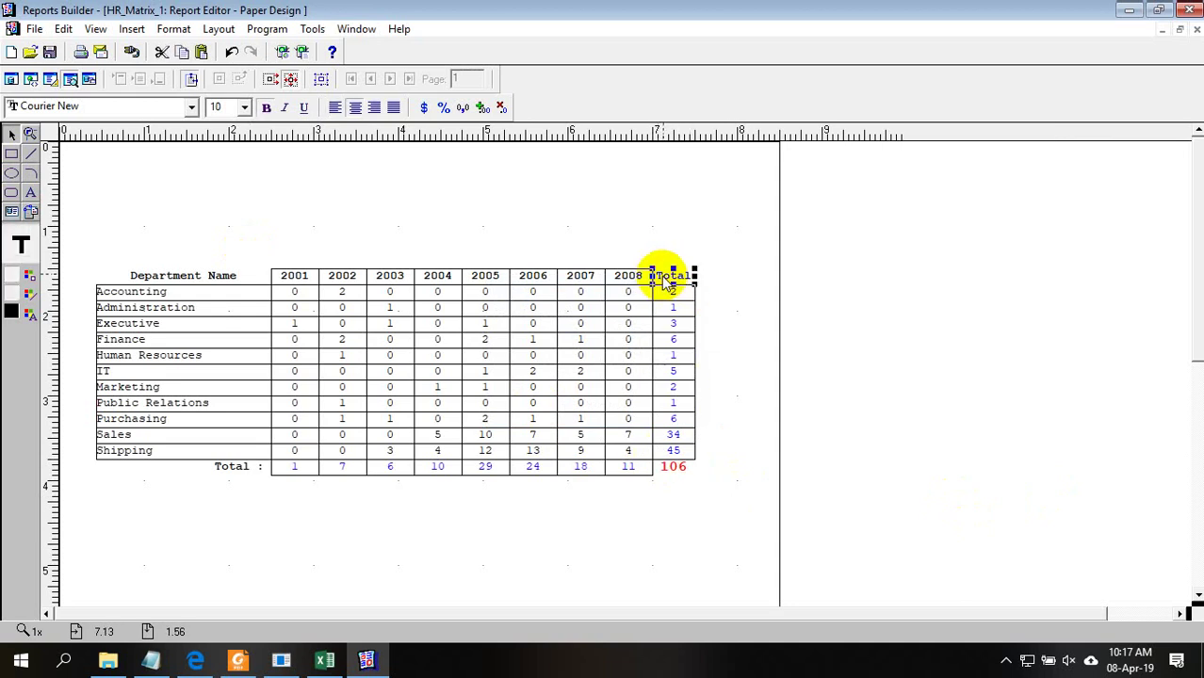
pyautogui.click(684, 471)
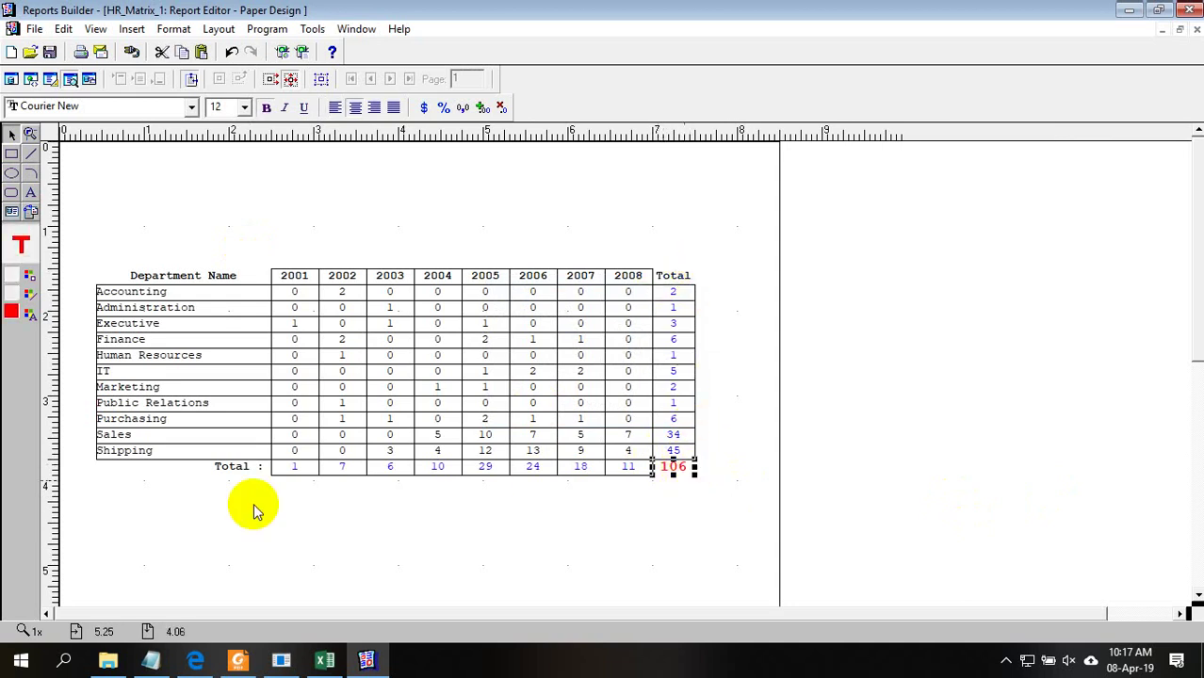
pyautogui.click(31, 295)
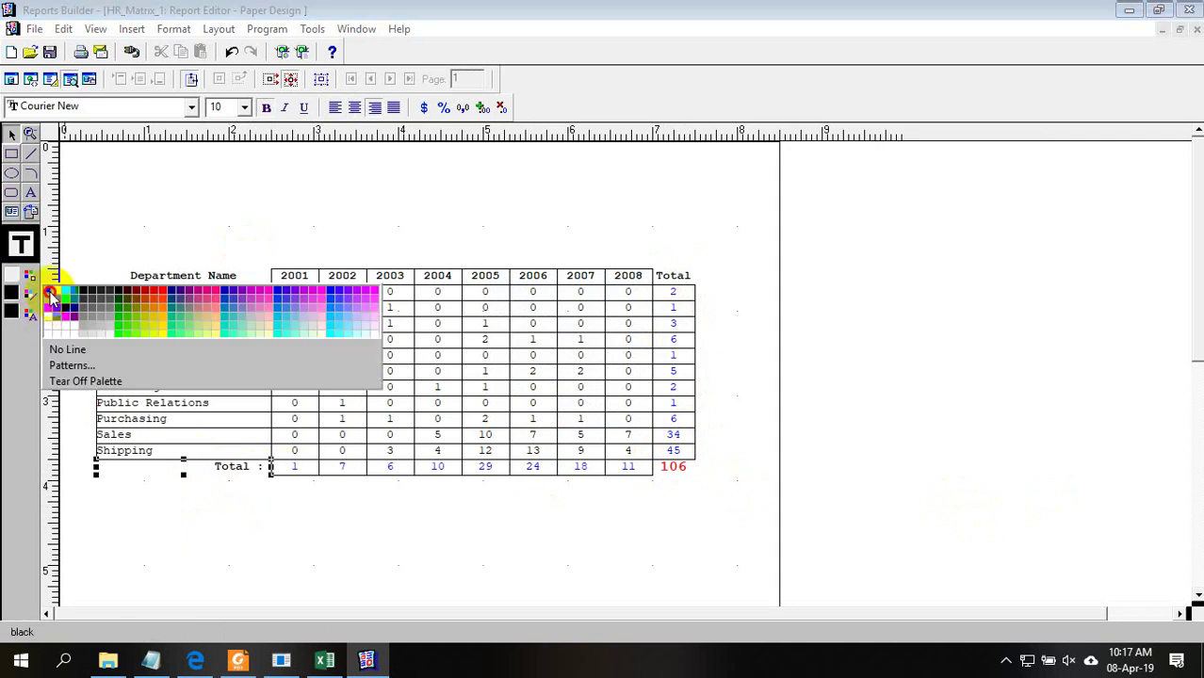
pyautogui.click(52, 297)
pyautogui.click(680, 467)
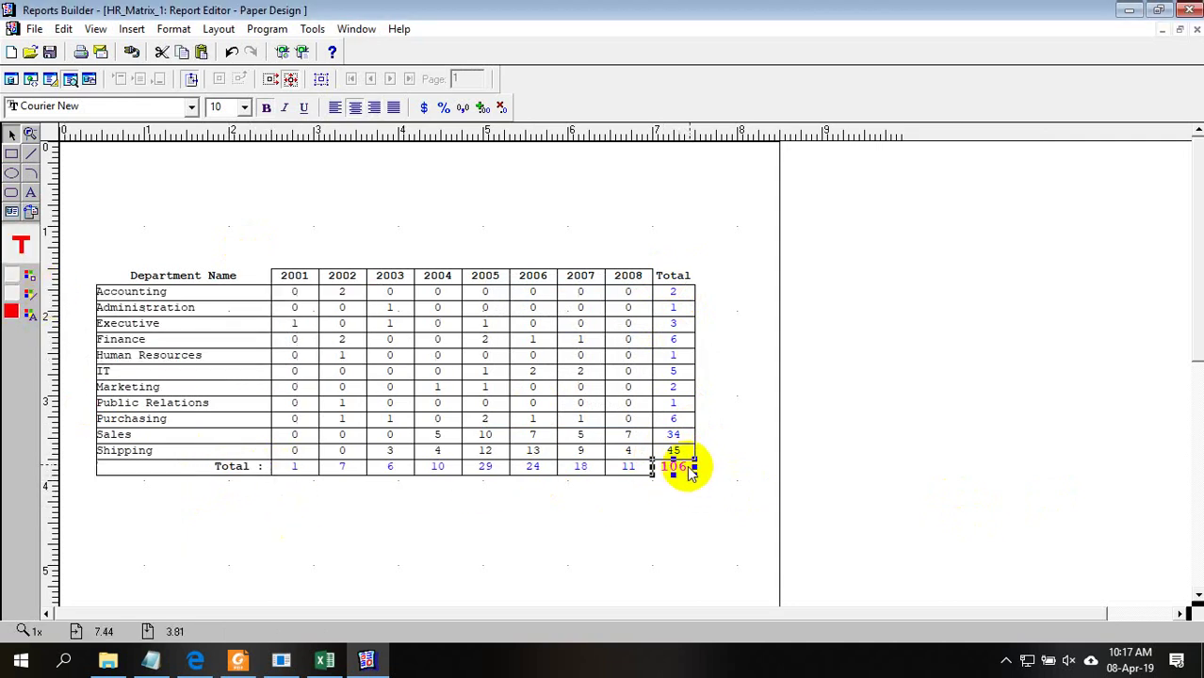
pyautogui.click(29, 297)
pyautogui.click(49, 296)
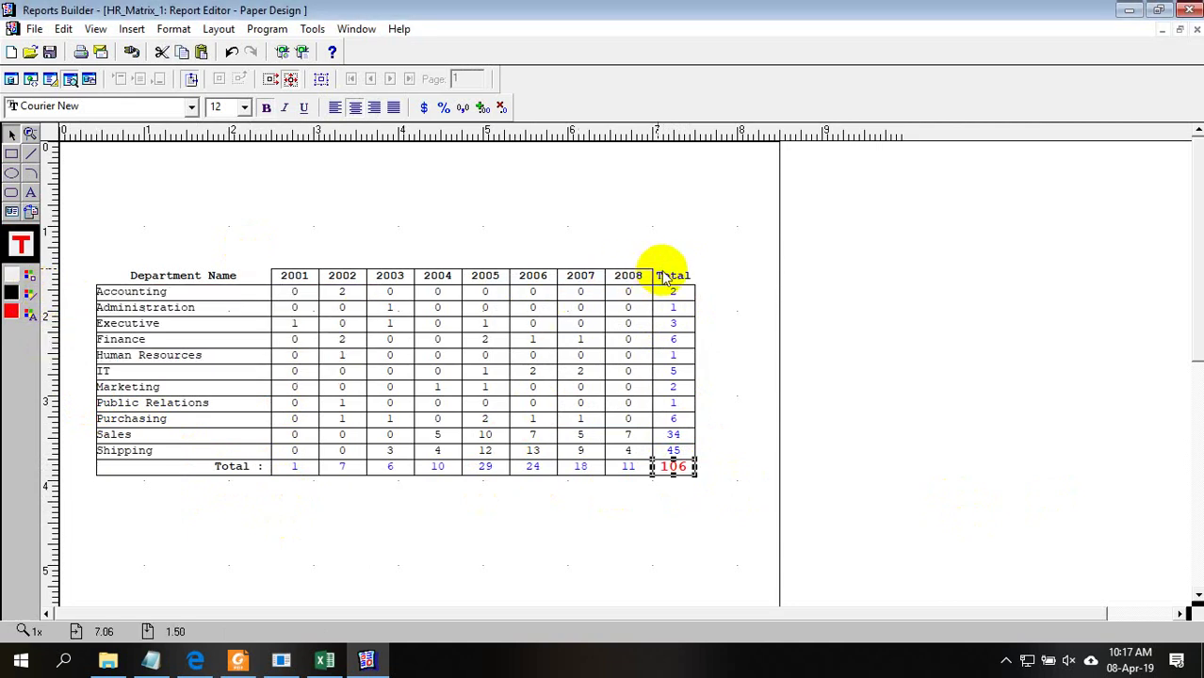
# Border the Total column header in black and return to the layout view
pyautogui.click(670, 277)
pyautogui.click(29, 296)
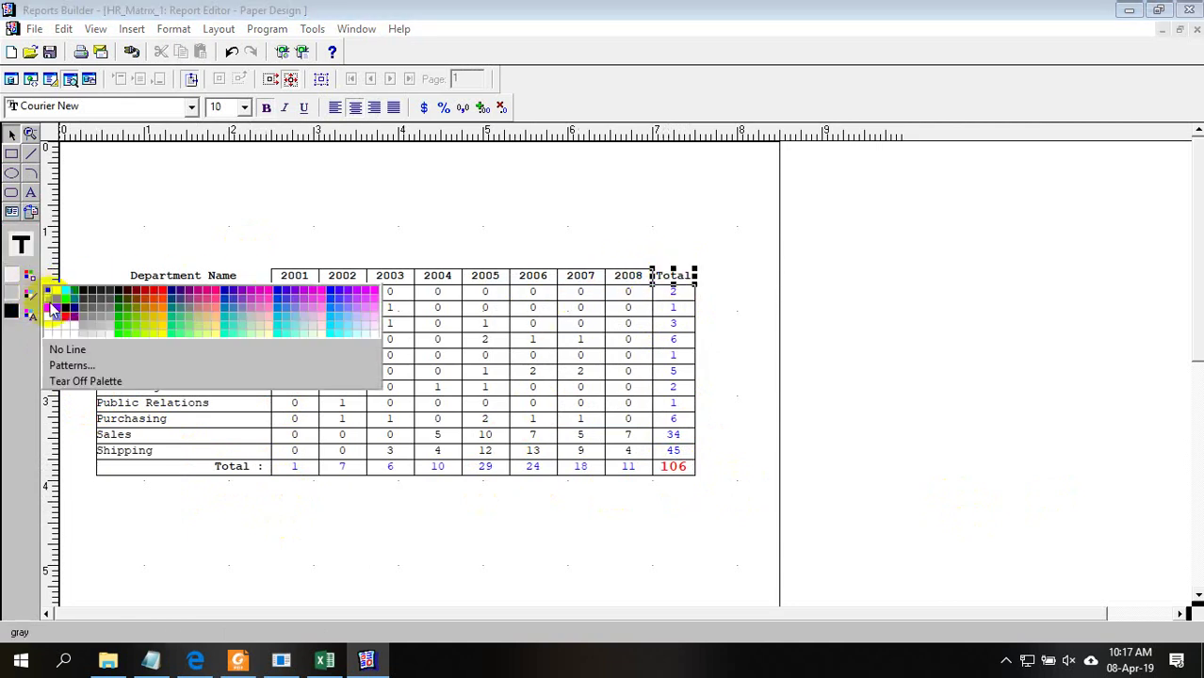
pyautogui.click(51, 296)
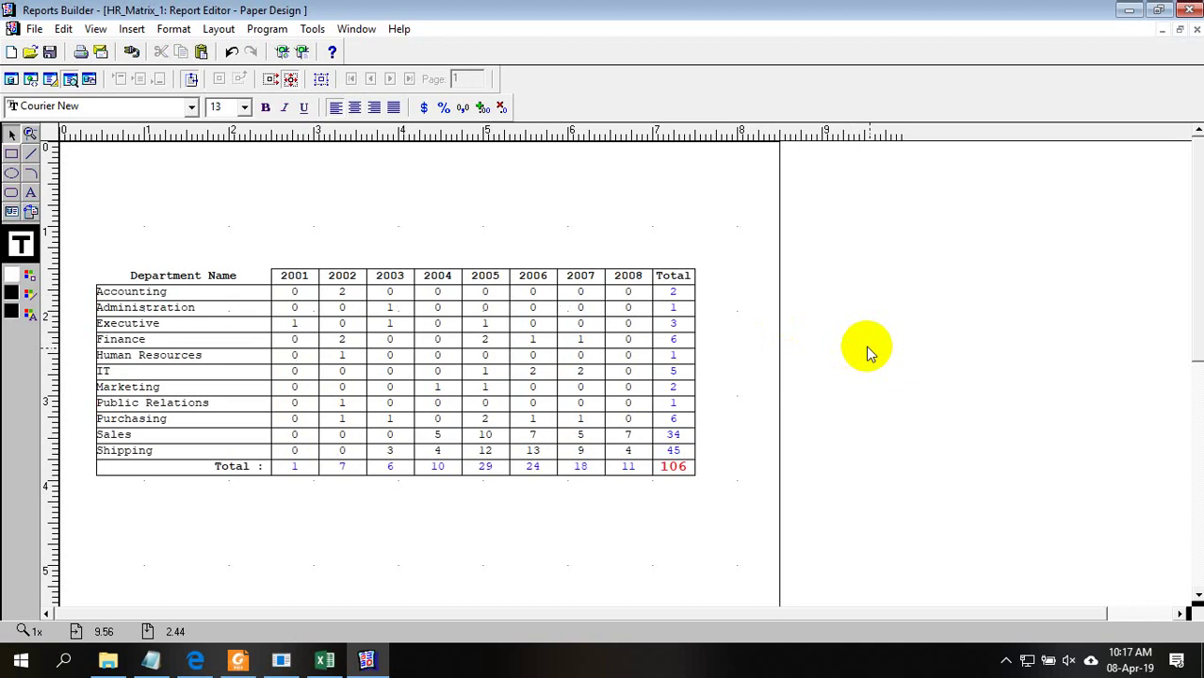
pyautogui.click(168, 280)
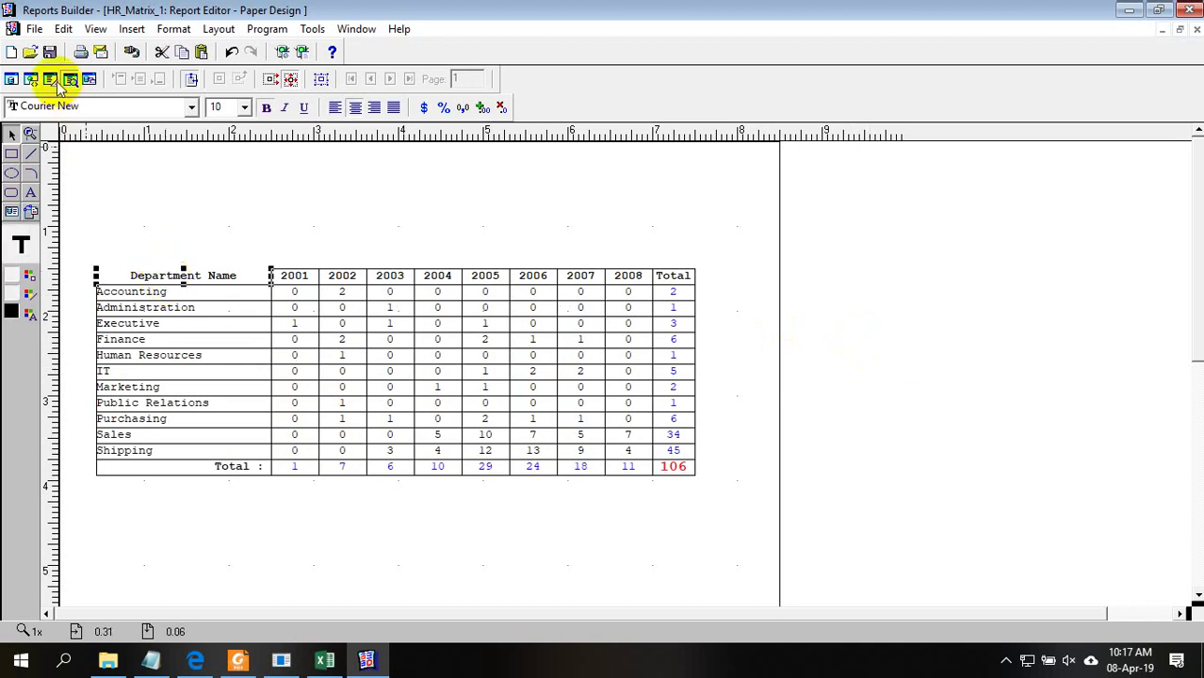
pyautogui.click(319, 81)
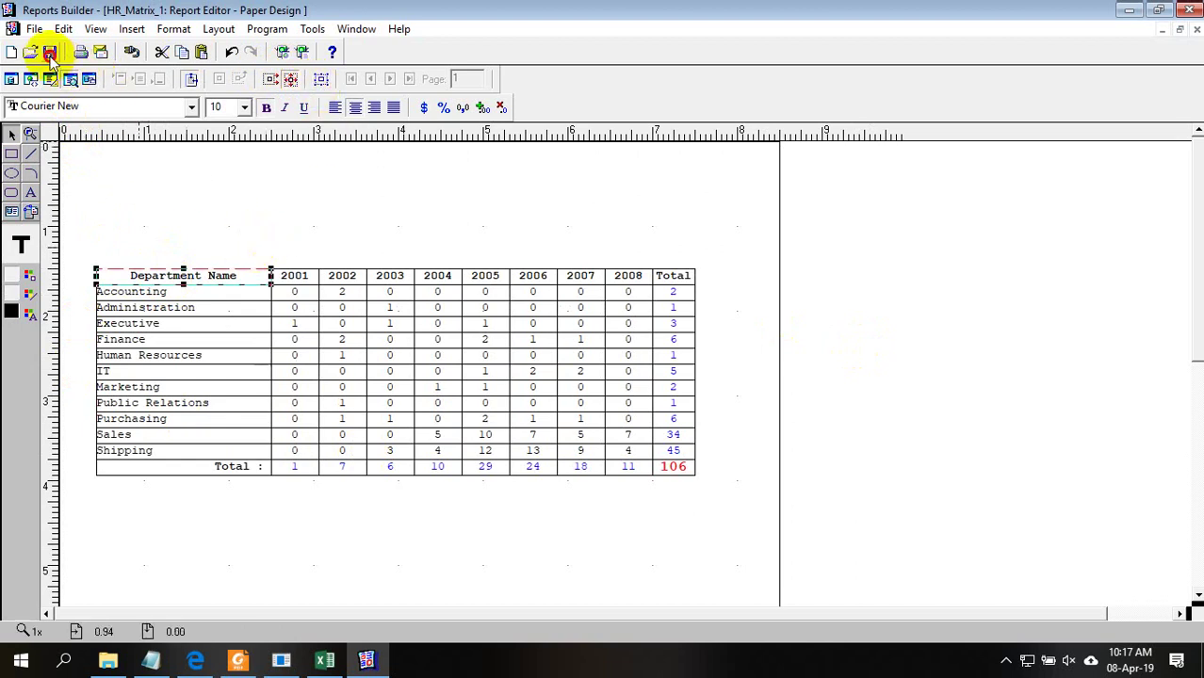
pyautogui.click(87, 80)
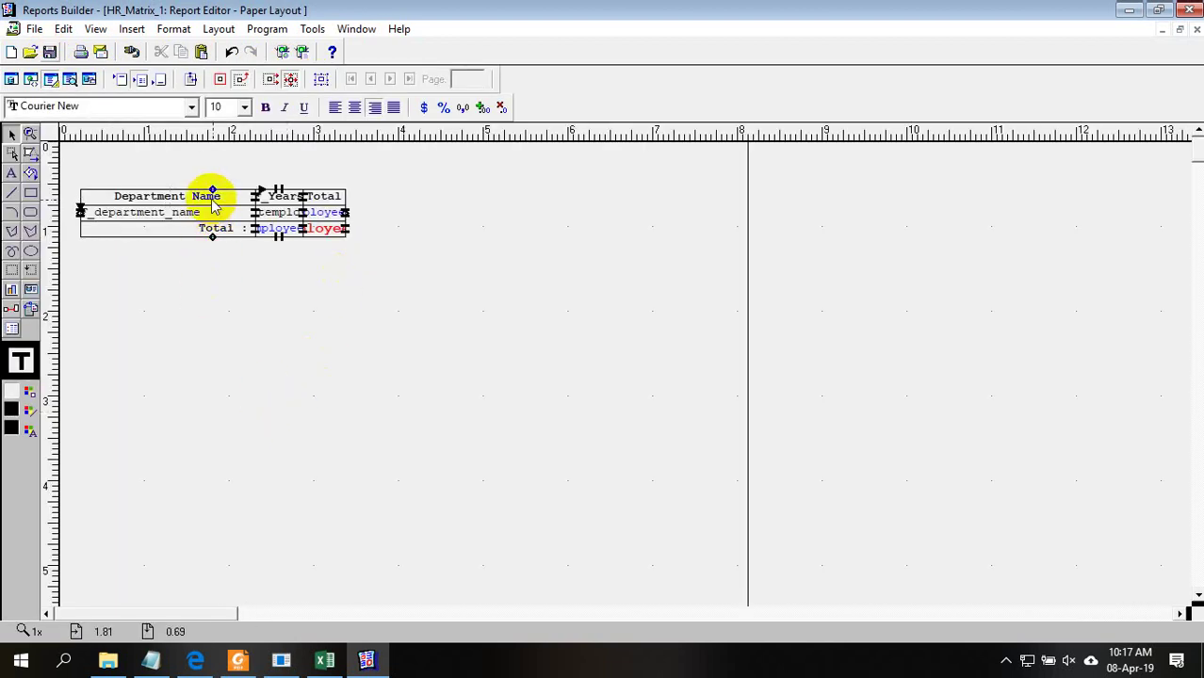
# Pull the Department Name label below the matrix and draw a black-bordered field beside it
pyautogui.moveTo(210, 180); pyautogui.dragTo(236, 339)
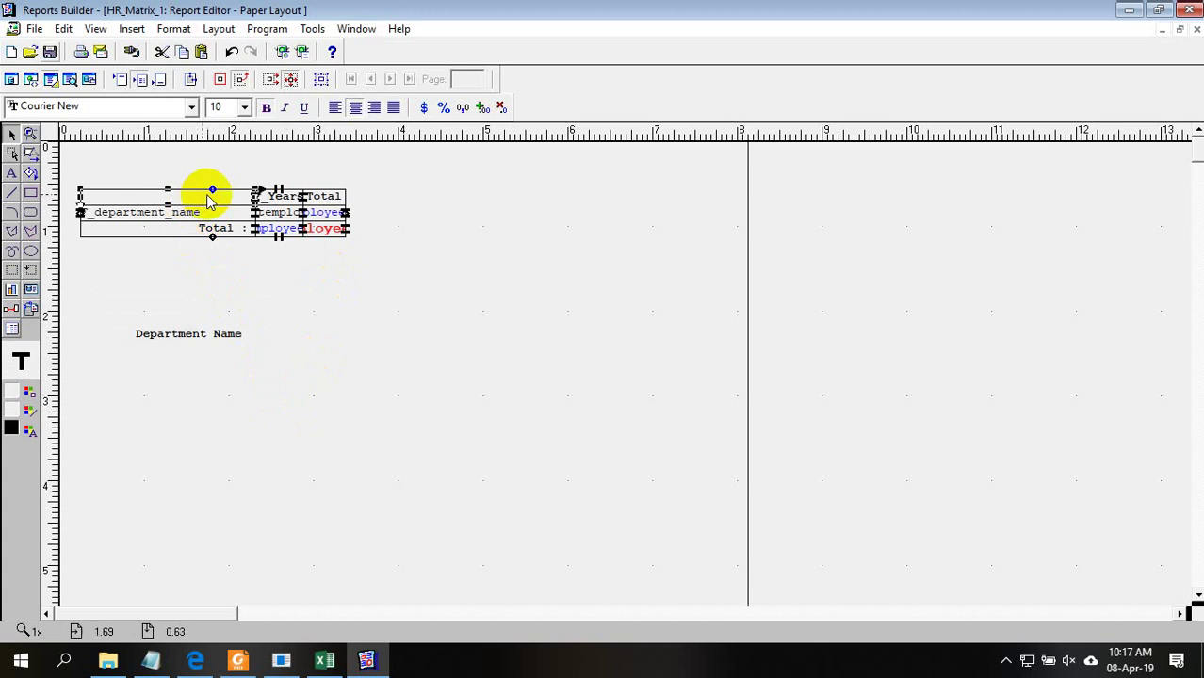
pyautogui.moveTo(317, 344); pyautogui.dragTo(495, 359)
pyautogui.click(449, 384)
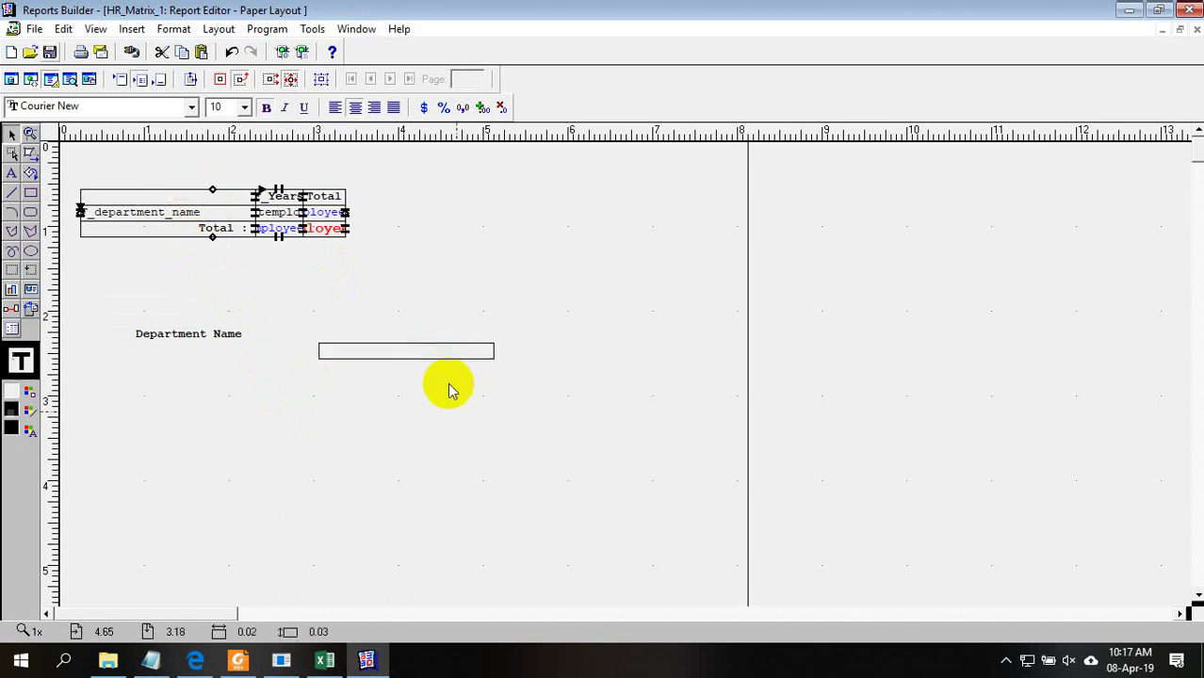
pyautogui.click(438, 350)
pyautogui.click(30, 412)
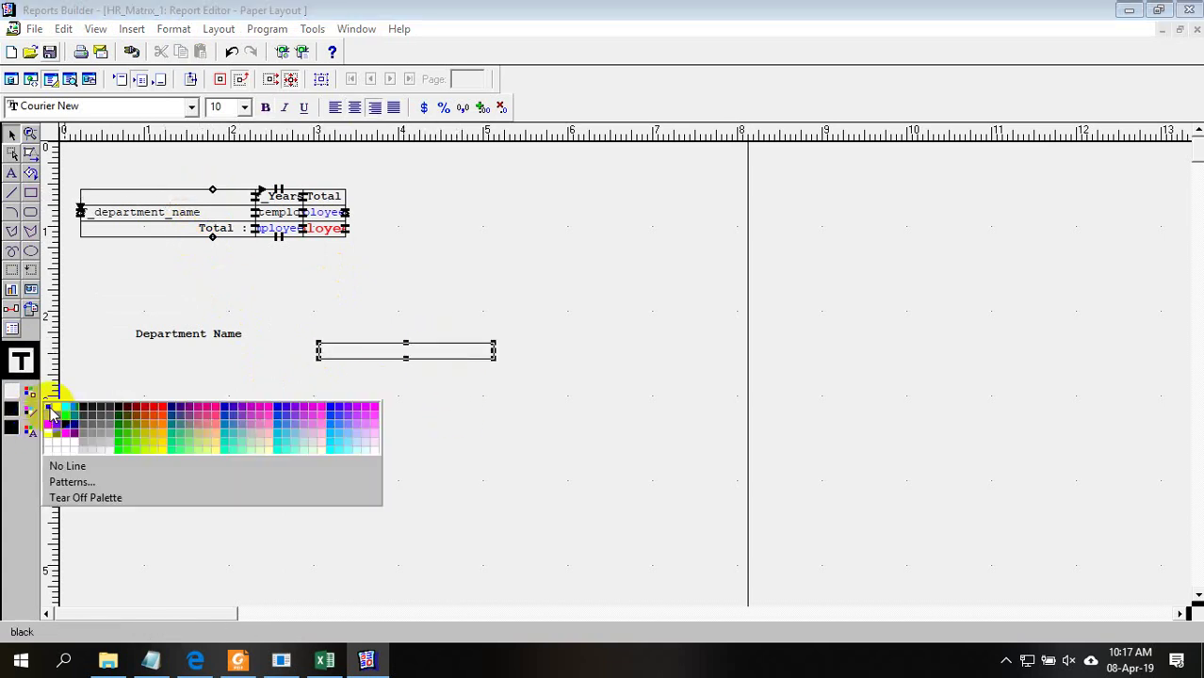
pyautogui.click(55, 415)
# Place the Department Name label in the matrix's top-left header cell
pyautogui.keyDown('shift'); pyautogui.click(217, 344); pyautogui.keyUp('shift')
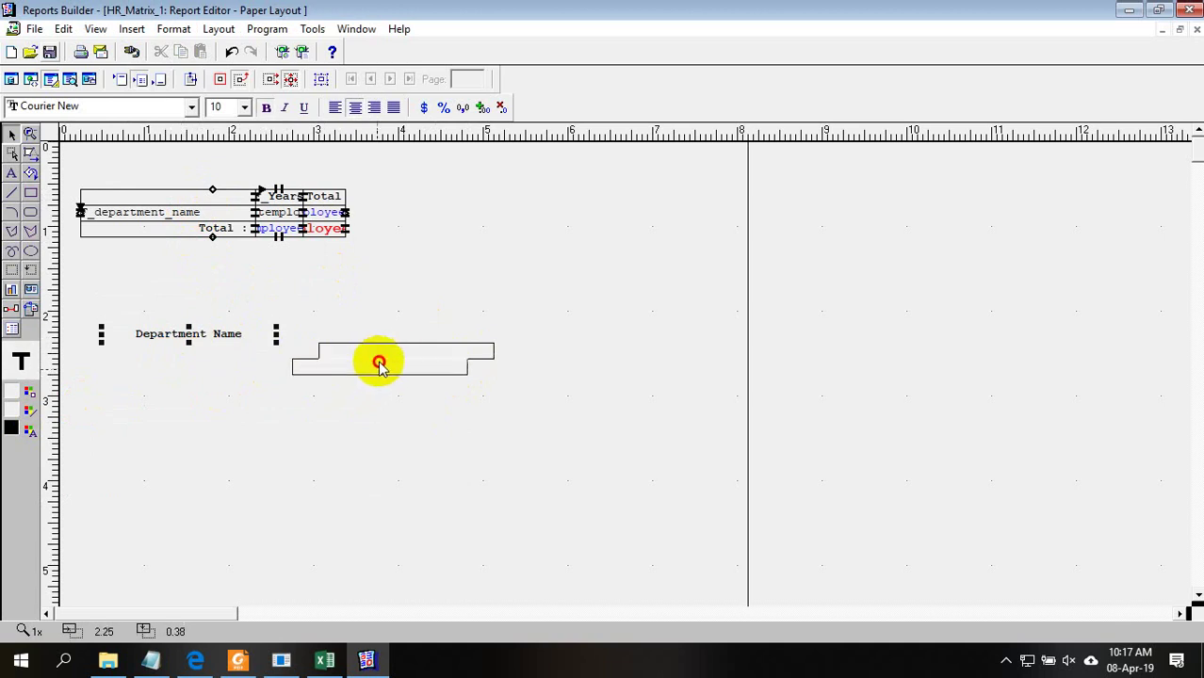
pyautogui.moveTo(400, 355); pyautogui.dragTo(397, 350)
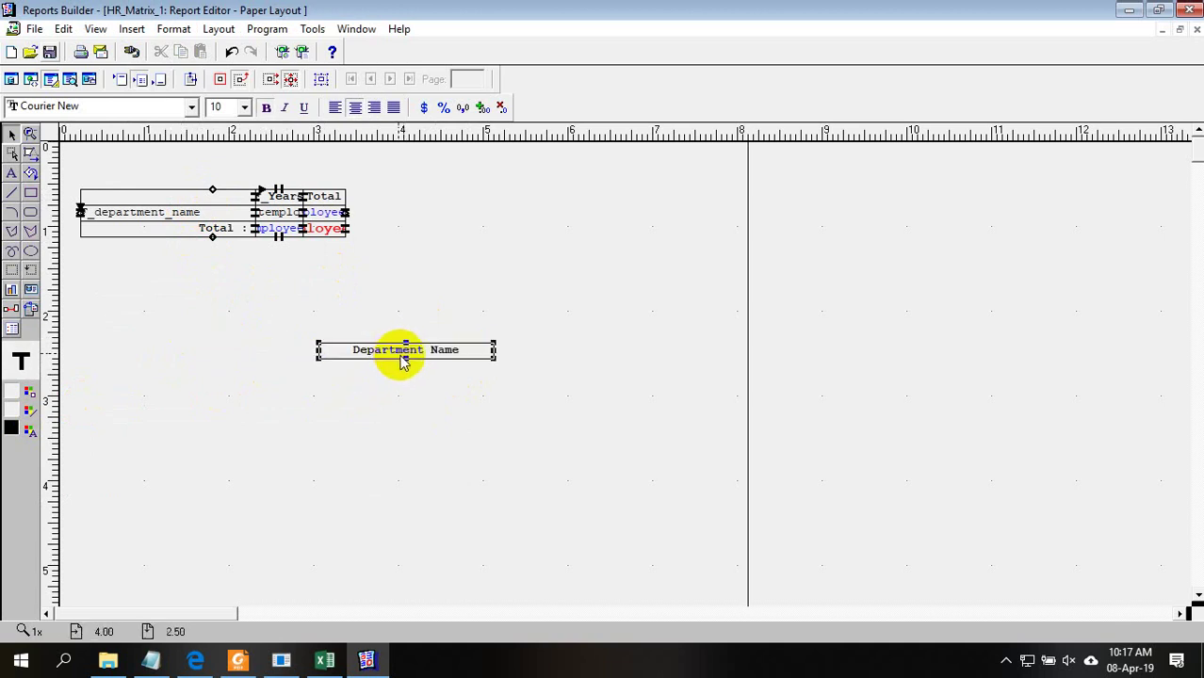
pyautogui.moveTo(671, 400); pyautogui.dragTo(337, 334)
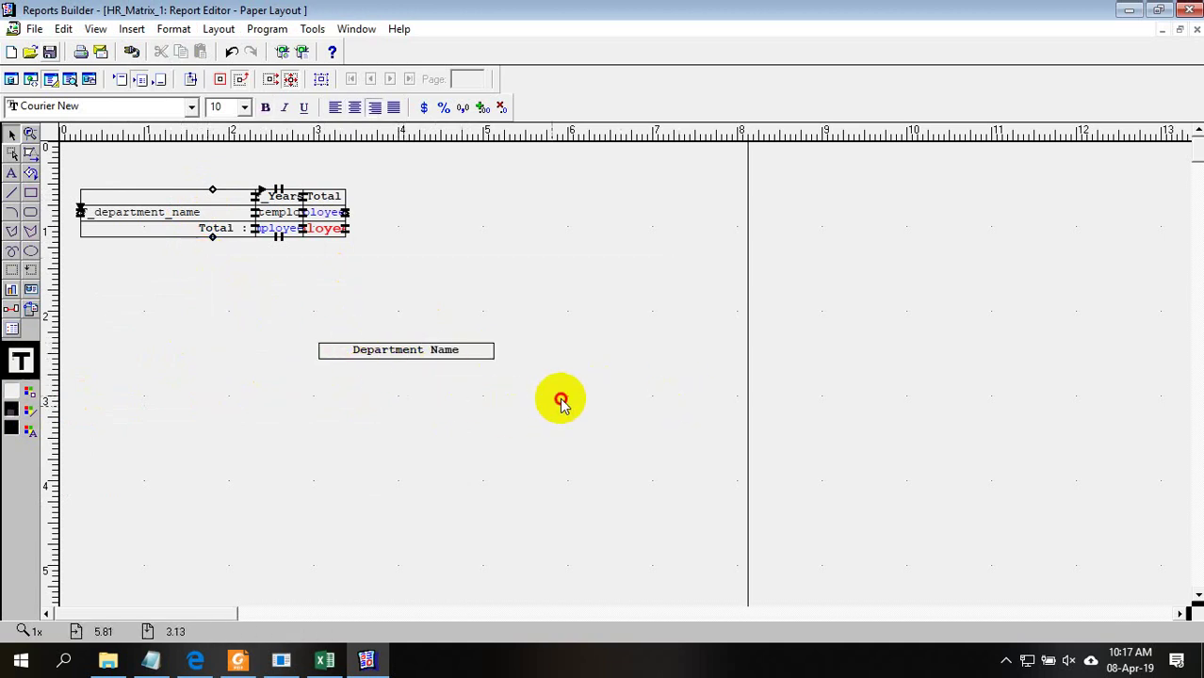
pyautogui.moveTo(558, 397); pyautogui.dragTo(296, 303)
pyautogui.moveTo(395, 362); pyautogui.dragTo(183, 201)
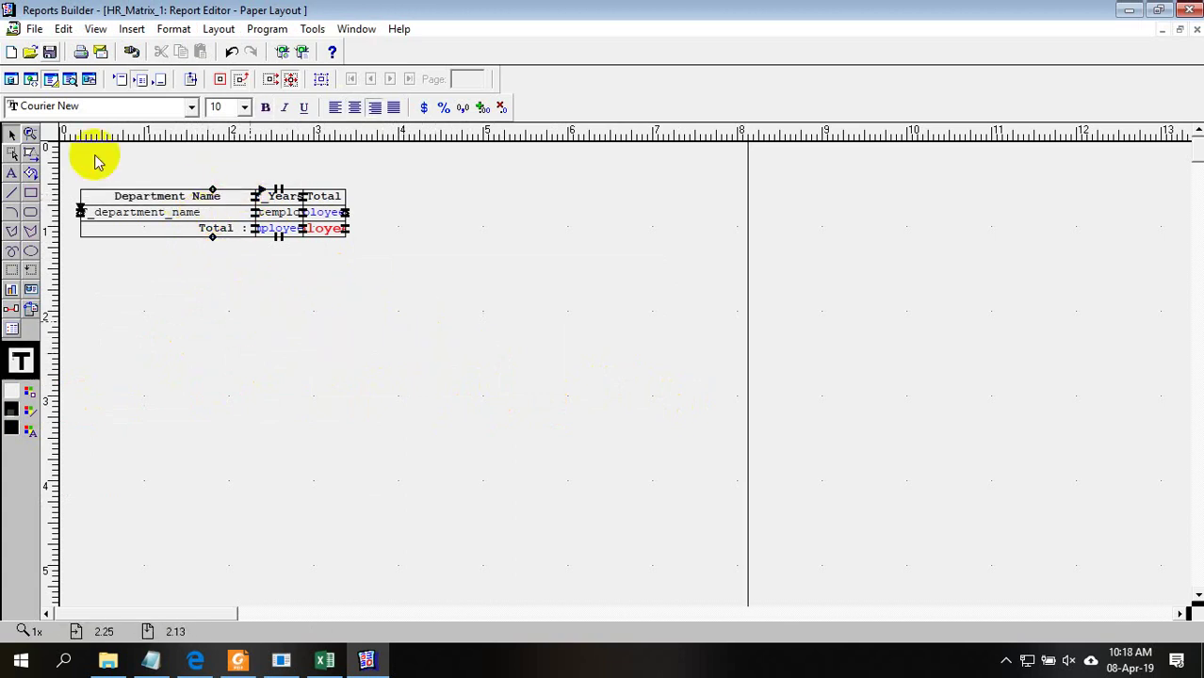
# Toggle between Paper Design and Paper Layout to check the department column in the filled matrix
pyautogui.click(71, 79)
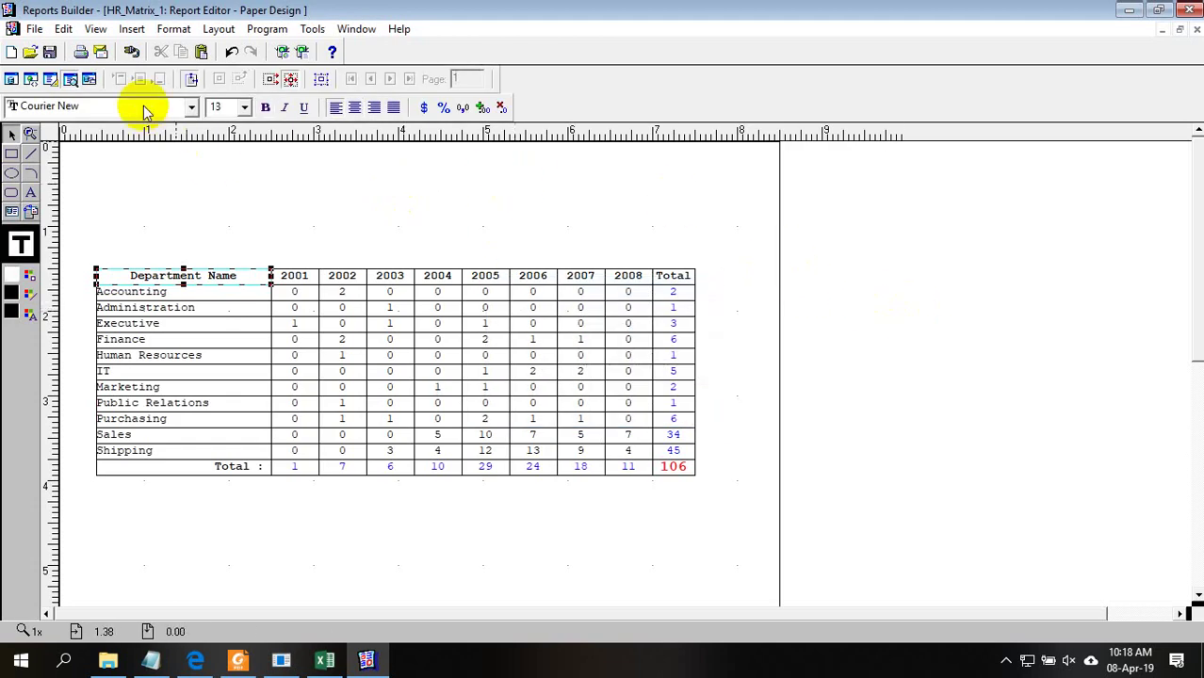
pyautogui.click(51, 79)
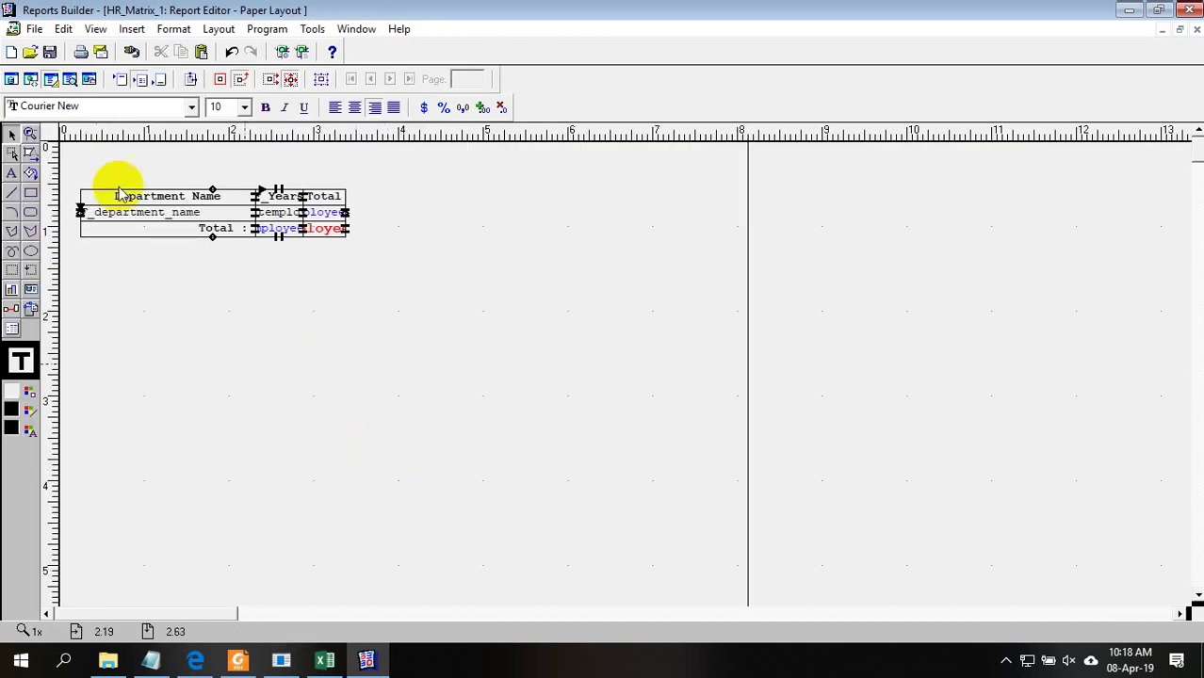
pyautogui.click(70, 79)
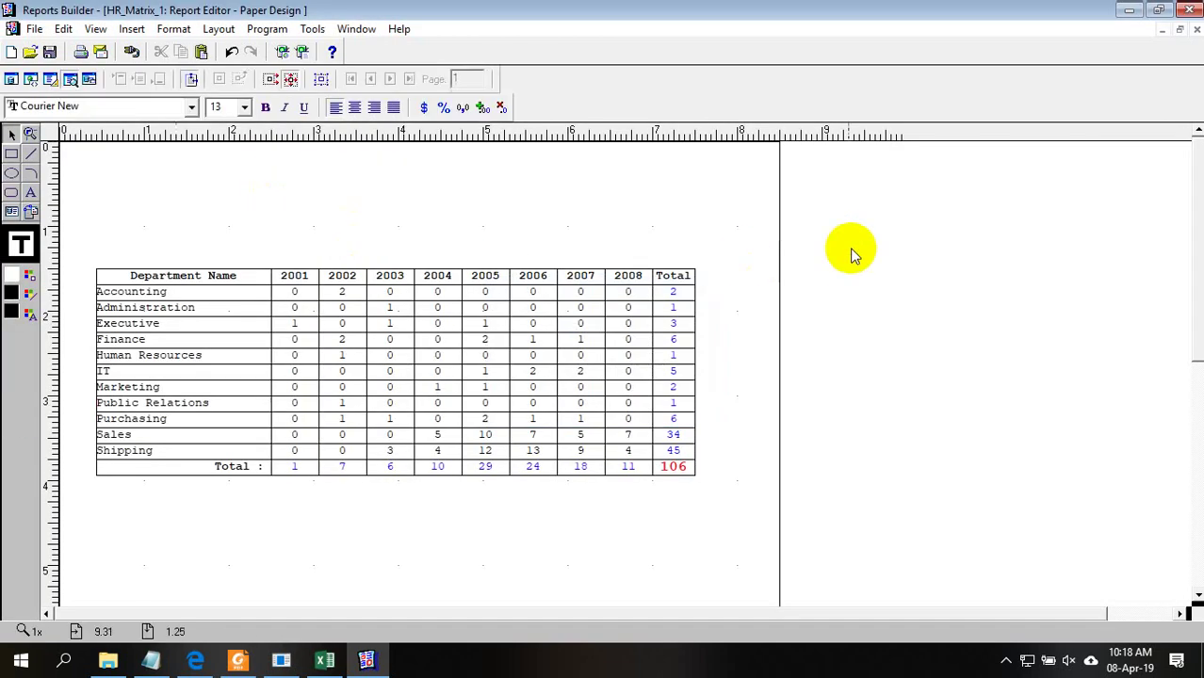
pyautogui.click(155, 339)
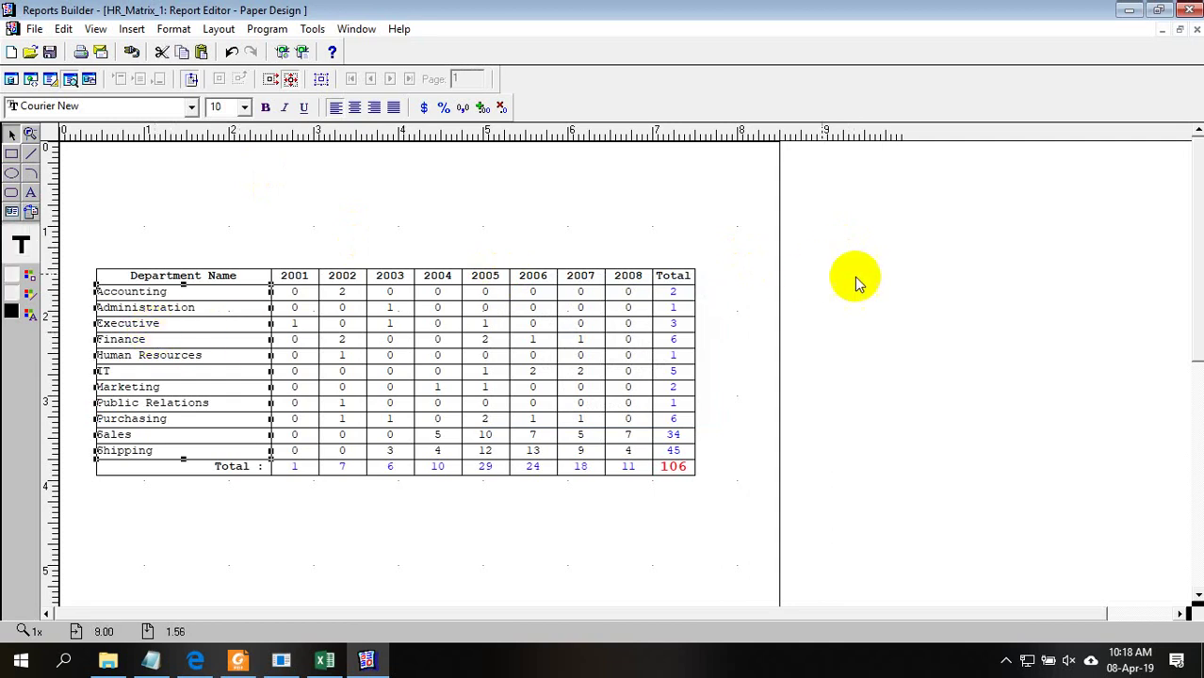
pyautogui.click(857, 274)
pyautogui.click(176, 345)
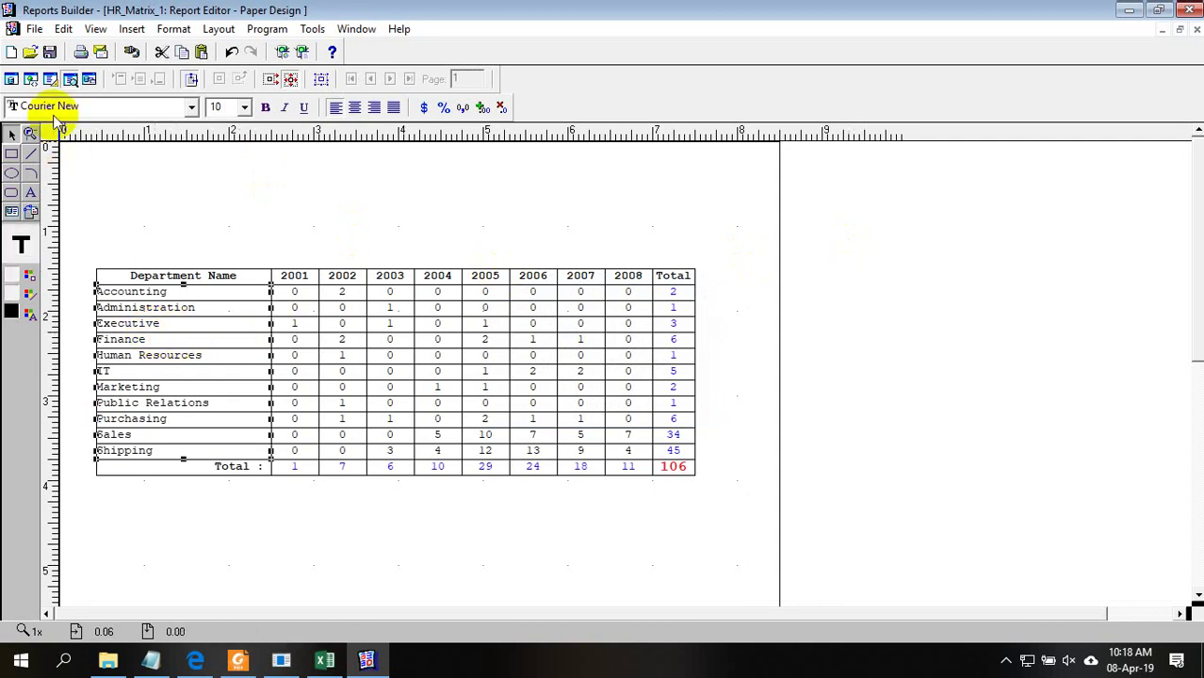
pyautogui.click(50, 79)
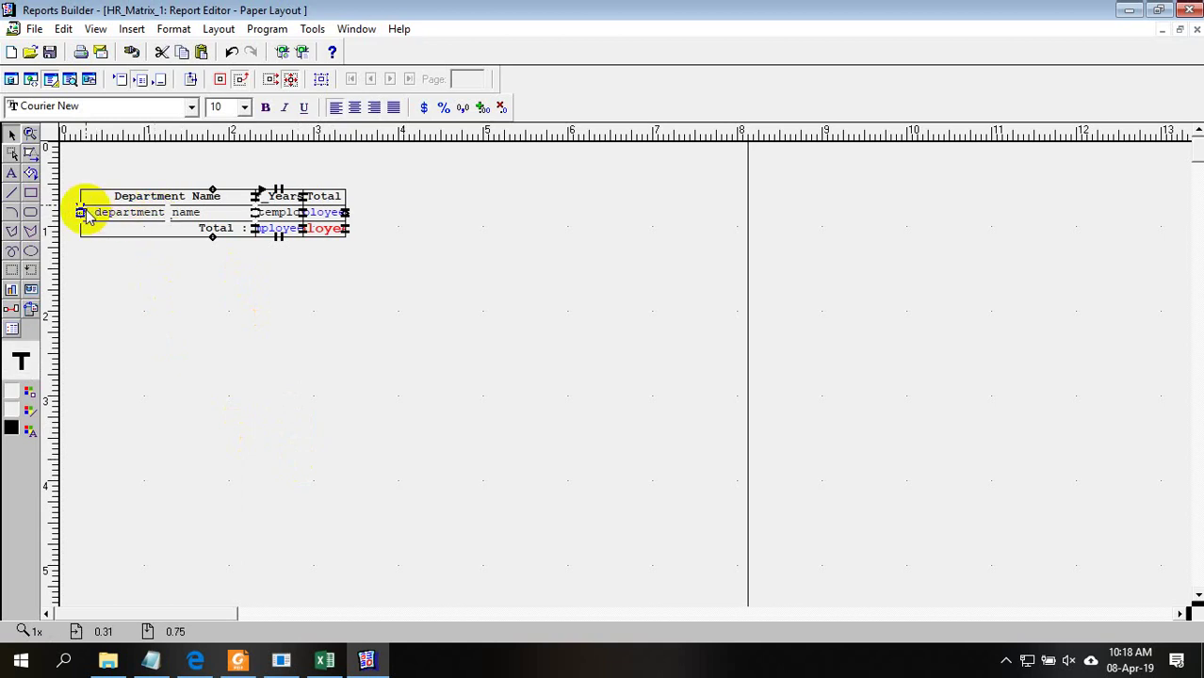
pyautogui.click(81, 213)
pyautogui.click(99, 304)
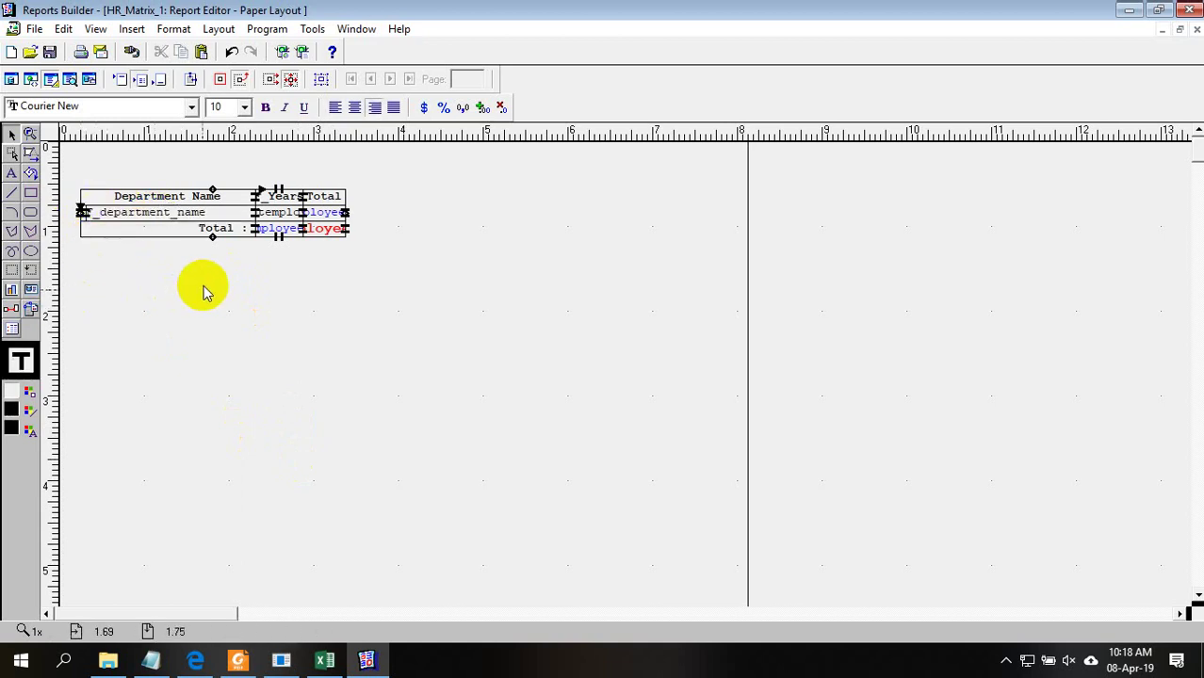
pyautogui.click(70, 80)
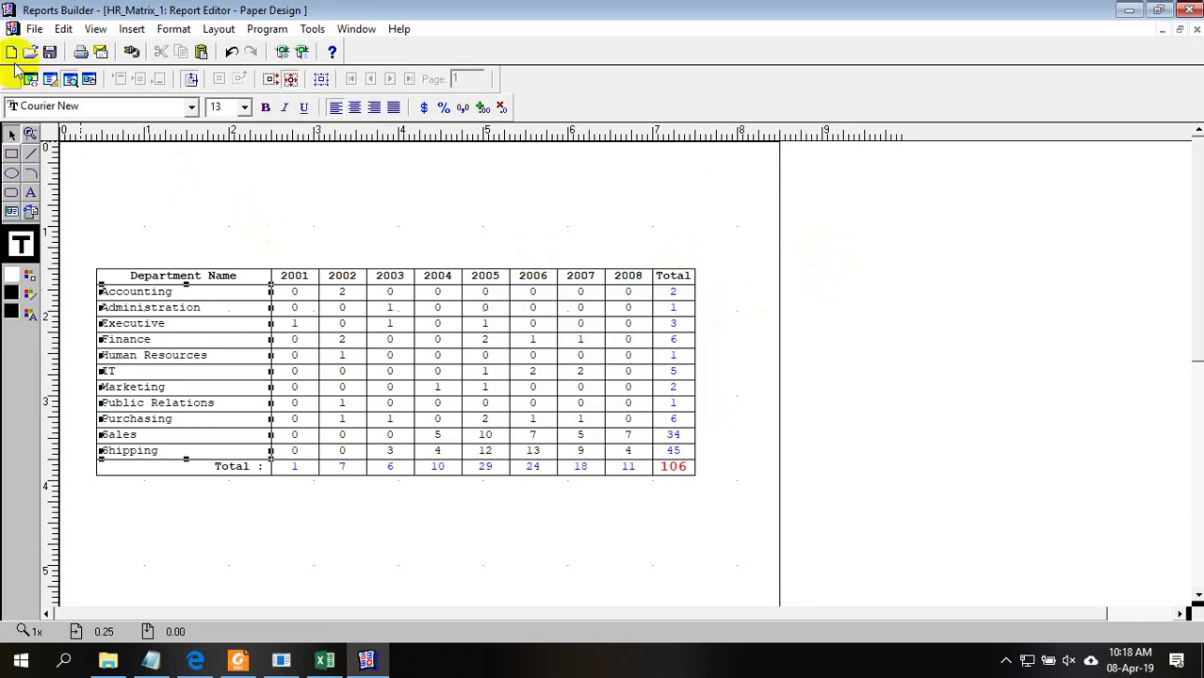
# Drag all report objects to the page's top-left margin and preview the repositioned matrix
pyautogui.click(50, 79)
pyautogui.moveTo(594, 350)
pyautogui.mouseDown()
pyautogui.moveTo(58, 215)
pyautogui.moveTo(58, 157)
pyautogui.mouseUp()
pyautogui.moveTo(200, 215); pyautogui.dragTo(179, 167)
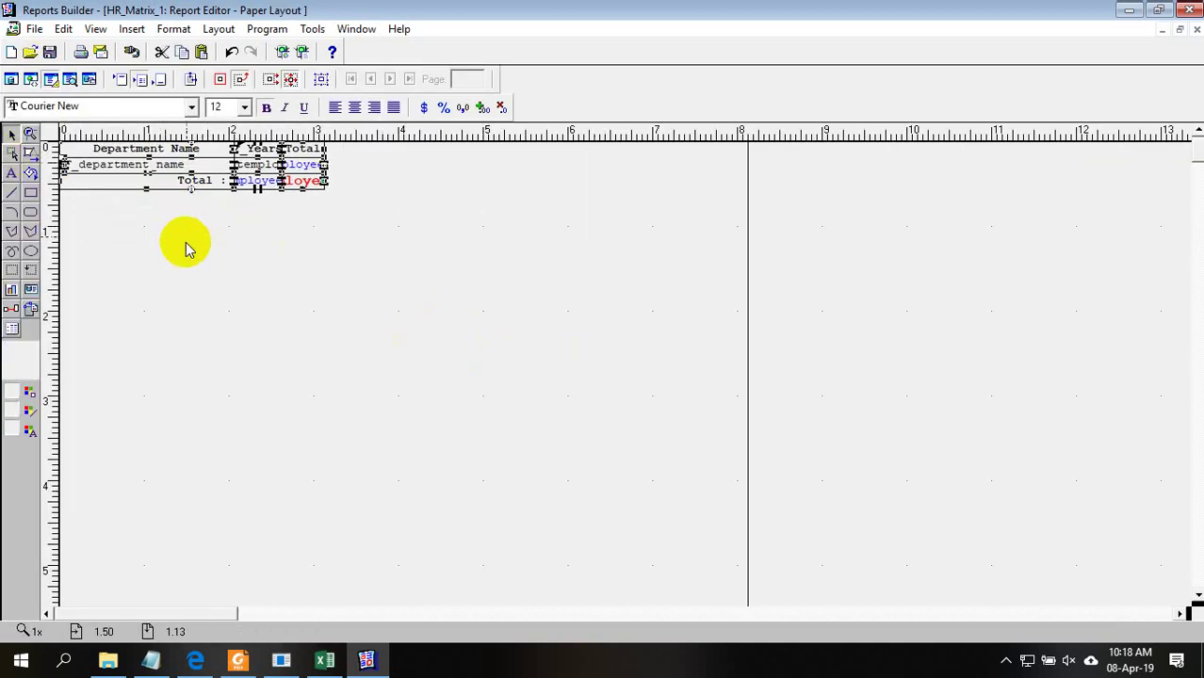
pyautogui.click(182, 245)
pyautogui.click(70, 79)
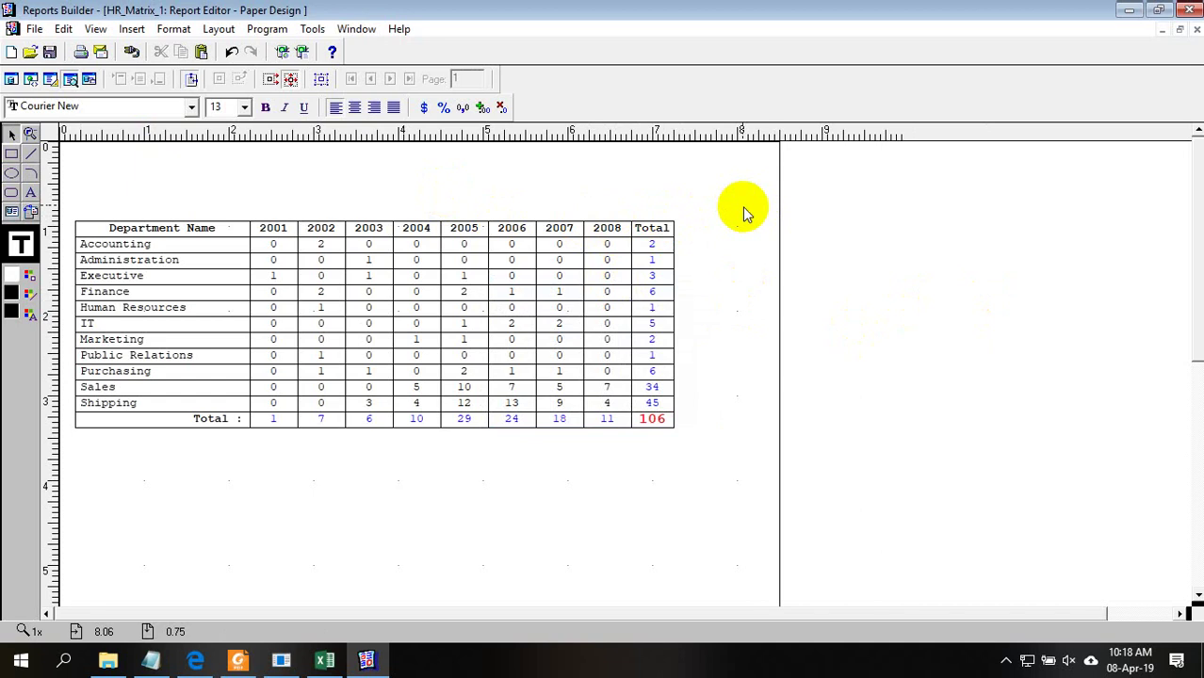
pyautogui.click(281, 661)
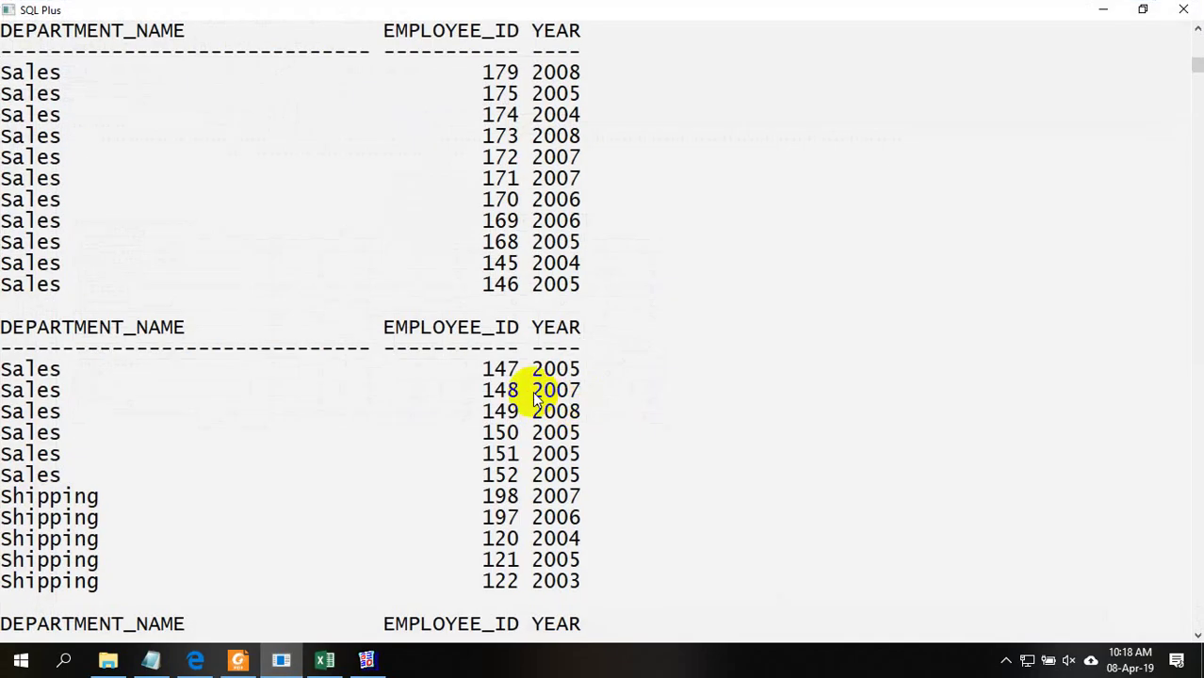
# Scroll up the SQL*Plus output and mark the first Purchasing employee's ID
pyautogui.scroll(8, 402, 408)
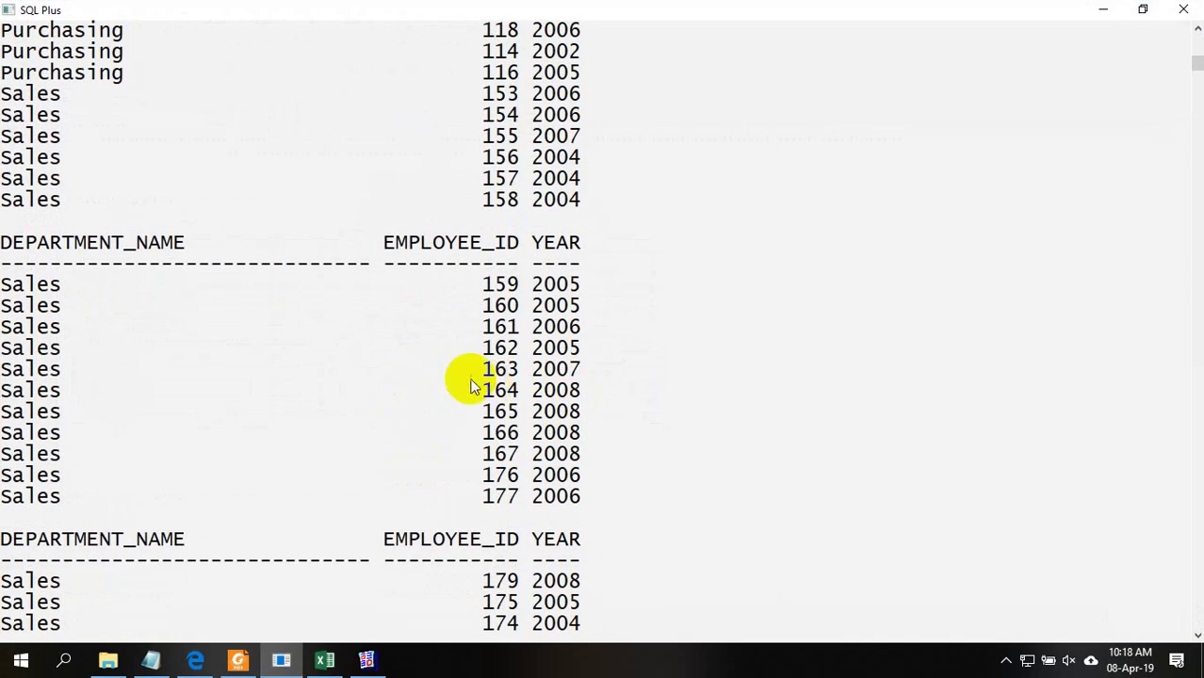
pyautogui.scroll(2, 205, 278)
pyautogui.scroll(2, 209, 275)
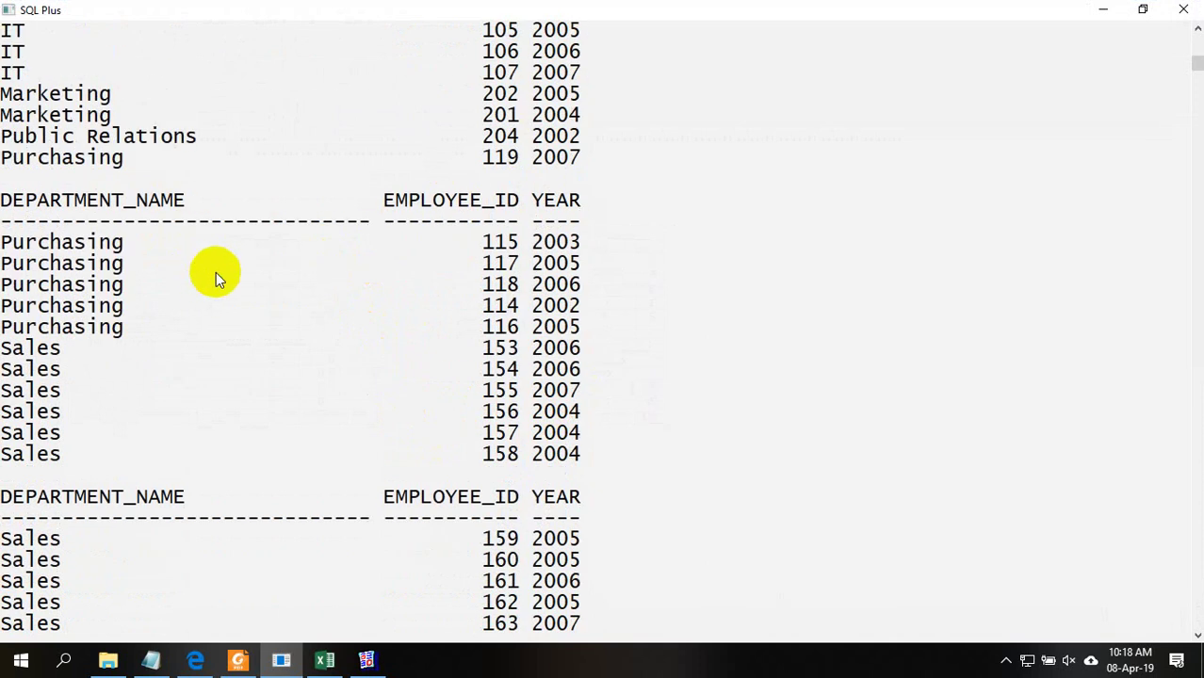
pyautogui.moveTo(488, 244); pyautogui.dragTo(514, 248)
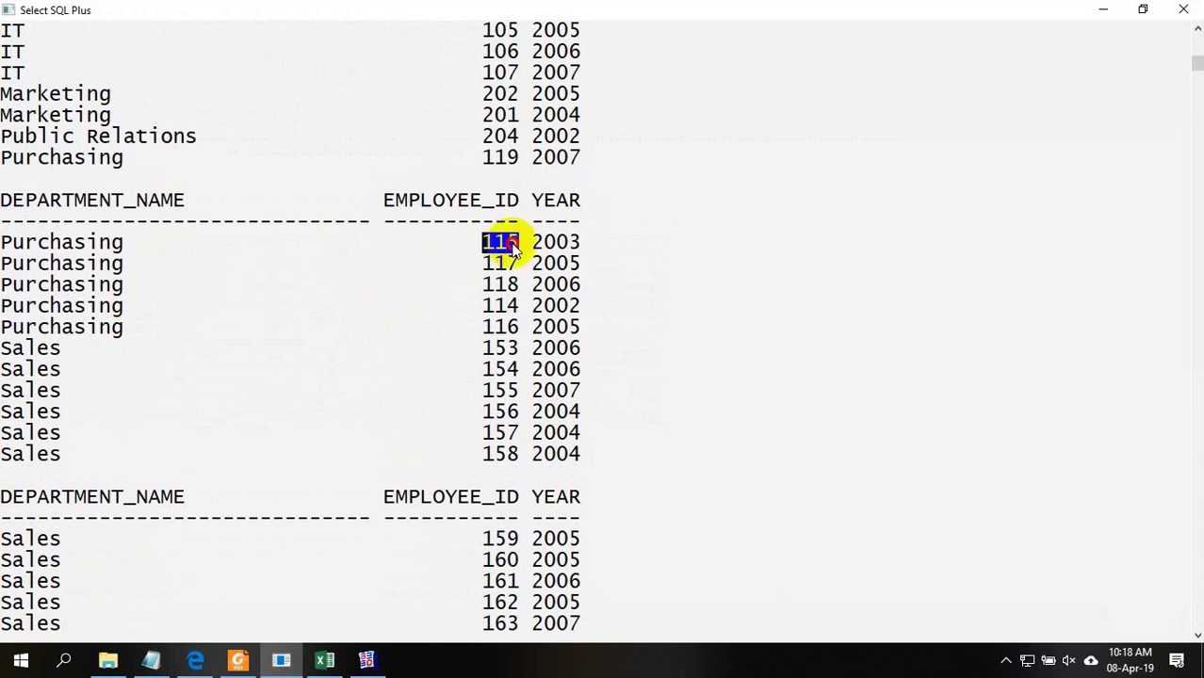
# Bring up Martix Query.txt in Notepad and start a new line below the query
pyautogui.click(370, 662)
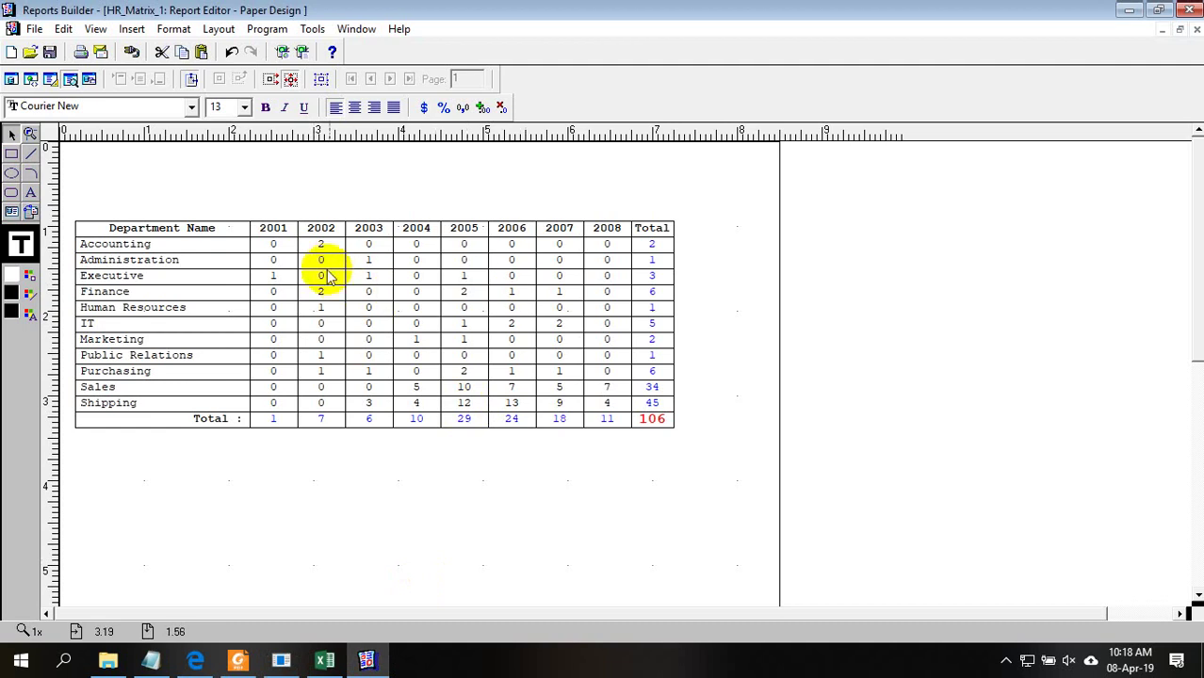
pyautogui.click(367, 659)
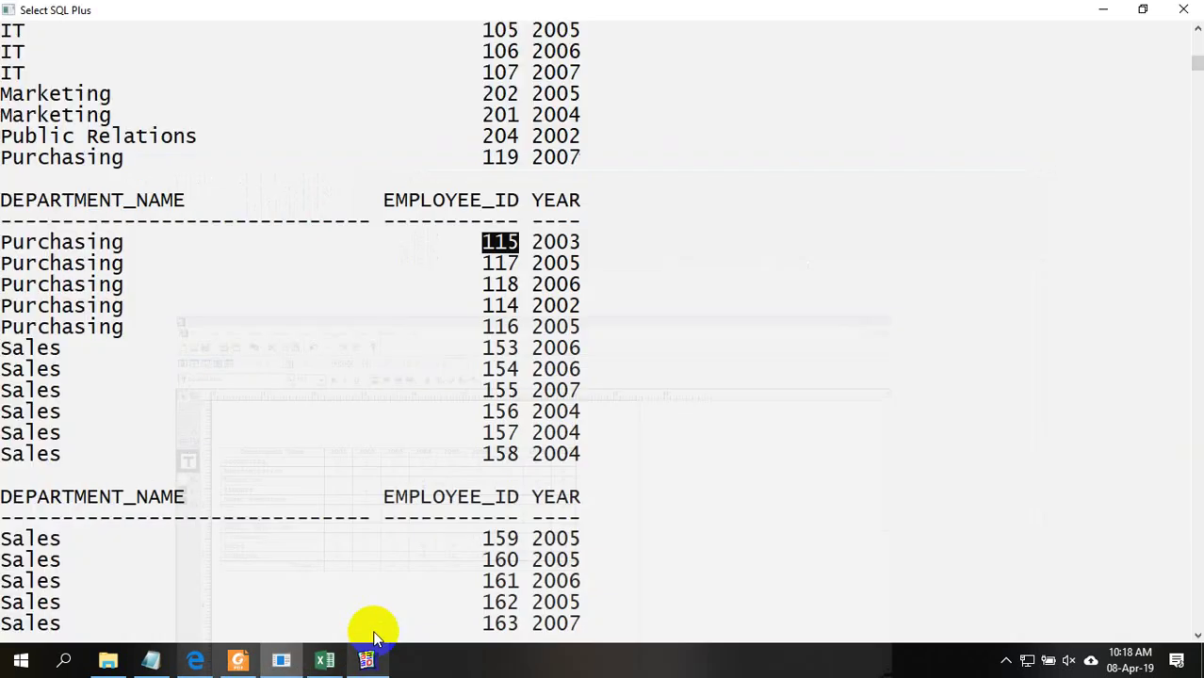
pyautogui.click(366, 662)
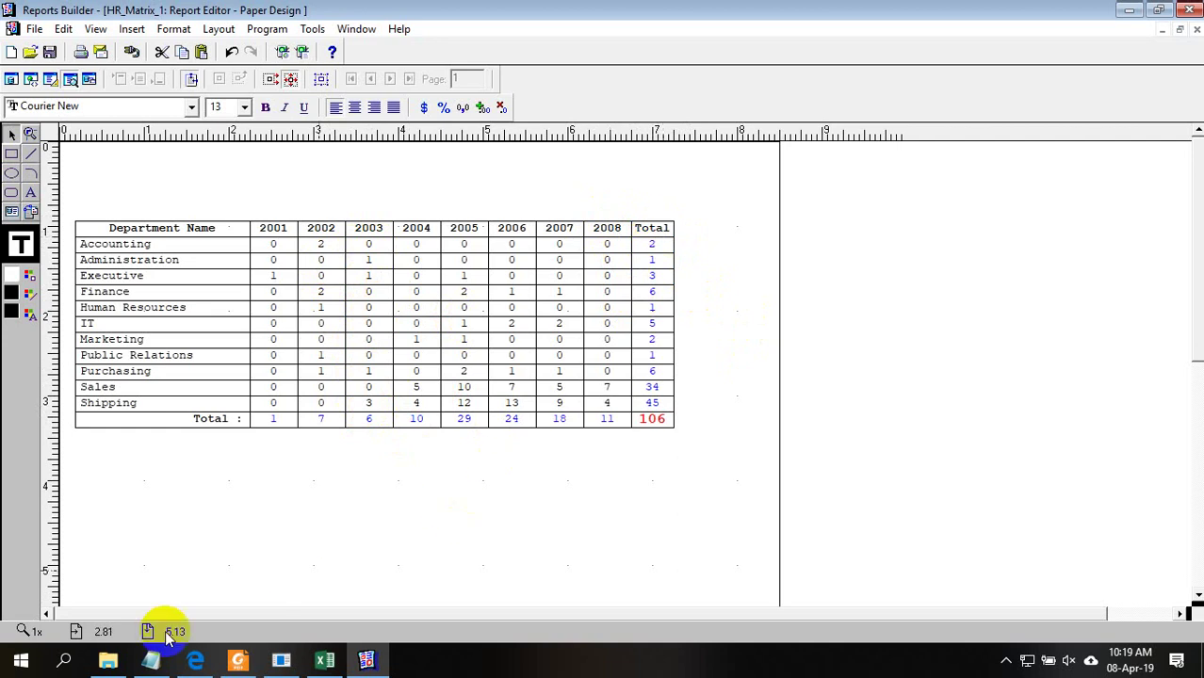
pyautogui.click(151, 660)
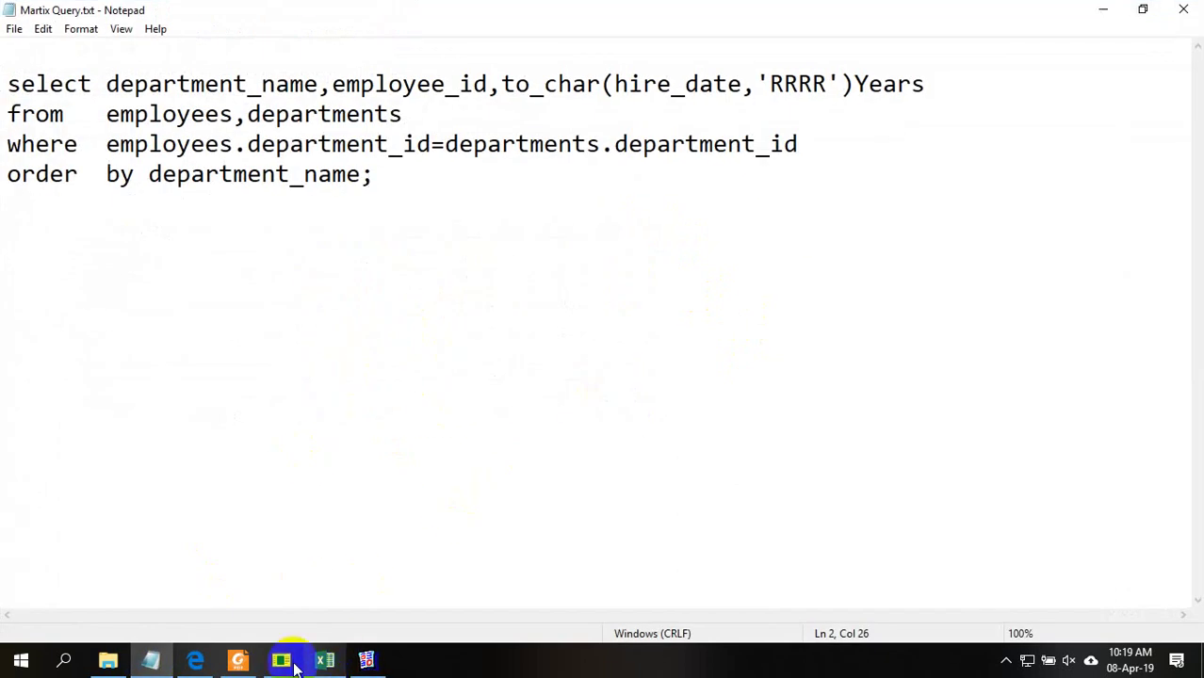
pyautogui.click(280, 660)
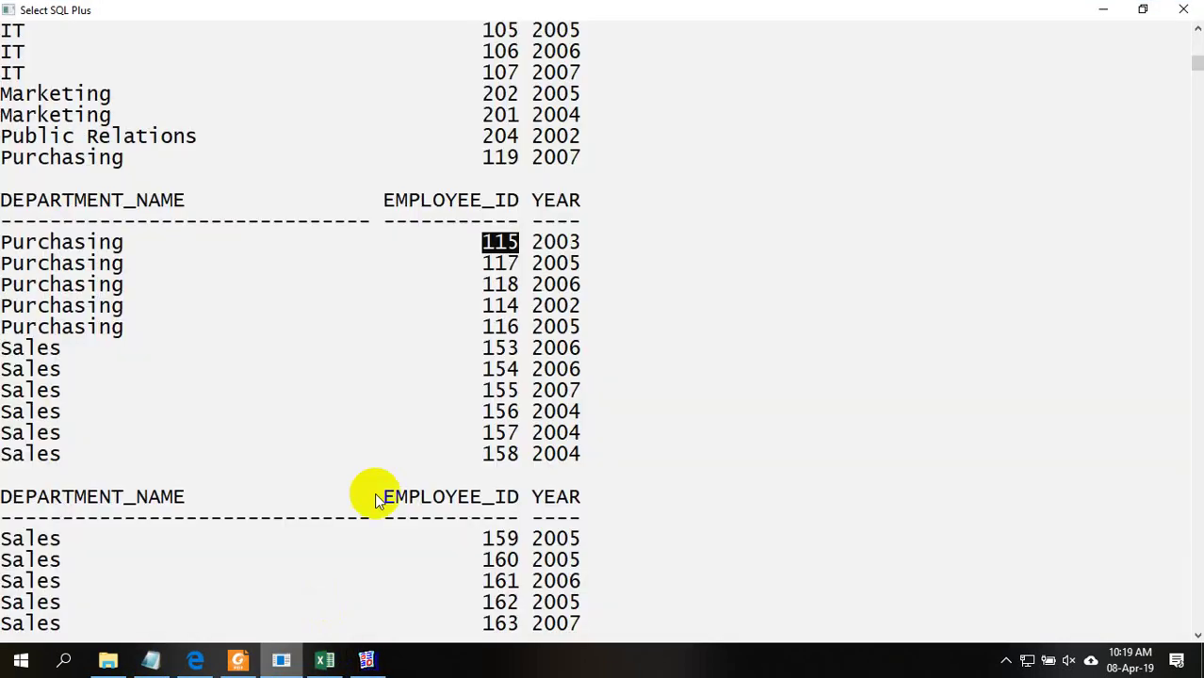
pyautogui.click(1102, 9)
pyautogui.click(47, 249)
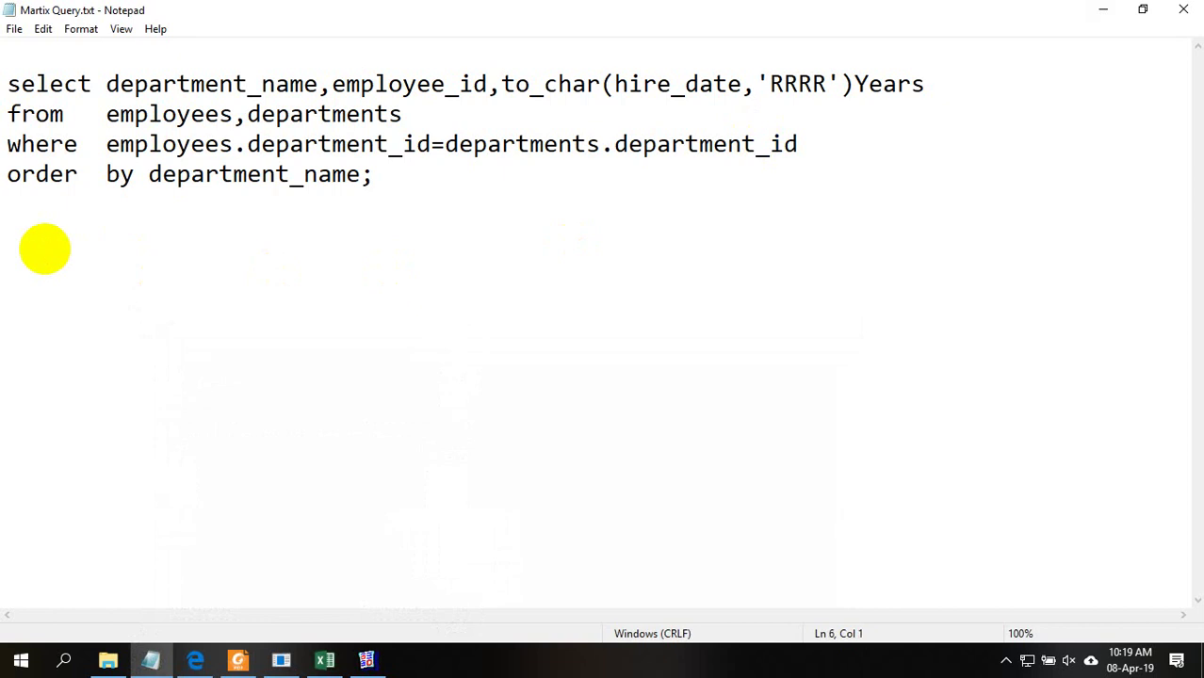